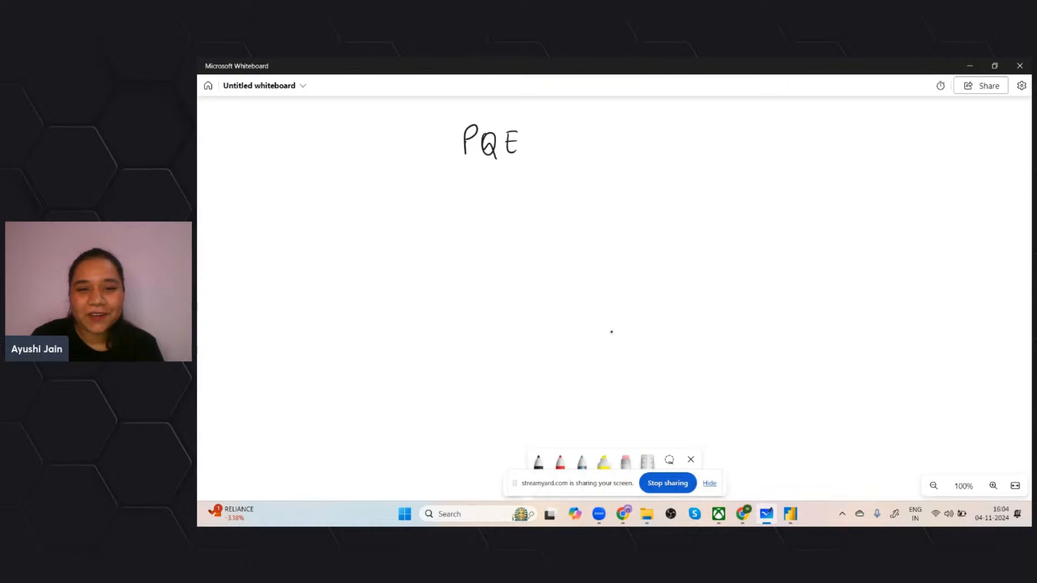
# Handwrite an arrow from PQE to ETL and branch ETL with arrows to the words Extract, Transform and Load.
pyautogui.moveTo(528, 143)
pyautogui.mouseDown()
pyautogui.moveTo(599, 156)
pyautogui.moveTo(602, 144)
pyautogui.mouseUp()
pyautogui.moveTo(611, 139)
pyautogui.mouseDown()
pyautogui.moveTo(623, 137)
pyautogui.moveTo(619, 157)
pyautogui.moveTo(643, 157)
pyautogui.moveTo(546, 197)
pyautogui.moveTo(540, 215)
pyautogui.mouseUp()
pyautogui.moveTo(532, 207); pyautogui.dragTo(547, 215)
pyautogui.moveTo(557, 200)
pyautogui.mouseDown()
pyautogui.moveTo(560, 216)
pyautogui.moveTo(594, 216)
pyautogui.mouseUp()
pyautogui.moveTo(585, 209); pyautogui.dragTo(602, 206)
pyautogui.moveTo(620, 169)
pyautogui.mouseDown()
pyautogui.moveTo(630, 204)
pyautogui.moveTo(621, 221)
pyautogui.mouseUp()
pyautogui.moveTo(625, 213); pyautogui.dragTo(671, 221)
pyautogui.moveTo(680, 202); pyautogui.dragTo(678, 240)
pyautogui.moveTo(671, 220); pyautogui.dragTo(715, 219)
pyautogui.moveTo(645, 164); pyautogui.dragTo(708, 174)
pyautogui.moveTo(702, 169)
pyautogui.mouseDown()
pyautogui.moveTo(758, 183)
pyautogui.moveTo(764, 162)
pyautogui.mouseUp()
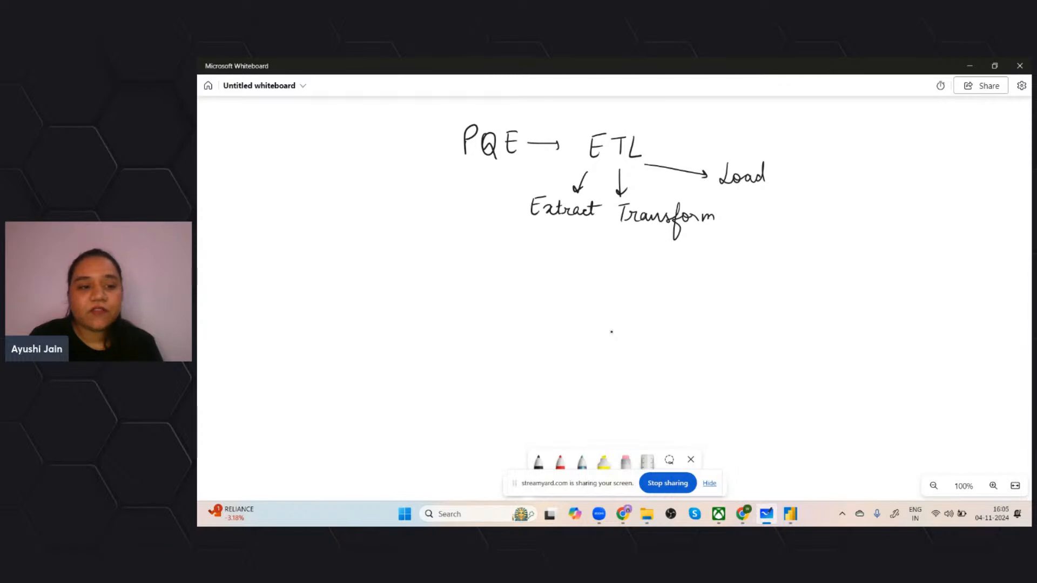
# Handwrite a row of workflow stages below the ETL diagram: Data Source, Clean PP data, Modeling, Visuals + DAX.
pyautogui.moveTo(244, 290); pyautogui.dragTo(244, 307)
pyautogui.moveTo(238, 300); pyautogui.dragTo(362, 304)
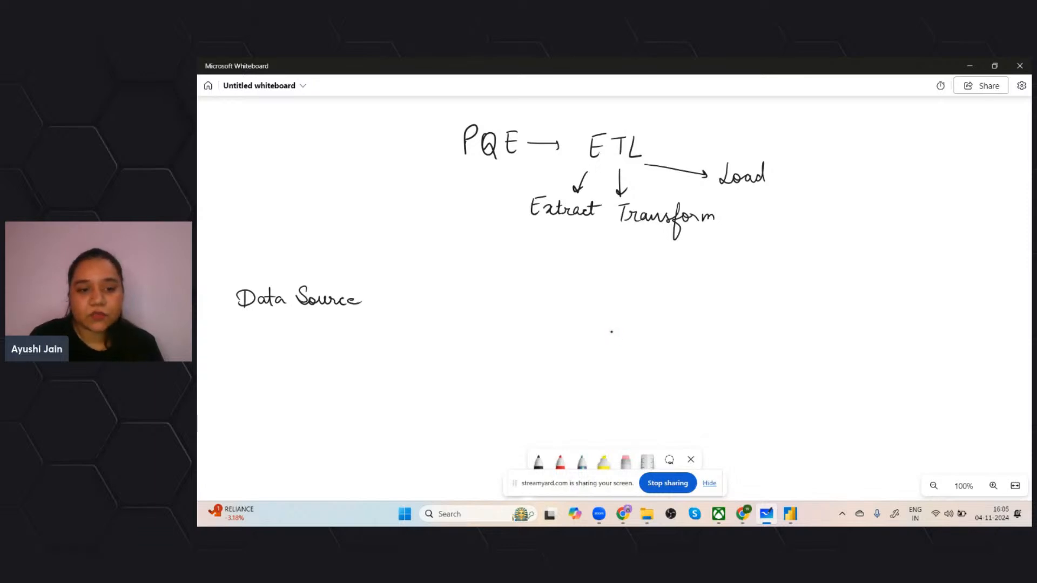
pyautogui.moveTo(443, 280)
pyautogui.mouseDown()
pyautogui.moveTo(443, 299)
pyautogui.moveTo(455, 300)
pyautogui.moveTo(444, 297)
pyautogui.moveTo(448, 275)
pyautogui.moveTo(441, 297)
pyautogui.moveTo(452, 299)
pyautogui.moveTo(438, 298)
pyautogui.moveTo(485, 299)
pyautogui.moveTo(442, 327)
pyautogui.moveTo(480, 326)
pyautogui.moveTo(494, 308)
pyautogui.moveTo(503, 323)
pyautogui.moveTo(510, 311)
pyautogui.mouseUp()
pyautogui.moveTo(512, 314); pyautogui.dragTo(518, 322)
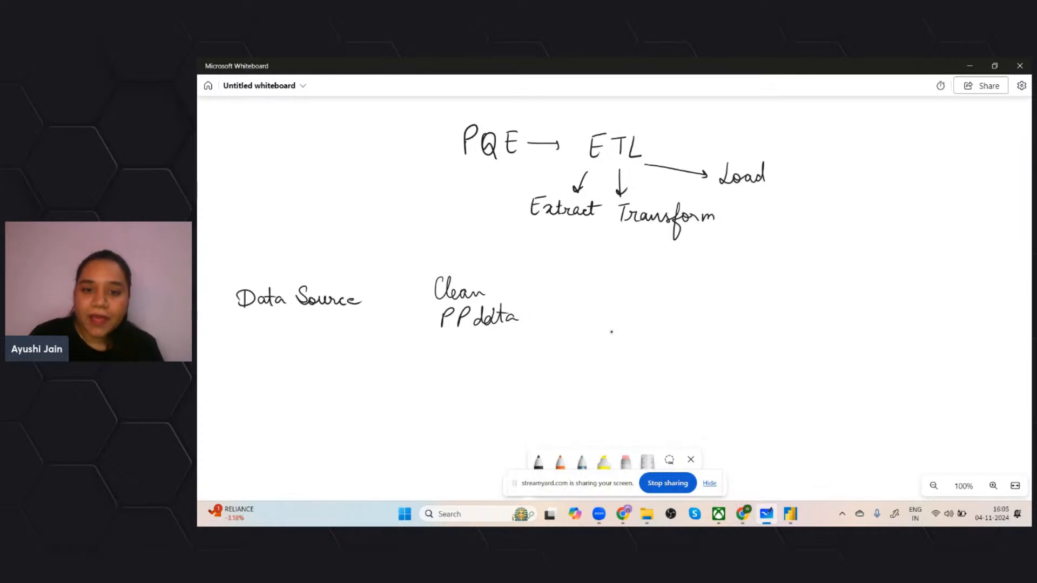
pyautogui.moveTo(620, 276)
pyautogui.mouseDown()
pyautogui.moveTo(619, 295)
pyautogui.moveTo(653, 275)
pyautogui.moveTo(673, 295)
pyautogui.moveTo(696, 295)
pyautogui.moveTo(697, 321)
pyautogui.mouseUp()
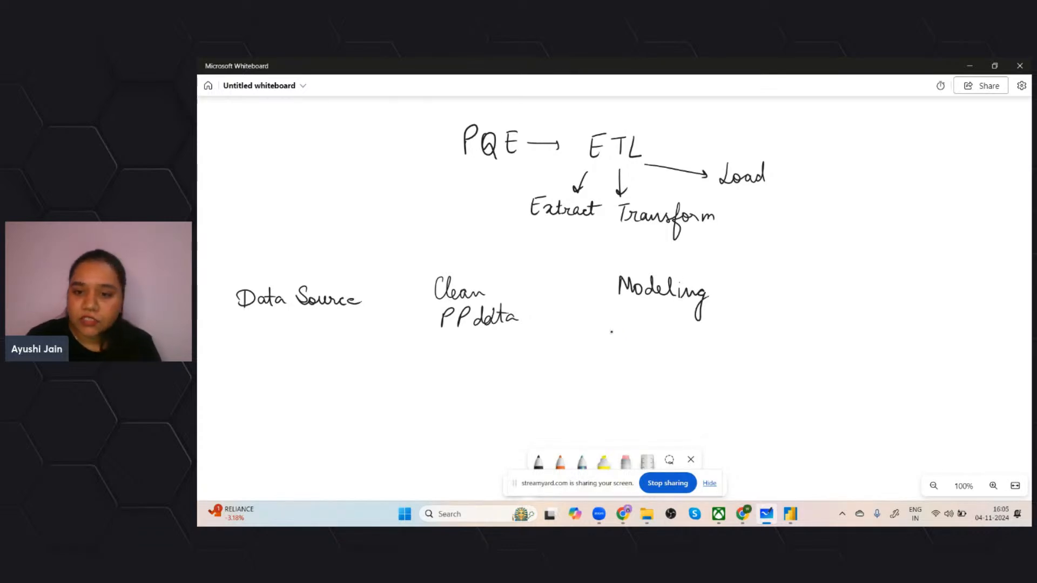
pyautogui.moveTo(812, 279); pyautogui.dragTo(814, 295)
pyautogui.moveTo(827, 284)
pyautogui.mouseDown()
pyautogui.moveTo(829, 293)
pyautogui.moveTo(825, 275)
pyautogui.moveTo(832, 292)
pyautogui.moveTo(871, 292)
pyautogui.mouseUp()
pyautogui.moveTo(871, 292)
pyautogui.mouseDown()
pyautogui.moveTo(879, 272)
pyautogui.moveTo(882, 292)
pyautogui.moveTo(900, 294)
pyautogui.mouseUp()
pyautogui.moveTo(893, 285); pyautogui.dragTo(914, 292)
pyautogui.moveTo(914, 274)
pyautogui.mouseDown()
pyautogui.moveTo(916, 292)
pyautogui.moveTo(948, 294)
pyautogui.moveTo(950, 281)
pyautogui.mouseUp()
pyautogui.moveTo(954, 273)
pyautogui.mouseDown()
pyautogui.moveTo(966, 292)
pyautogui.moveTo(951, 292)
pyautogui.mouseUp()
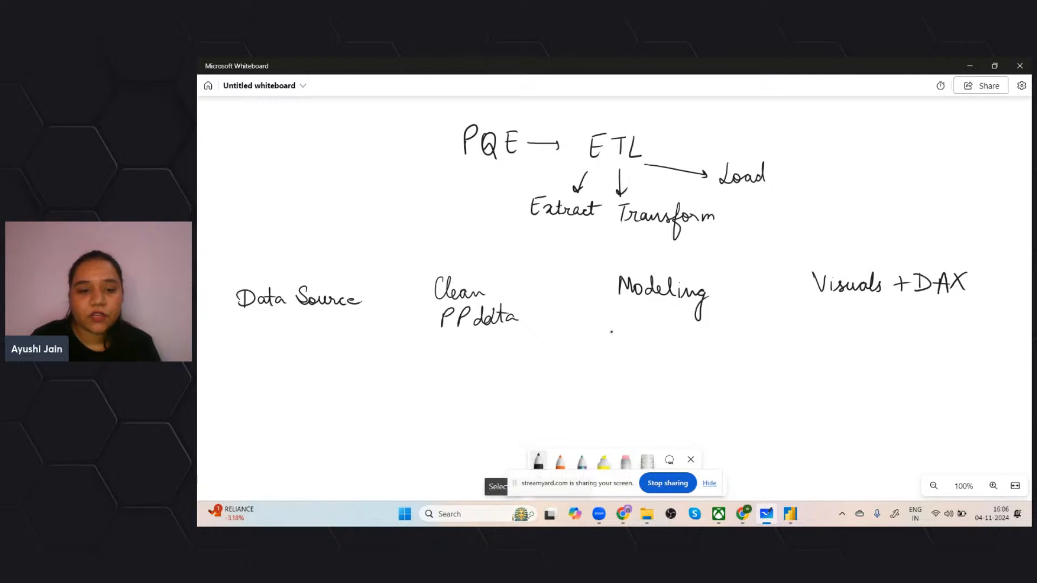
# Box the Clean PP data stage and add arrows pointing up at it, from it to Data Source, and down to it from PQE.
pyautogui.moveTo(468, 368); pyautogui.dragTo(468, 346)
pyautogui.moveTo(460, 354); pyautogui.dragTo(476, 354)
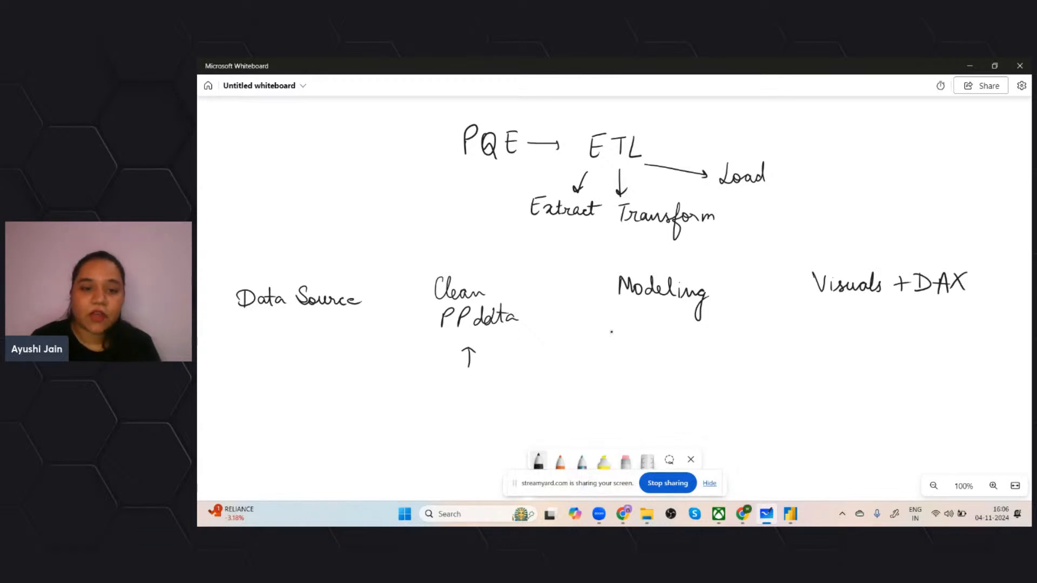
pyautogui.moveTo(420, 262); pyautogui.dragTo(420, 338)
pyautogui.moveTo(420, 262)
pyautogui.mouseDown()
pyautogui.moveTo(518, 267)
pyautogui.moveTo(533, 332)
pyautogui.mouseUp()
pyautogui.moveTo(424, 328); pyautogui.dragTo(533, 333)
pyautogui.moveTo(452, 263)
pyautogui.mouseDown()
pyautogui.moveTo(452, 238)
pyautogui.moveTo(359, 238)
pyautogui.moveTo(351, 254)
pyautogui.mouseUp()
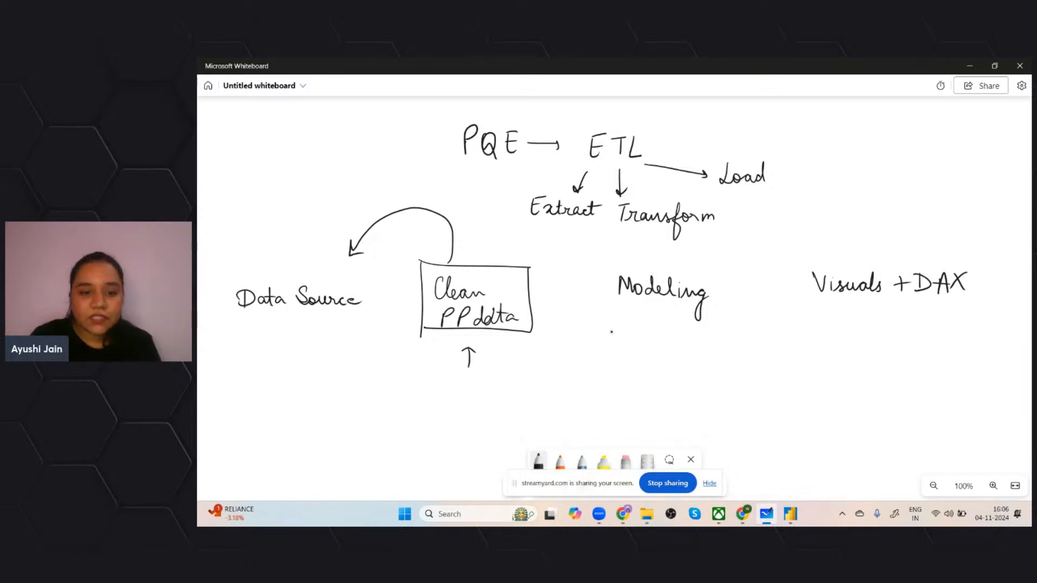
pyautogui.moveTo(475, 164)
pyautogui.mouseDown()
pyautogui.moveTo(476, 243)
pyautogui.moveTo(486, 228)
pyautogui.mouseUp()
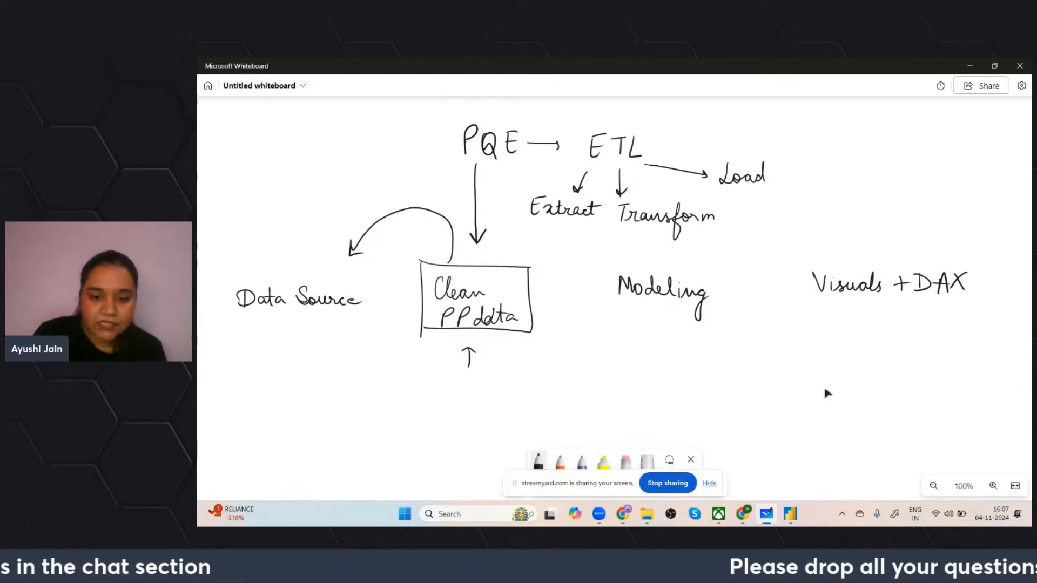
# Switch to Chrome, open MS-Reactor Ecom.zip in the MS---Reactor-Datasets GitHub repository and download it, checking the StreamYard comments too.
pyautogui.moveTo(622, 512)
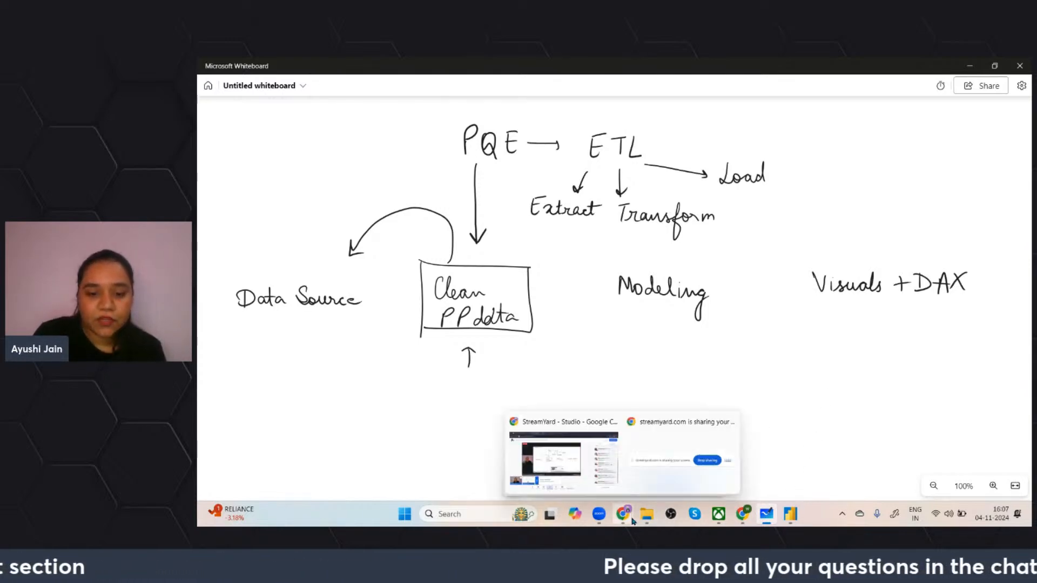
pyautogui.click(589, 479)
pyautogui.click(550, 65)
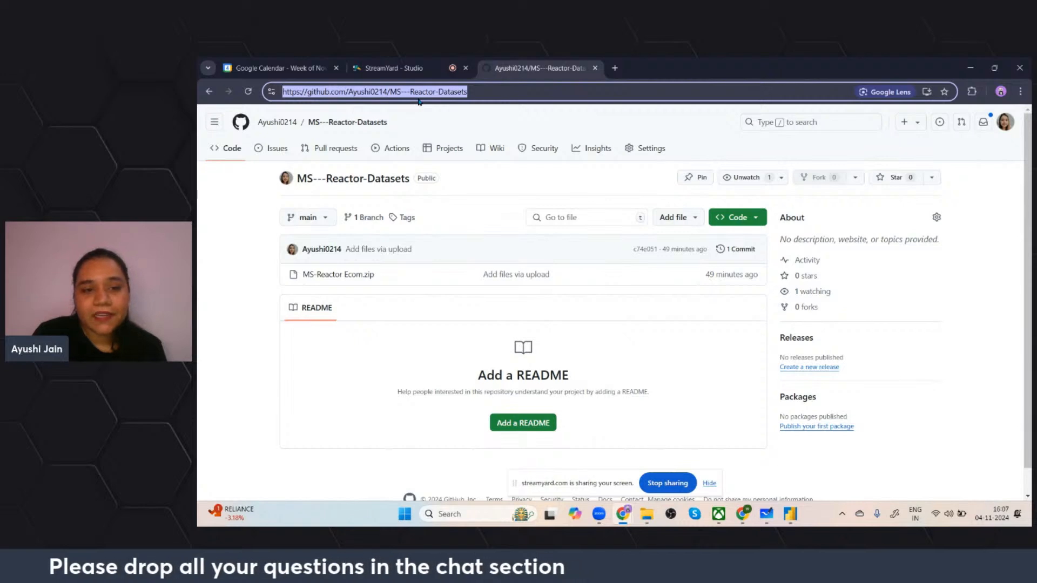
pyautogui.click(362, 277)
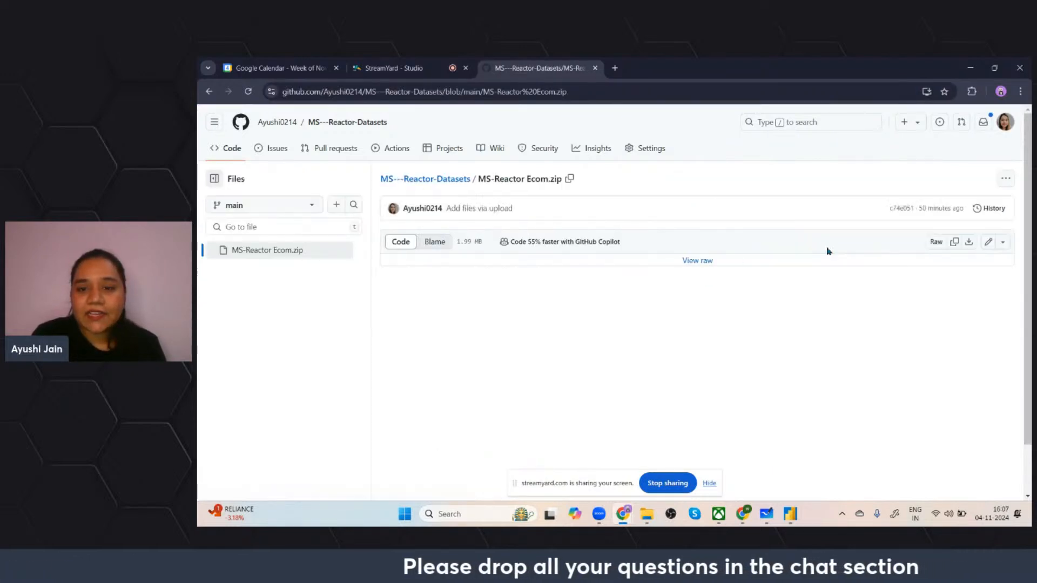
pyautogui.click(970, 243)
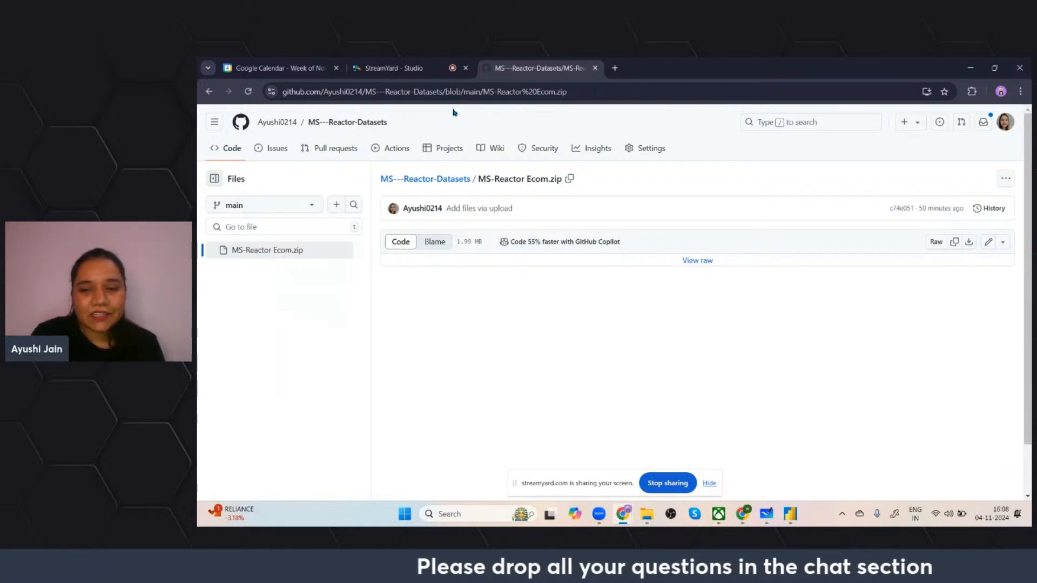
pyautogui.click(427, 64)
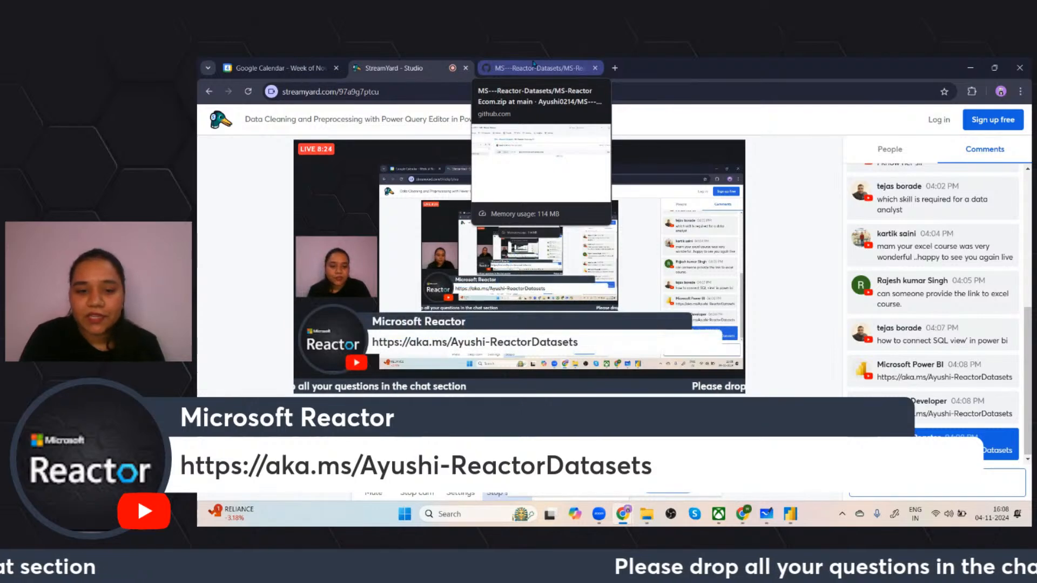
pyautogui.click(534, 64)
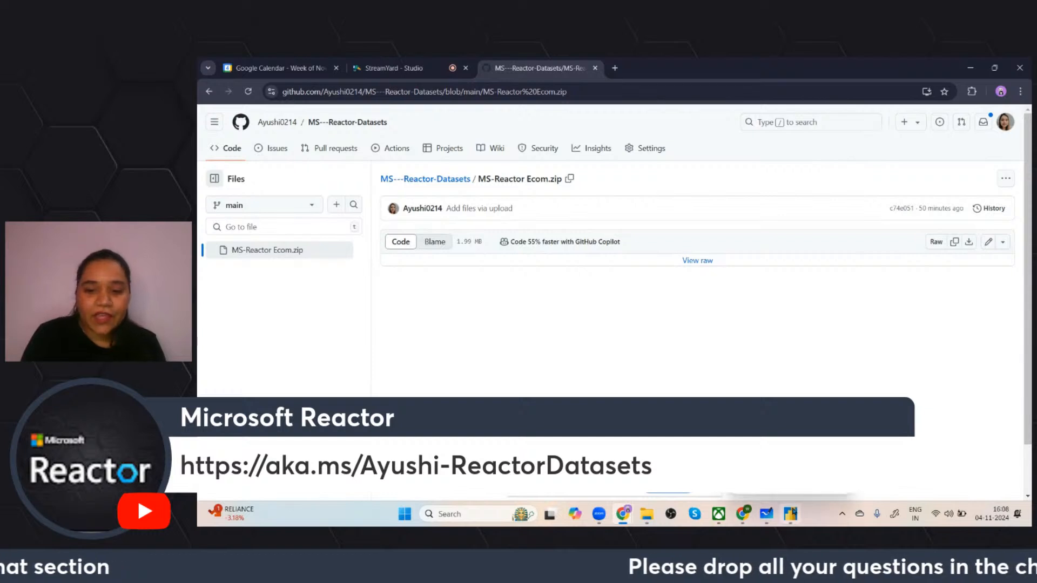
# Switch to Power BI Desktop and start a blank report.
pyautogui.click(791, 513)
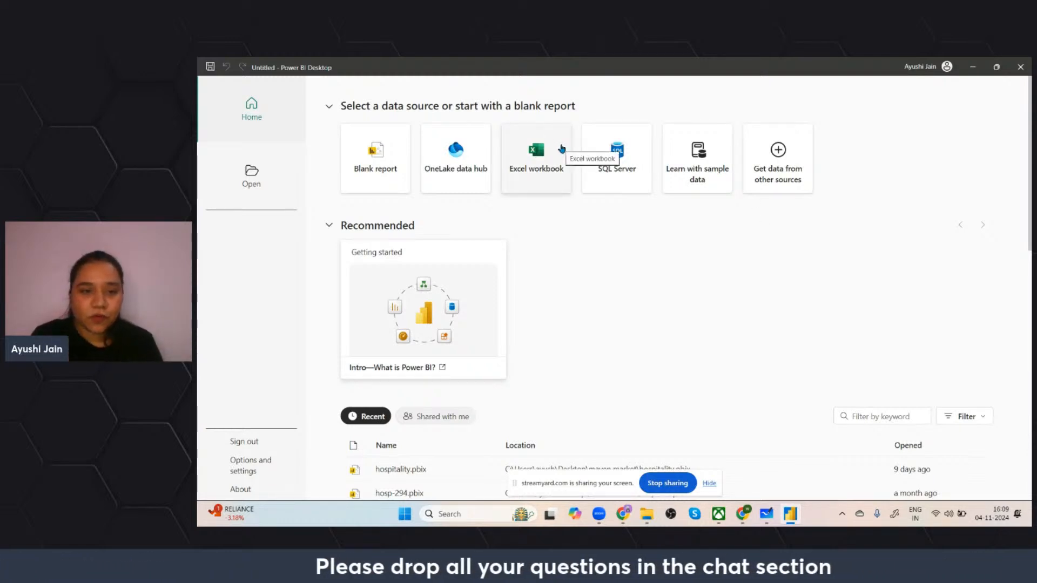
pyautogui.click(374, 187)
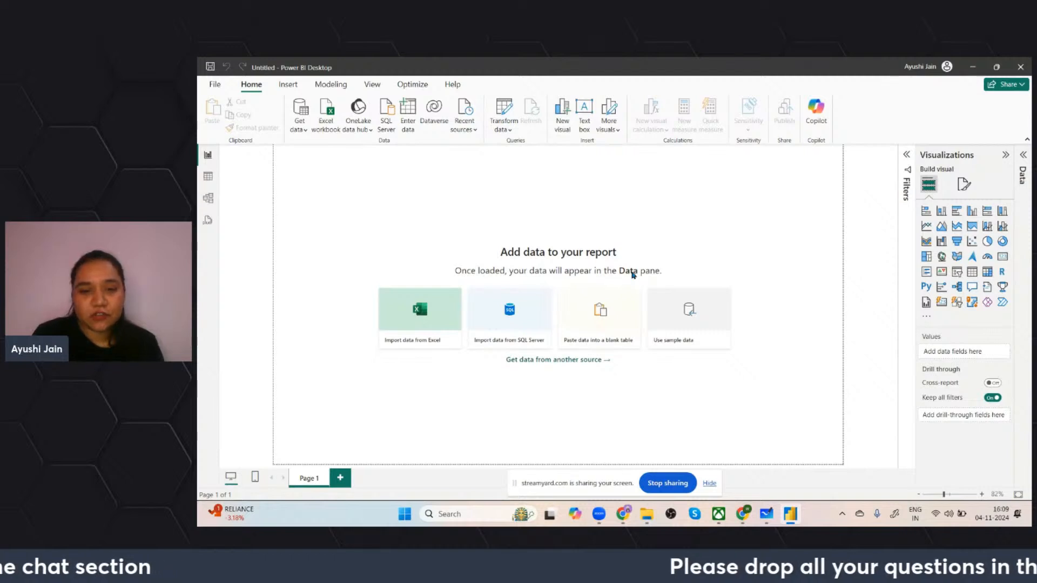
# Review the dataset files in the MS-Reactor Ecom folder in File Explorer and return to Power BI Desktop.
pyautogui.click(649, 524)
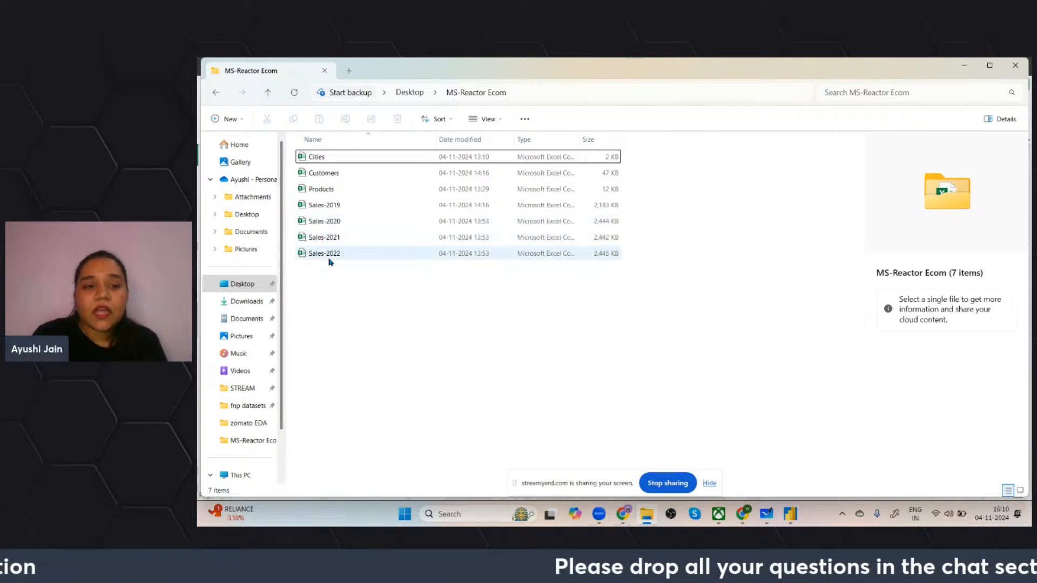
pyautogui.moveTo(341, 263)
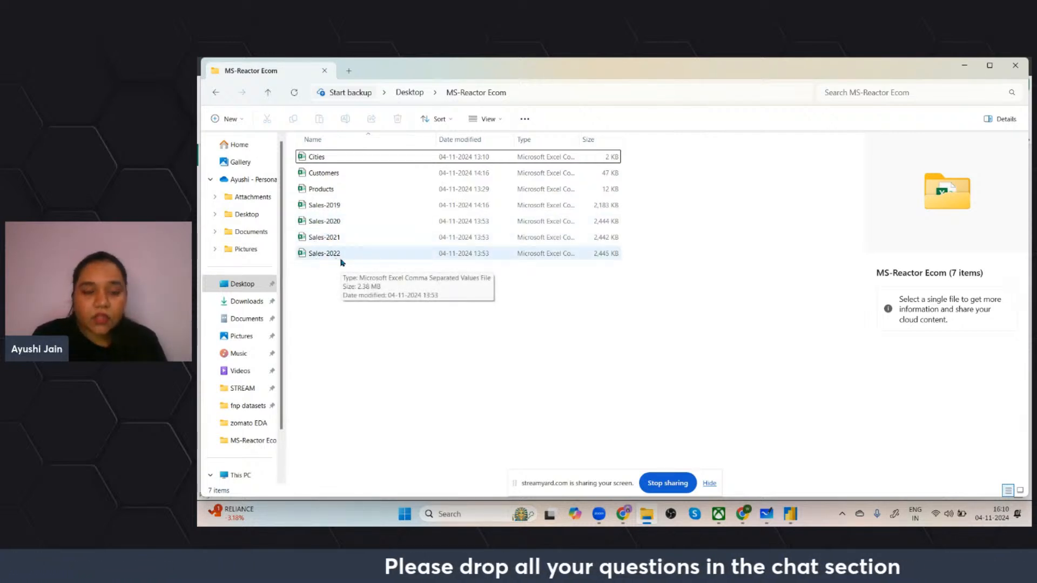
pyautogui.click(791, 514)
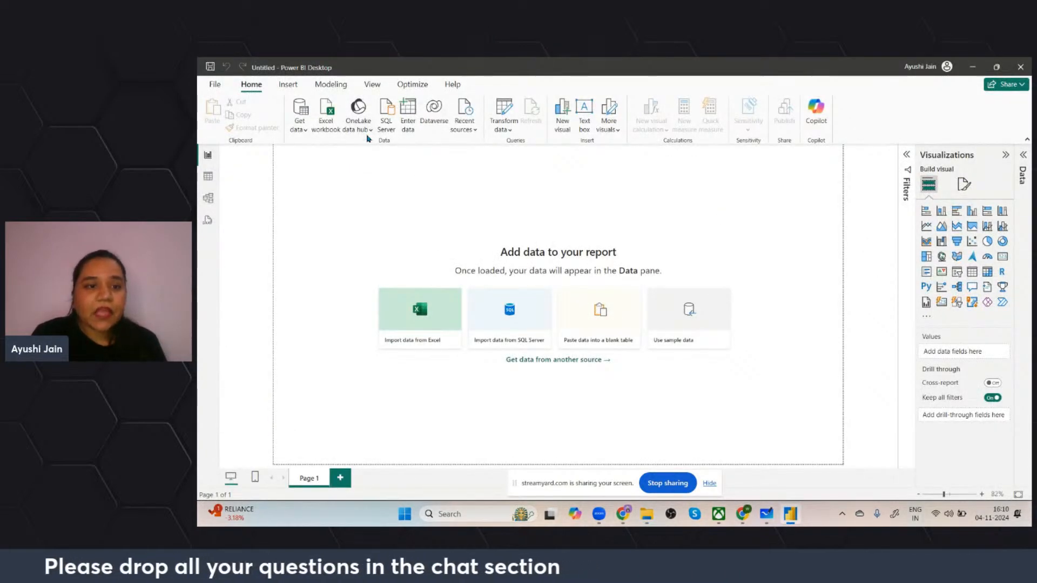
# Open the full list of available data sources and look through the Database connectors.
pyautogui.click(301, 131)
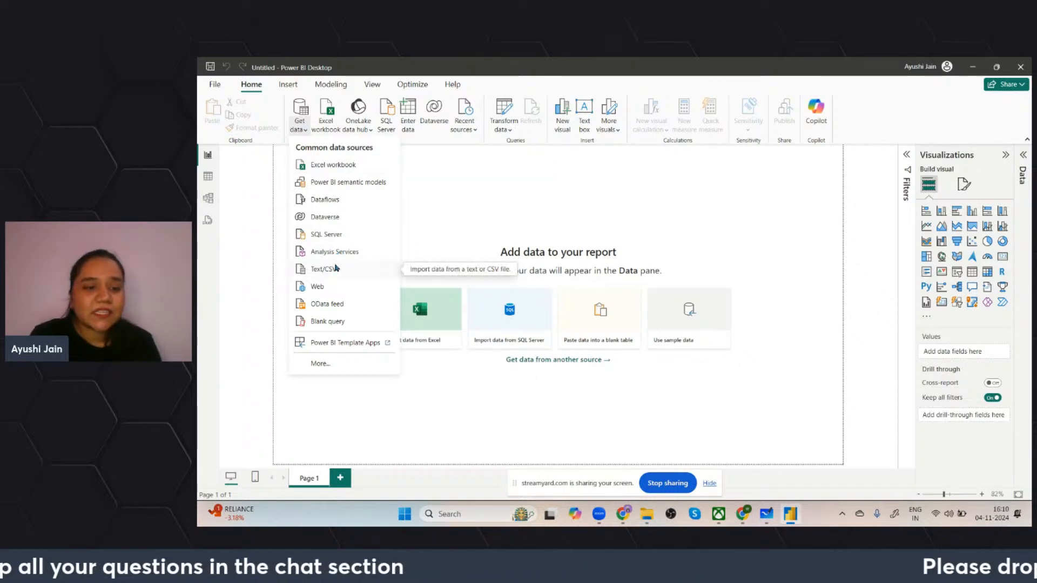
pyautogui.click(351, 369)
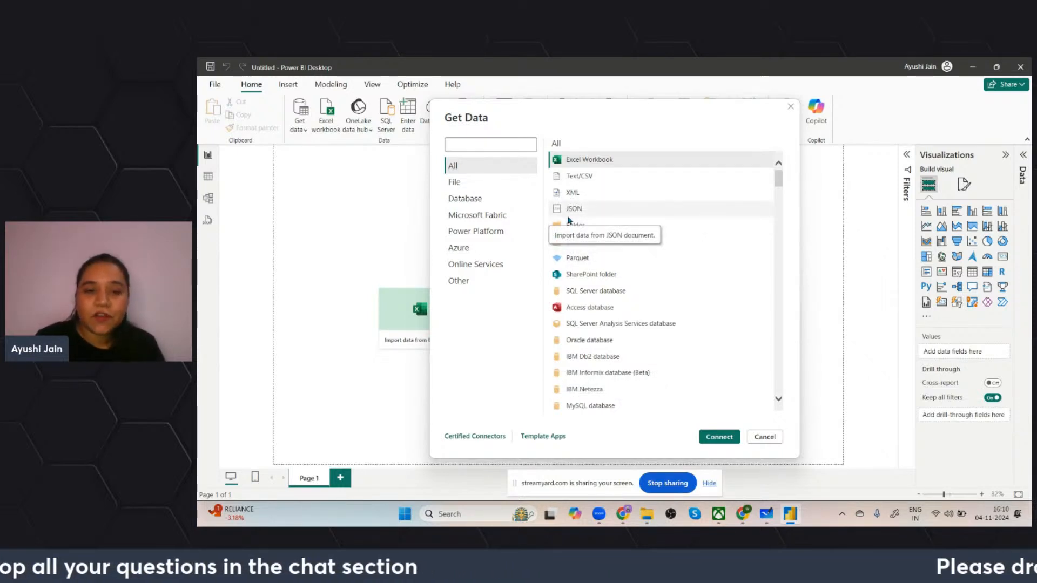
pyautogui.click(505, 205)
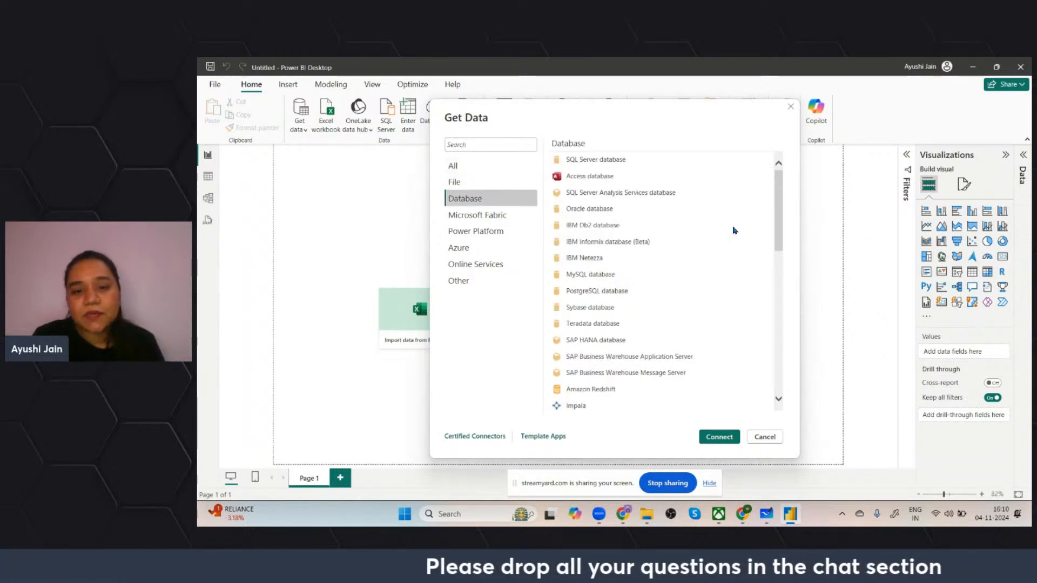
pyautogui.scroll(-3, 669, 344)
pyautogui.scroll(-3, 668, 344)
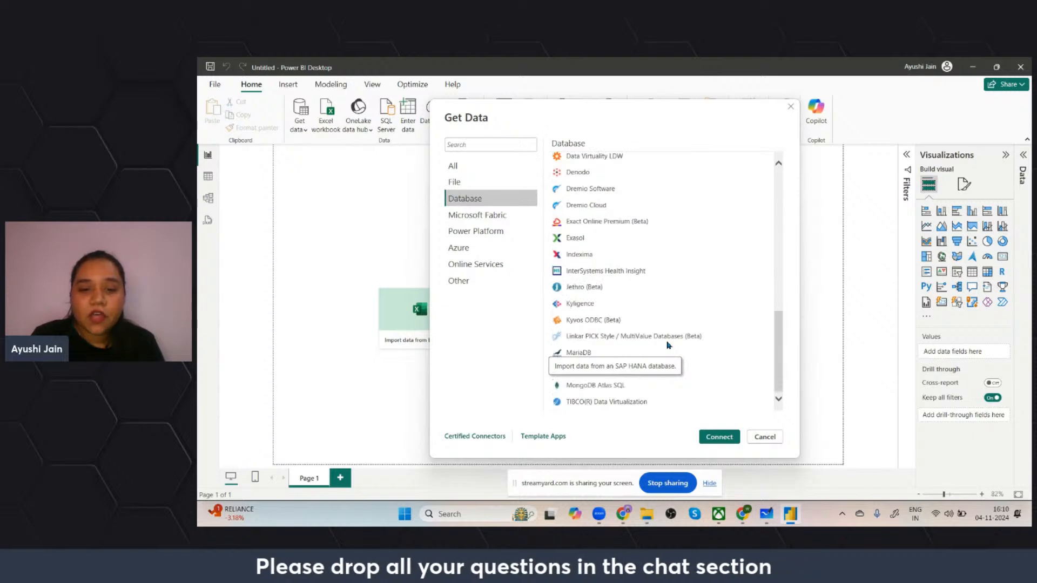
pyautogui.scroll(6, 655, 294)
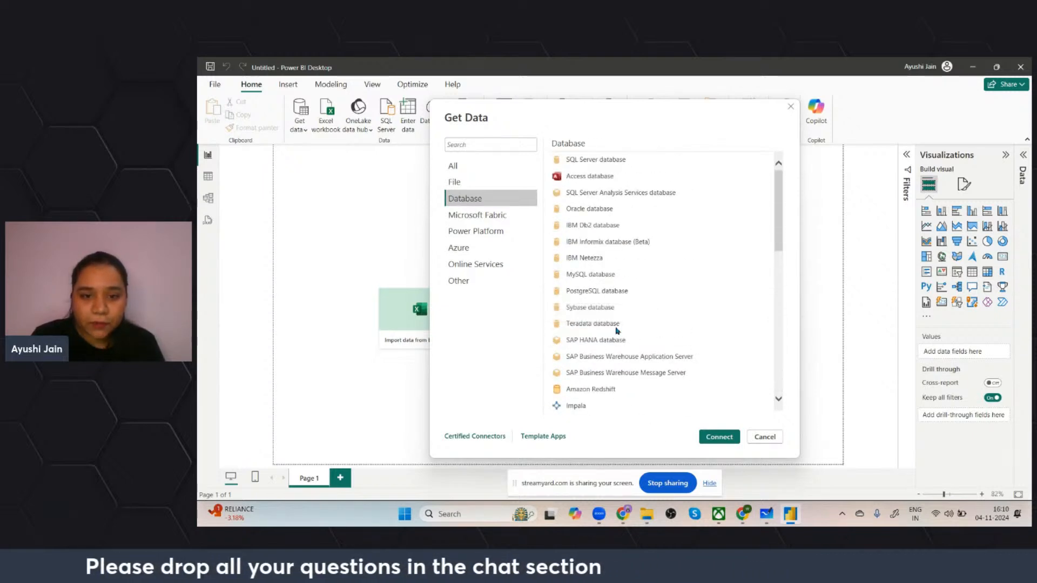
pyautogui.scroll(-8, 616, 292)
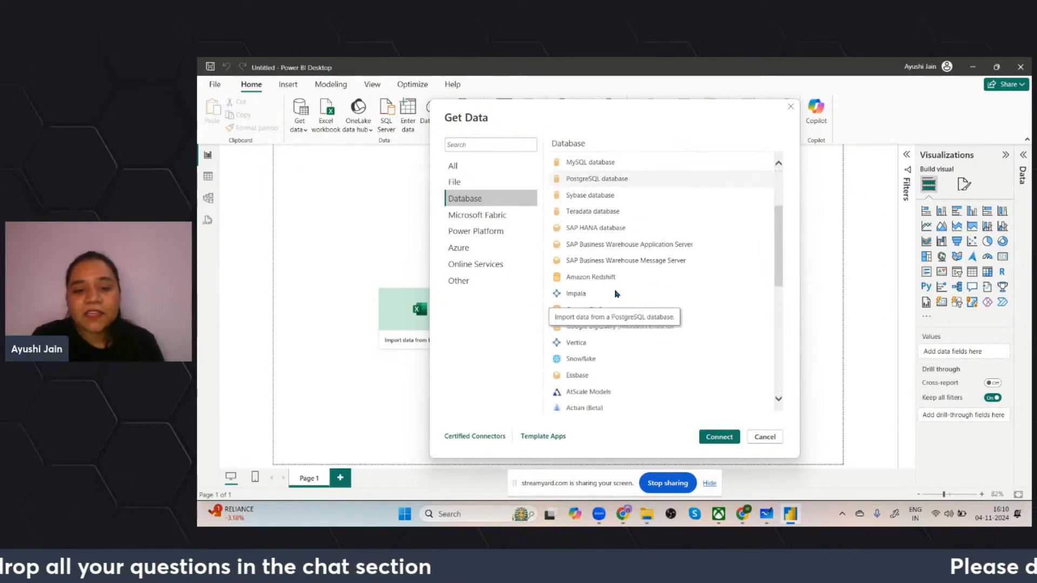
pyautogui.scroll(-2, 616, 293)
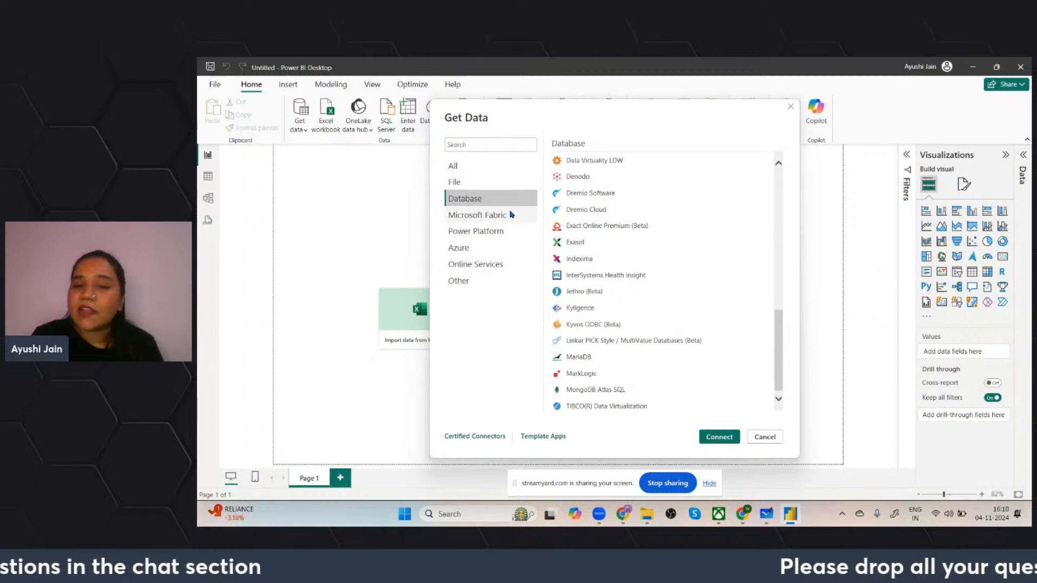
# Choose Folder from the File data sources and connect to it.
pyautogui.click(507, 184)
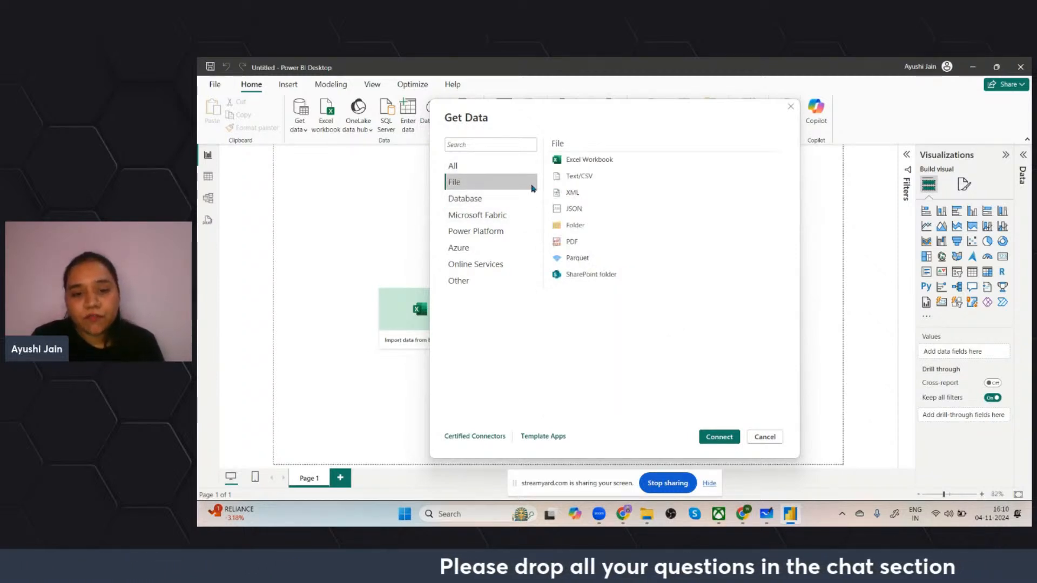
pyautogui.click(579, 233)
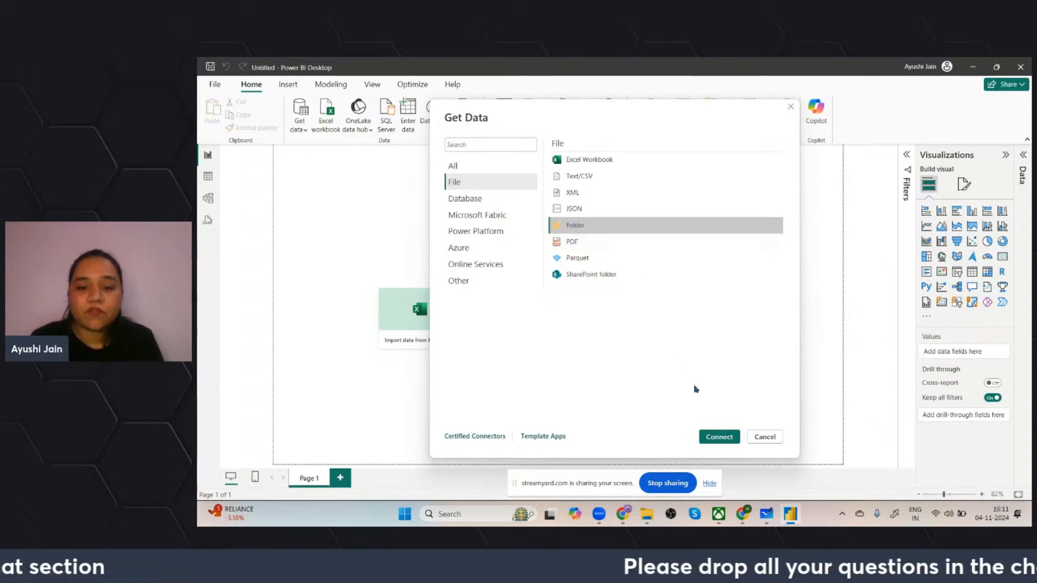
pyautogui.click(716, 442)
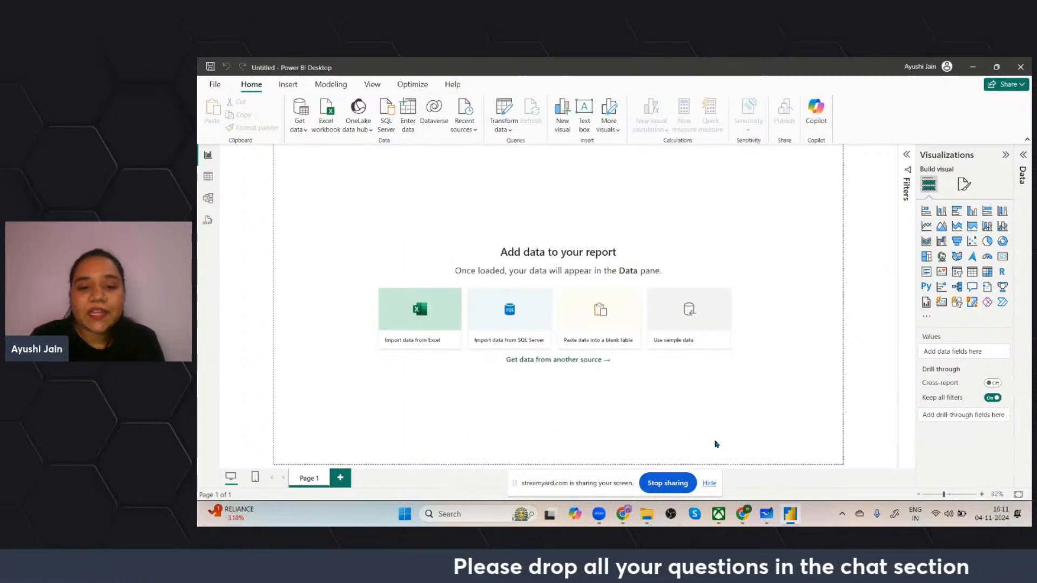
# Set the folder path to the MS-Reactor Ecom folder on the desktop and open the preview of its files.
pyautogui.click(709, 272)
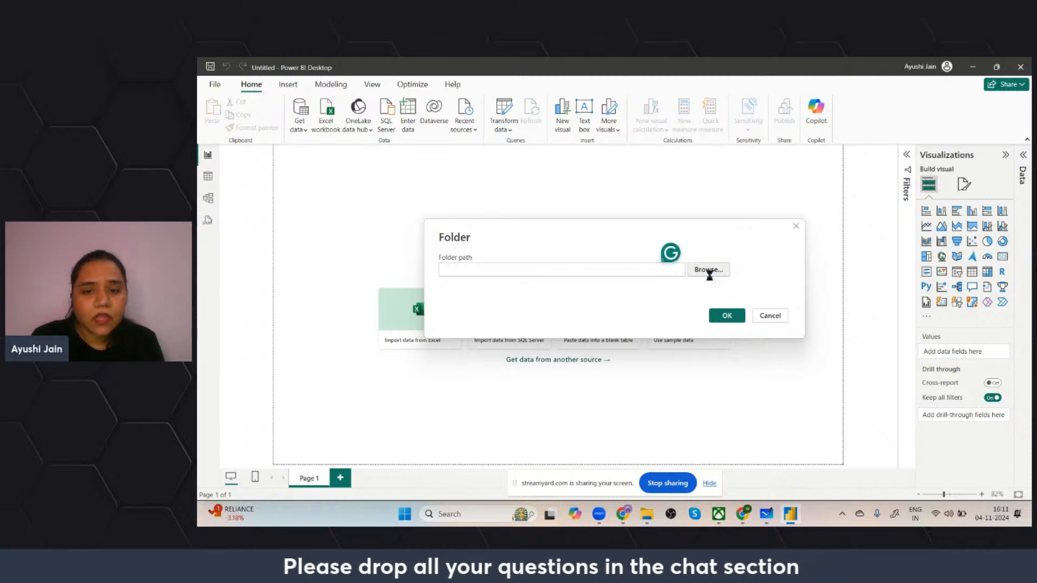
pyautogui.click(547, 289)
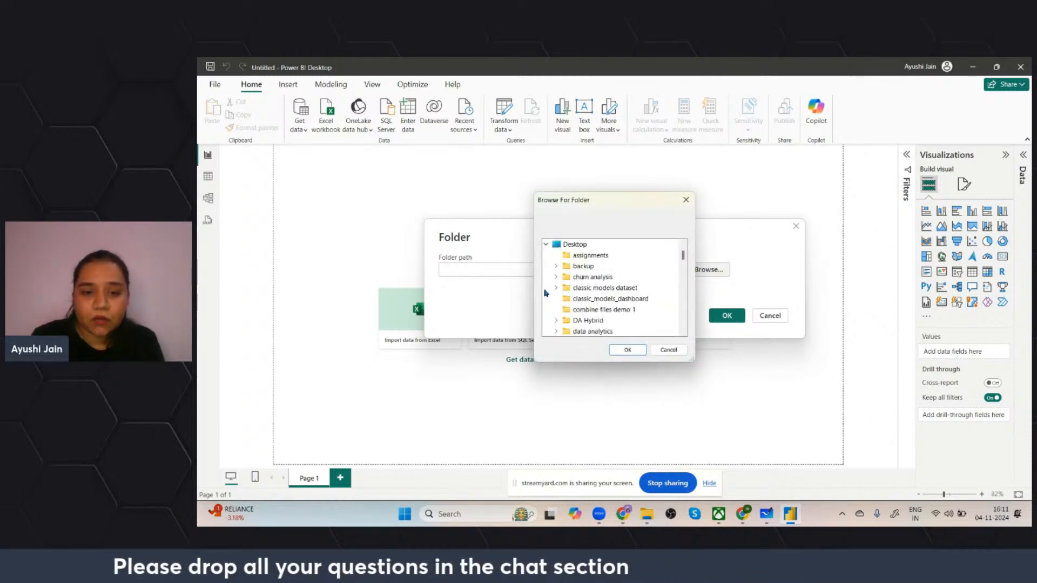
pyautogui.scroll(-1, 605, 311)
pyautogui.scroll(-7, 604, 312)
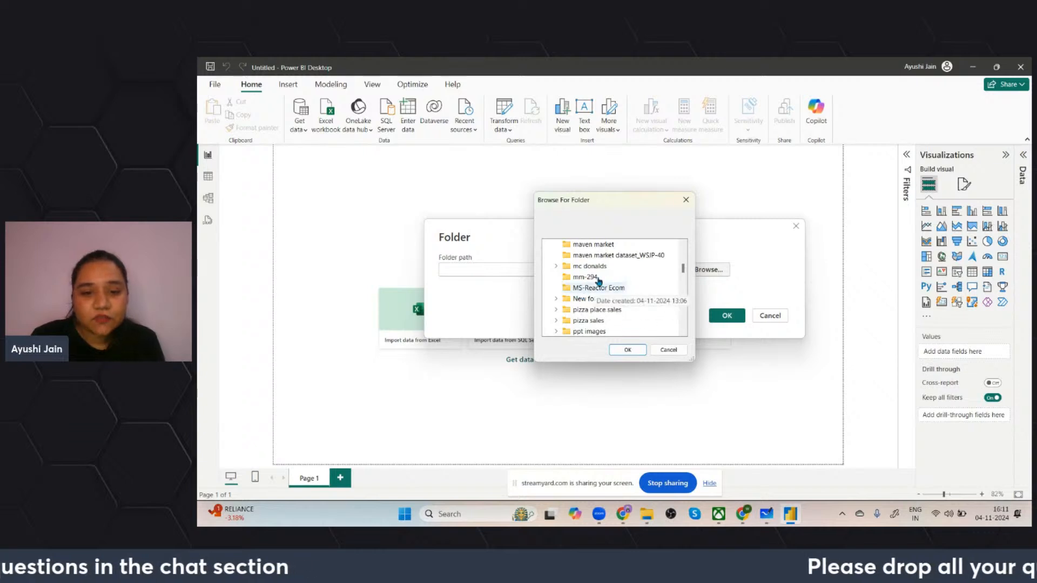
pyautogui.click(595, 290)
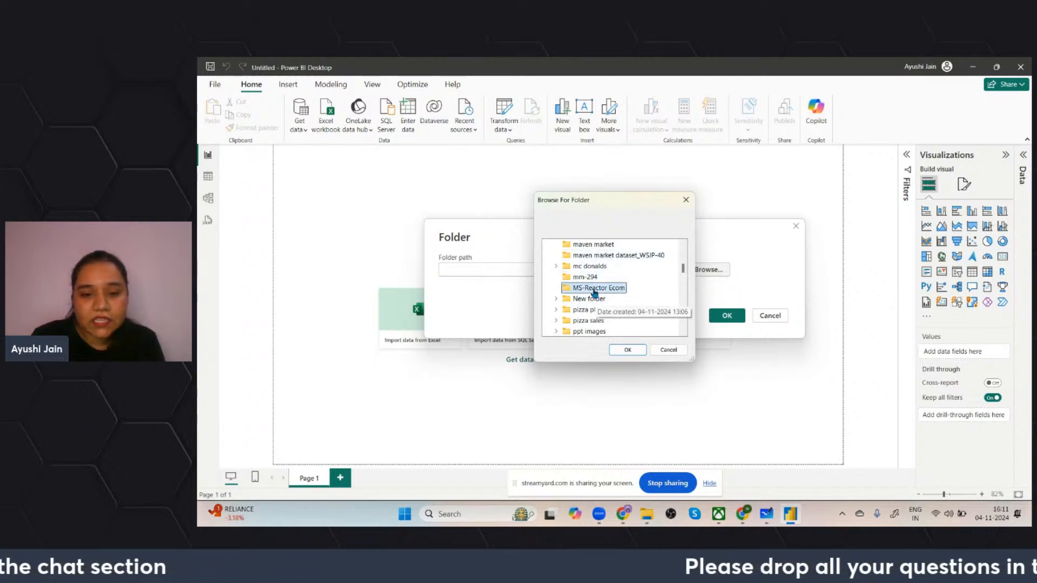
pyautogui.click(628, 351)
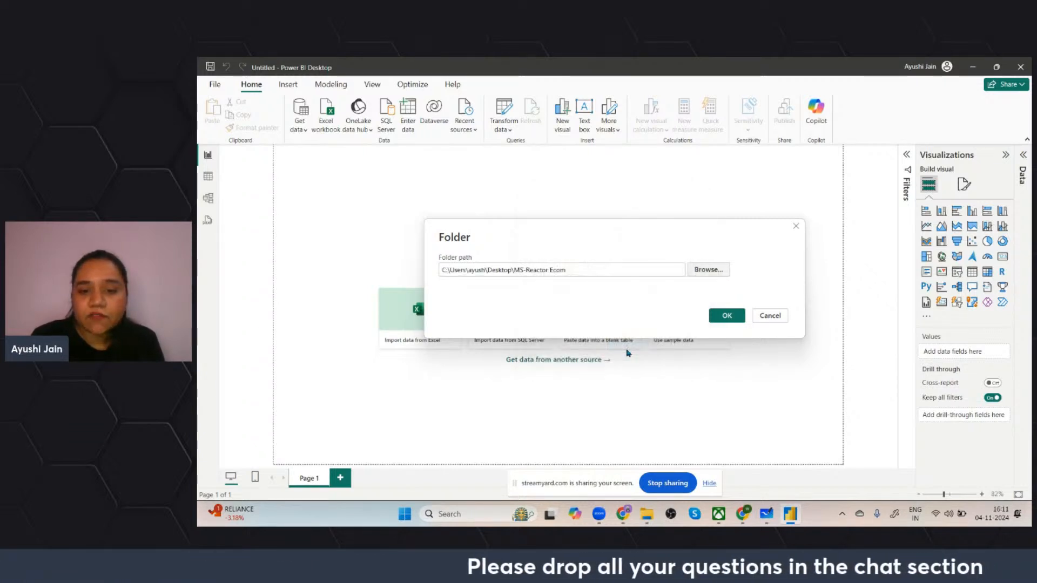
pyautogui.click(732, 316)
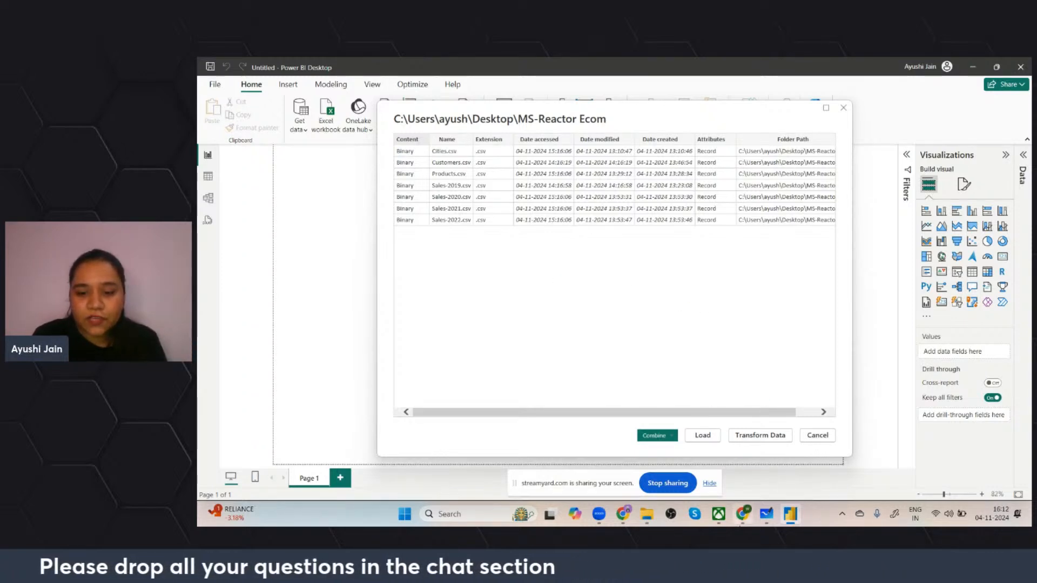
# Switch to the StreamYard studio in Chrome, read through the live chat comments, and return to Power BI Desktop.
pyautogui.click(742, 519)
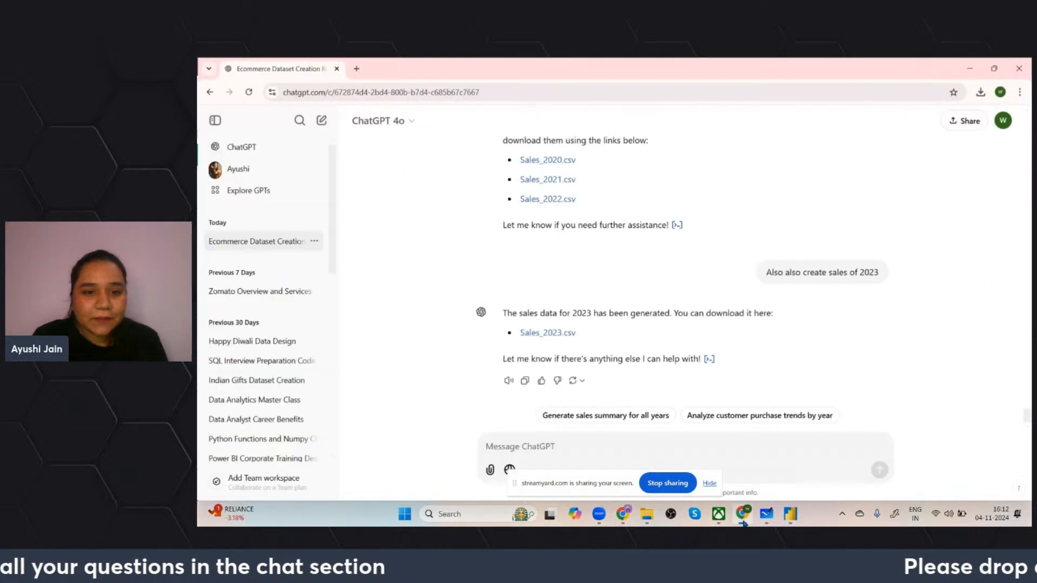
pyautogui.click(743, 520)
pyautogui.moveTo(623, 515)
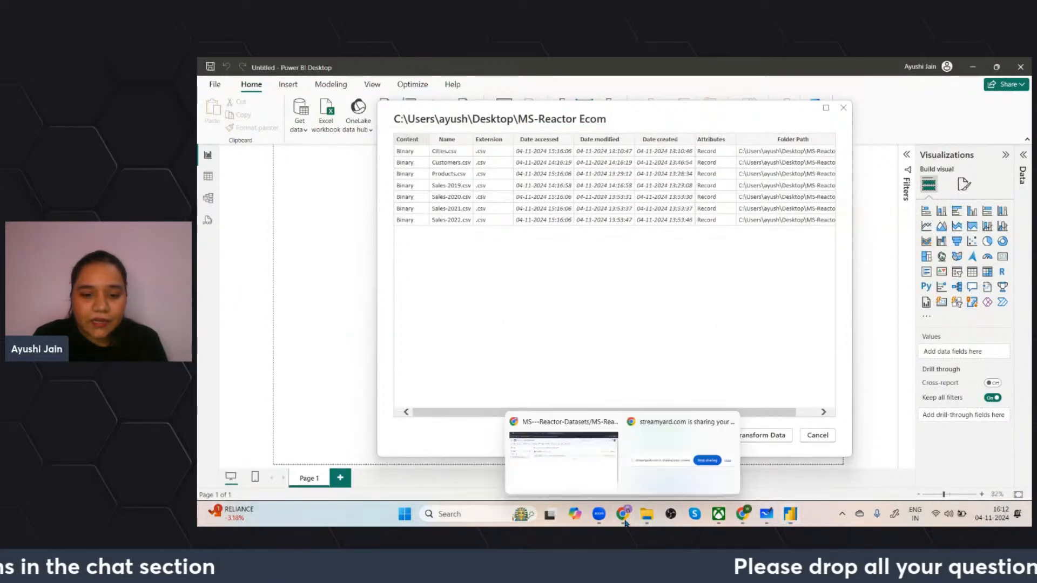
pyautogui.click(577, 462)
pyautogui.click(410, 68)
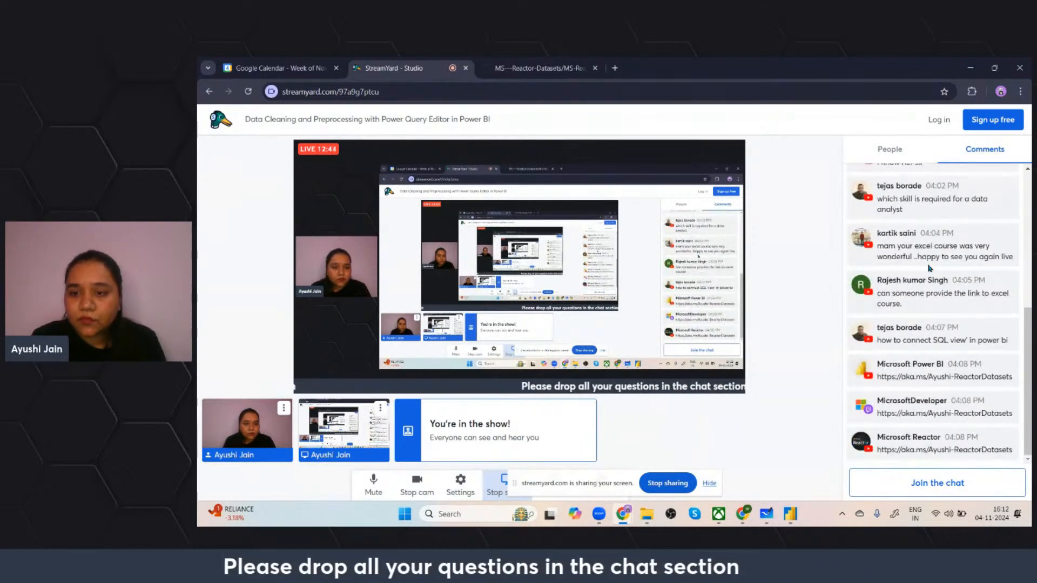
pyautogui.scroll(1, 940, 319)
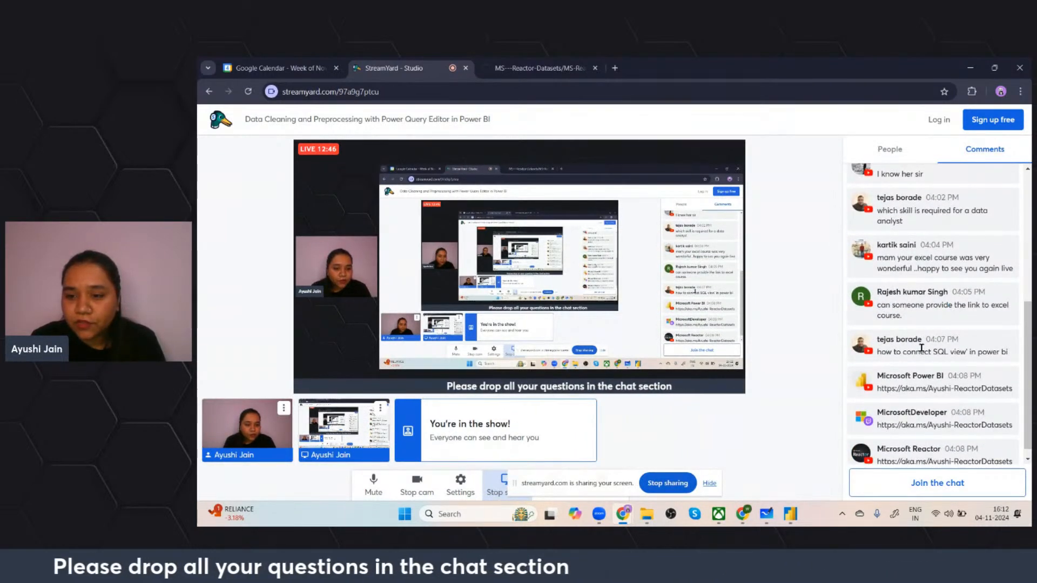
pyautogui.scroll(2, 940, 319)
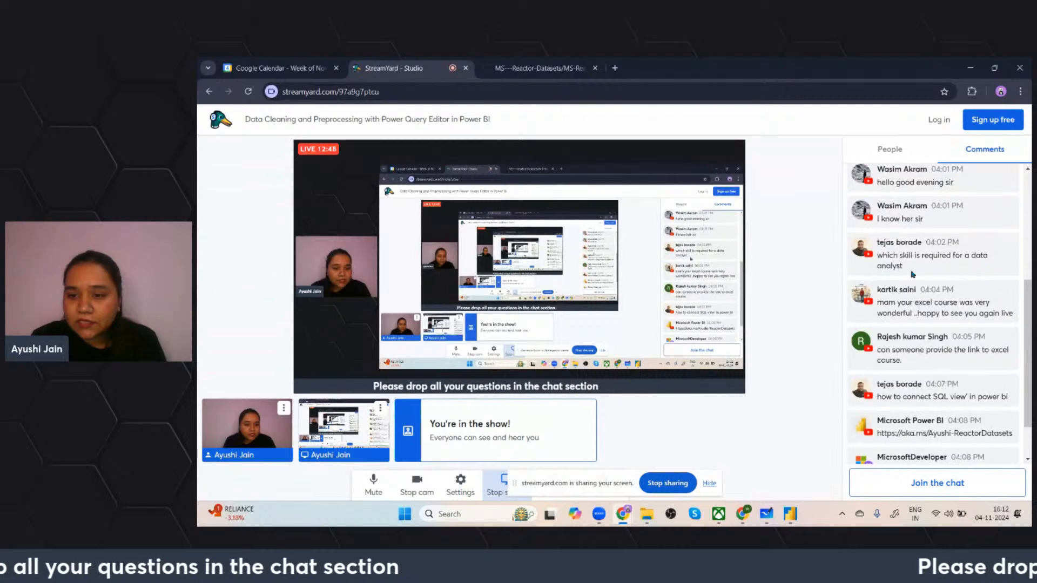
pyautogui.scroll(2, 918, 310)
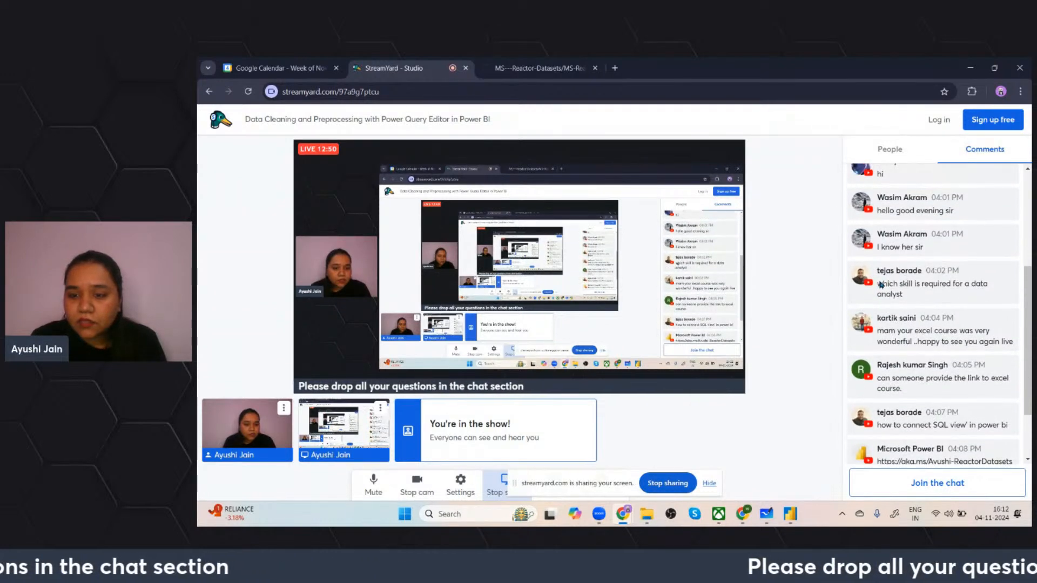
pyautogui.scroll(-3, 897, 335)
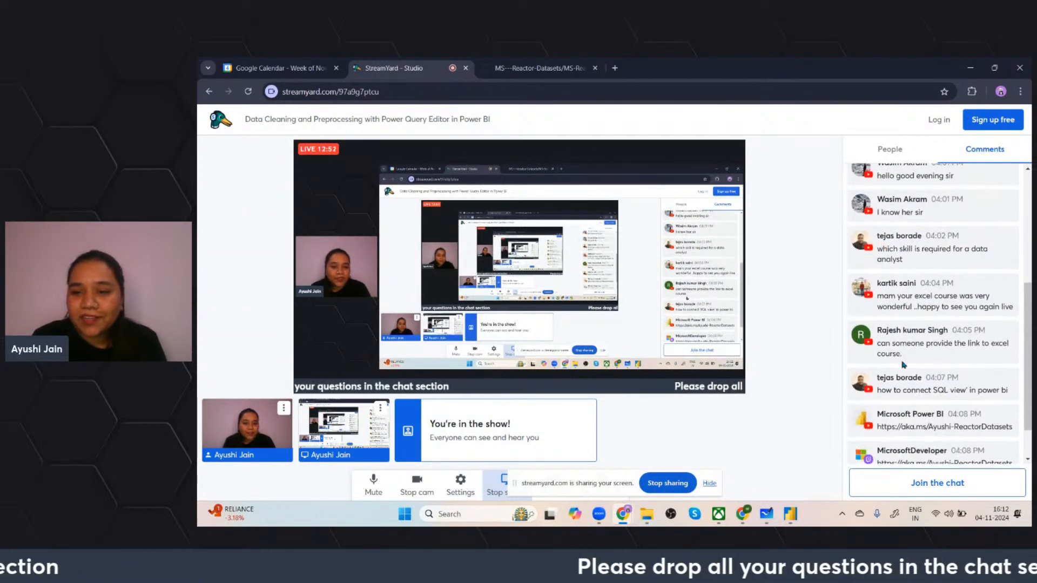
pyautogui.scroll(2, 905, 324)
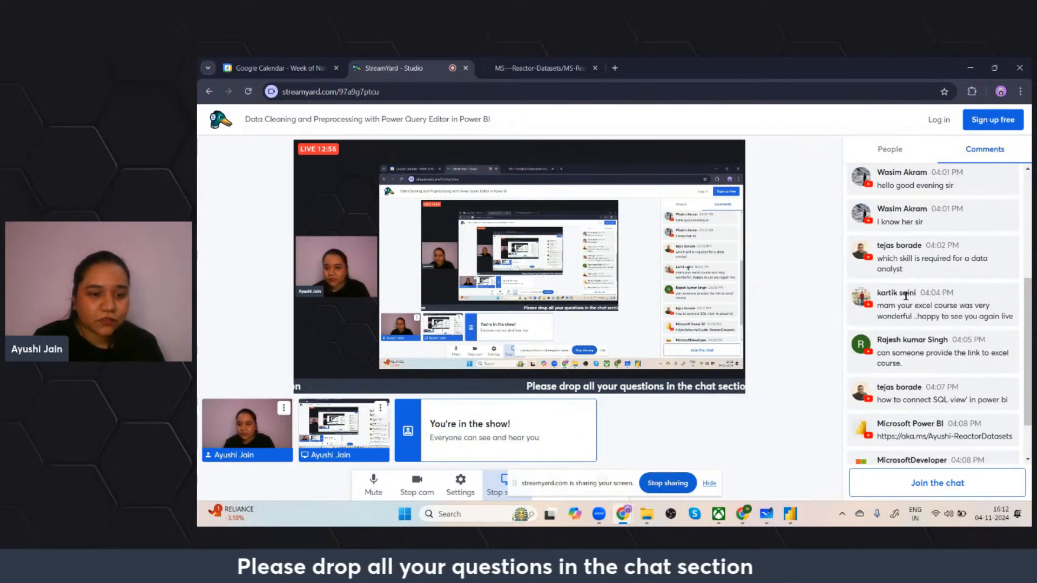
pyautogui.scroll(-2, 910, 366)
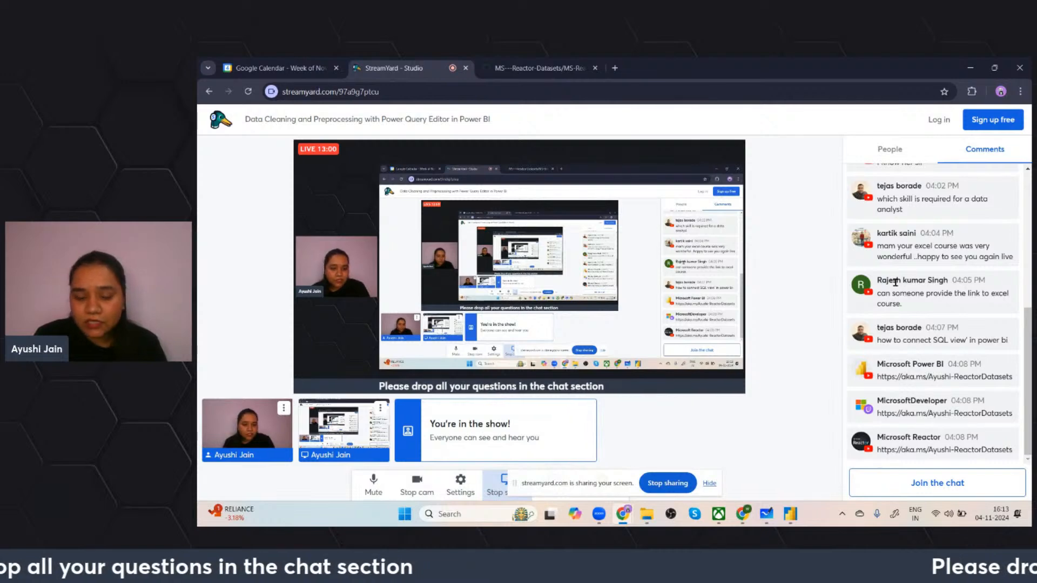
pyautogui.moveTo(790, 514)
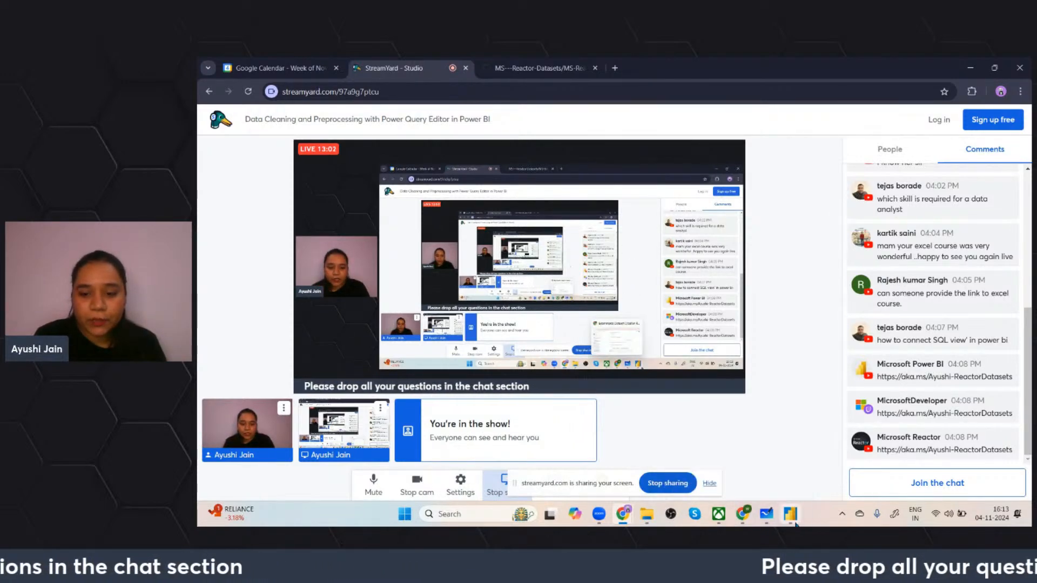
pyautogui.click(779, 451)
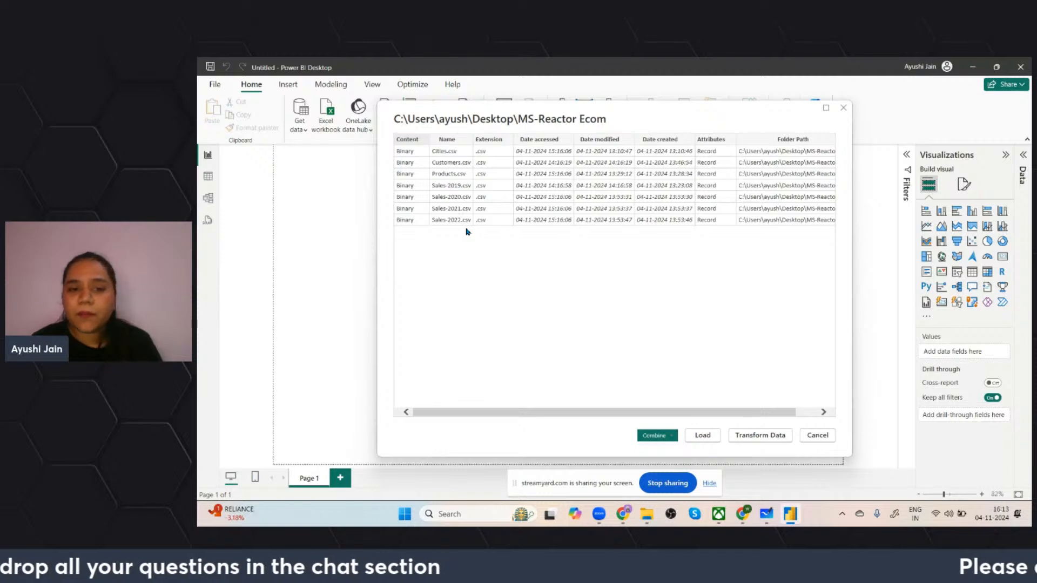
# Close the folder preview and, in File Explorer, move the Cities, Customers and Products files into a new ecom folder inside MS-Reactor Ecom.
pyautogui.click(842, 109)
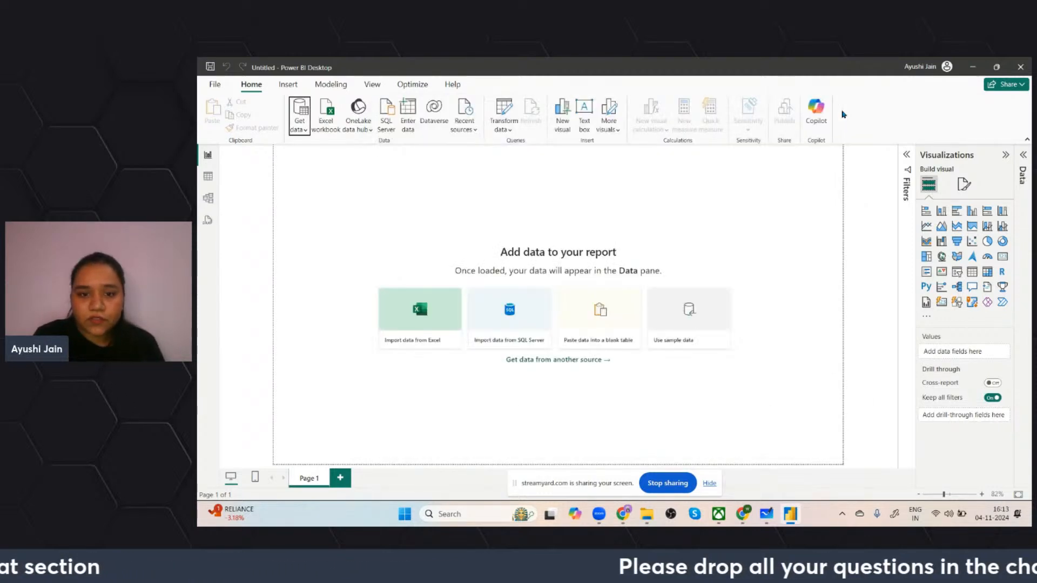
pyautogui.click(646, 513)
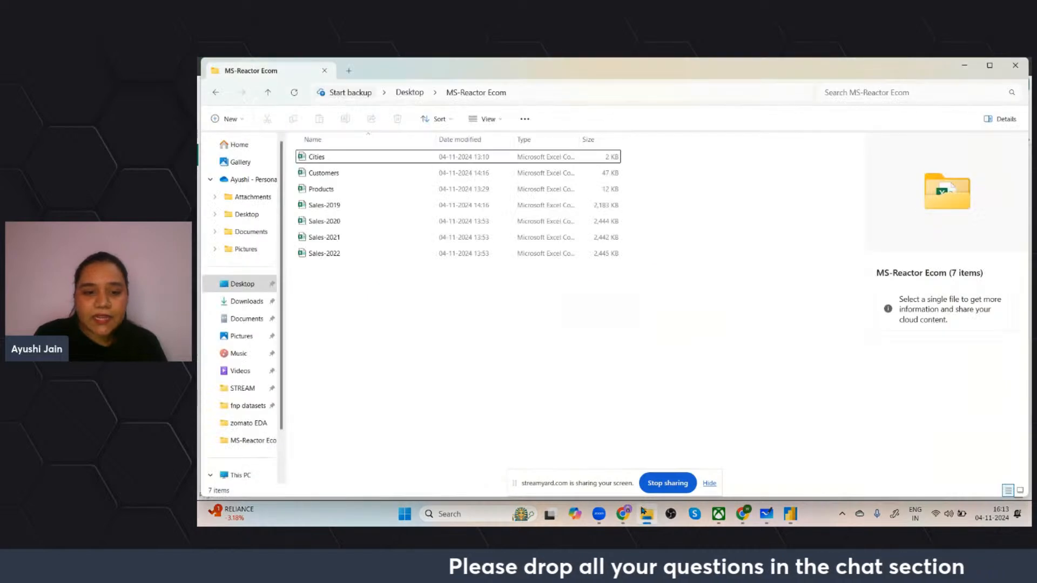
pyautogui.rightClick(485, 287)
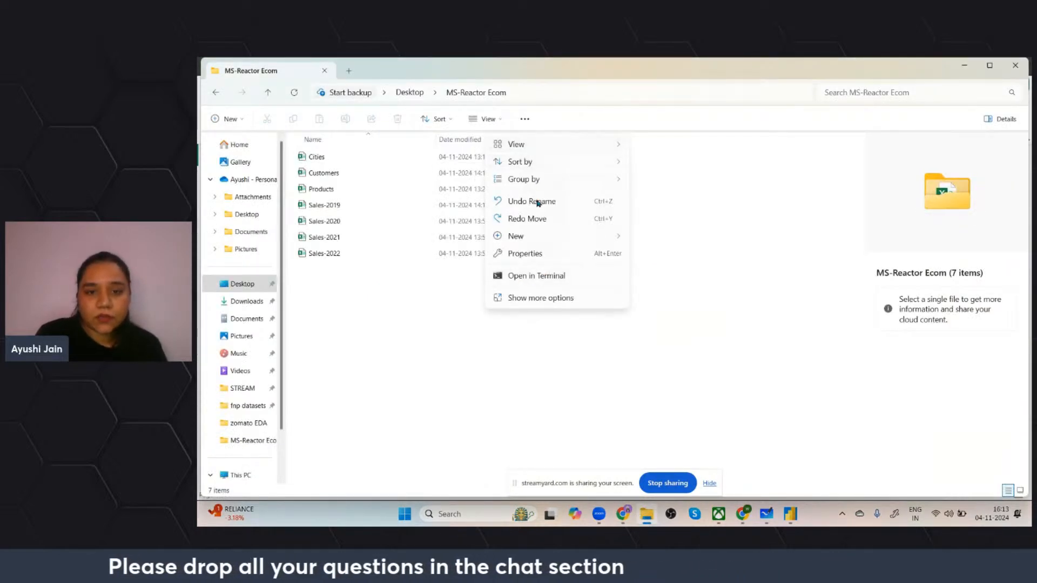
pyautogui.moveTo(529, 236)
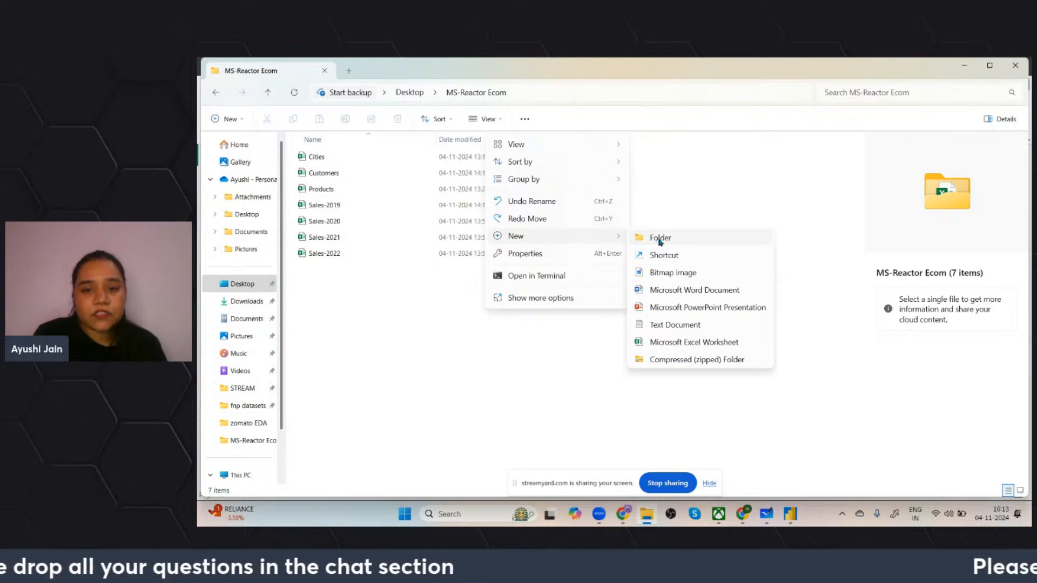
pyautogui.click(660, 239)
pyautogui.press('BackSpace')
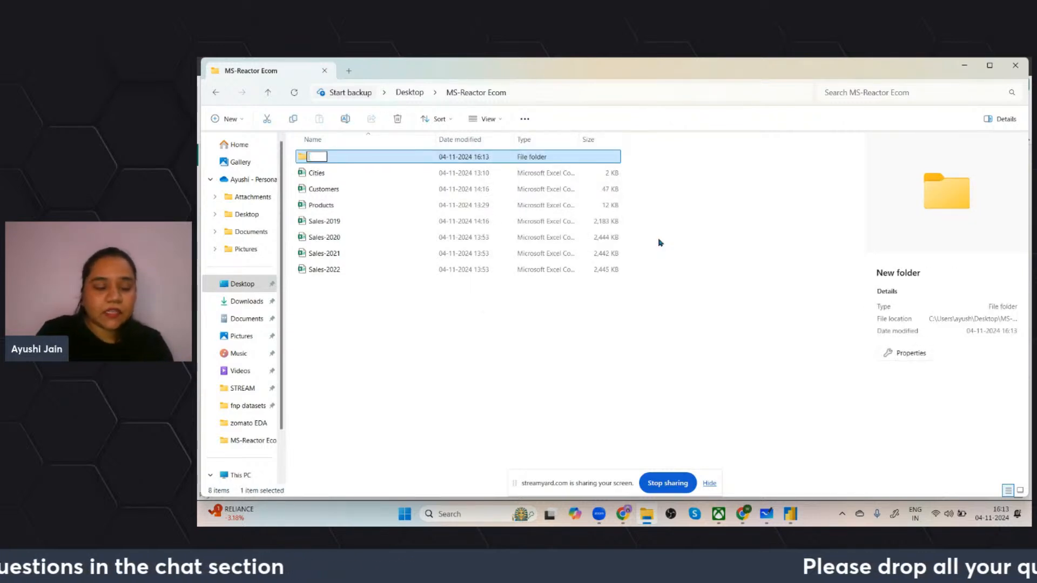
pyautogui.write('emcom')
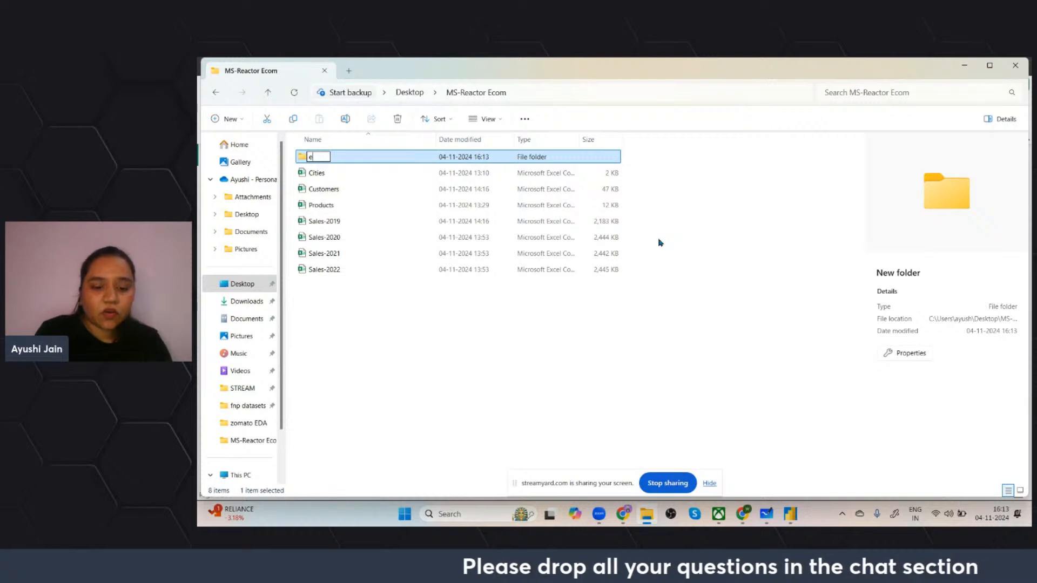
pyautogui.press('Return')
pyautogui.moveTo(650, 209); pyautogui.dragTo(499, 160)
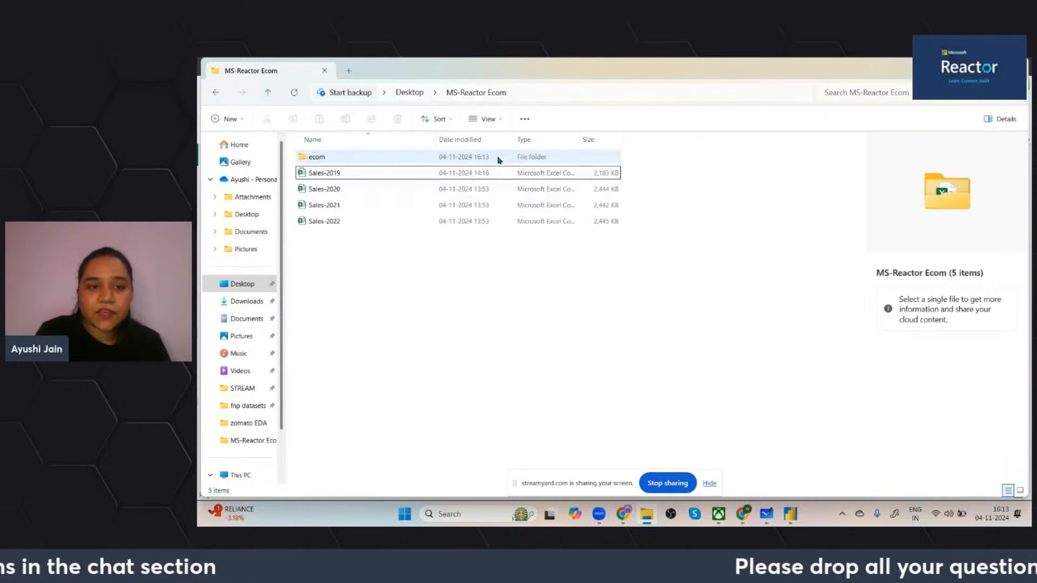
# Create a folder named sales inside MS-Reactor Ecom and move the Sales-2019 to Sales-2022 files into it.
pyautogui.rightClick(546, 284)
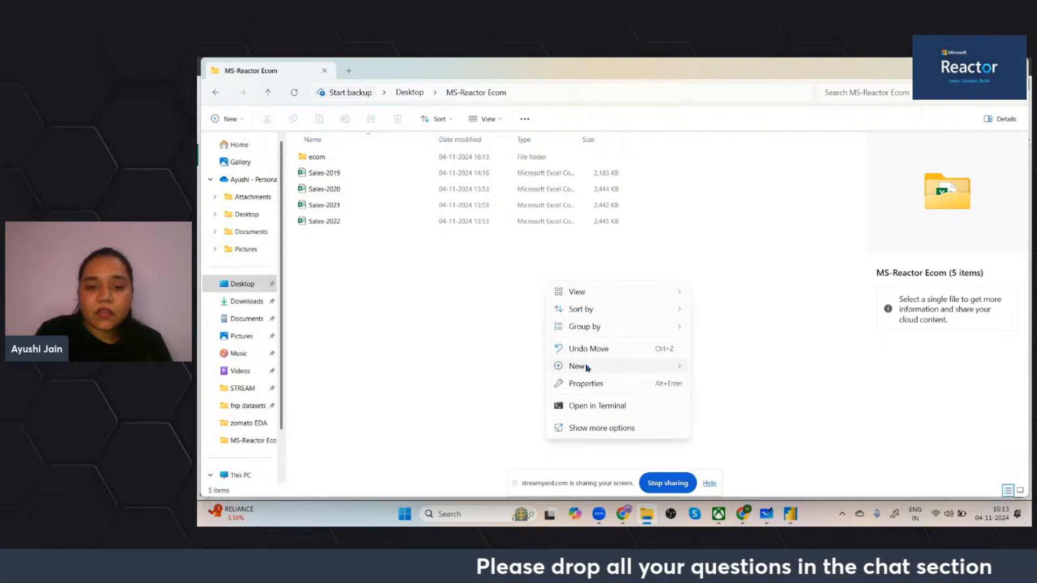
pyautogui.moveTo(587, 367)
pyautogui.click(708, 371)
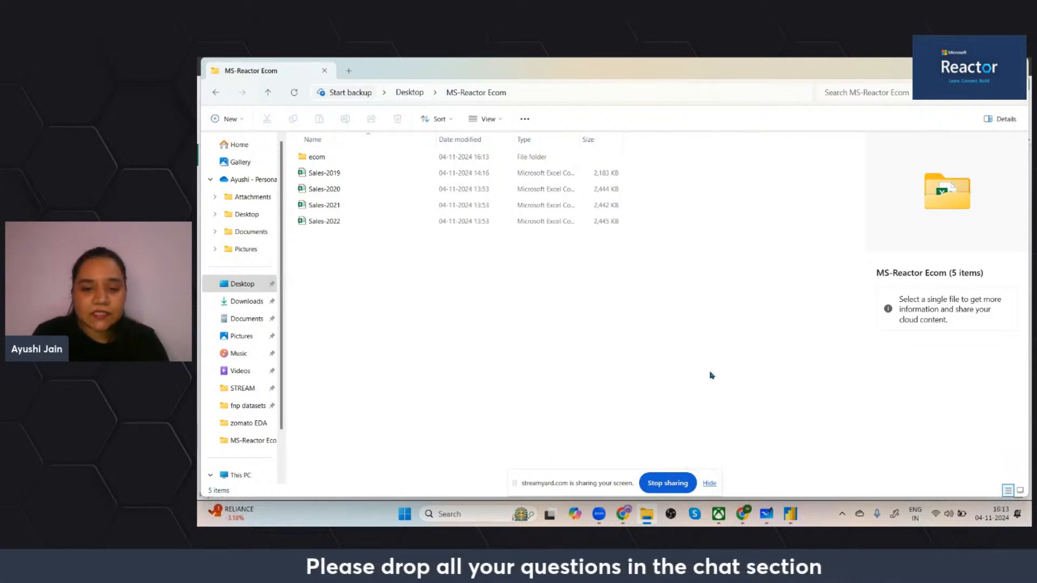
pyautogui.write('sales')
pyautogui.press('Return')
pyautogui.moveTo(650, 252); pyautogui.dragTo(535, 184)
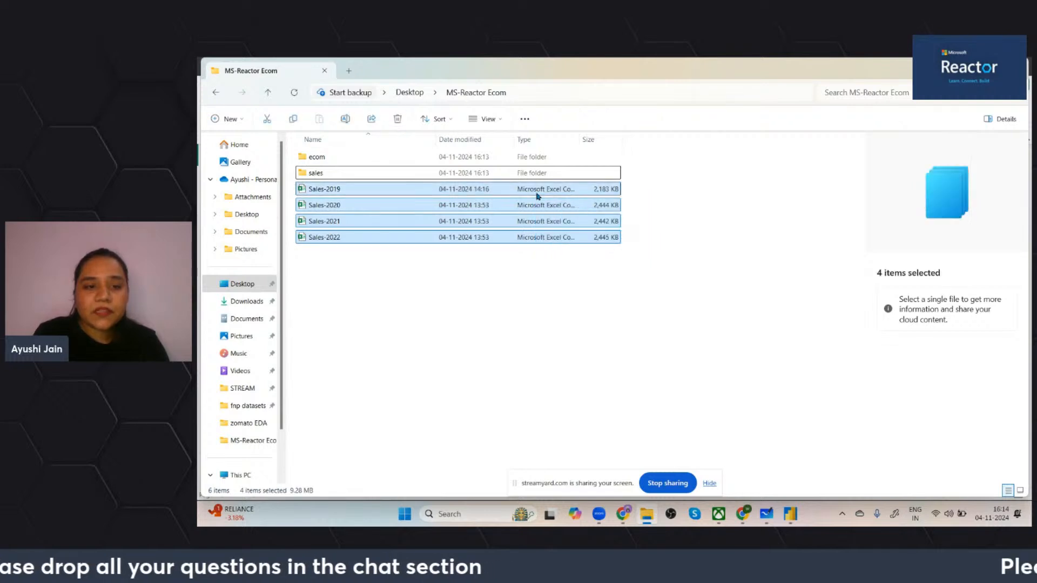
pyautogui.moveTo(461, 198); pyautogui.dragTo(455, 177)
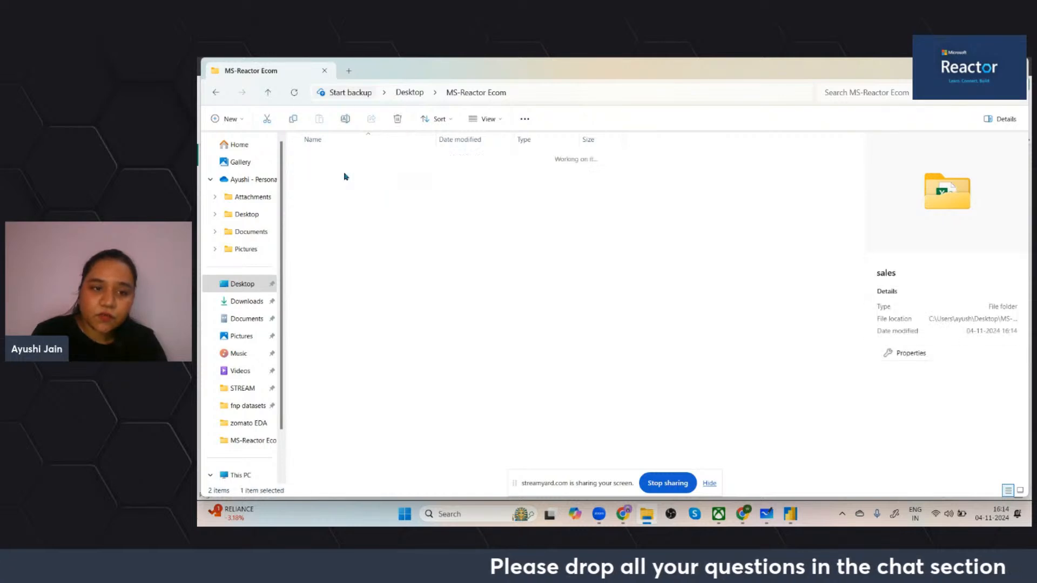
# Check which files are inside the sales and ecom folders.
pyautogui.doubleClick(344, 174)
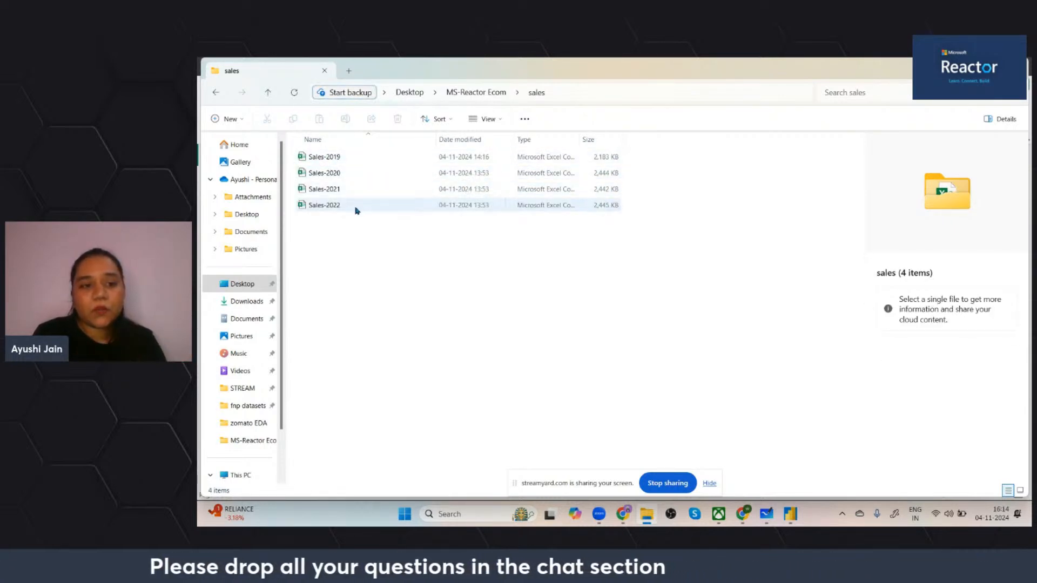
pyautogui.click(215, 93)
pyautogui.click(339, 158)
pyautogui.doubleClick(339, 158)
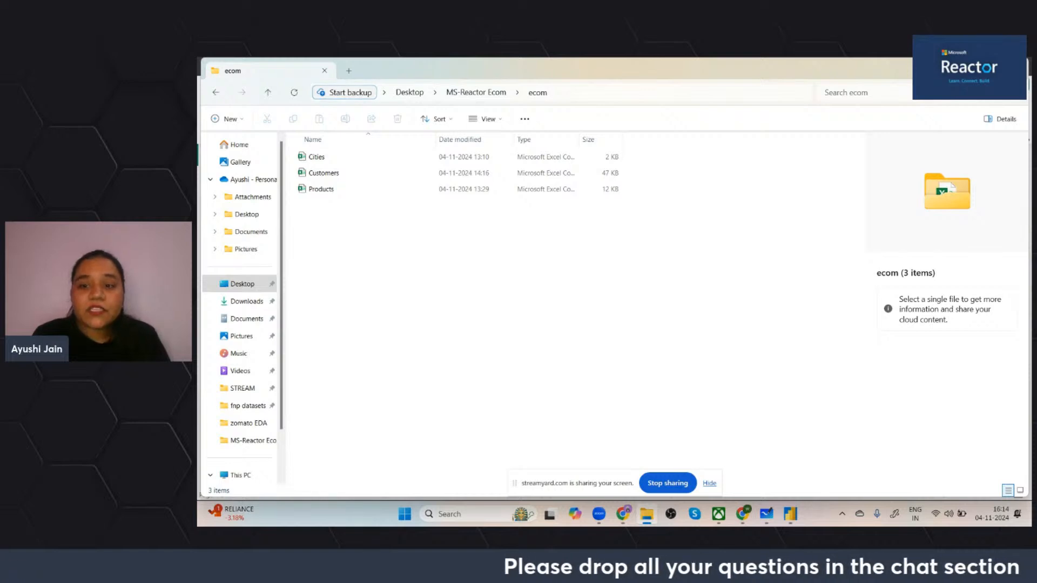
pyautogui.click(967, 68)
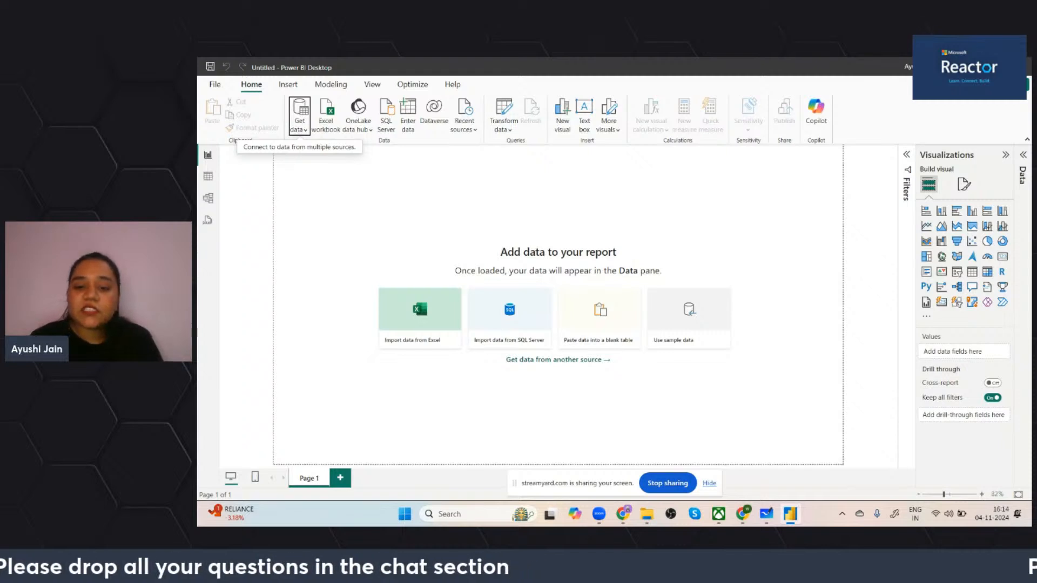
pyautogui.click(653, 522)
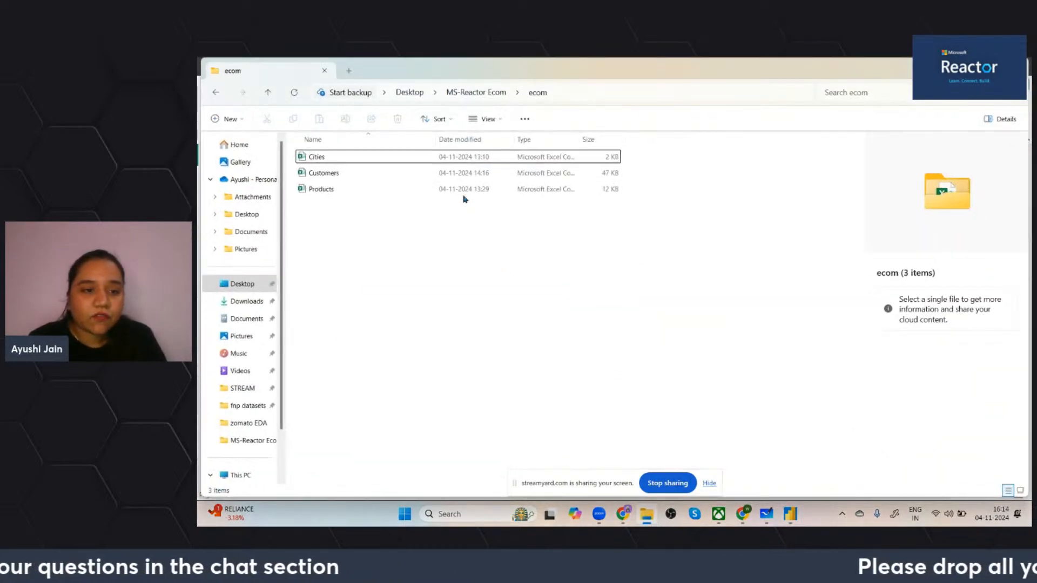
pyautogui.click(215, 93)
pyautogui.doubleClick(388, 174)
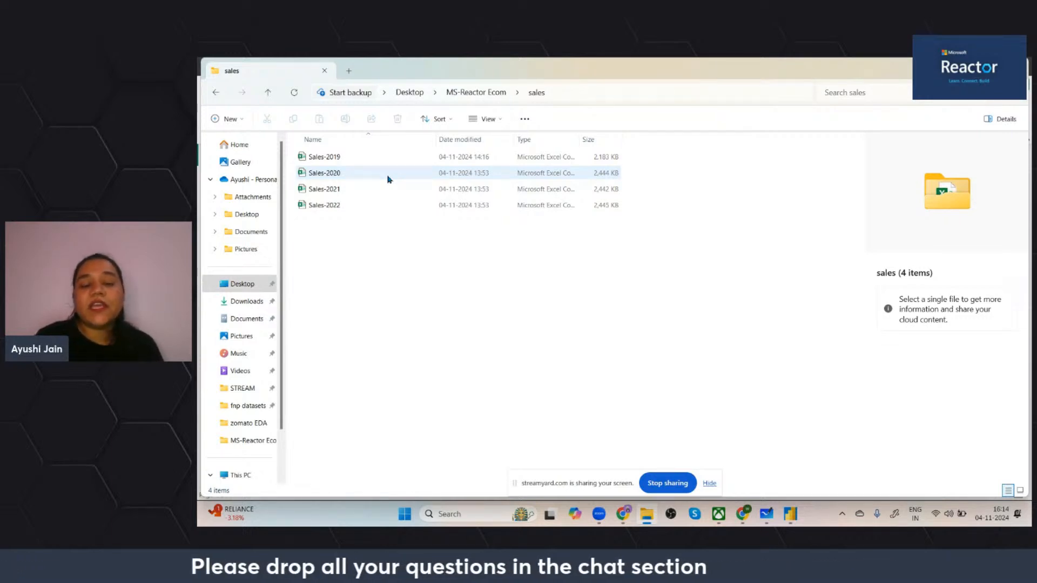
pyautogui.moveTo(387, 174); pyautogui.dragTo(451, 243)
pyautogui.click(452, 244)
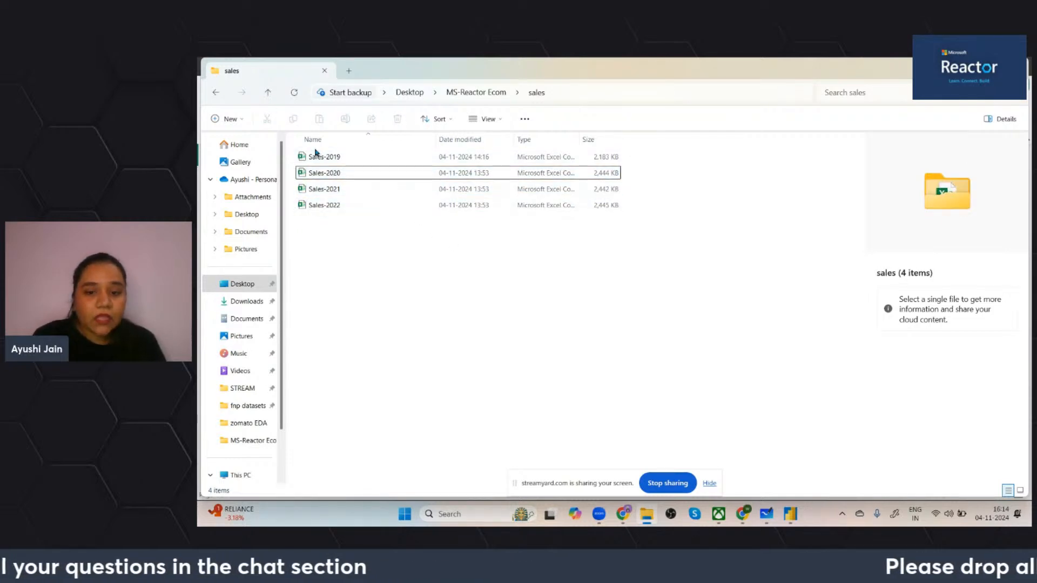
# Switch to Power BI Desktop and connect to the Folder data source from the full list of sources.
pyautogui.click(789, 513)
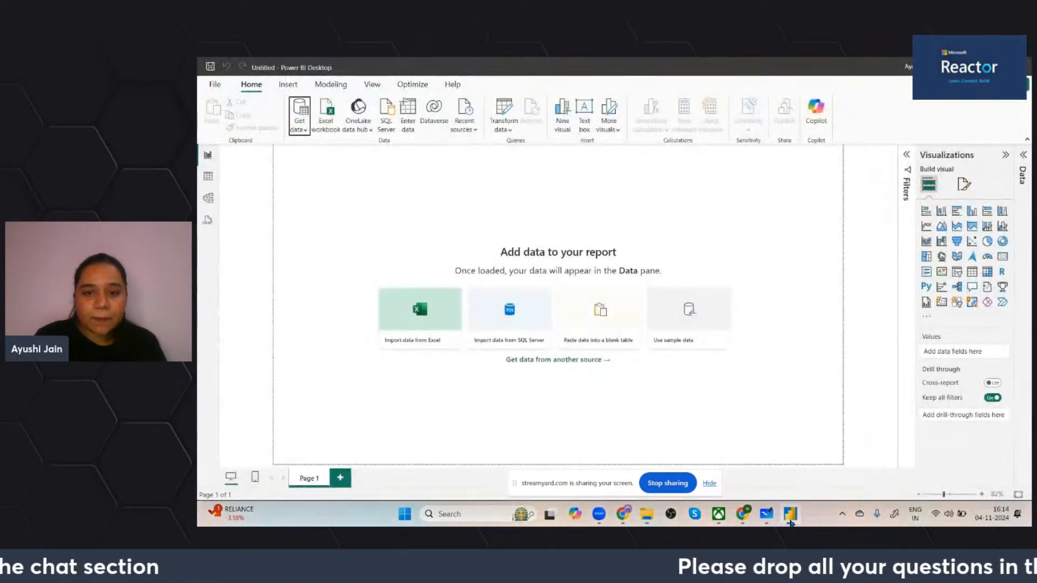
pyautogui.click(305, 131)
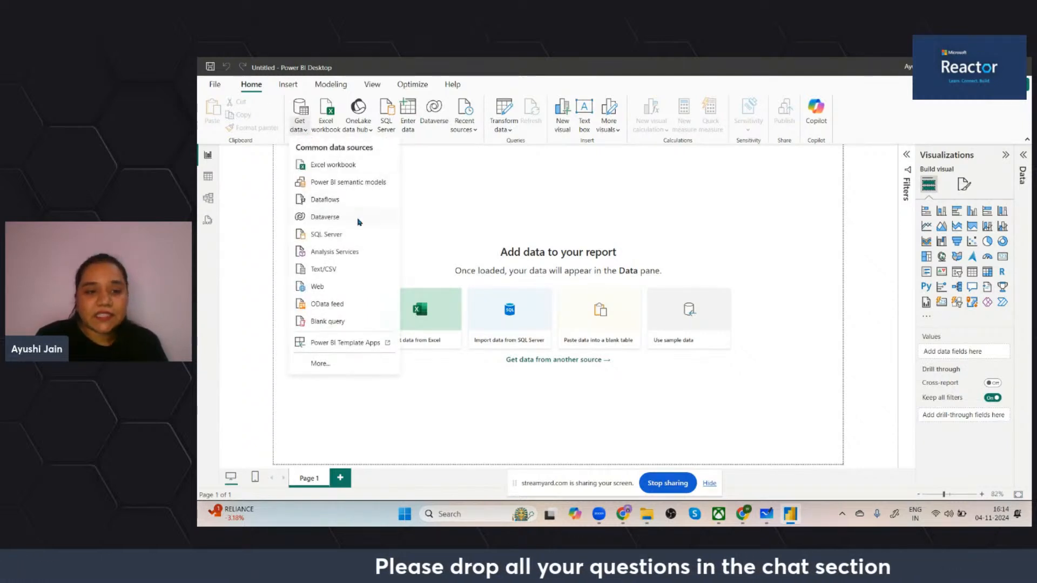
pyautogui.click(351, 364)
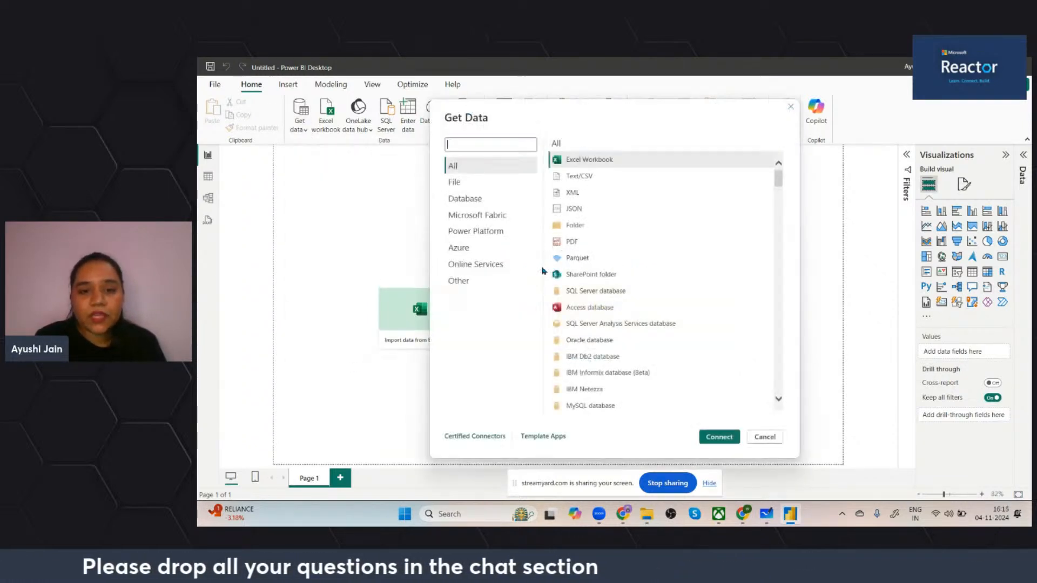
pyautogui.click(577, 227)
pyautogui.click(725, 440)
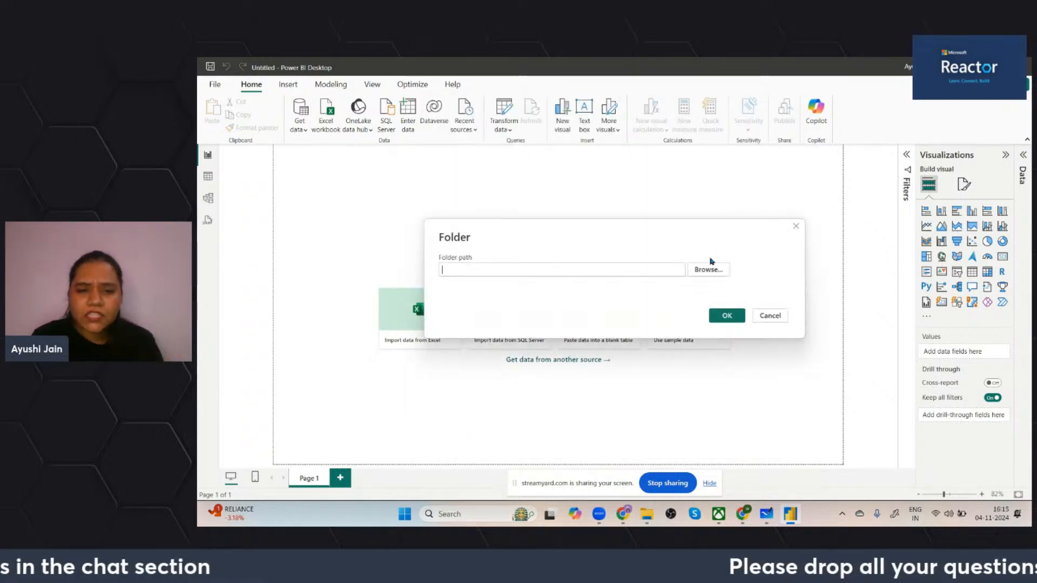
# Set the folder path to the ecom folder inside MS-Reactor Ecom on the Desktop and open its file list for transformation.
pyautogui.click(703, 270)
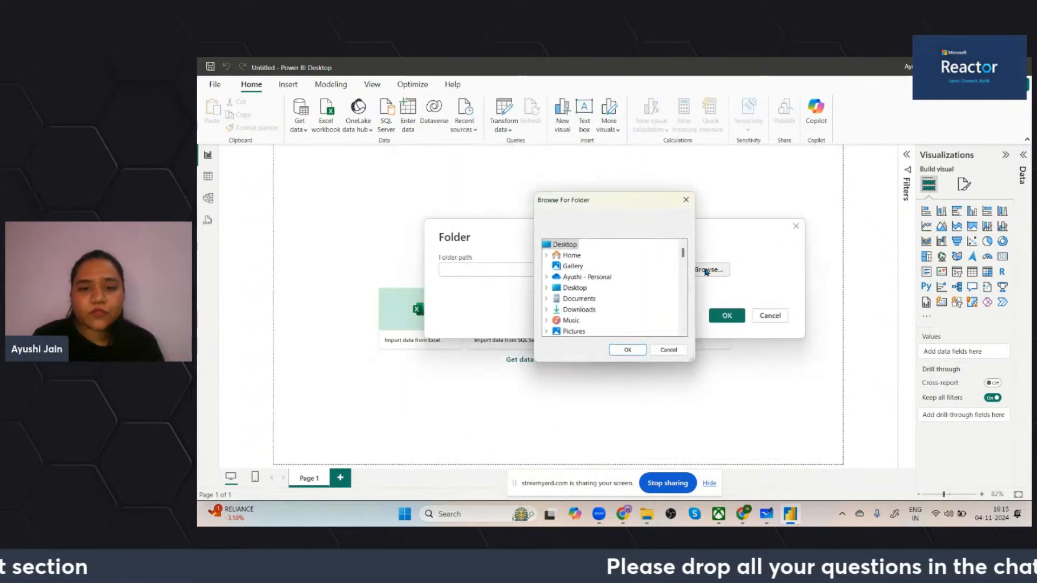
pyautogui.click(546, 288)
pyautogui.scroll(-3, 606, 320)
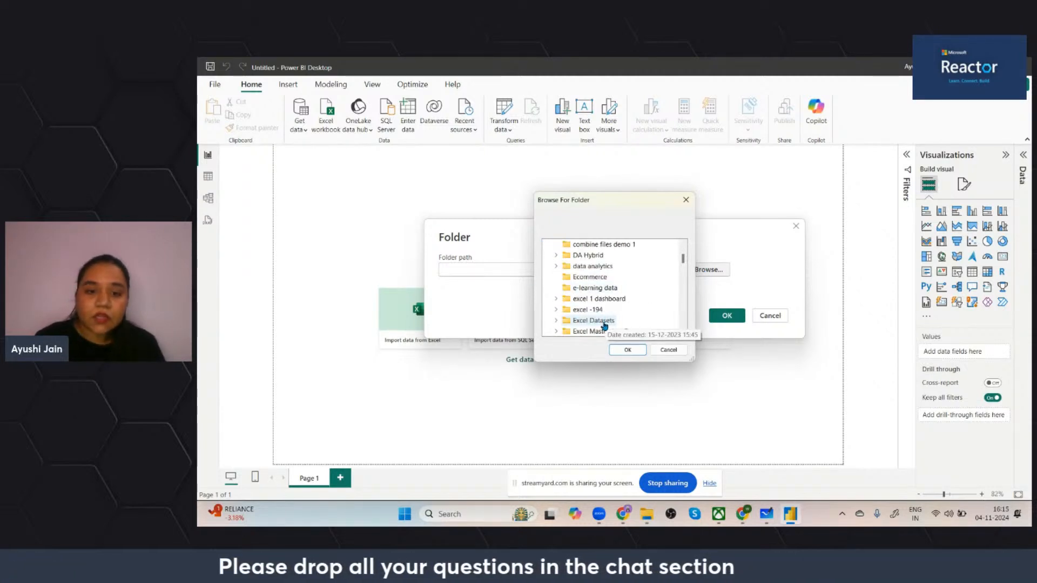
pyautogui.scroll(-2, 605, 325)
pyautogui.scroll(-4, 594, 329)
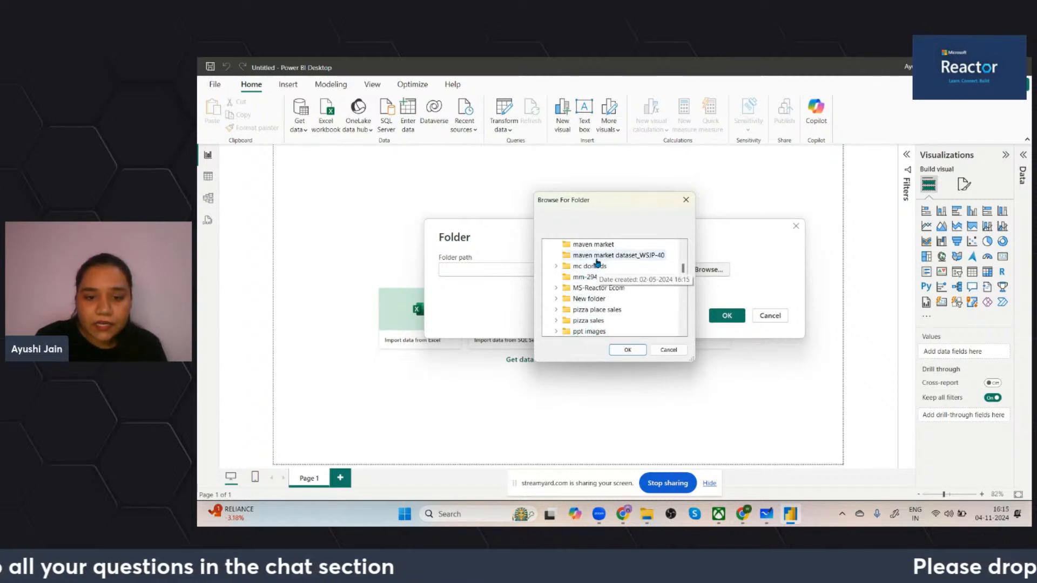
pyautogui.doubleClick(568, 288)
pyautogui.click(592, 299)
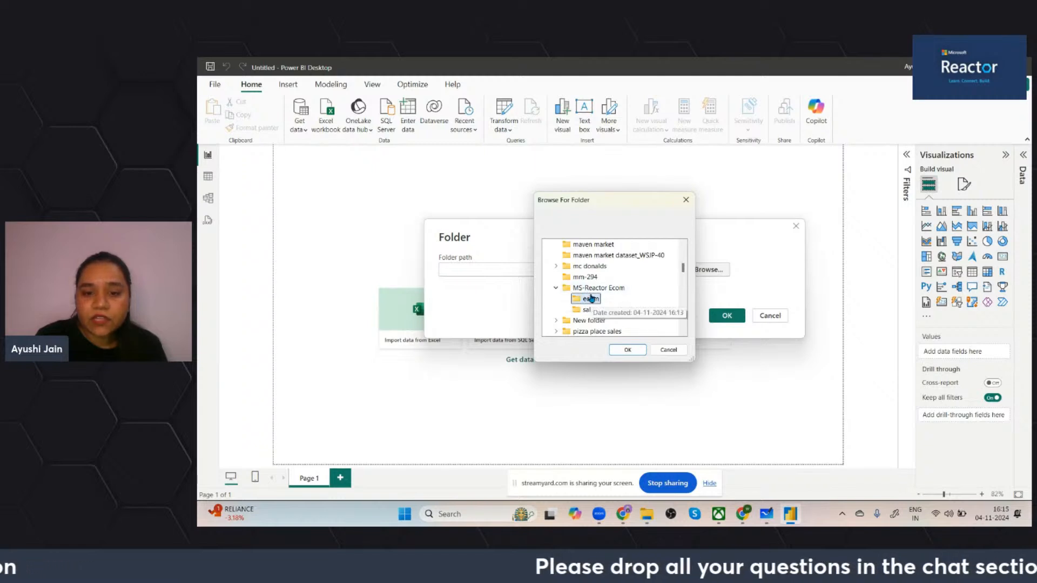
pyautogui.click(625, 350)
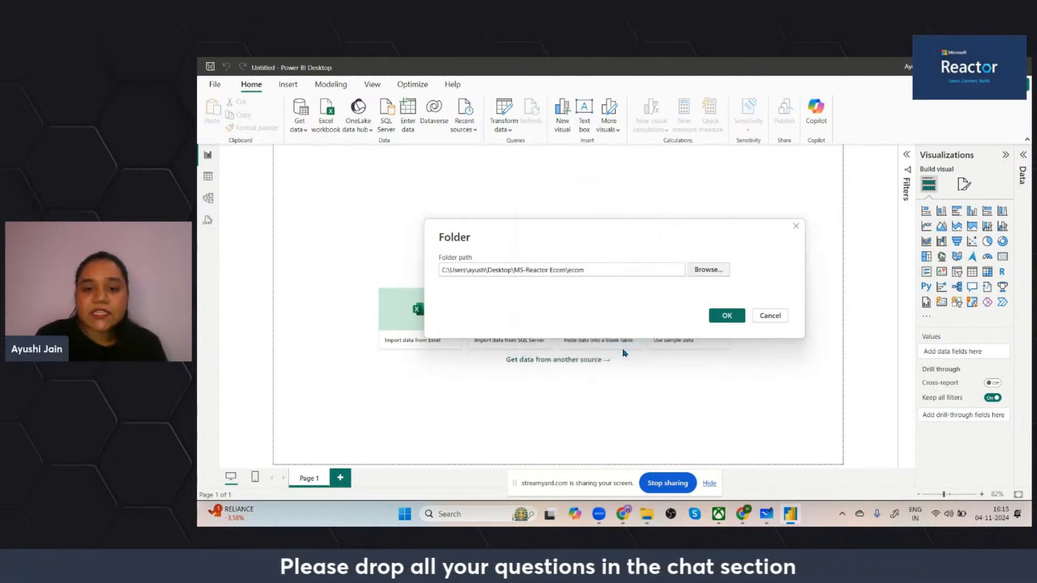
pyautogui.click(739, 314)
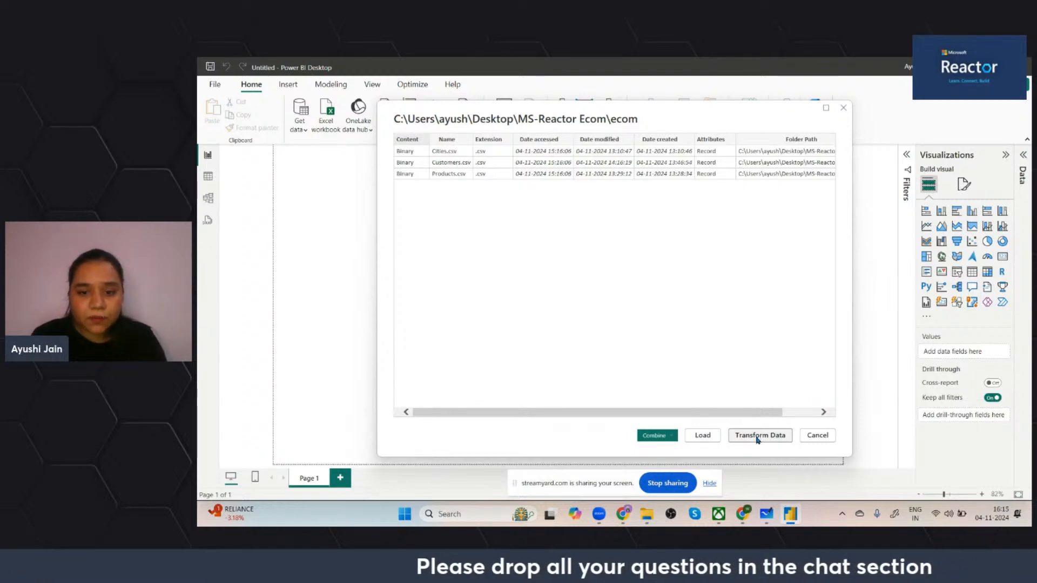
pyautogui.click(758, 437)
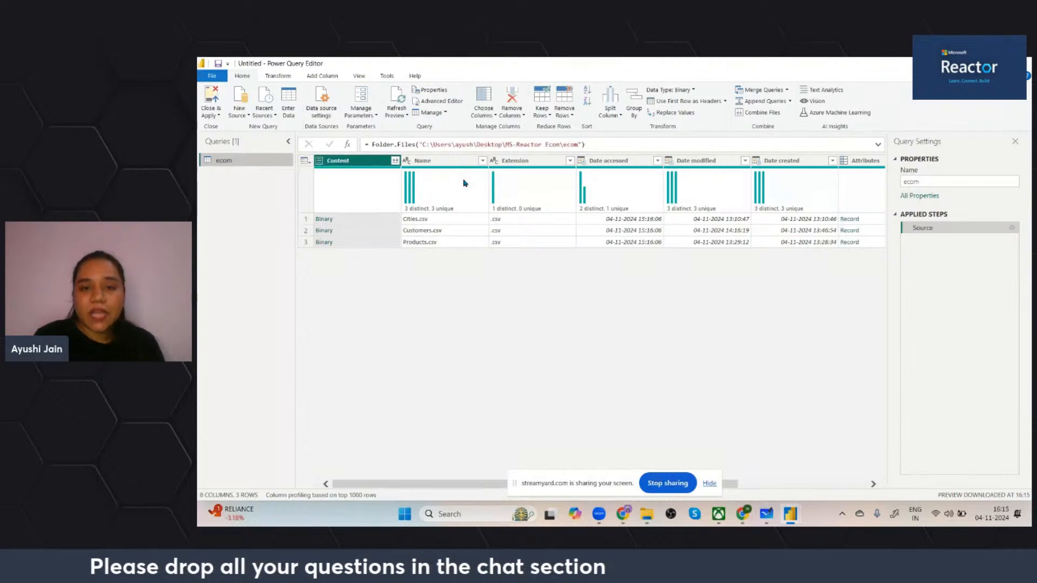
# Add the Cities.csv binary from the ecom file list as a new query and open its contents as a table.
pyautogui.moveTo(464, 183)
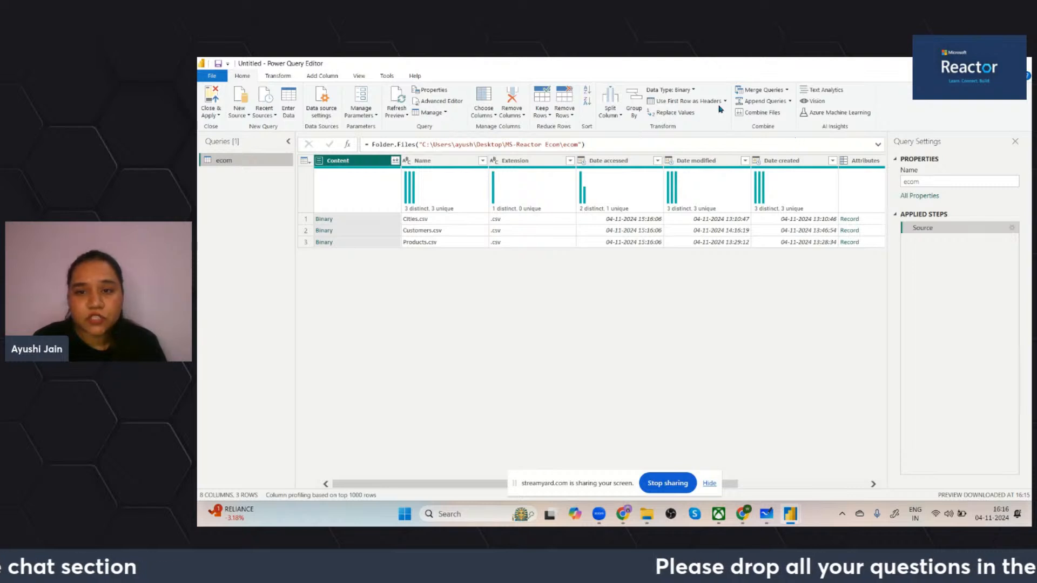
pyautogui.click(280, 79)
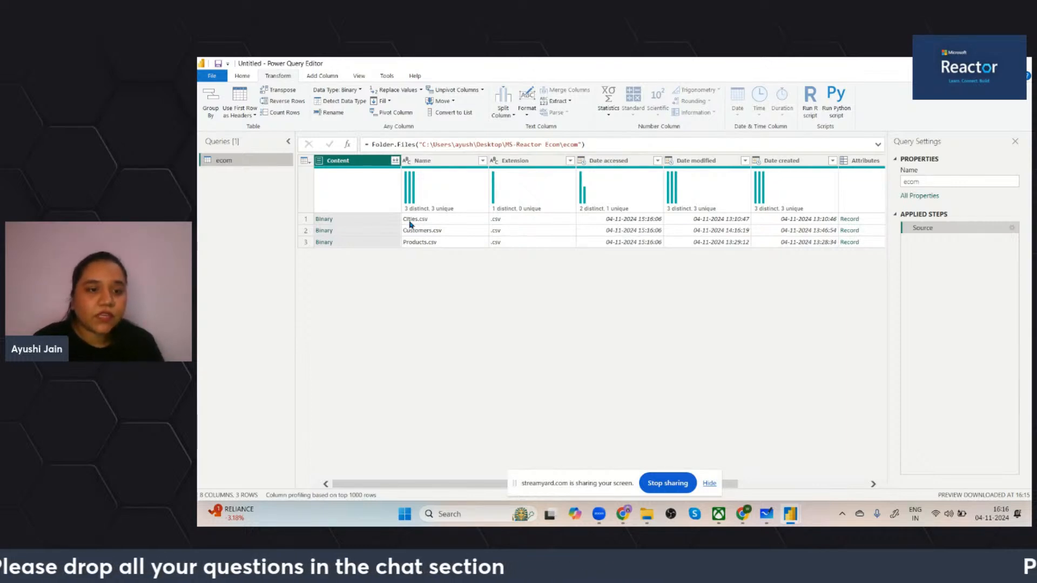
pyautogui.rightClick(331, 221)
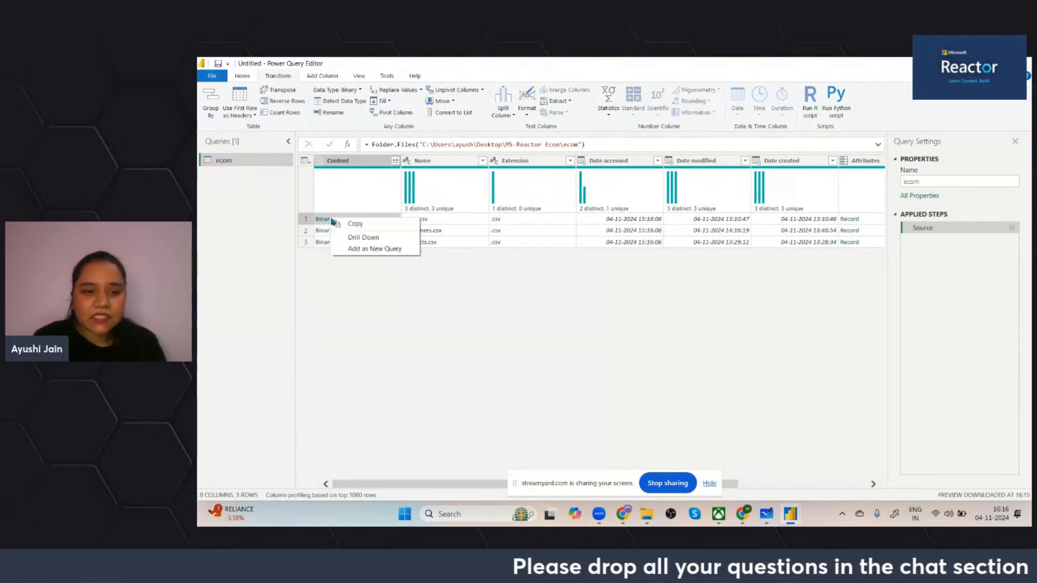
pyautogui.click(356, 253)
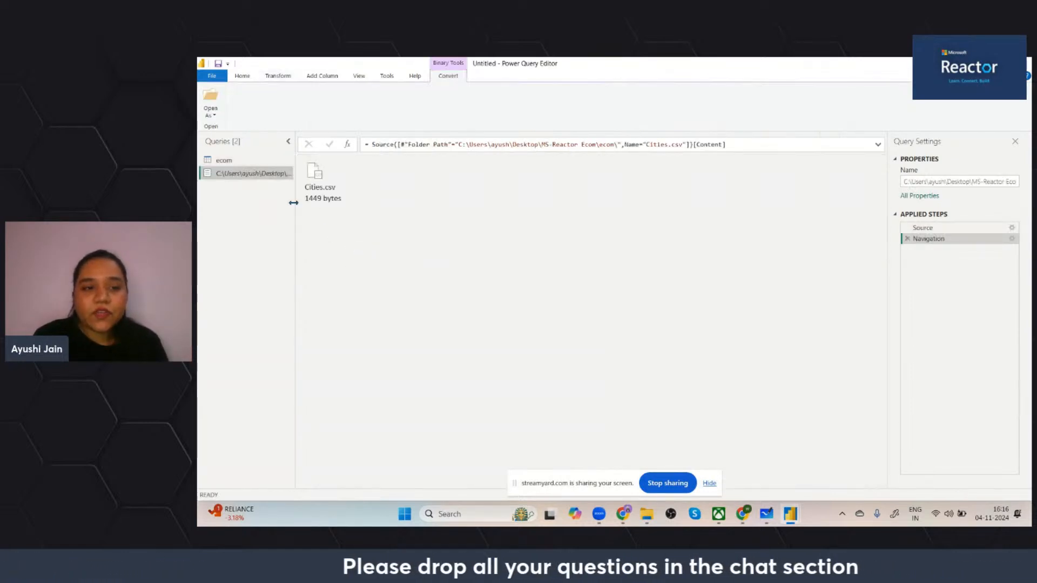
pyautogui.click(316, 192)
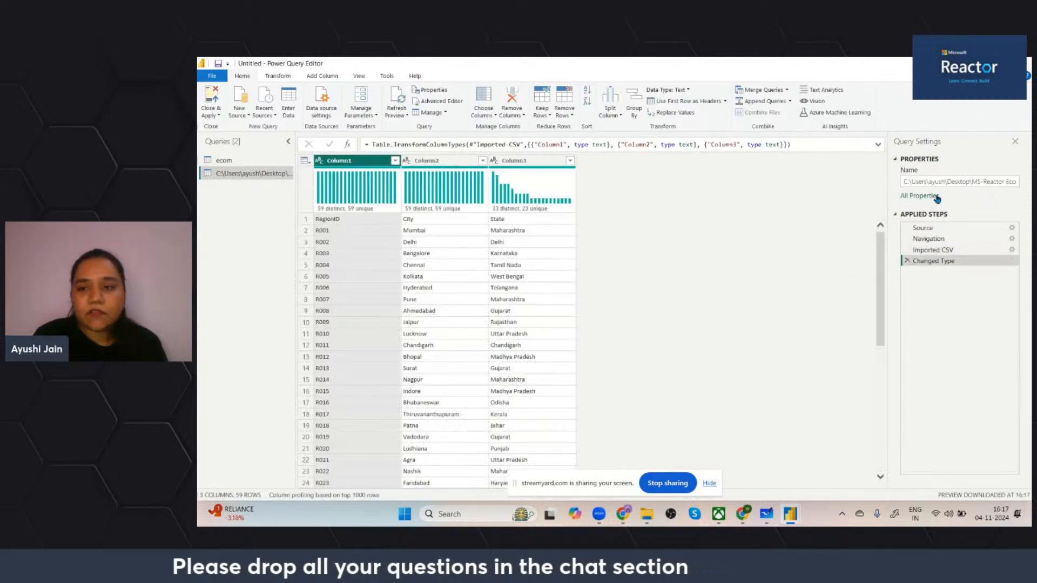
# Rename the new query as Cities.
pyautogui.click(932, 179)
pyautogui.hotkey('ctrl', 'a')
pyautogui.write('Cities')
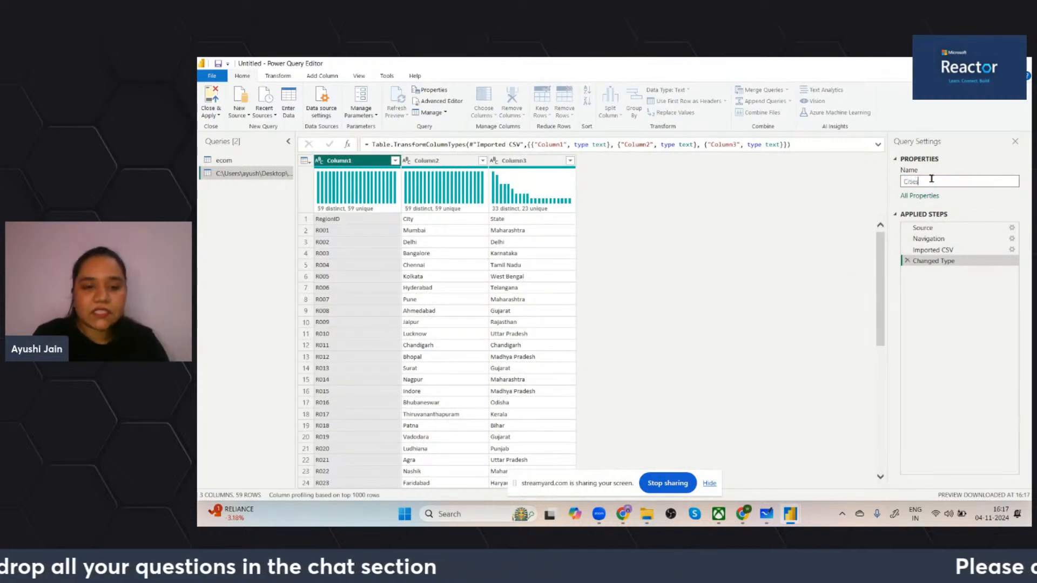
pyautogui.press('Return')
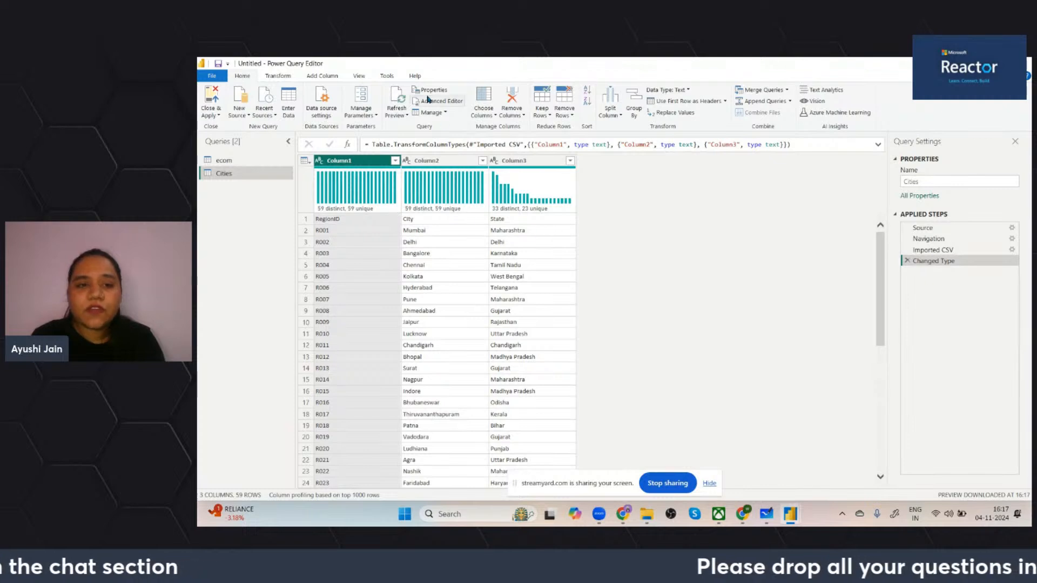
# Hide the column distribution charts in the data preview.
pyautogui.click(367, 75)
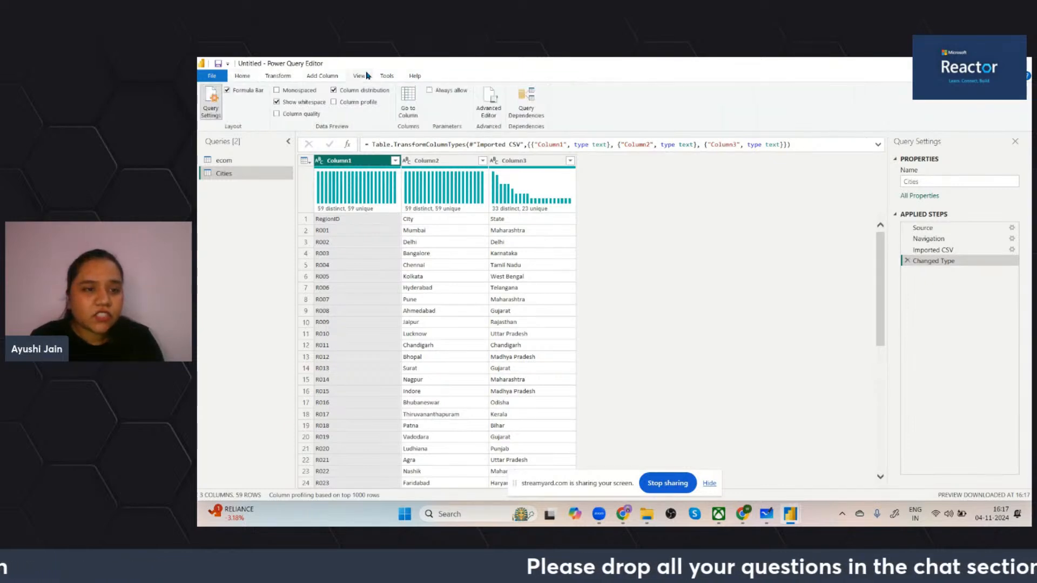
pyautogui.click(334, 91)
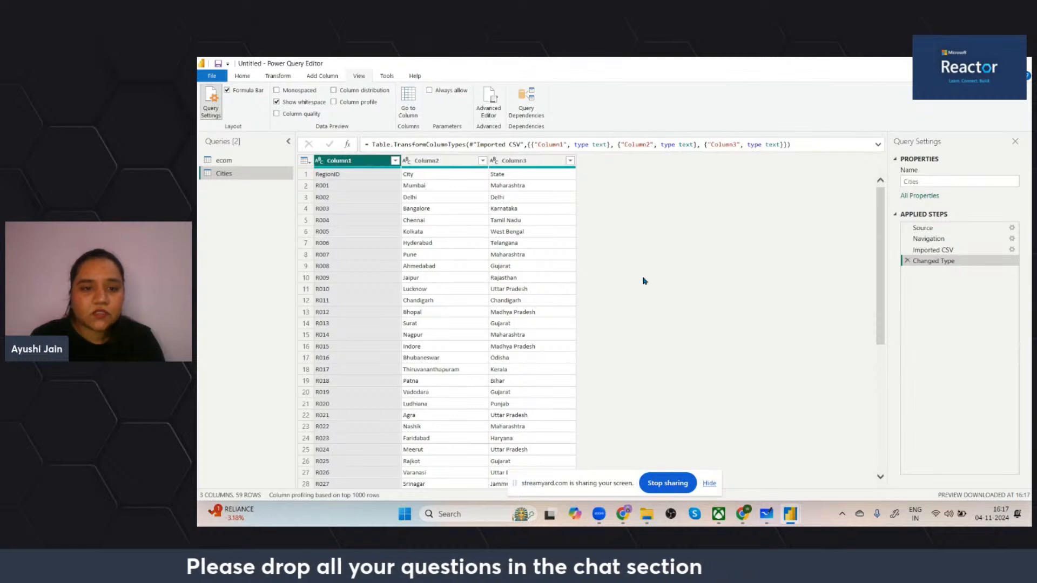
pyautogui.click(287, 80)
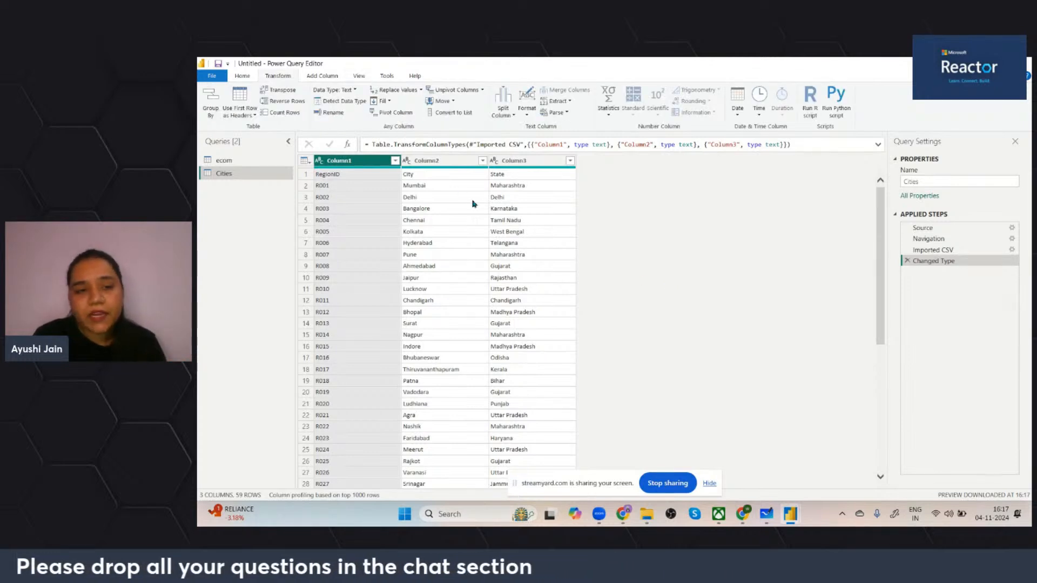
pyautogui.click(359, 76)
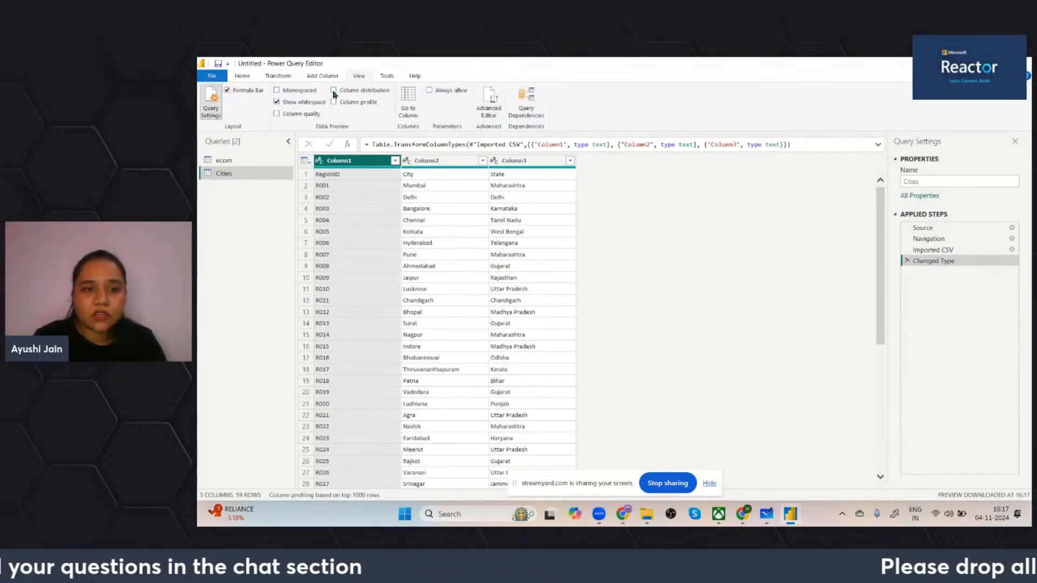
pyautogui.click(276, 77)
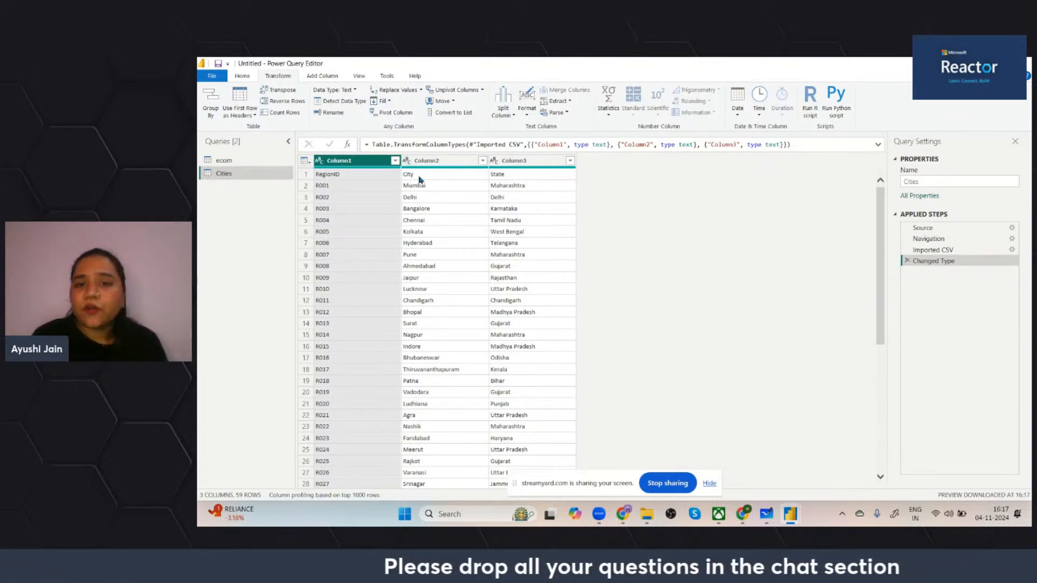
# Promote the first row of the Cities table to column headers and return to the ecom query.
pyautogui.click(247, 78)
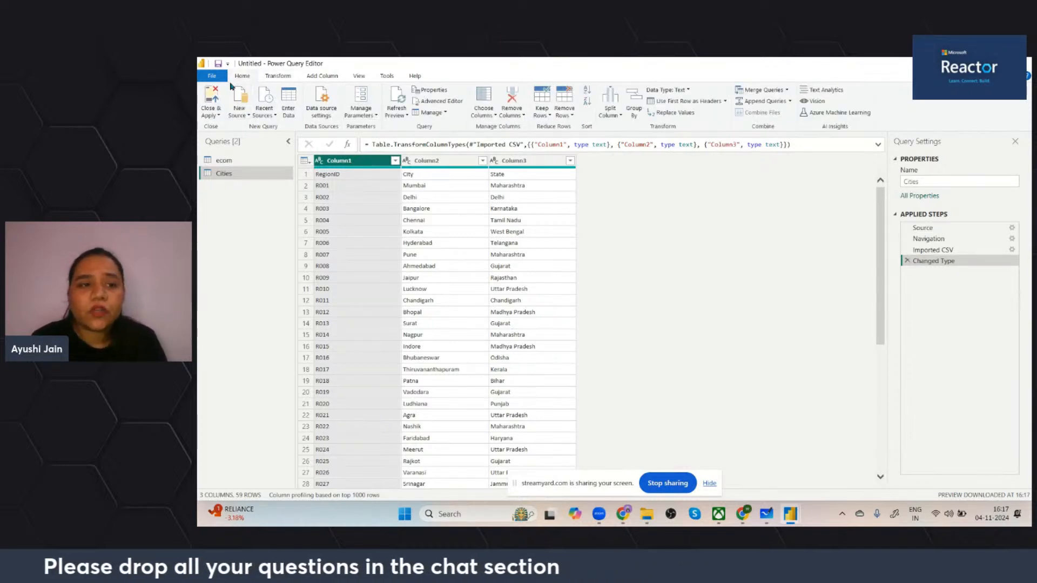
pyautogui.click(661, 102)
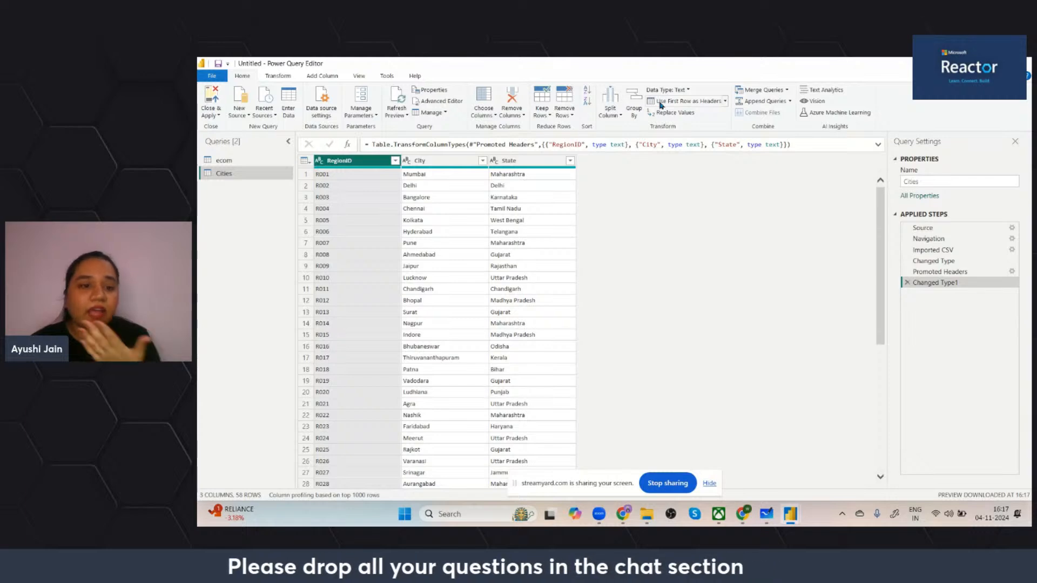
pyautogui.scroll(-7, 407, 373)
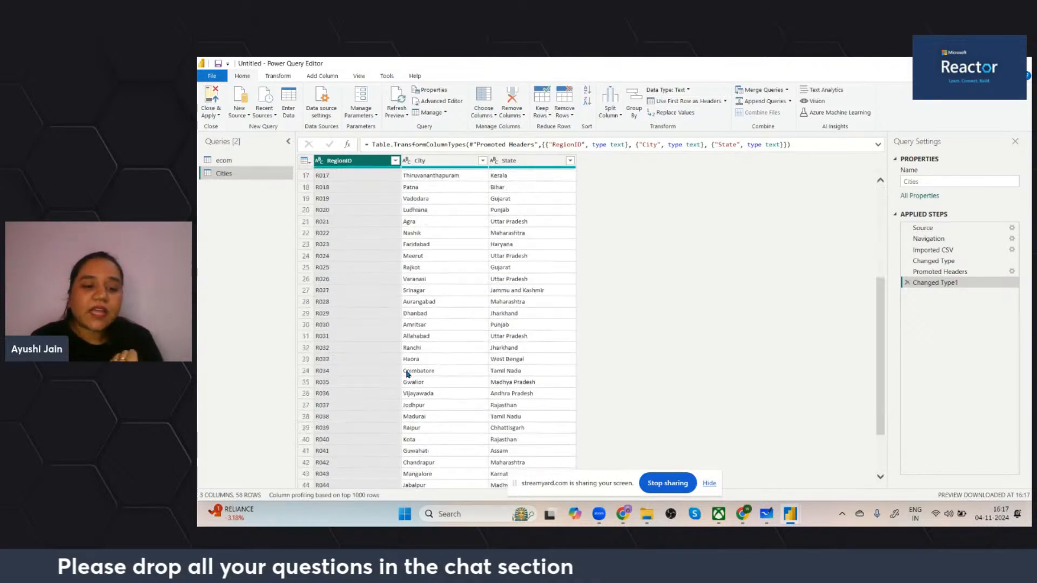
pyautogui.scroll(7, 407, 373)
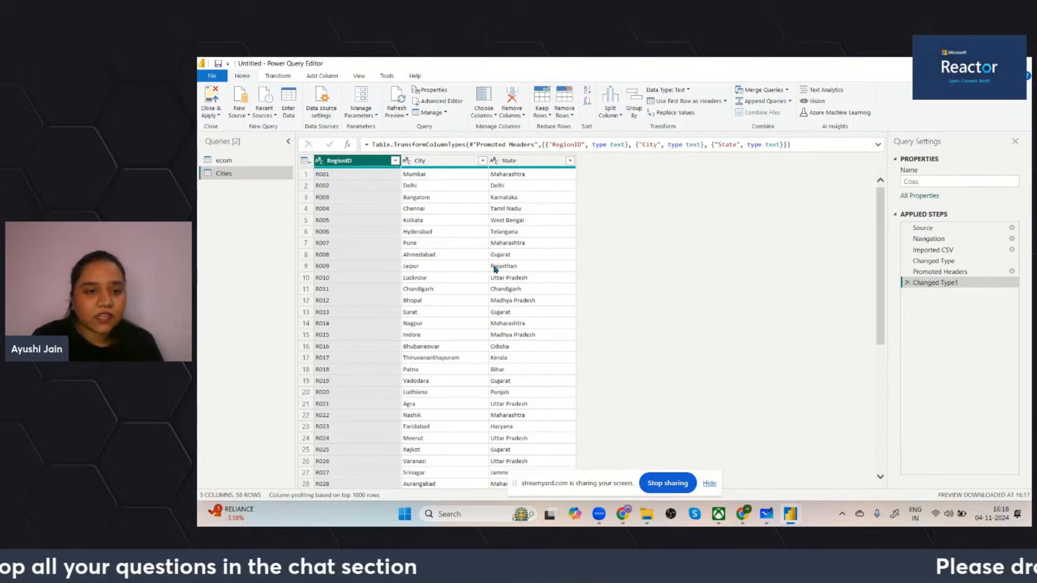
pyautogui.click(271, 162)
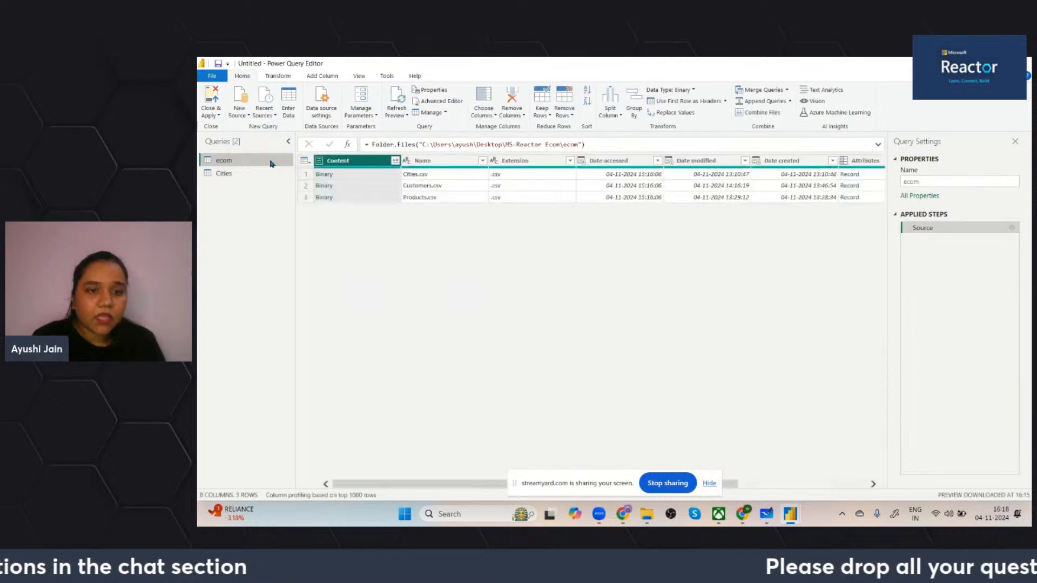
pyautogui.click(325, 188)
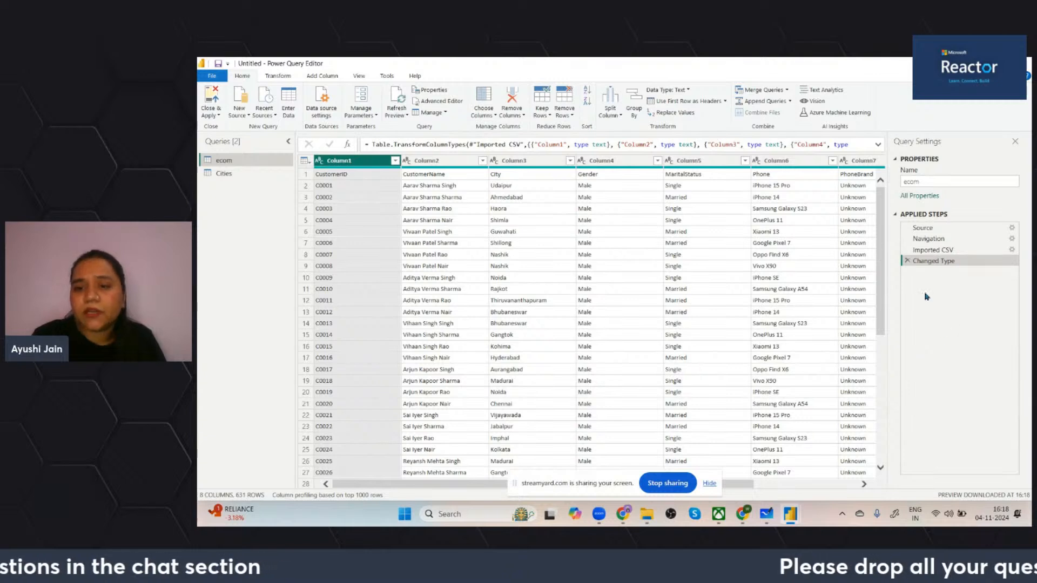
pyautogui.click(908, 261)
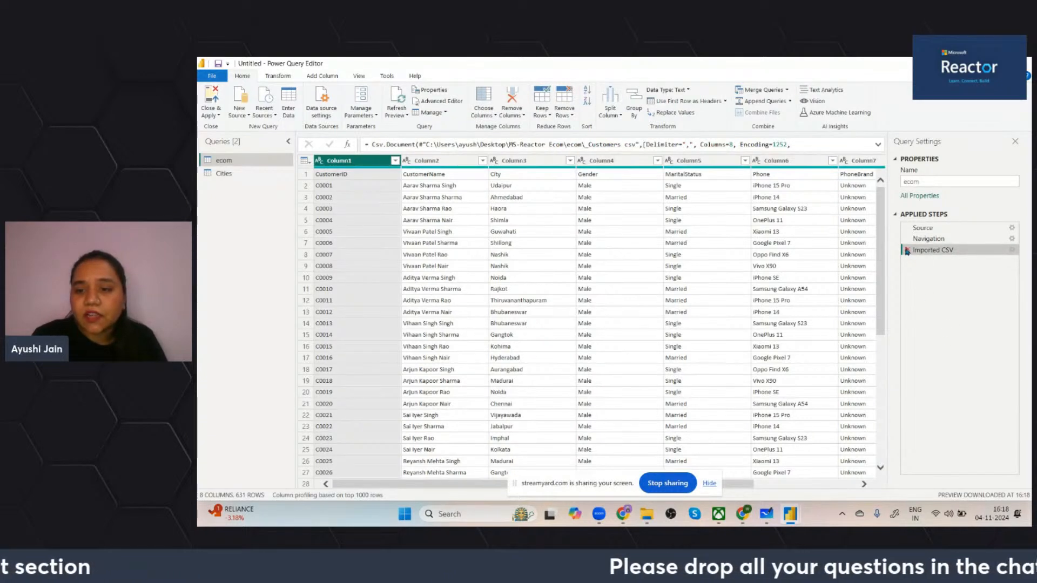
pyautogui.click(908, 251)
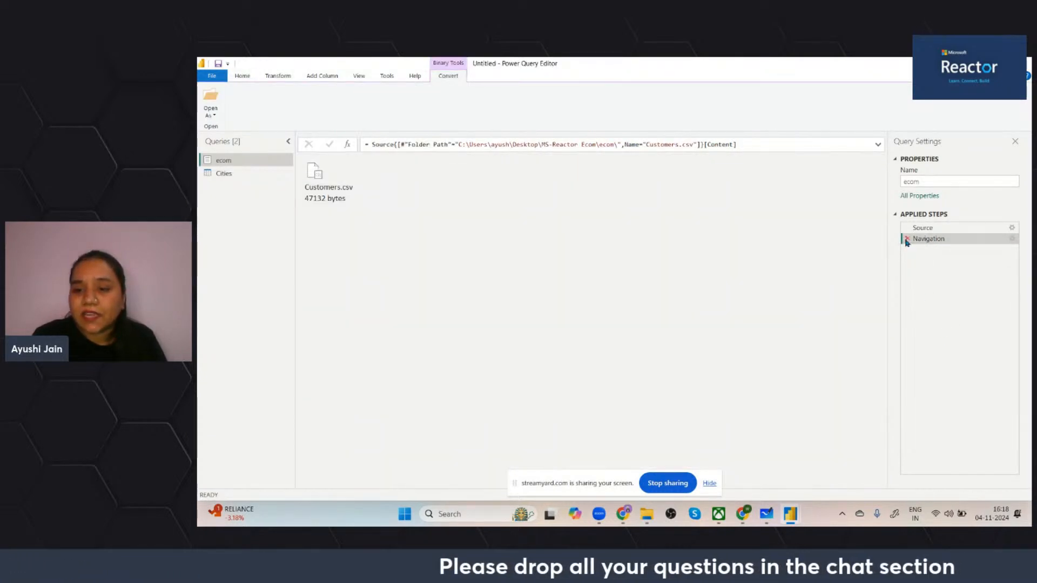
pyautogui.click(906, 239)
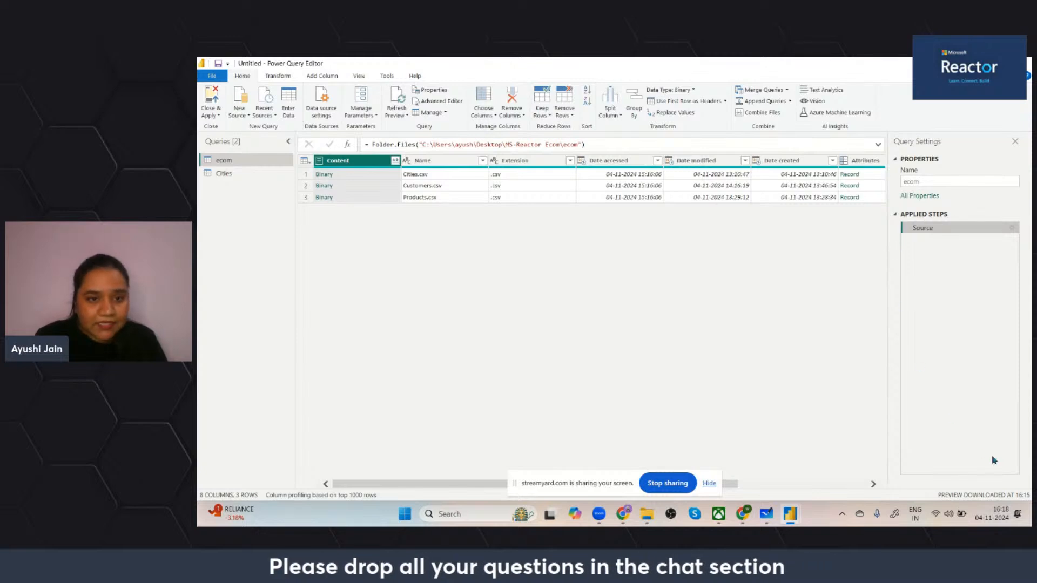
# Add the Customers.csv binary from the ecom file list as a new query and open its contents as a table.
pyautogui.rightClick(326, 189)
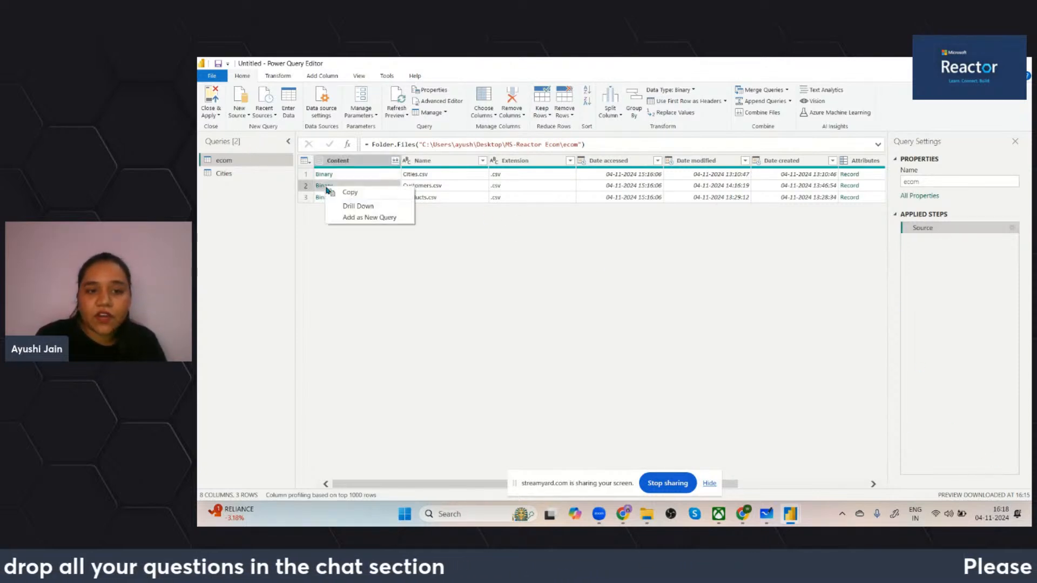
pyautogui.click(347, 215)
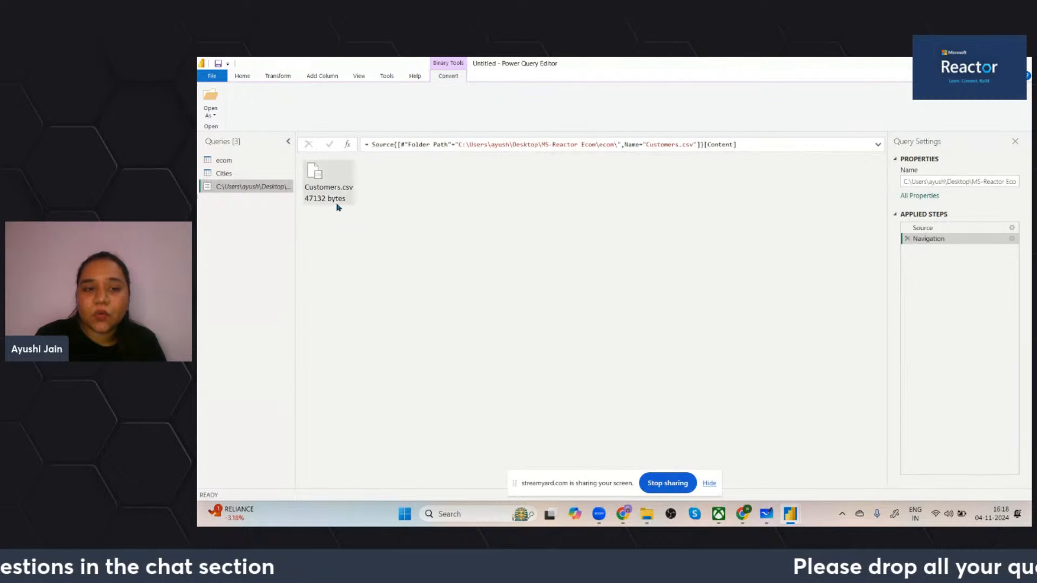
pyautogui.click(337, 204)
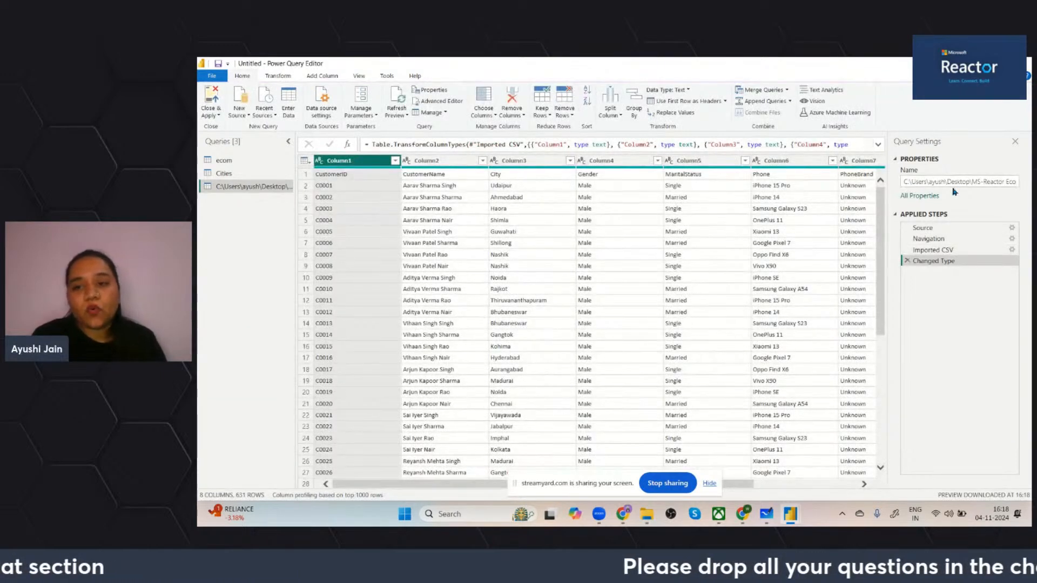
# Rename the new query as Customers and use its first row as column headers.
pyautogui.click(936, 181)
pyautogui.hotkey('ctrl', 'a')
pyautogui.press('BackSpace')
pyautogui.write('Customers')
pyautogui.press('Return')
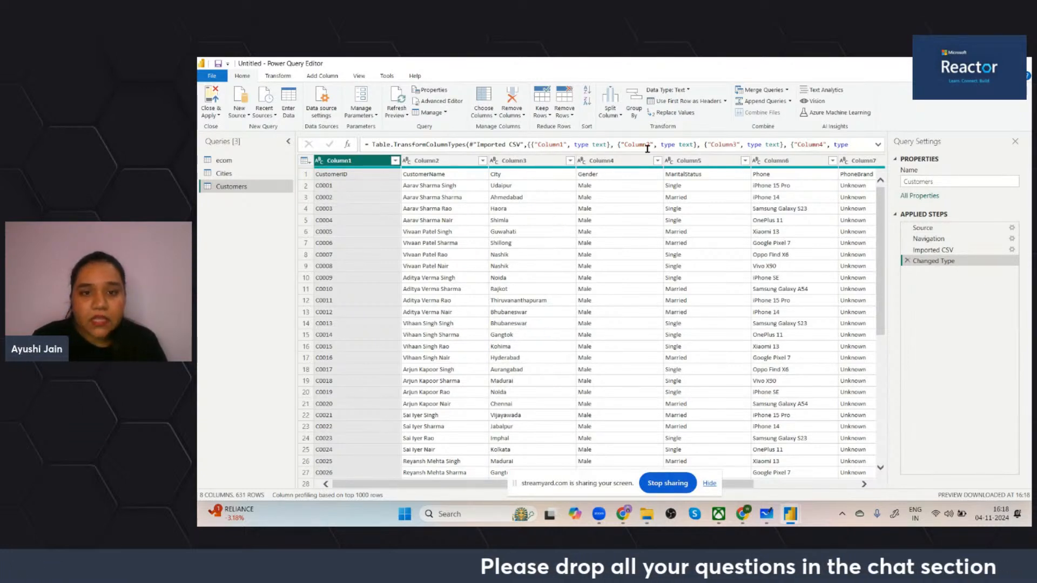
pyautogui.click(670, 104)
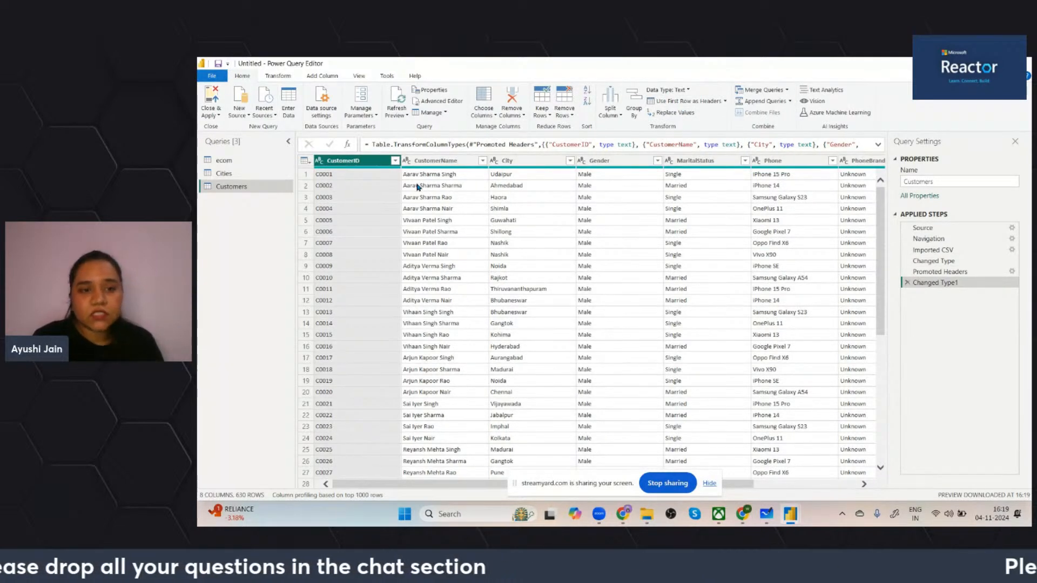
# Add the Products.csv binary from the ecom query as a new query and open its contents as a table.
pyautogui.click(268, 162)
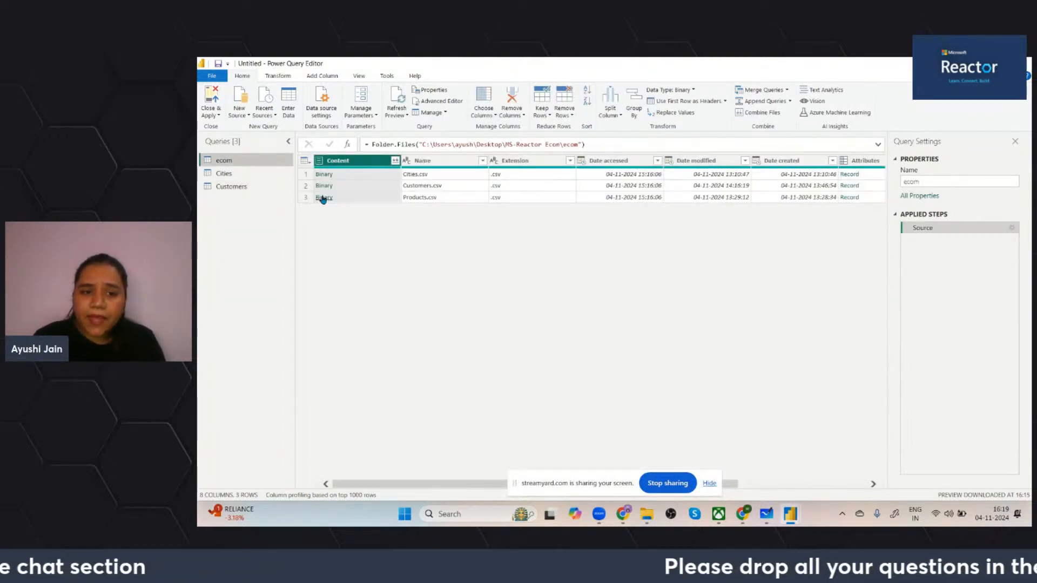
pyautogui.rightClick(321, 202)
pyautogui.click(356, 229)
pyautogui.click(335, 201)
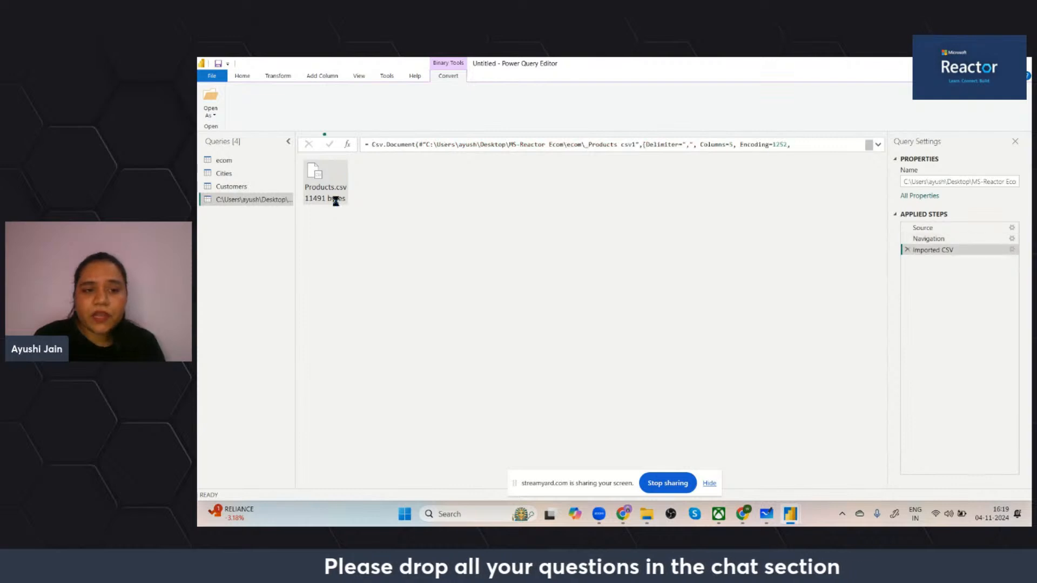
# Rename the newly added product query as Products.
pyautogui.click(971, 178)
pyautogui.hotkey('ctrl', 'a')
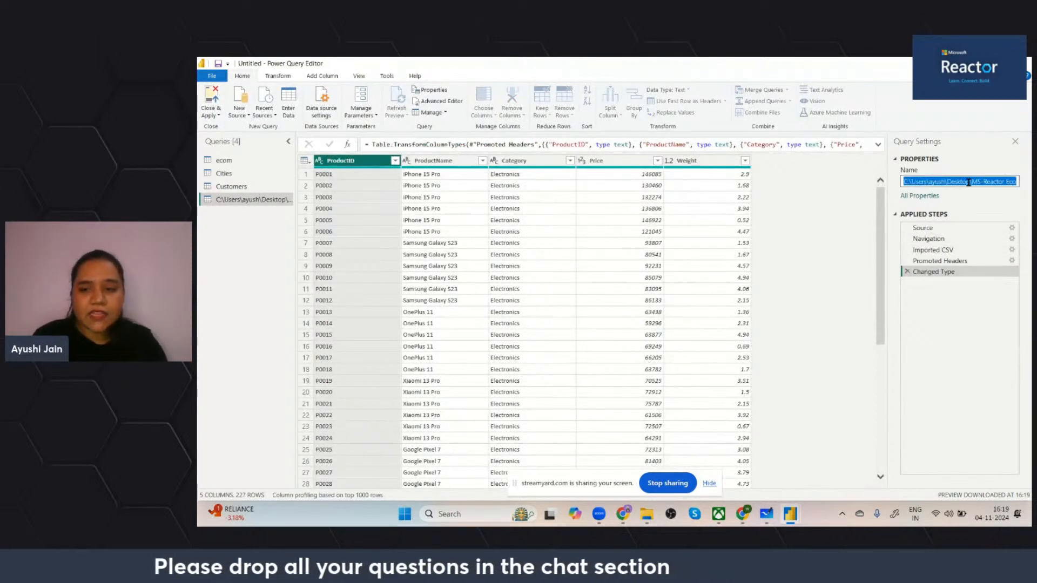
pyautogui.write('Products')
pyautogui.press('Return')
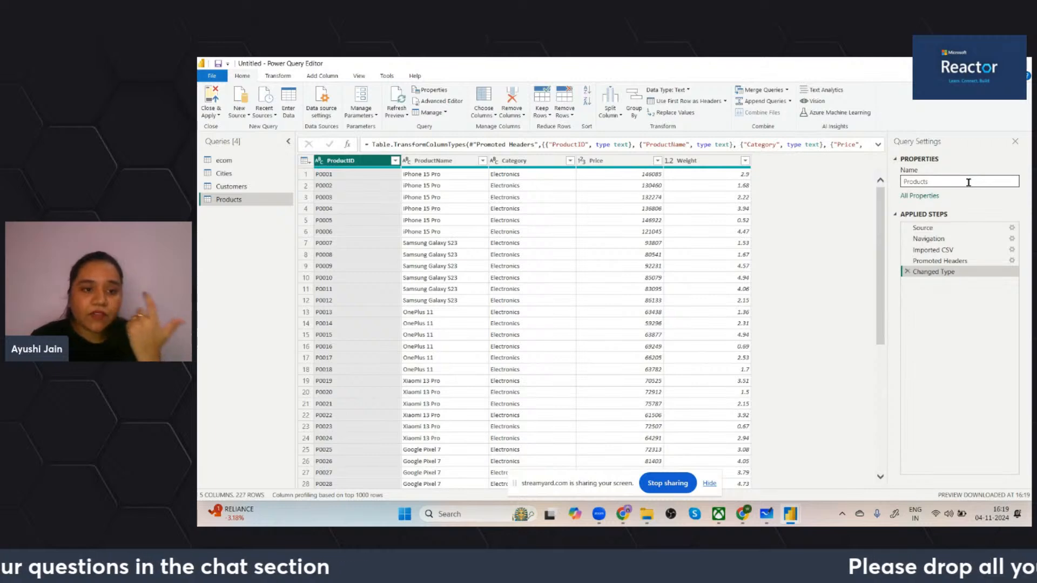
# Review the Customers query's columns from CustomerID through OperatingSystem and compare them with the Cities query.
pyautogui.click(240, 190)
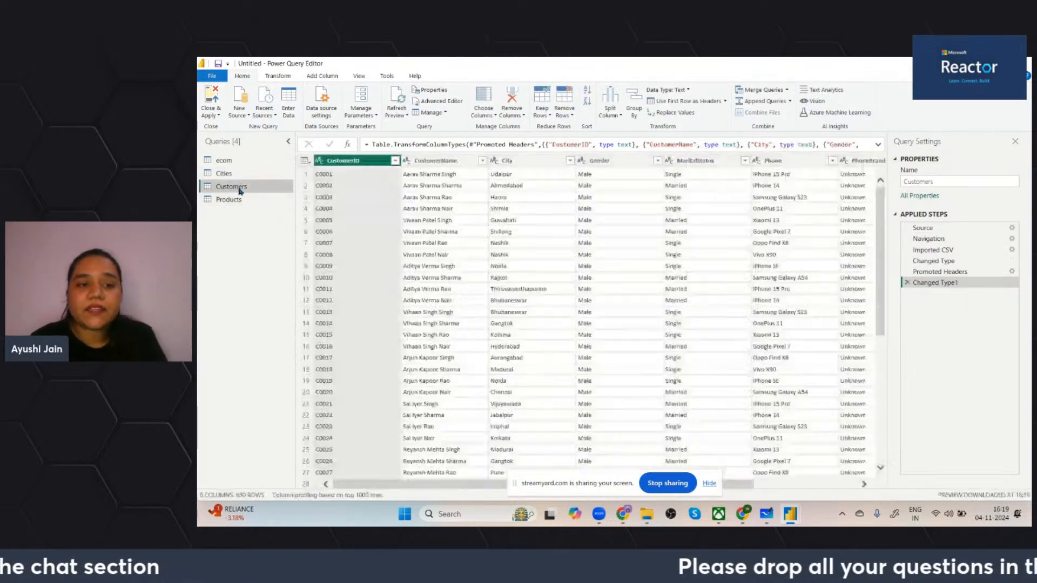
pyautogui.hscroll(1, 401, 211)
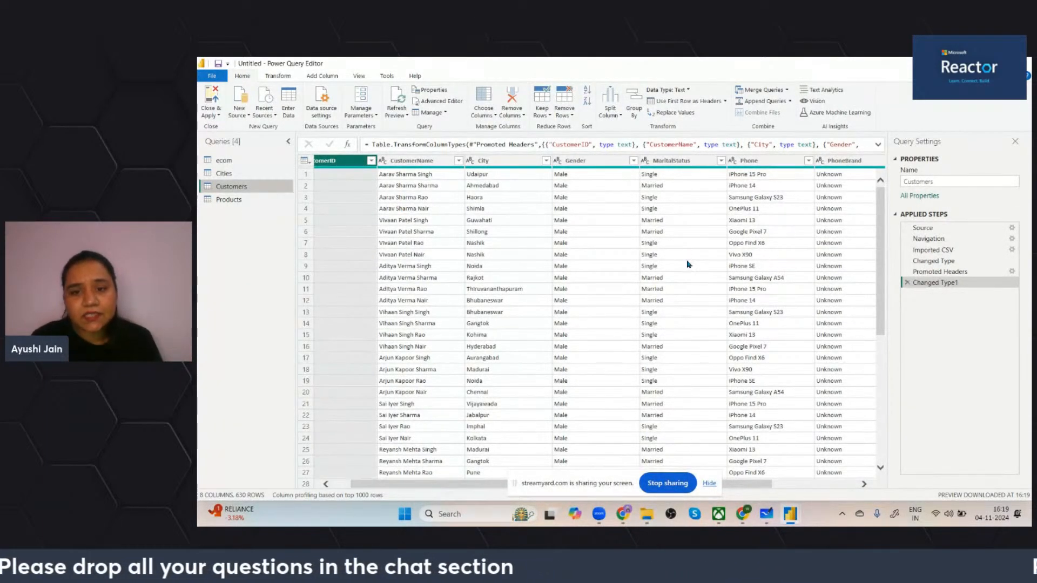
pyautogui.hscroll(2, 689, 264)
pyautogui.hscroll(2, 689, 264)
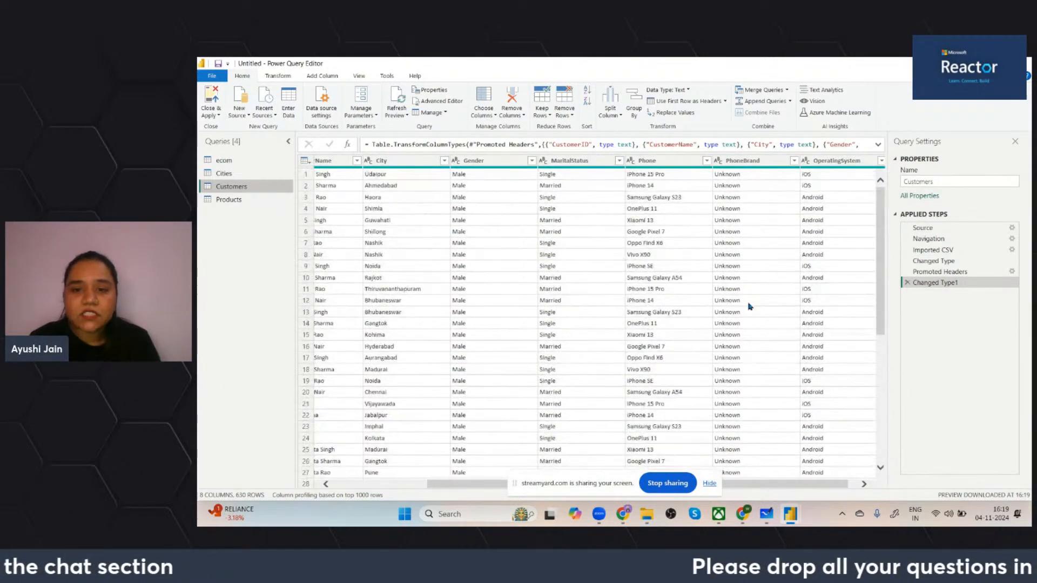
pyautogui.hscroll(1, 750, 307)
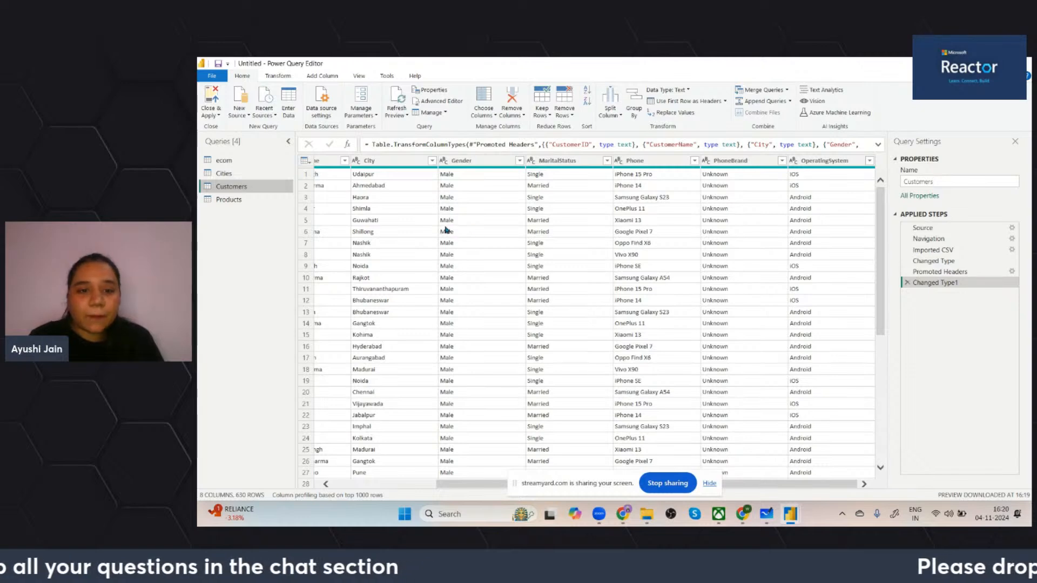
pyautogui.hscroll(-3, 446, 229)
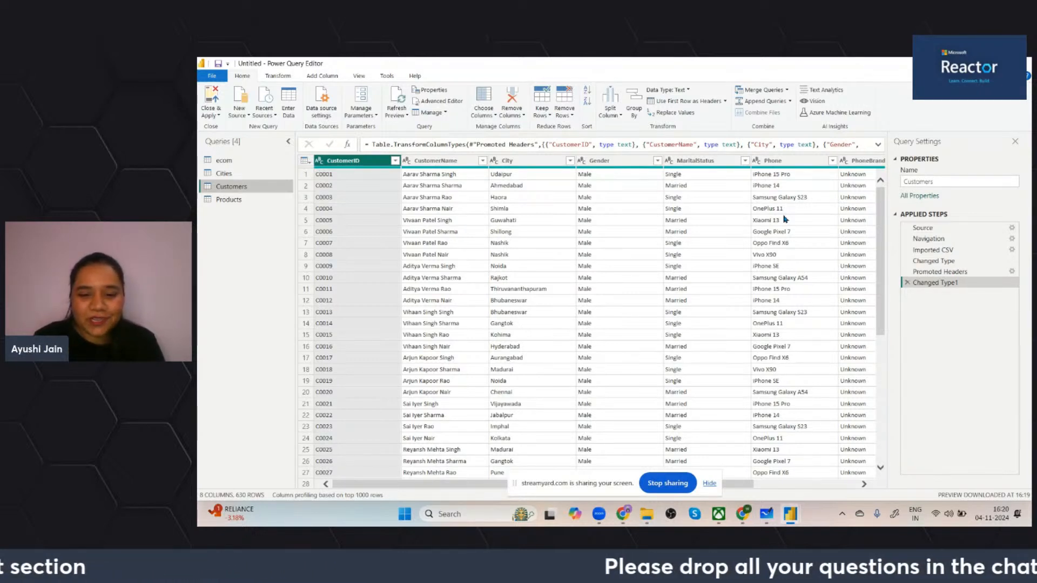
pyautogui.click(231, 177)
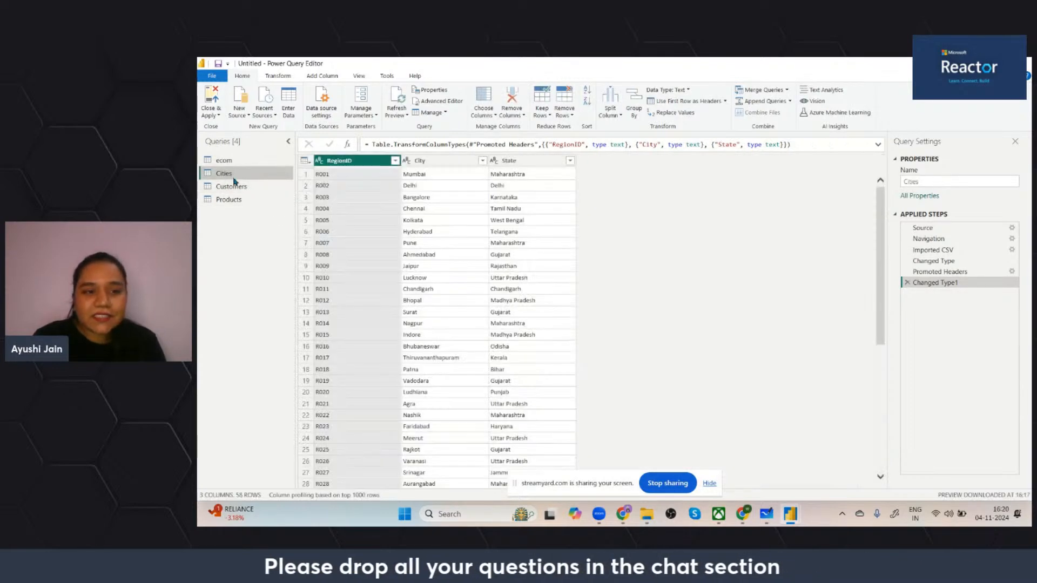
pyautogui.click(231, 187)
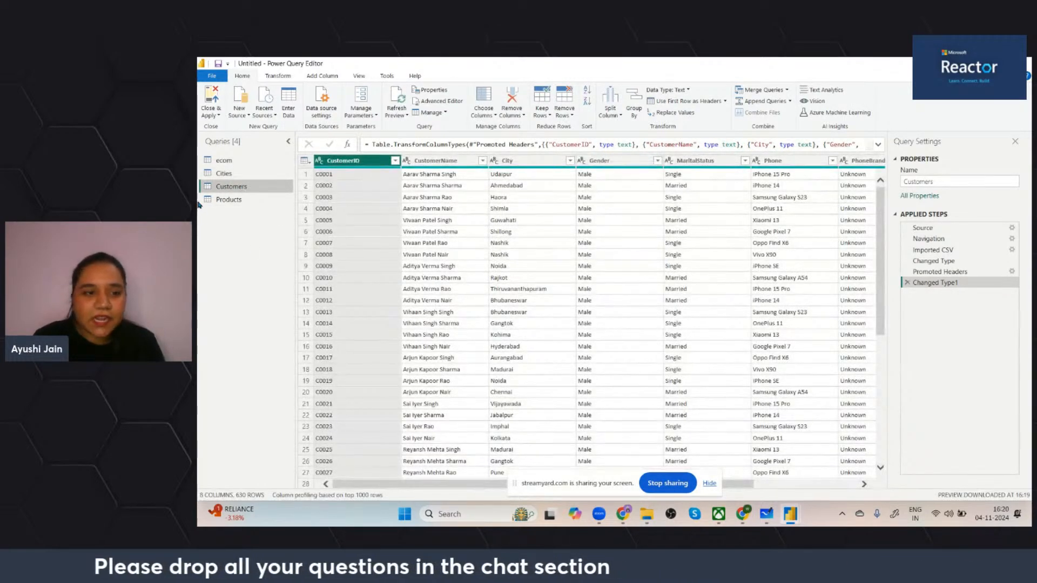
# Examine the Products query's rows from start to end, checking the product names, categories, prices and weights.
pyautogui.click(230, 200)
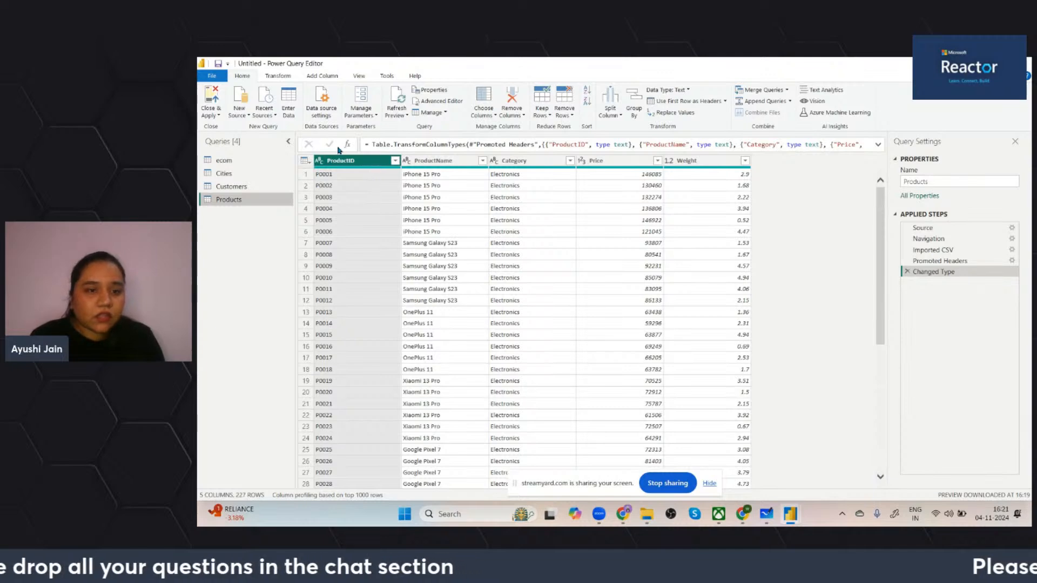
pyautogui.scroll(-18, 397, 358)
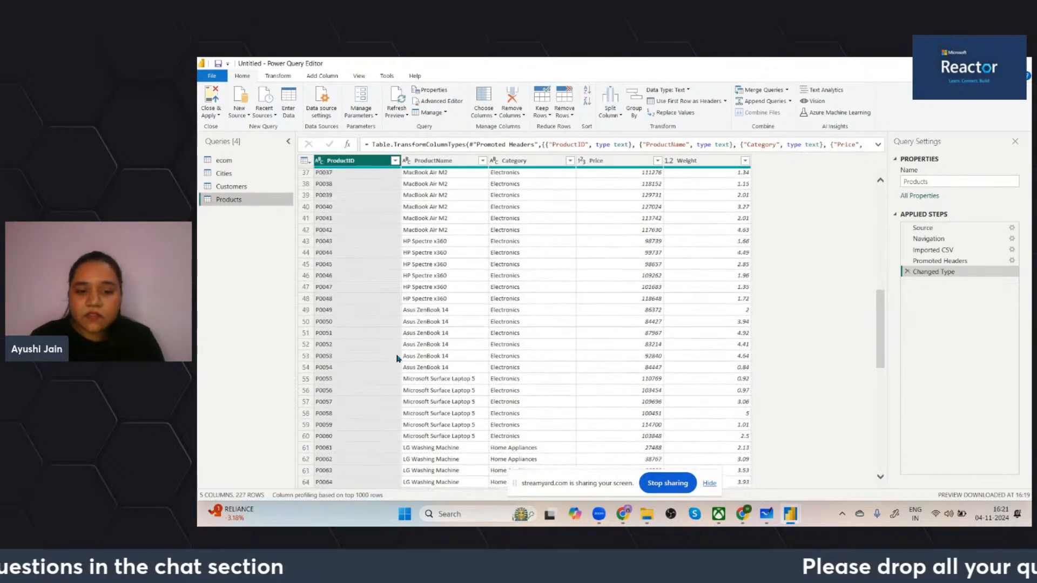
pyautogui.scroll(-14, 397, 357)
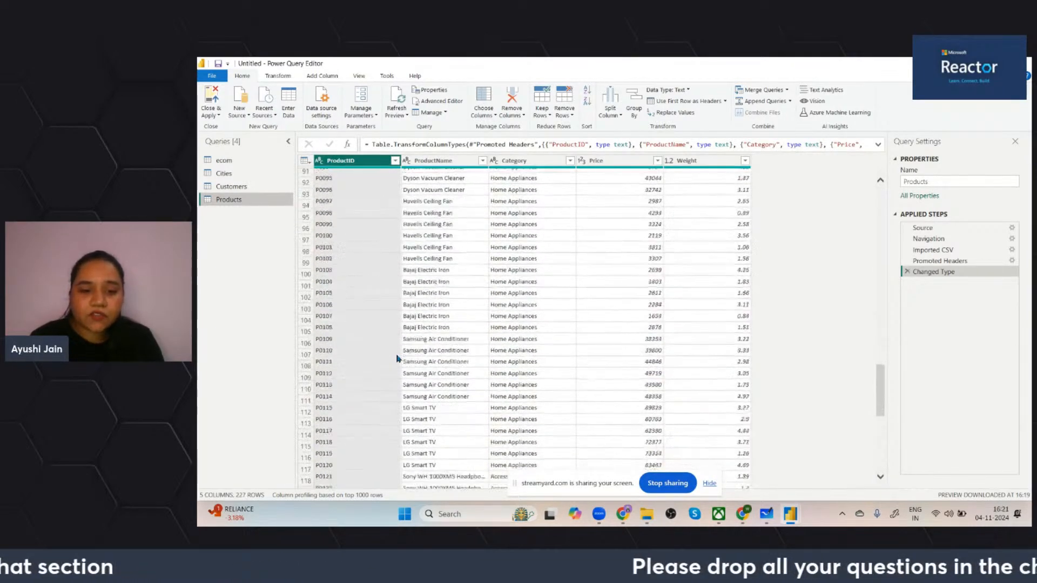
pyautogui.scroll(-10, 397, 357)
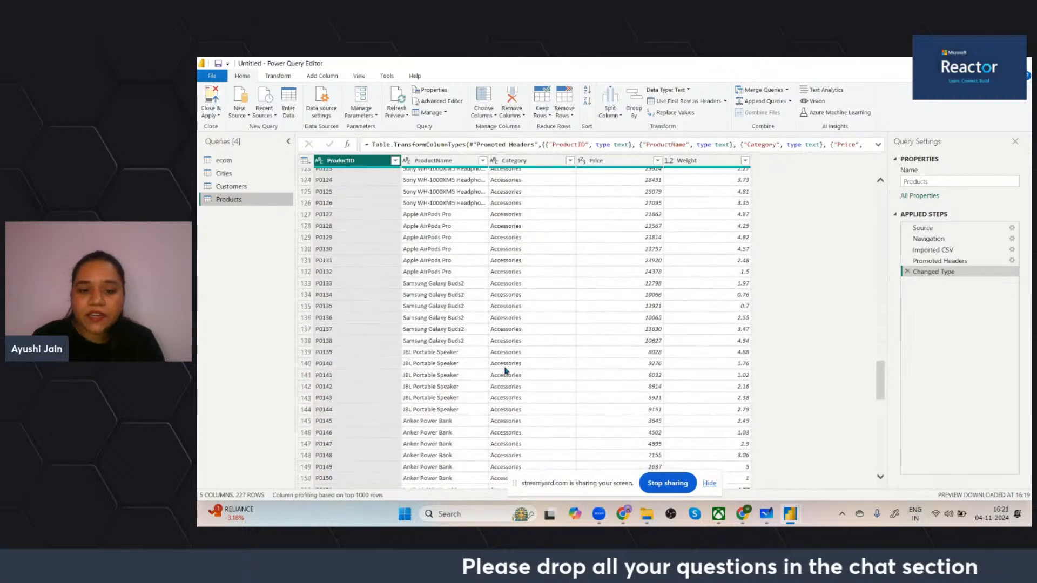
pyautogui.scroll(-16, 532, 386)
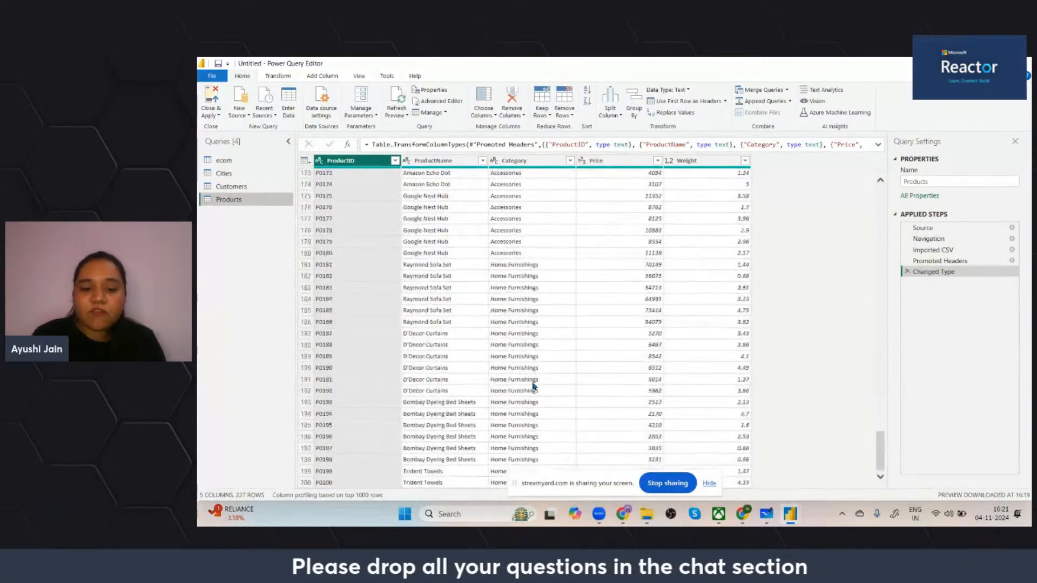
pyautogui.scroll(-9, 533, 400)
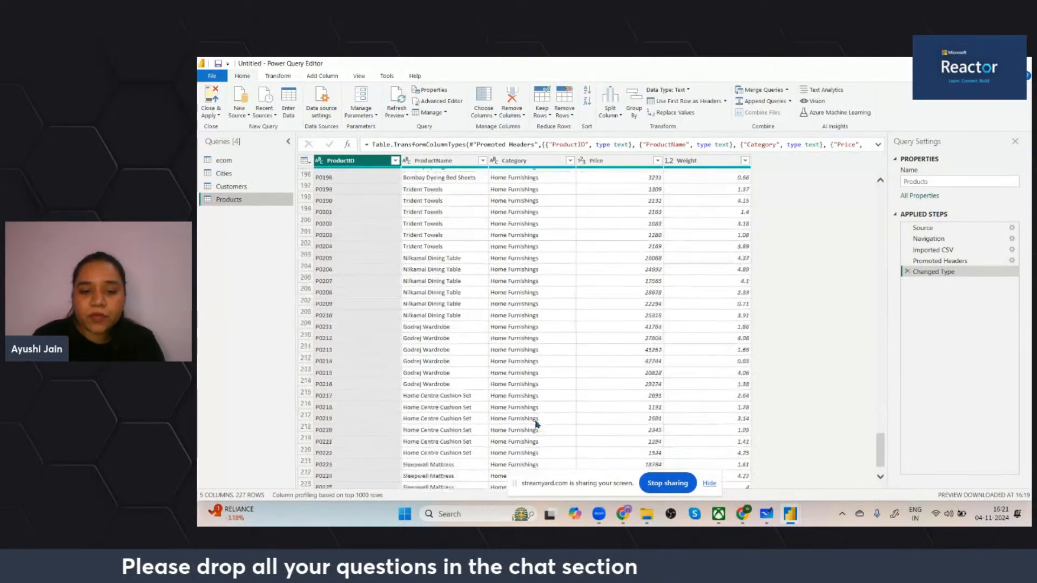
pyautogui.scroll(20, 536, 421)
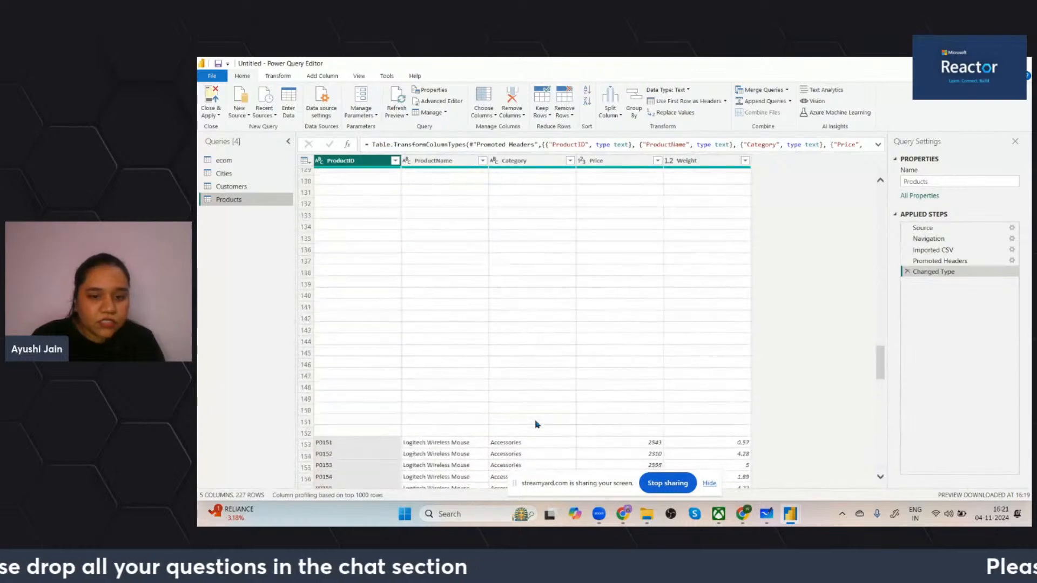
pyautogui.scroll(10, 535, 424)
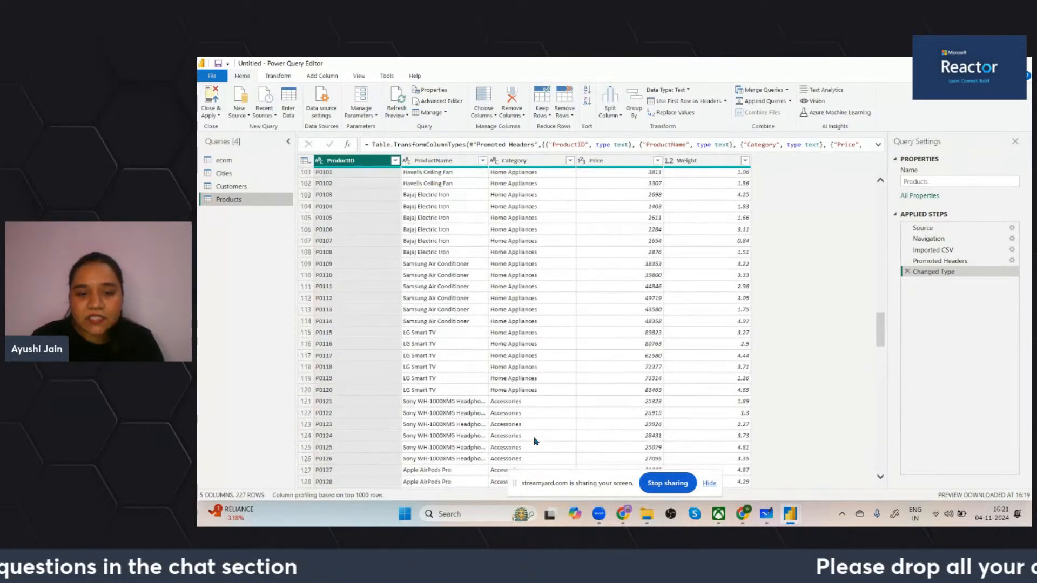
pyautogui.scroll(13, 536, 441)
pyautogui.scroll(5, 535, 442)
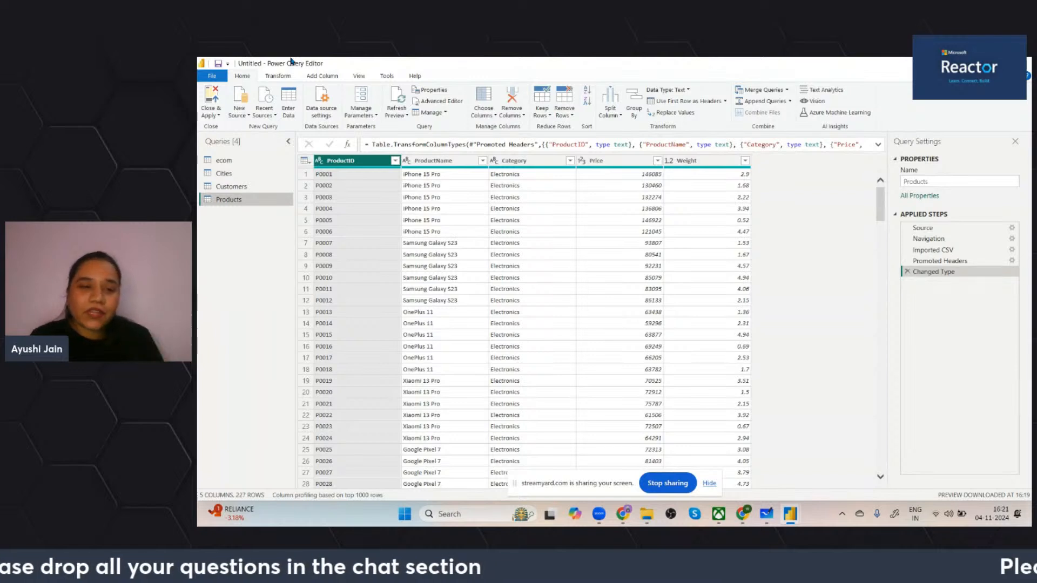
# Start a new data source connection using the Folder connector.
pyautogui.click(240, 116)
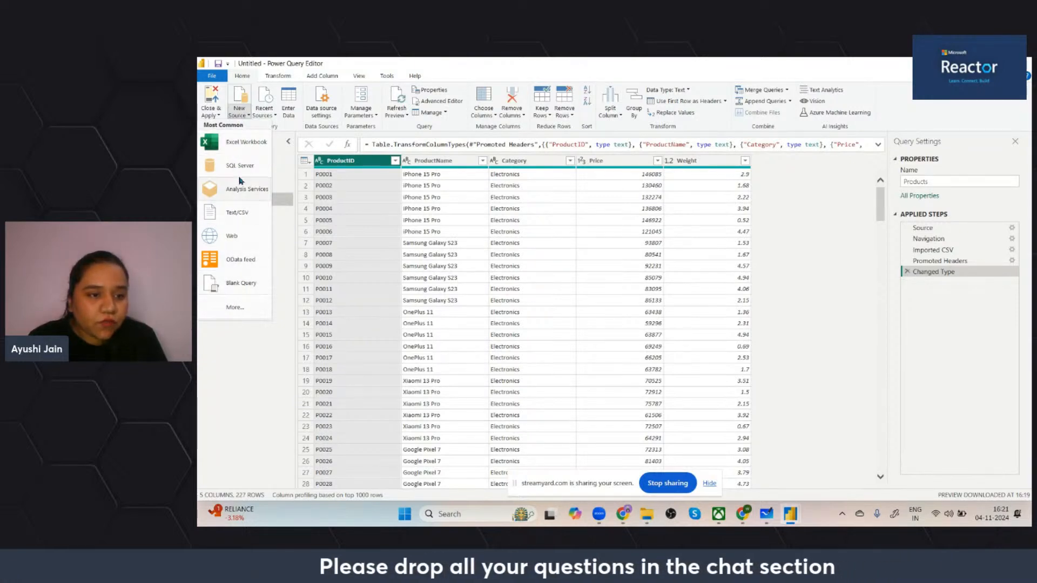
pyautogui.click(234, 308)
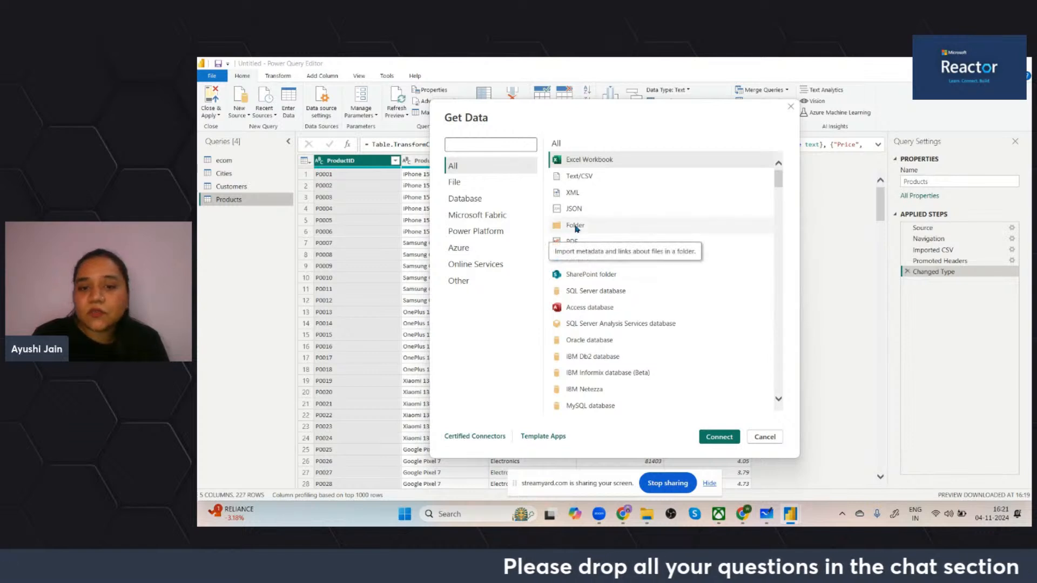
pyautogui.click(576, 226)
pyautogui.click(722, 438)
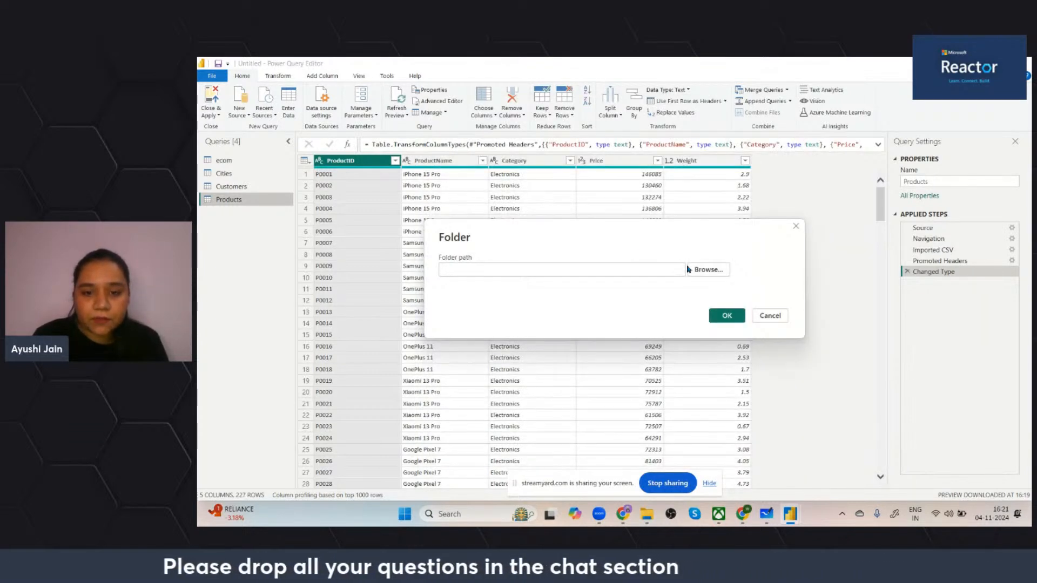
# Choose the sales folder inside MS-Reactor Ecom on the Desktop as the folder path and load its file list.
pyautogui.click(698, 270)
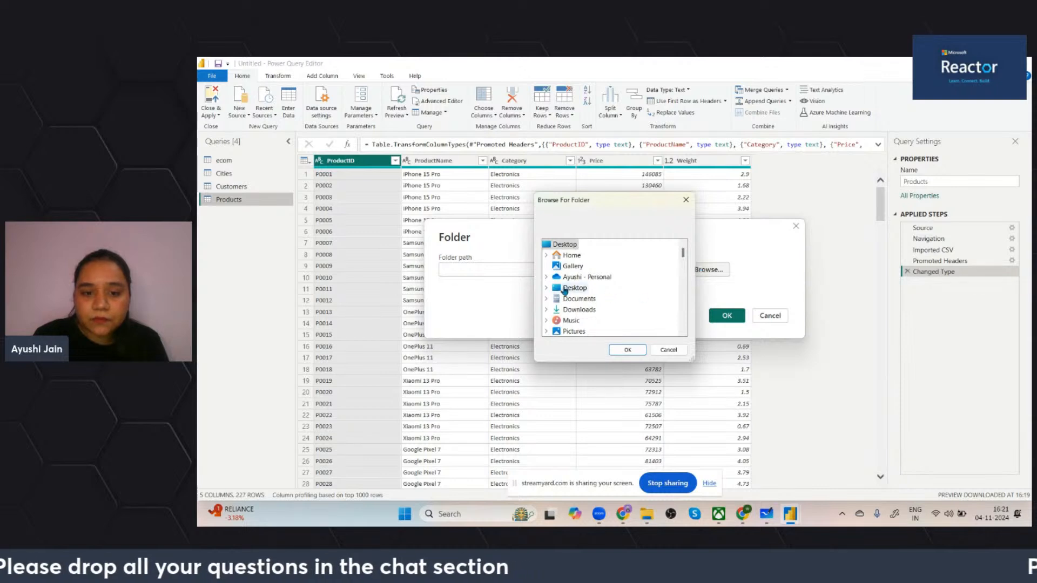
pyautogui.scroll(-8, 608, 313)
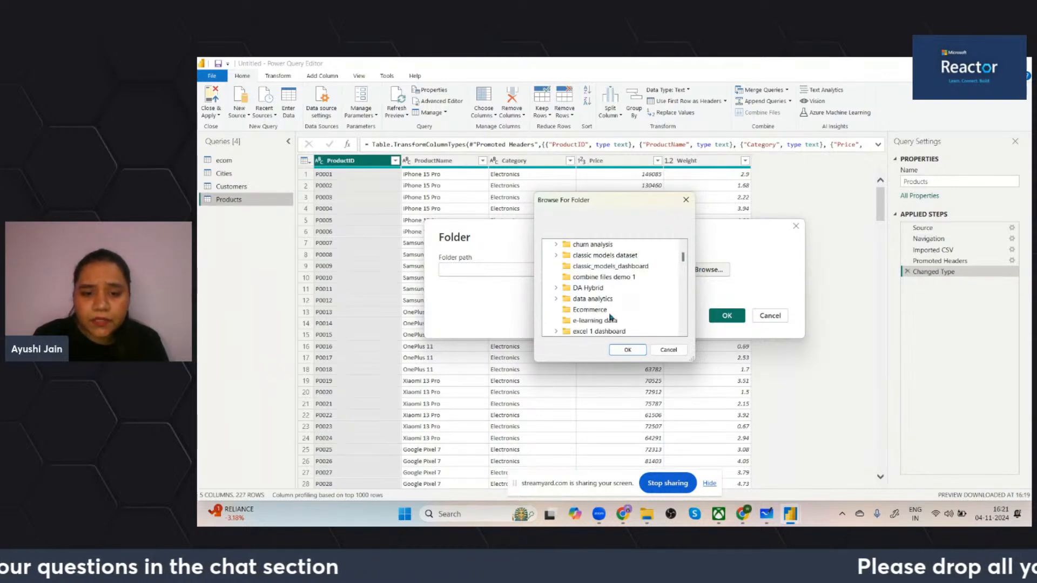
pyautogui.scroll(3, 606, 322)
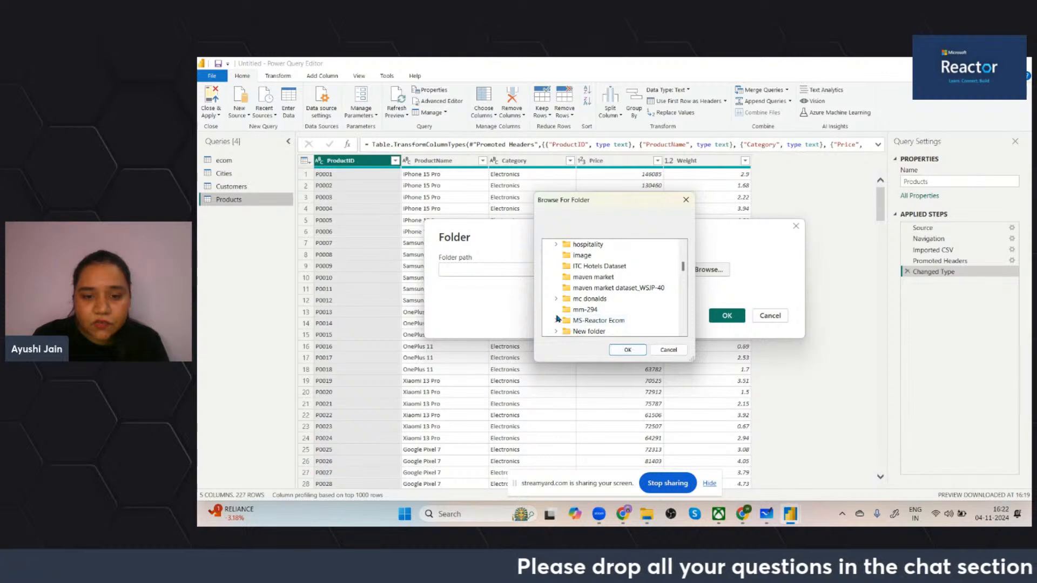
pyautogui.click(557, 320)
pyautogui.click(589, 321)
pyautogui.click(720, 320)
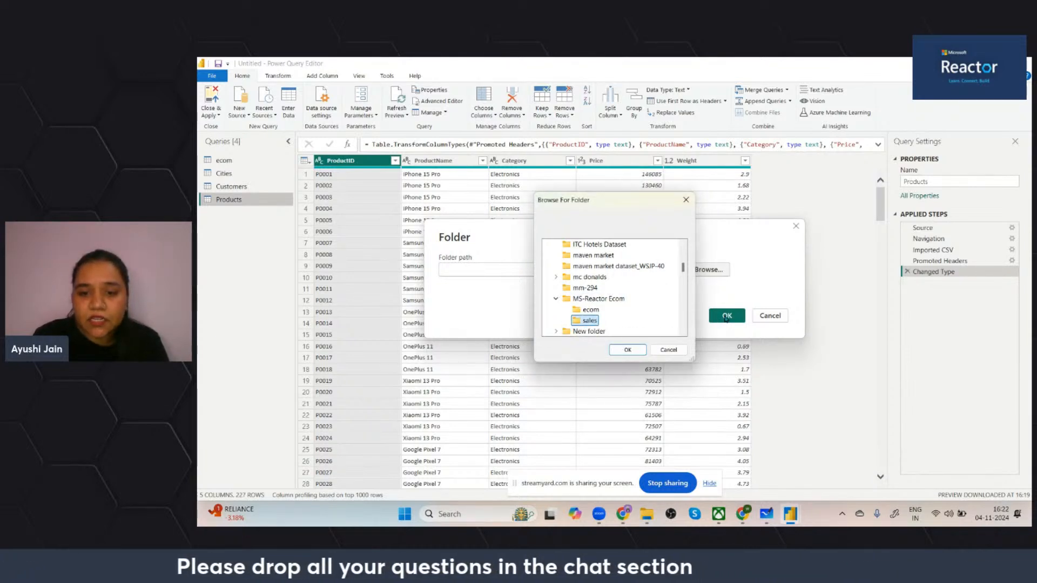
pyautogui.click(636, 352)
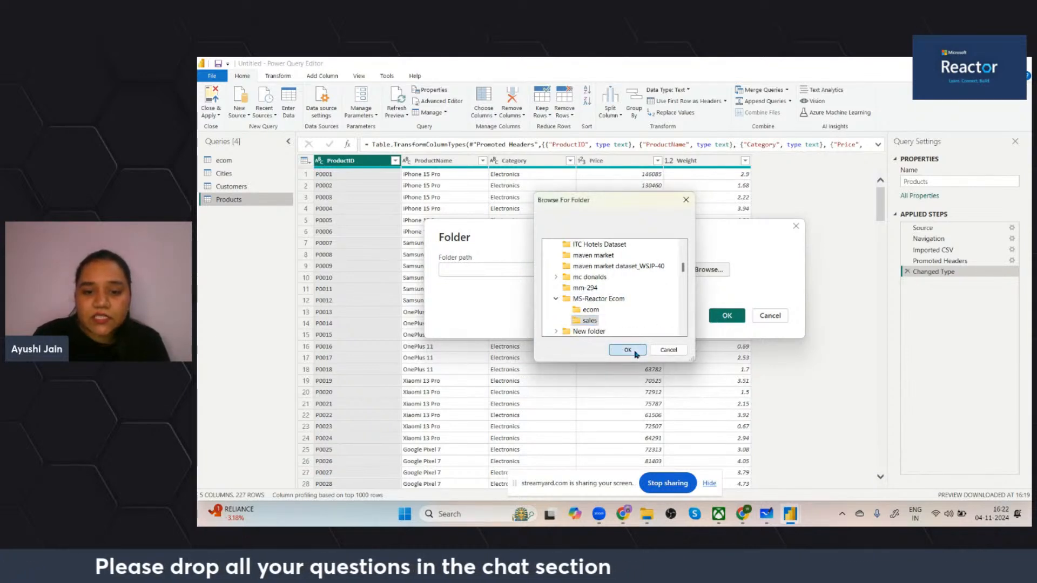
pyautogui.click(726, 316)
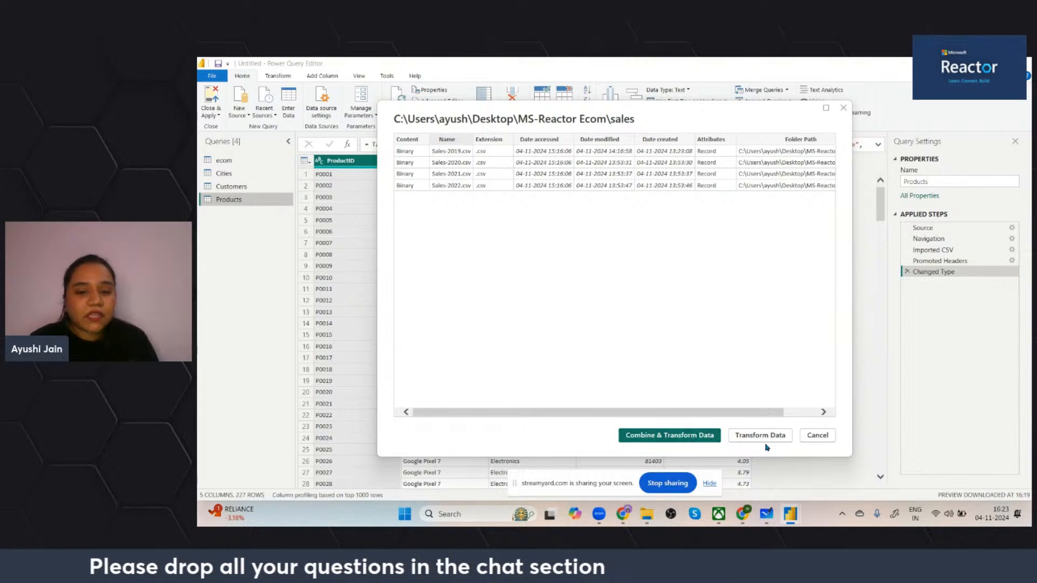
# Choose to combine and transform the sales files, and look through the columns in the first file's preview.
pyautogui.click(732, 438)
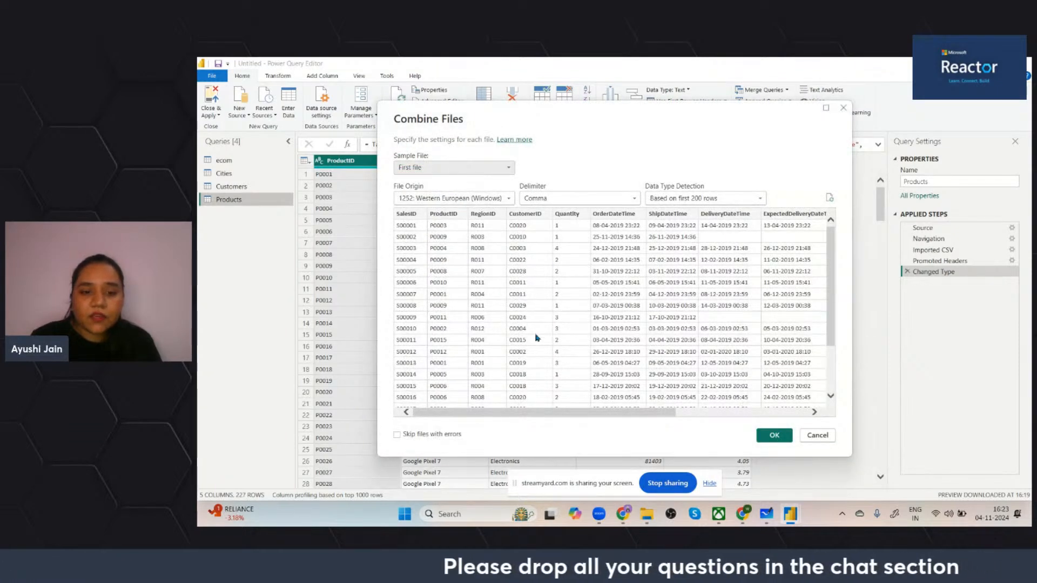
pyautogui.hscroll(5, 533, 331)
pyautogui.hscroll(-5, 537, 338)
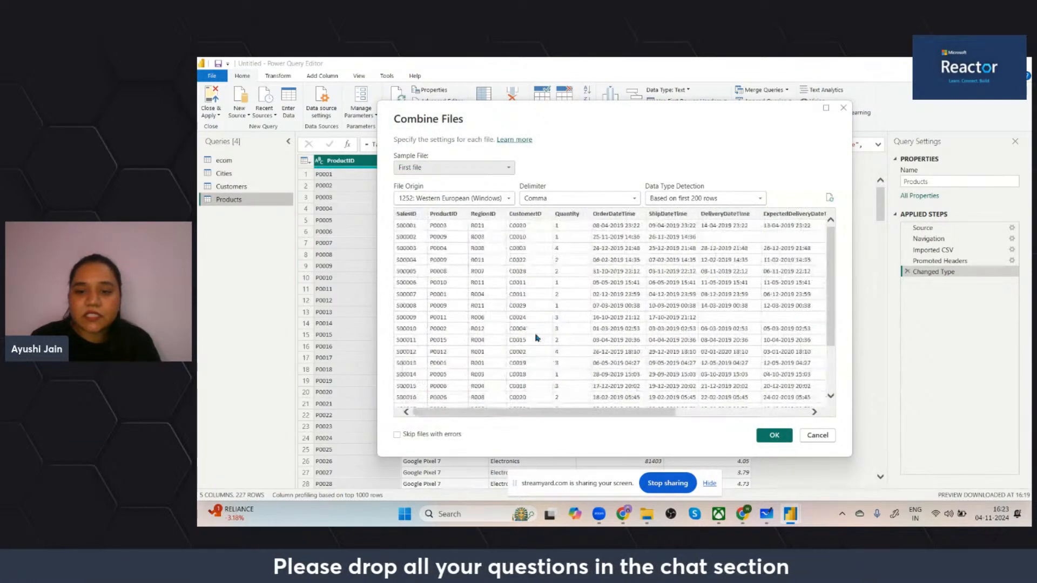
pyautogui.hscroll(5, 536, 337)
pyautogui.hscroll(-5, 522, 338)
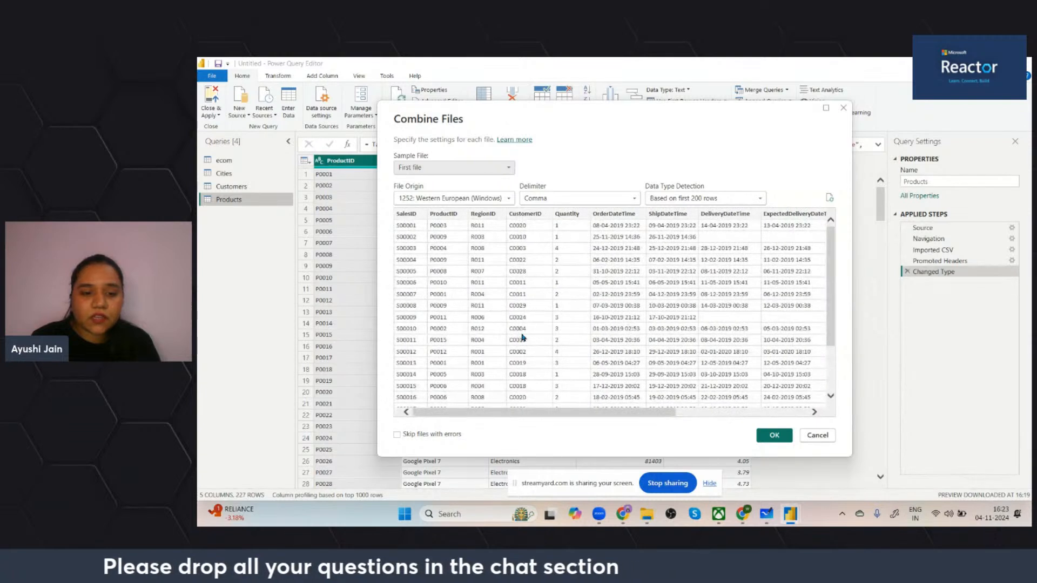
# Enable skipping files with errors and combine the sales files into one query, using the first file as sample.
pyautogui.click(397, 435)
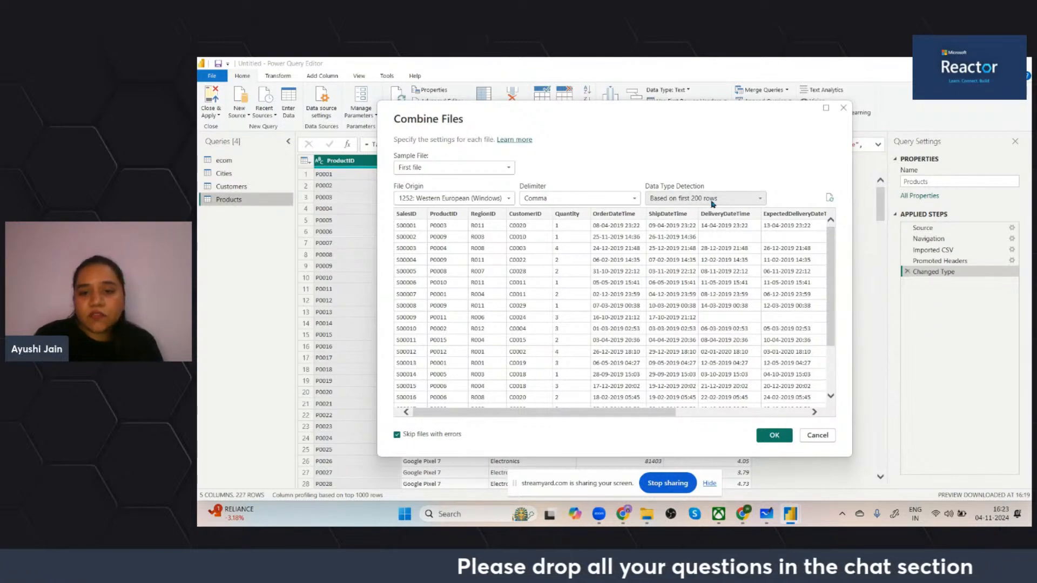
pyautogui.scroll(-3, 638, 351)
pyautogui.scroll(3, 637, 351)
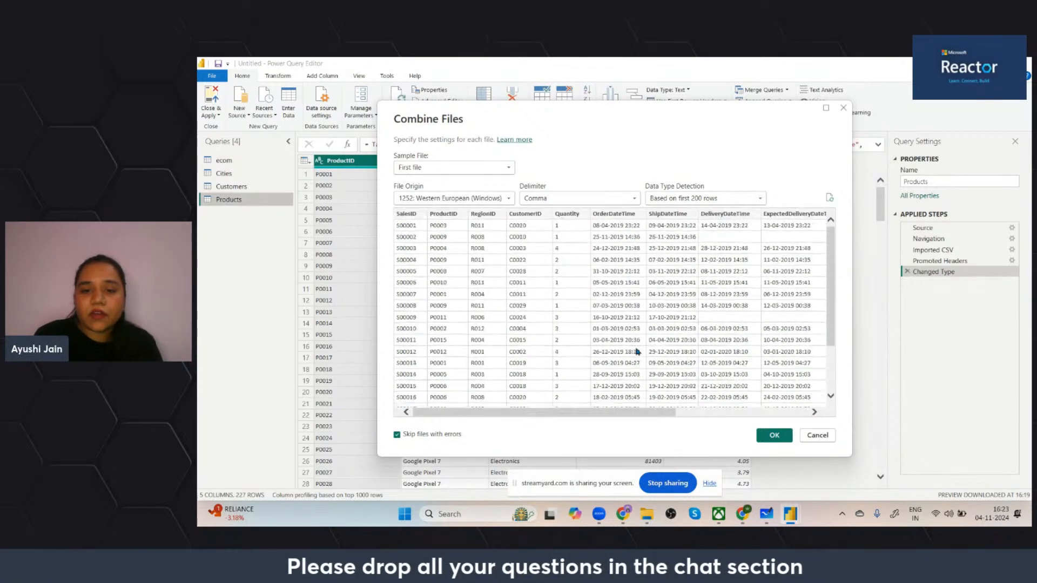
pyautogui.scroll(-3, 664, 342)
pyautogui.scroll(3, 665, 343)
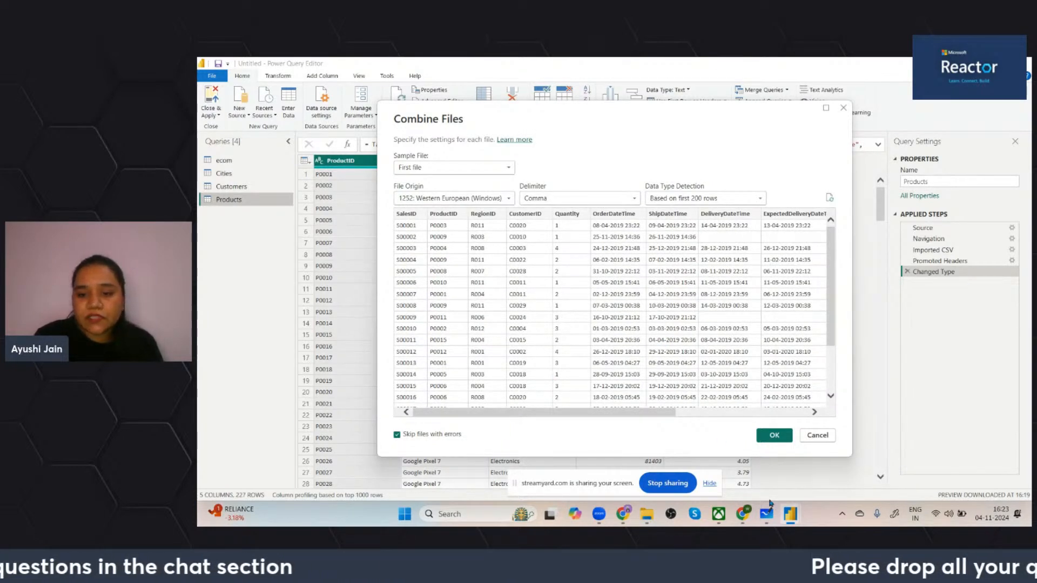
pyautogui.click(780, 436)
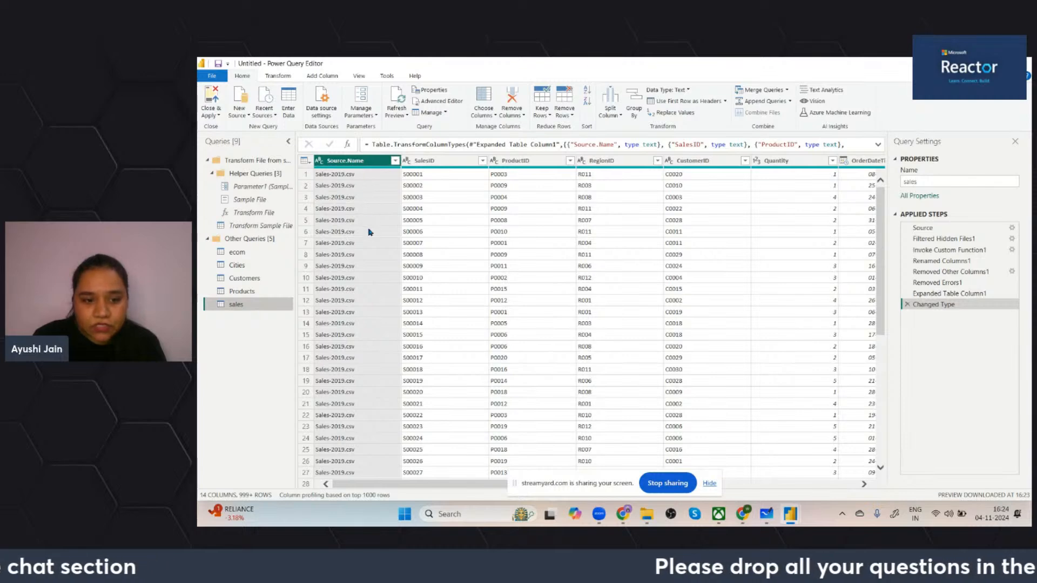
# Load the complete list of source file names in the Source.Name column's filter.
pyautogui.click(395, 161)
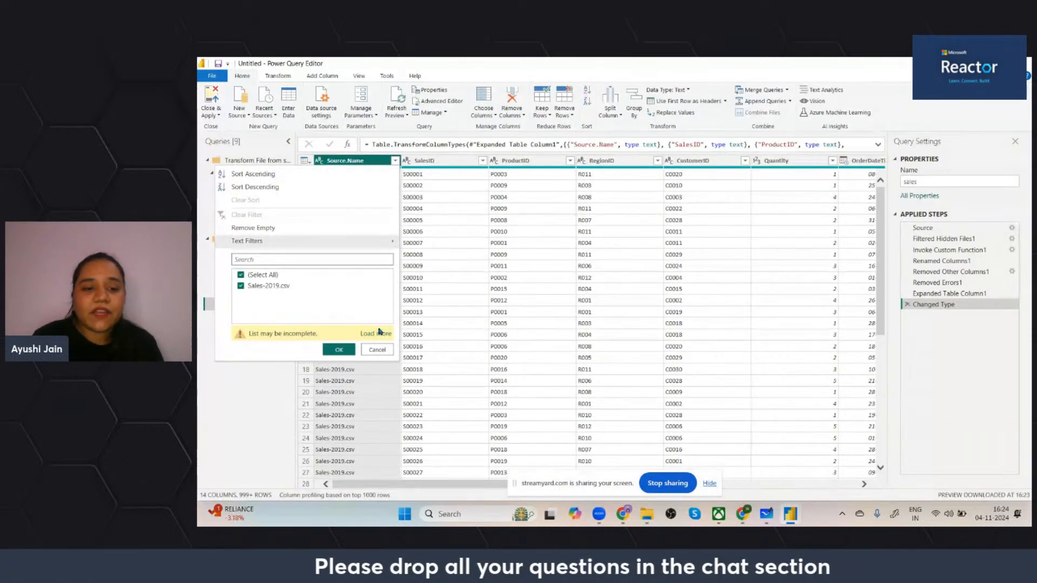
pyautogui.click(378, 336)
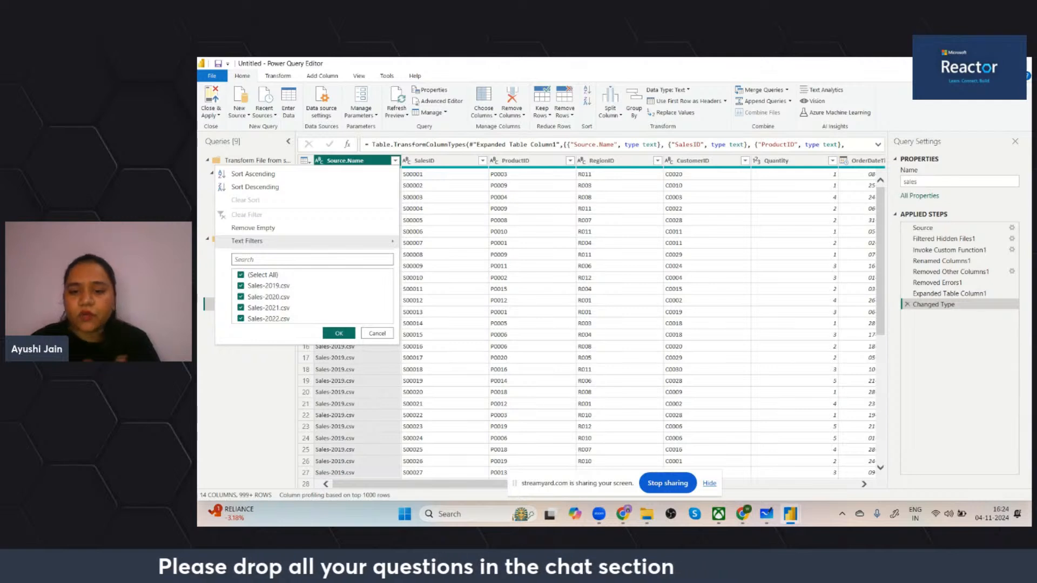
# Switch to Microsoft Whiteboard and sketch three boxes stacked vertically in an empty area below the existing diagram.
pyautogui.click(767, 514)
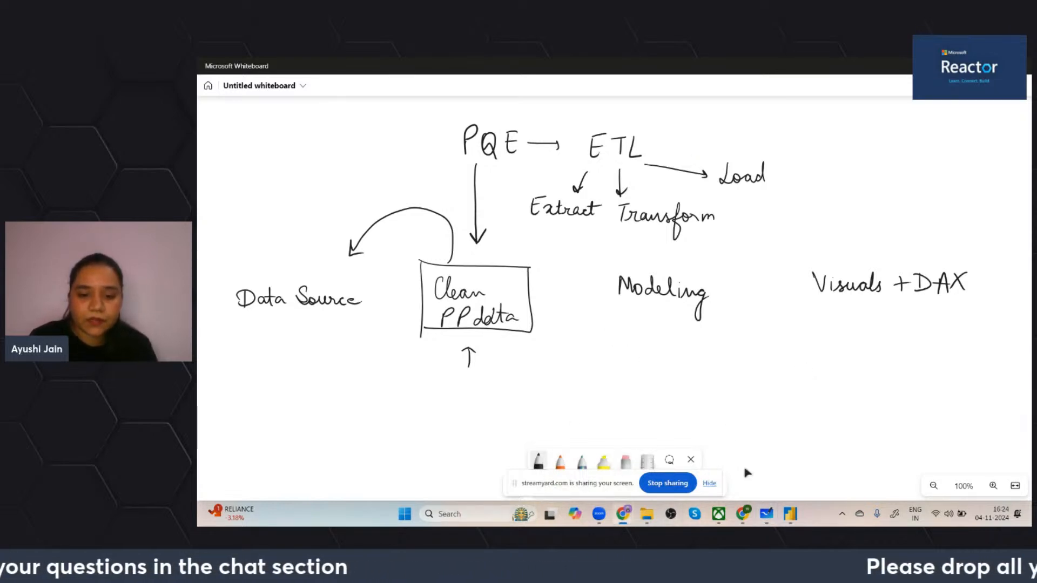
pyautogui.click(708, 482)
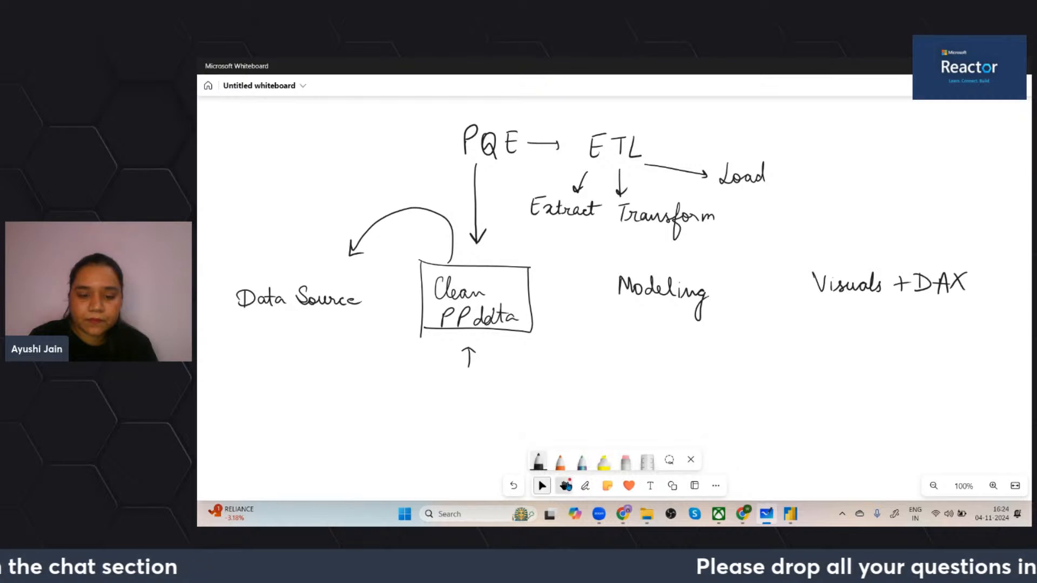
pyautogui.click(563, 486)
pyautogui.moveTo(732, 430); pyautogui.dragTo(730, 180)
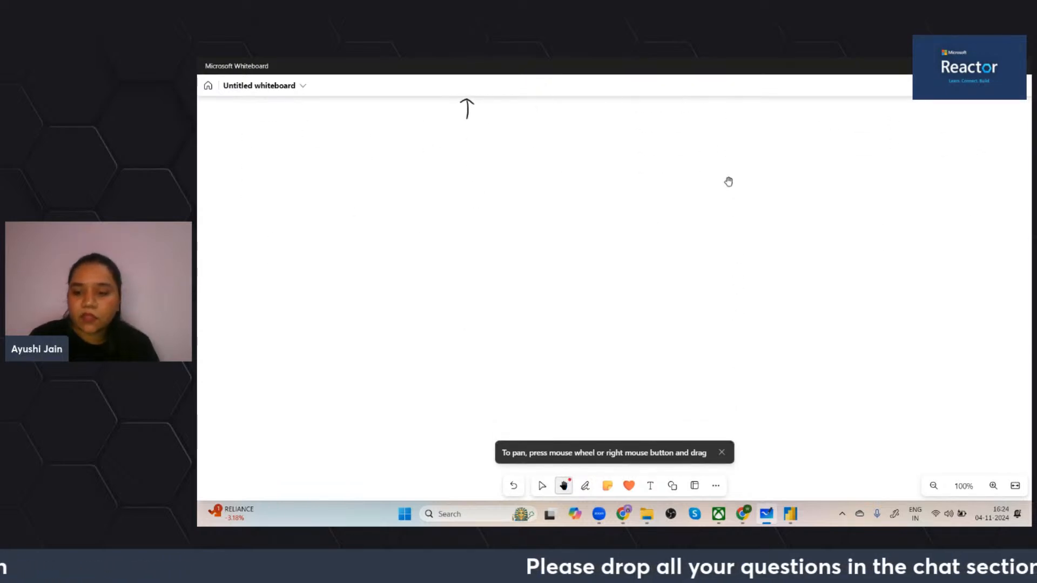
pyautogui.moveTo(540, 159); pyautogui.dragTo(539, 212)
pyautogui.moveTo(534, 150)
pyautogui.mouseDown()
pyautogui.moveTo(561, 151)
pyautogui.moveTo(637, 200)
pyautogui.mouseUp()
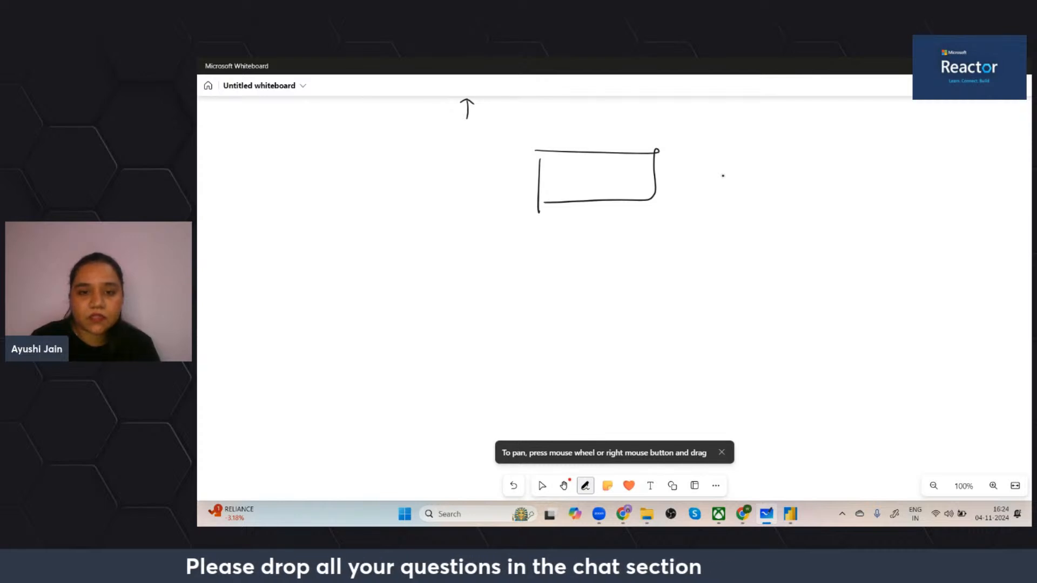
pyautogui.moveTo(537, 241)
pyautogui.mouseDown()
pyautogui.moveTo(538, 274)
pyautogui.moveTo(668, 275)
pyautogui.moveTo(543, 276)
pyautogui.mouseUp()
pyautogui.moveTo(543, 314)
pyautogui.mouseDown()
pyautogui.moveTo(547, 360)
pyautogui.moveTo(676, 354)
pyautogui.moveTo(531, 378)
pyautogui.mouseUp()
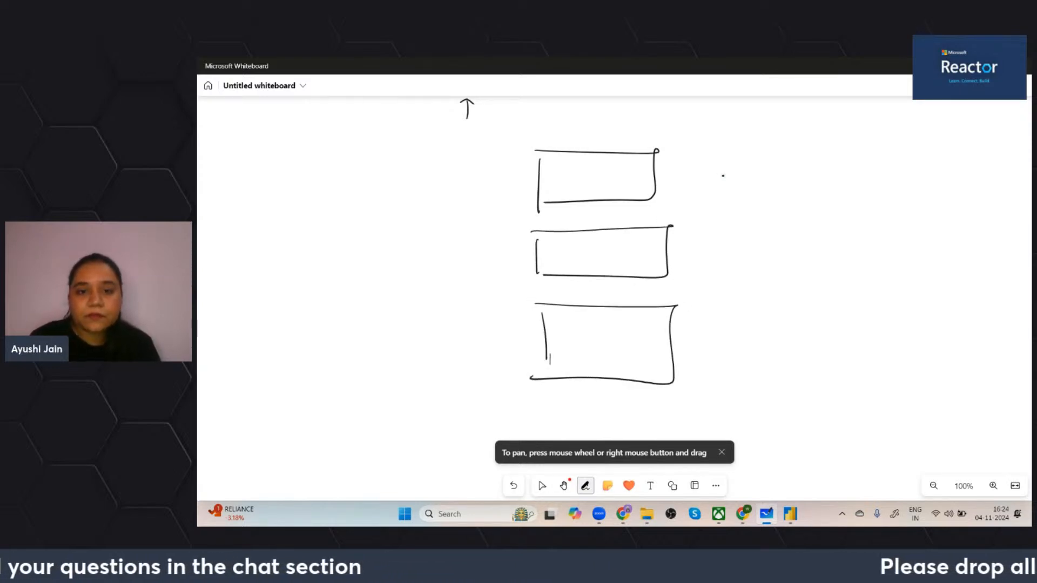
# Sketch two stacked boxes in a second column to the right of the first three boxes.
pyautogui.moveTo(769, 150); pyautogui.dragTo(770, 198)
pyautogui.moveTo(762, 147)
pyautogui.mouseDown()
pyautogui.moveTo(781, 145)
pyautogui.moveTo(781, 195)
pyautogui.mouseUp()
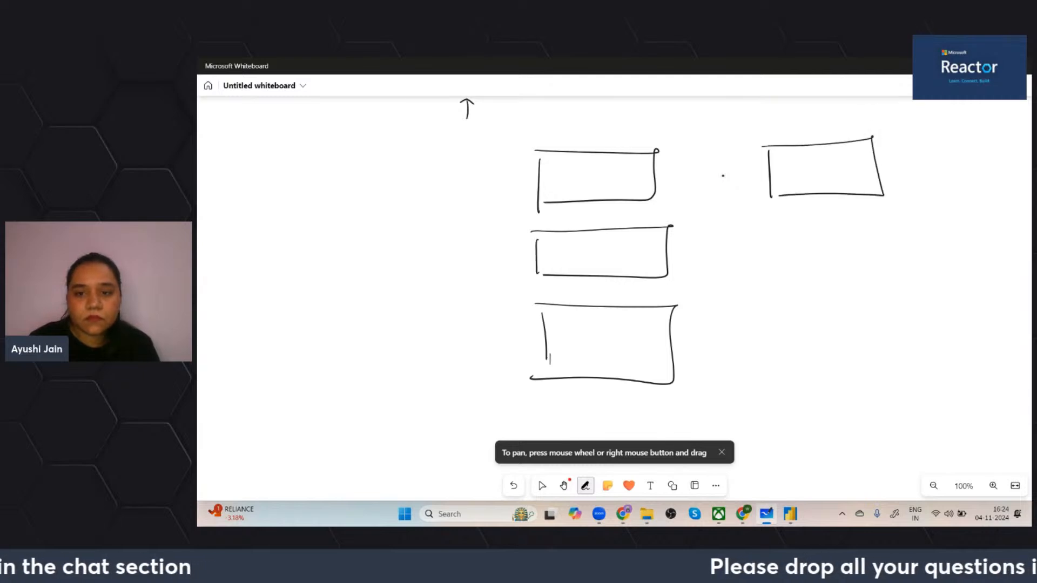
pyautogui.moveTo(787, 240); pyautogui.dragTo(788, 278)
pyautogui.moveTo(778, 234)
pyautogui.mouseDown()
pyautogui.moveTo(861, 233)
pyautogui.moveTo(891, 281)
pyautogui.mouseUp()
pyautogui.moveTo(891, 281); pyautogui.dragTo(785, 281)
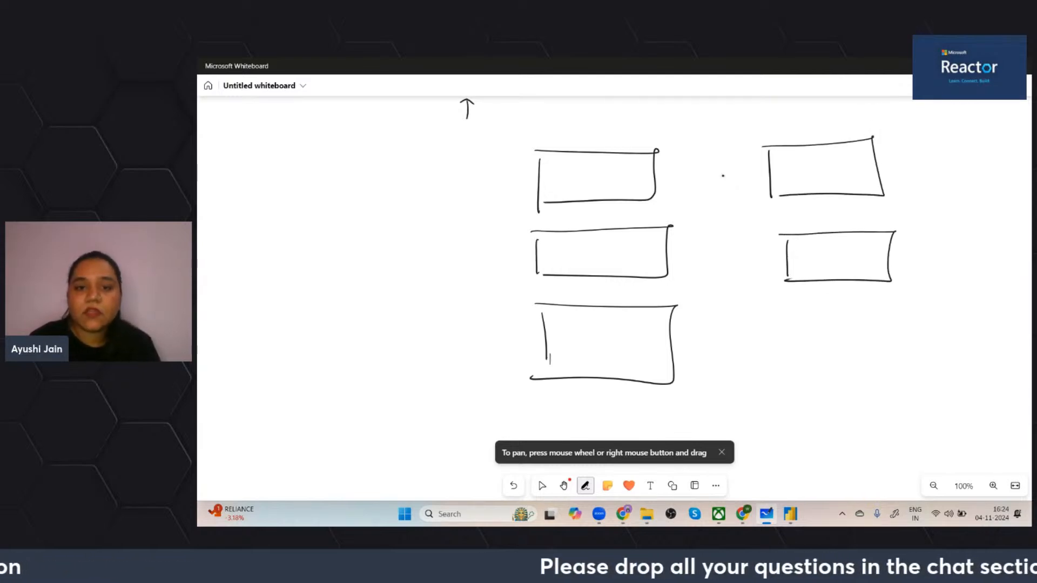
# Handwrite Sales in the first box of the left column, and Order and Product in the right column's boxes.
pyautogui.moveTo(570, 171)
pyautogui.mouseDown()
pyautogui.moveTo(558, 187)
pyautogui.moveTo(592, 188)
pyautogui.mouseUp()
pyautogui.moveTo(798, 160)
pyautogui.mouseDown()
pyautogui.moveTo(792, 174)
pyautogui.moveTo(818, 168)
pyautogui.moveTo(821, 156)
pyautogui.moveTo(840, 169)
pyautogui.mouseUp()
pyautogui.moveTo(813, 251)
pyautogui.mouseDown()
pyautogui.moveTo(813, 267)
pyautogui.moveTo(855, 252)
pyautogui.moveTo(867, 265)
pyautogui.mouseUp()
pyautogui.moveTo(873, 249); pyautogui.dragTo(875, 266)
pyautogui.moveTo(866, 258); pyautogui.dragTo(878, 256)
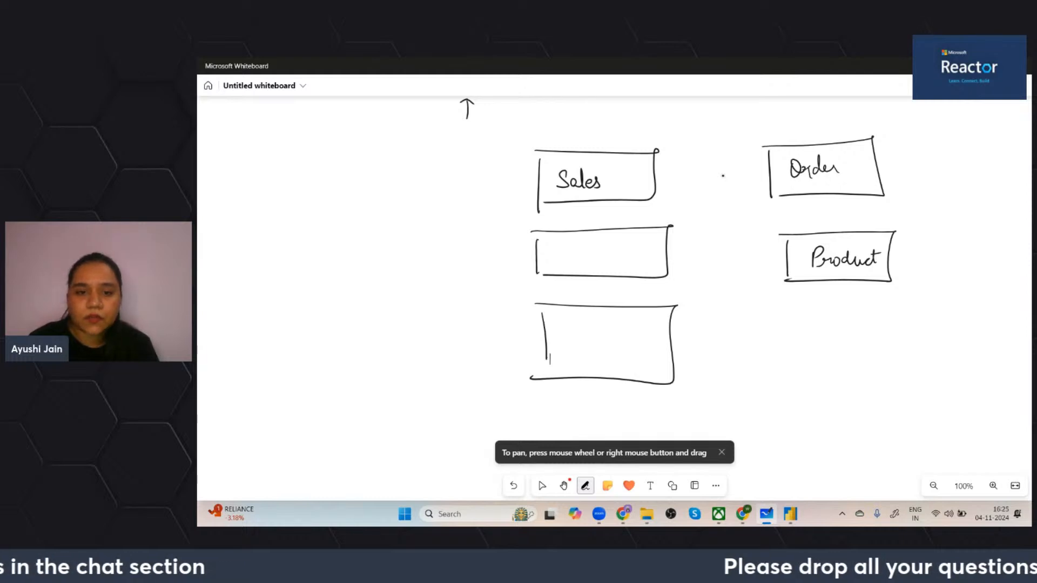
# Complete the left column's handwritten labels as Sales 19, Sales 20 and Sales 21.
pyautogui.moveTo(574, 246)
pyautogui.mouseDown()
pyautogui.moveTo(565, 264)
pyautogui.moveTo(590, 263)
pyautogui.mouseUp()
pyautogui.moveTo(591, 263)
pyautogui.mouseDown()
pyautogui.moveTo(595, 244)
pyautogui.moveTo(606, 259)
pyautogui.mouseUp()
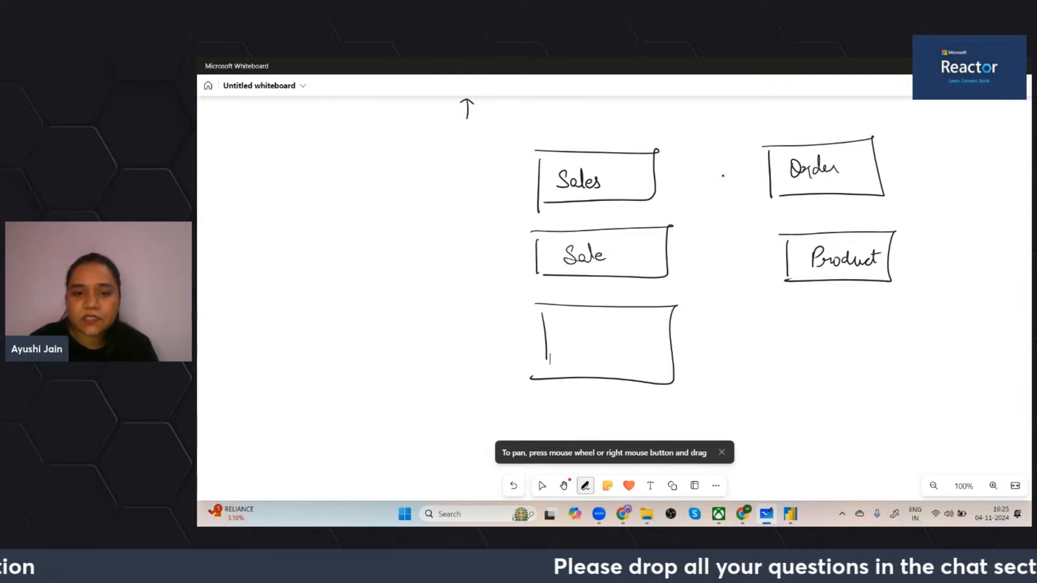
pyautogui.moveTo(580, 325)
pyautogui.mouseDown()
pyautogui.moveTo(567, 345)
pyautogui.moveTo(596, 343)
pyautogui.mouseUp()
pyautogui.moveTo(598, 323)
pyautogui.mouseDown()
pyautogui.moveTo(602, 341)
pyautogui.moveTo(621, 337)
pyautogui.mouseUp()
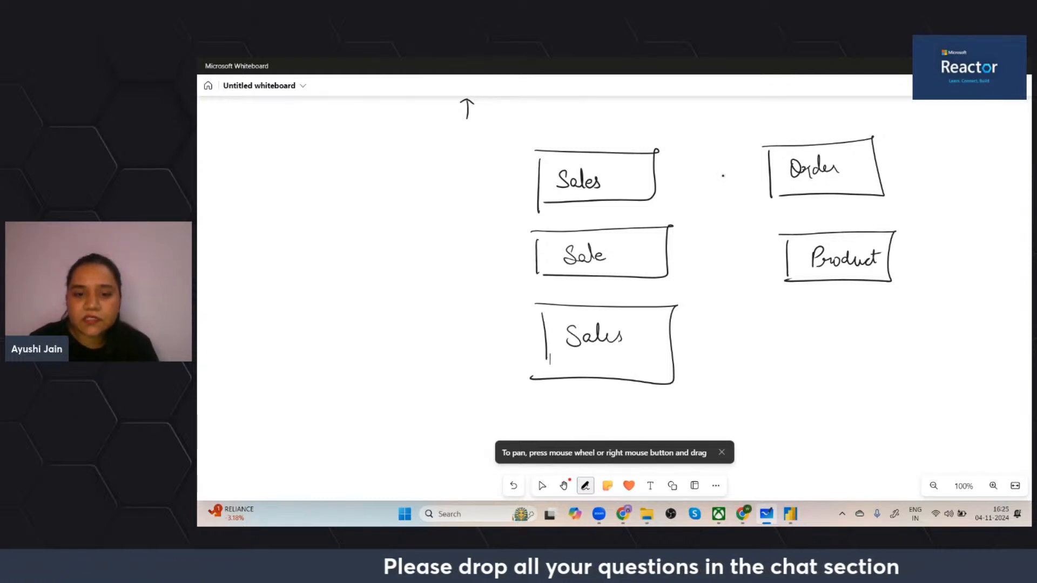
pyautogui.moveTo(608, 248); pyautogui.dragTo(605, 265)
pyautogui.moveTo(620, 171); pyautogui.dragTo(631, 182)
pyautogui.moveTo(630, 248)
pyautogui.mouseDown()
pyautogui.moveTo(638, 257)
pyautogui.moveTo(644, 245)
pyautogui.mouseUp()
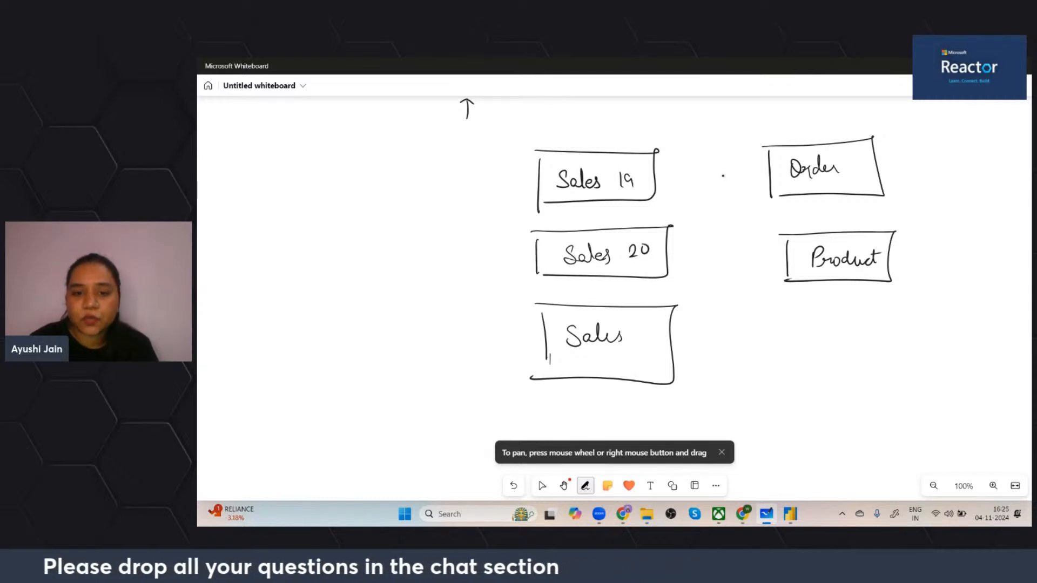
pyautogui.moveTo(634, 334); pyautogui.dragTo(646, 351)
pyautogui.moveTo(654, 335); pyautogui.dragTo(654, 353)
# Add a third box labelled Regions to the right column and relabel the Order box as Cust.
pyautogui.moveTo(784, 325); pyautogui.dragTo(782, 381)
pyautogui.moveTo(779, 330)
pyautogui.mouseDown()
pyautogui.moveTo(898, 323)
pyautogui.moveTo(804, 385)
pyautogui.moveTo(762, 381)
pyautogui.mouseUp()
pyautogui.moveTo(804, 344)
pyautogui.mouseDown()
pyautogui.moveTo(806, 363)
pyautogui.moveTo(817, 362)
pyautogui.mouseUp()
pyautogui.moveTo(820, 352)
pyautogui.mouseDown()
pyautogui.moveTo(835, 356)
pyautogui.moveTo(835, 375)
pyautogui.moveTo(871, 352)
pyautogui.mouseUp()
pyautogui.moveTo(793, 170)
pyautogui.mouseDown()
pyautogui.moveTo(825, 165)
pyautogui.moveTo(799, 169)
pyautogui.moveTo(804, 180)
pyautogui.moveTo(794, 163)
pyautogui.moveTo(818, 158)
pyautogui.moveTo(793, 176)
pyautogui.moveTo(821, 176)
pyautogui.mouseUp()
pyautogui.moveTo(813, 169); pyautogui.dragTo(831, 166)
# Draw a frame around the three sales boxes with the black pen and write C/T above it.
pyautogui.click(564, 487)
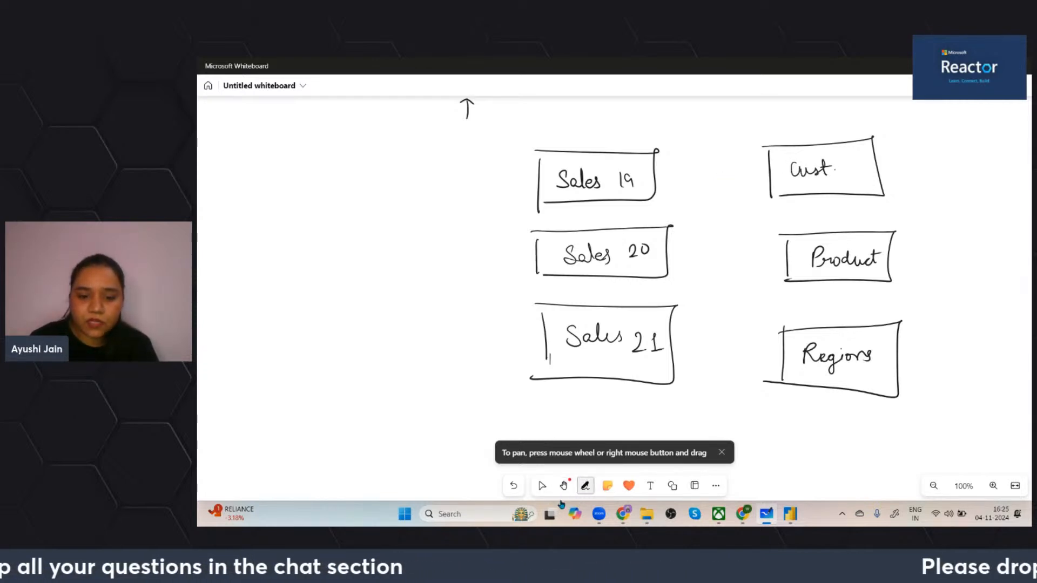
pyautogui.click(585, 486)
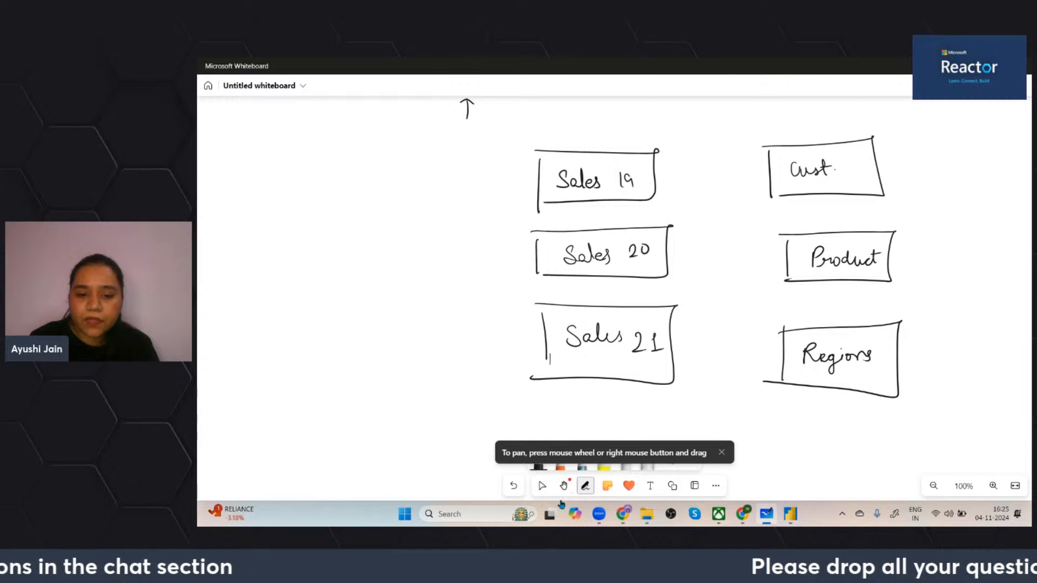
pyautogui.click(539, 466)
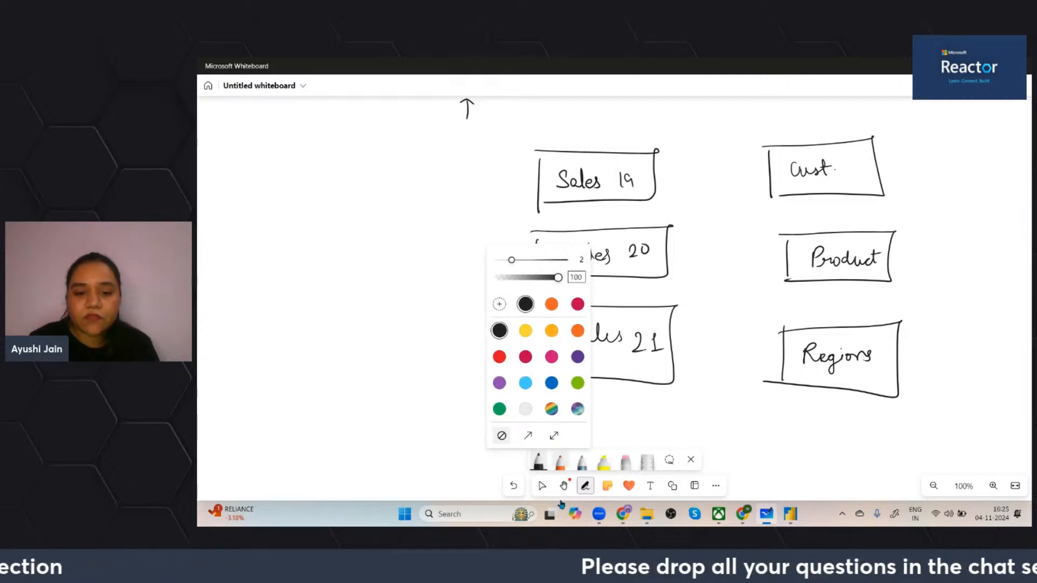
pyautogui.click(560, 500)
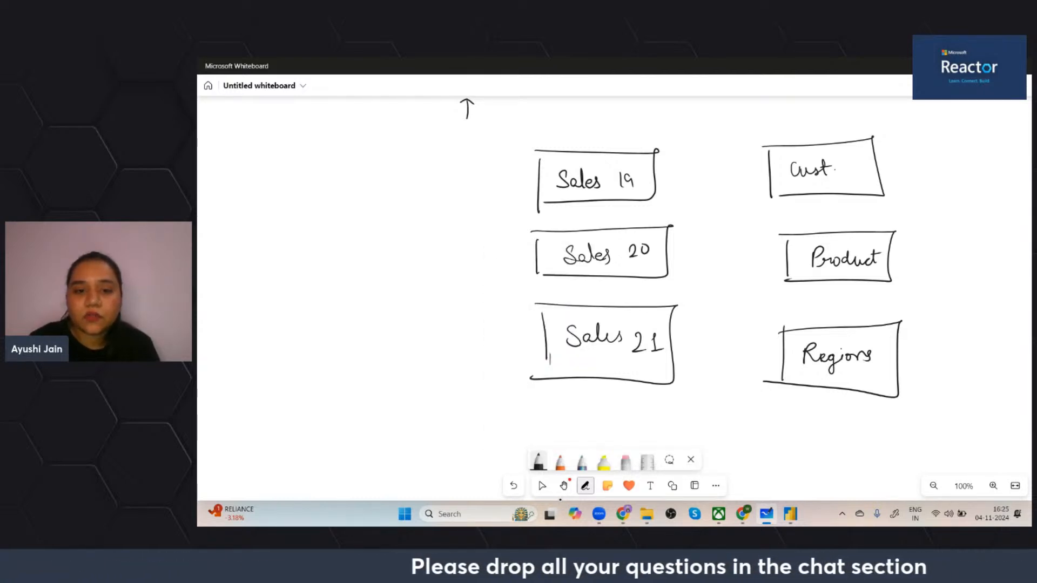
pyautogui.moveTo(516, 131); pyautogui.dragTo(491, 389)
pyautogui.moveTo(507, 132)
pyautogui.mouseDown()
pyautogui.moveTo(565, 132)
pyautogui.moveTo(701, 228)
pyautogui.moveTo(576, 444)
pyautogui.moveTo(512, 431)
pyautogui.mouseUp()
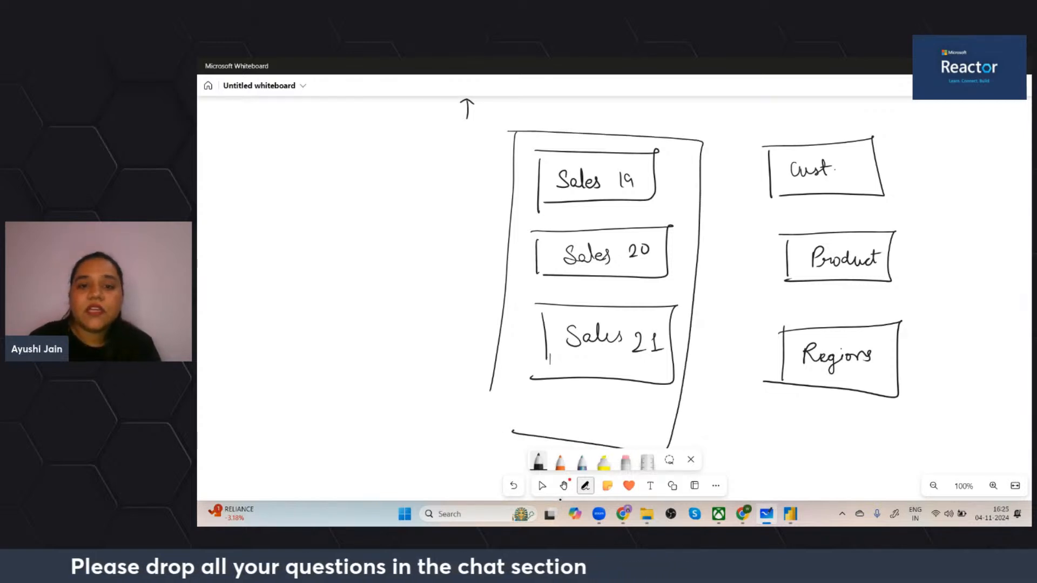
pyautogui.moveTo(560, 109)
pyautogui.mouseDown()
pyautogui.moveTo(569, 131)
pyautogui.moveTo(592, 106)
pyautogui.mouseUp()
pyautogui.moveTo(587, 108); pyautogui.dragTo(585, 128)
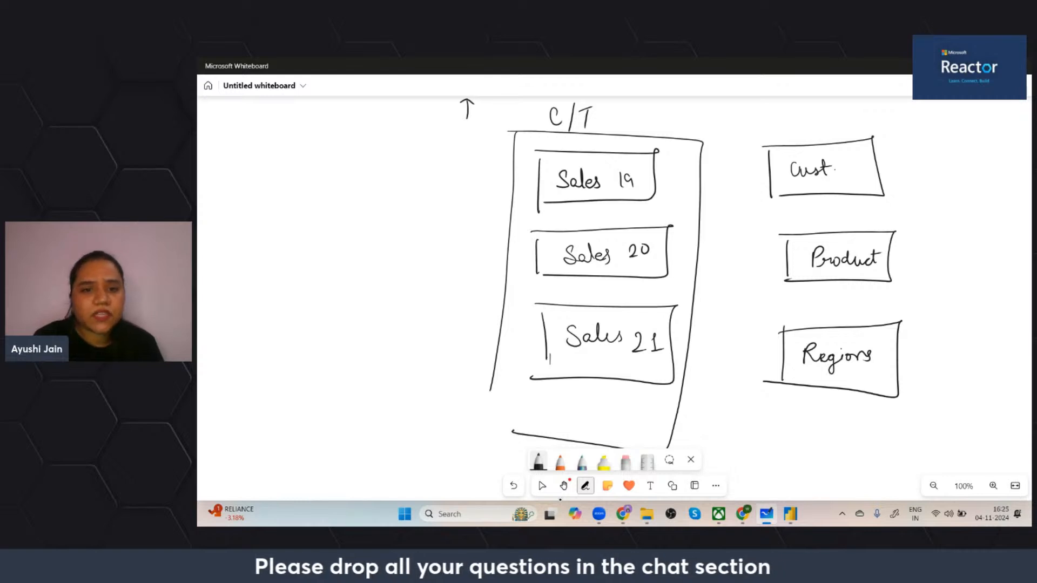
# Handwrite the column names SID, CID, RID, Q, Date and Time beside the Sales 19 box, with 2019 below.
pyautogui.moveTo(239, 168)
pyautogui.mouseDown()
pyautogui.moveTo(224, 184)
pyautogui.moveTo(278, 180)
pyautogui.moveTo(294, 167)
pyautogui.moveTo(294, 183)
pyautogui.mouseUp()
pyautogui.moveTo(290, 183); pyautogui.dragTo(301, 181)
pyautogui.moveTo(301, 167); pyautogui.dragTo(297, 176)
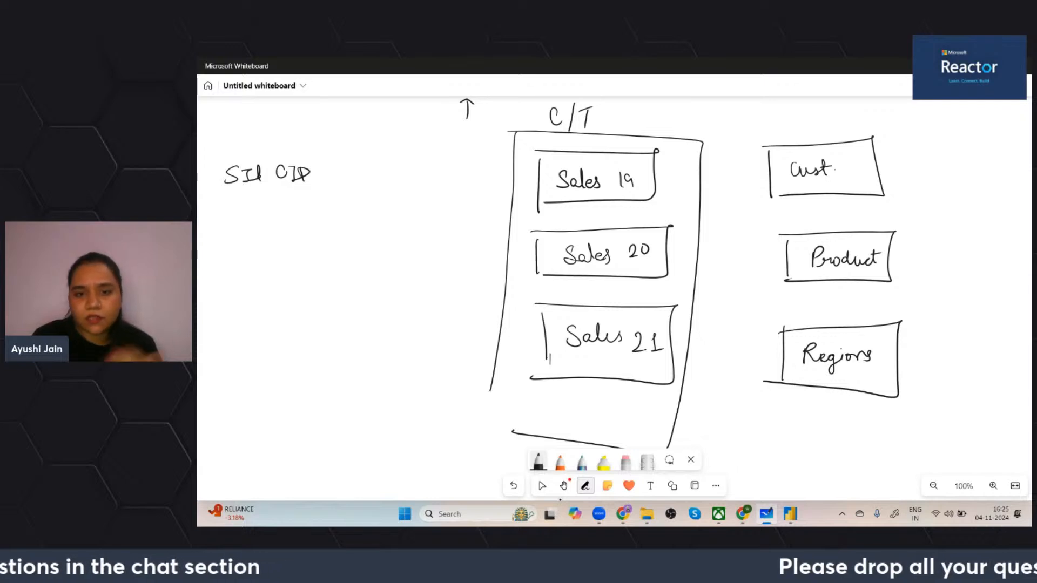
pyautogui.moveTo(326, 166)
pyautogui.mouseDown()
pyautogui.moveTo(324, 186)
pyautogui.moveTo(376, 169)
pyautogui.moveTo(386, 190)
pyautogui.moveTo(419, 184)
pyautogui.mouseUp()
pyautogui.moveTo(411, 168)
pyautogui.mouseDown()
pyautogui.moveTo(416, 183)
pyautogui.moveTo(439, 180)
pyautogui.mouseUp()
pyautogui.moveTo(434, 172); pyautogui.dragTo(480, 166)
pyautogui.moveTo(474, 168); pyautogui.dragTo(475, 179)
pyautogui.moveTo(478, 171); pyautogui.dragTo(503, 177)
pyautogui.moveTo(424, 202); pyautogui.dragTo(427, 216)
pyautogui.moveTo(438, 203)
pyautogui.mouseDown()
pyautogui.moveTo(437, 219)
pyautogui.moveTo(415, 219)
pyautogui.mouseUp()
pyautogui.moveTo(420, 210); pyautogui.dragTo(419, 210)
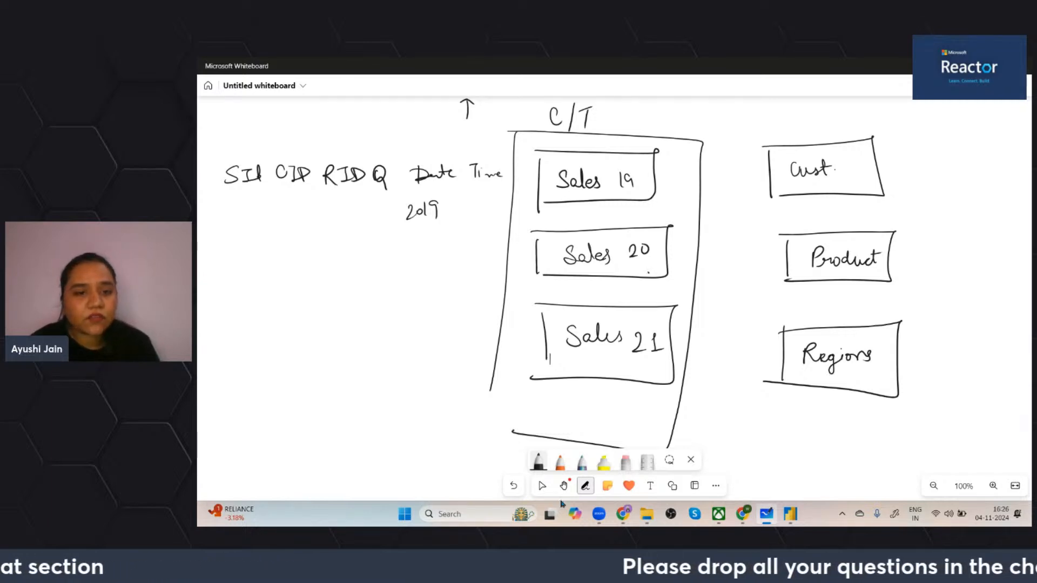
# Handwrite the column names SID, CID, RID, Qua., Date and Time beside the Sales 20 box, with 2020 below.
pyautogui.moveTo(238, 258)
pyautogui.mouseDown()
pyautogui.moveTo(229, 273)
pyautogui.moveTo(249, 273)
pyautogui.mouseUp()
pyautogui.moveTo(293, 259)
pyautogui.mouseDown()
pyautogui.moveTo(292, 271)
pyautogui.moveTo(305, 272)
pyautogui.mouseUp()
pyautogui.moveTo(307, 257)
pyautogui.mouseDown()
pyautogui.moveTo(308, 271)
pyautogui.moveTo(346, 272)
pyautogui.moveTo(359, 254)
pyautogui.mouseUp()
pyautogui.moveTo(355, 255)
pyautogui.mouseDown()
pyautogui.moveTo(355, 272)
pyautogui.moveTo(365, 271)
pyautogui.mouseUp()
pyautogui.moveTo(365, 257)
pyautogui.mouseDown()
pyautogui.moveTo(364, 272)
pyautogui.moveTo(385, 256)
pyautogui.moveTo(399, 279)
pyautogui.moveTo(402, 267)
pyautogui.moveTo(436, 270)
pyautogui.mouseUp()
pyautogui.moveTo(425, 258); pyautogui.dragTo(451, 267)
pyautogui.moveTo(452, 248)
pyautogui.mouseDown()
pyautogui.moveTo(451, 267)
pyautogui.moveTo(491, 247)
pyautogui.mouseUp()
pyautogui.moveTo(486, 248)
pyautogui.mouseDown()
pyautogui.moveTo(487, 264)
pyautogui.moveTo(497, 250)
pyautogui.moveTo(506, 263)
pyautogui.mouseUp()
pyautogui.moveTo(425, 293)
pyautogui.mouseDown()
pyautogui.moveTo(435, 307)
pyautogui.moveTo(443, 297)
pyautogui.mouseUp()
pyautogui.moveTo(450, 295); pyautogui.dragTo(465, 300)
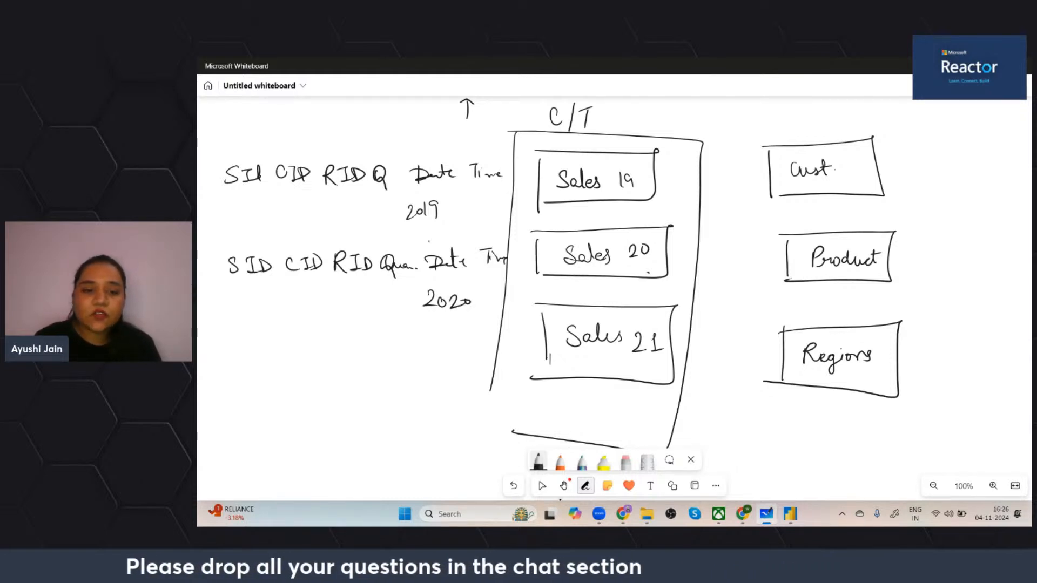
# Draw placeholder dashes for the column names beside the Sales 21 box and write 2021 below them.
pyautogui.moveTo(235, 369); pyautogui.dragTo(330, 368)
pyautogui.moveTo(365, 369)
pyautogui.mouseDown()
pyautogui.moveTo(447, 369)
pyautogui.moveTo(431, 395)
pyautogui.moveTo(433, 385)
pyautogui.mouseUp()
pyautogui.moveTo(437, 384); pyautogui.dragTo(465, 395)
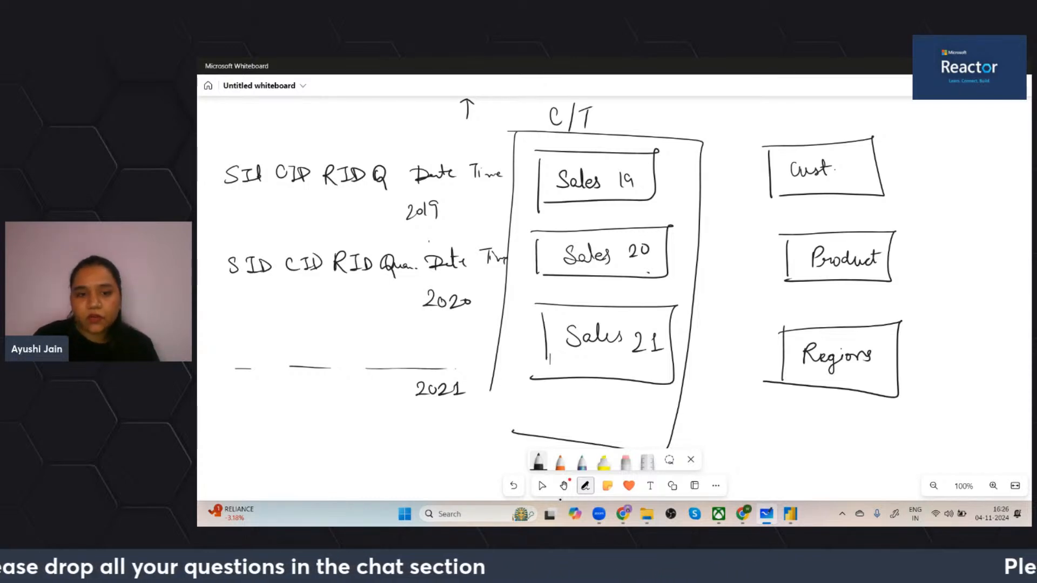
# Circle 2019, box its row of column names with the note Same above, and draw an arrow leftward from C/T.
pyautogui.moveTo(427, 193)
pyautogui.mouseDown()
pyautogui.moveTo(404, 222)
pyautogui.moveTo(411, 229)
pyautogui.mouseUp()
pyautogui.moveTo(222, 158); pyautogui.dragTo(222, 201)
pyautogui.moveTo(208, 153)
pyautogui.mouseDown()
pyautogui.moveTo(497, 159)
pyautogui.moveTo(513, 175)
pyautogui.moveTo(320, 194)
pyautogui.mouseUp()
pyautogui.moveTo(346, 134)
pyautogui.mouseDown()
pyautogui.moveTo(335, 147)
pyautogui.moveTo(387, 139)
pyautogui.mouseUp()
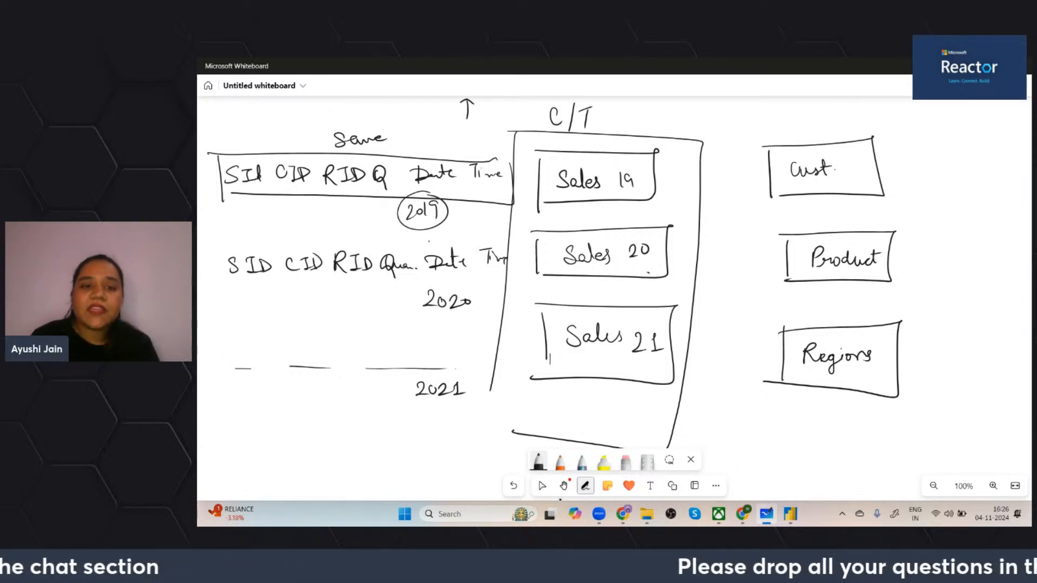
pyautogui.moveTo(534, 113)
pyautogui.mouseDown()
pyautogui.moveTo(475, 120)
pyautogui.moveTo(484, 113)
pyautogui.mouseUp()
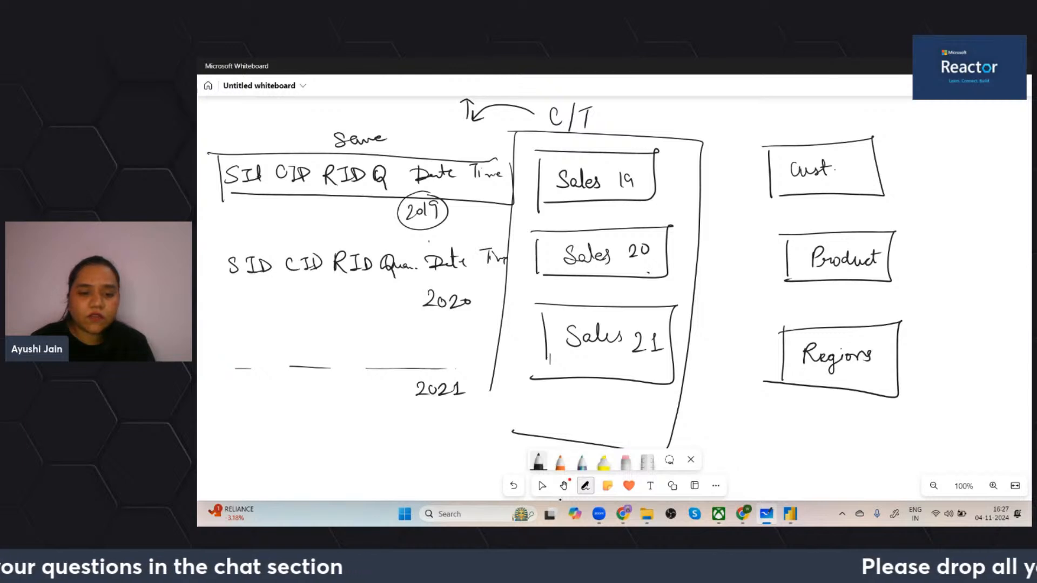
# Handwrite the years 2022, 2023 and 2024 below 2021.
pyautogui.moveTo(403, 438); pyautogui.dragTo(415, 454)
pyautogui.moveTo(427, 436)
pyautogui.mouseDown()
pyautogui.moveTo(423, 443)
pyautogui.moveTo(432, 435)
pyautogui.mouseUp()
pyautogui.moveTo(434, 437)
pyautogui.mouseDown()
pyautogui.moveTo(445, 446)
pyautogui.moveTo(472, 439)
pyautogui.mouseUp()
pyautogui.moveTo(412, 477); pyautogui.dragTo(433, 478)
pyautogui.moveTo(438, 469)
pyautogui.mouseDown()
pyautogui.moveTo(461, 472)
pyautogui.moveTo(449, 500)
pyautogui.moveTo(484, 486)
pyautogui.mouseUp()
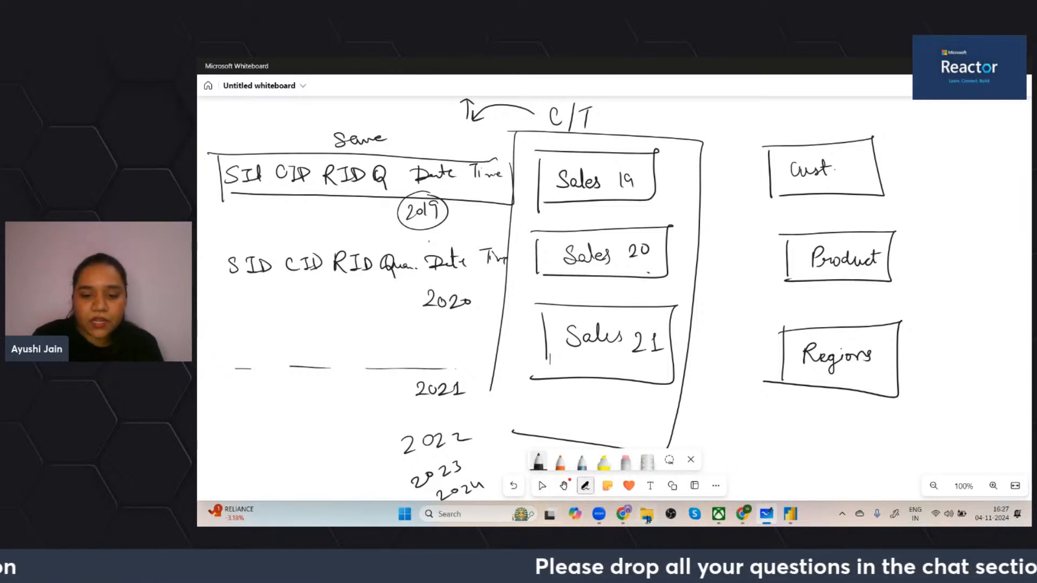
# Switch to the StreamYard studio and show the viewer comment about connecting SQL Server with a database on the stream.
pyautogui.moveTo(620, 520)
pyautogui.click(564, 457)
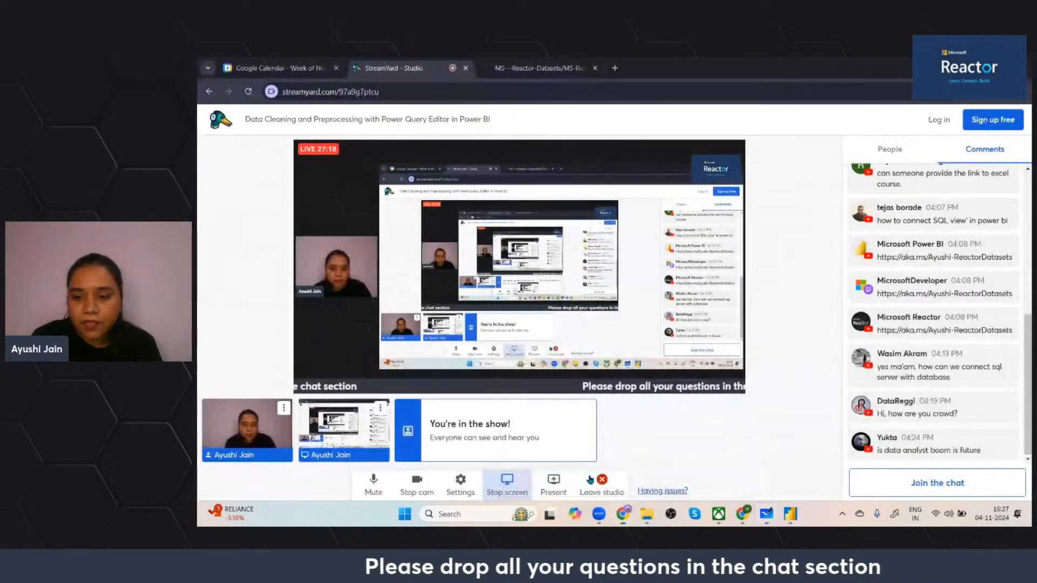
pyautogui.scroll(-1, 989, 324)
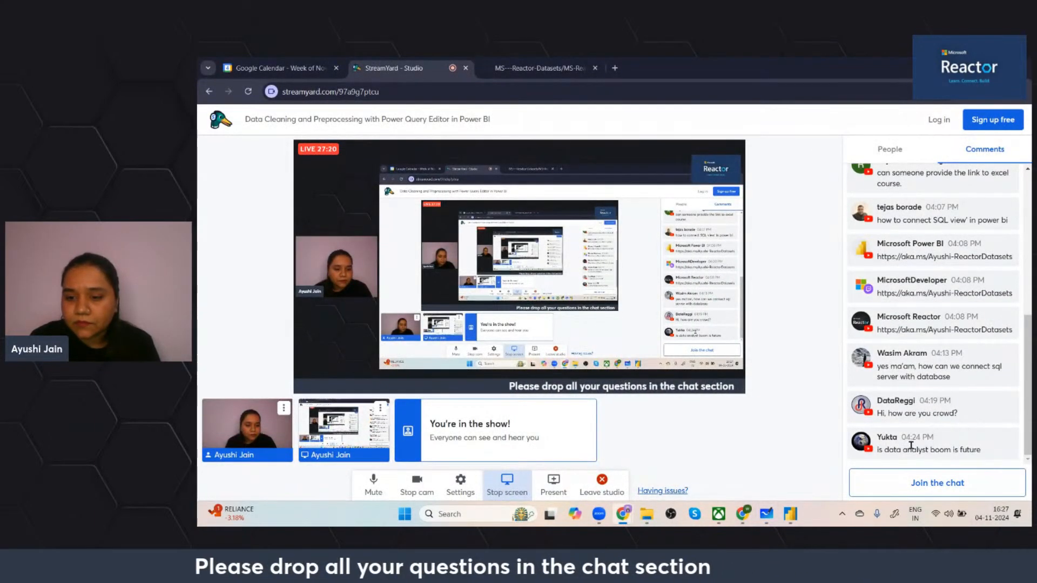
pyautogui.click(896, 378)
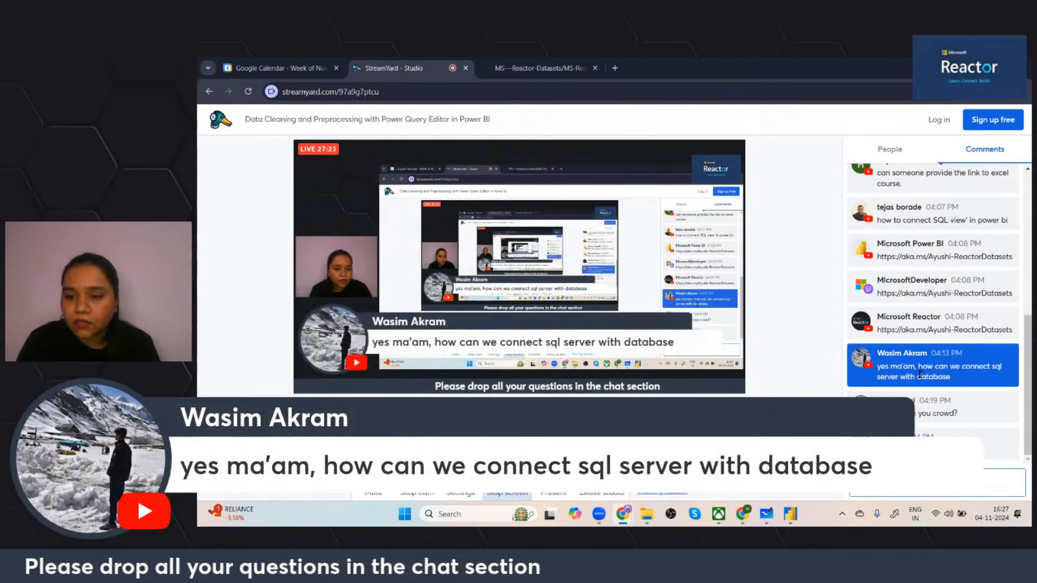
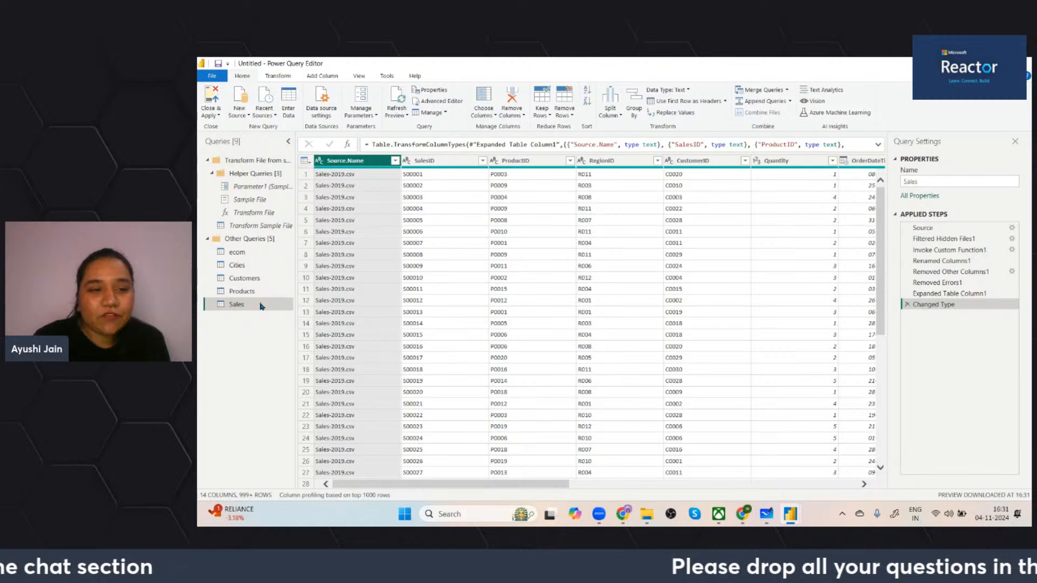
# Disable loading for the ecom query in Power Query Editor.
pyautogui.click(236, 254)
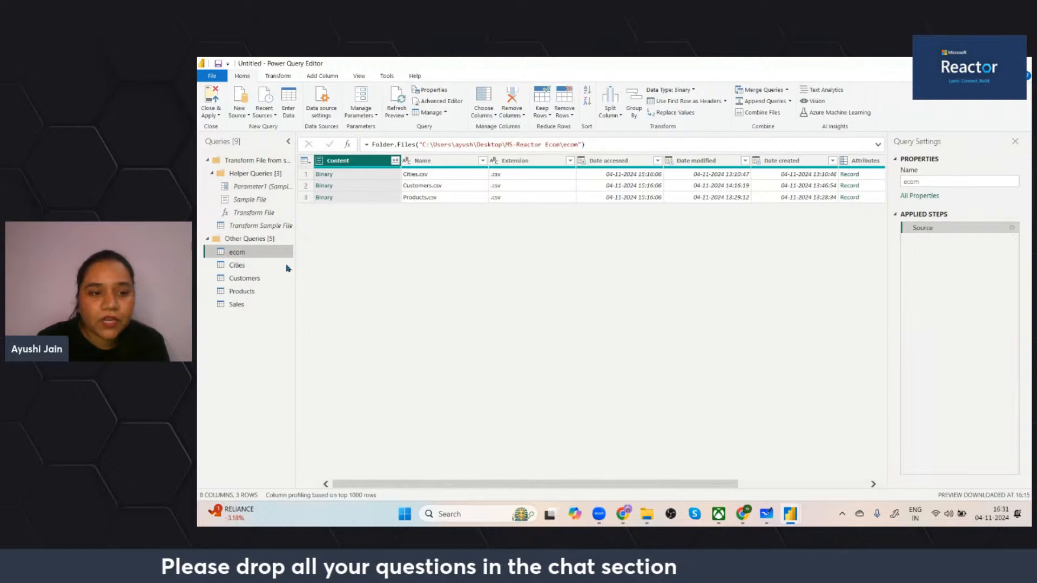
pyautogui.rightClick(264, 257)
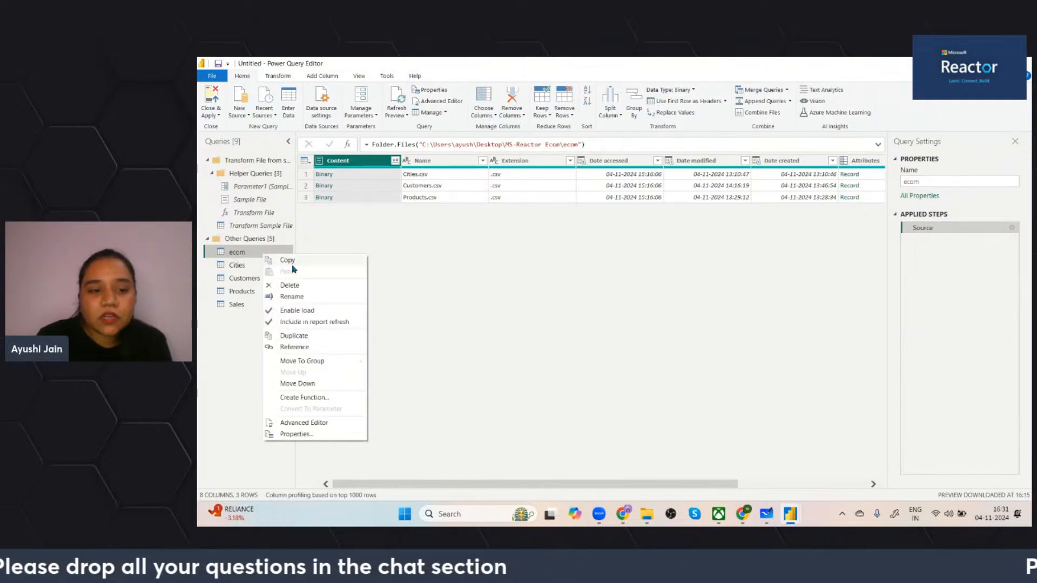
pyautogui.click(296, 311)
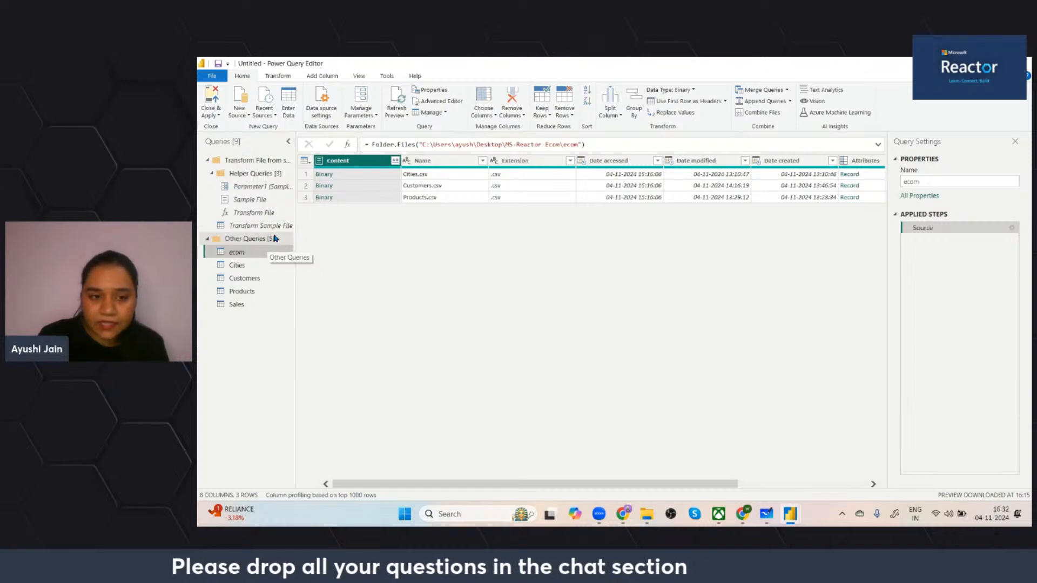
# Look through the Cities, Customers and Products queries, and remove the Source.Name column from the Sales query.
pyautogui.click(260, 269)
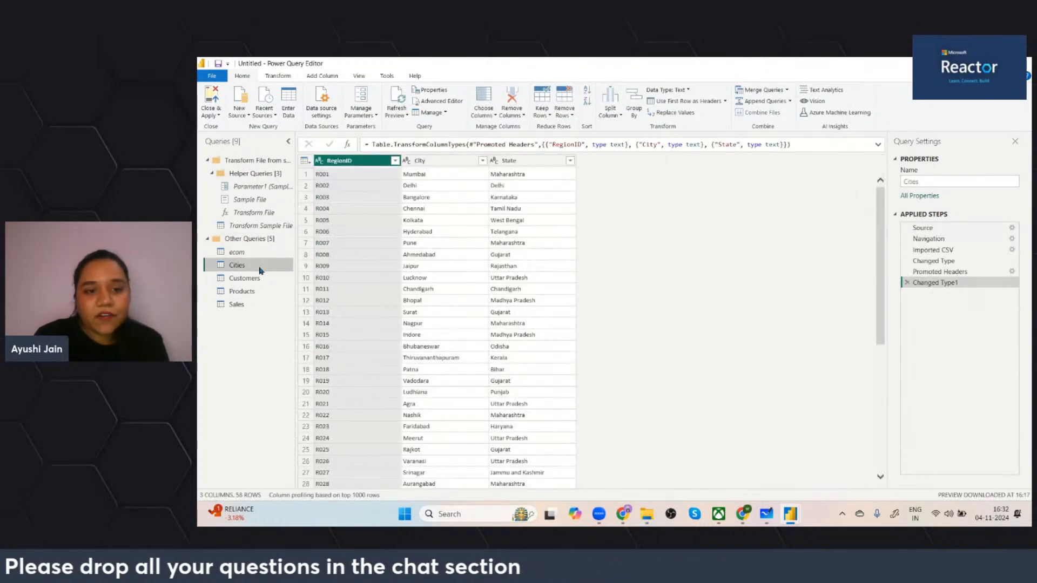
pyautogui.click(270, 280)
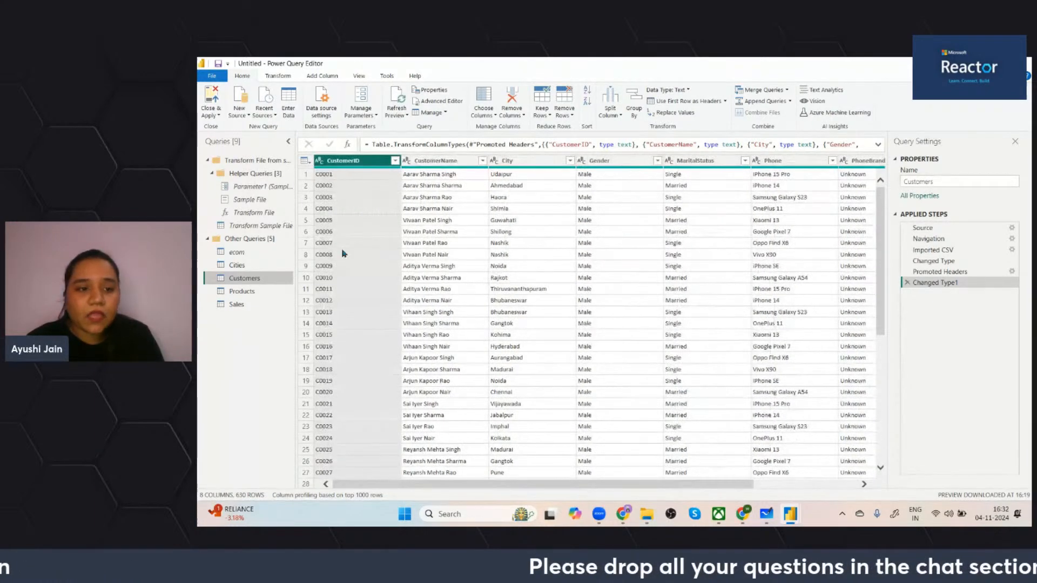
pyautogui.click(264, 292)
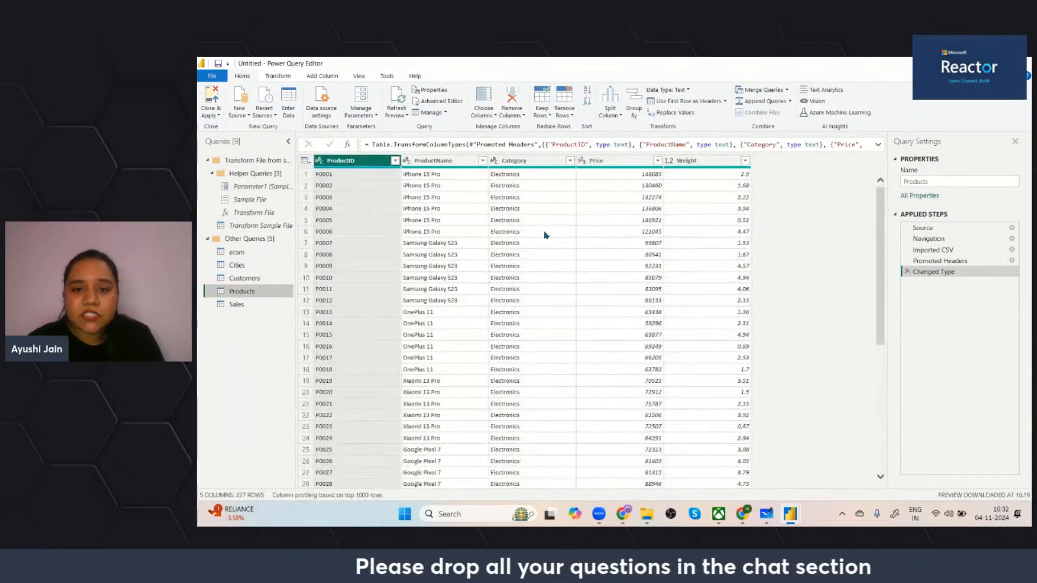
pyautogui.click(259, 308)
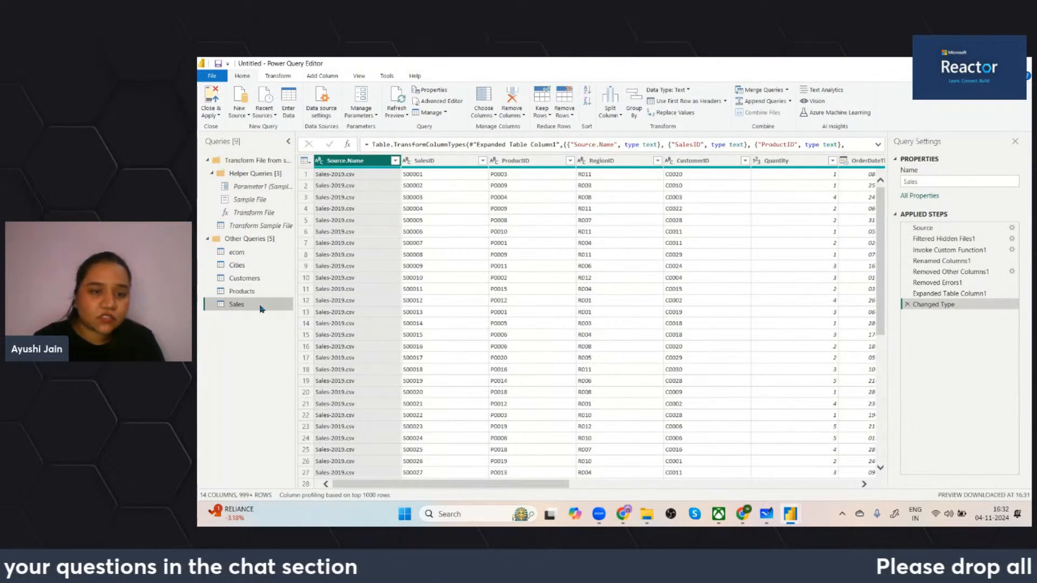
pyautogui.rightClick(370, 165)
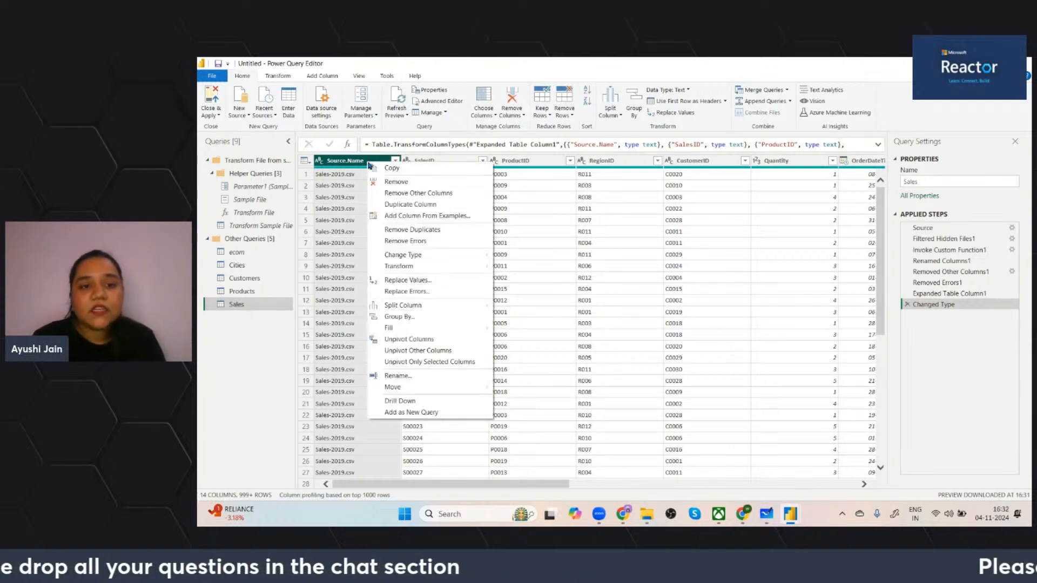
pyautogui.click(411, 184)
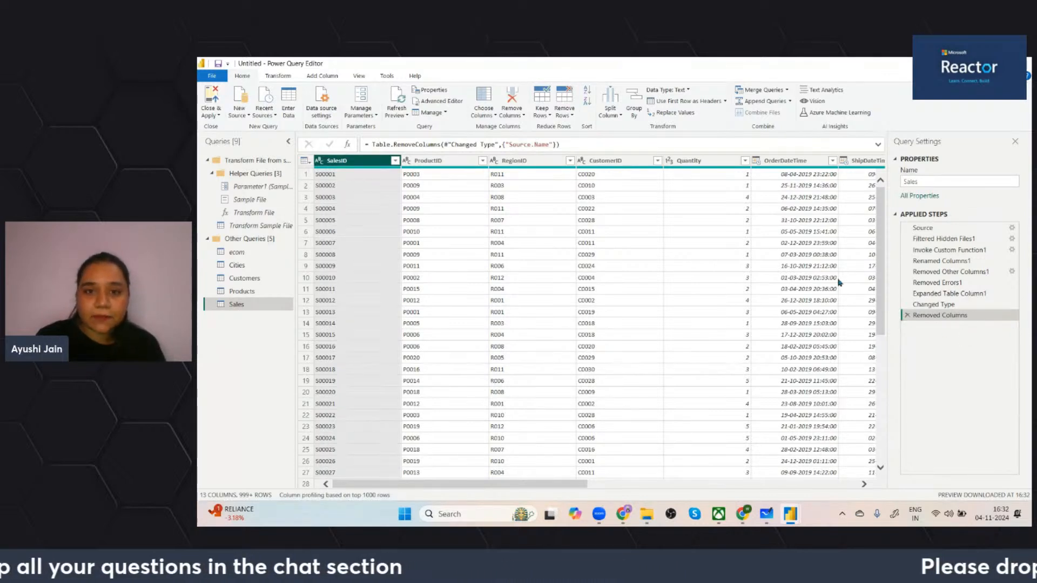
# Switch to the StreamYard studio to read the viewer comments, muting the microphone meanwhile and unmuting it again.
pyautogui.click(624, 520)
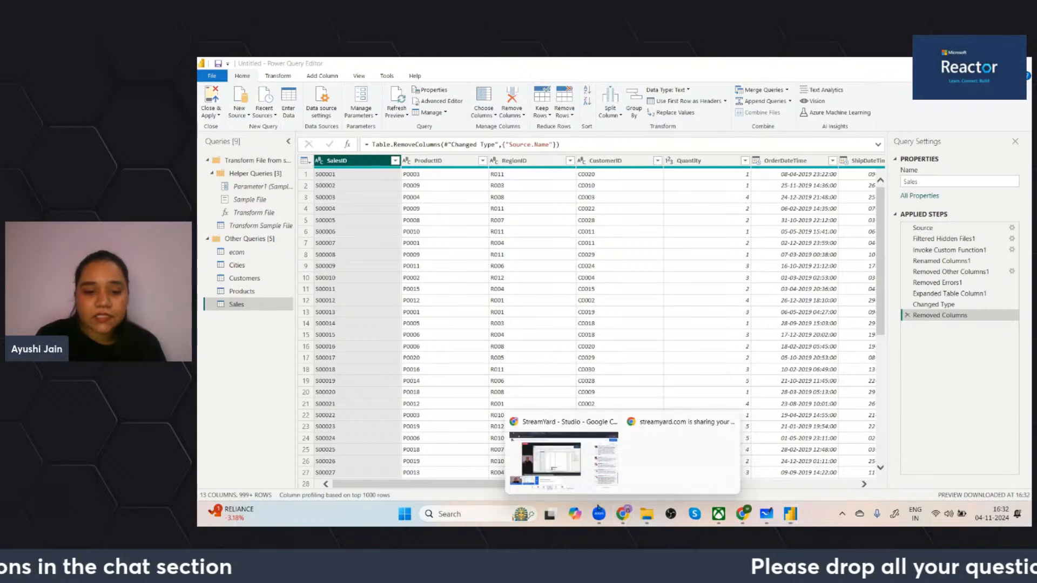
pyautogui.click(592, 433)
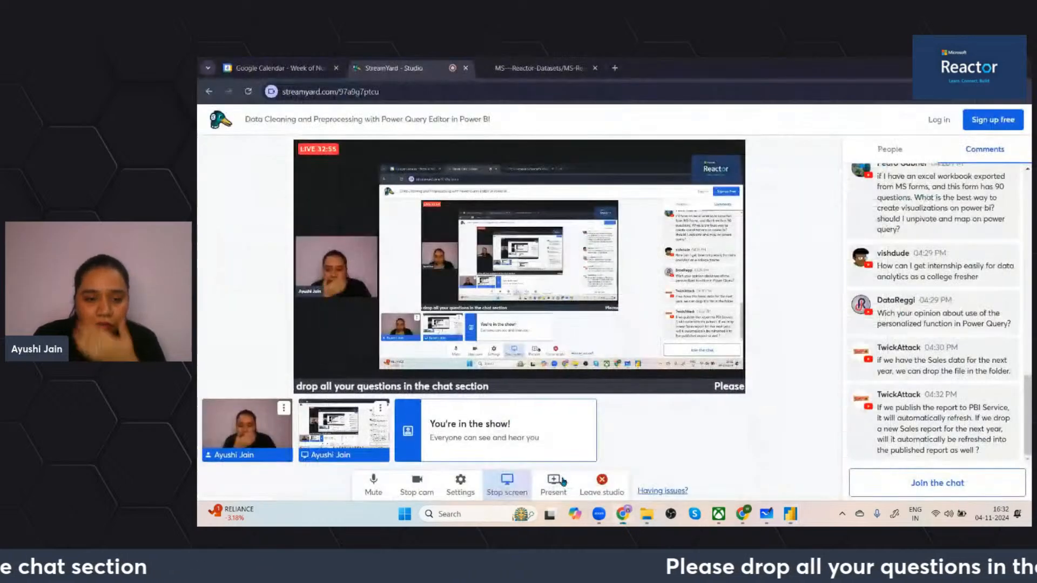
pyautogui.click(373, 483)
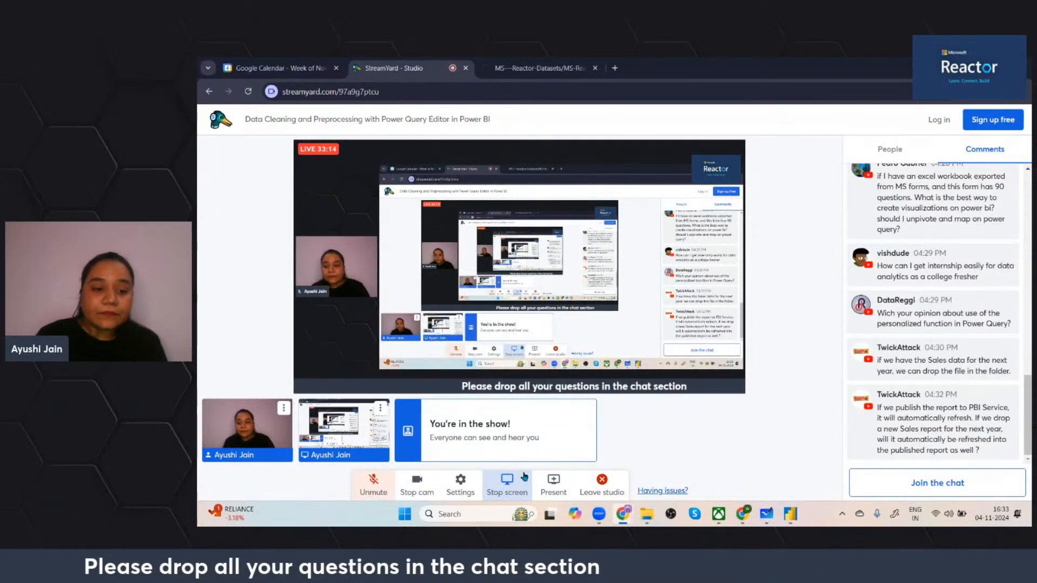
pyautogui.click(374, 483)
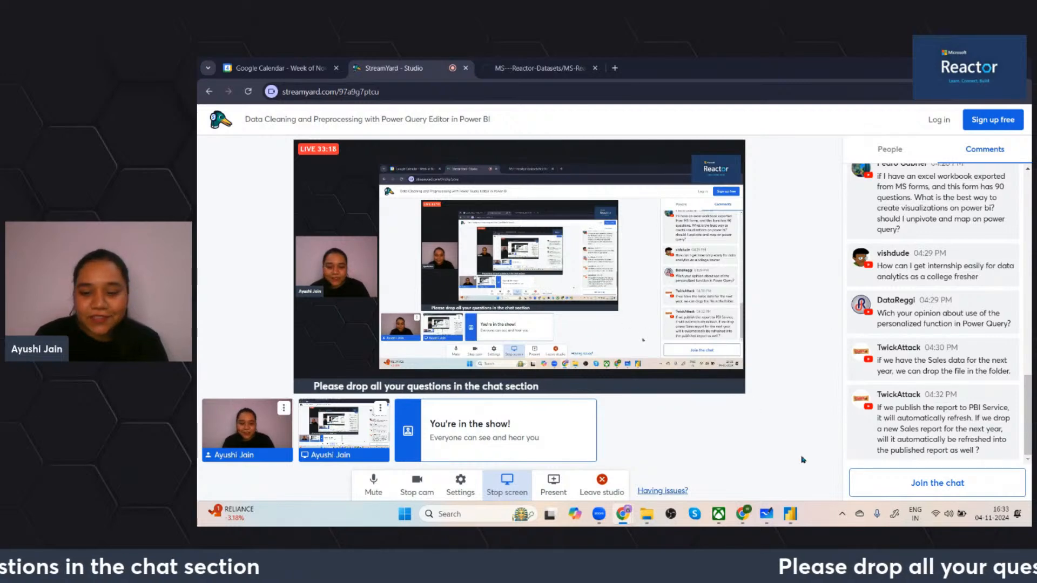
# Return to Power Query Editor and examine the Sales query's columns from SalesID through the date, ShippingCost and Discount columns to OrderStatus.
pyautogui.moveTo(790, 514)
pyautogui.click(826, 468)
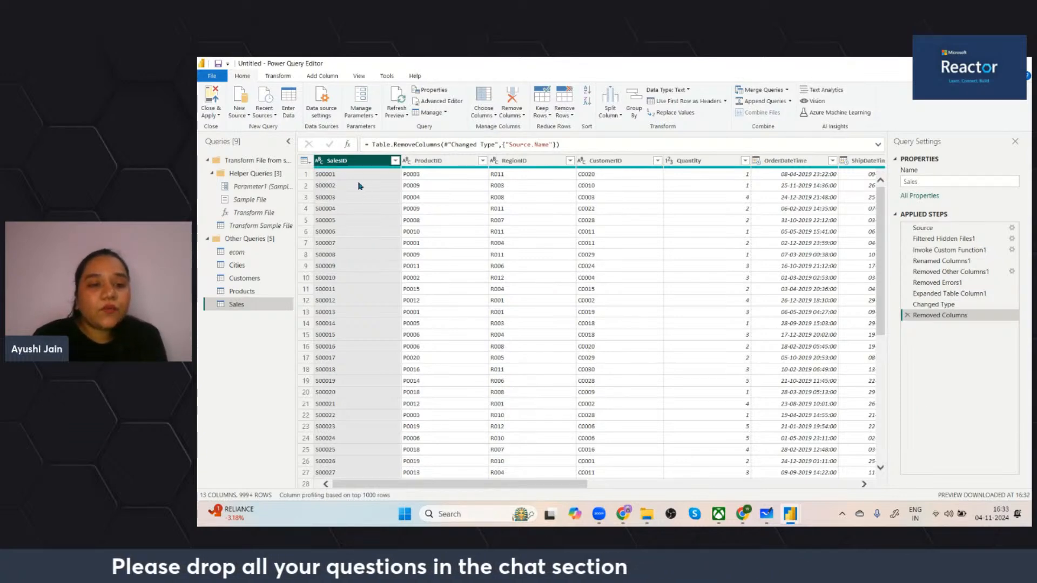
pyautogui.hscroll(2, 530, 276)
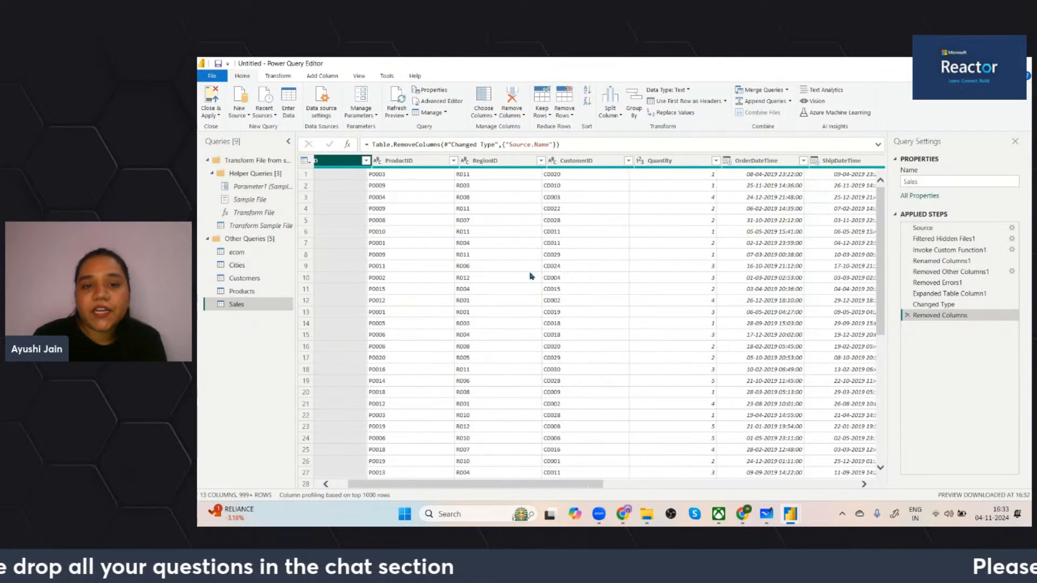
pyautogui.hscroll(3, 562, 201)
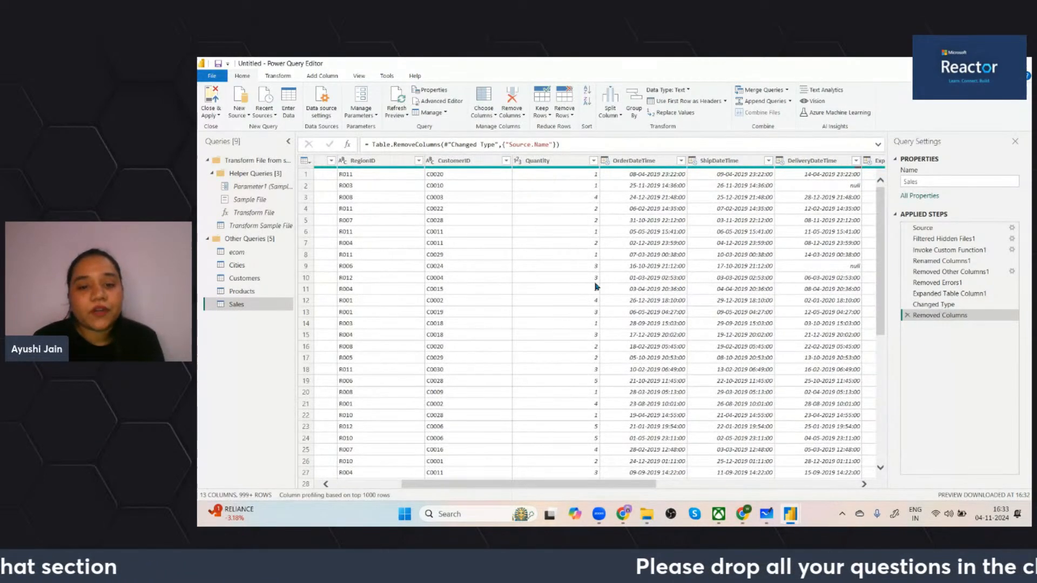
pyautogui.hscroll(4, 620, 303)
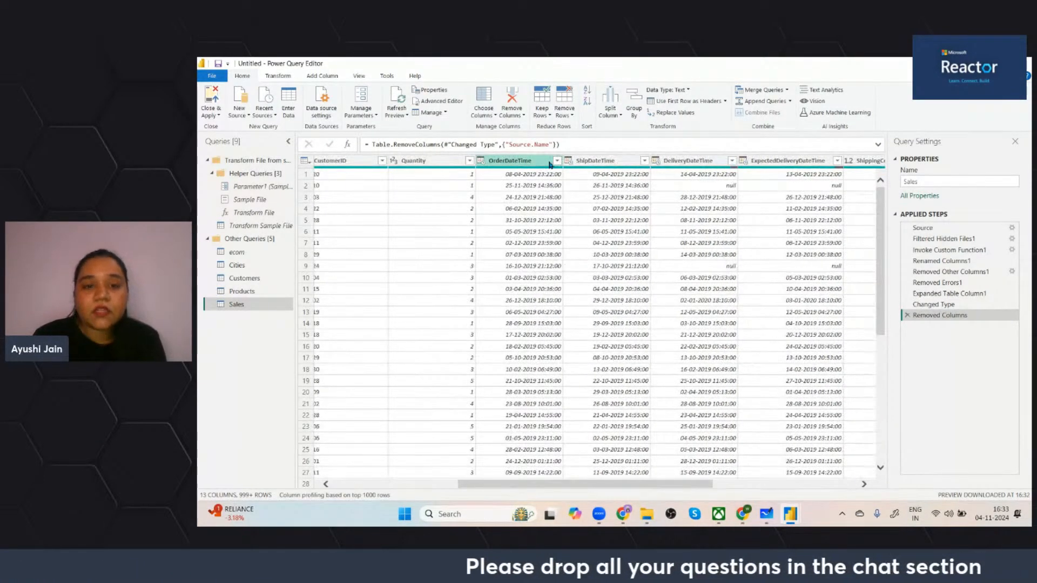
pyautogui.click(519, 161)
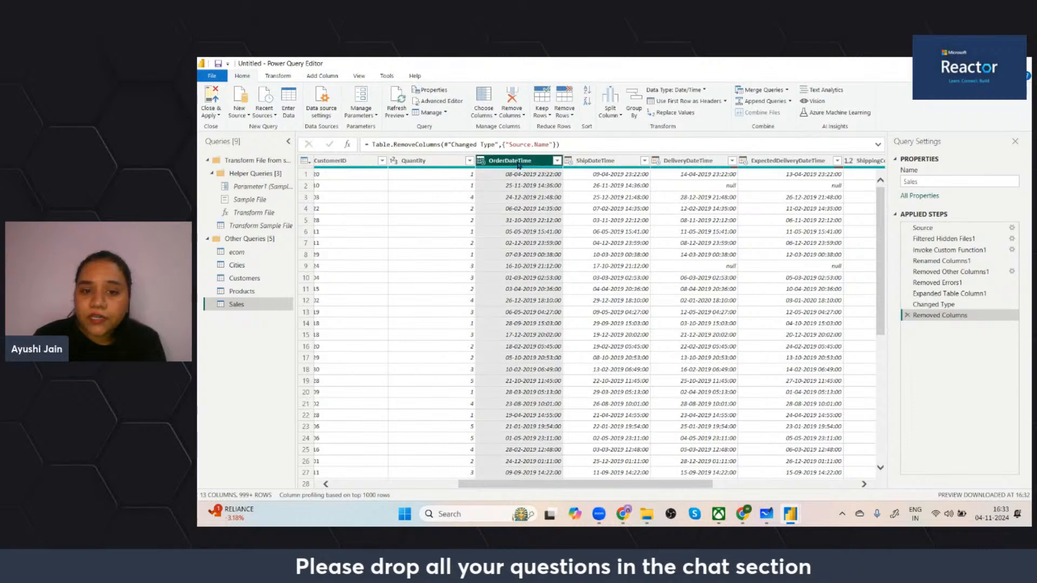
pyautogui.click(602, 164)
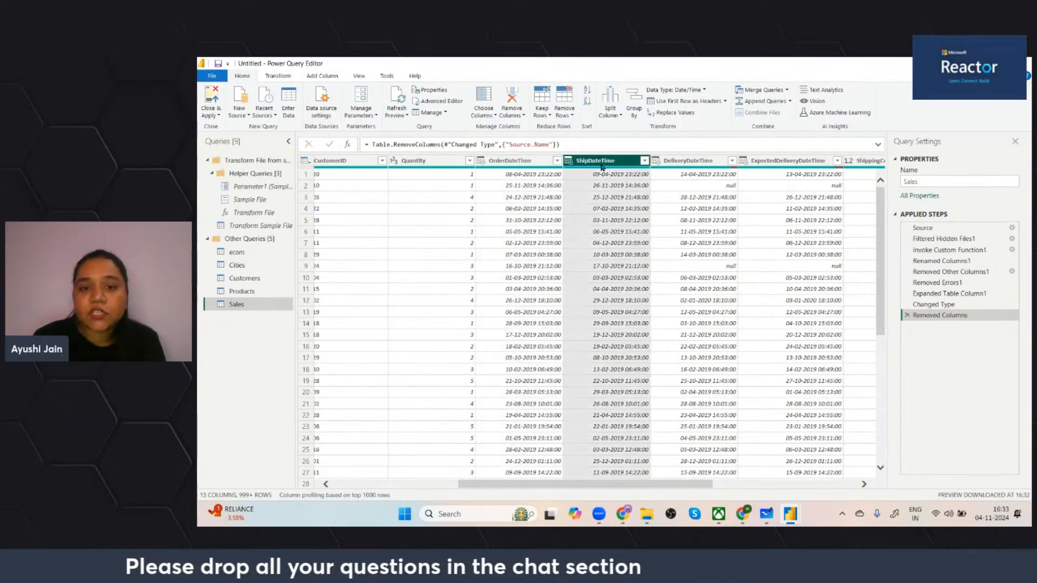
pyautogui.hscroll(3, 626, 233)
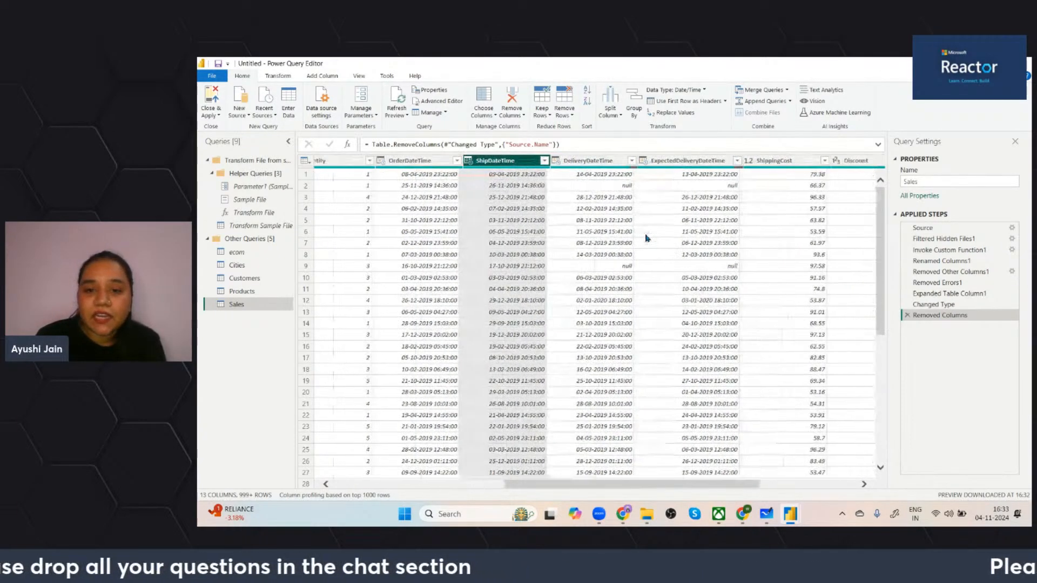
pyautogui.hscroll(2, 670, 251)
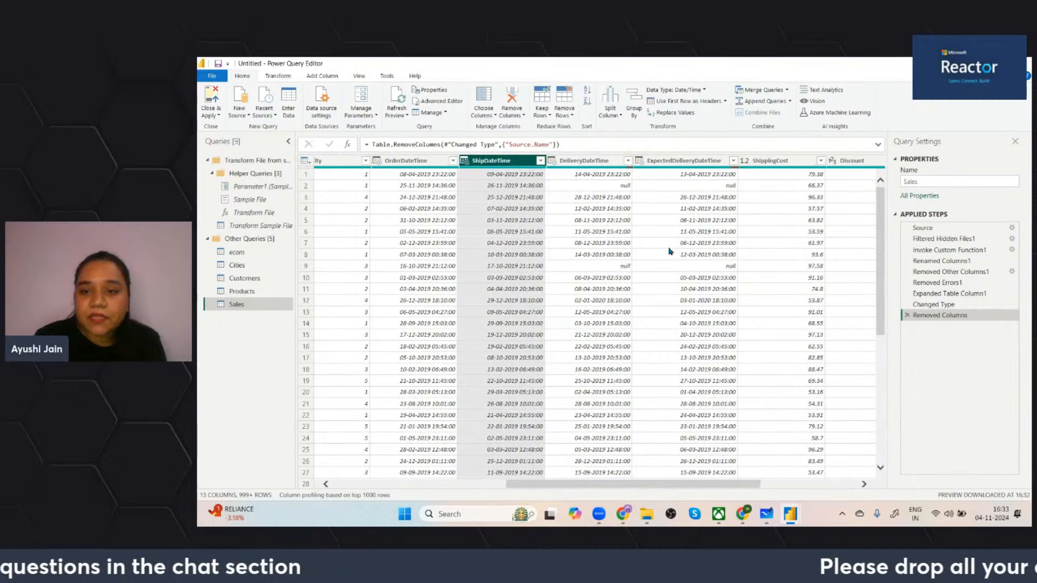
pyautogui.click(539, 160)
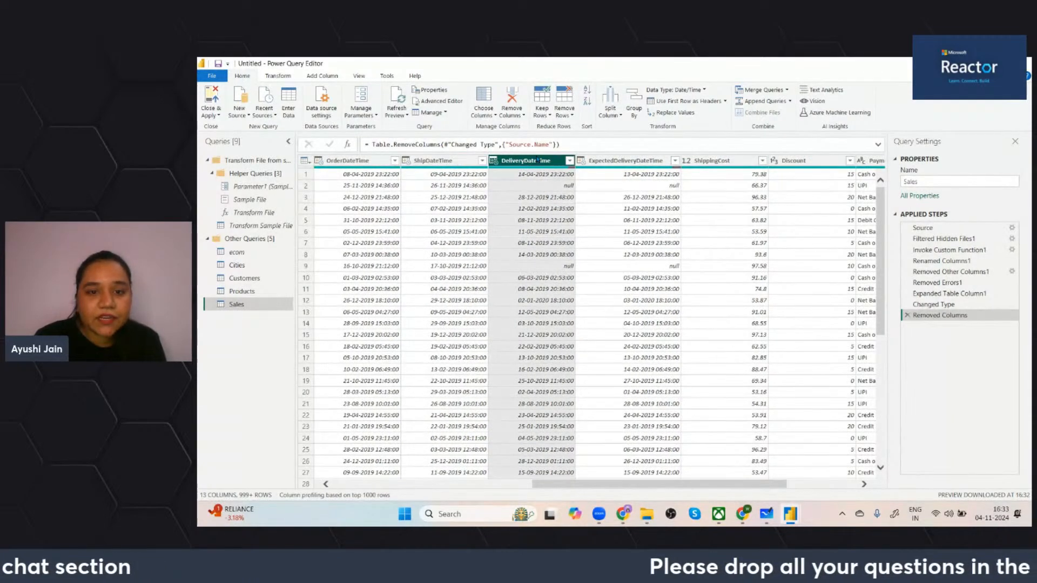
pyautogui.click(626, 160)
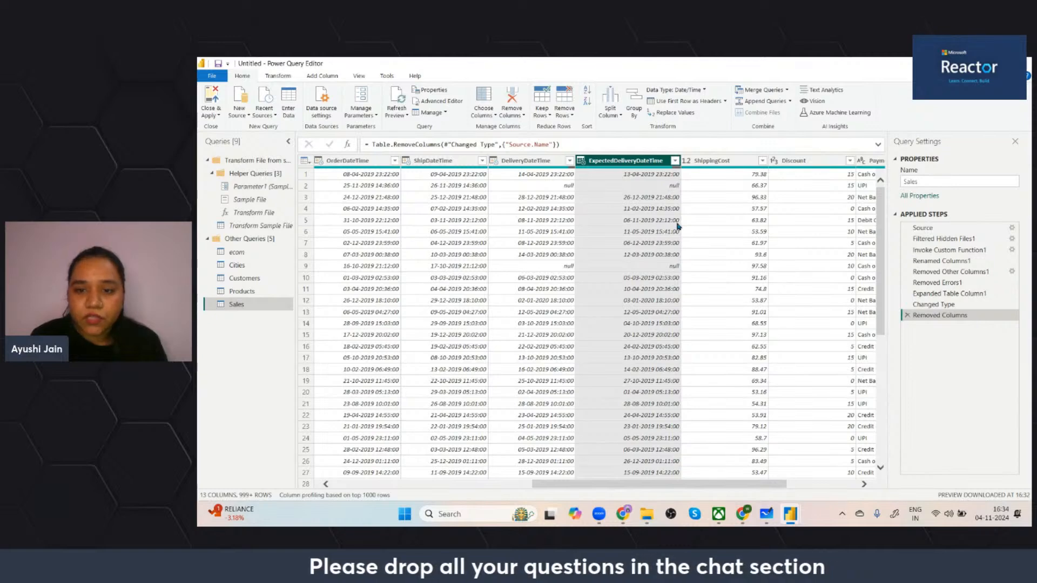
pyautogui.hscroll(3, 676, 224)
pyautogui.click(650, 162)
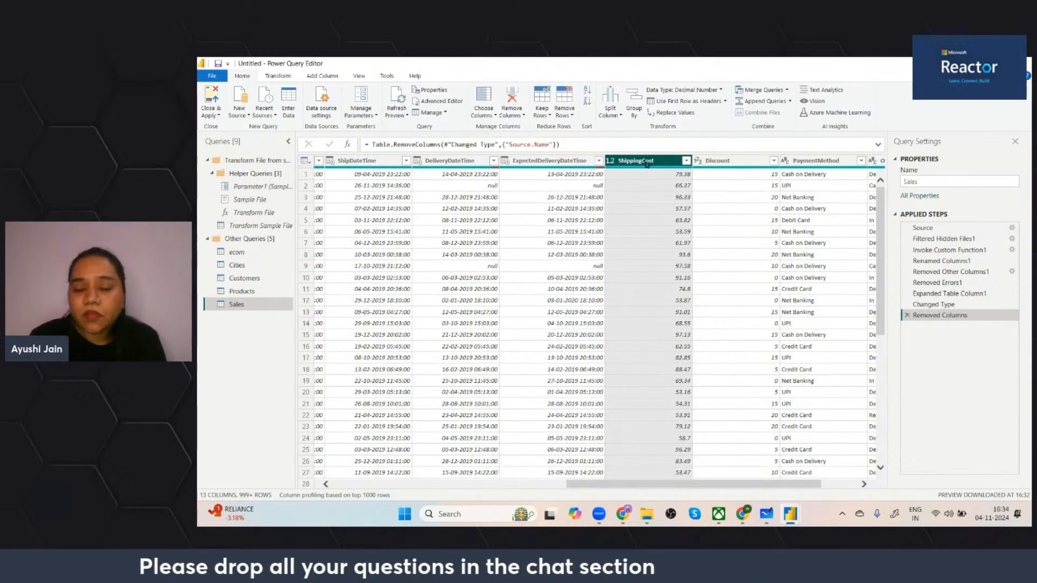
pyautogui.click(724, 161)
pyautogui.hscroll(3, 750, 231)
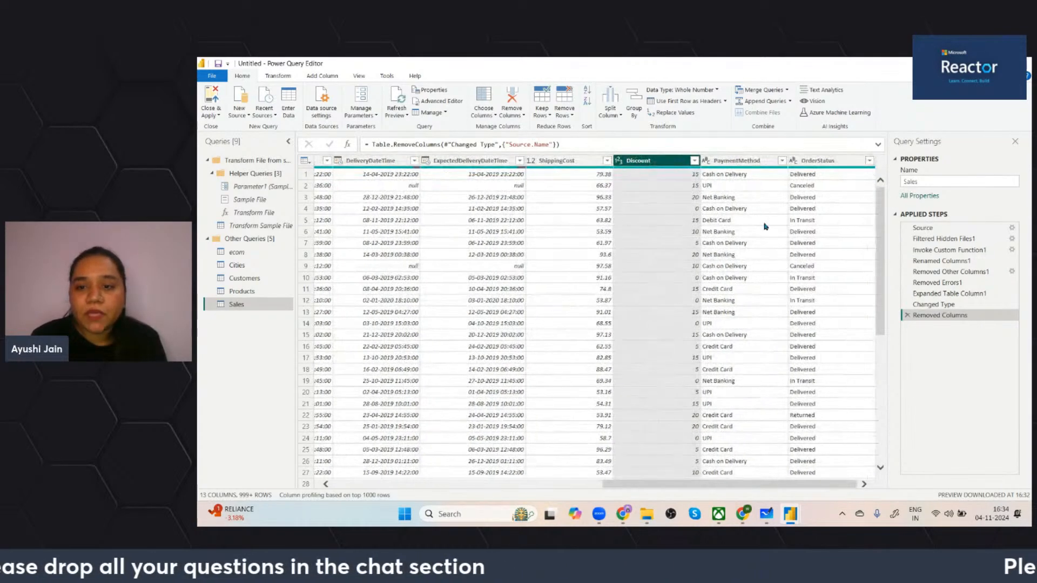
pyautogui.hscroll(-6, 711, 292)
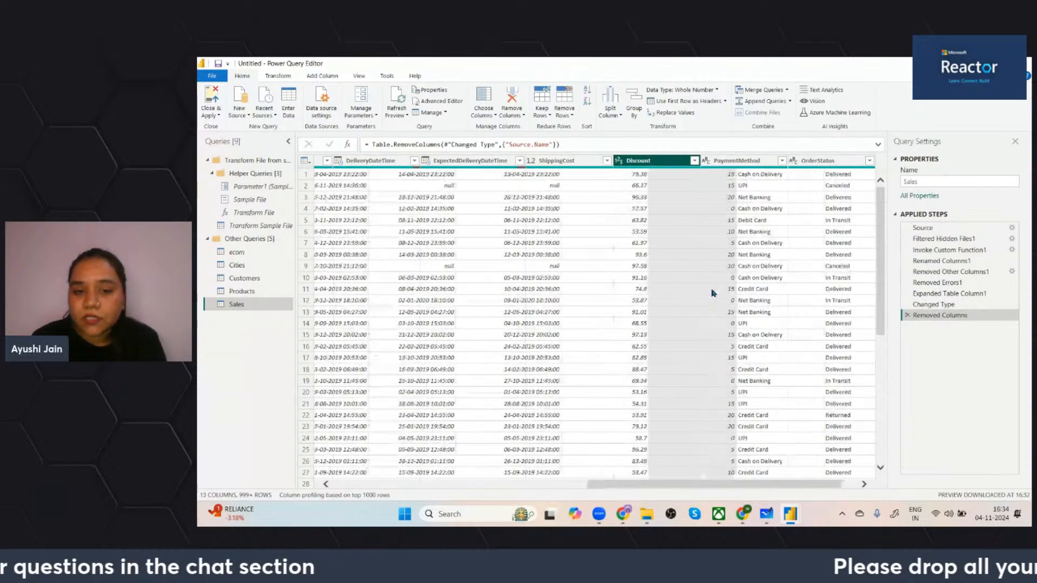
pyautogui.hscroll(-15, 712, 292)
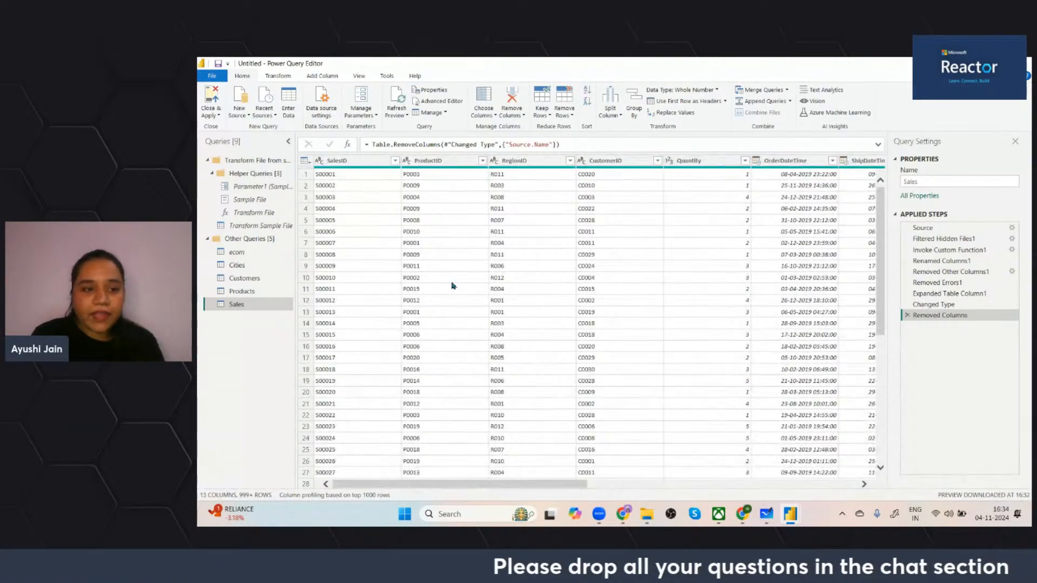
# Examine the Cities query's RegionID, City and State values from the first row to the last.
pyautogui.click(260, 267)
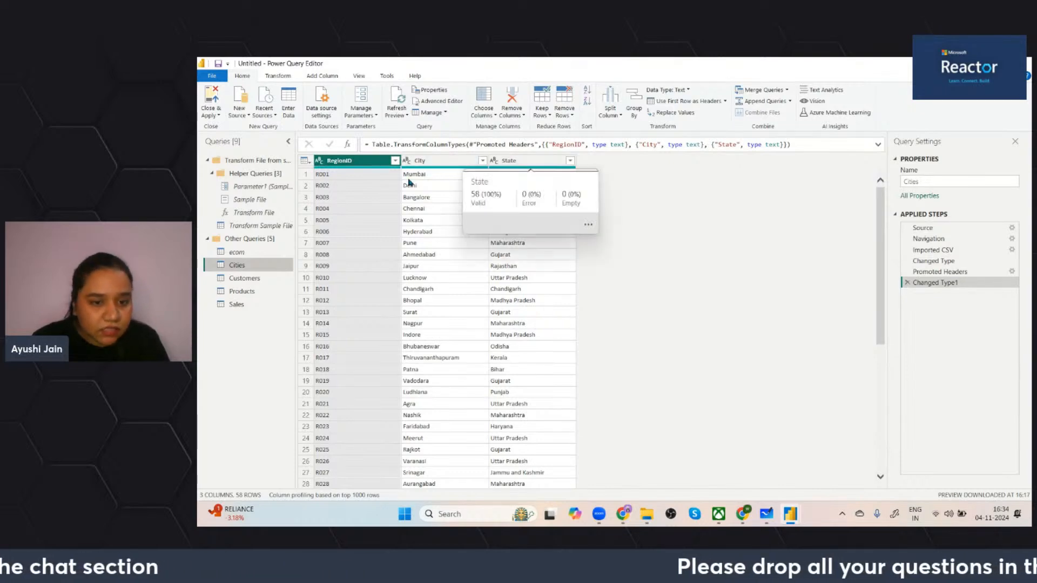
pyautogui.scroll(-10, 431, 355)
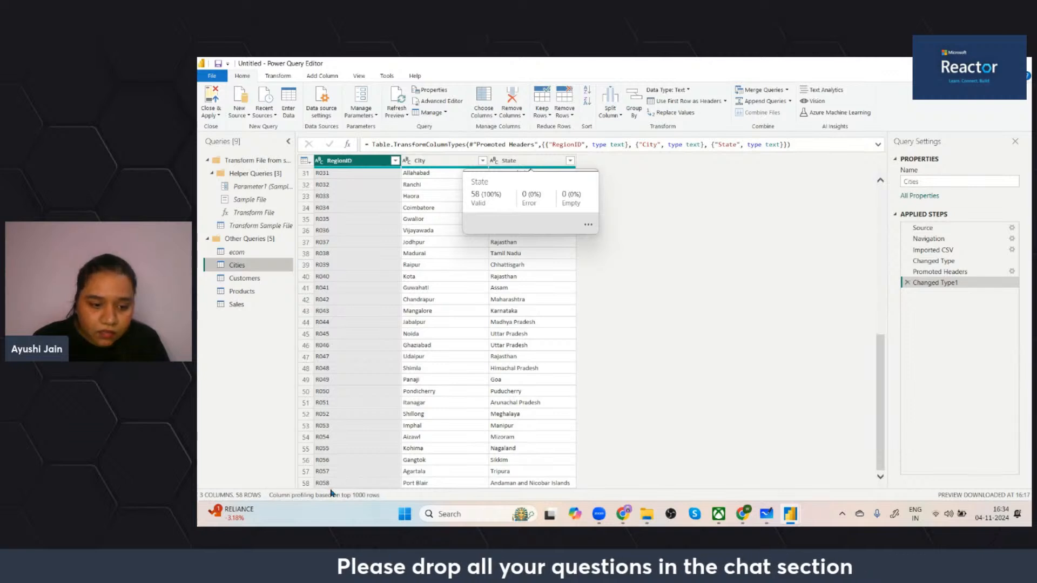
pyautogui.scroll(10, 441, 431)
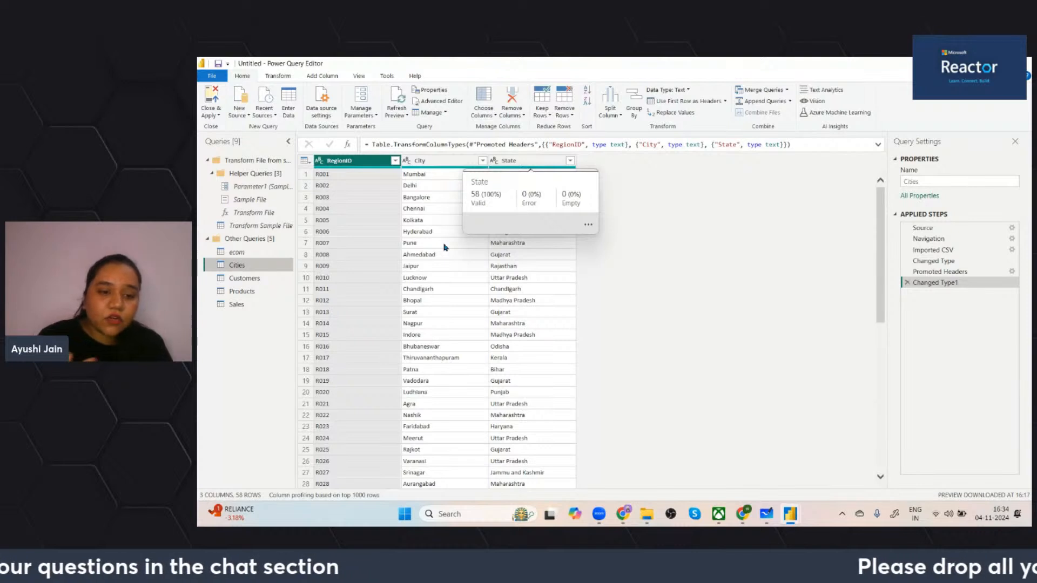
pyautogui.click(369, 162)
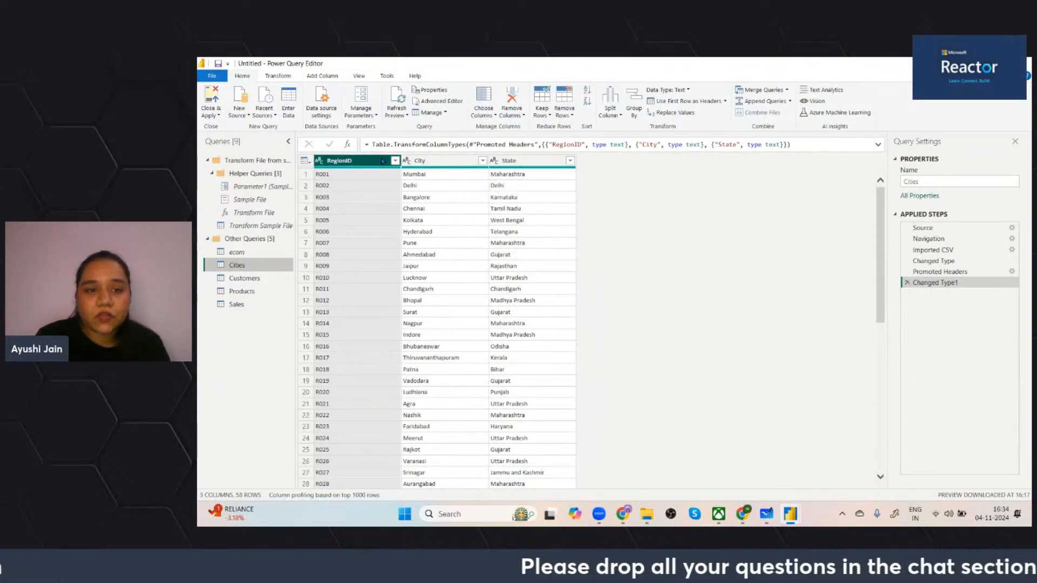
pyautogui.scroll(-8, 356, 278)
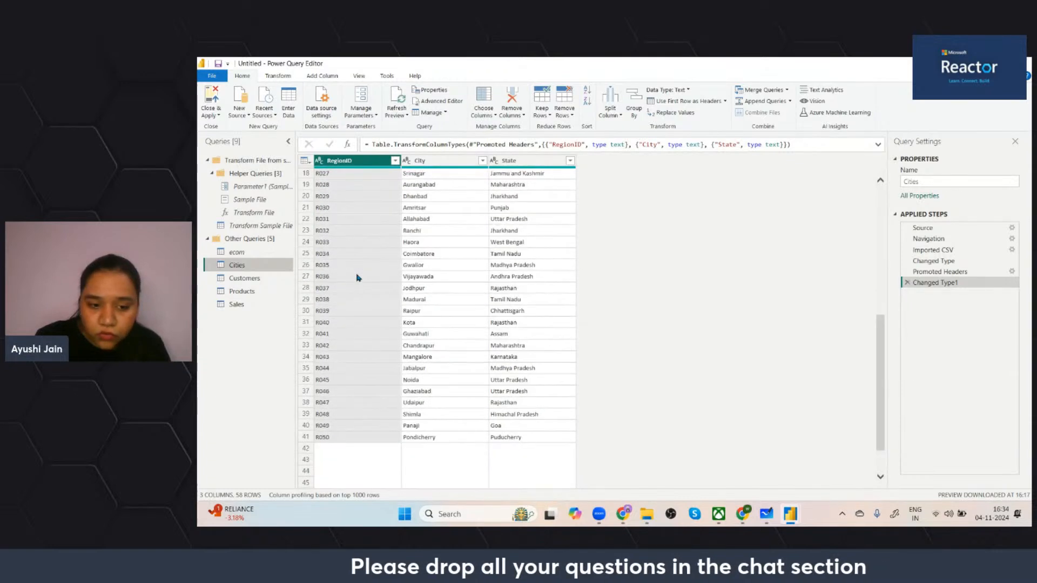
pyautogui.scroll(-5, 356, 273)
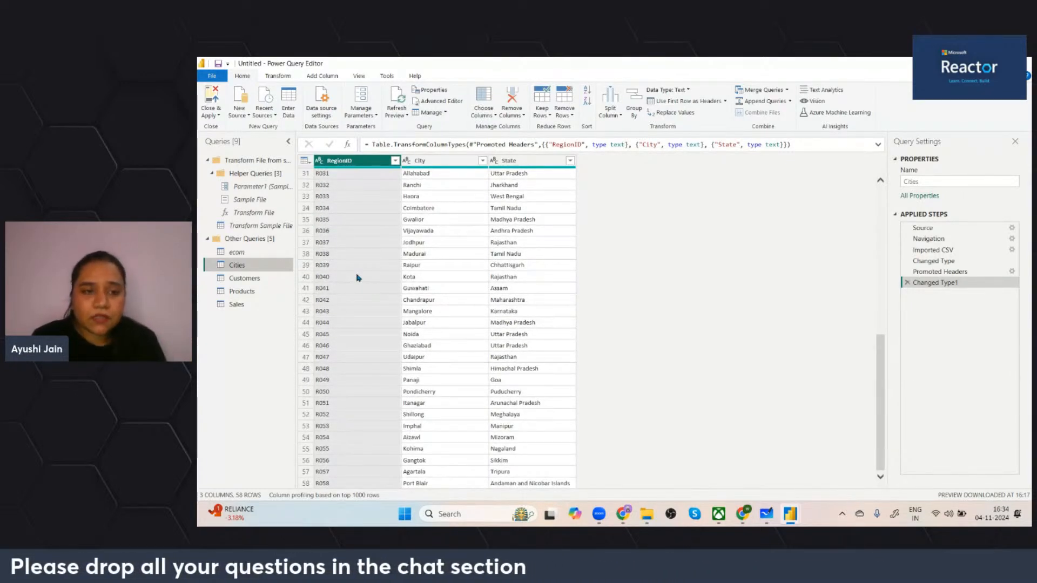
# Turn on Column quality for the data preview and inspect the quality details of RegionID, City and State in Cities.
pyautogui.click(360, 76)
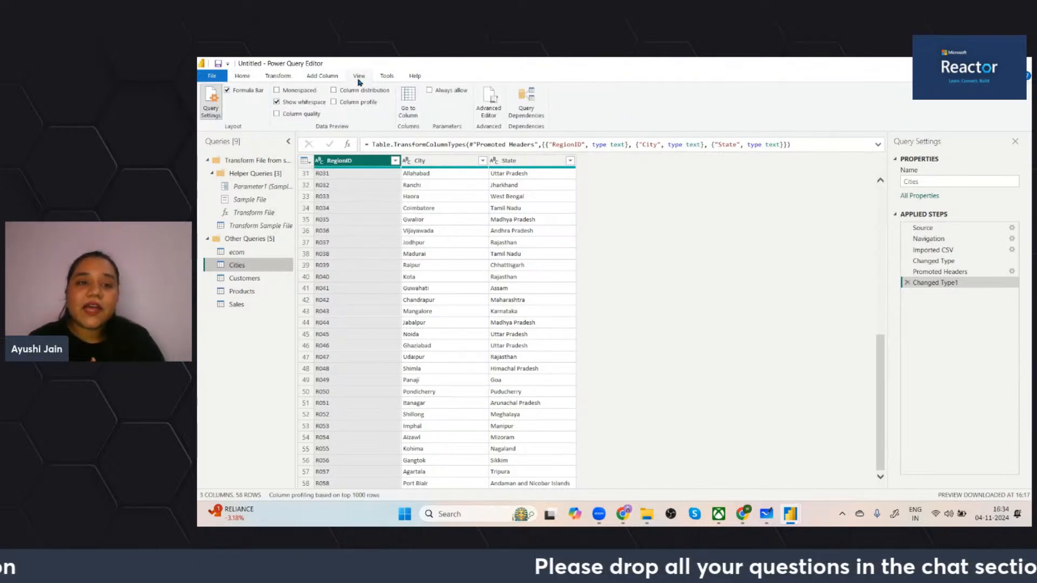
pyautogui.click(277, 114)
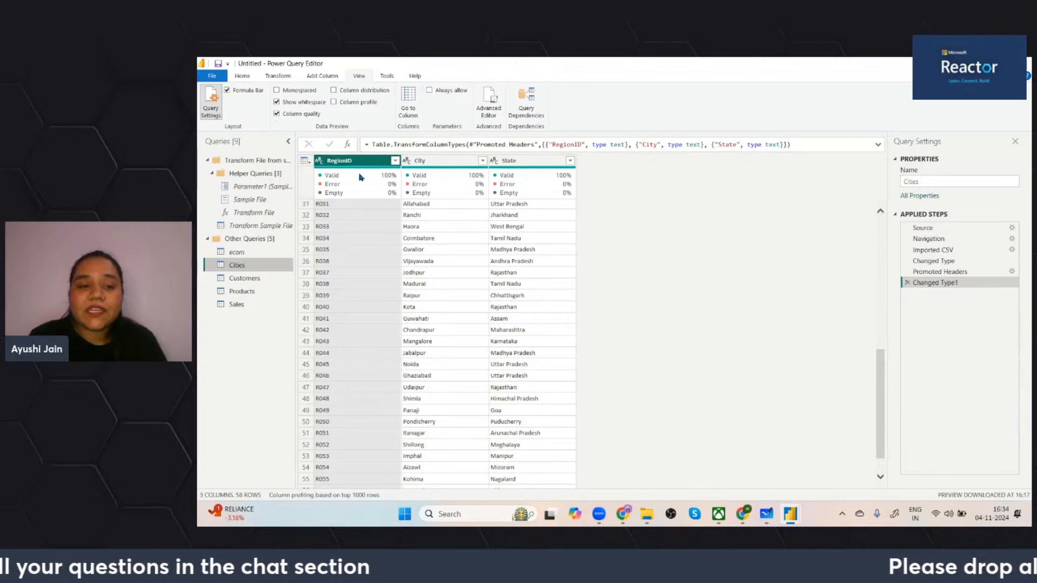
pyautogui.moveTo(352, 178)
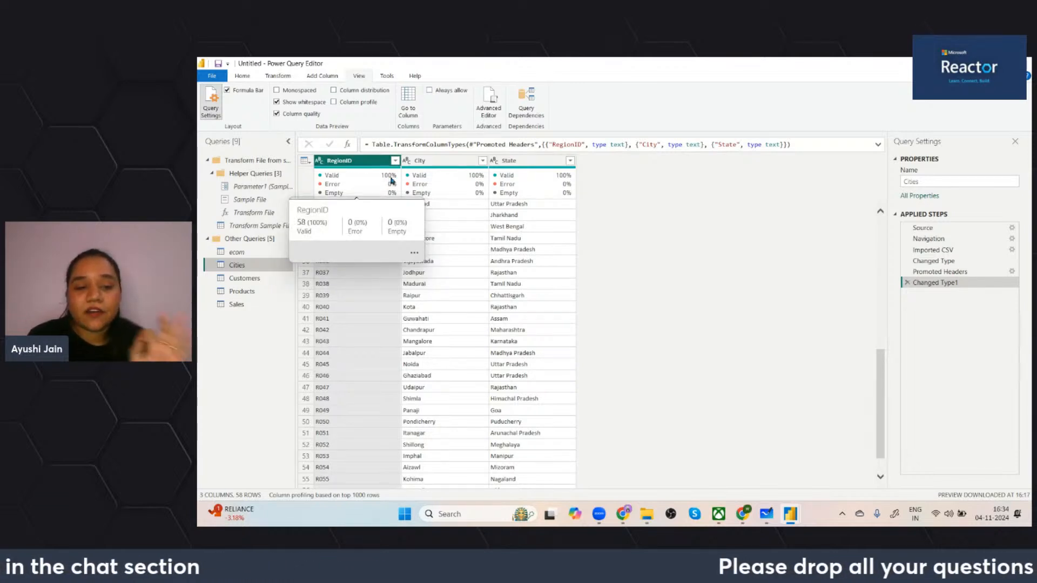
pyautogui.moveTo(409, 193)
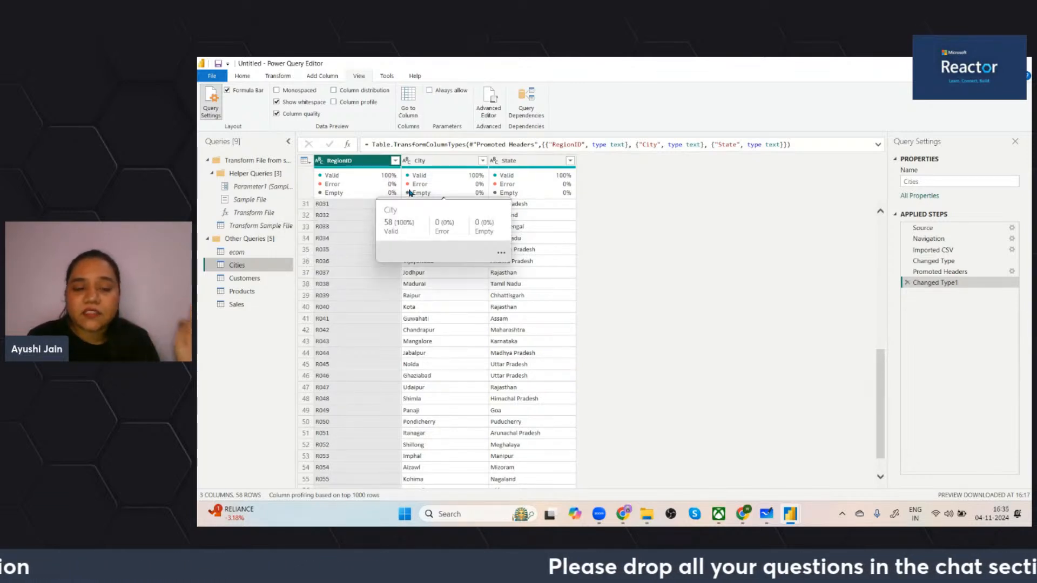
pyautogui.moveTo(499, 181)
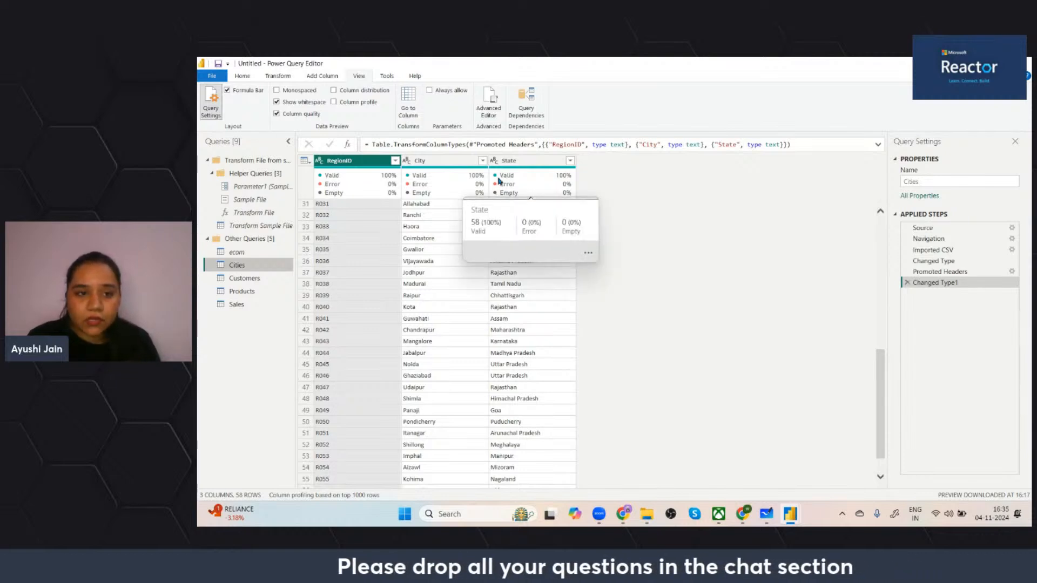
# Replace Column quality with Column distribution in the data preview and inspect the RegionID and City distribution details in Cities.
pyautogui.click(277, 114)
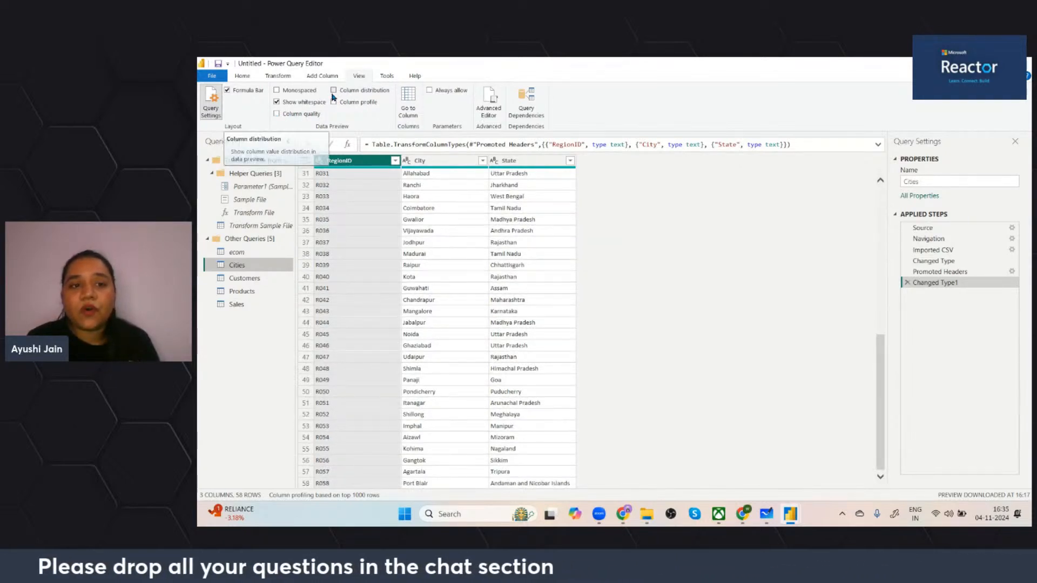
pyautogui.click(333, 91)
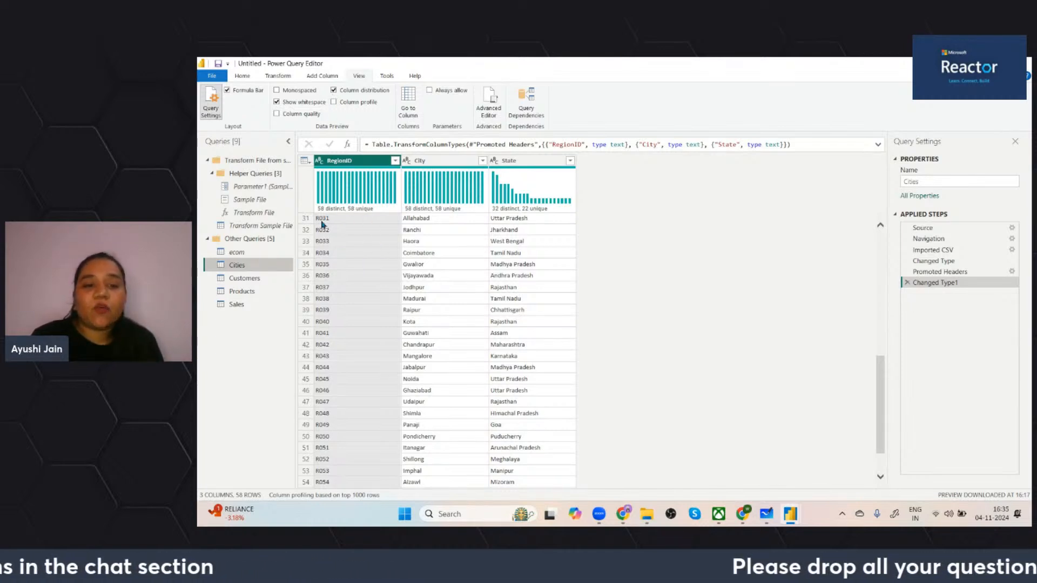
pyautogui.moveTo(372, 214)
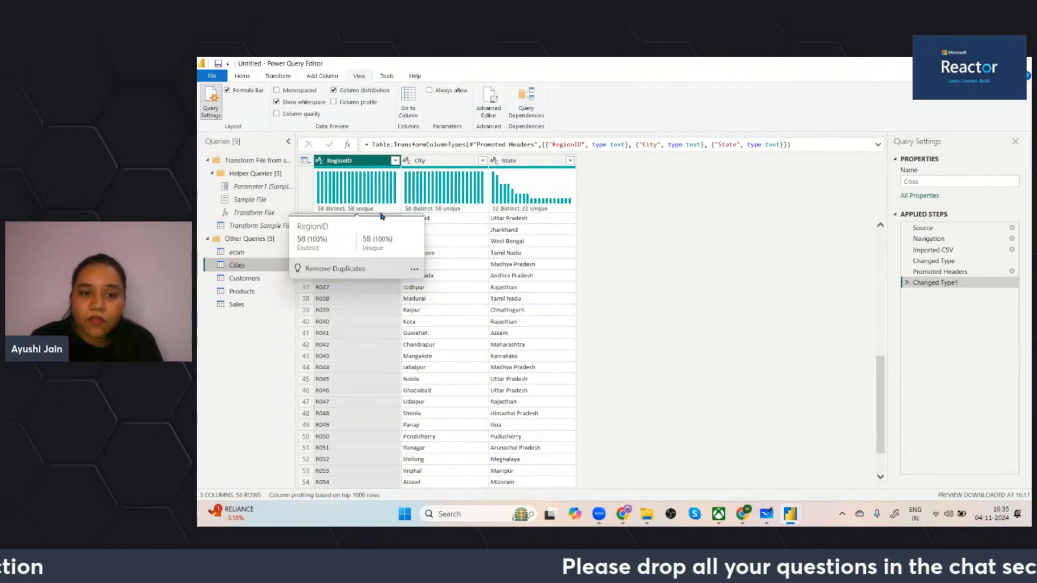
pyautogui.moveTo(415, 217)
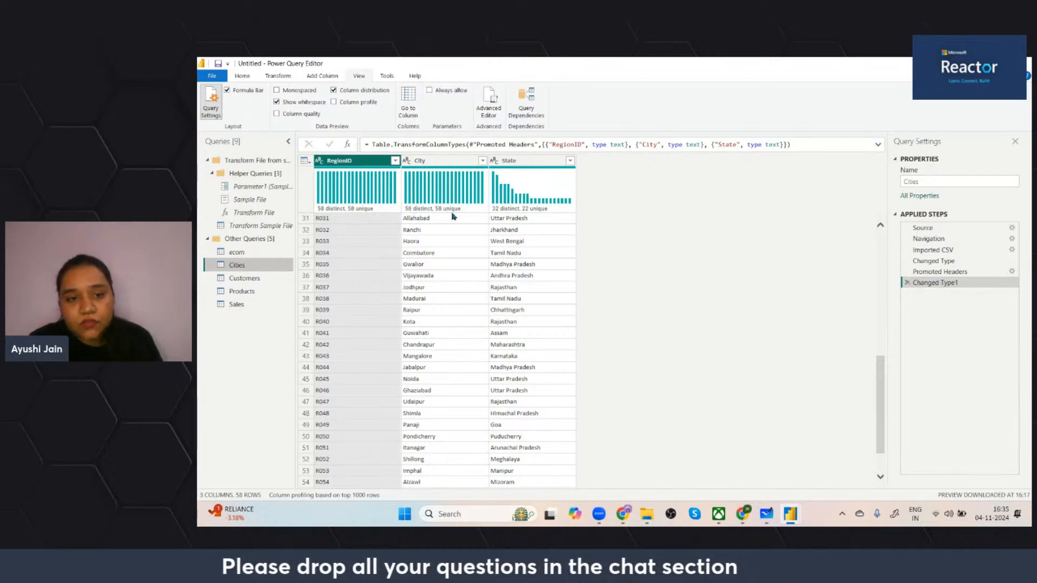
pyautogui.moveTo(452, 217)
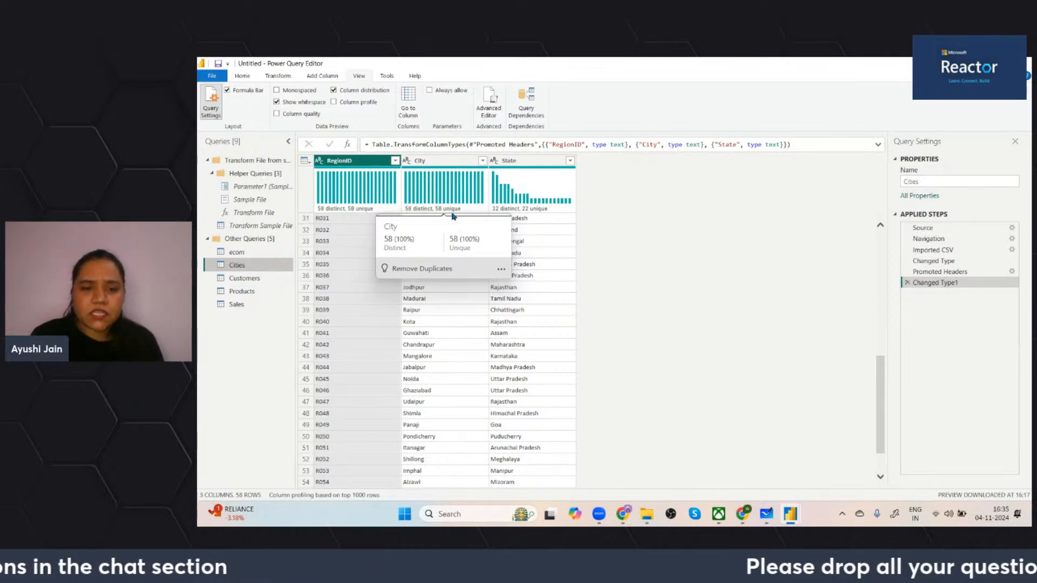
# Switch to Microsoft Whiteboard and handwrite Jaipur in an empty area below the existing sales sketch.
pyautogui.click(765, 517)
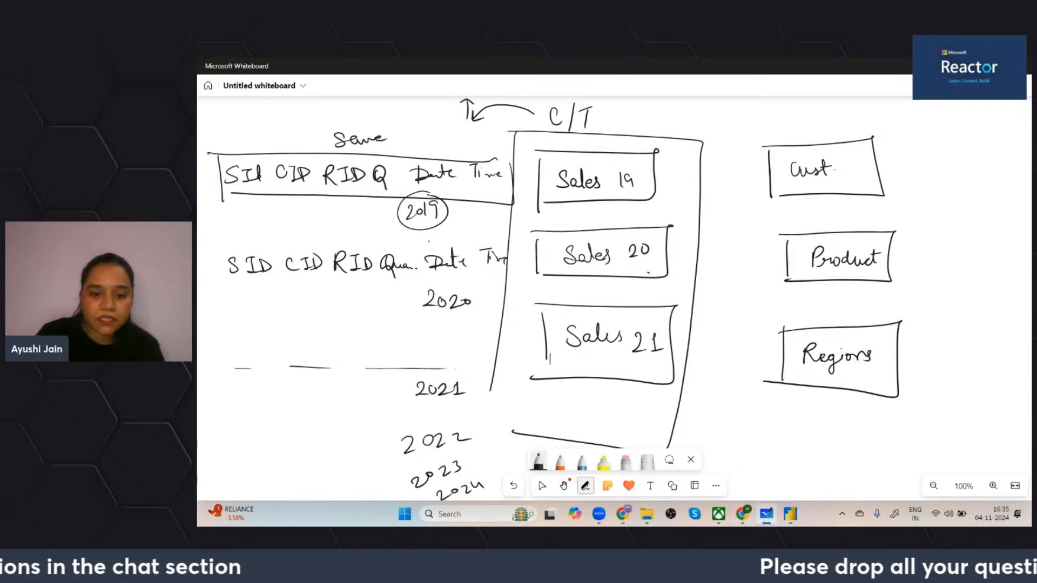
pyautogui.press('Escape')
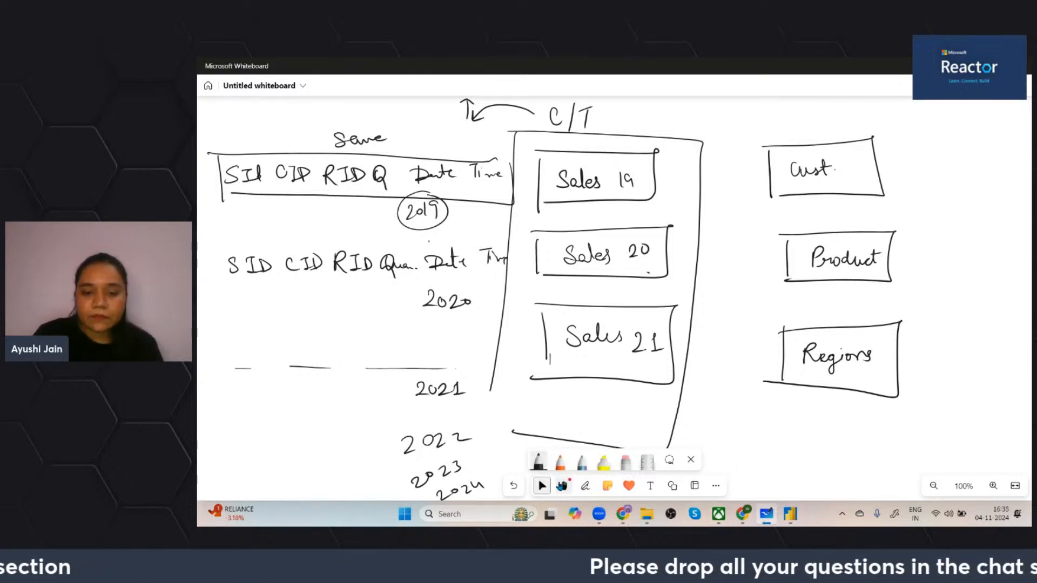
pyautogui.click(561, 485)
pyautogui.moveTo(781, 469); pyautogui.dragTo(718, 138)
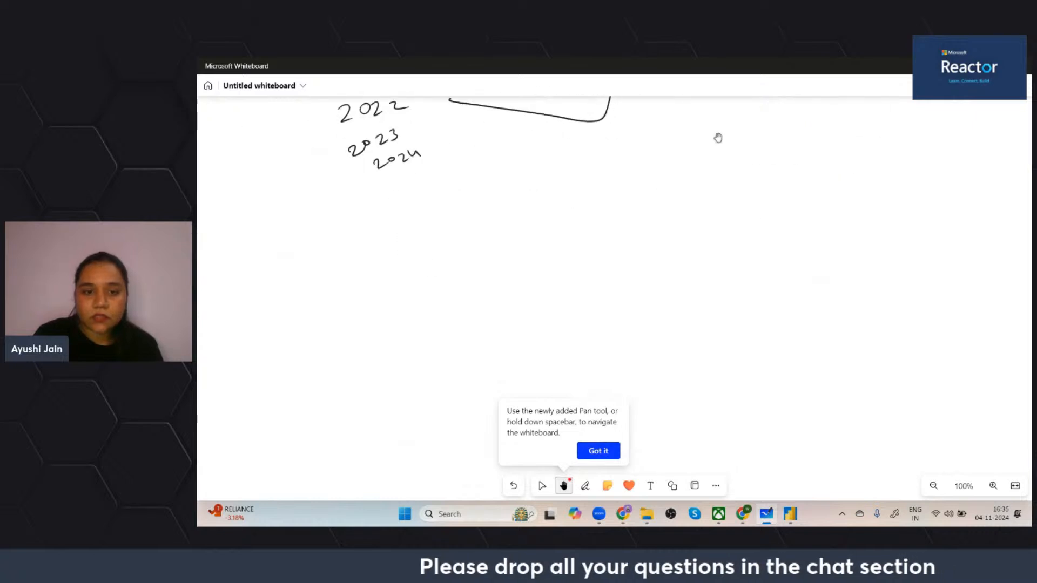
pyautogui.moveTo(697, 216); pyautogui.dragTo(690, 162)
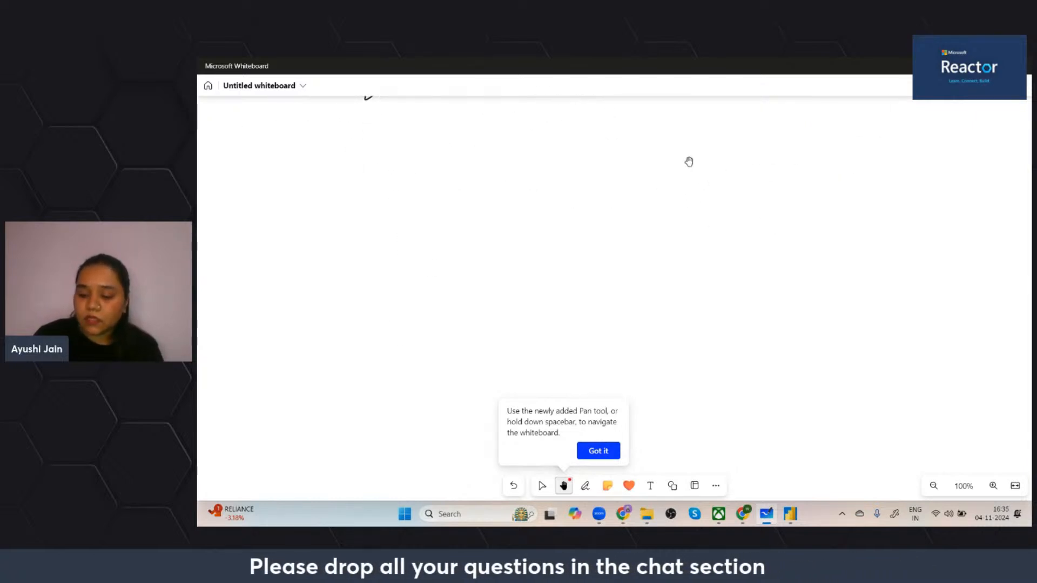
pyautogui.hotkey('alt', 'w')
pyautogui.moveTo(582, 141); pyautogui.dragTo(602, 138)
pyautogui.moveTo(593, 139); pyautogui.dragTo(586, 156)
pyautogui.moveTo(603, 148); pyautogui.dragTo(615, 166)
pyautogui.moveTo(616, 152); pyautogui.dragTo(645, 147)
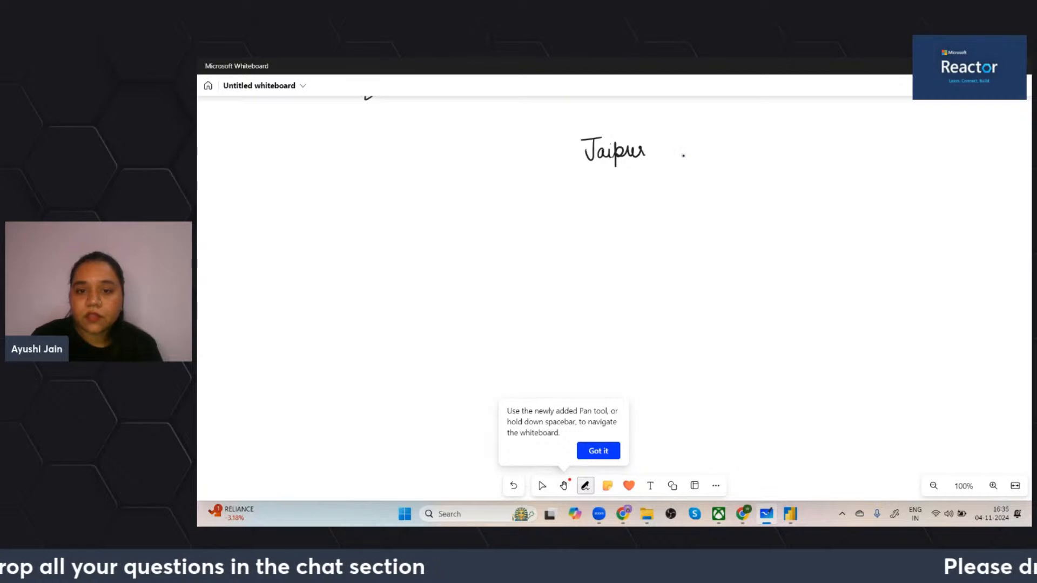
# Handwrite Delhi, Agra, Delhi, Jaipur and Udaipur as a list beneath the first Jaipur.
pyautogui.moveTo(588, 181)
pyautogui.mouseDown()
pyautogui.moveTo(590, 199)
pyautogui.moveTo(636, 196)
pyautogui.moveTo(596, 236)
pyautogui.moveTo(606, 226)
pyautogui.mouseUp()
pyautogui.moveTo(595, 222); pyautogui.dragTo(611, 221)
pyautogui.moveTo(619, 217)
pyautogui.mouseDown()
pyautogui.moveTo(615, 241)
pyautogui.moveTo(629, 216)
pyautogui.mouseUp()
pyautogui.moveTo(630, 216); pyautogui.dragTo(644, 218)
pyautogui.moveTo(594, 256)
pyautogui.mouseDown()
pyautogui.moveTo(592, 273)
pyautogui.moveTo(631, 270)
pyautogui.mouseUp()
pyautogui.moveTo(635, 262)
pyautogui.mouseDown()
pyautogui.moveTo(595, 306)
pyautogui.moveTo(626, 311)
pyautogui.moveTo(628, 326)
pyautogui.mouseUp()
pyautogui.moveTo(627, 305); pyautogui.dragTo(657, 305)
pyautogui.moveTo(602, 336); pyautogui.dragTo(613, 353)
pyautogui.moveTo(621, 343); pyautogui.dragTo(627, 352)
pyautogui.moveTo(632, 343); pyautogui.dragTo(639, 351)
pyautogui.moveTo(639, 343); pyautogui.dragTo(644, 351)
pyautogui.moveTo(643, 351)
pyautogui.mouseDown()
pyautogui.moveTo(643, 366)
pyautogui.moveTo(654, 352)
pyautogui.mouseUp()
pyautogui.moveTo(650, 342); pyautogui.dragTo(670, 353)
pyautogui.moveTo(669, 344); pyautogui.dragTo(676, 345)
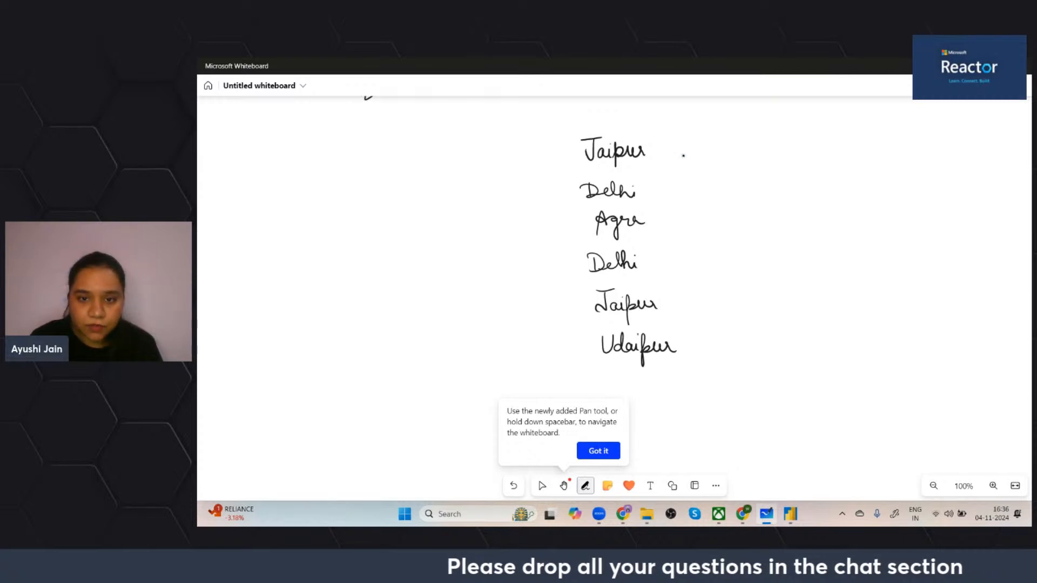
# Handwrite the headings Distinct and Unique beside the city list and put 4 under Distinct.
pyautogui.moveTo(778, 181)
pyautogui.mouseDown()
pyautogui.moveTo(778, 200)
pyautogui.moveTo(835, 178)
pyautogui.mouseUp()
pyautogui.moveTo(907, 177)
pyautogui.mouseDown()
pyautogui.moveTo(912, 192)
pyautogui.moveTo(942, 190)
pyautogui.moveTo(952, 207)
pyautogui.moveTo(974, 186)
pyautogui.mouseUp()
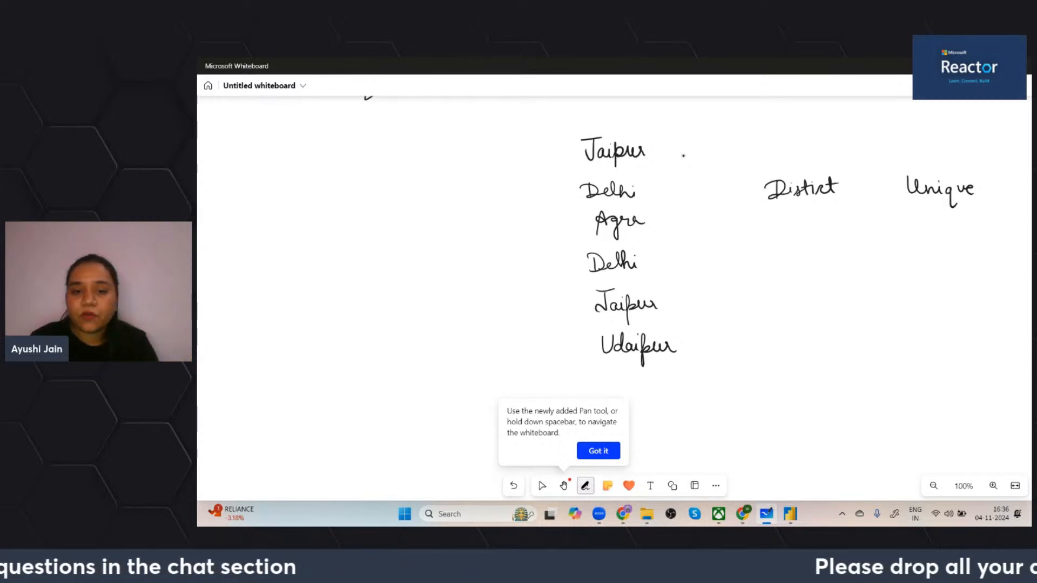
pyautogui.moveTo(788, 219)
pyautogui.mouseDown()
pyautogui.moveTo(782, 227)
pyautogui.moveTo(798, 229)
pyautogui.mouseUp()
pyautogui.moveTo(793, 219); pyautogui.dragTo(792, 237)
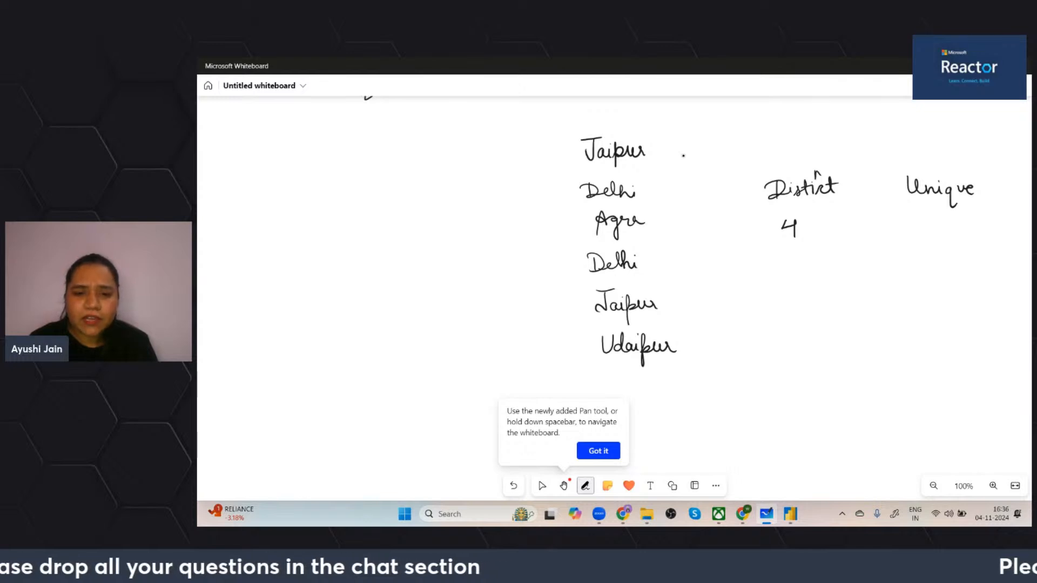
# Draw boxes around Agra and Udaipur, add a tick beside each, and write an underlined 2 under Unique.
pyautogui.moveTo(576, 214)
pyautogui.mouseDown()
pyautogui.moveTo(577, 241)
pyautogui.moveTo(657, 231)
pyautogui.mouseUp()
pyautogui.moveTo(575, 241)
pyautogui.mouseDown()
pyautogui.moveTo(656, 231)
pyautogui.moveTo(699, 201)
pyautogui.mouseUp()
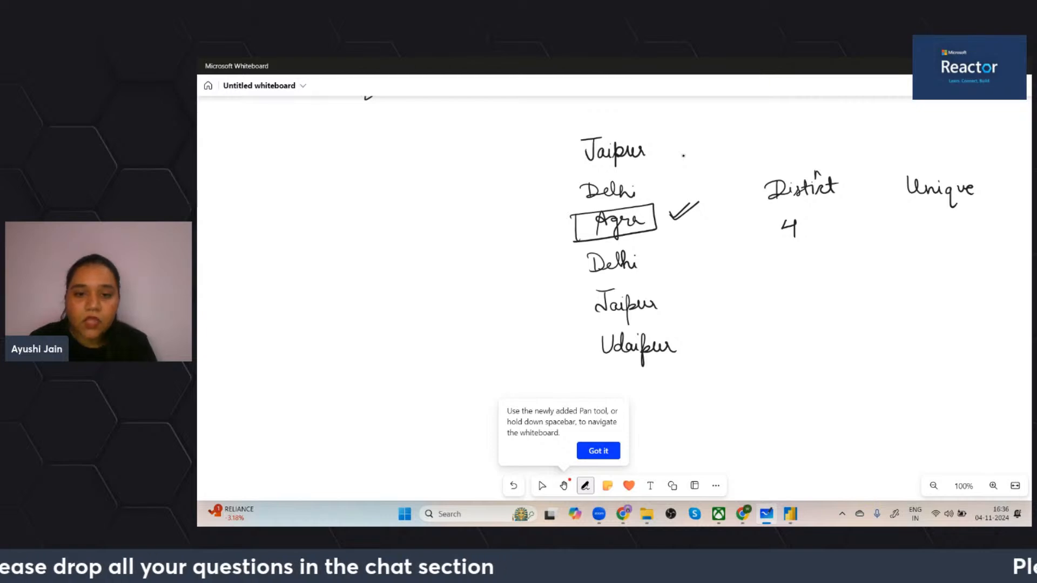
pyautogui.moveTo(590, 340)
pyautogui.mouseDown()
pyautogui.moveTo(593, 374)
pyautogui.moveTo(696, 356)
pyautogui.moveTo(605, 372)
pyautogui.mouseUp()
pyautogui.moveTo(707, 342); pyautogui.dragTo(724, 334)
pyautogui.moveTo(700, 346); pyautogui.dragTo(732, 334)
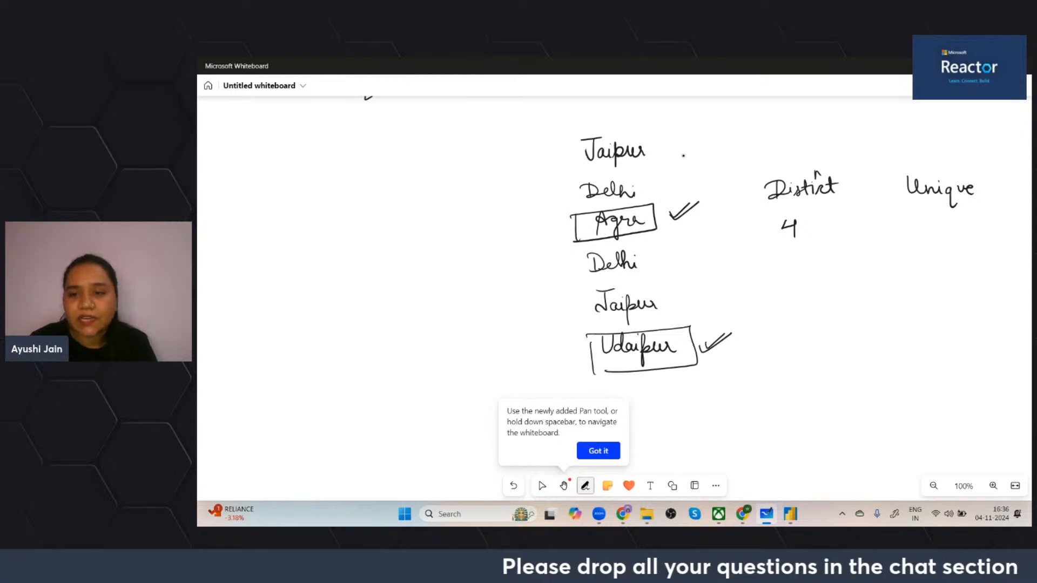
pyautogui.moveTo(919, 213); pyautogui.dragTo(942, 227)
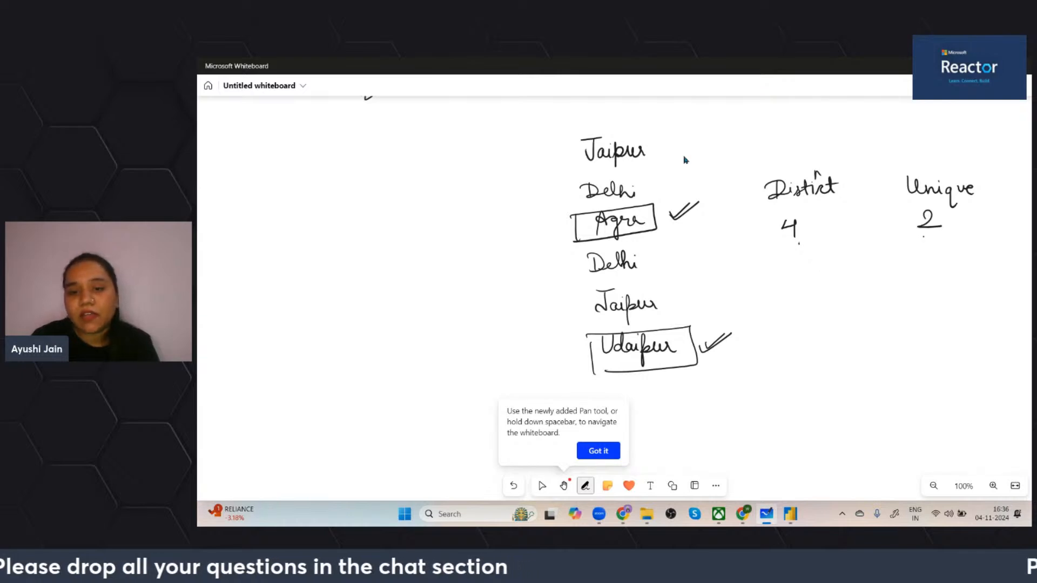
pyautogui.click(992, 251)
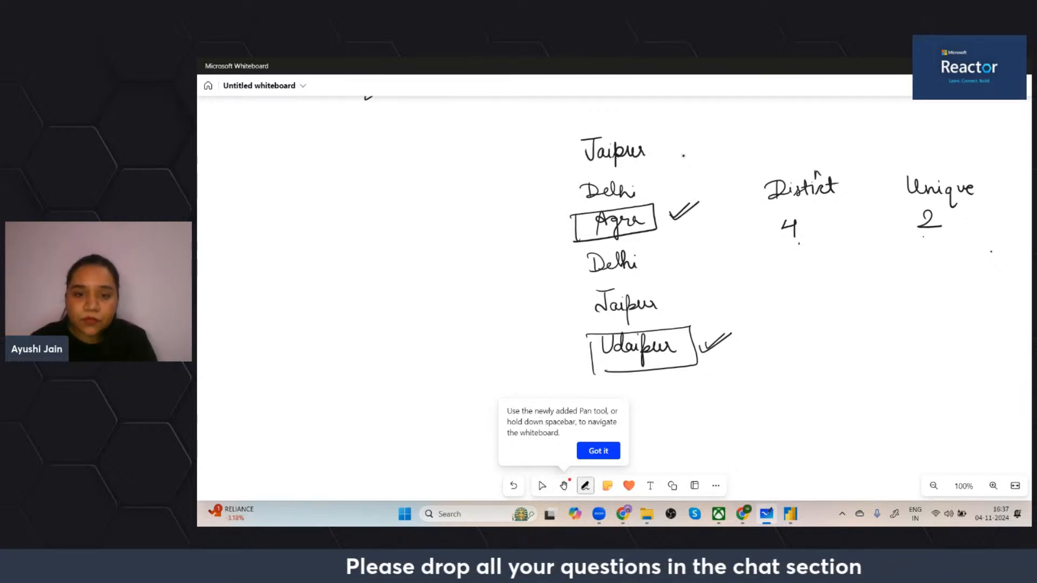
# Erase the upper Delhi and the lower Jaipur from the list, and write 4 under both Distinct and Unique.
pyautogui.moveTo(610, 183)
pyautogui.mouseDown()
pyautogui.moveTo(585, 198)
pyautogui.moveTo(593, 186)
pyautogui.mouseUp()
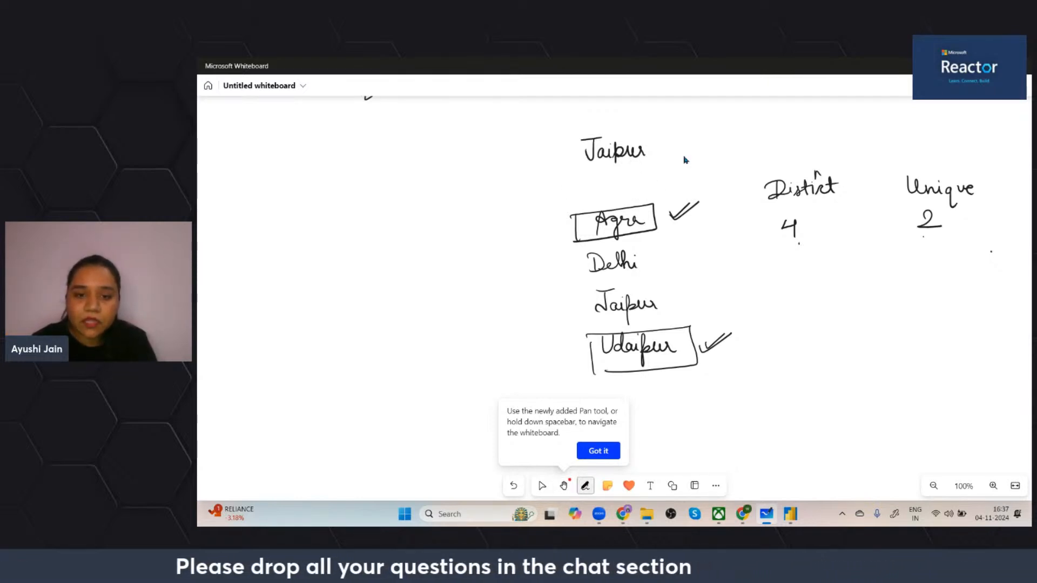
pyautogui.moveTo(611, 311)
pyautogui.mouseDown()
pyautogui.moveTo(649, 307)
pyautogui.moveTo(601, 305)
pyautogui.moveTo(605, 293)
pyautogui.moveTo(628, 322)
pyautogui.mouseUp()
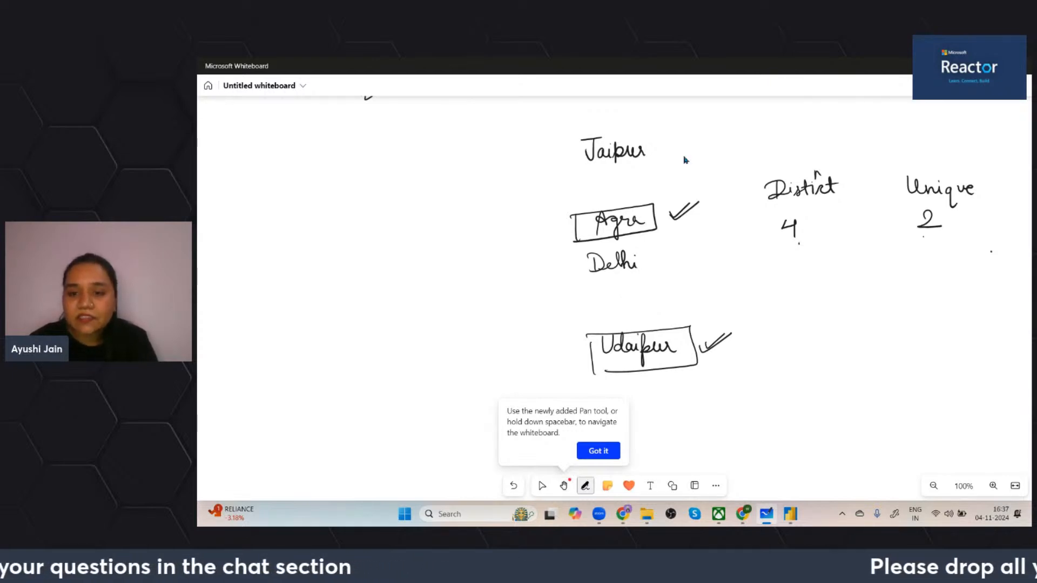
pyautogui.moveTo(793, 256); pyautogui.dragTo(800, 269)
pyautogui.moveTo(804, 259); pyautogui.dragTo(807, 280)
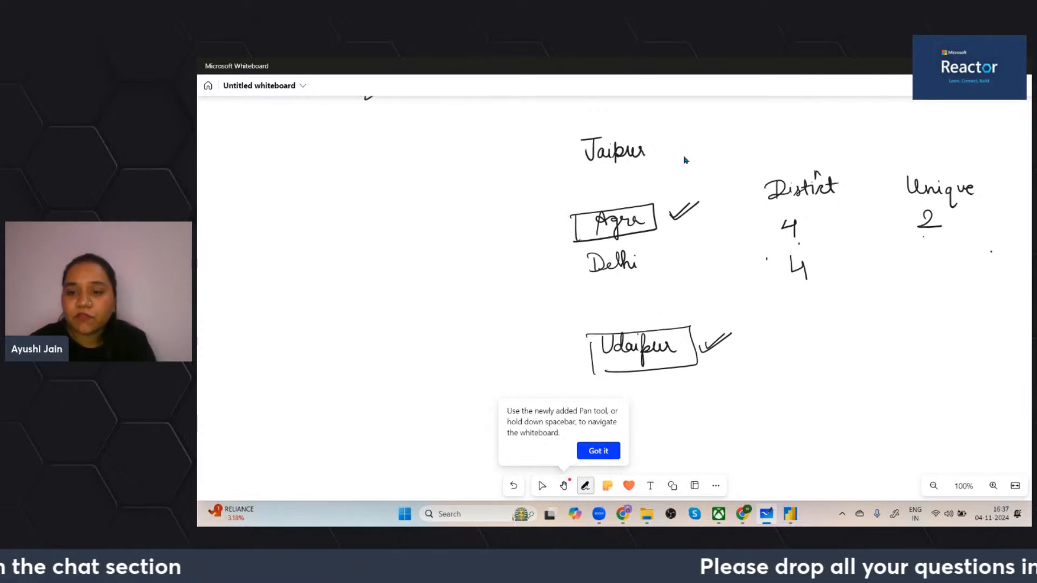
pyautogui.moveTo(931, 264); pyautogui.dragTo(944, 281)
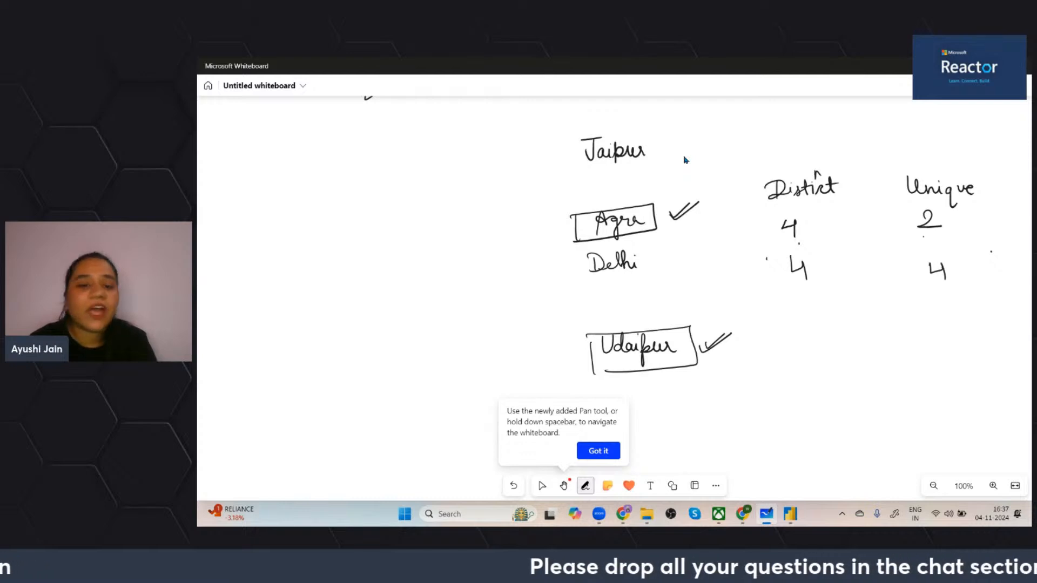
pyautogui.press('space')
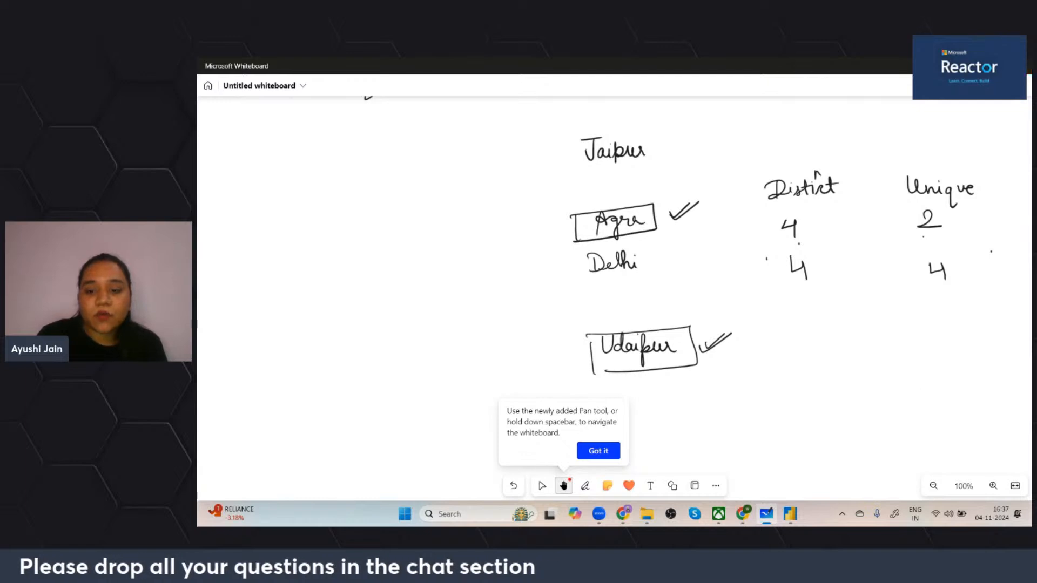
# Return to Power Query Editor and compare the distinct and unique details of RegionID, City and State in Cities.
pyautogui.moveTo(789, 515)
pyautogui.click(848, 465)
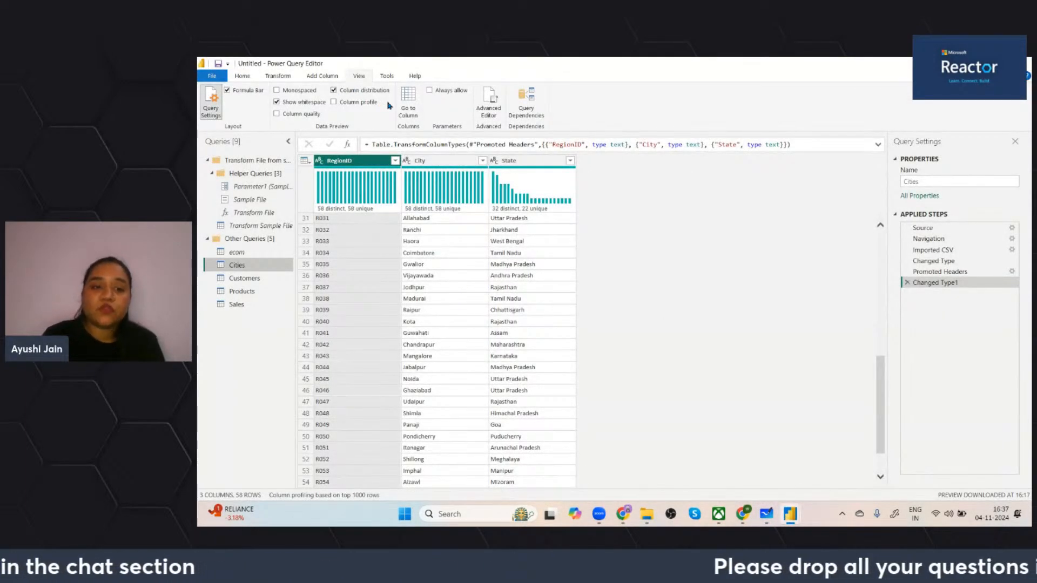
pyautogui.moveTo(366, 214)
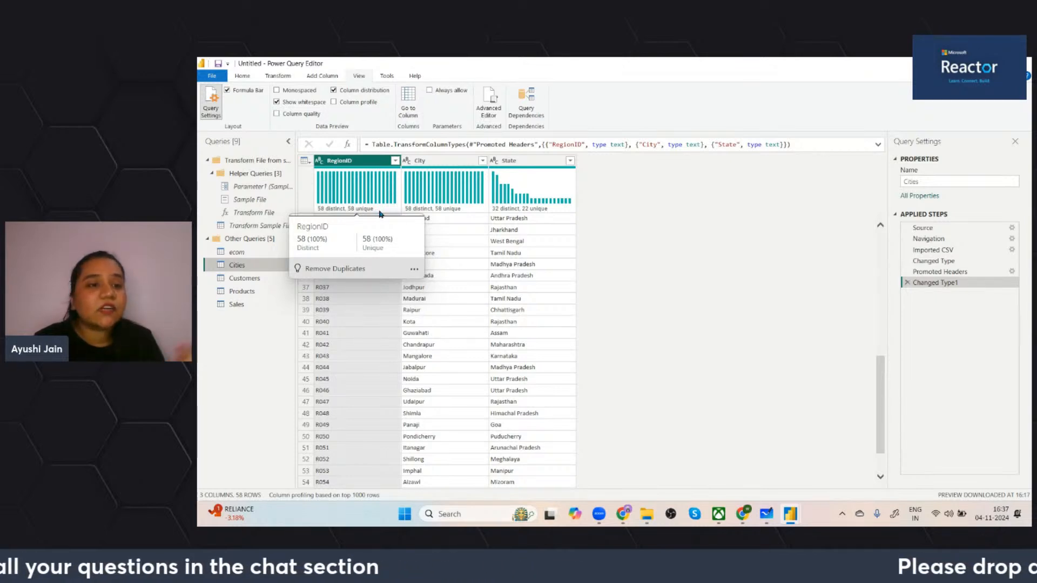
pyautogui.moveTo(430, 201)
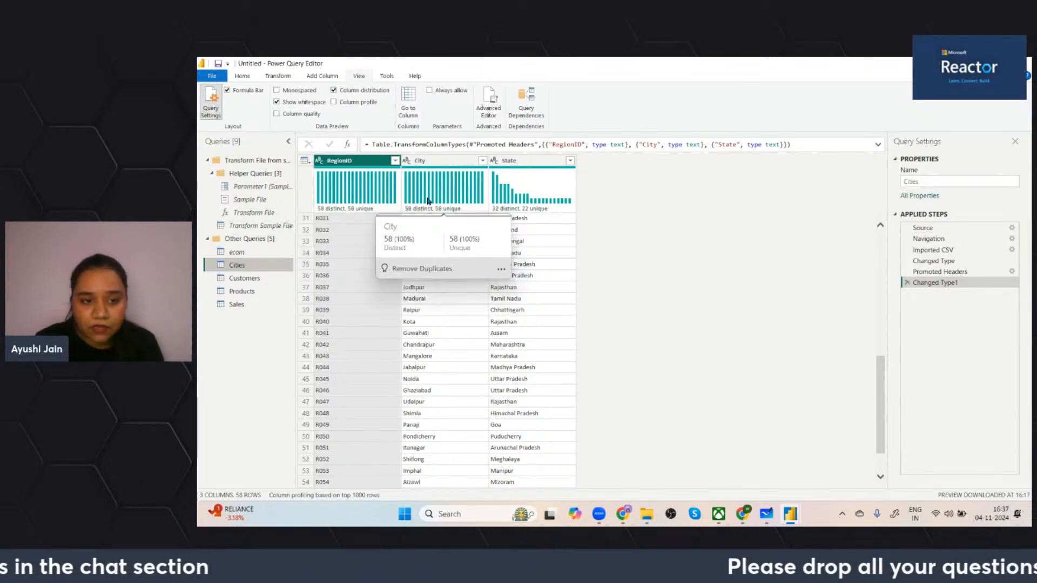
pyautogui.moveTo(518, 191)
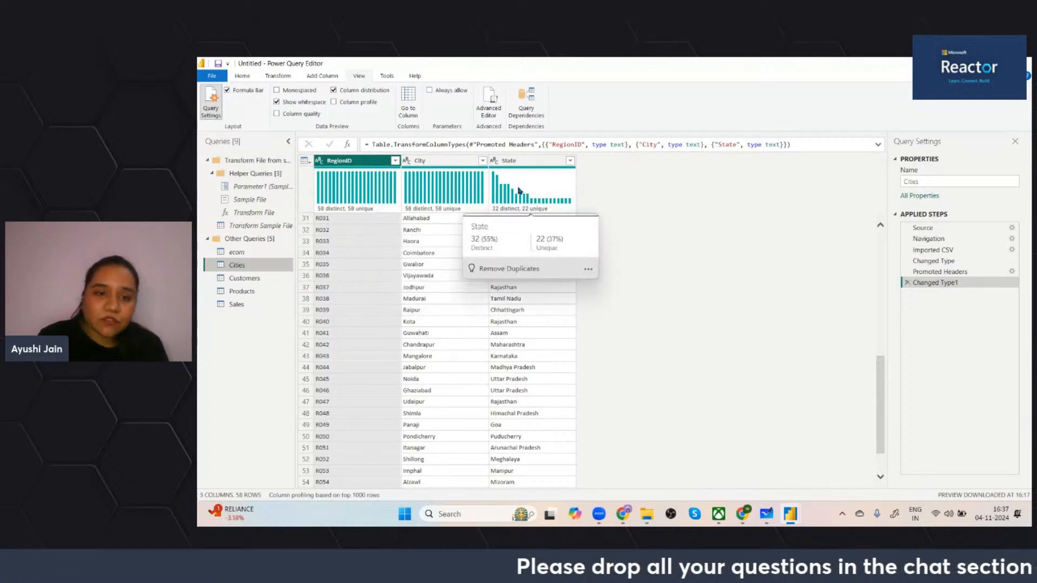
# Remove the duplicate rows from the Customers query based on CustomerID.
pyautogui.click(265, 281)
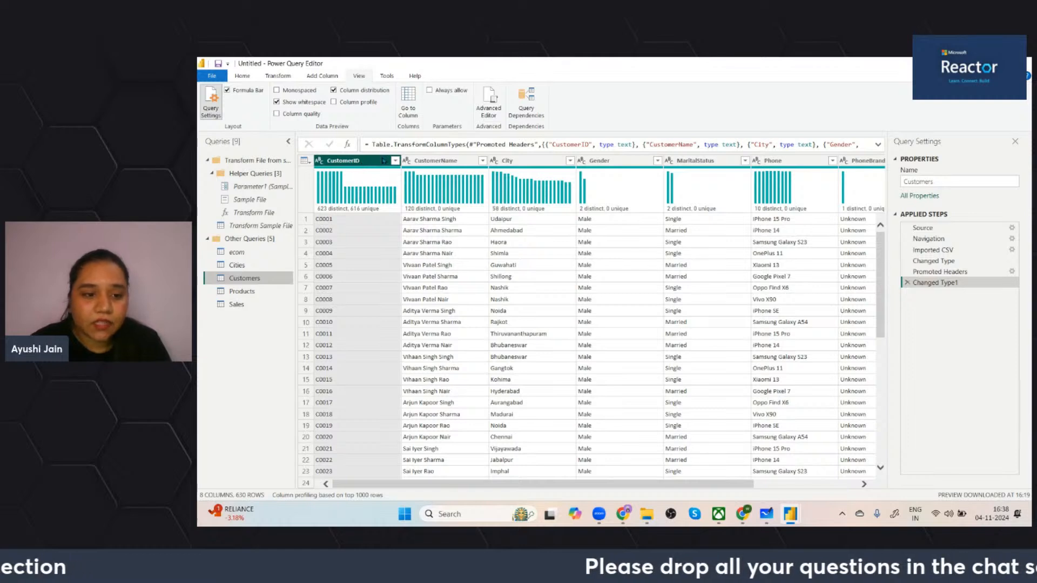
pyautogui.scroll(-1, 364, 374)
pyautogui.scroll(1, 364, 375)
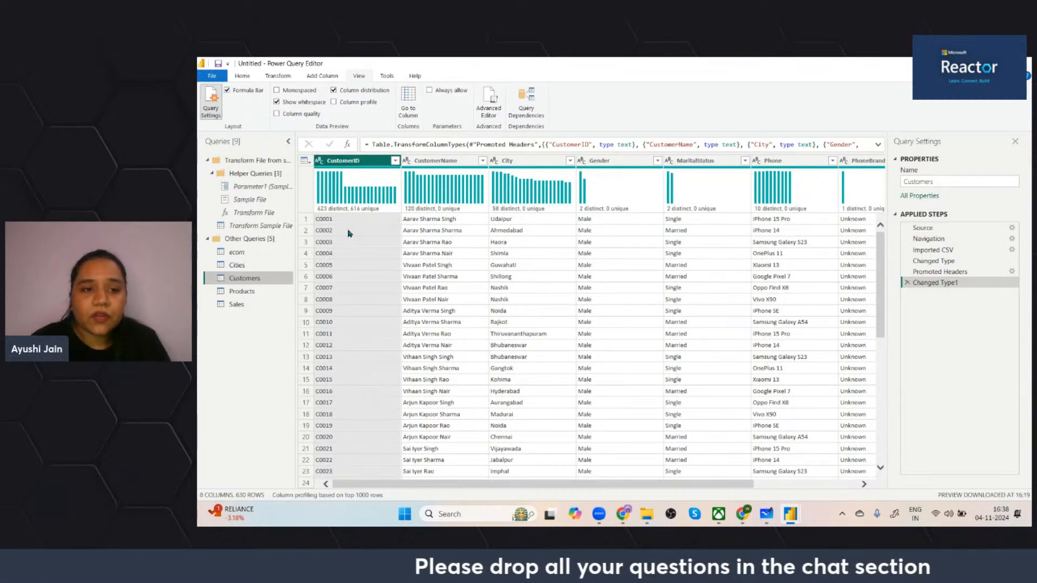
pyautogui.rightClick(359, 161)
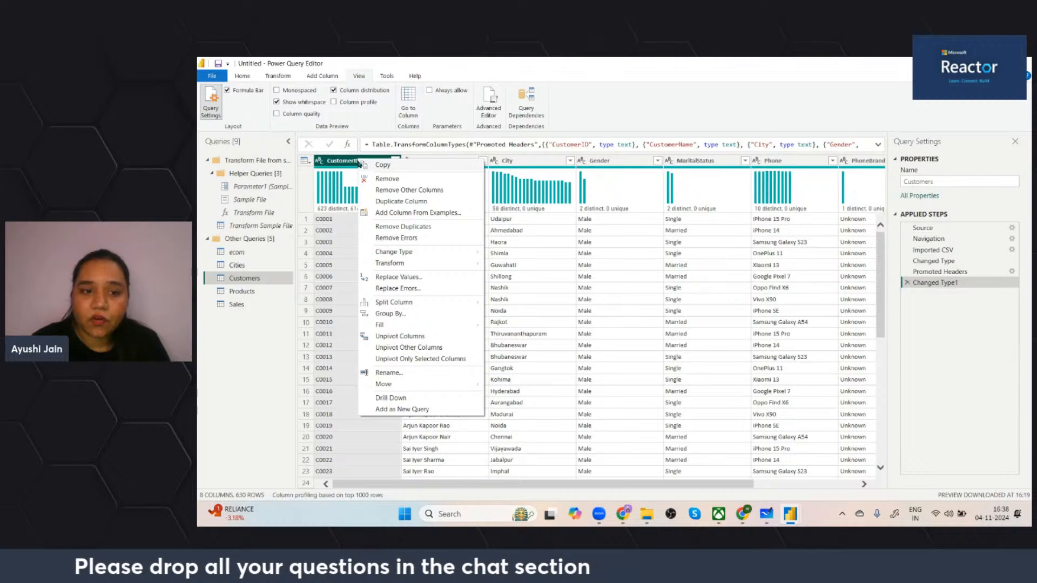
pyautogui.click(412, 228)
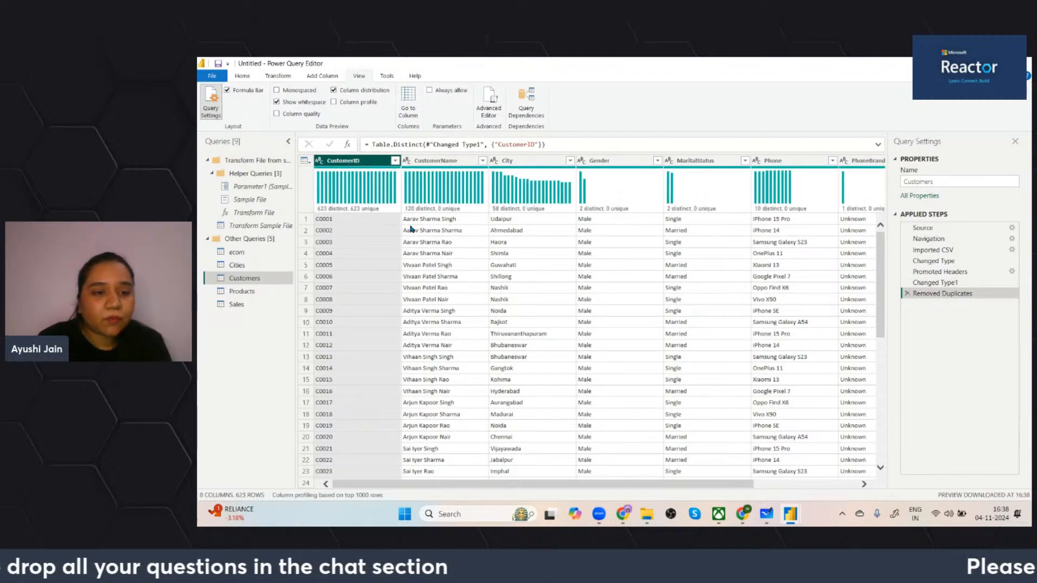
# Examine the value distributions of the Customers columns from CustomerID and CustomerName across to OperatingSystem.
pyautogui.moveTo(321, 212)
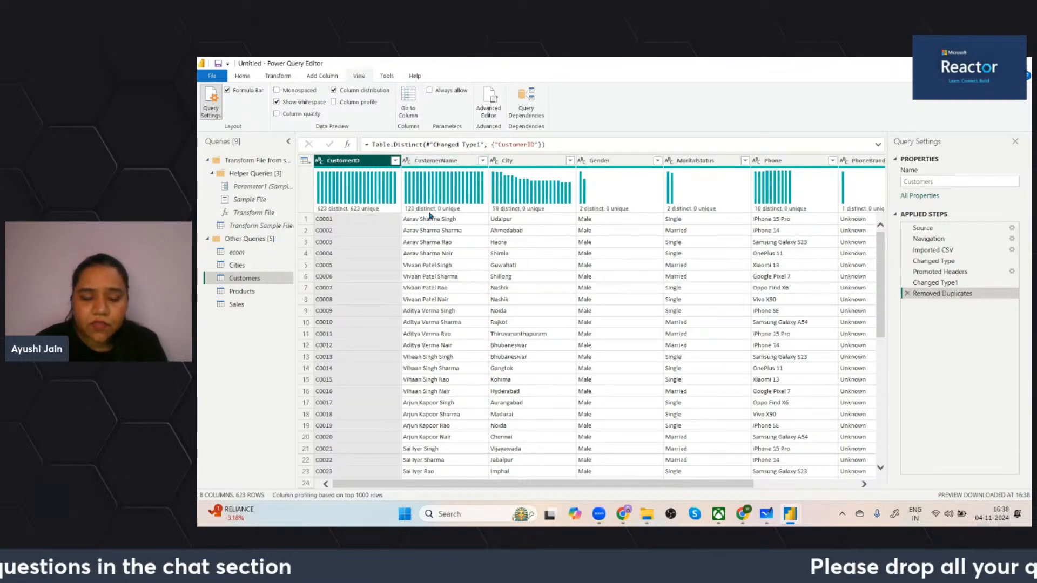
pyautogui.moveTo(435, 214)
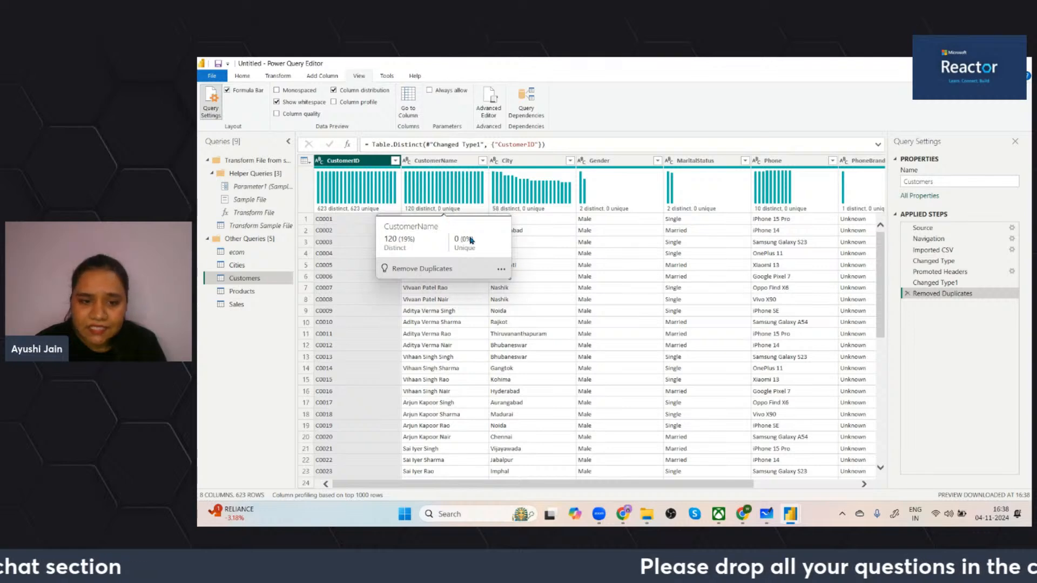
pyautogui.click(534, 161)
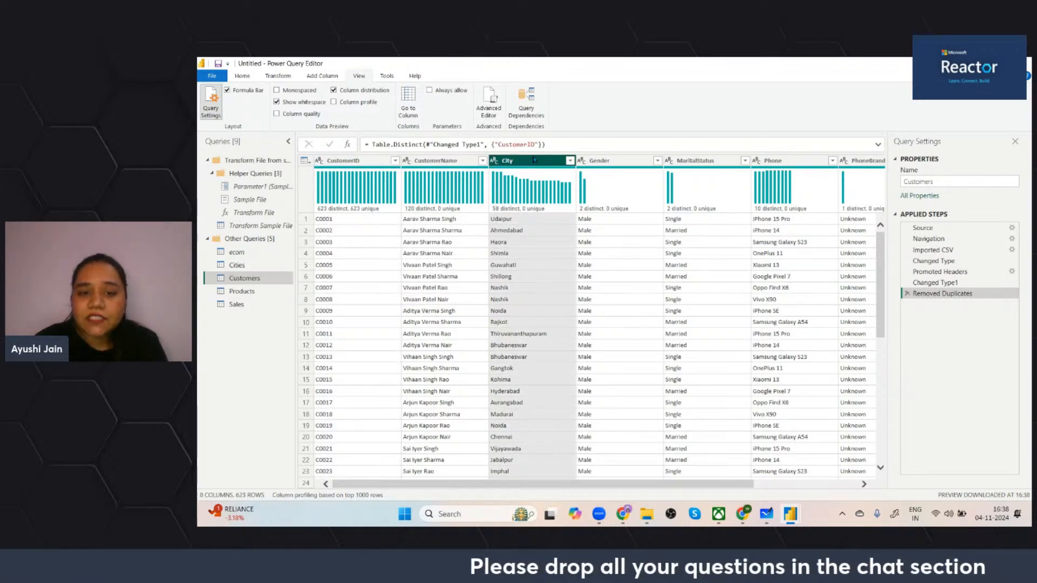
pyautogui.hscroll(2, 529, 278)
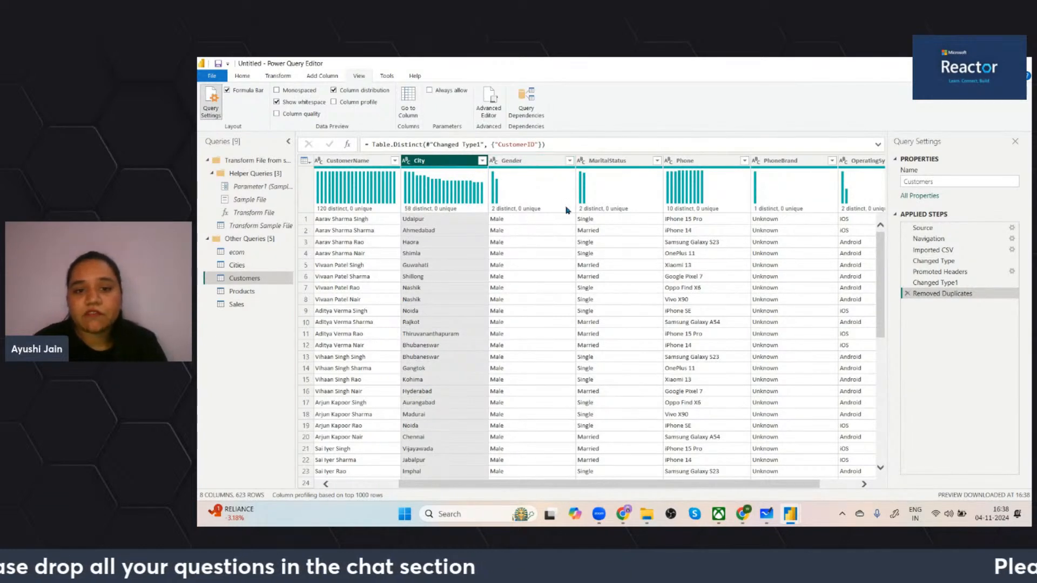
pyautogui.hscroll(1, 652, 246)
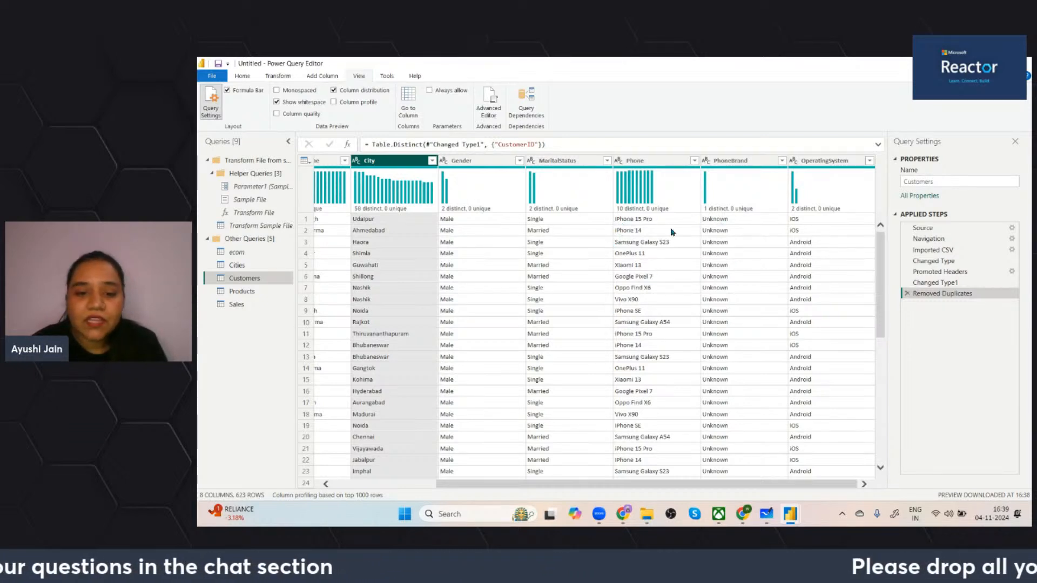
# Examine the phone models in the Phone column of Customers and compare them with the PhoneBrand column.
pyautogui.click(630, 243)
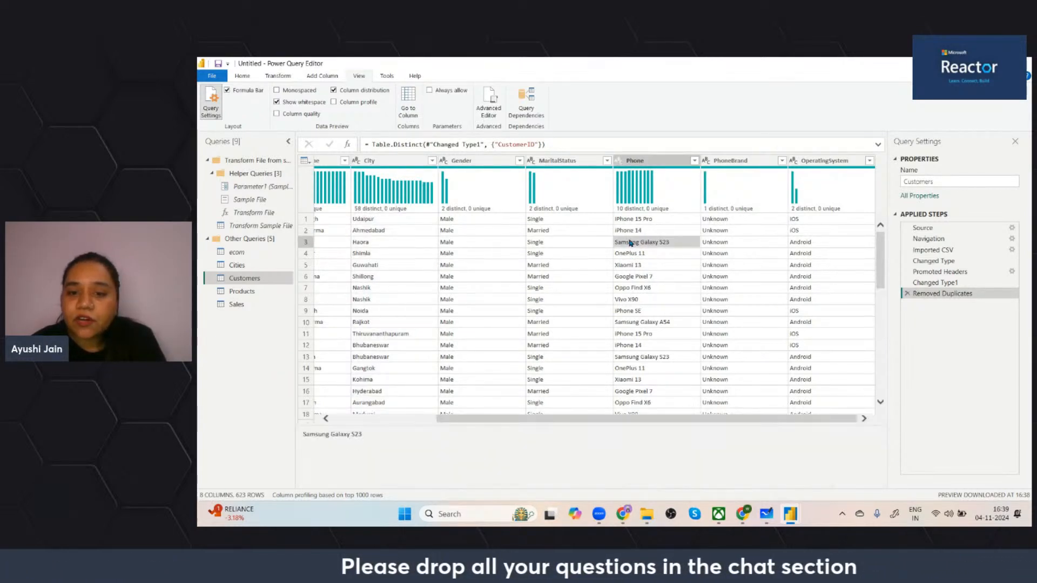
pyautogui.click(630, 254)
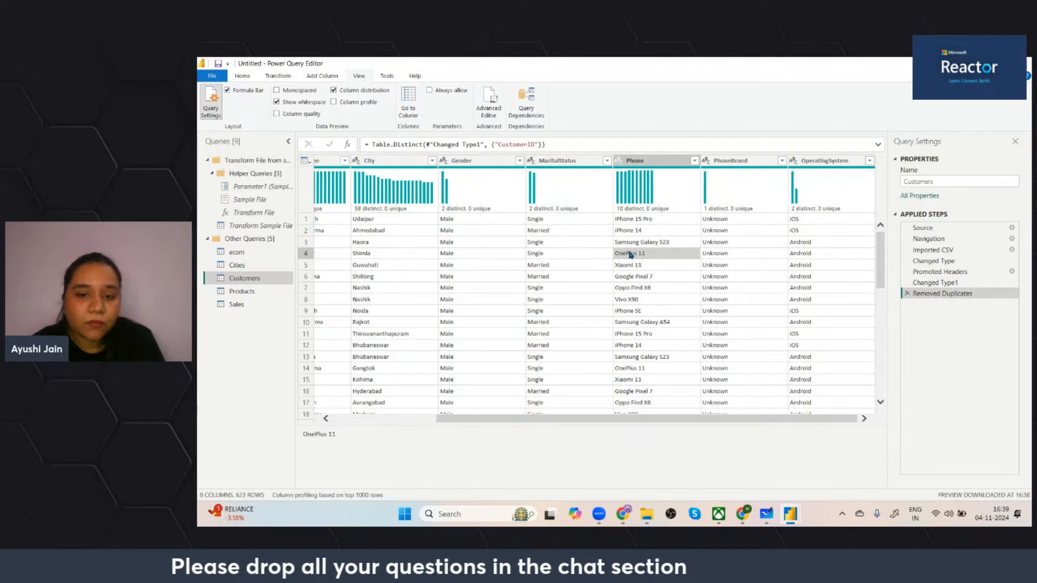
pyautogui.click(629, 278)
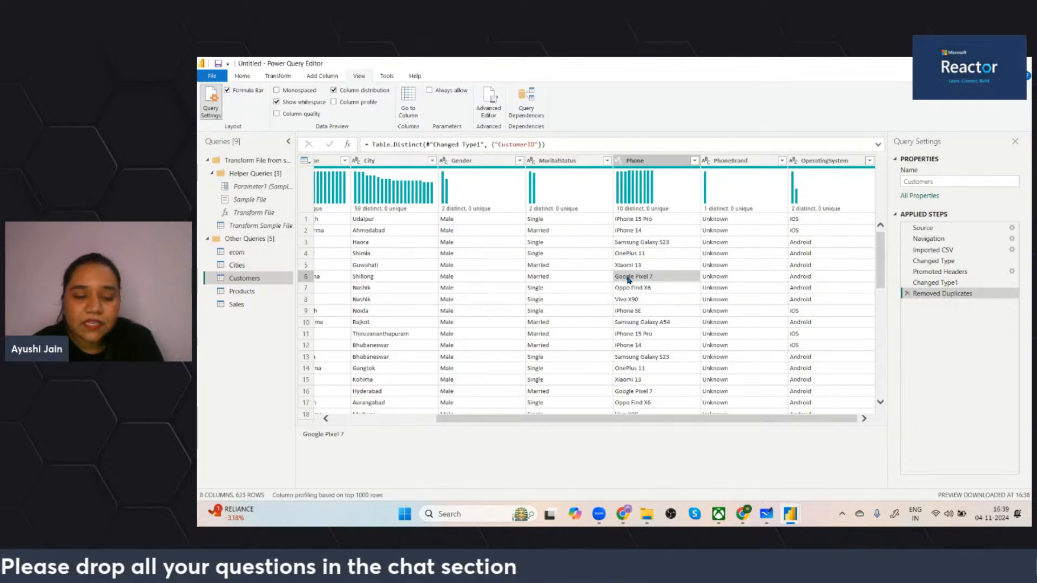
pyautogui.click(631, 291)
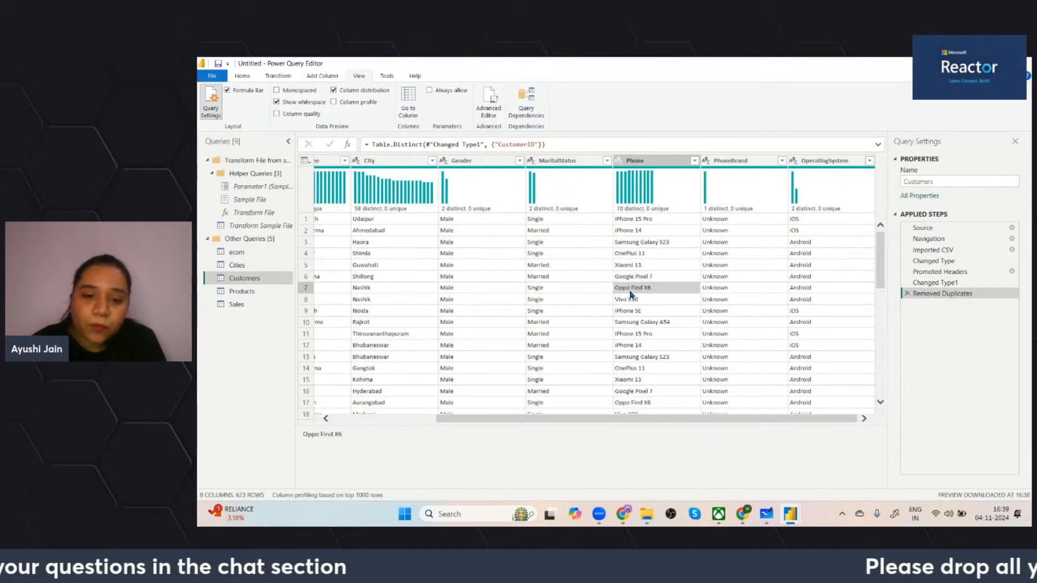
pyautogui.click(631, 300)
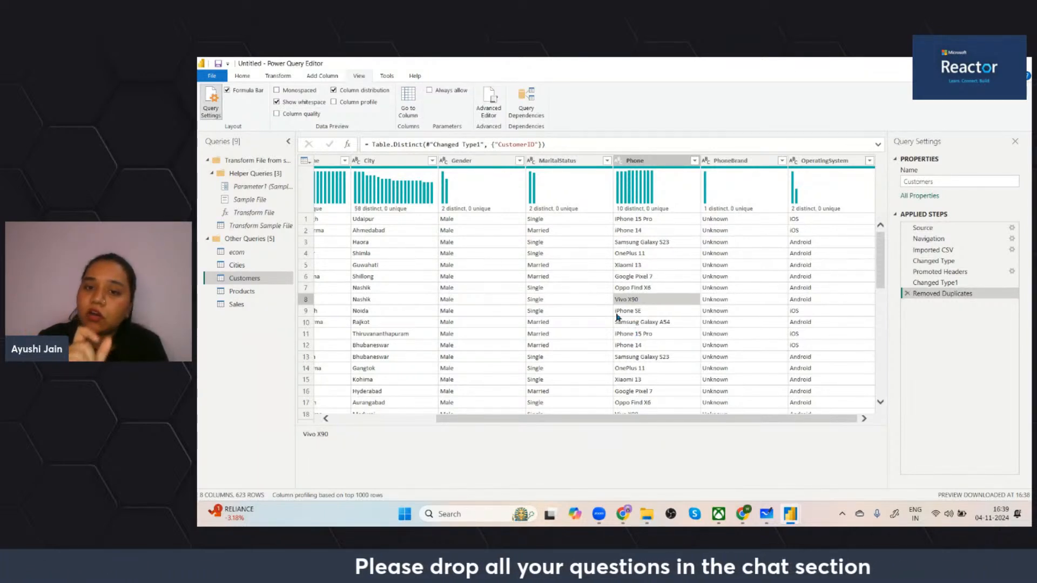
pyautogui.click(731, 160)
pyautogui.click(666, 171)
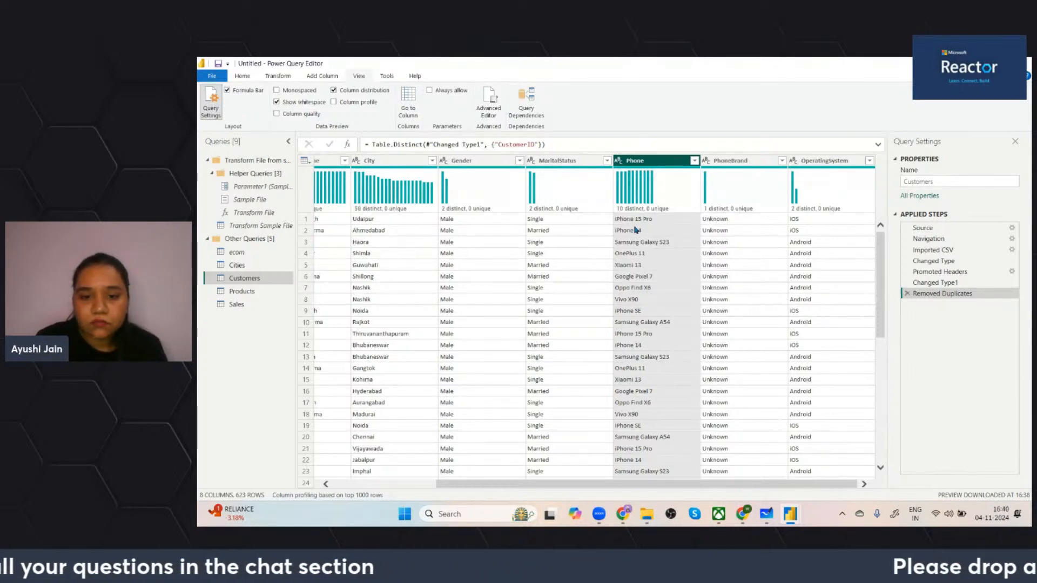
pyautogui.moveTo(623, 514)
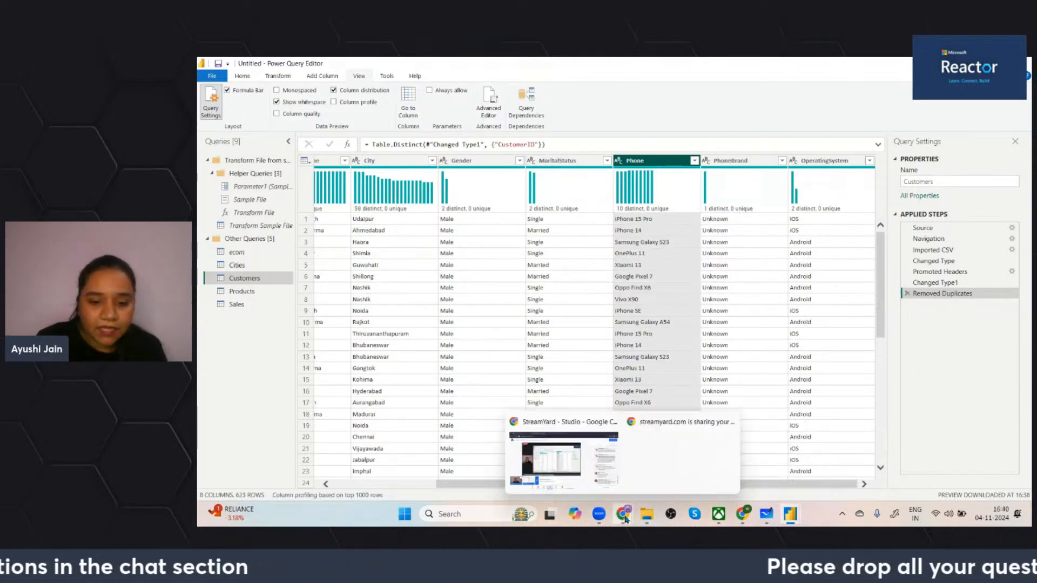
pyautogui.click(592, 474)
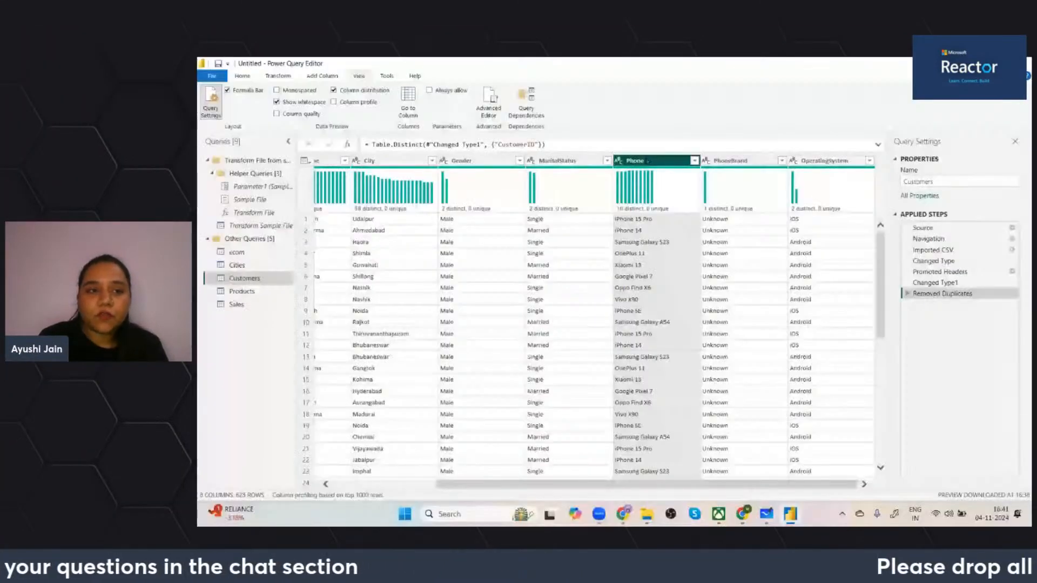
pyautogui.click(277, 76)
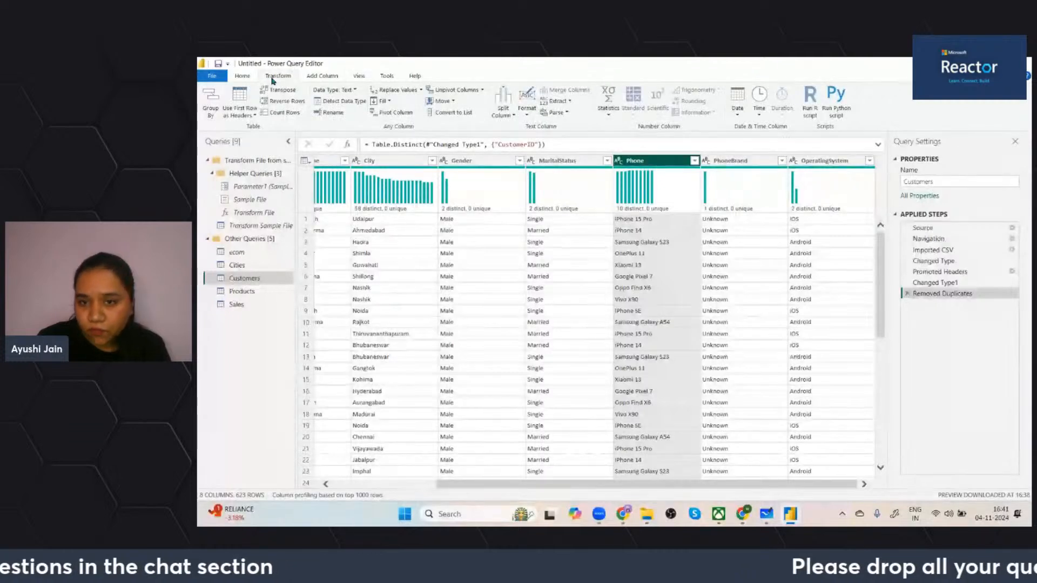
pyautogui.click(317, 76)
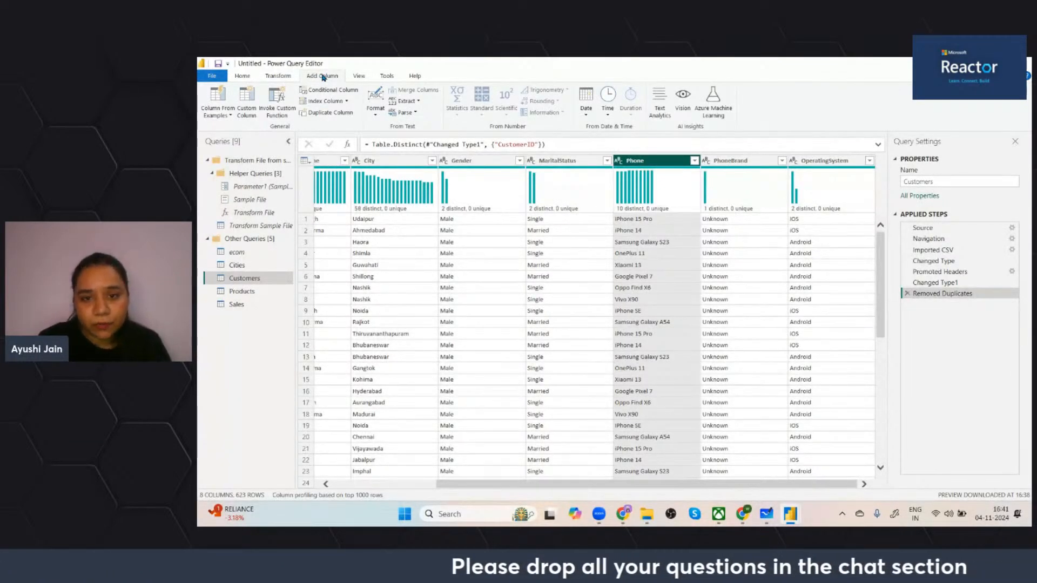
pyautogui.click(283, 76)
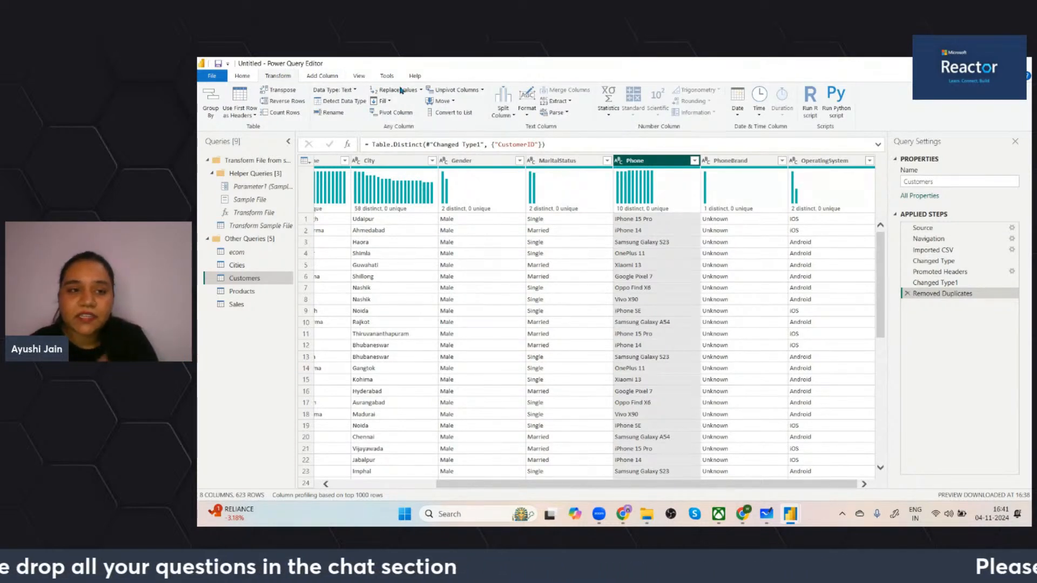
pyautogui.click(331, 76)
pyautogui.click(276, 77)
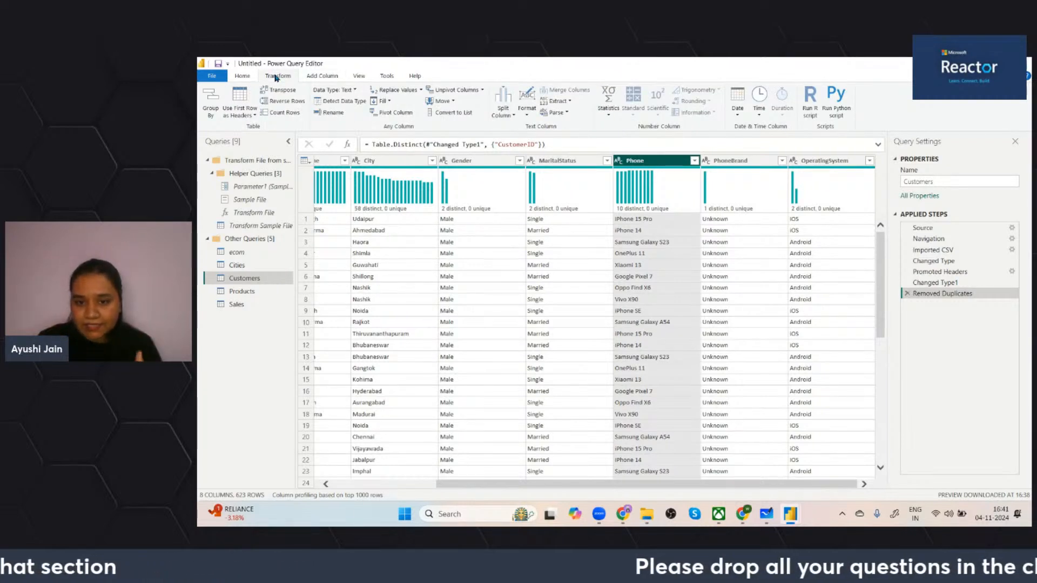
pyautogui.click(331, 77)
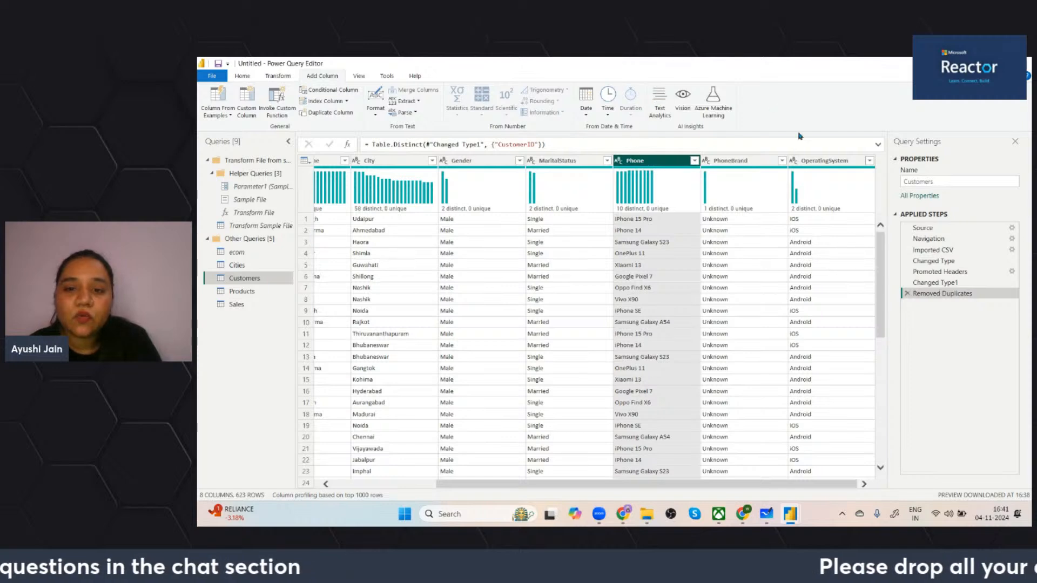
# Remove the PhoneBrand column from the Customers query.
pyautogui.click(742, 169)
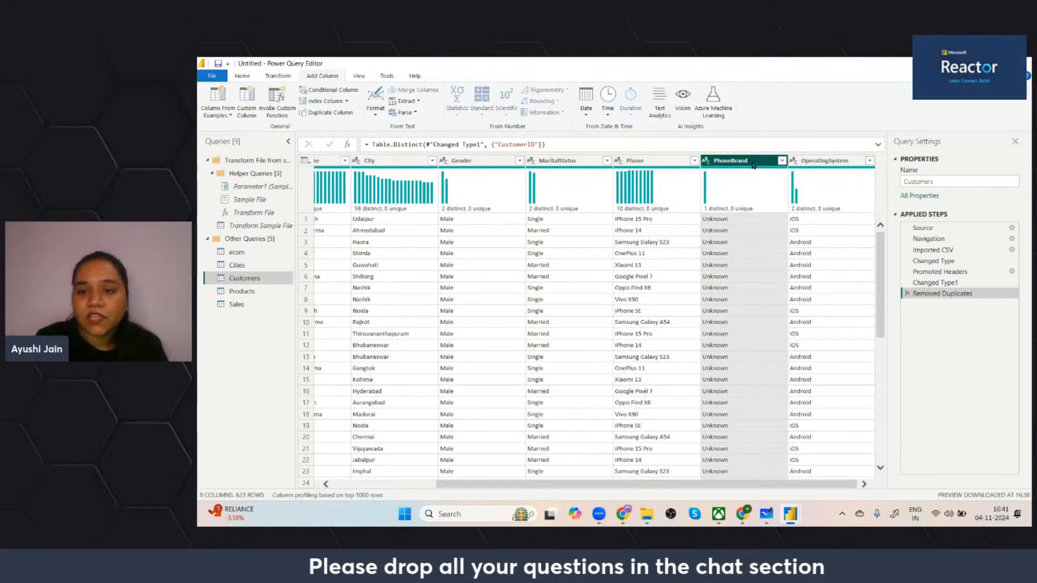
pyautogui.rightClick(754, 165)
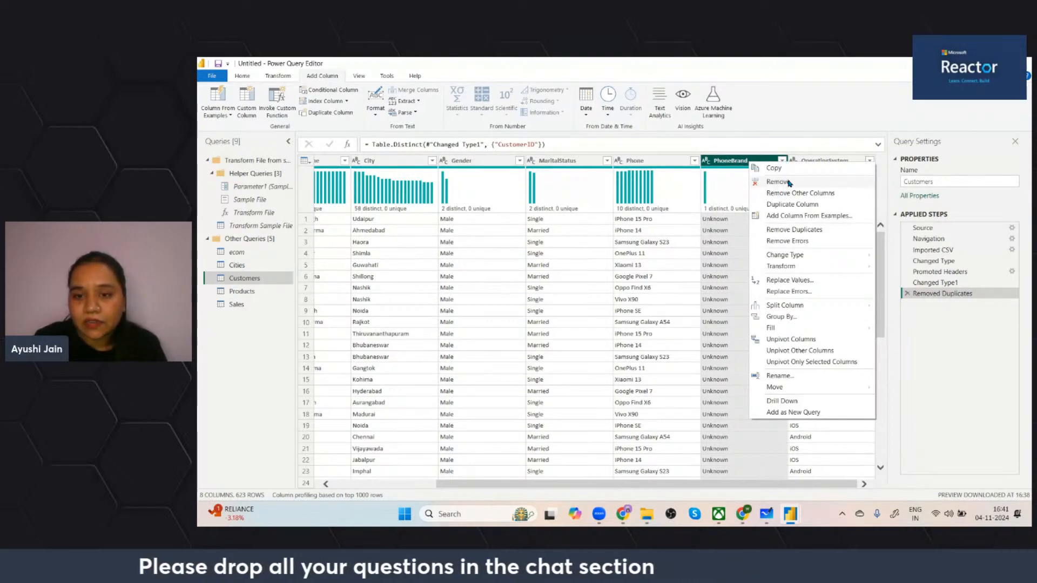
pyautogui.click(720, 165)
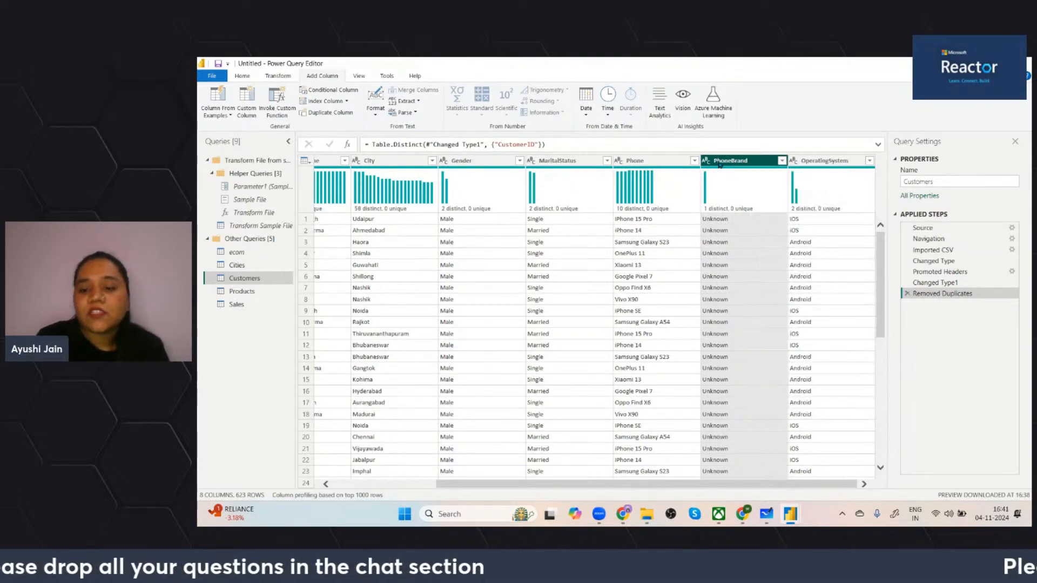
pyautogui.press('Delete')
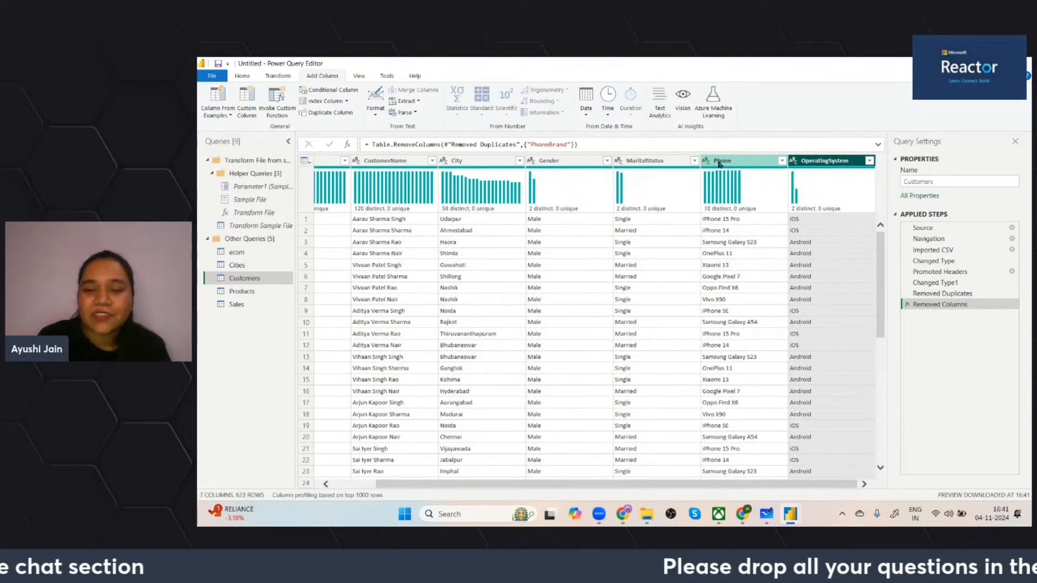
# Add a column to Customers that extracts the text before the space delimiter from Phone, and check its rows.
pyautogui.click(720, 161)
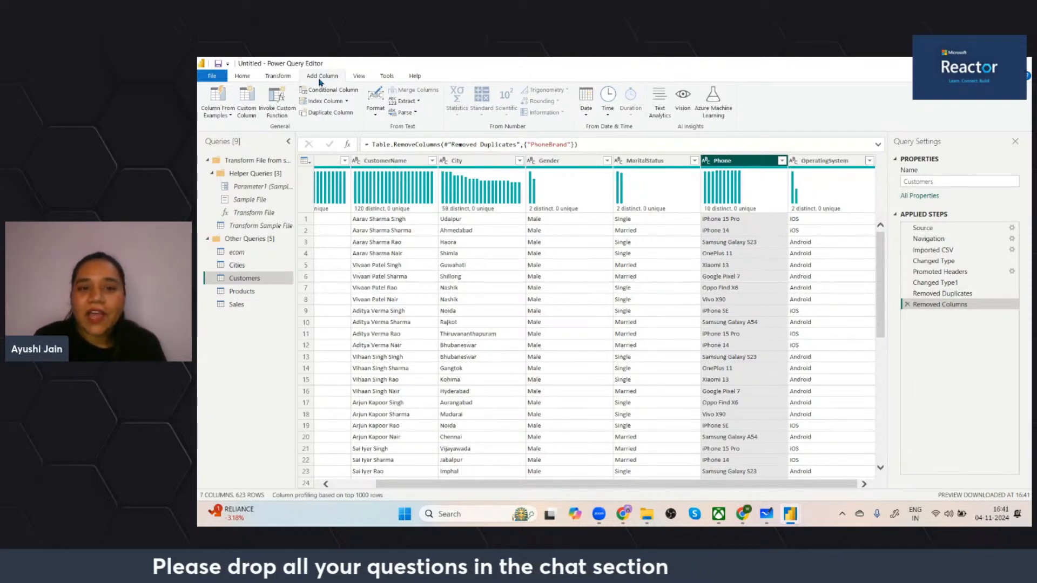
pyautogui.click(414, 105)
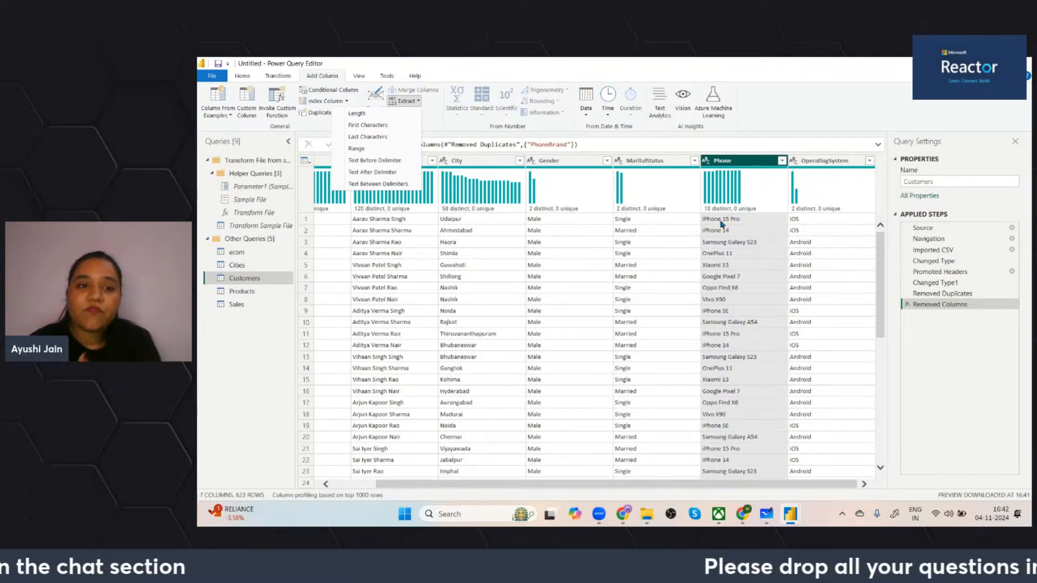
pyautogui.click(386, 160)
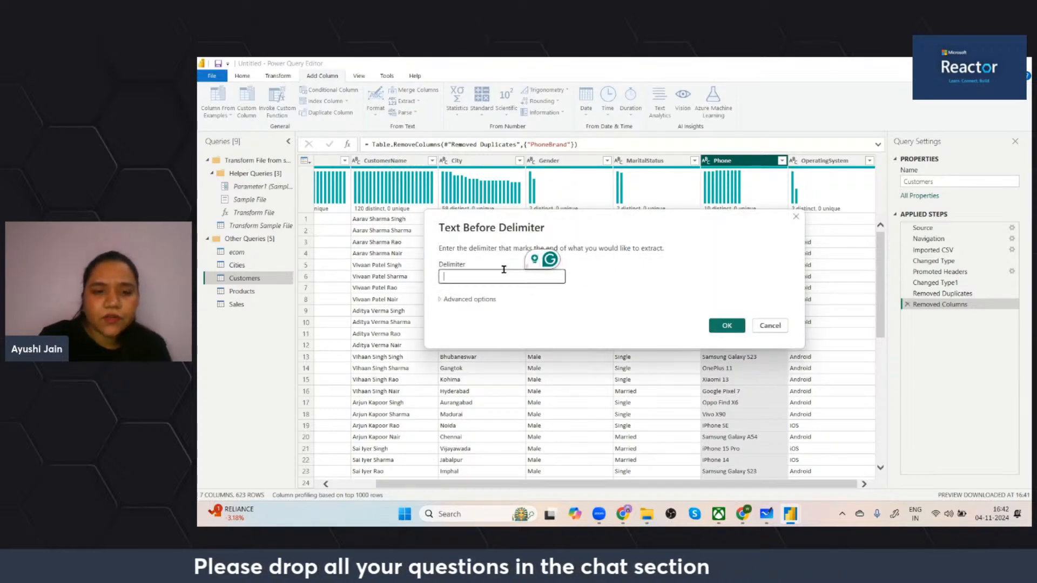
pyautogui.press('Return')
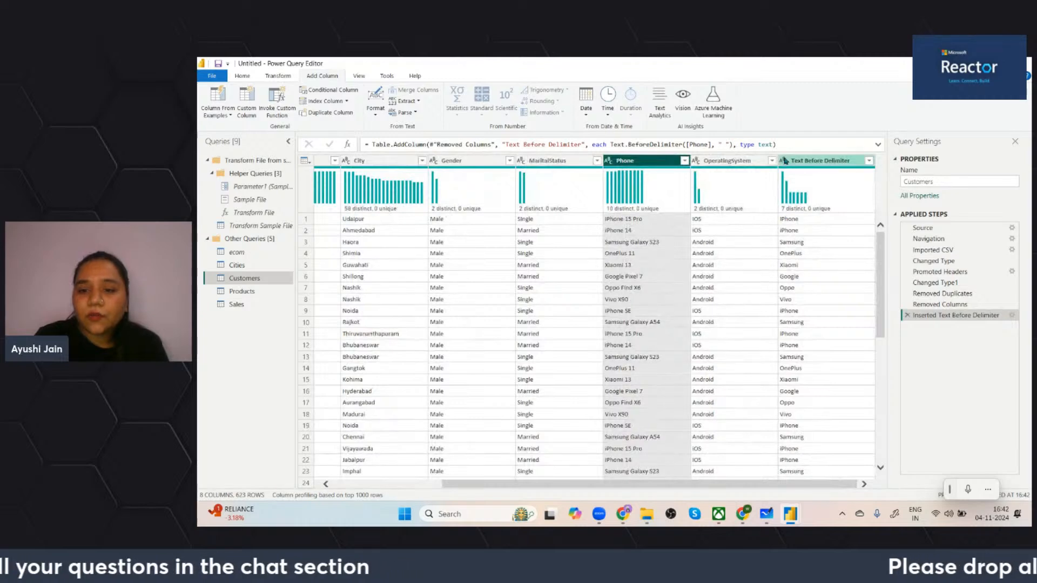
pyautogui.scroll(-1, 797, 371)
pyautogui.scroll(-15, 796, 372)
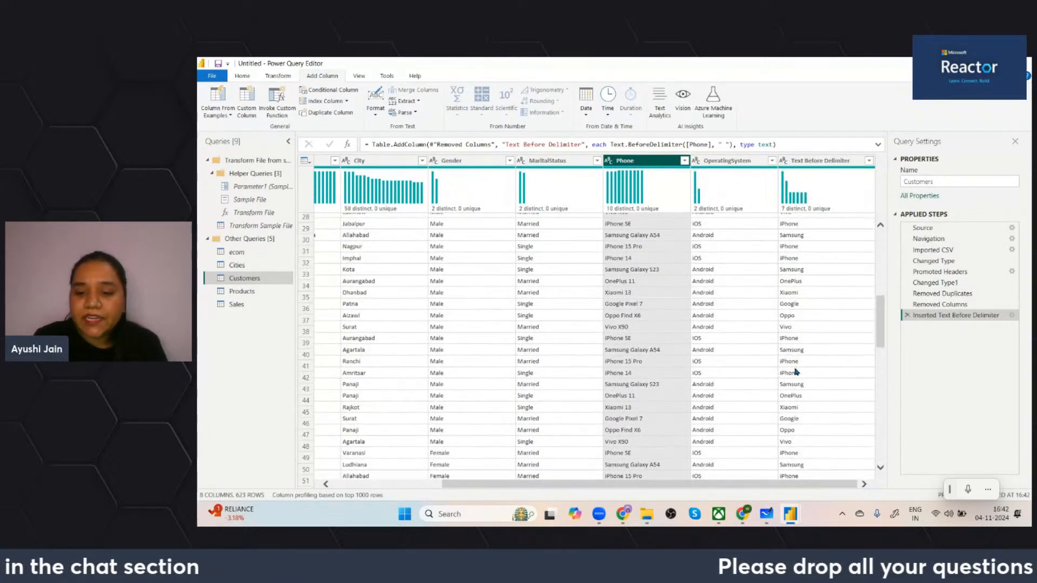
pyautogui.scroll(-16, 796, 372)
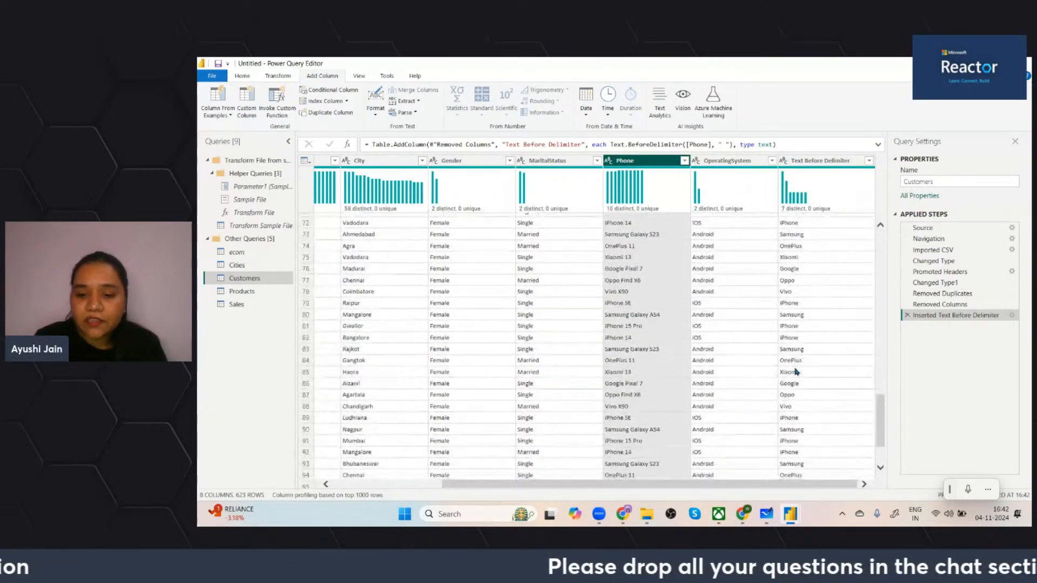
pyautogui.scroll(20, 796, 372)
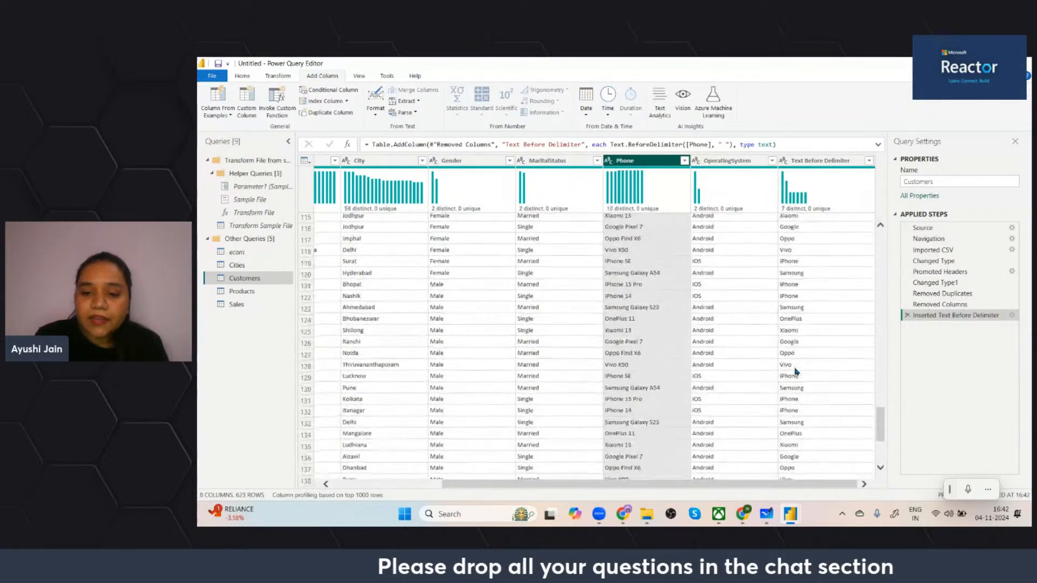
# Rename the extracted text column as Brand Name and move it between Phone and OperatingSystem.
pyautogui.doubleClick(813, 158)
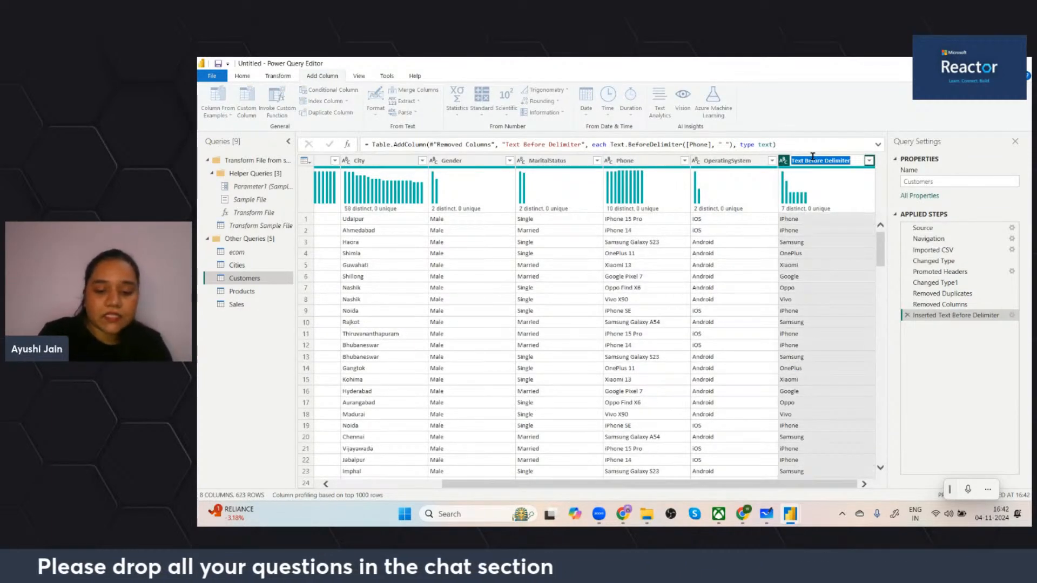
pyautogui.write('Brand Name')
pyautogui.press('Return')
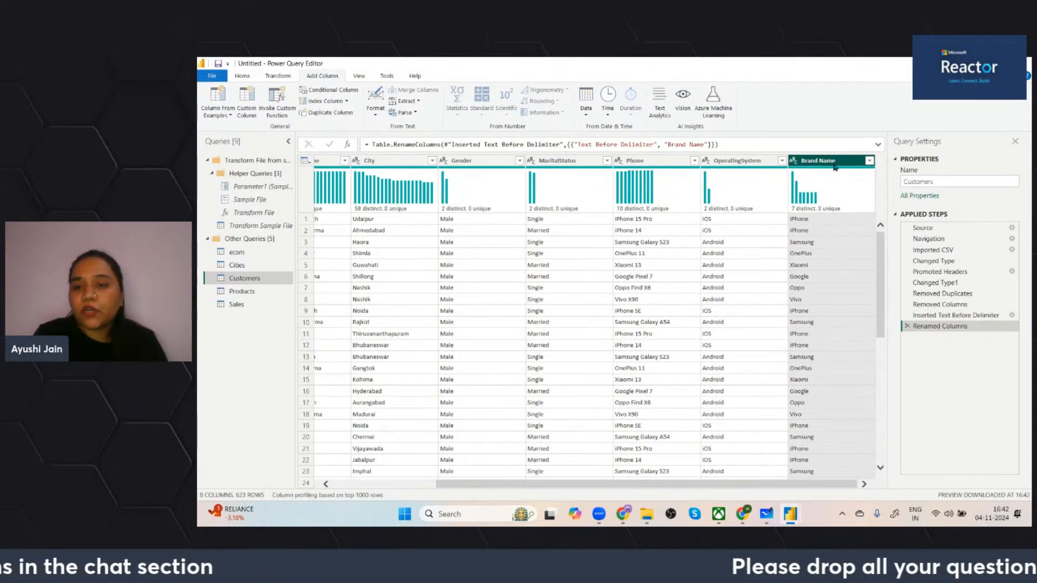
pyautogui.moveTo(835, 167); pyautogui.dragTo(707, 151)
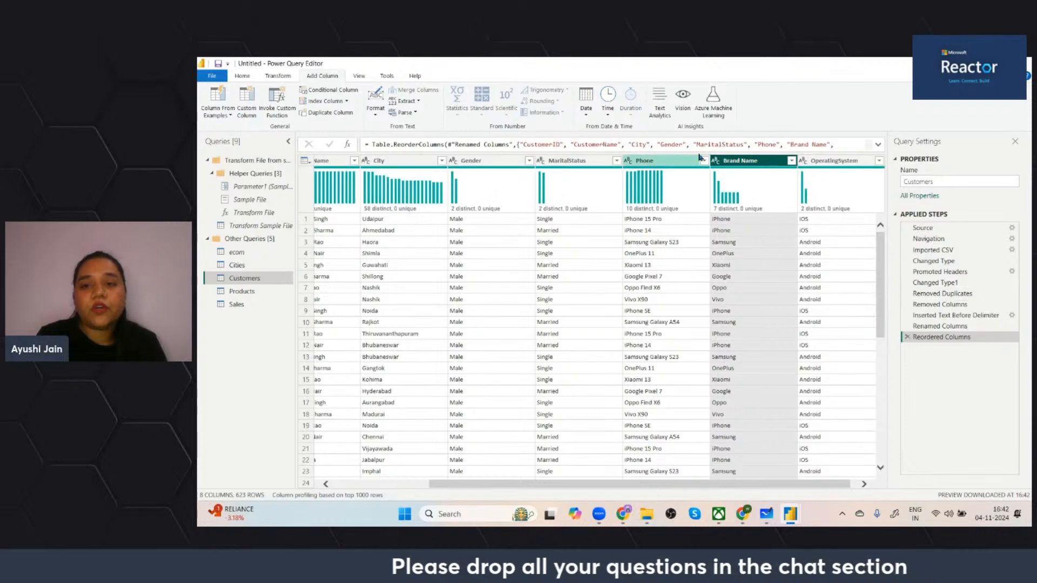
pyautogui.hscroll(1, 760, 282)
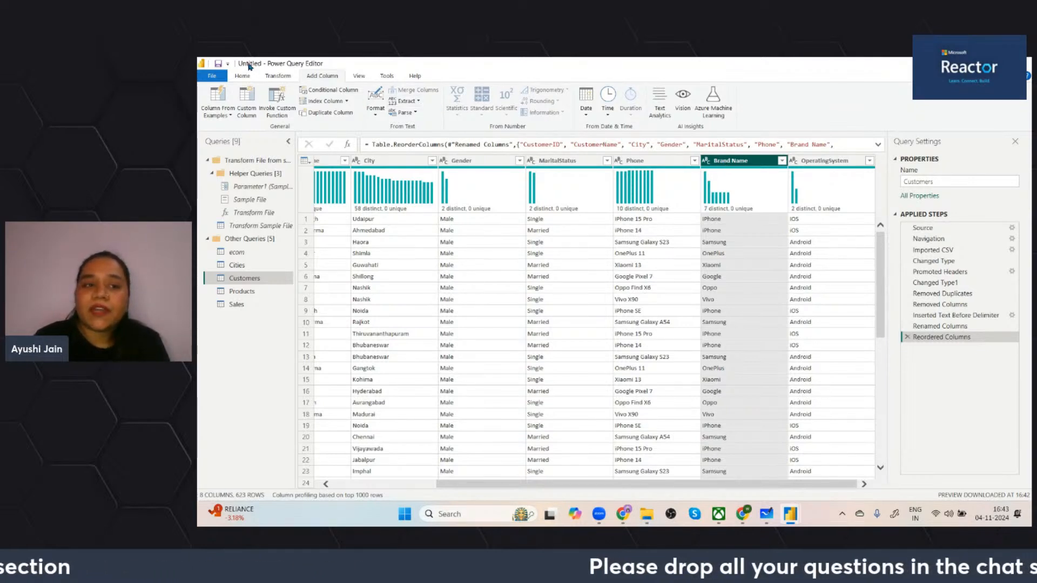
# Replace the value iPhone with Apple in the Brand Name column and review the rows.
pyautogui.click(273, 77)
pyautogui.click(332, 77)
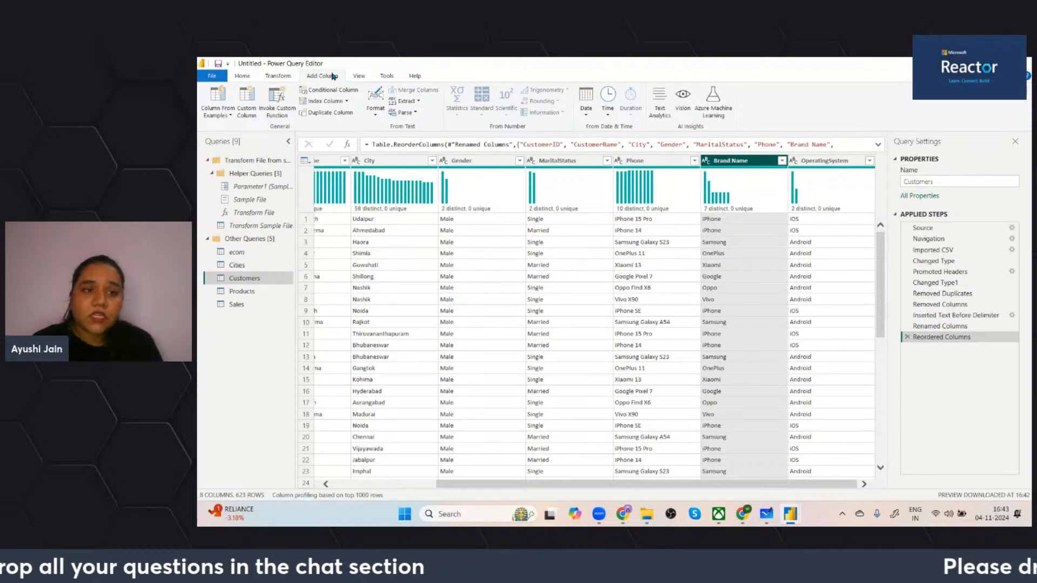
pyautogui.click(285, 76)
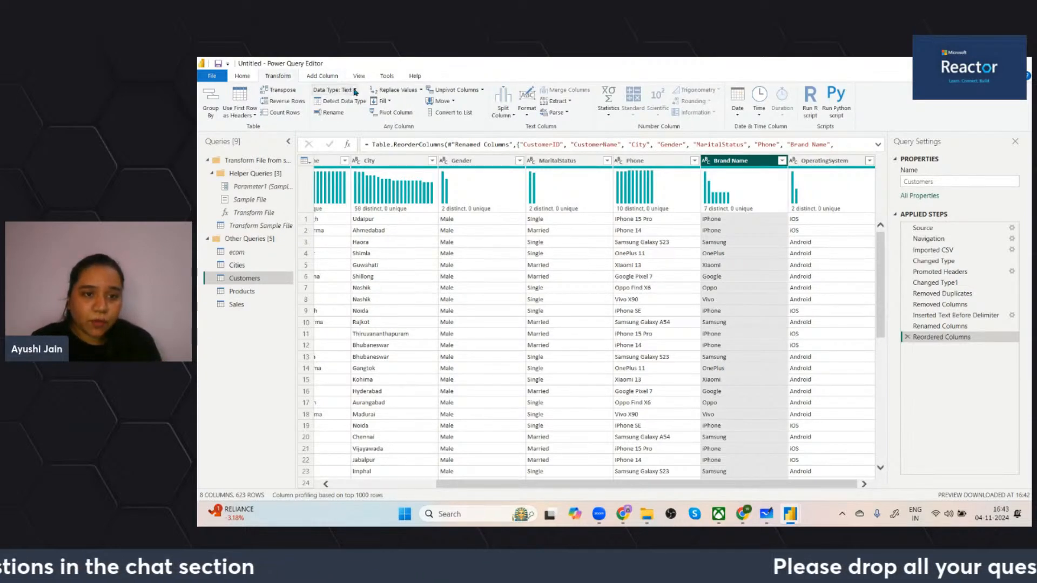
pyautogui.click(397, 92)
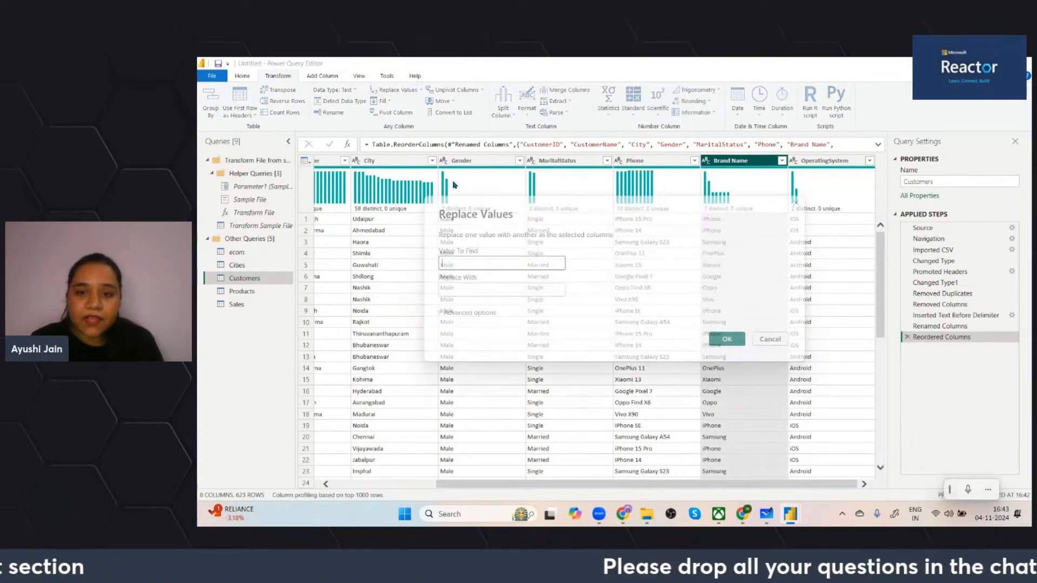
pyautogui.write('iPhone')
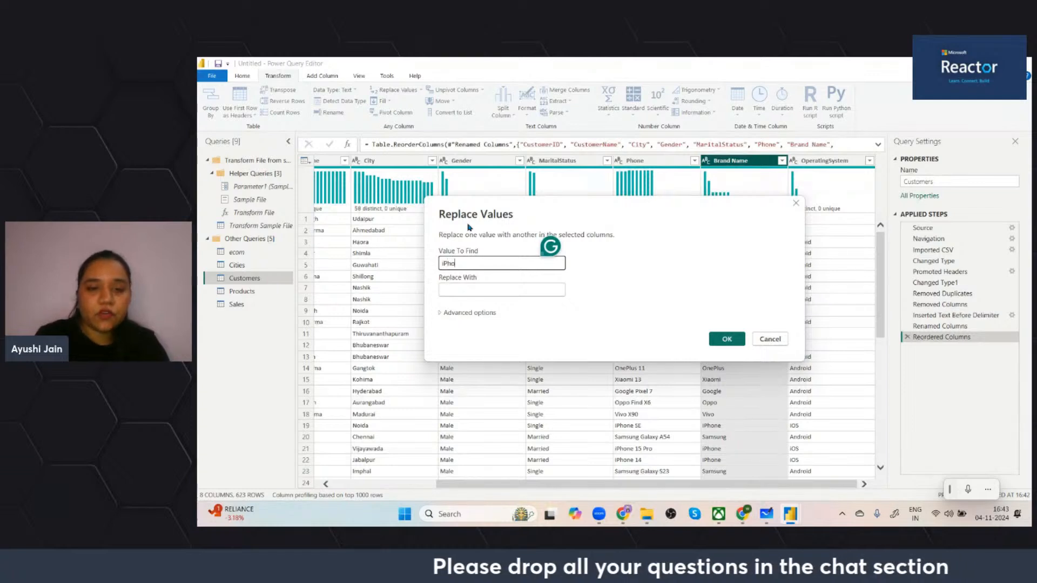
pyautogui.click(475, 290)
pyautogui.write('Apple')
pyautogui.press('Return')
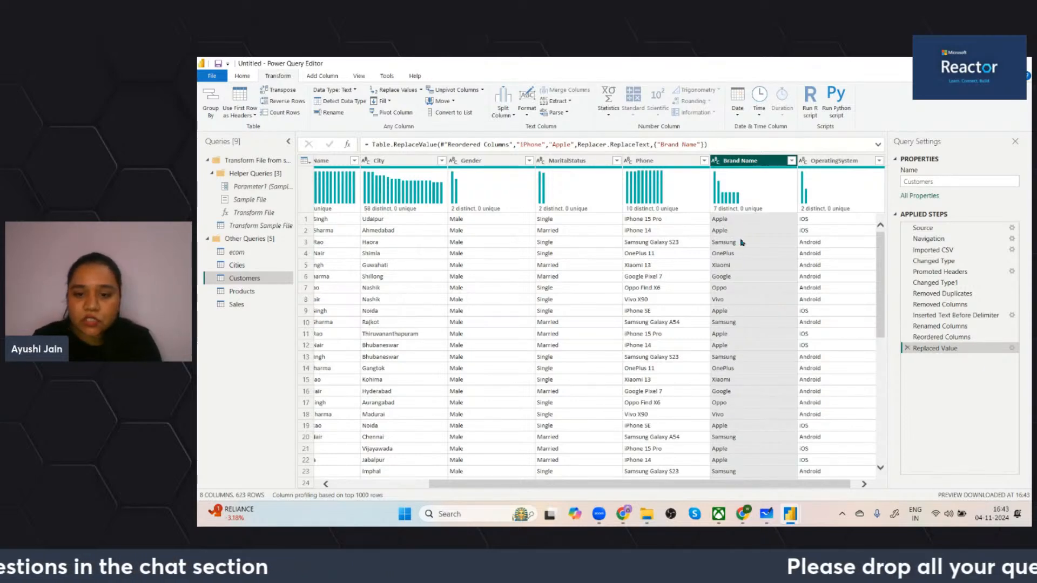
pyautogui.scroll(-5, 766, 422)
pyautogui.scroll(5, 766, 421)
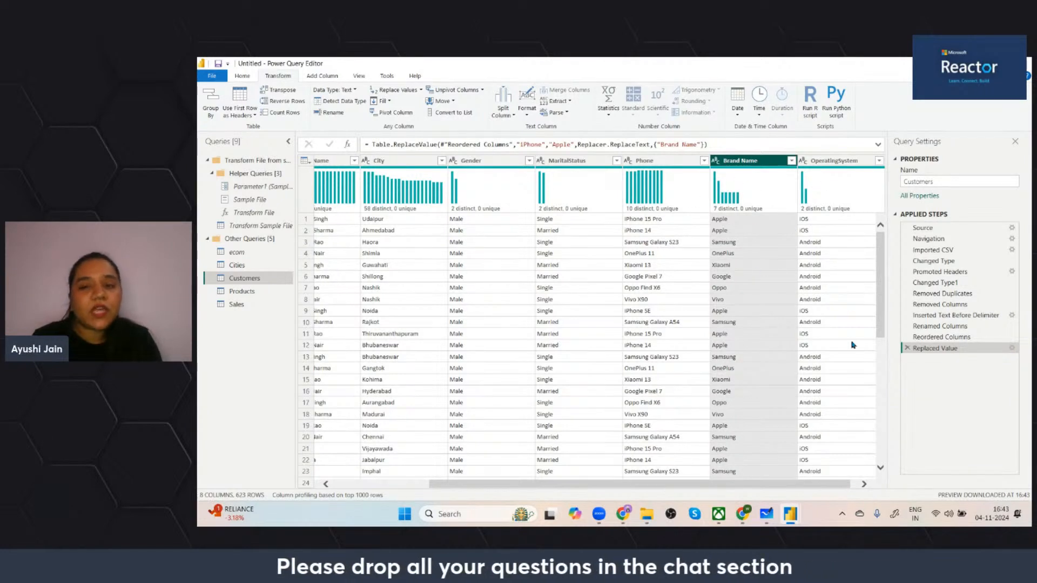
pyautogui.hscroll(-3, 698, 331)
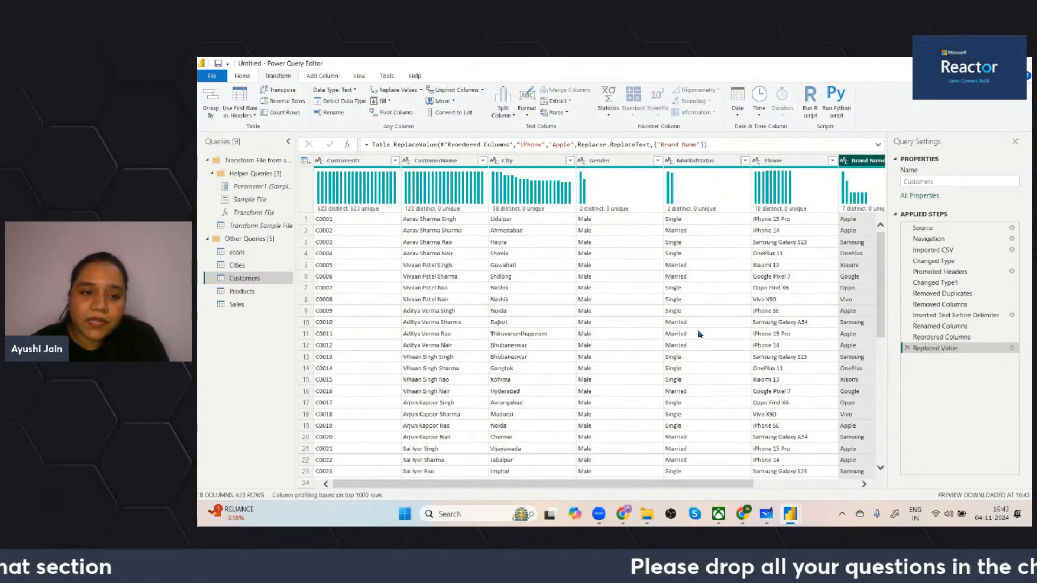
# Examine the column distributions in Customers, comparing the distinct and unique counts of CustomerID with CustomerName, City, Gender and the phone columns.
pyautogui.click(345, 160)
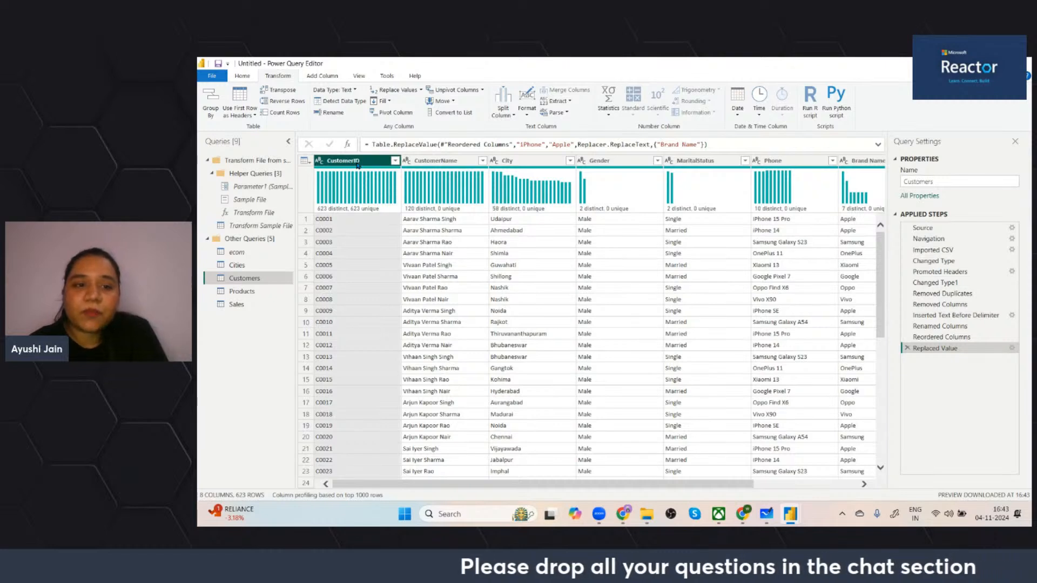
pyautogui.click(359, 76)
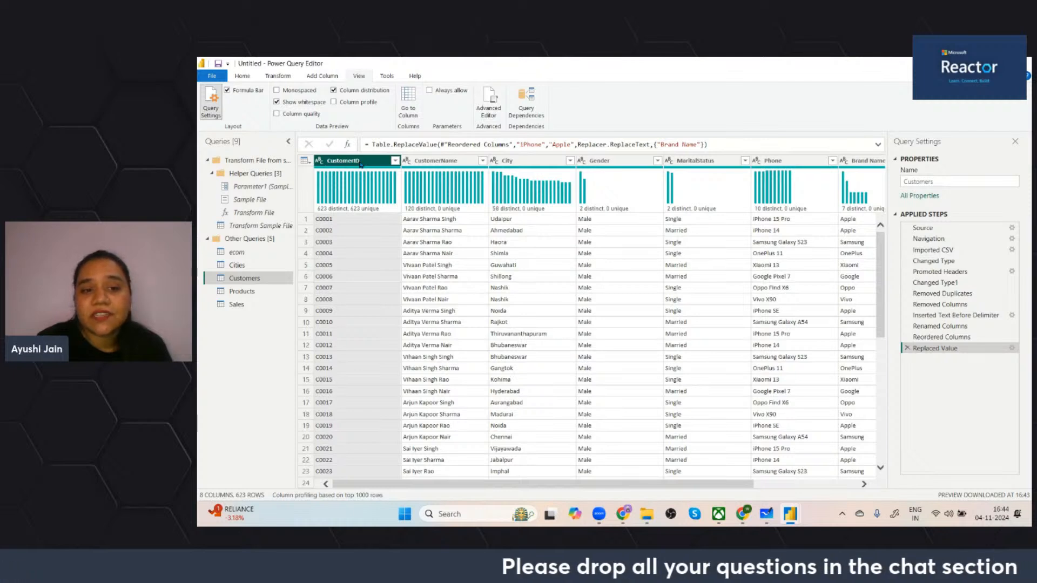
pyautogui.click(433, 161)
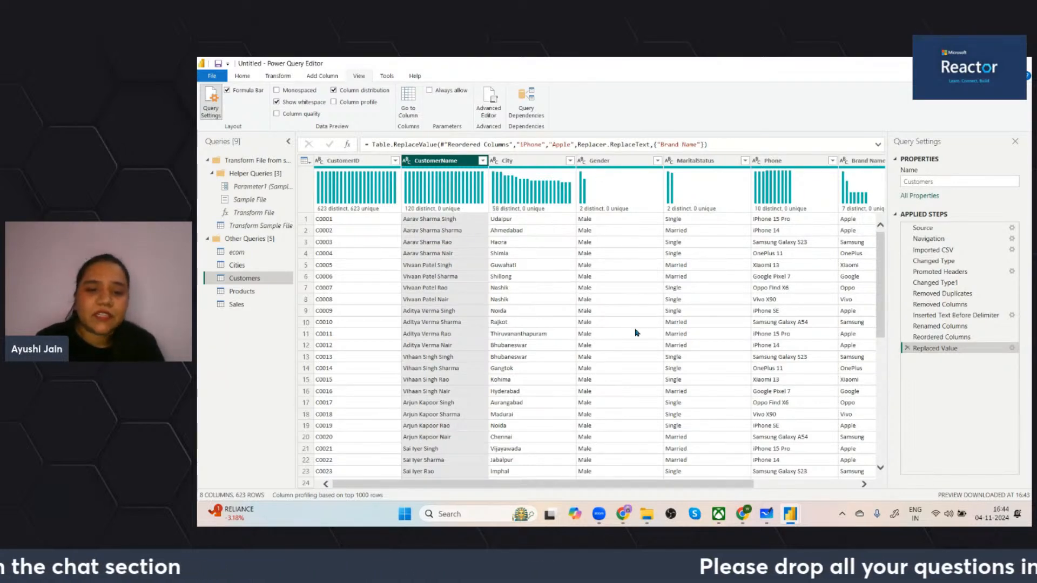
pyautogui.hscroll(3, 639, 332)
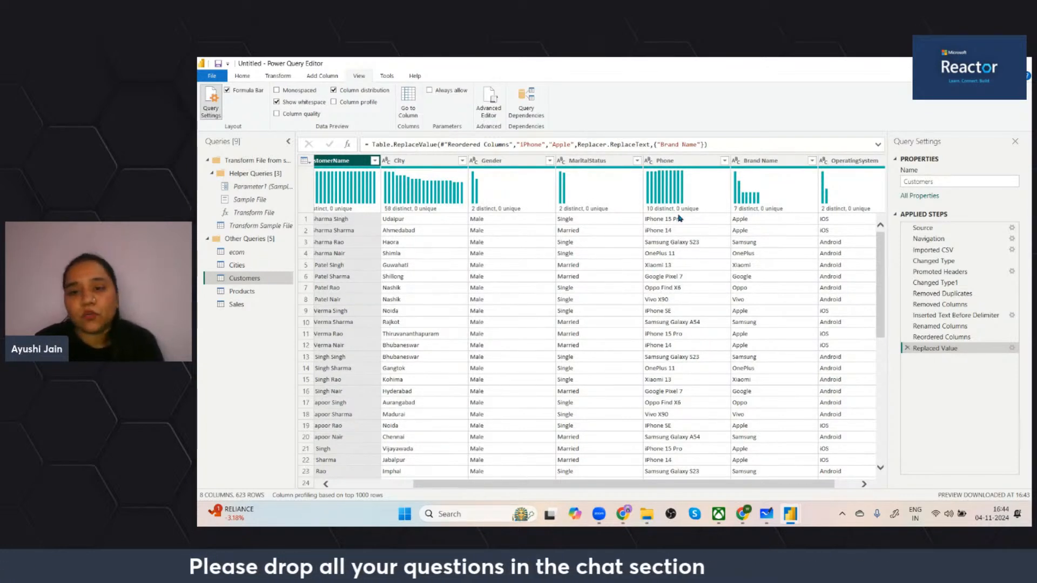
pyautogui.hscroll(1, 688, 263)
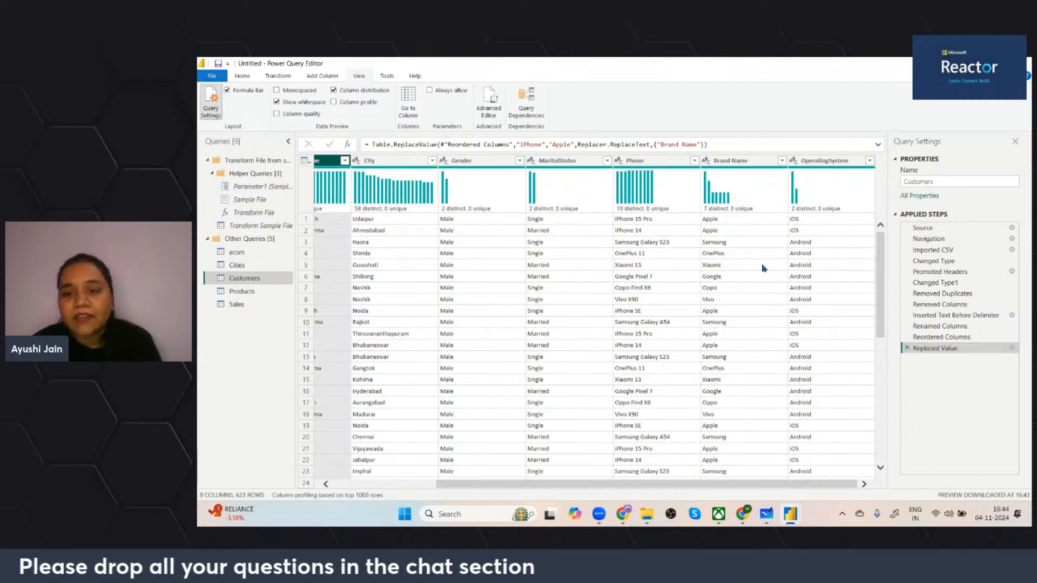
pyautogui.hscroll(-5, 821, 297)
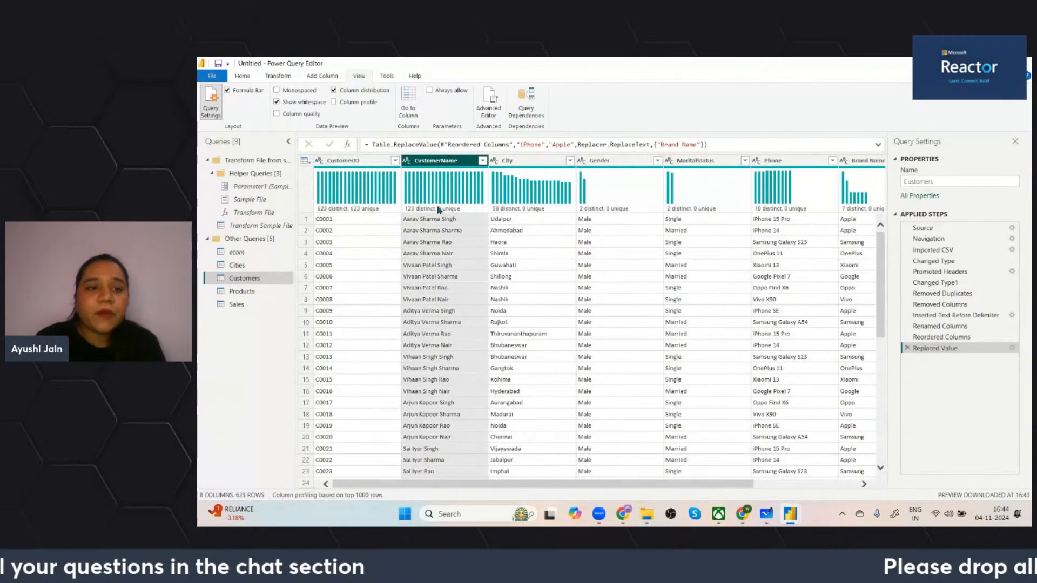
pyautogui.moveTo(378, 189)
pyautogui.click(354, 336)
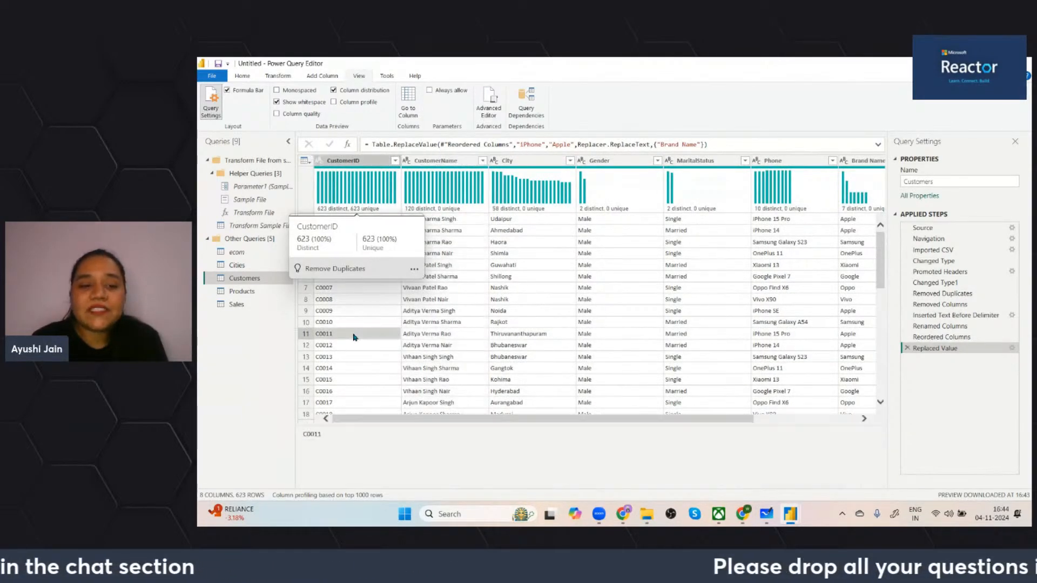
pyautogui.click(350, 162)
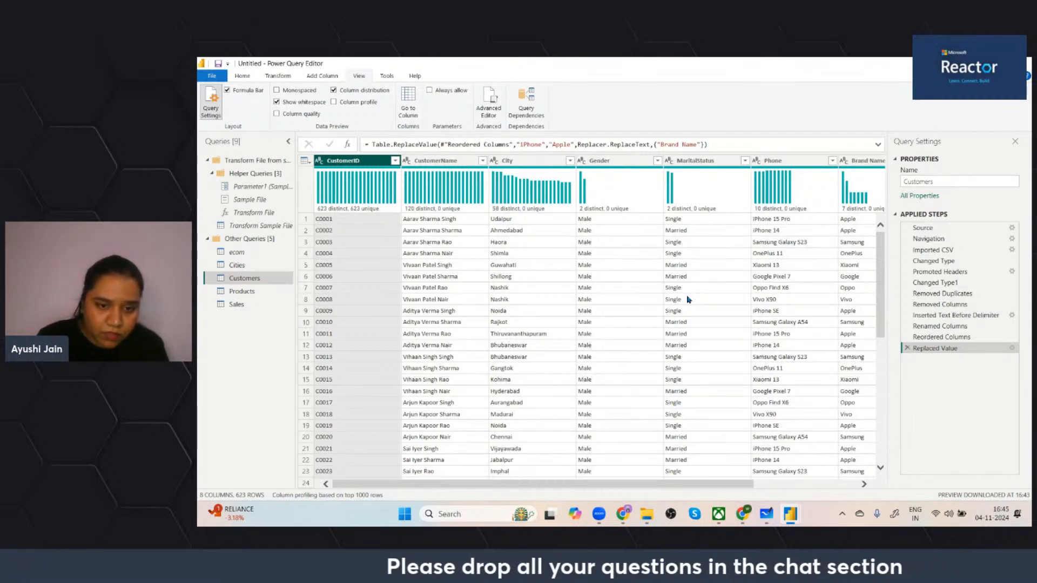
pyautogui.click(356, 267)
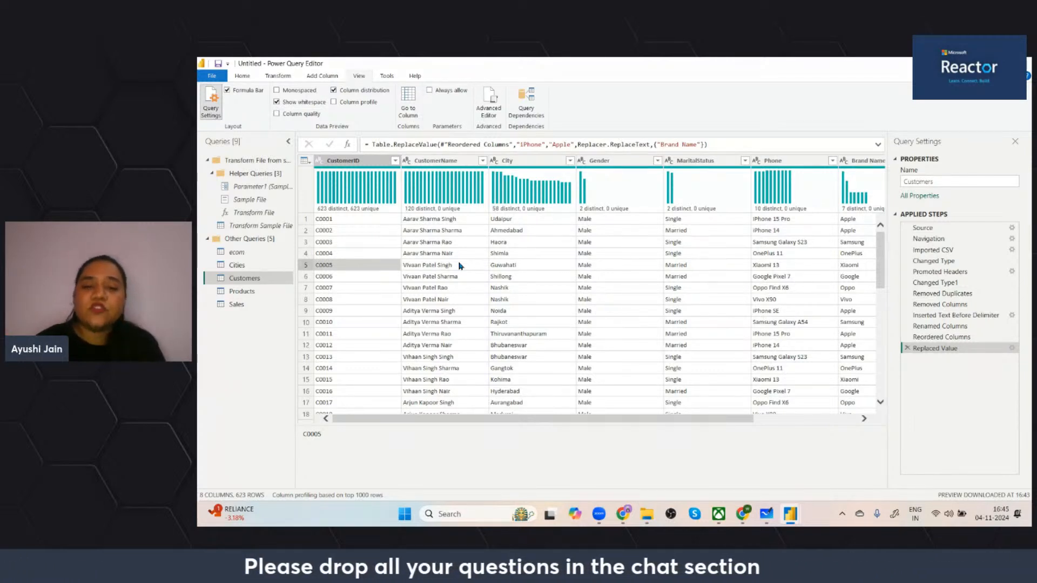
pyautogui.click(354, 161)
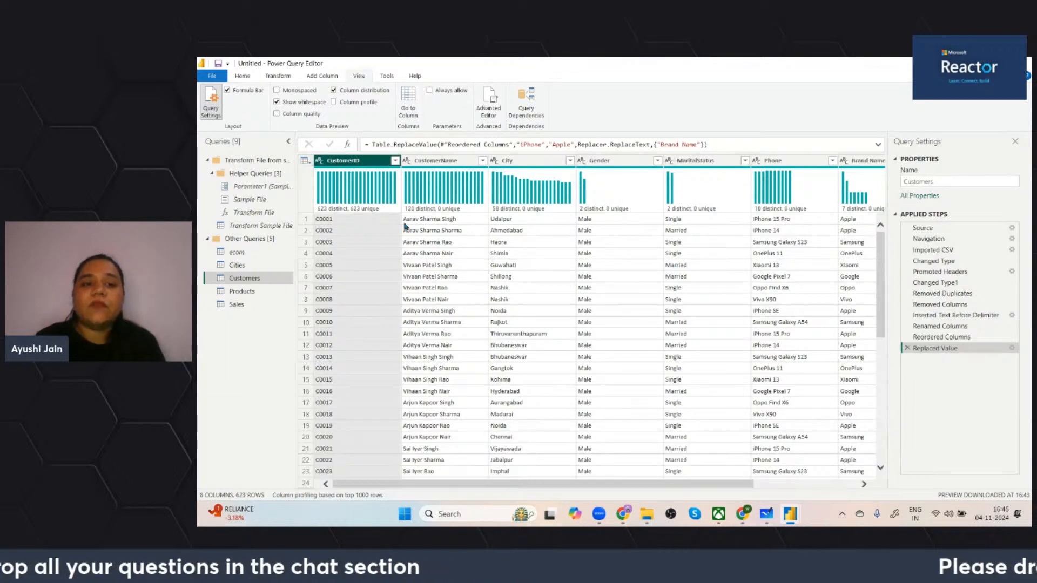
pyautogui.moveTo(654, 199)
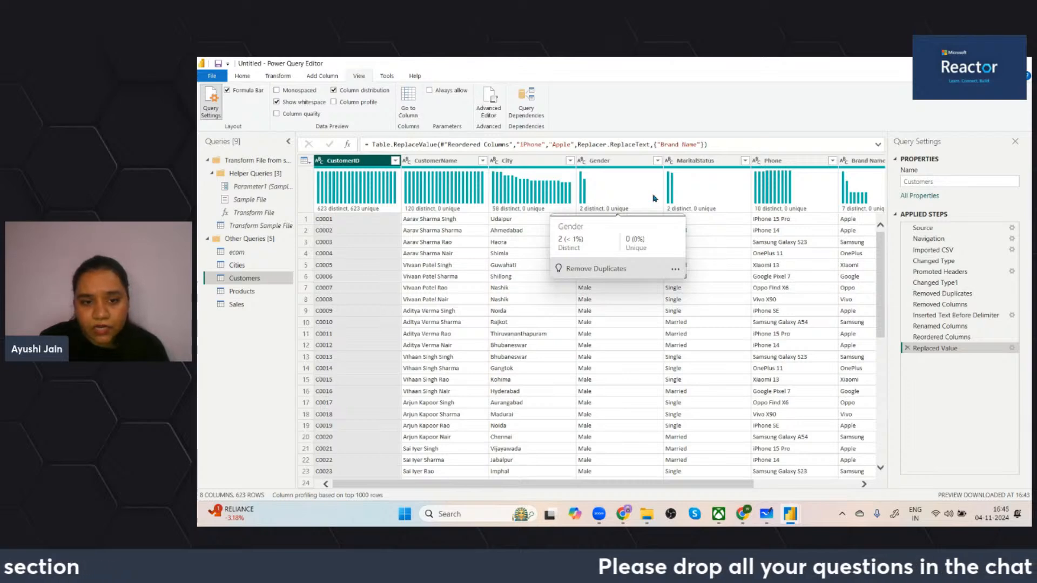
pyautogui.moveTo(524, 182)
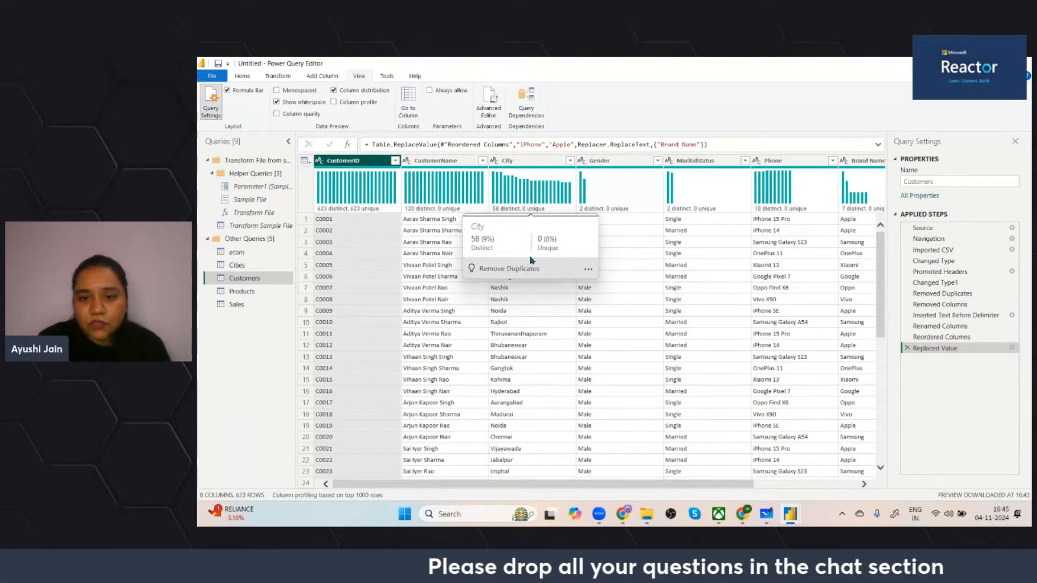
# Switch to the StreamYard studio in Chrome and read the viewers' comments.
pyautogui.moveTo(626, 522)
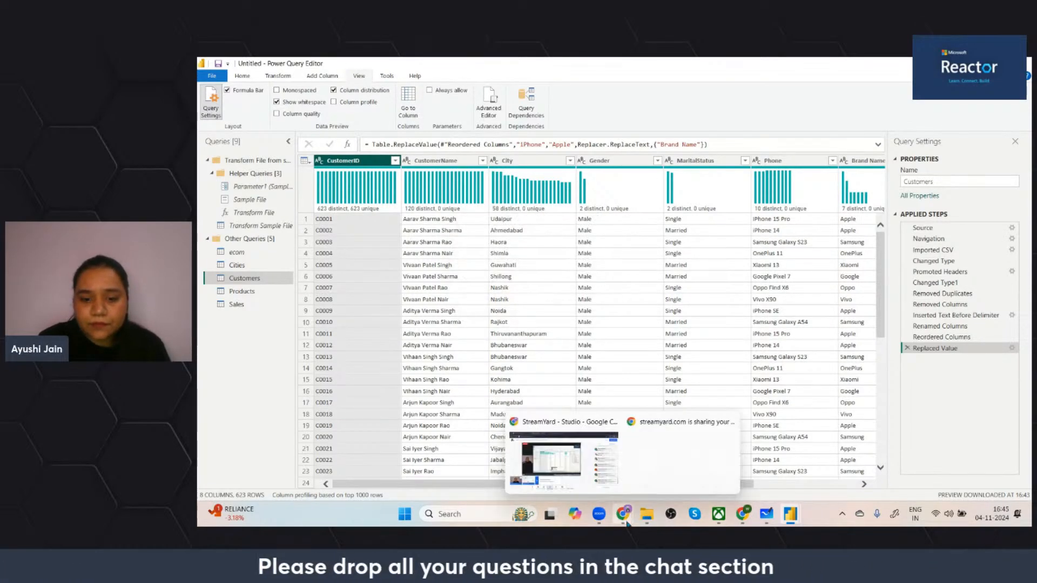
pyautogui.click(564, 456)
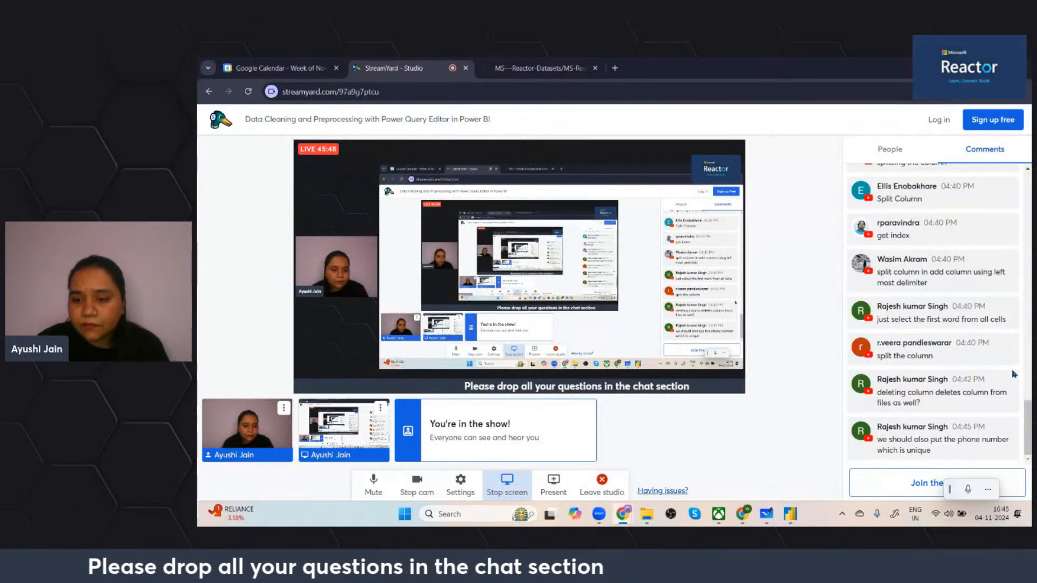
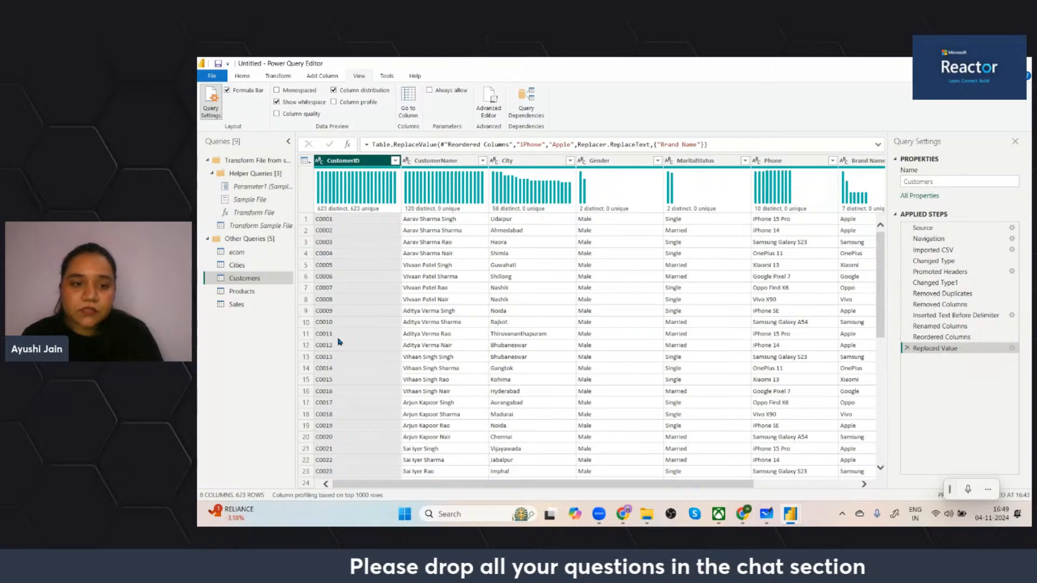
# Change the Price column in the Products query to Fixed decimal number, replacing the current type conversion.
pyautogui.click(260, 292)
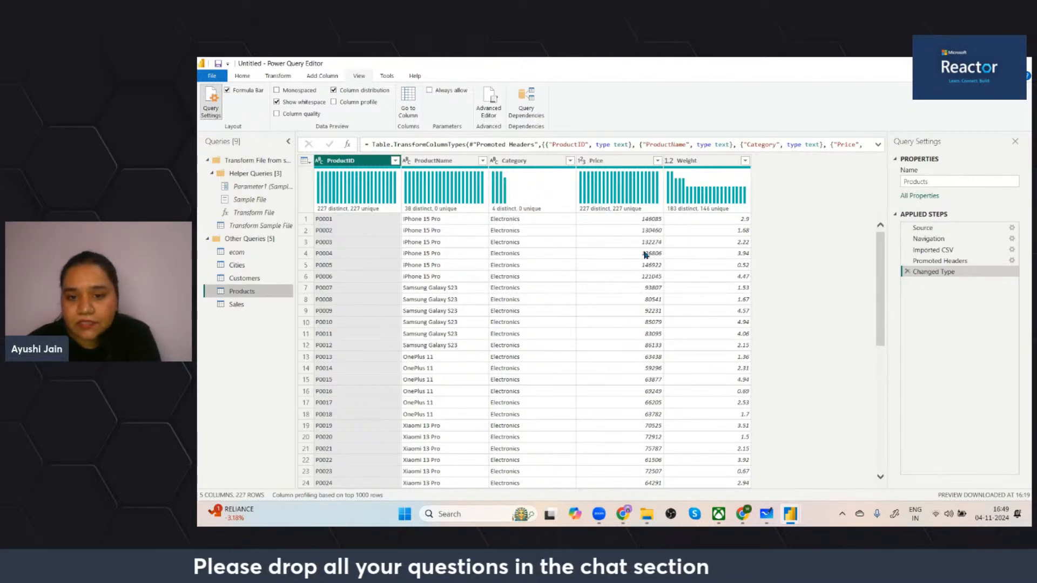
pyautogui.click(582, 161)
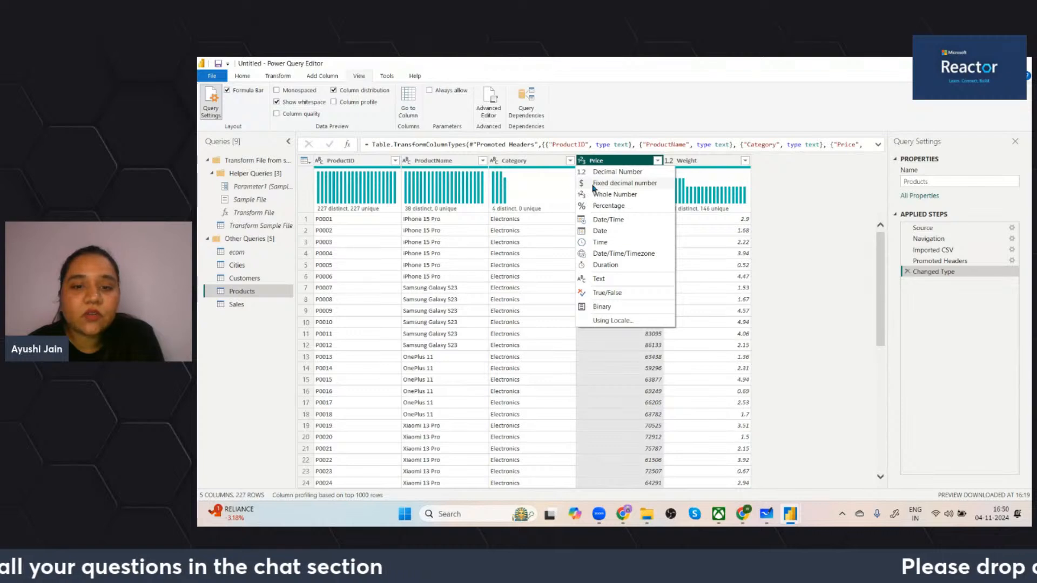
pyautogui.click(593, 184)
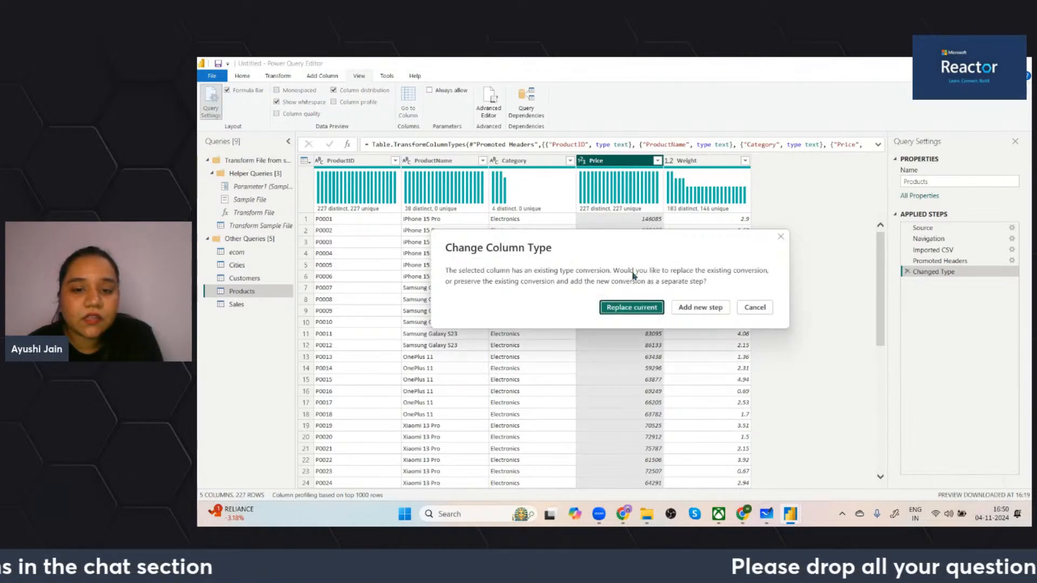
pyautogui.click(632, 307)
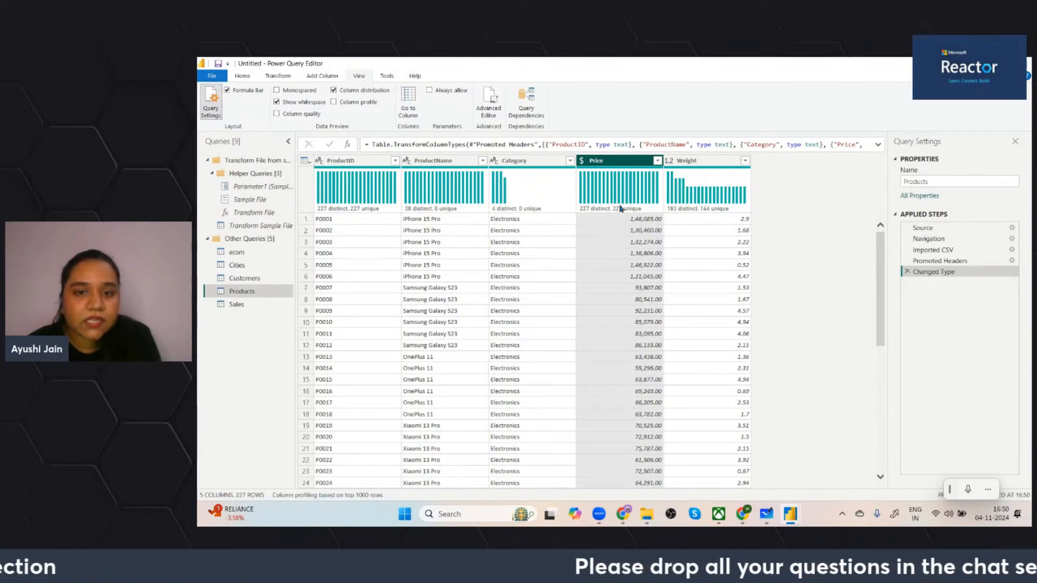
# Look over the Customers columns and review the data type options available for Price in Products.
pyautogui.click(267, 278)
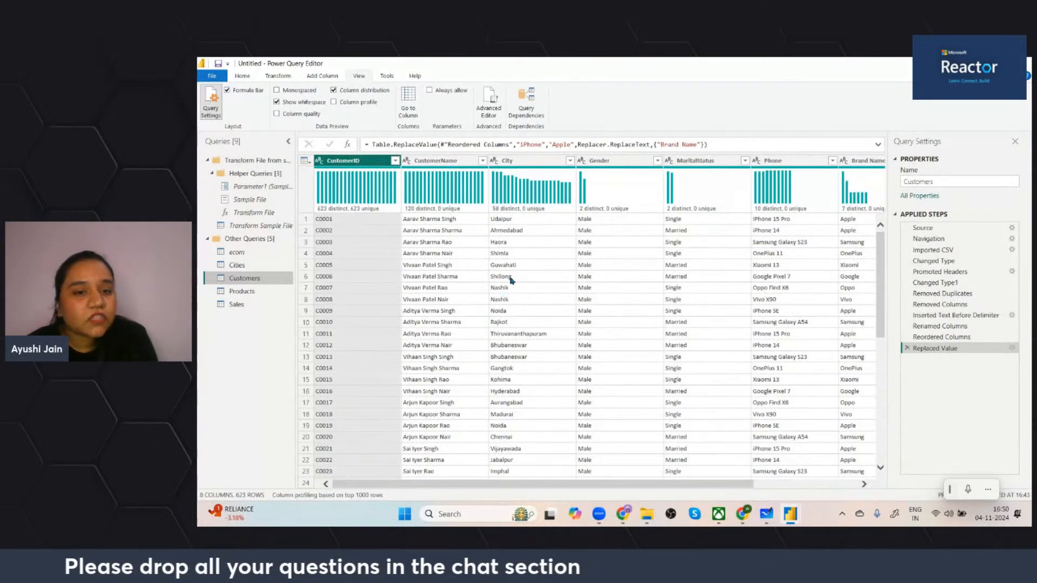
pyautogui.hscroll(3, 510, 275)
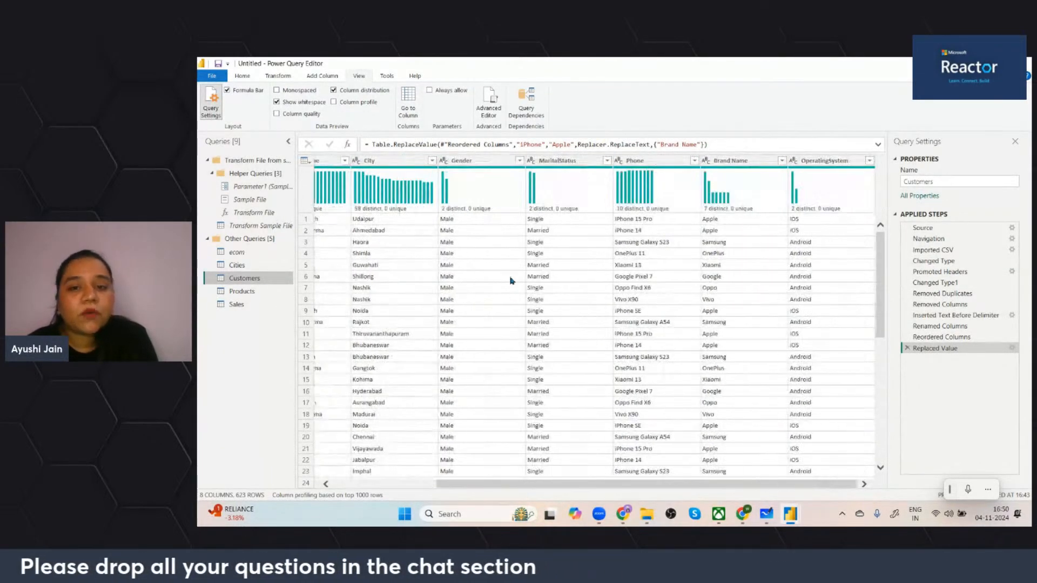
pyautogui.click(264, 289)
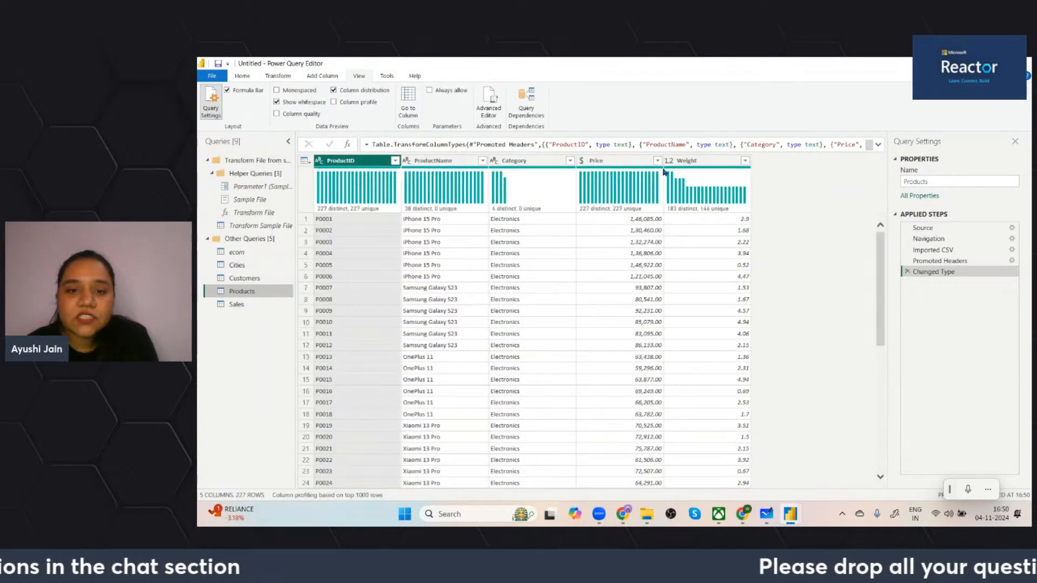
pyautogui.click(583, 161)
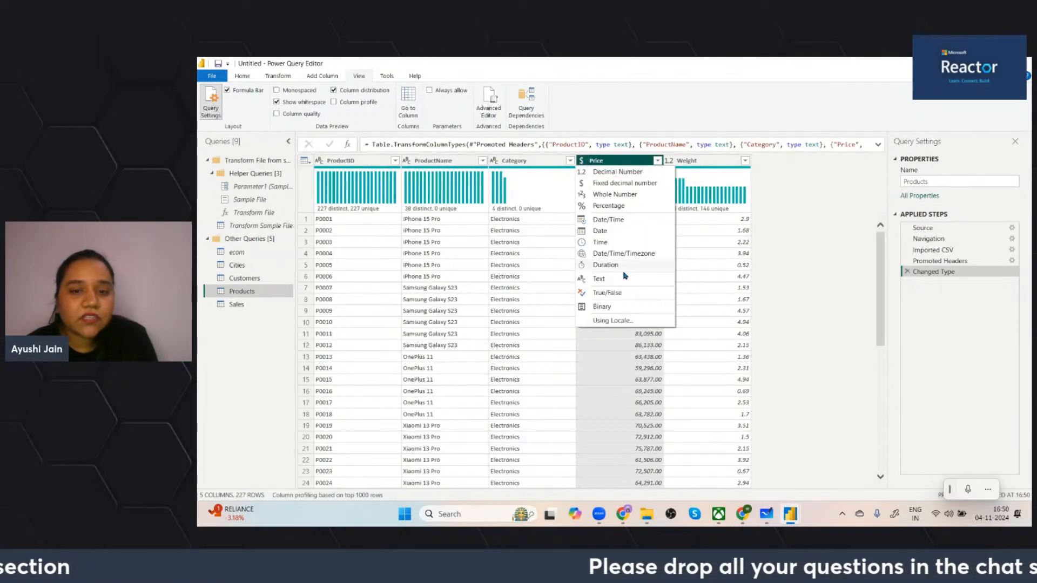
pyautogui.click(827, 314)
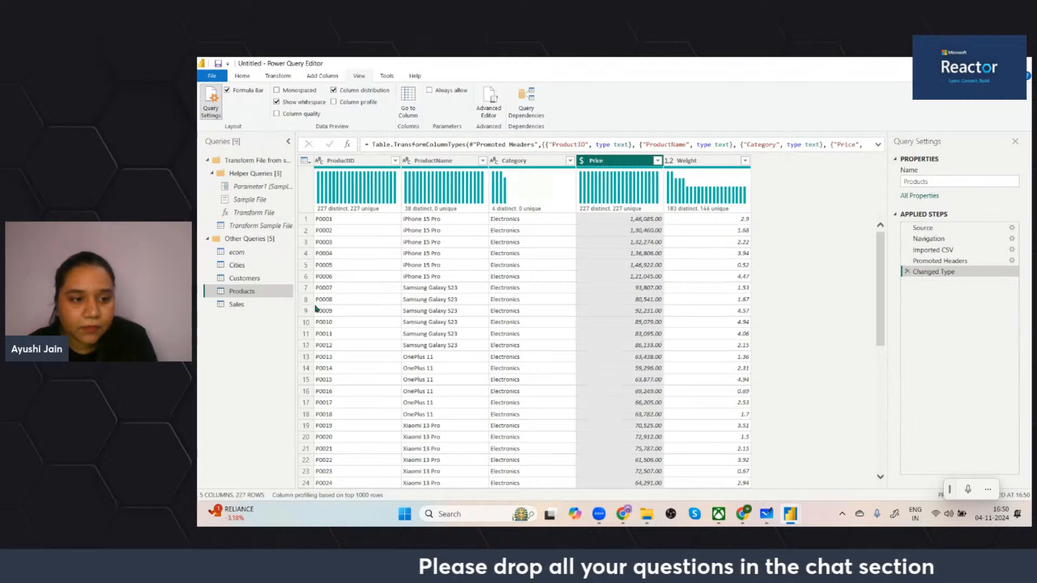
# Open the Sales query and examine its rows and the SalesID column distribution.
pyautogui.click(253, 308)
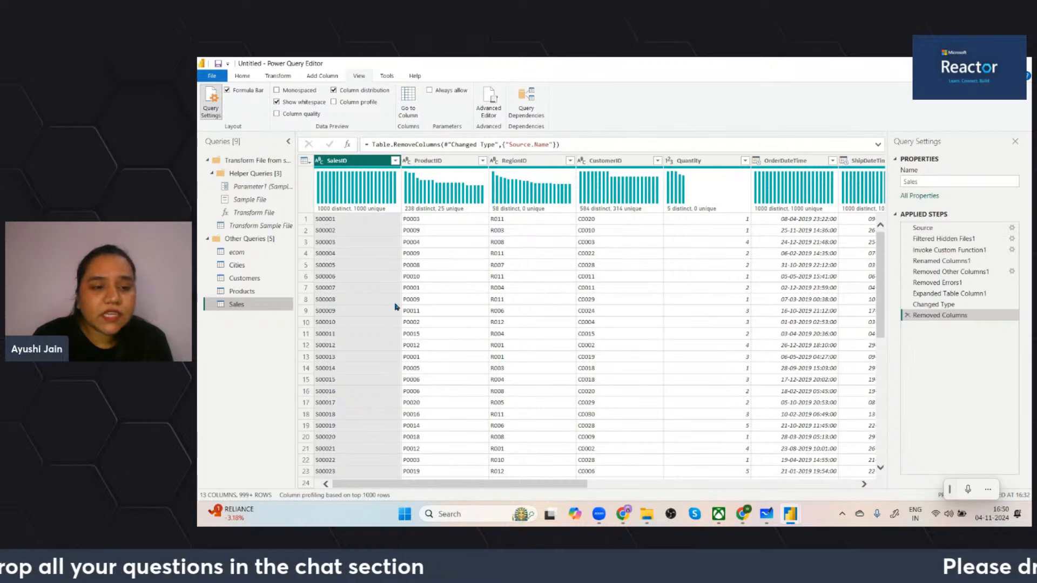
pyautogui.scroll(-4, 396, 327)
pyautogui.scroll(4, 395, 326)
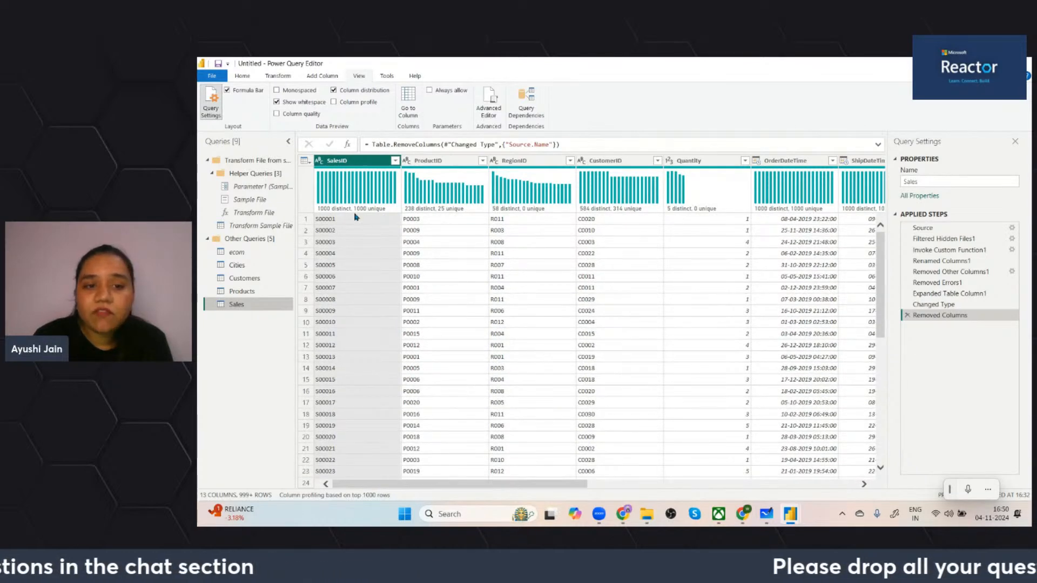
pyautogui.scroll(-10, 378, 406)
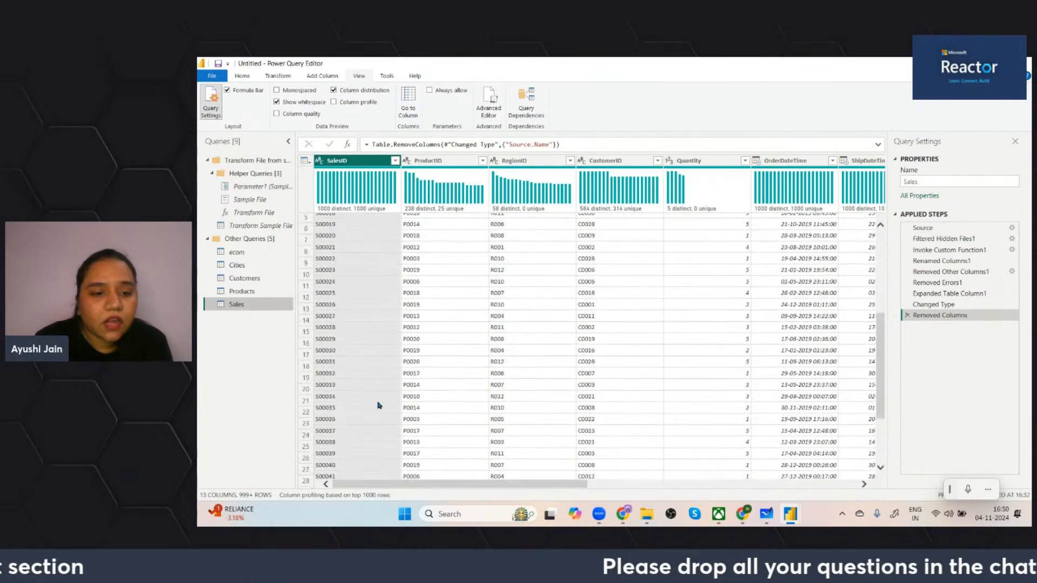
pyautogui.scroll(10, 378, 406)
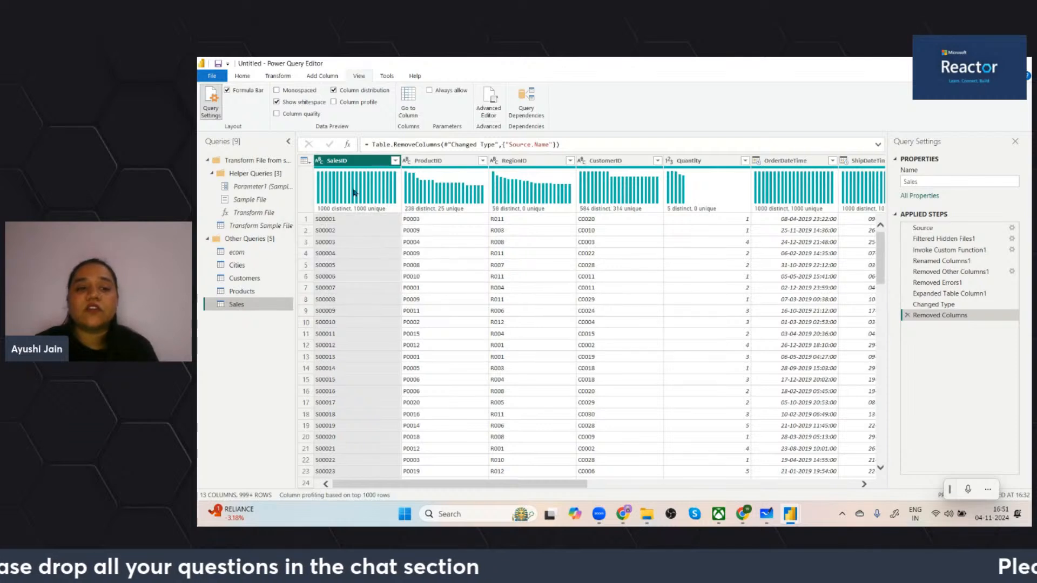
# Show the column profile for SalesID to check its statistics and value distribution, and hide it again.
pyautogui.click(334, 102)
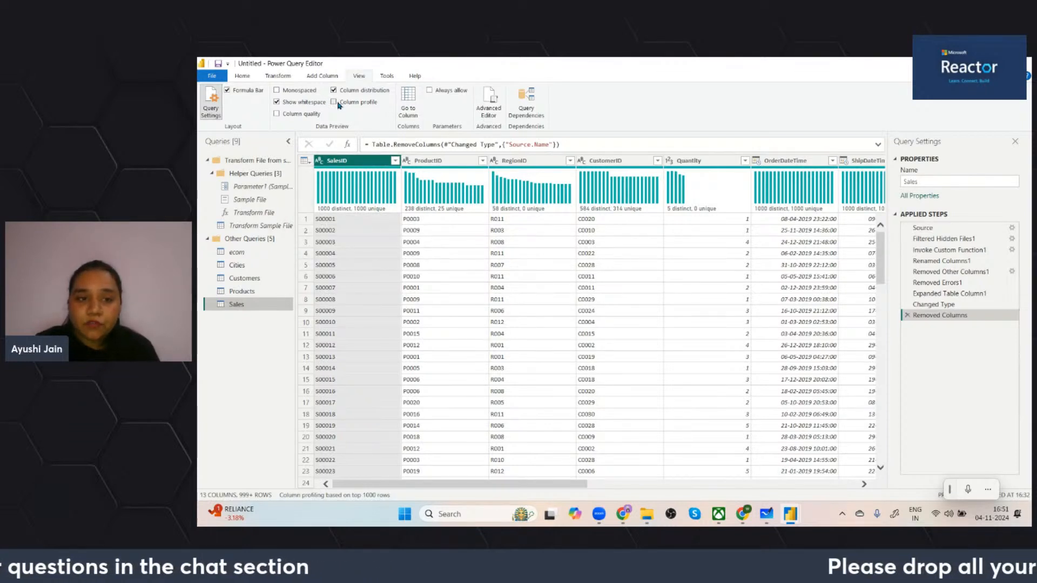
pyautogui.click(334, 102)
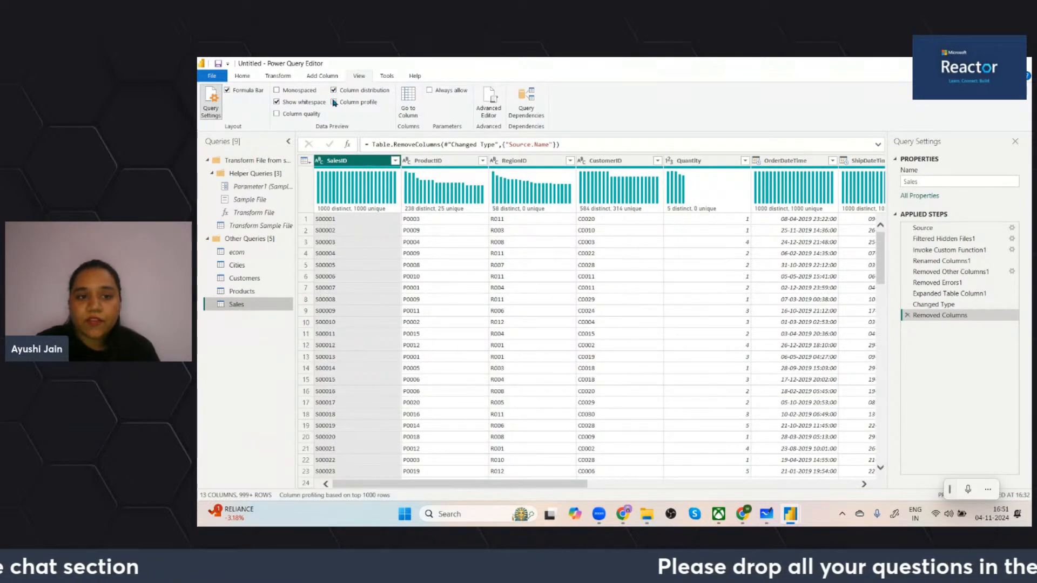
pyautogui.click(334, 102)
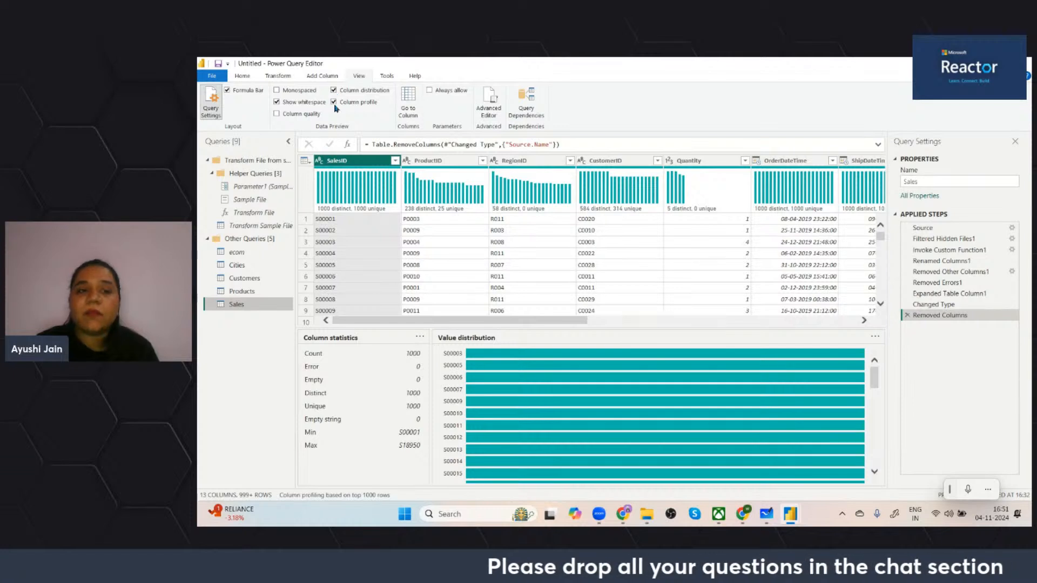
pyautogui.click(334, 102)
# Base column profiling for Sales on the entire data set and refresh the column distribution by turning it off and on again.
pyautogui.click(334, 90)
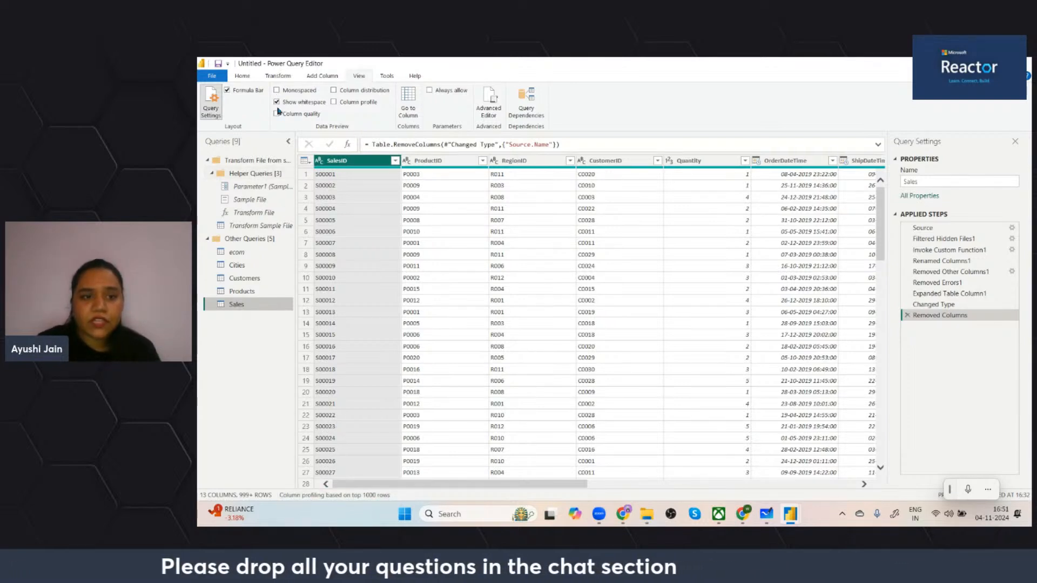
pyautogui.click(373, 495)
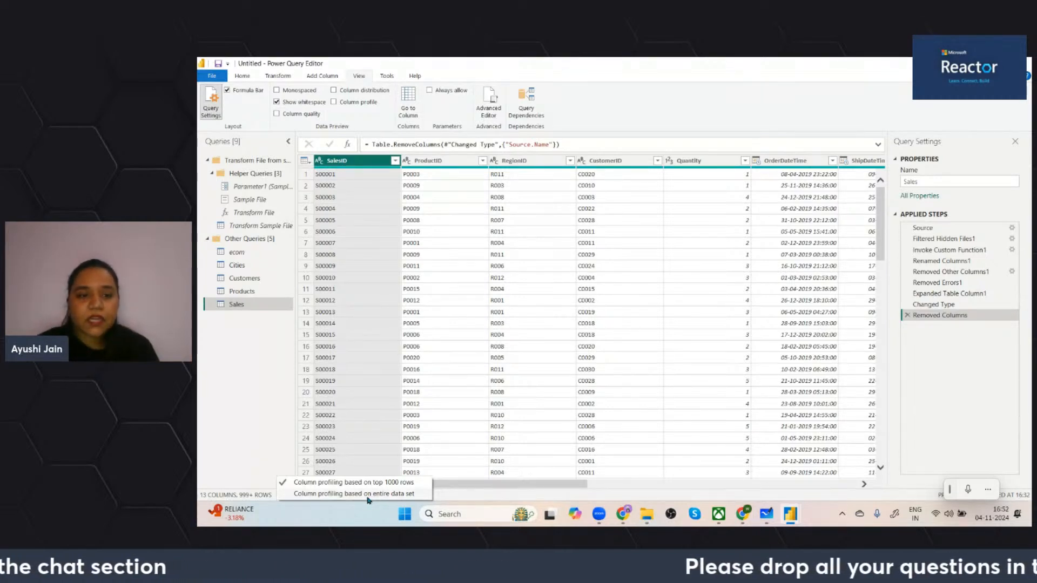
pyautogui.click(369, 495)
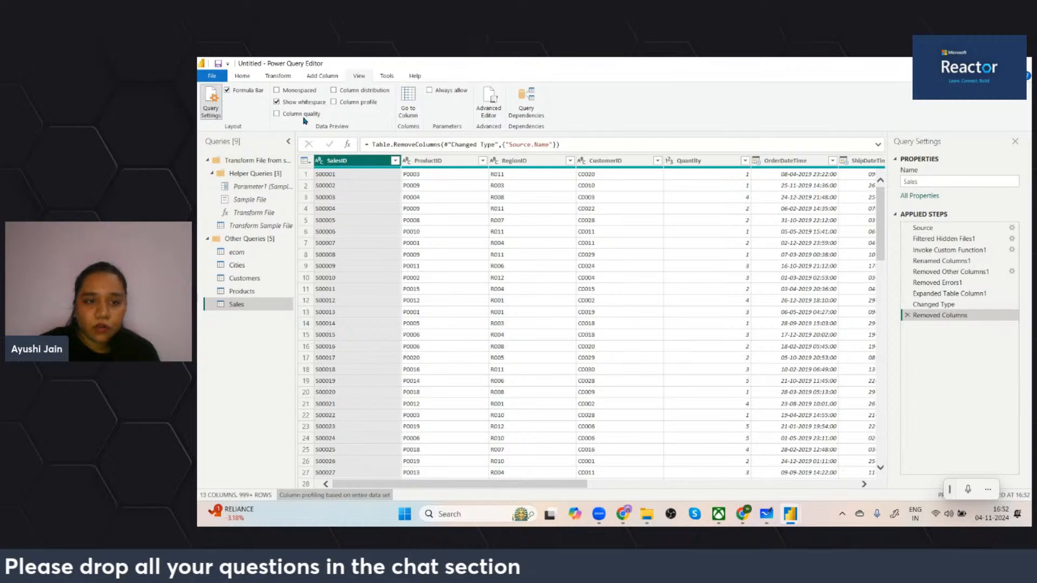
pyautogui.click(333, 91)
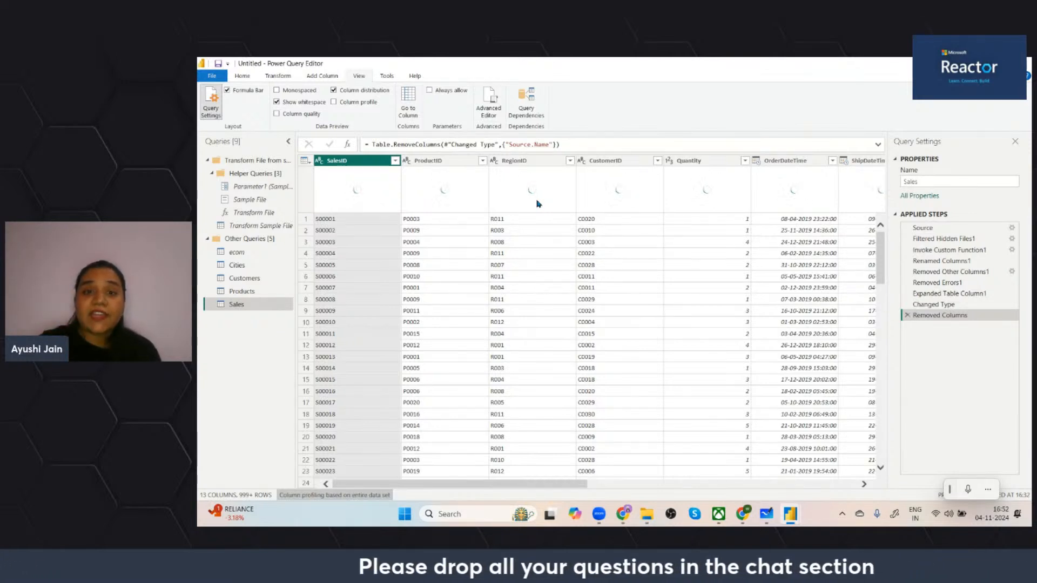
# Check the distinct and unique counts of SalesID, and base column profiling for Sales on the top 1000 rows again.
pyautogui.moveTo(538, 204)
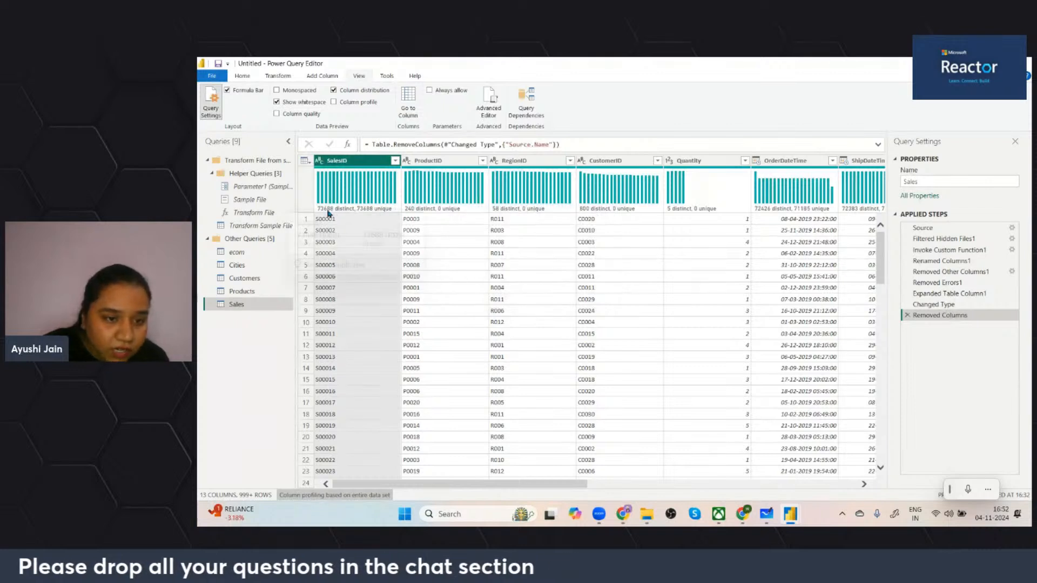
pyautogui.moveTo(323, 213)
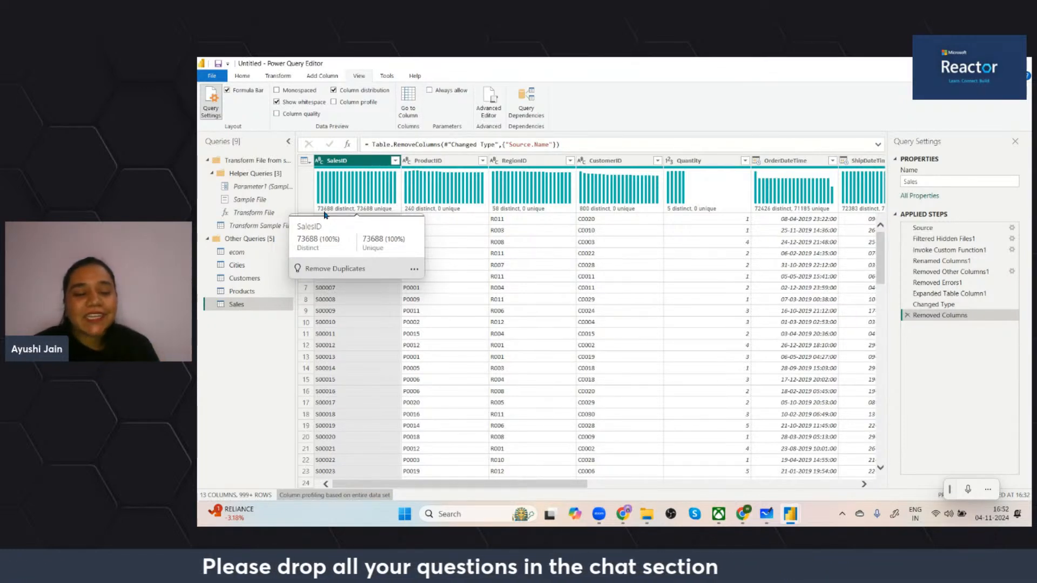
pyautogui.click(328, 497)
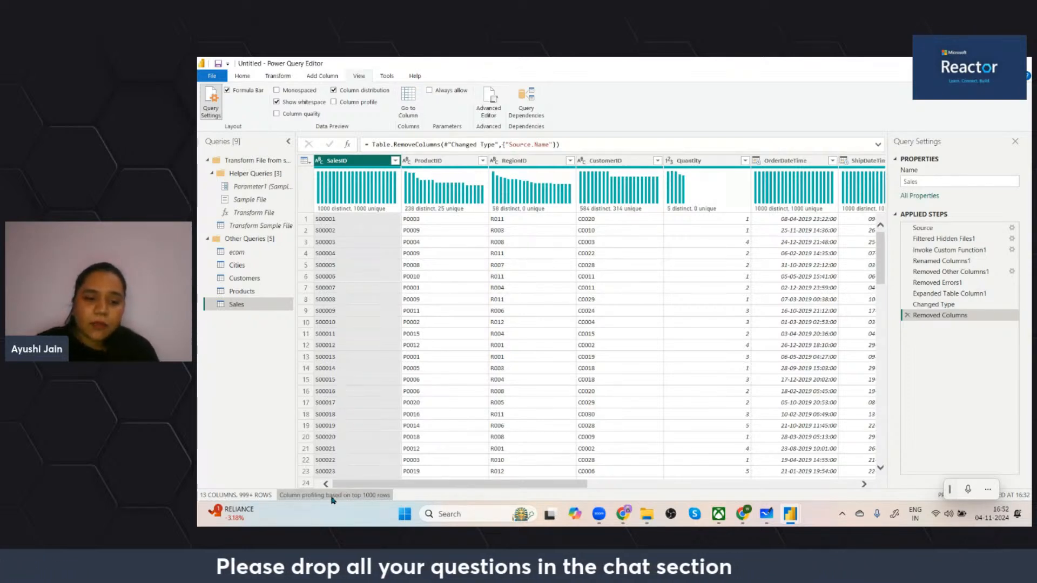
pyautogui.click(336, 496)
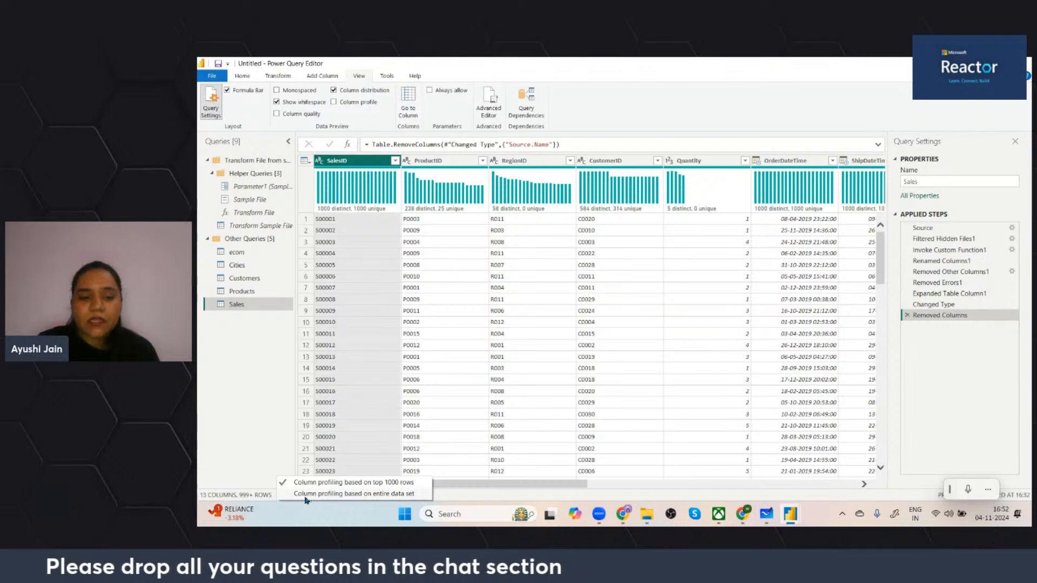
pyautogui.click(252, 444)
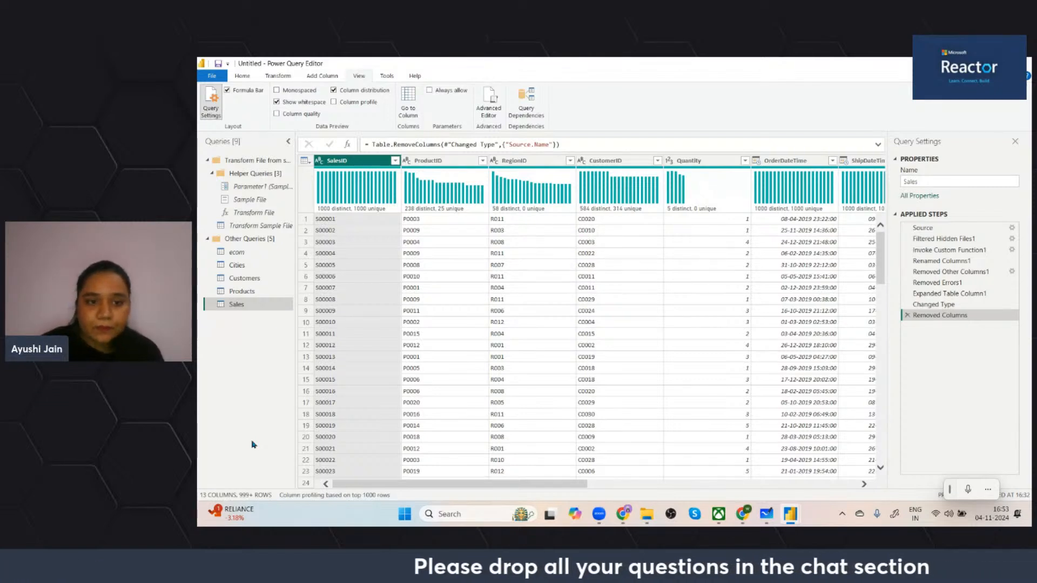
# Look over the Sales columns from ProductID through the order and delivery dates to ShippingCost, including their value distributions.
pyautogui.hscroll(1, 447, 260)
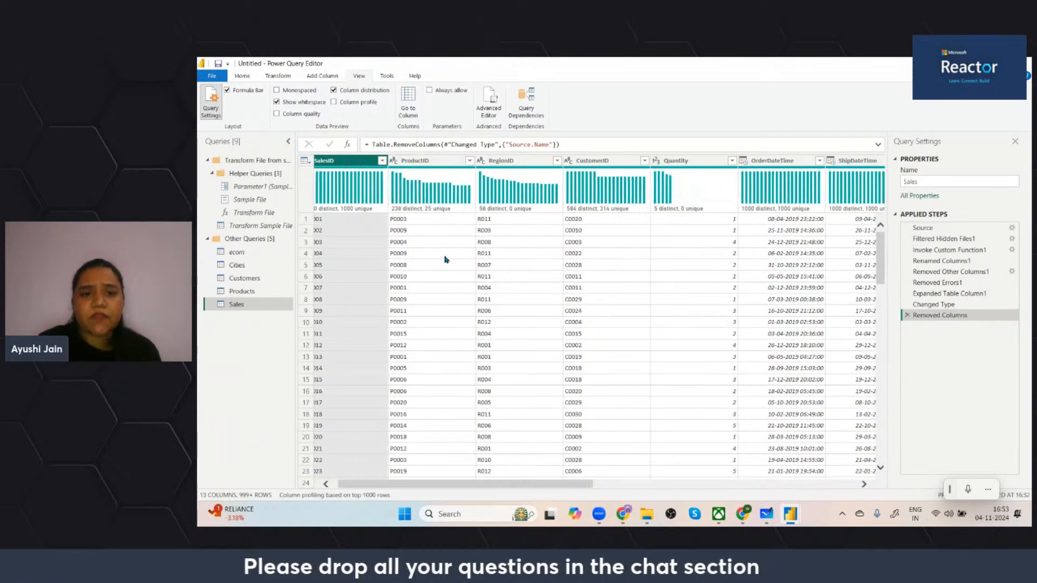
pyautogui.hscroll(5, 500, 273)
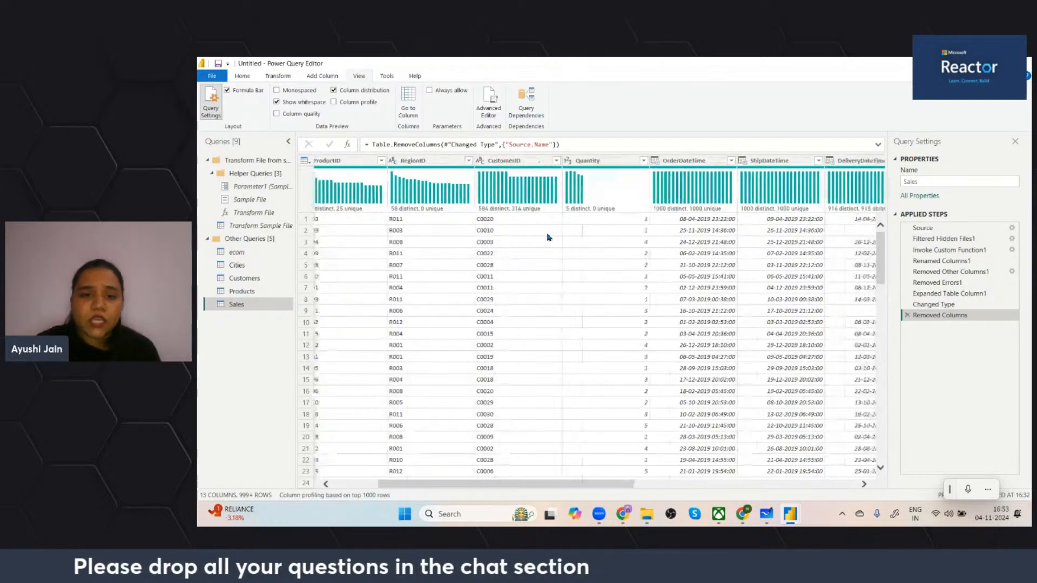
pyautogui.hscroll(5, 605, 264)
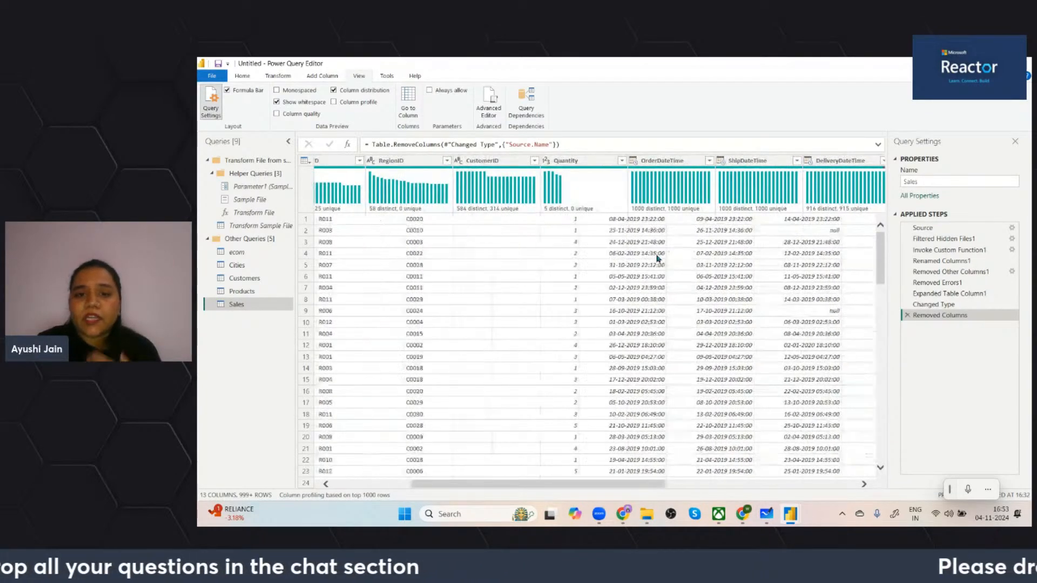
pyautogui.hscroll(3, 656, 259)
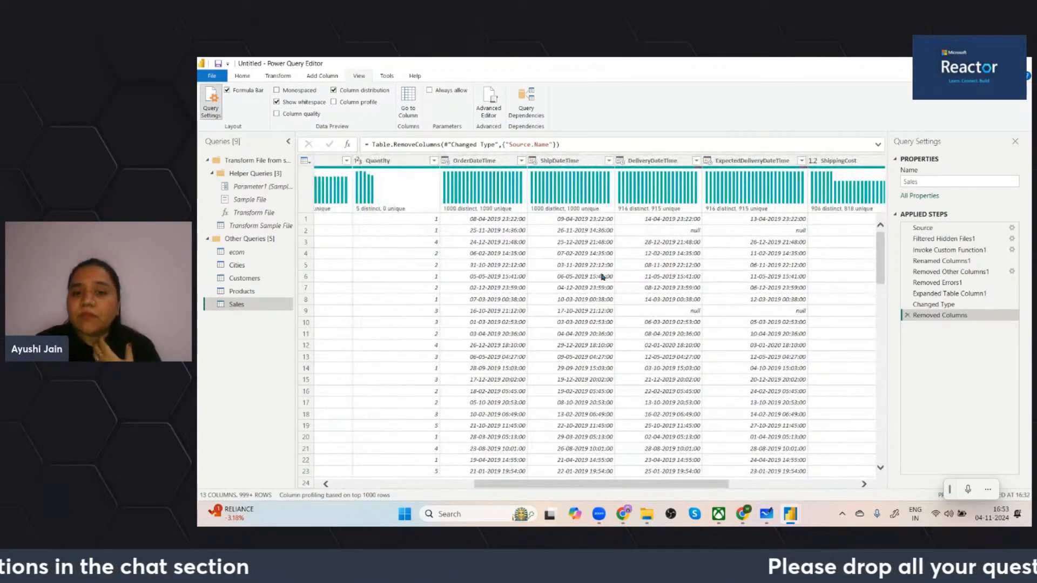
# Hide the column distribution charts in the Sales query preview.
pyautogui.hscroll(2, 602, 276)
pyautogui.hscroll(2, 621, 278)
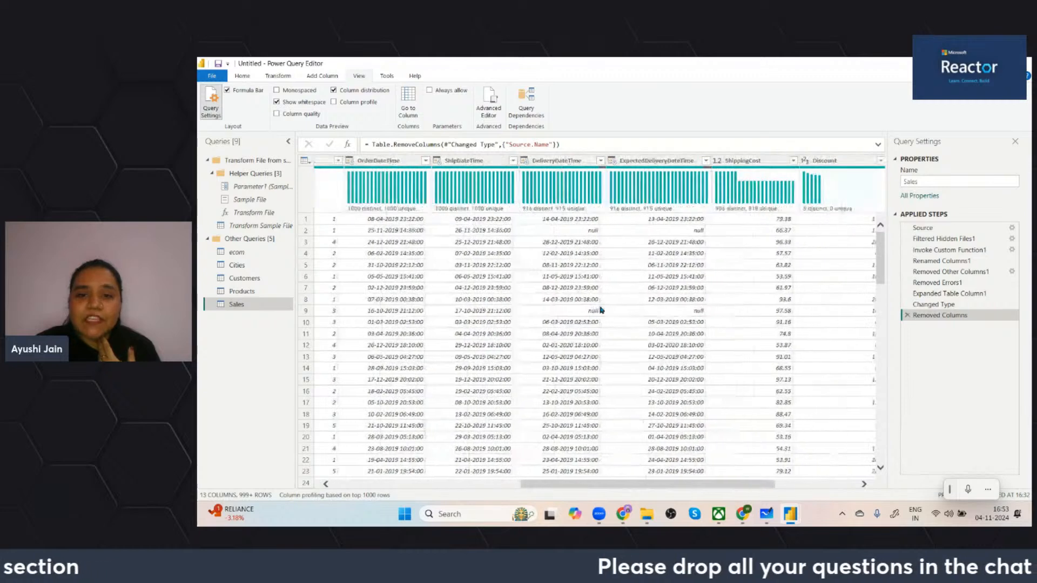
pyautogui.hscroll(2, 648, 287)
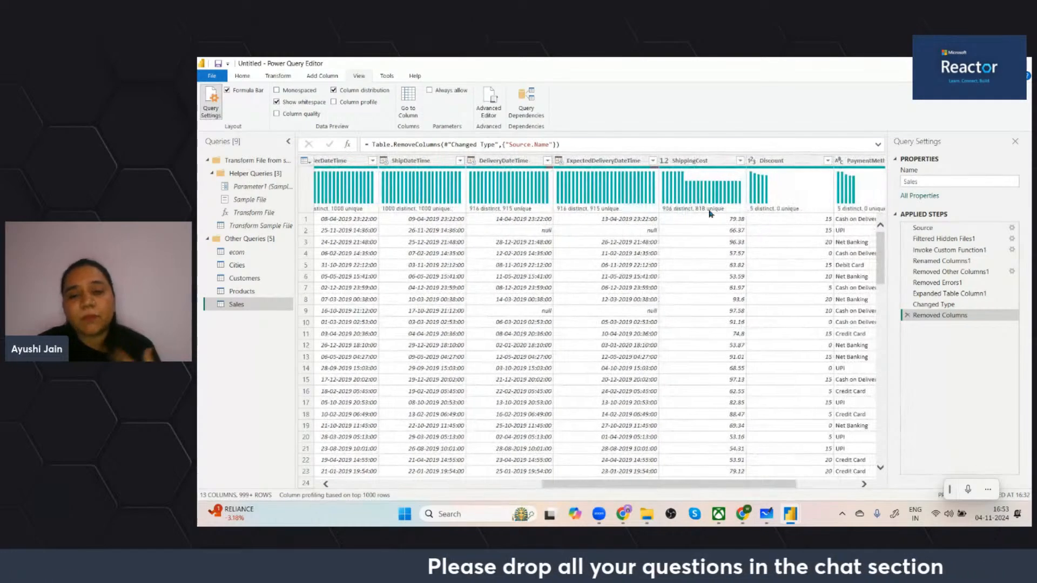
pyautogui.moveTo(711, 216)
pyautogui.hscroll(2, 768, 305)
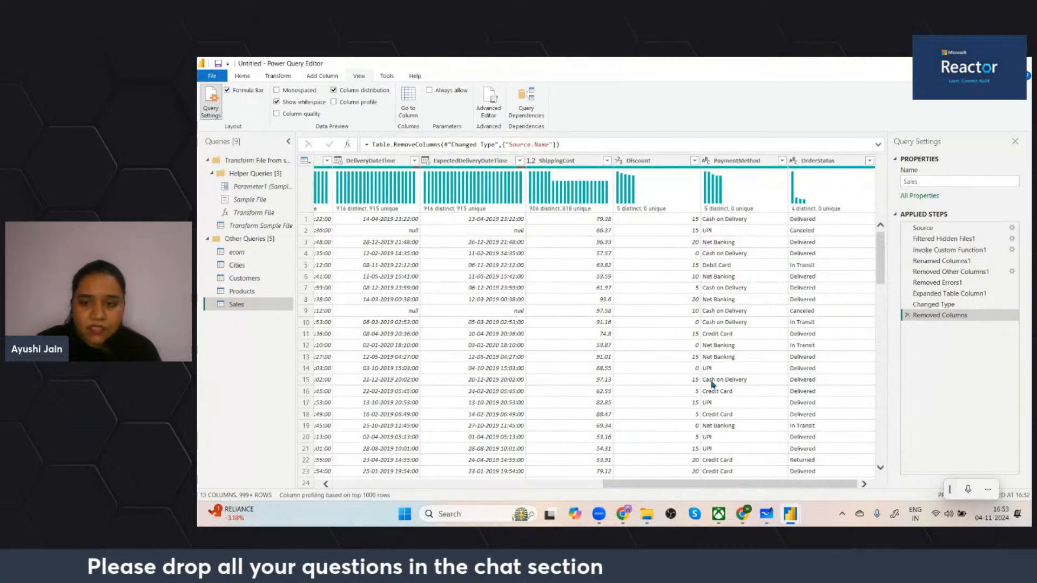
pyautogui.hscroll(-3, 711, 384)
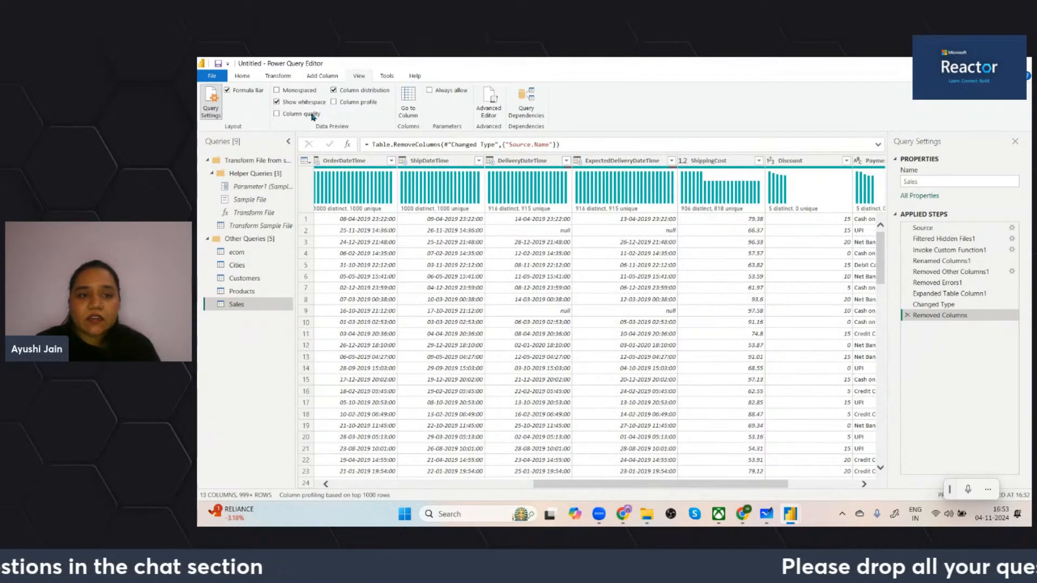
pyautogui.click(334, 90)
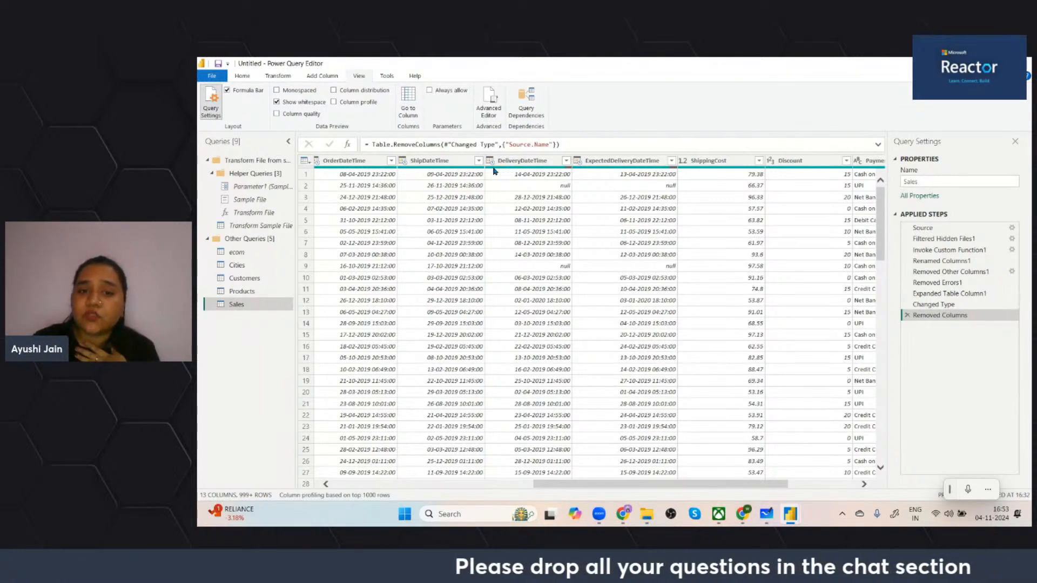
# Check the DeliveryDateTime column's quality summary, then bring up the transformation commands with that column selected.
pyautogui.moveTo(508, 170)
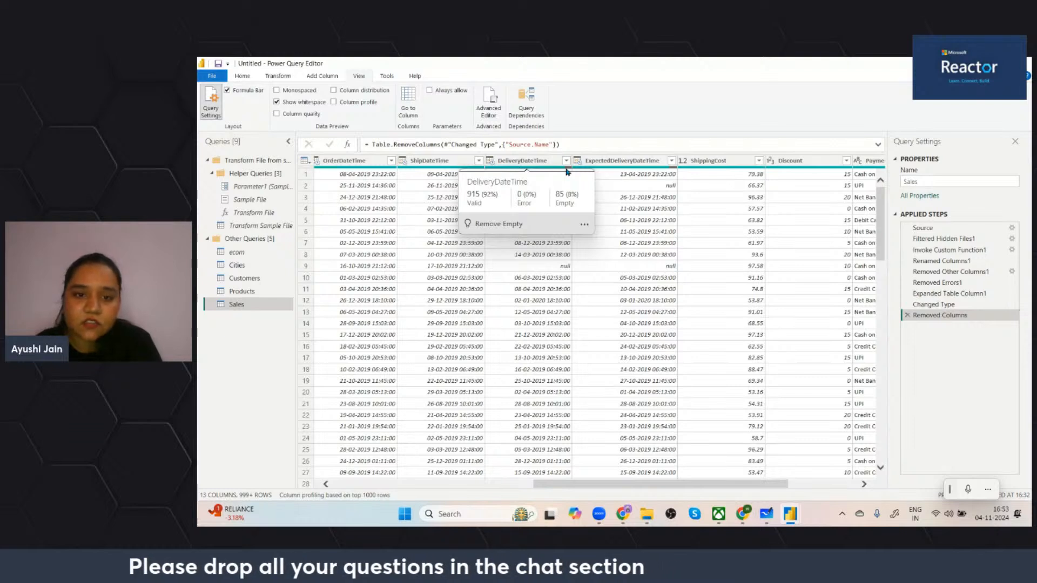
pyautogui.click(536, 163)
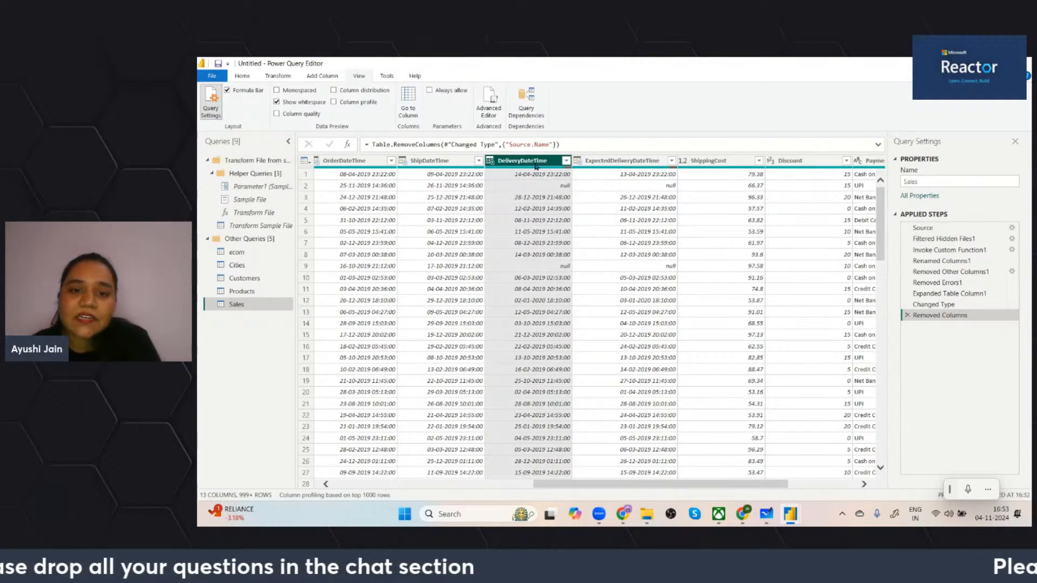
pyautogui.click(622, 161)
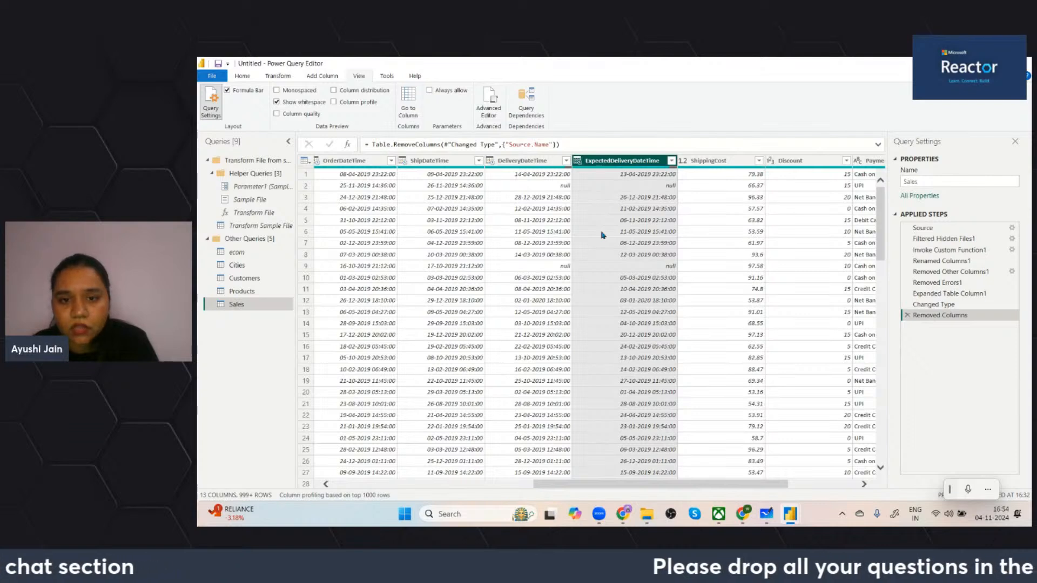
pyautogui.click(530, 164)
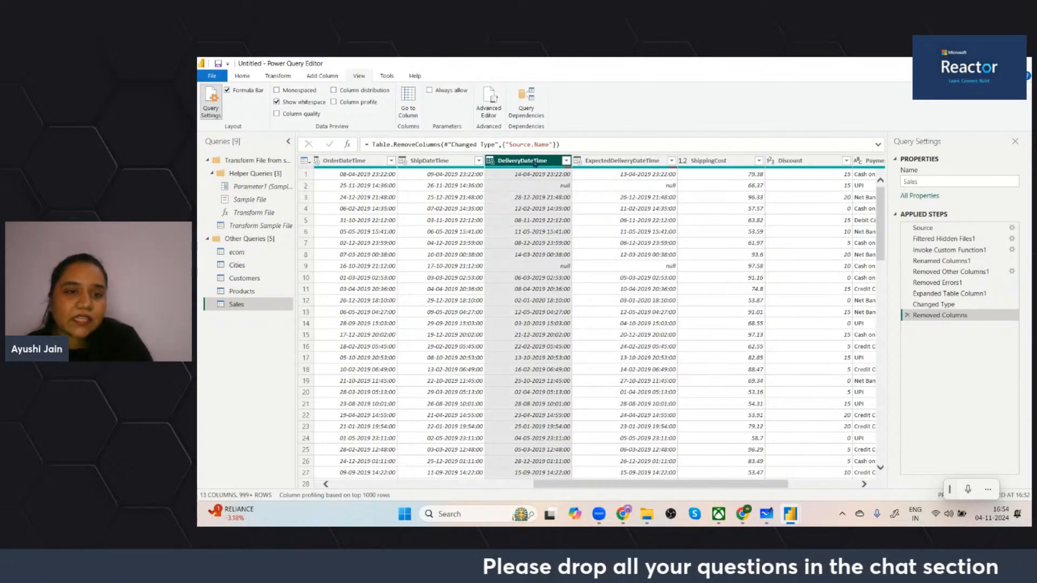
pyautogui.click(279, 75)
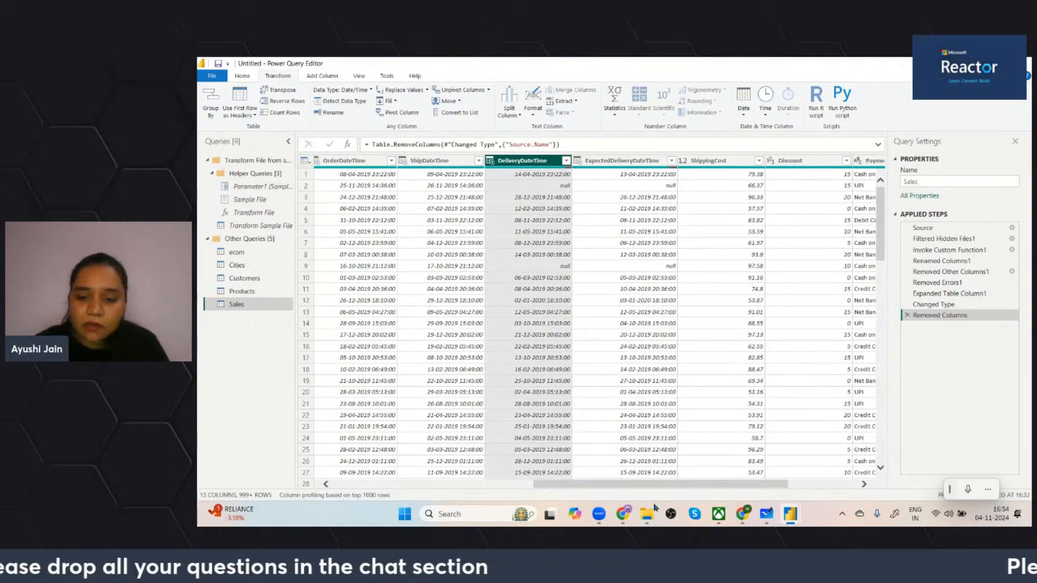
# Switch to Microsoft Whiteboard and handwrite the heading "Fill values" in the empty area beside the city notes.
pyautogui.moveTo(624, 522)
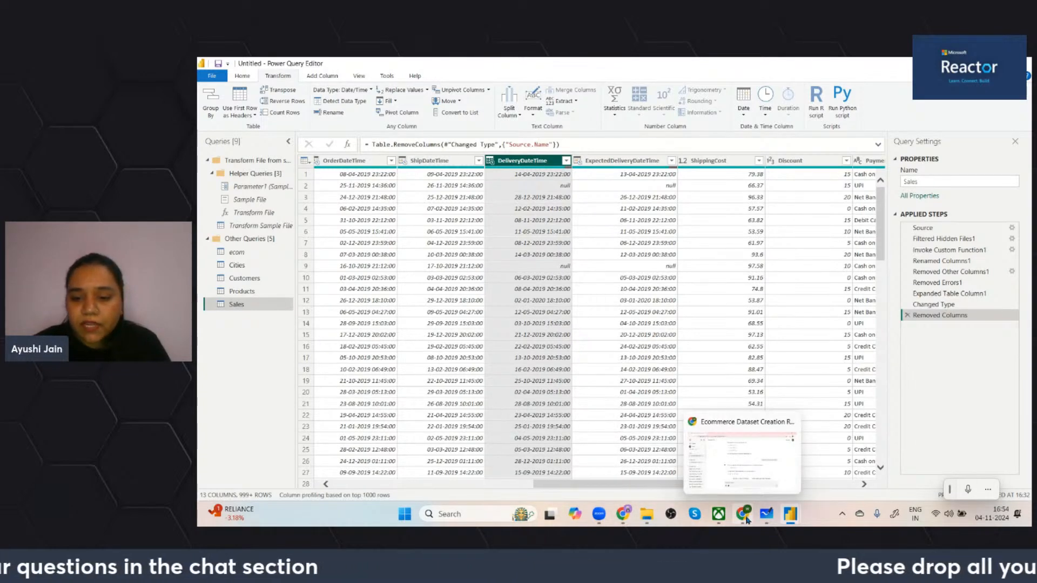
pyautogui.click(765, 518)
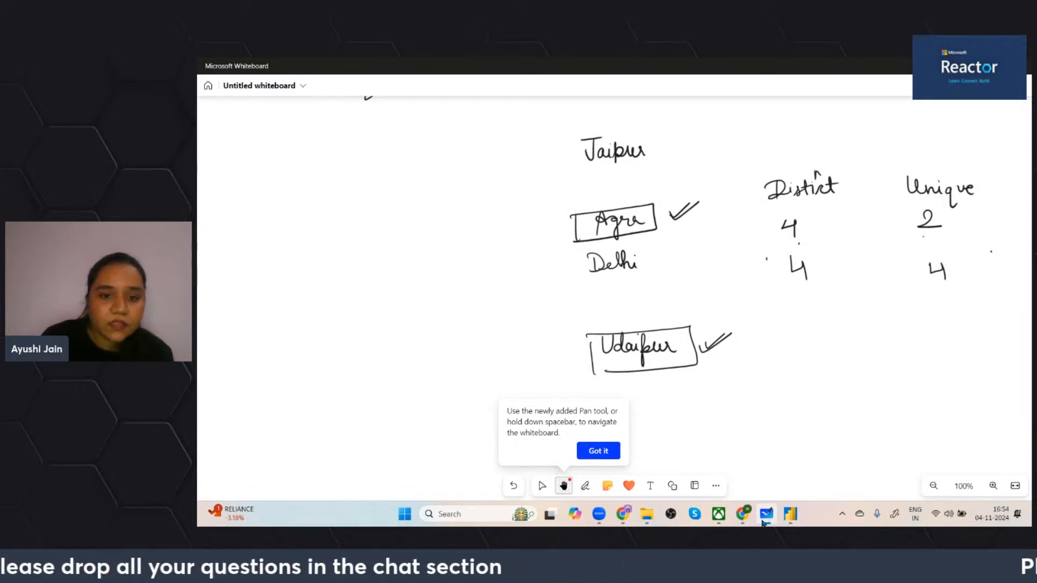
pyautogui.click(337, 169)
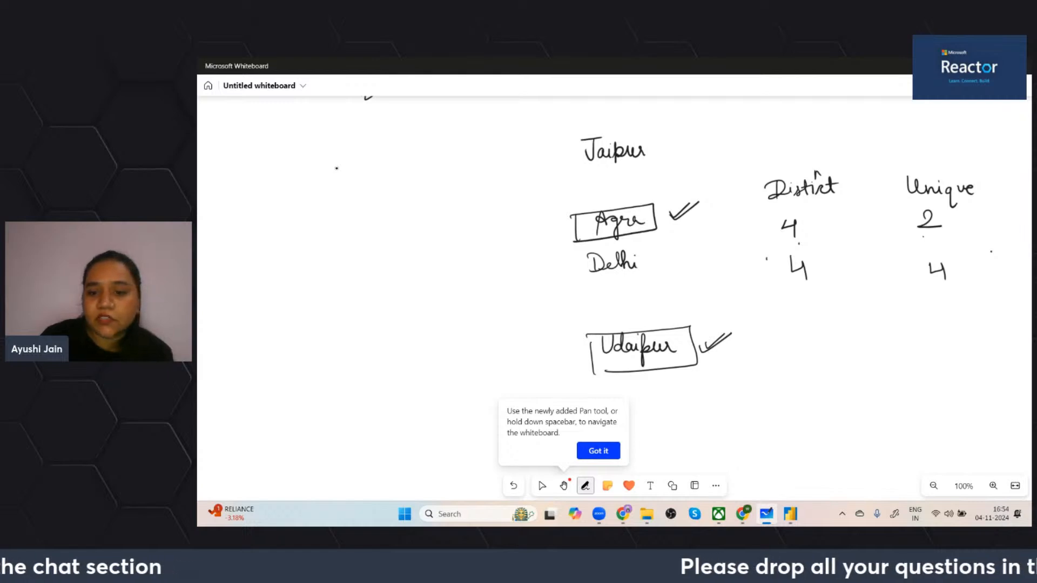
pyautogui.moveTo(279, 145); pyautogui.dragTo(271, 166)
pyautogui.moveTo(269, 162)
pyautogui.mouseDown()
pyautogui.moveTo(298, 166)
pyautogui.moveTo(323, 149)
pyautogui.moveTo(337, 162)
pyautogui.mouseUp()
pyautogui.moveTo(340, 153); pyautogui.dragTo(366, 163)
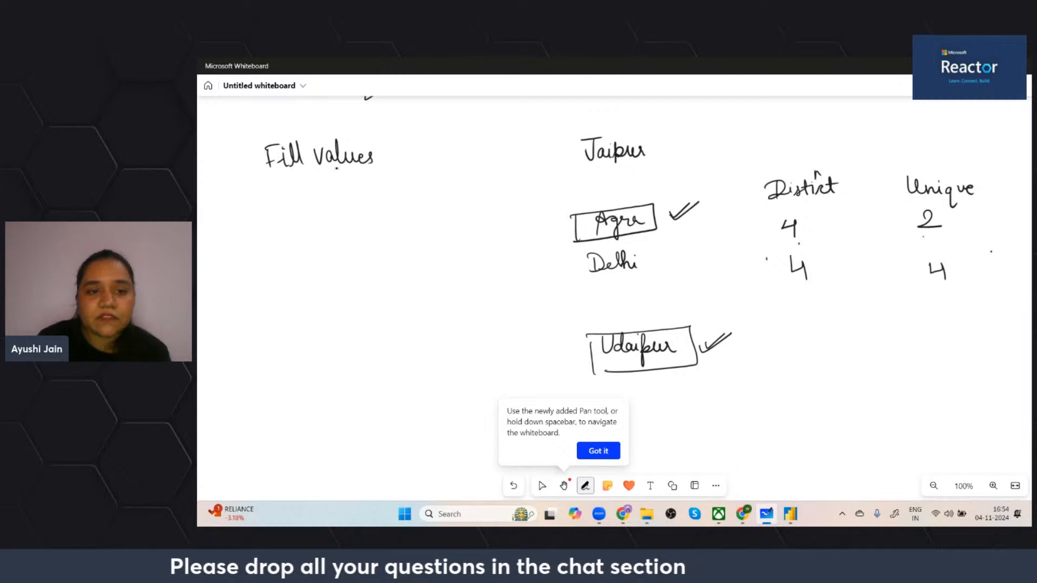
# Handwrite "Forward Fill" as the first item beneath the "Fill values" heading.
pyautogui.moveTo(301, 199); pyautogui.dragTo(318, 197)
pyautogui.moveTo(306, 199)
pyautogui.mouseDown()
pyautogui.moveTo(303, 221)
pyautogui.moveTo(313, 211)
pyautogui.moveTo(320, 220)
pyautogui.mouseUp()
pyautogui.moveTo(327, 213)
pyautogui.mouseDown()
pyautogui.moveTo(371, 221)
pyautogui.moveTo(391, 199)
pyautogui.moveTo(416, 199)
pyautogui.moveTo(410, 221)
pyautogui.mouseUp()
pyautogui.moveTo(409, 212); pyautogui.dragTo(431, 219)
pyautogui.moveTo(432, 215); pyautogui.dragTo(440, 219)
# Handwrite "Backward Fill" as the second item, directly beneath "Forward Fill".
pyautogui.moveTo(310, 251); pyautogui.dragTo(310, 271)
pyautogui.moveTo(308, 254)
pyautogui.mouseDown()
pyautogui.moveTo(318, 269)
pyautogui.moveTo(345, 271)
pyautogui.mouseUp()
pyautogui.moveTo(355, 258)
pyautogui.mouseDown()
pyautogui.moveTo(356, 271)
pyautogui.moveTo(406, 271)
pyautogui.mouseUp()
pyautogui.moveTo(411, 253)
pyautogui.mouseDown()
pyautogui.moveTo(414, 271)
pyautogui.moveTo(438, 252)
pyautogui.moveTo(431, 273)
pyautogui.mouseUp()
pyautogui.moveTo(435, 265)
pyautogui.mouseDown()
pyautogui.moveTo(465, 273)
pyautogui.moveTo(441, 253)
pyautogui.mouseUp()
# Draw a trial rectangle below the distinct and unique notes, then erase it together with the city, distinct and unique notes.
pyautogui.moveTo(810, 364)
pyautogui.mouseDown()
pyautogui.moveTo(808, 403)
pyautogui.moveTo(938, 357)
pyautogui.moveTo(940, 399)
pyautogui.mouseUp()
pyautogui.moveTo(940, 399); pyautogui.dragTo(808, 396)
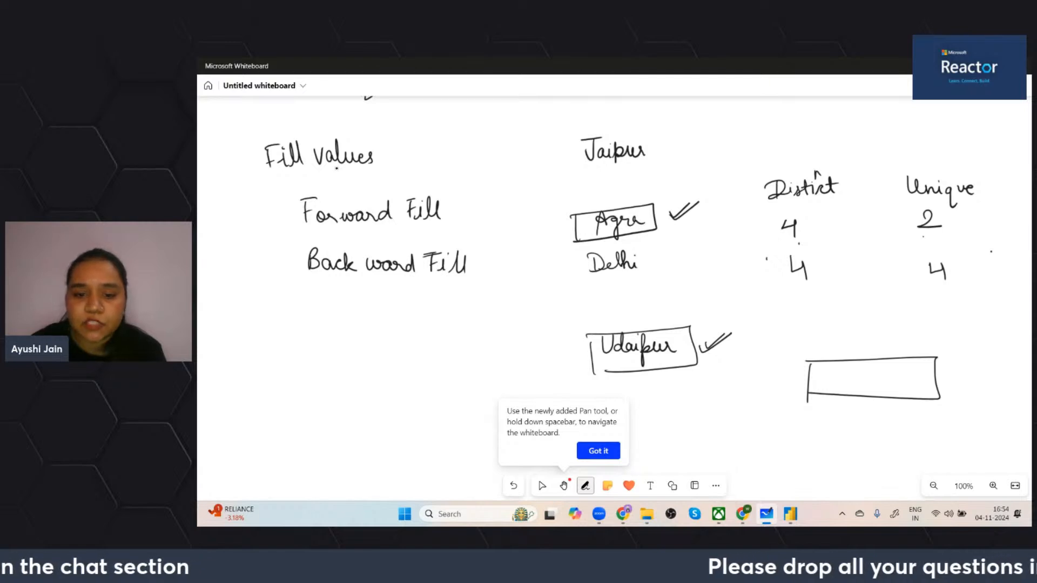
pyautogui.moveTo(729, 349)
pyautogui.mouseDown()
pyautogui.moveTo(584, 356)
pyautogui.moveTo(540, 341)
pyautogui.moveTo(802, 247)
pyautogui.moveTo(832, 200)
pyautogui.moveTo(509, 138)
pyautogui.moveTo(633, 256)
pyautogui.moveTo(686, 276)
pyautogui.mouseUp()
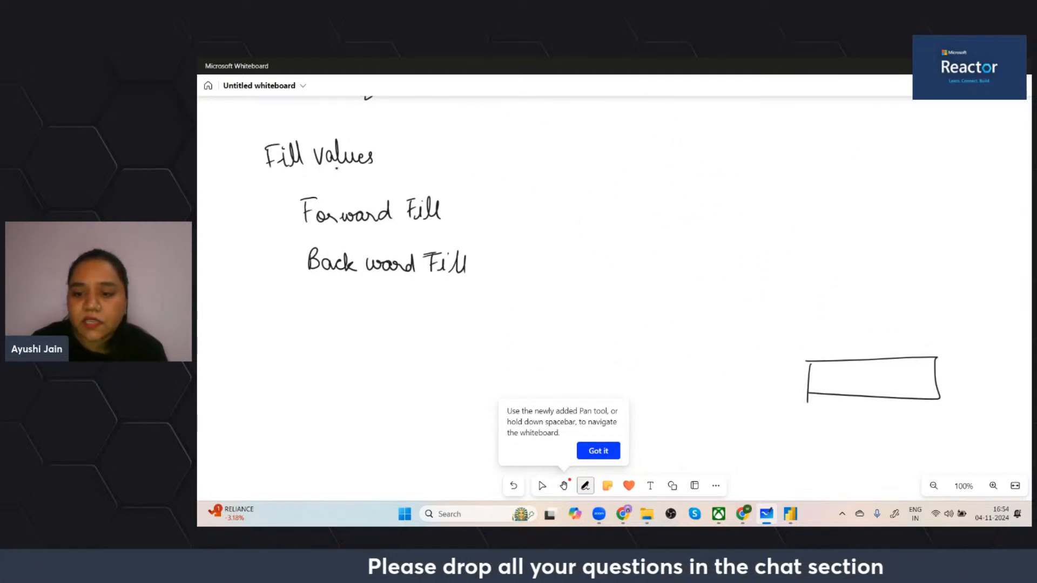
pyautogui.moveTo(809, 367)
pyautogui.mouseDown()
pyautogui.moveTo(933, 375)
pyautogui.moveTo(813, 391)
pyautogui.mouseUp()
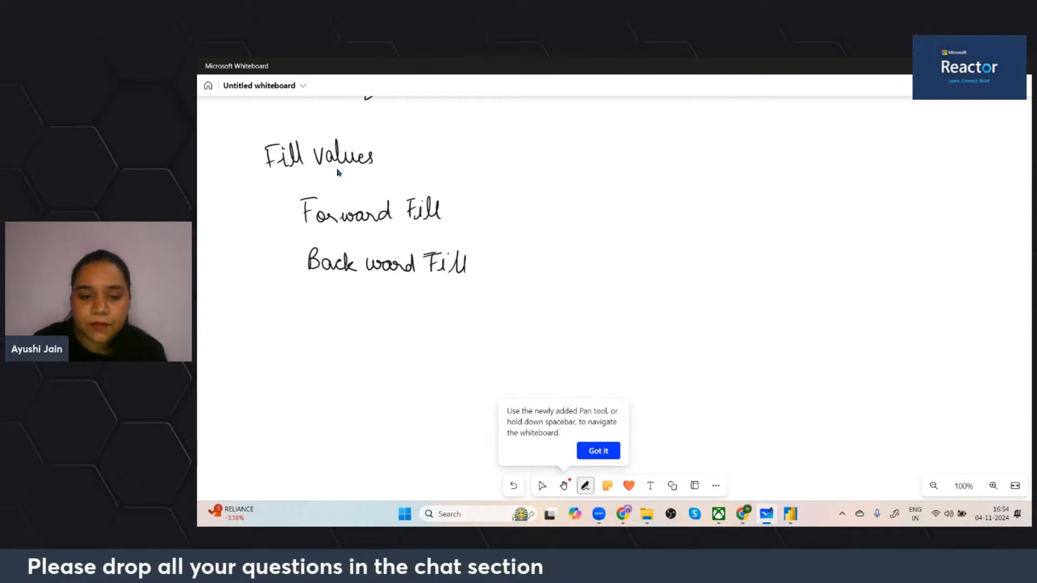
# With the black pen, handwrite a sample column reading Male, Female, a blank line, Male, Female.
pyautogui.click(539, 461)
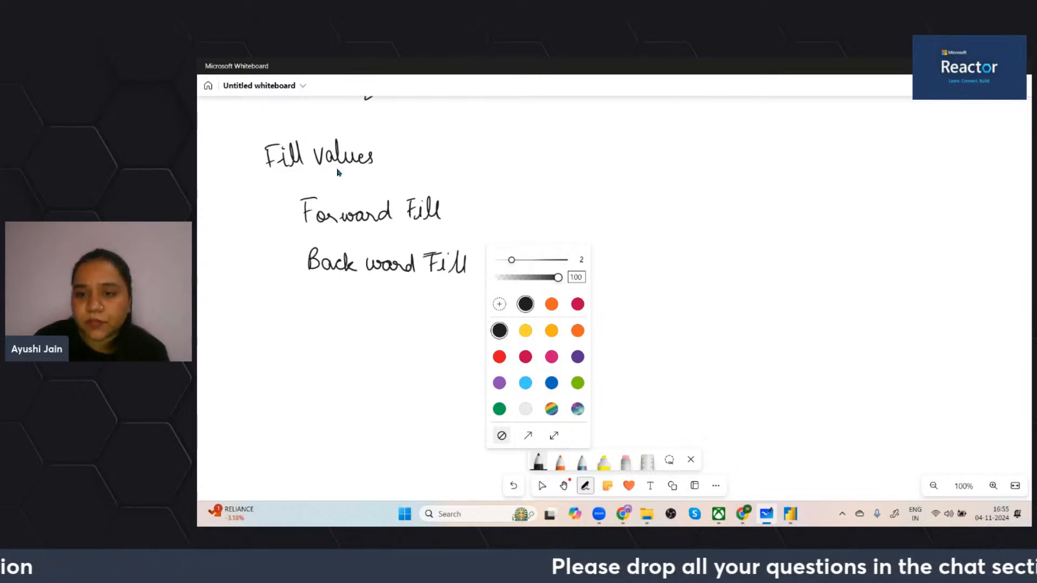
pyautogui.moveTo(813, 190); pyautogui.dragTo(856, 187)
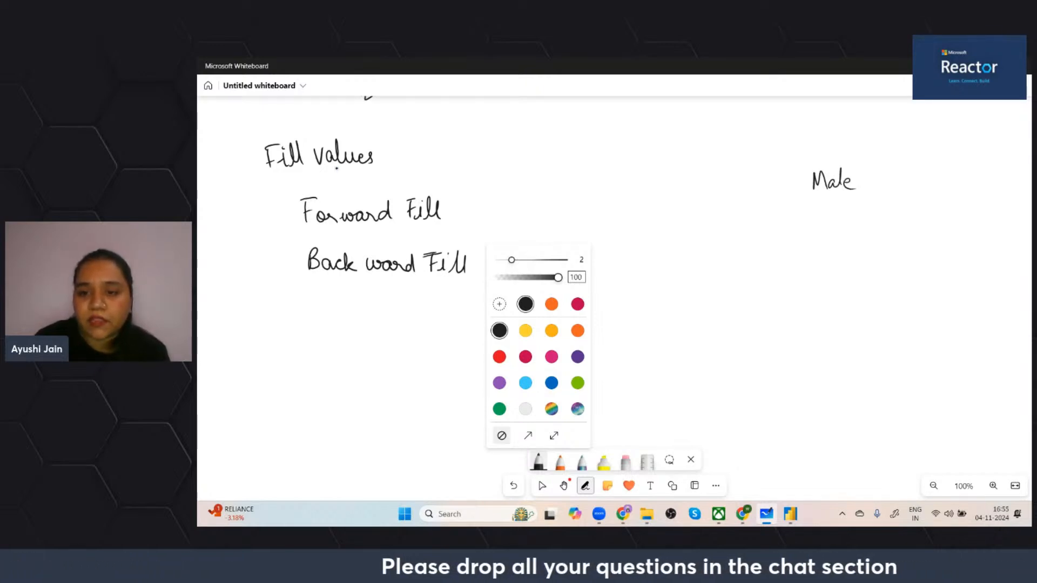
pyautogui.moveTo(809, 228)
pyautogui.mouseDown()
pyautogui.moveTo(828, 223)
pyautogui.moveTo(811, 247)
pyautogui.moveTo(873, 248)
pyautogui.mouseUp()
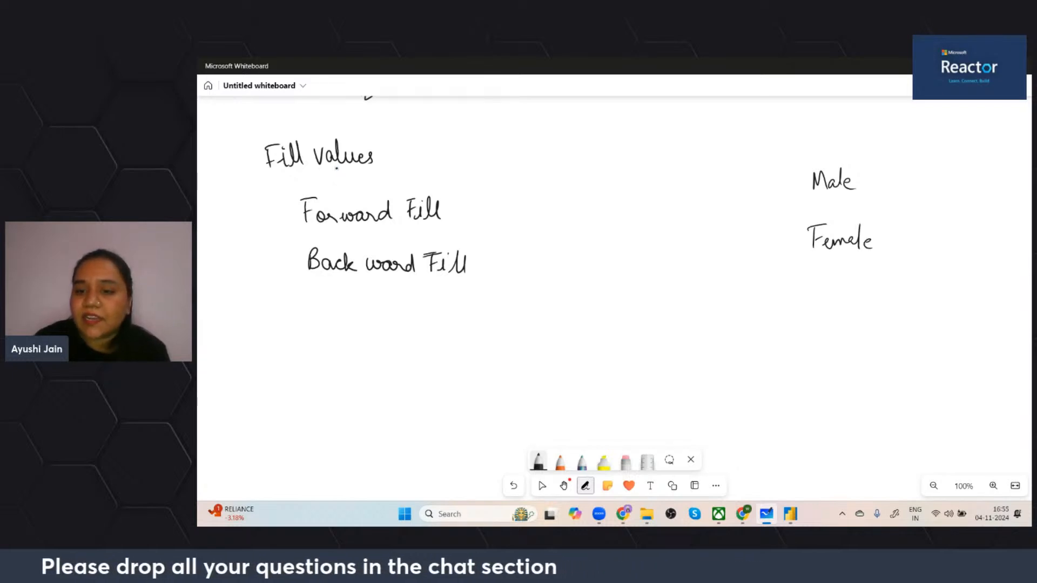
pyautogui.moveTo(810, 304); pyautogui.dragTo(881, 305)
pyautogui.moveTo(818, 355); pyautogui.dragTo(860, 354)
pyautogui.moveTo(817, 388)
pyautogui.mouseDown()
pyautogui.moveTo(835, 387)
pyautogui.moveTo(820, 414)
pyautogui.mouseUp()
pyautogui.moveTo(822, 401)
pyautogui.mouseDown()
pyautogui.moveTo(878, 403)
pyautogui.moveTo(890, 381)
pyautogui.moveTo(899, 403)
pyautogui.mouseUp()
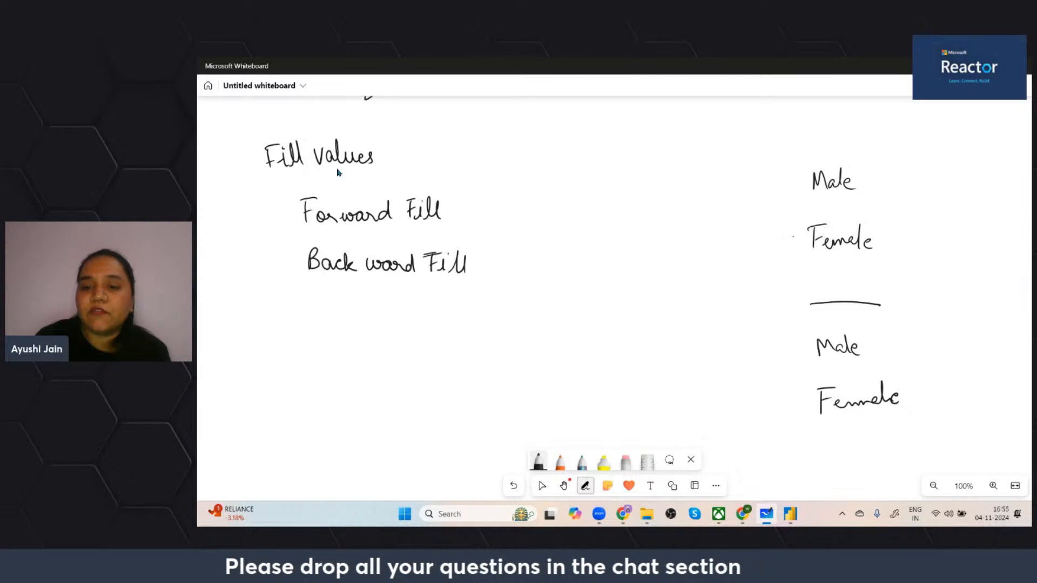
# Draw curved arrows to the blank line from the Female above and the Male below, and box the upper Female.
pyautogui.moveTo(795, 235)
pyautogui.mouseDown()
pyautogui.moveTo(756, 249)
pyautogui.moveTo(800, 284)
pyautogui.mouseUp()
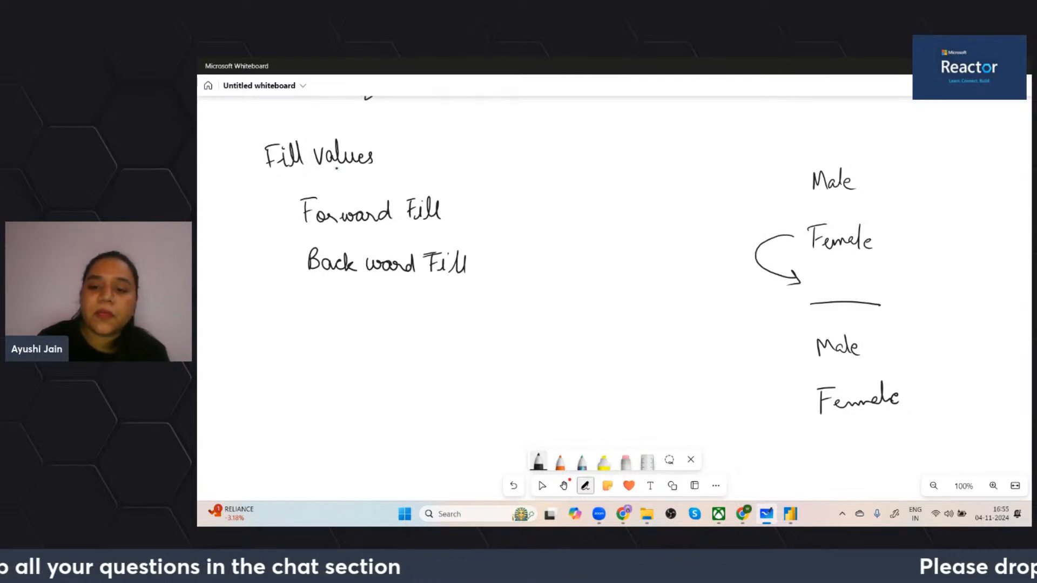
pyautogui.moveTo(808, 350)
pyautogui.mouseDown()
pyautogui.moveTo(767, 348)
pyautogui.moveTo(796, 301)
pyautogui.moveTo(798, 318)
pyautogui.mouseUp()
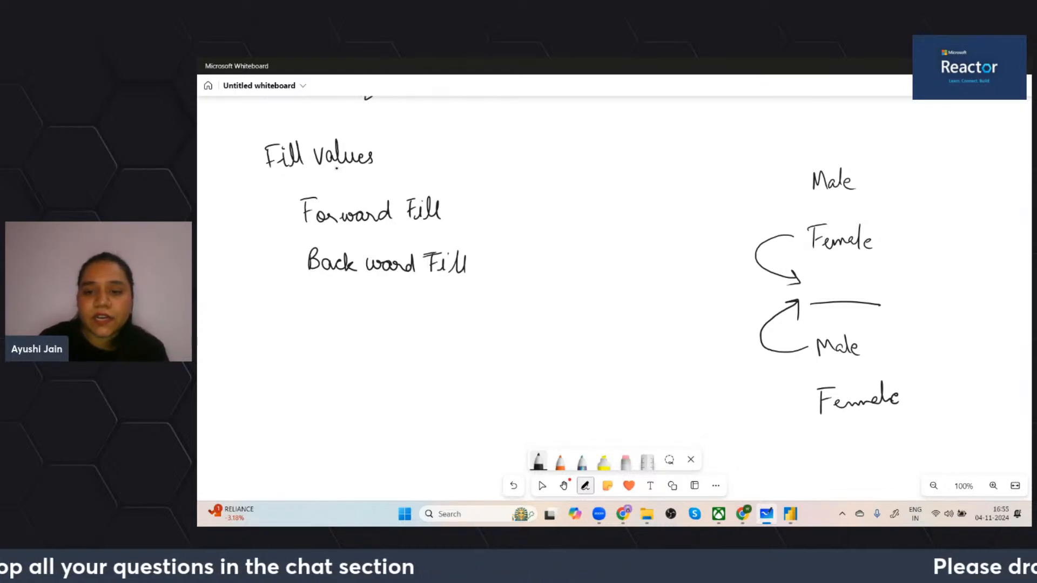
pyautogui.moveTo(798, 220)
pyautogui.mouseDown()
pyautogui.moveTo(804, 260)
pyautogui.moveTo(895, 248)
pyautogui.moveTo(804, 260)
pyautogui.mouseUp()
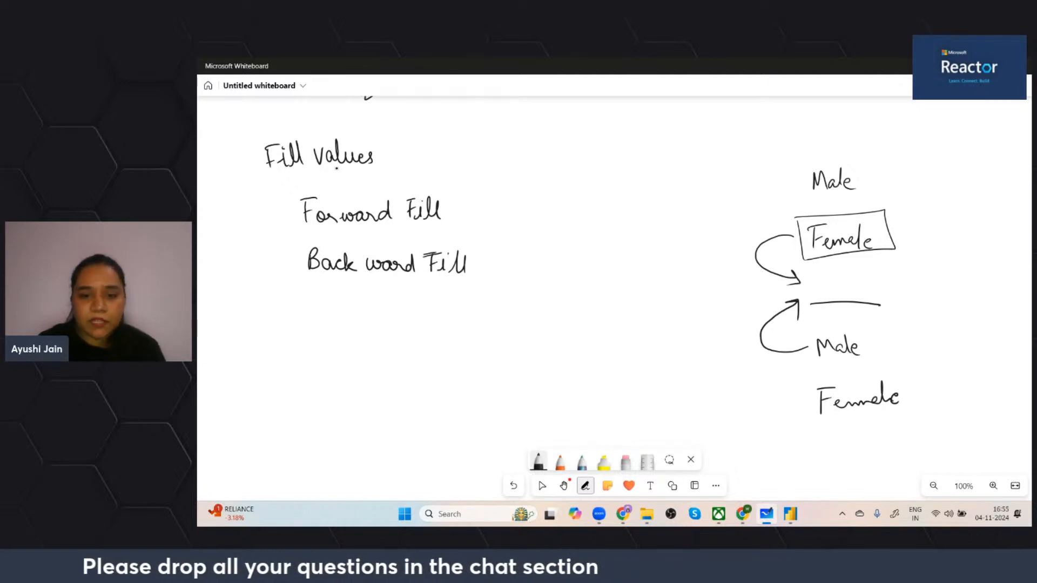
# Add a text box reading "mean, mode and median" and place it directly beneath "Backward Fill".
pyautogui.press('Escape')
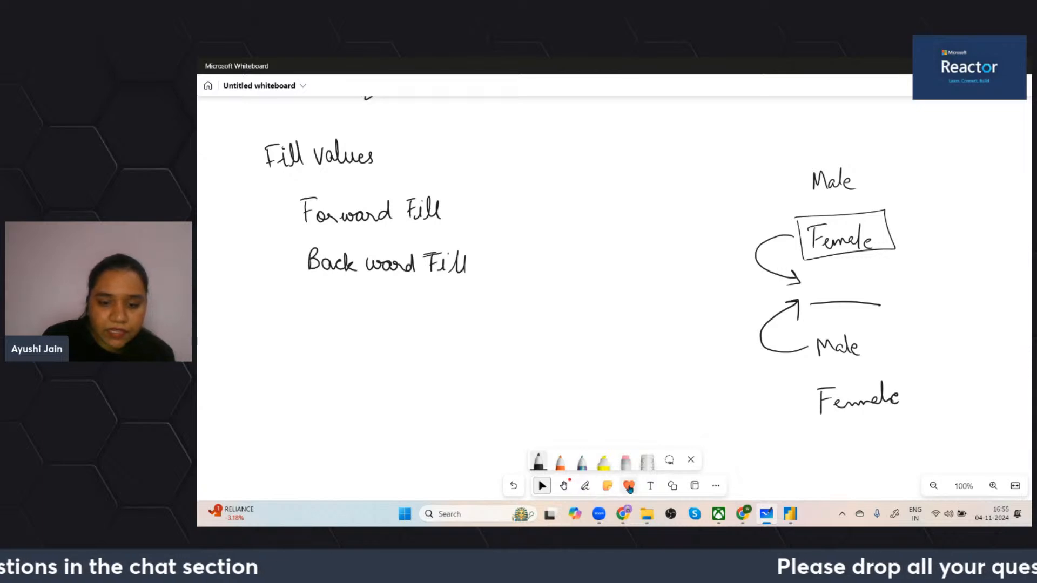
pyautogui.click(650, 485)
pyautogui.click(419, 339)
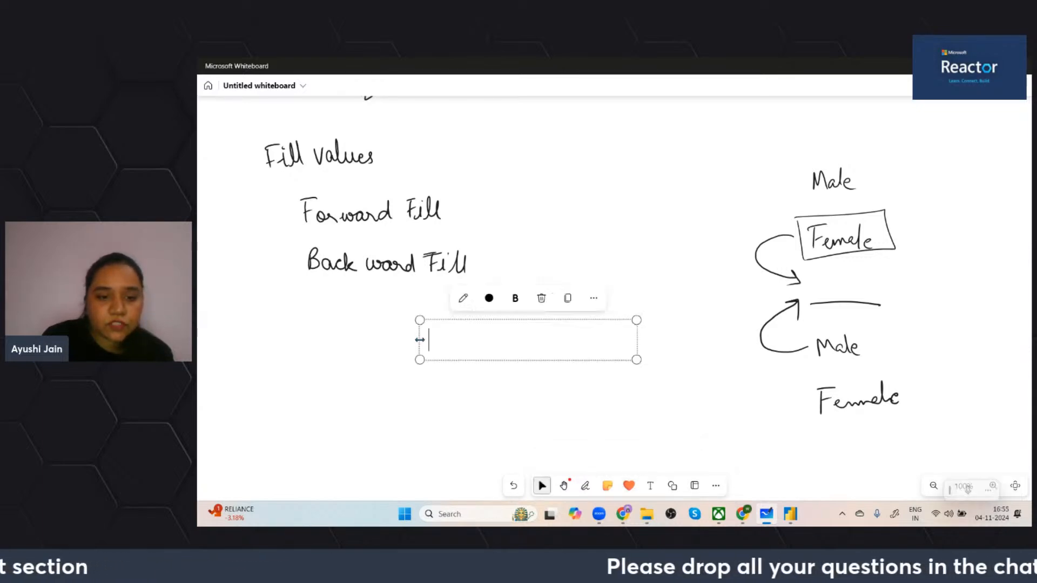
pyautogui.write('mean')
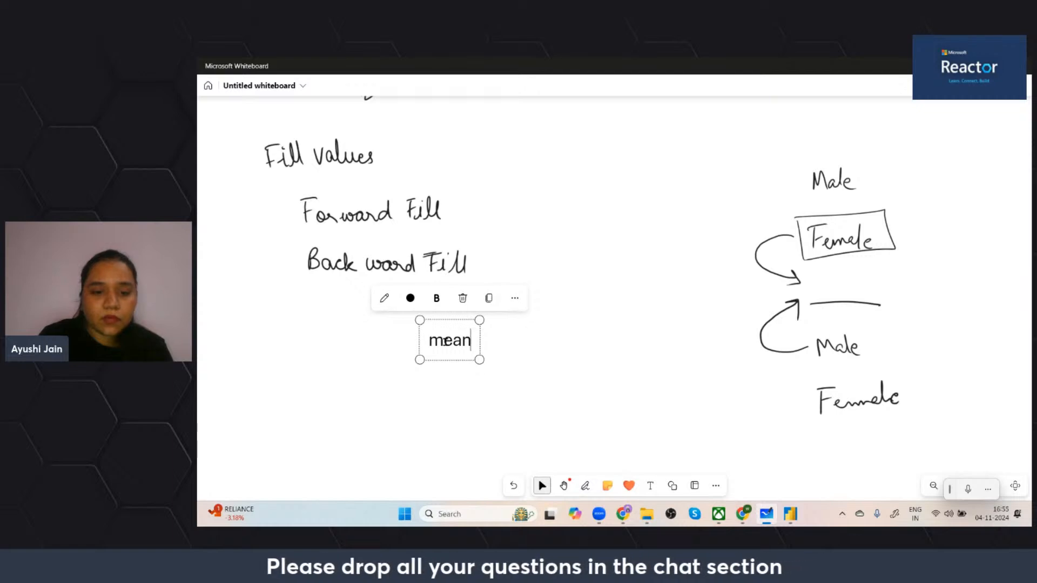
pyautogui.write(',mode and med')
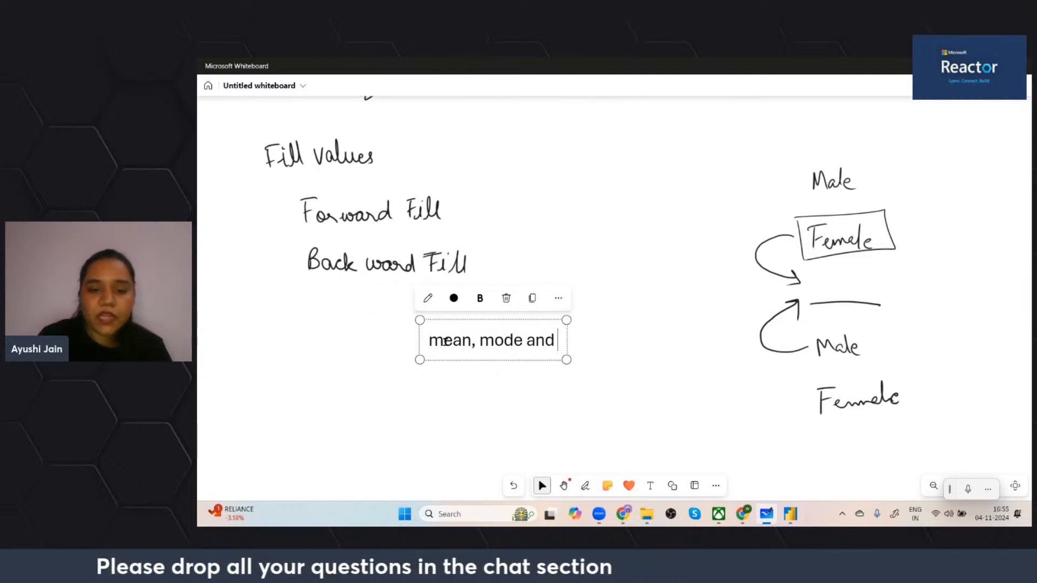
pyautogui.write('ian')
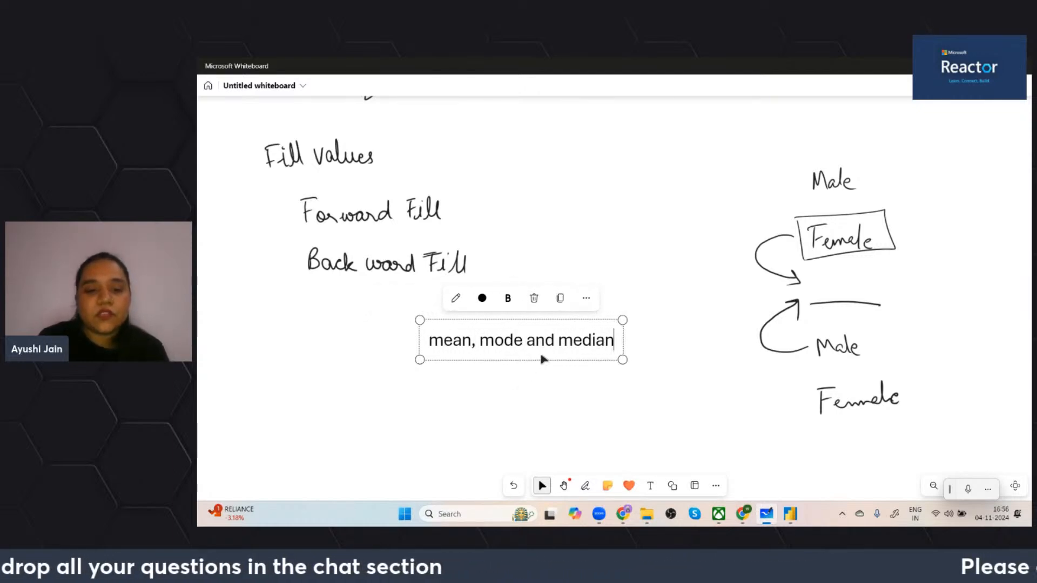
pyautogui.moveTo(543, 359); pyautogui.dragTo(419, 317)
pyautogui.click(375, 348)
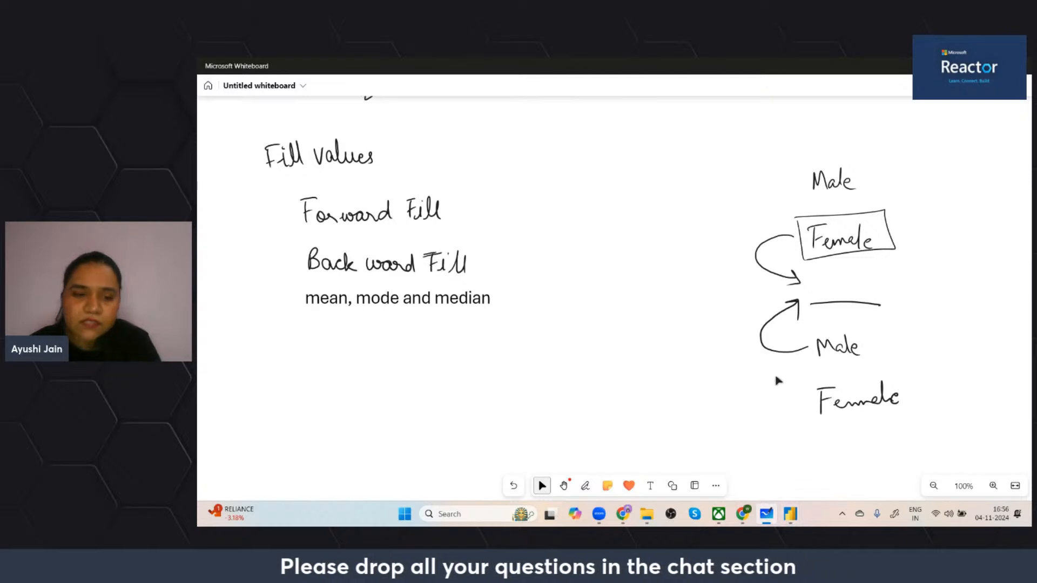
# Switch back to the Power Query Editor window.
pyautogui.moveTo(790, 514)
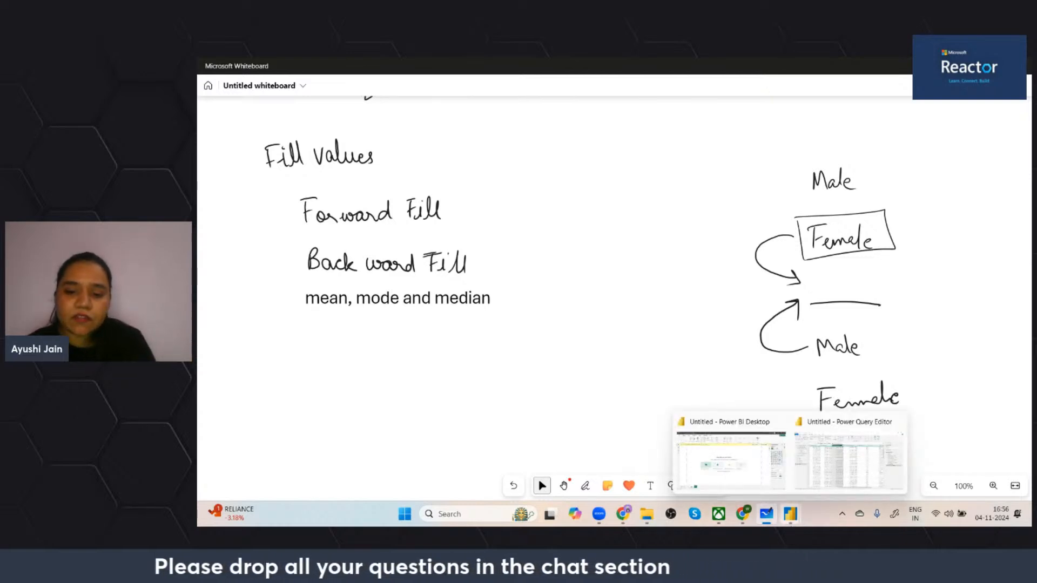
pyautogui.click(830, 472)
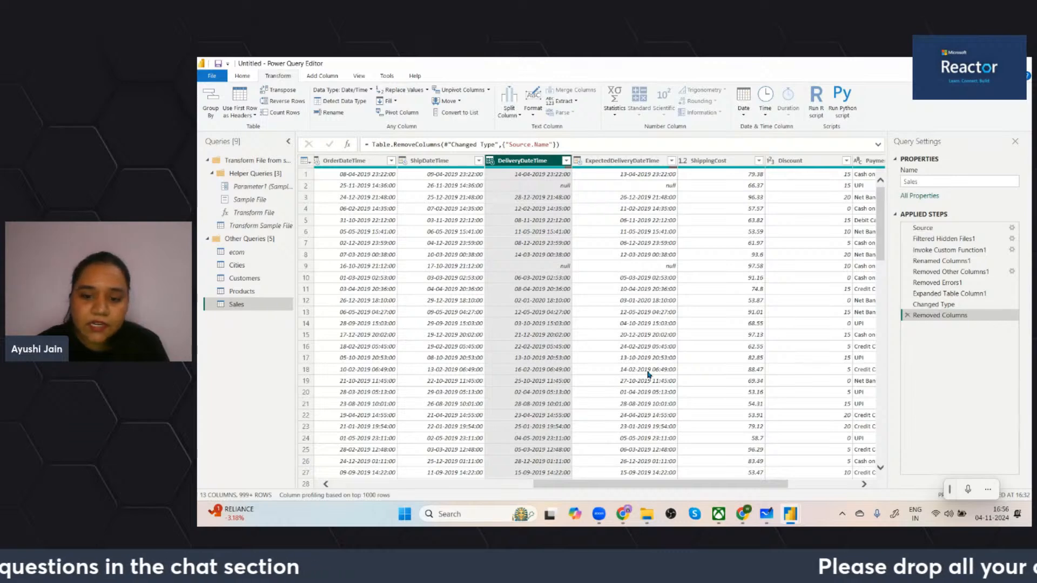
# Switch to the GitHub dataset page in Chrome and download MS-Reactor Ecom.zip as a raw file into the Downloads folder.
pyautogui.moveTo(751, 524)
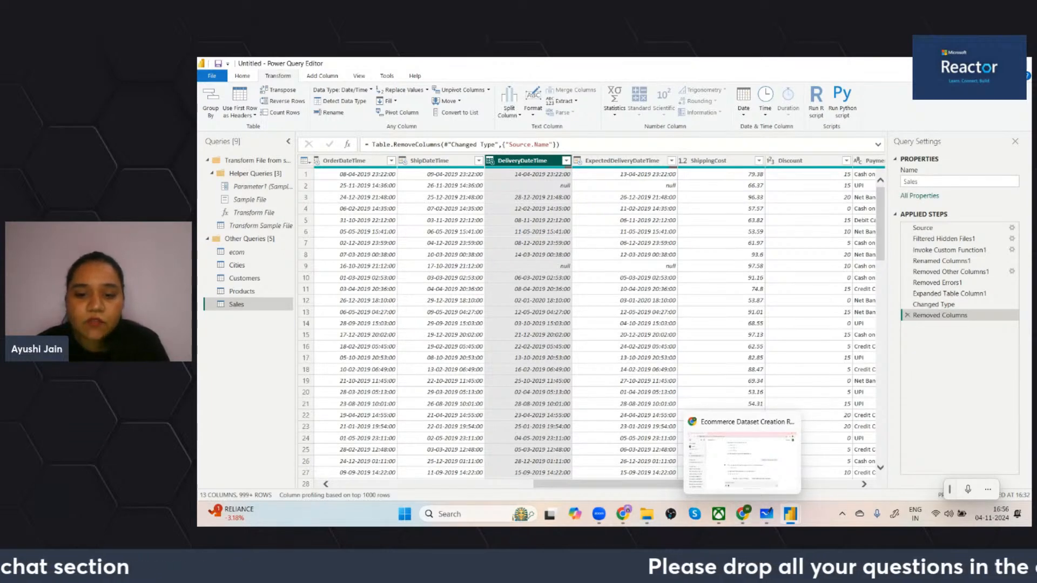
pyautogui.moveTo(622, 514)
pyautogui.click(563, 459)
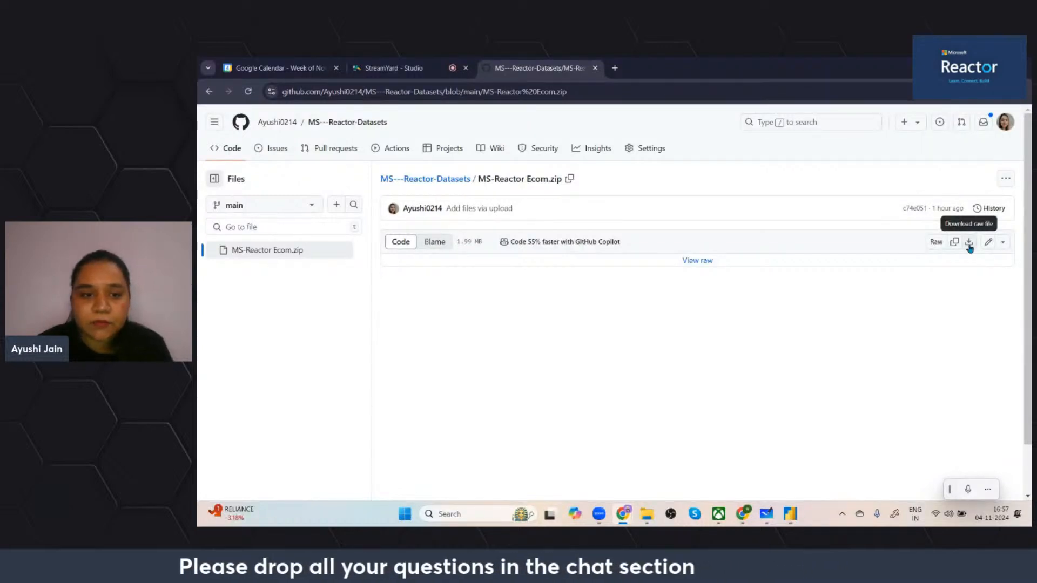
pyautogui.click(969, 243)
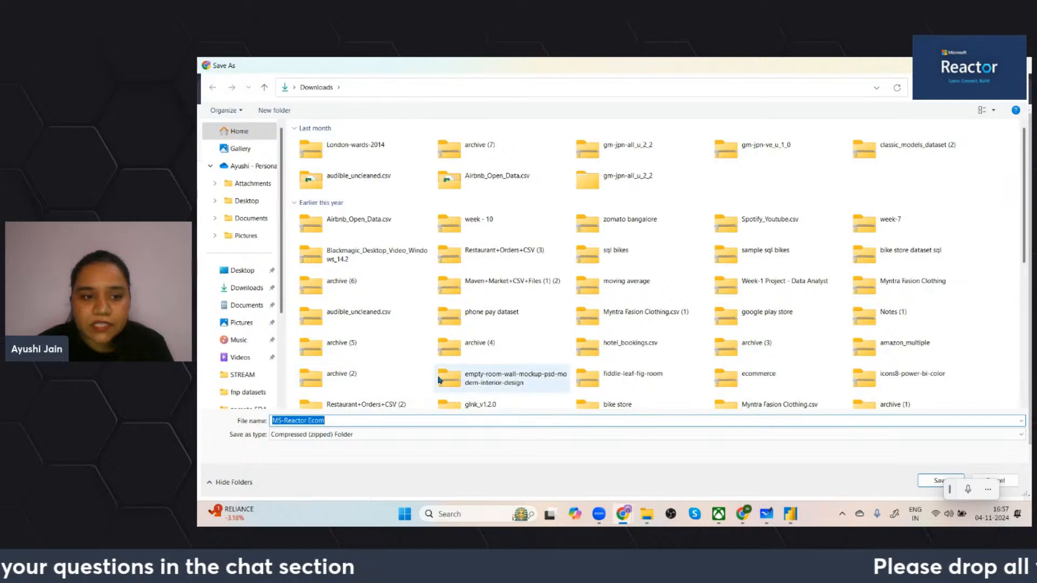
pyautogui.click(933, 482)
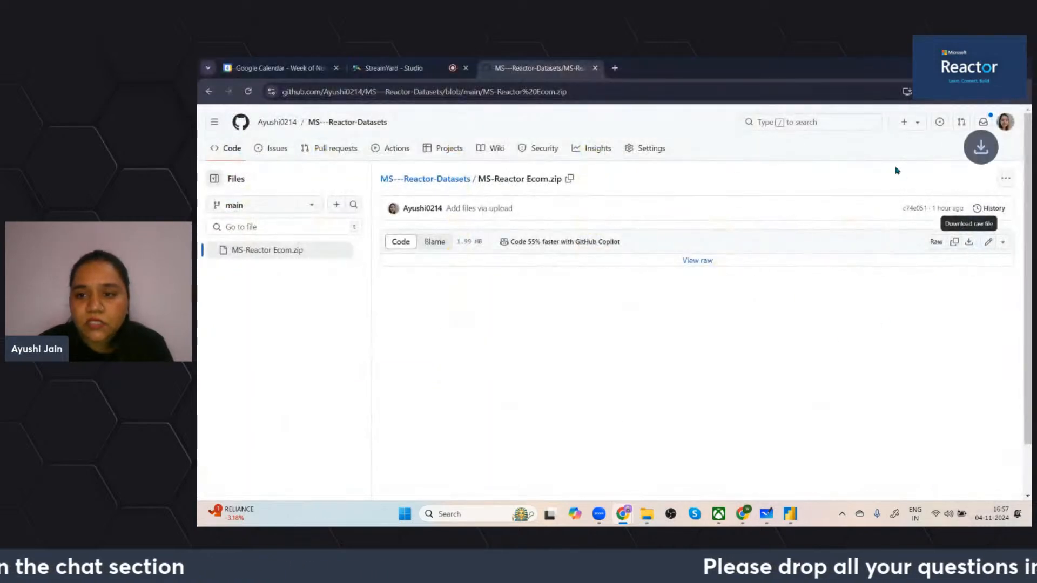
# Extract the downloaded MS-Reactor Ecom archive to the suggested folder in Downloads and open the inner MS-Reactor Ecom folder.
pyautogui.click(903, 116)
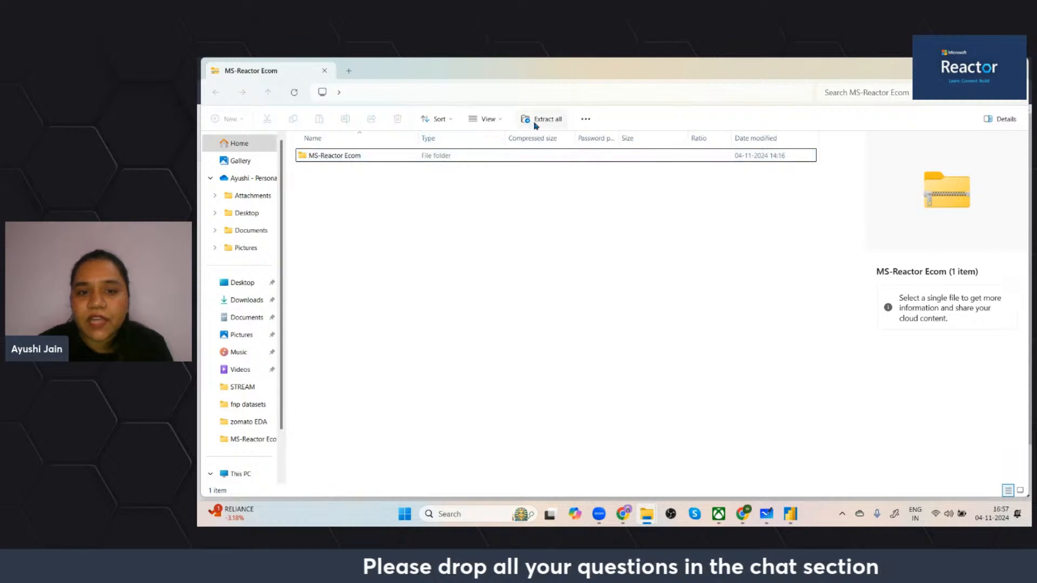
pyautogui.click(538, 120)
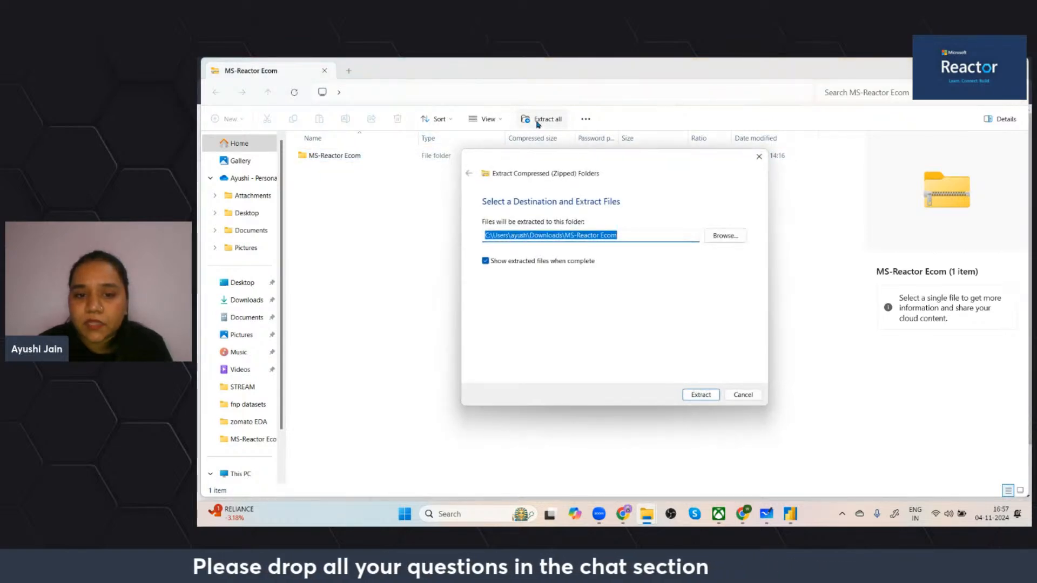
pyautogui.click(710, 393)
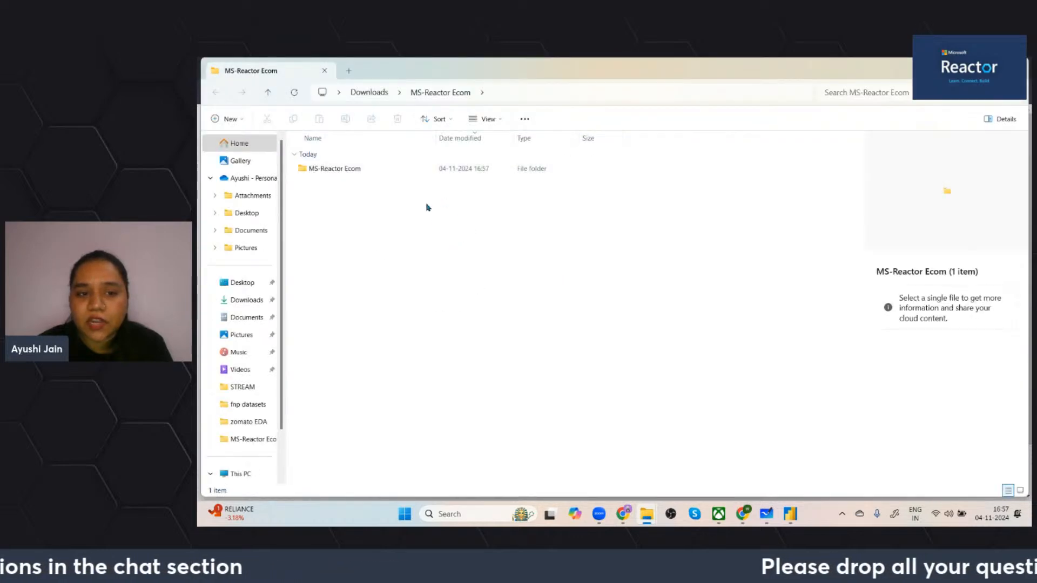
pyautogui.doubleClick(440, 173)
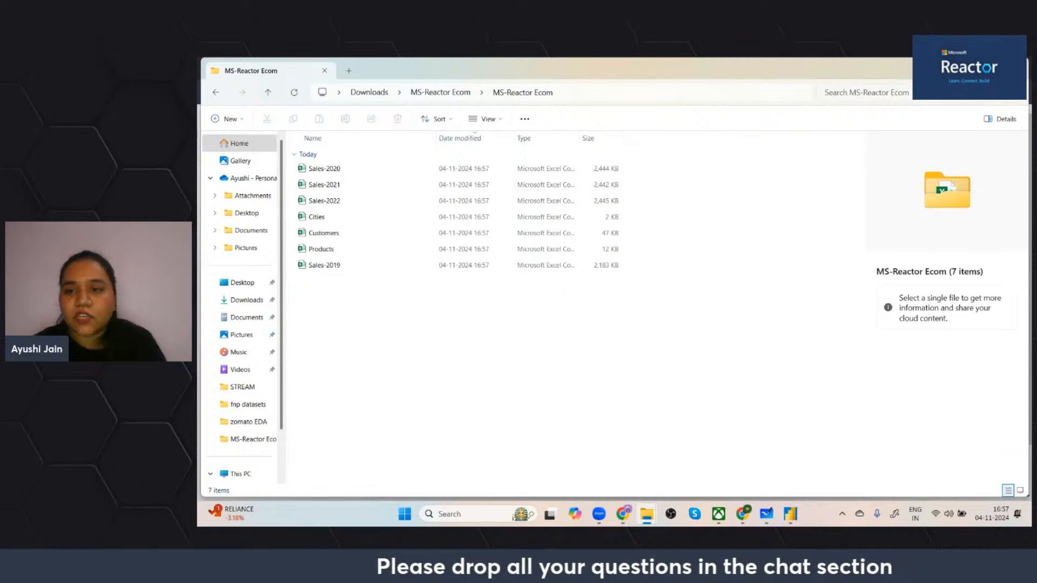
# Close both MS-Reactor Ecom folder windows and switch to the StreamYard studio page to read the viewer comments.
pyautogui.click(966, 68)
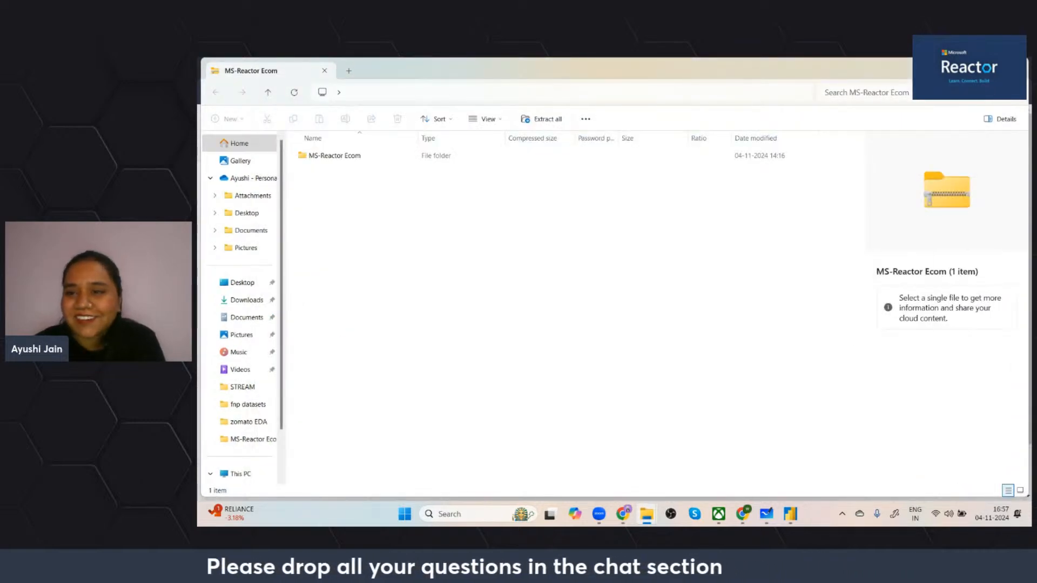
pyautogui.click(967, 69)
pyautogui.click(389, 68)
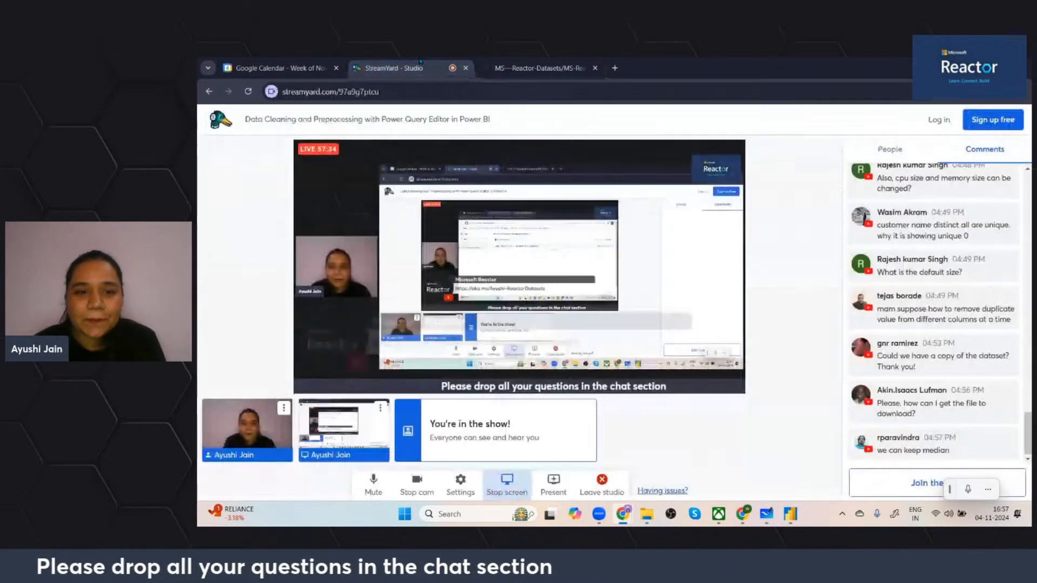
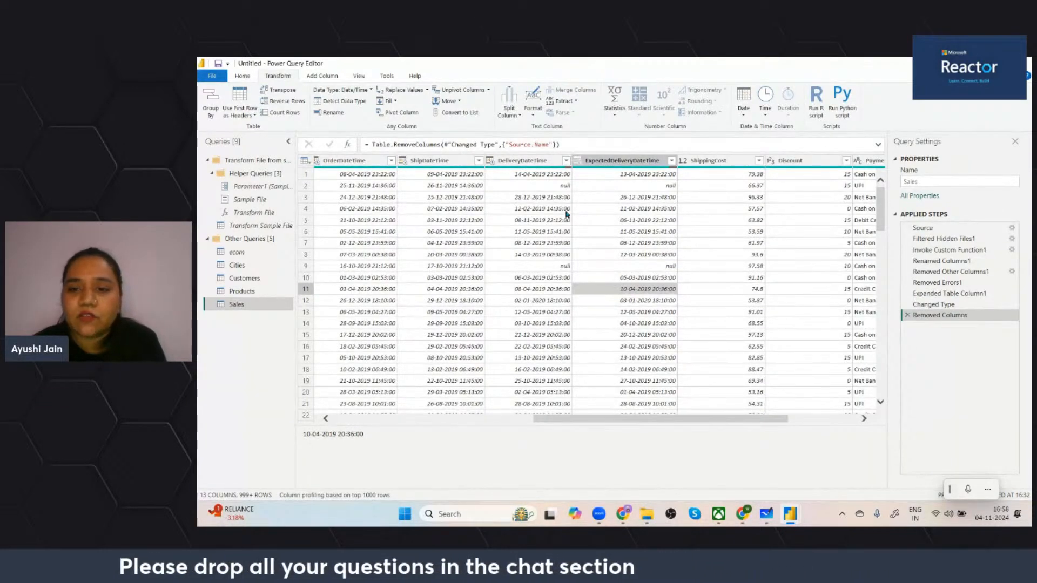
# Compare the null ExpectedDeliveryDateTime entries with the OrderStatus values in rows 9 and 2 of the Sales query.
pyautogui.hscroll(3, 543, 258)
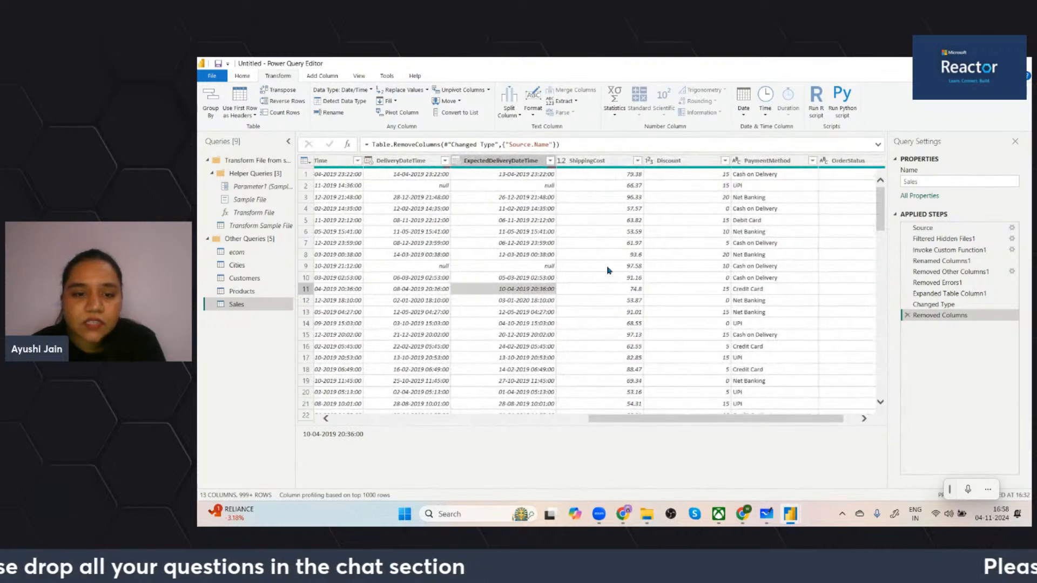
pyautogui.hscroll(1, 557, 264)
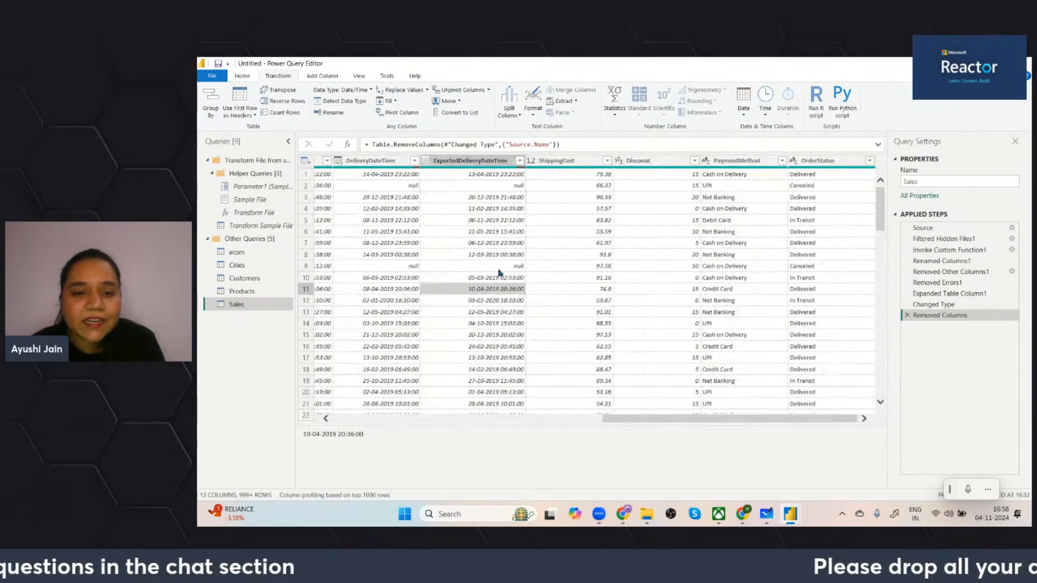
pyautogui.click(513, 265)
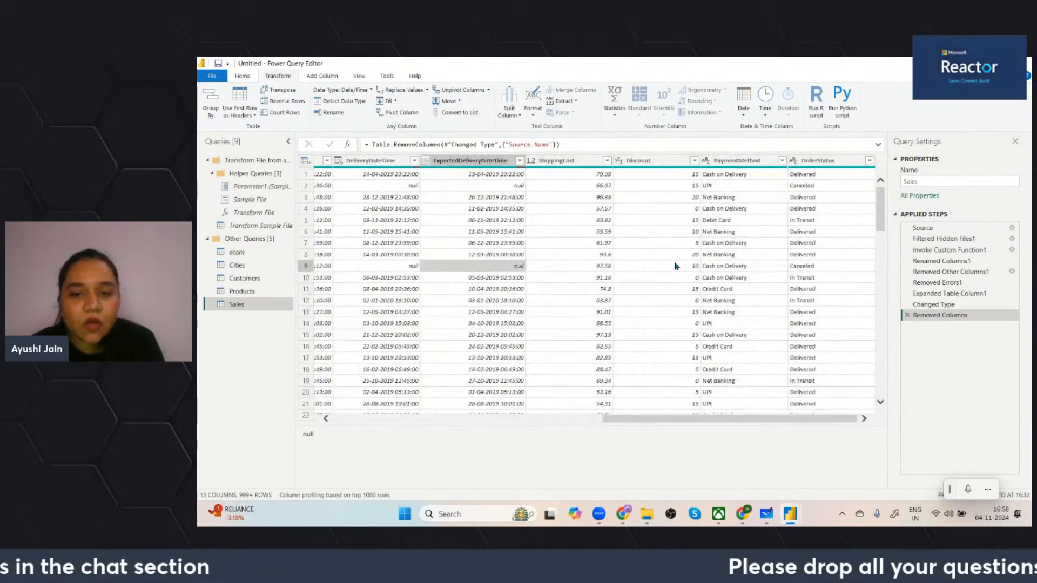
pyautogui.click(820, 268)
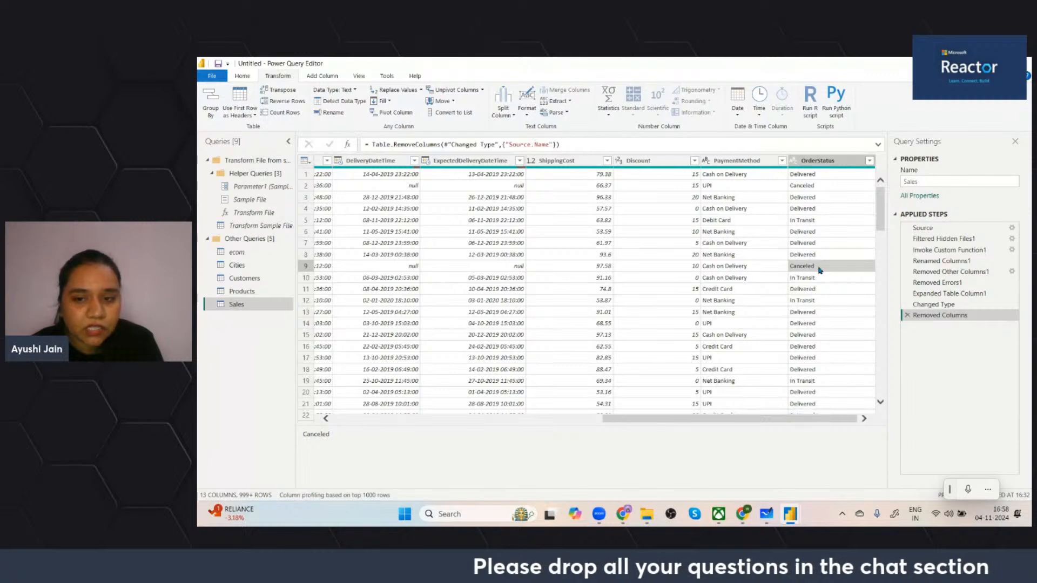
pyautogui.click(804, 186)
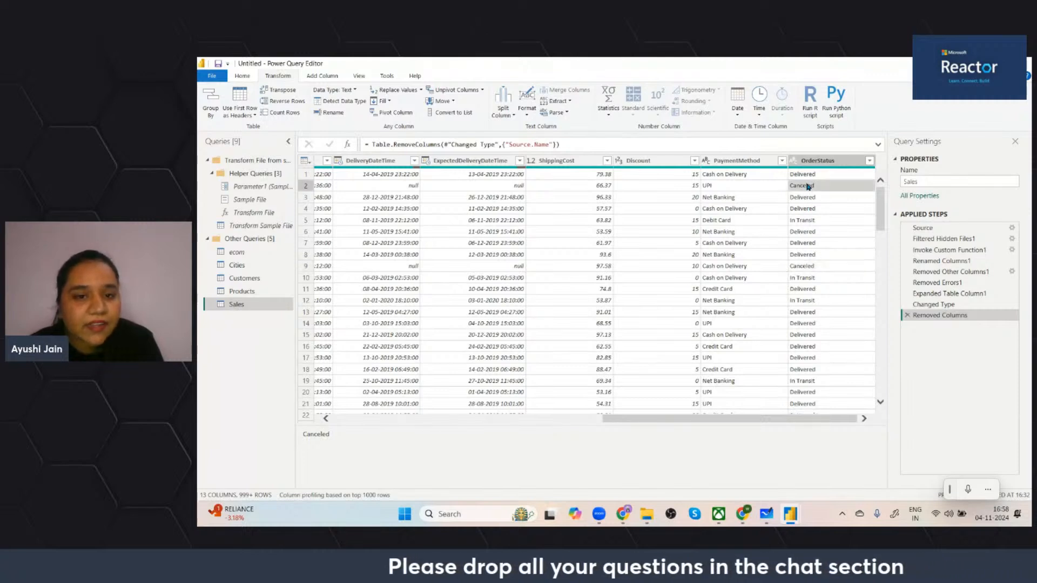
# Filter the ExpectedDeliveryDateTime column to keep only the null rows.
pyautogui.click(520, 161)
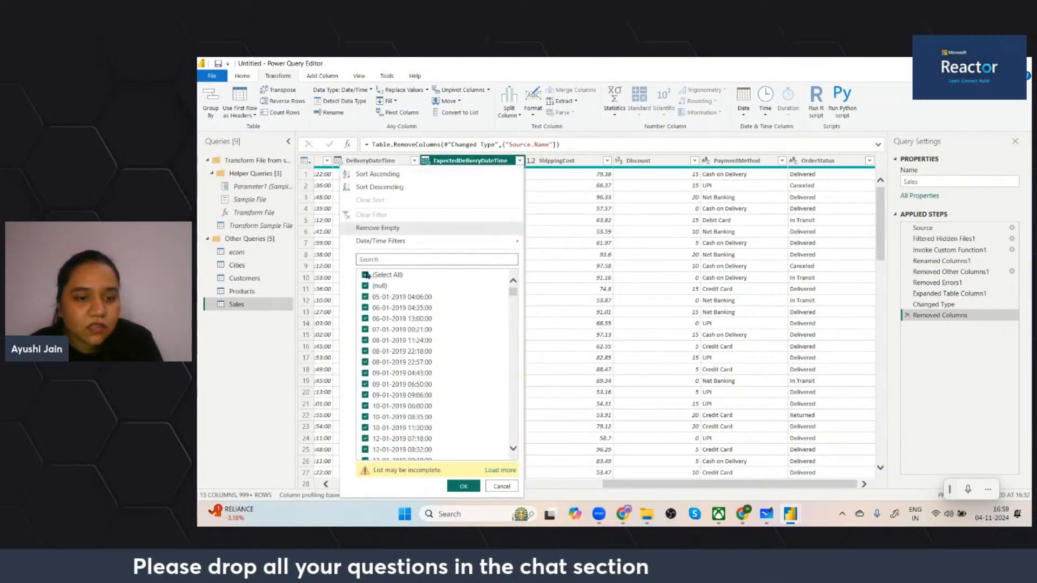
pyautogui.click(365, 283)
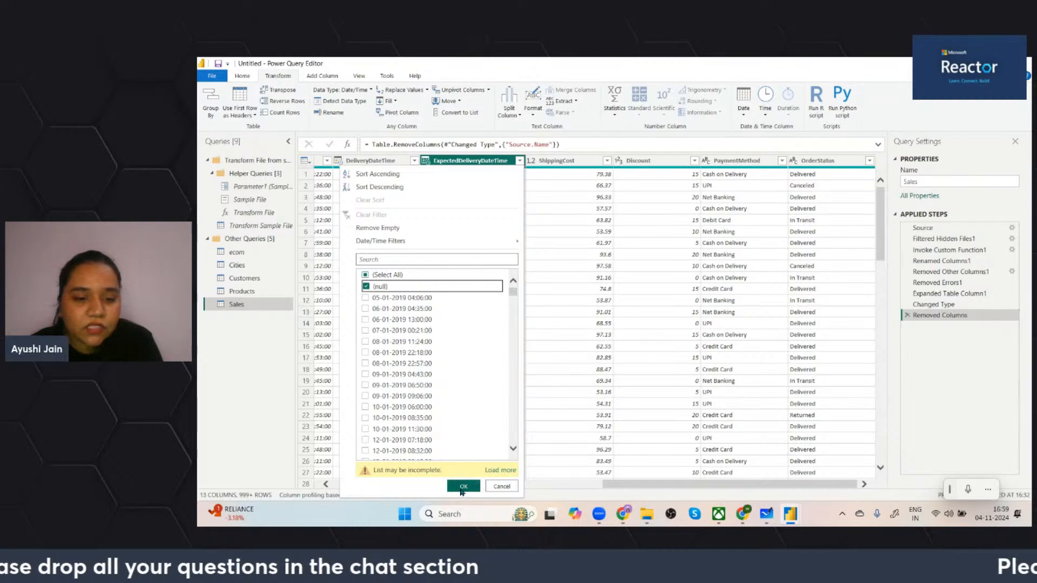
pyautogui.click(464, 487)
# Check the OrderStatus values of all the filtered null rows and delete the Filtered Rows step from the Sales query.
pyautogui.scroll(-4, 502, 287)
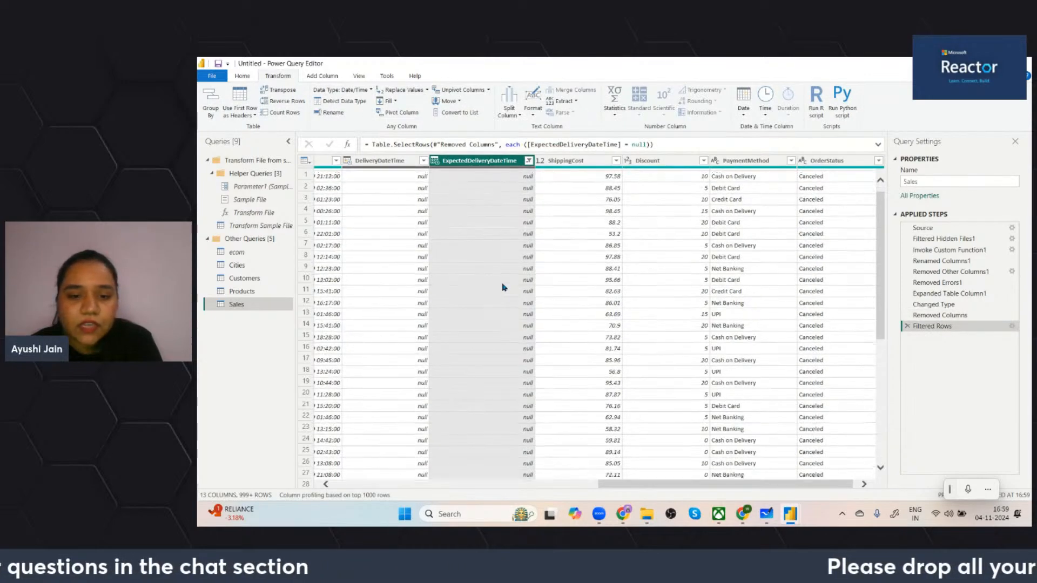
pyautogui.scroll(-3, 502, 287)
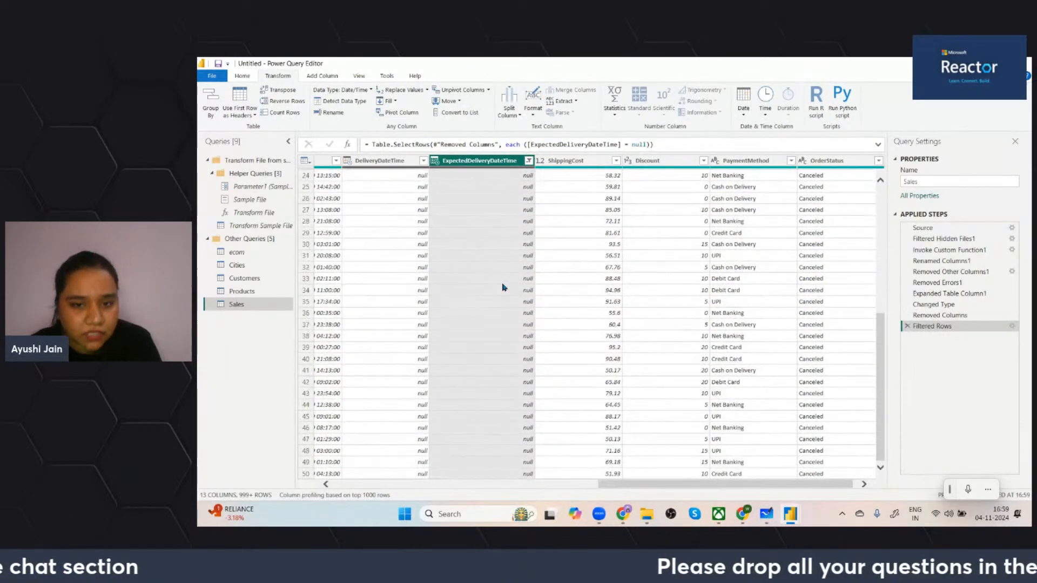
pyautogui.scroll(7, 502, 286)
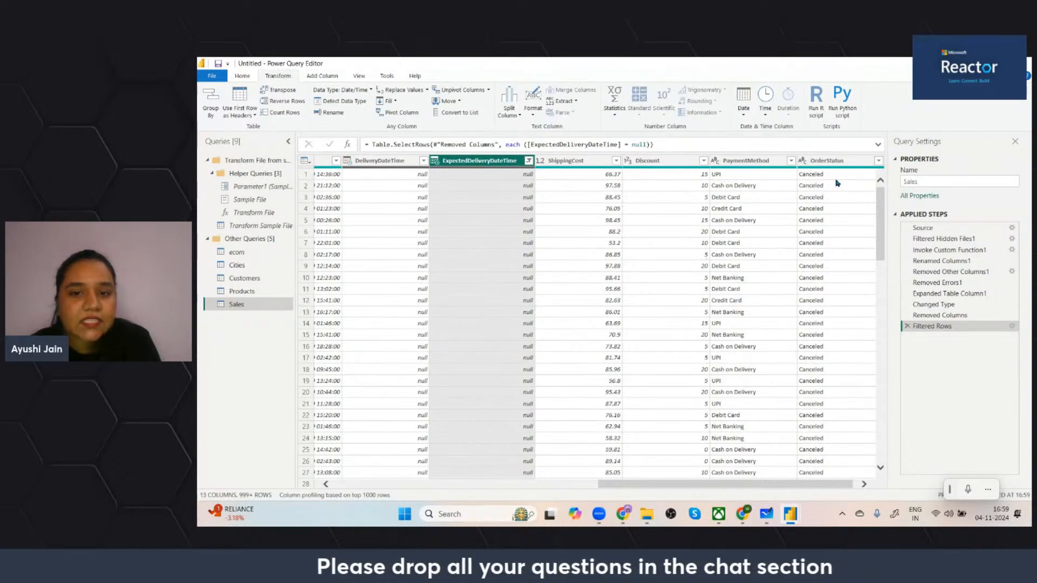
pyautogui.scroll(-8, 835, 375)
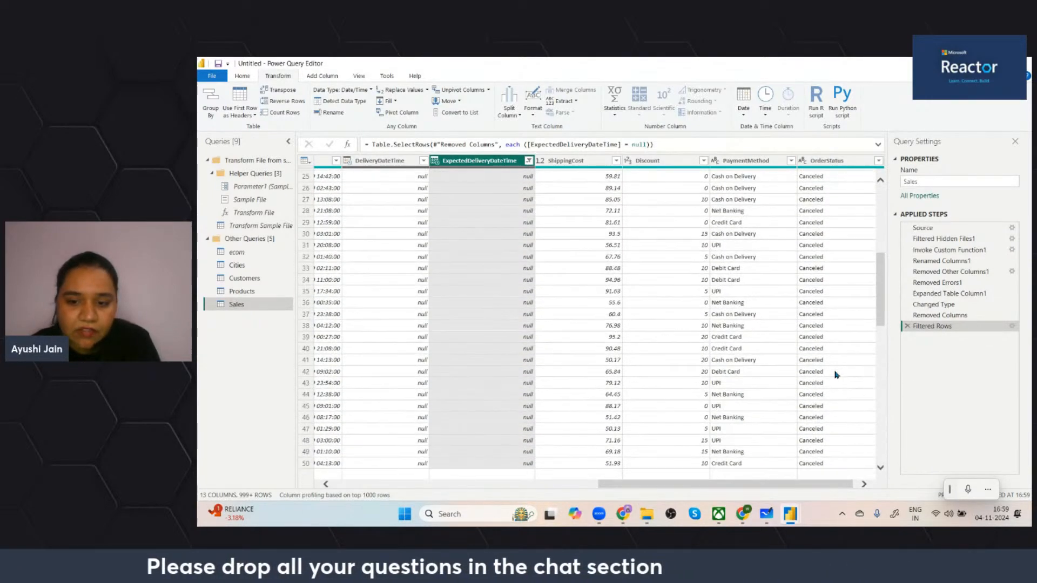
pyautogui.scroll(8, 835, 374)
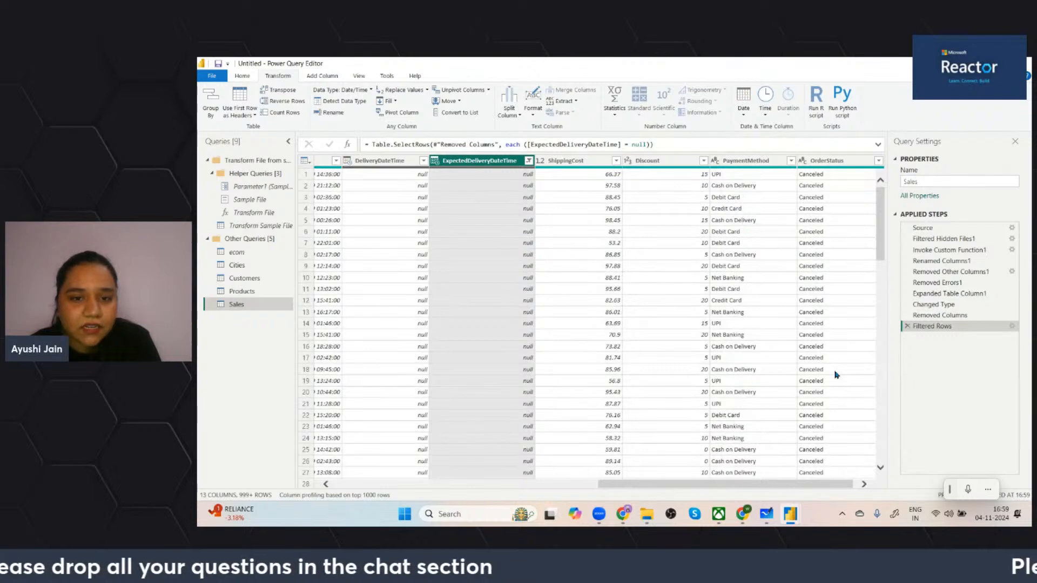
pyautogui.hscroll(-2, 647, 318)
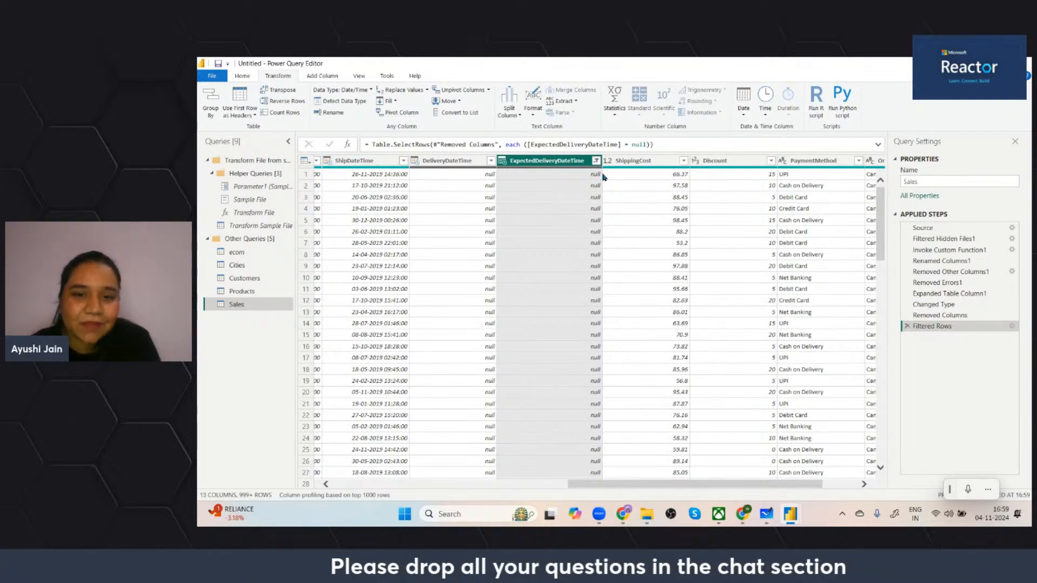
pyautogui.click(908, 326)
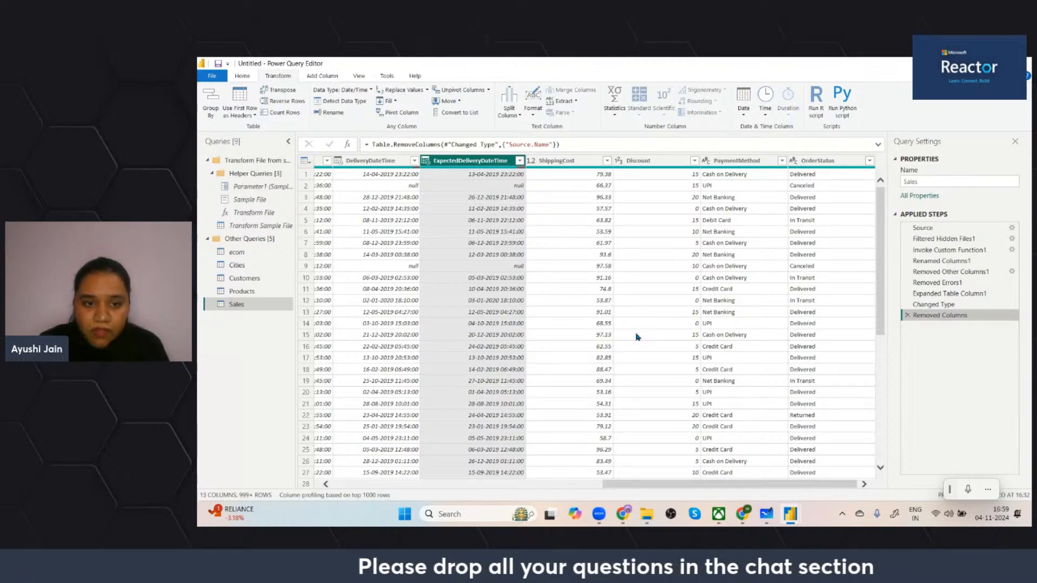
# Examine the date columns of the Sales query, focusing on OrderDateTime and DeliveryDateTime.
pyautogui.hscroll(-3, 637, 335)
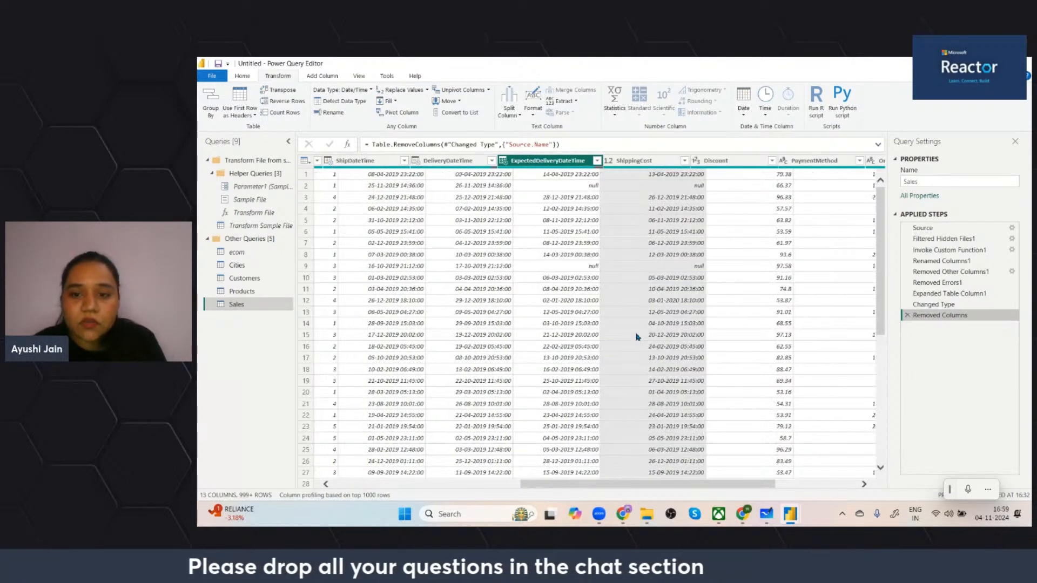
pyautogui.hscroll(-5, 635, 333)
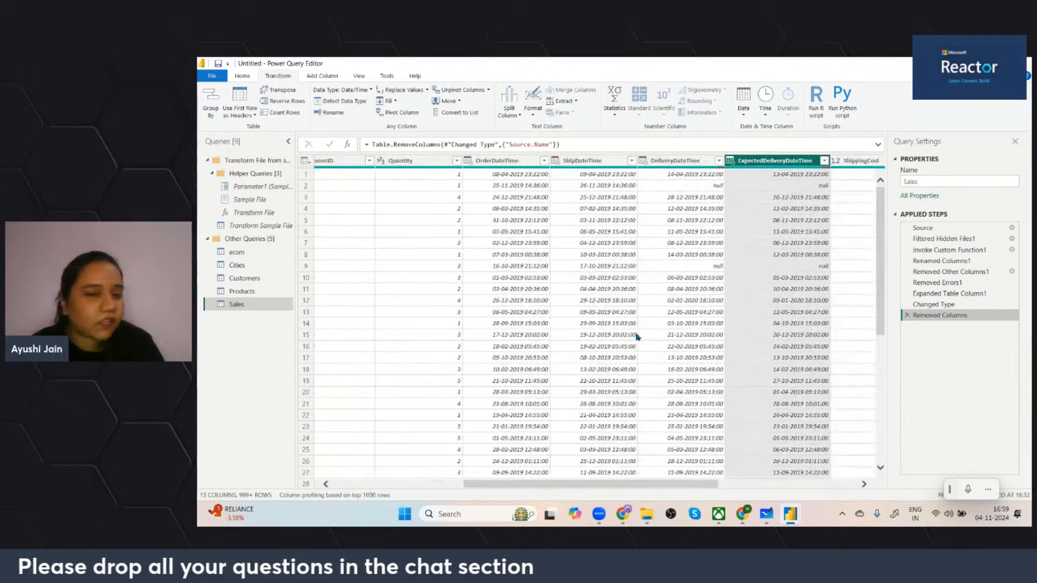
pyautogui.hscroll(5, 636, 335)
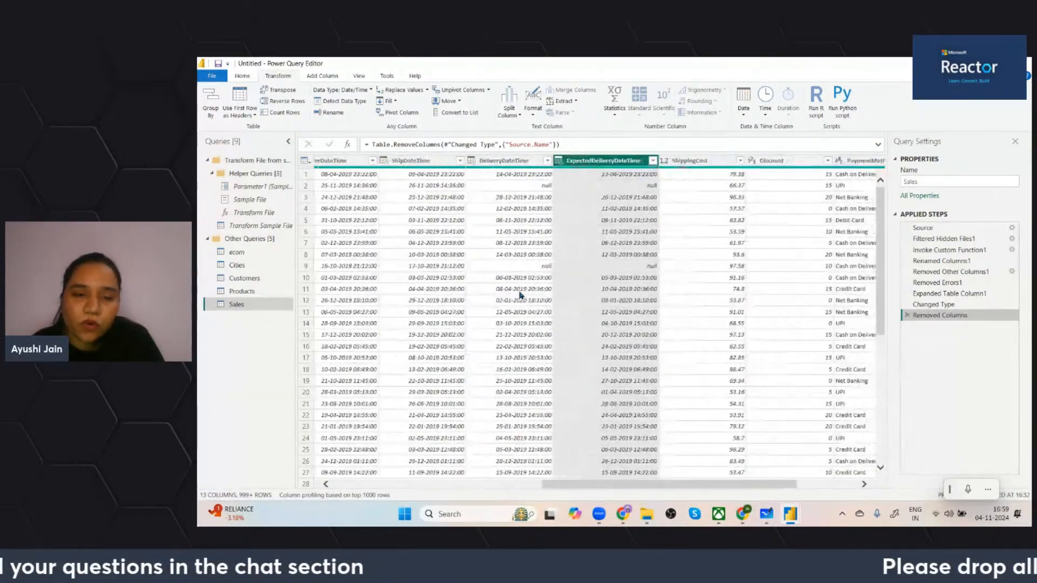
pyautogui.hscroll(1, 522, 295)
pyautogui.hscroll(-1, 521, 295)
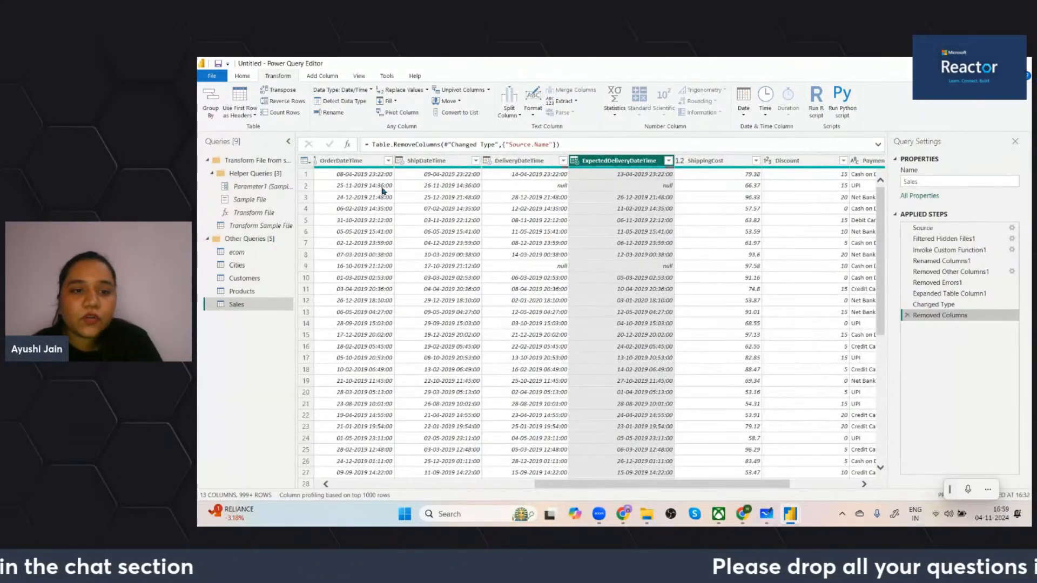
pyautogui.hscroll(-1, 400, 186)
pyautogui.hscroll(-1, 399, 186)
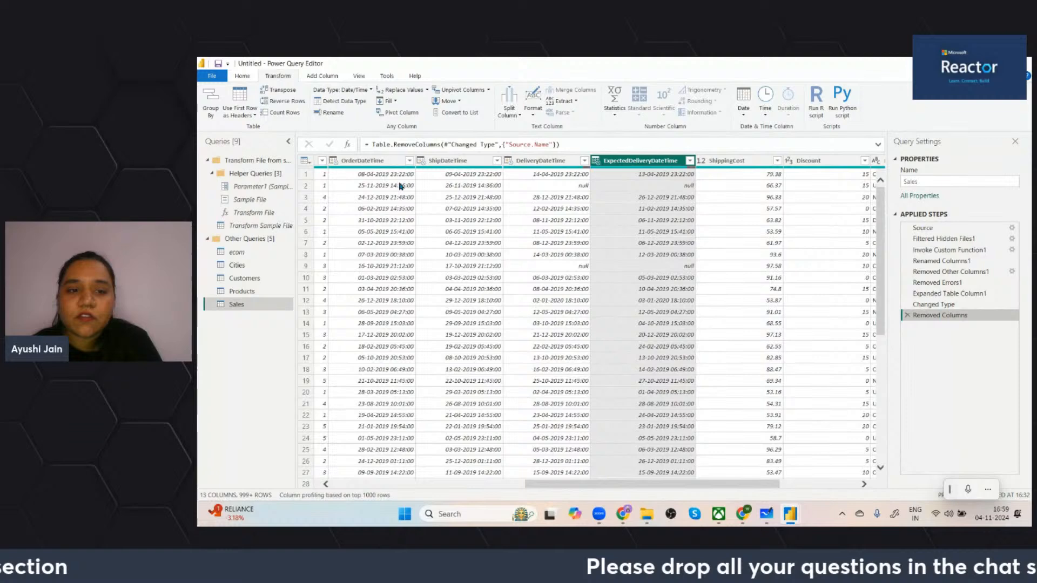
pyautogui.click(379, 162)
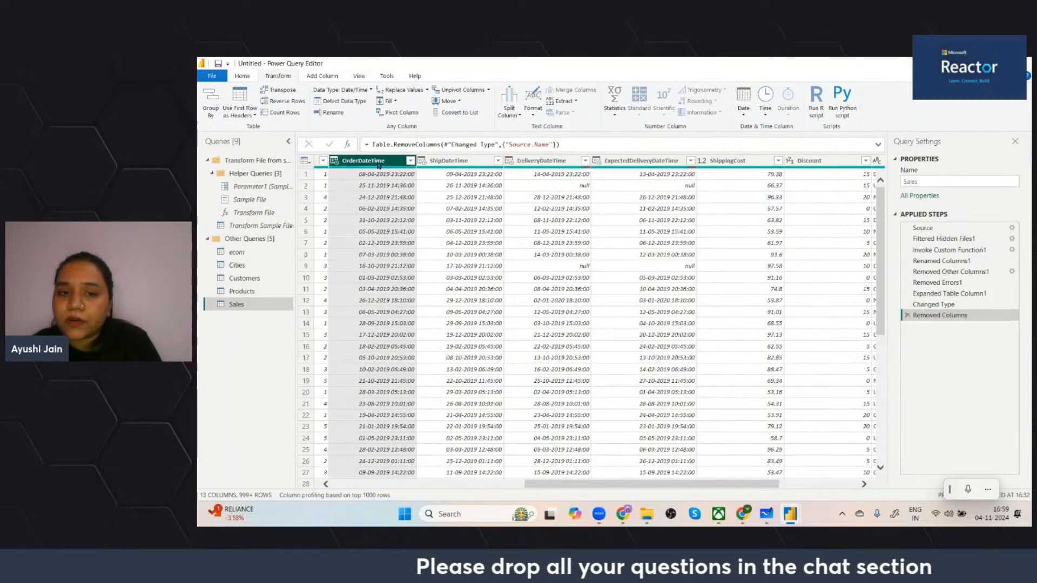
pyautogui.click(539, 167)
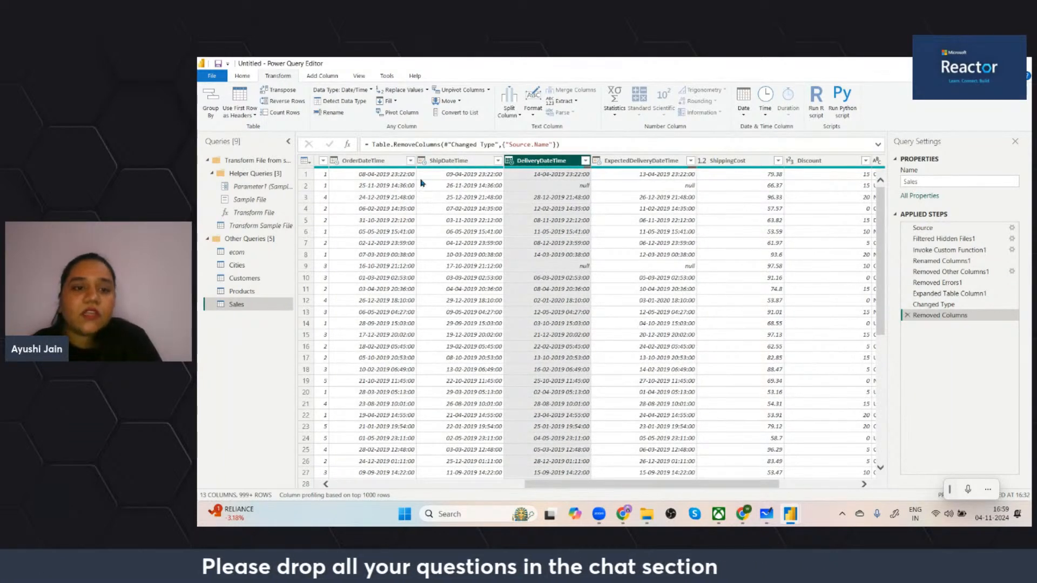
# Compare the OrderDateTime and DeliveryDateTime values in row 1 and in row 3.
pyautogui.click(392, 181)
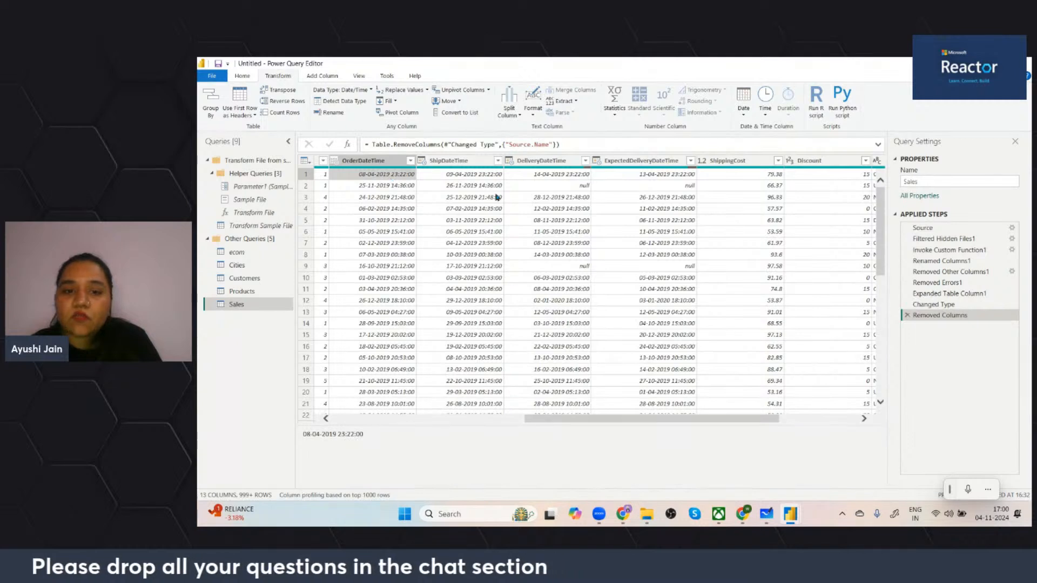
pyautogui.click(554, 180)
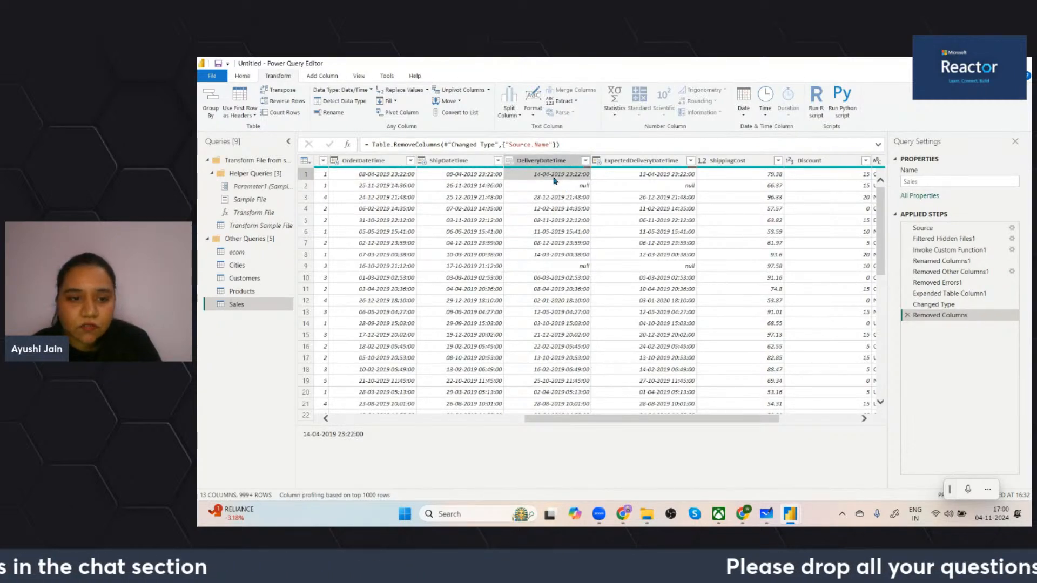
pyautogui.click(393, 198)
pyautogui.click(553, 197)
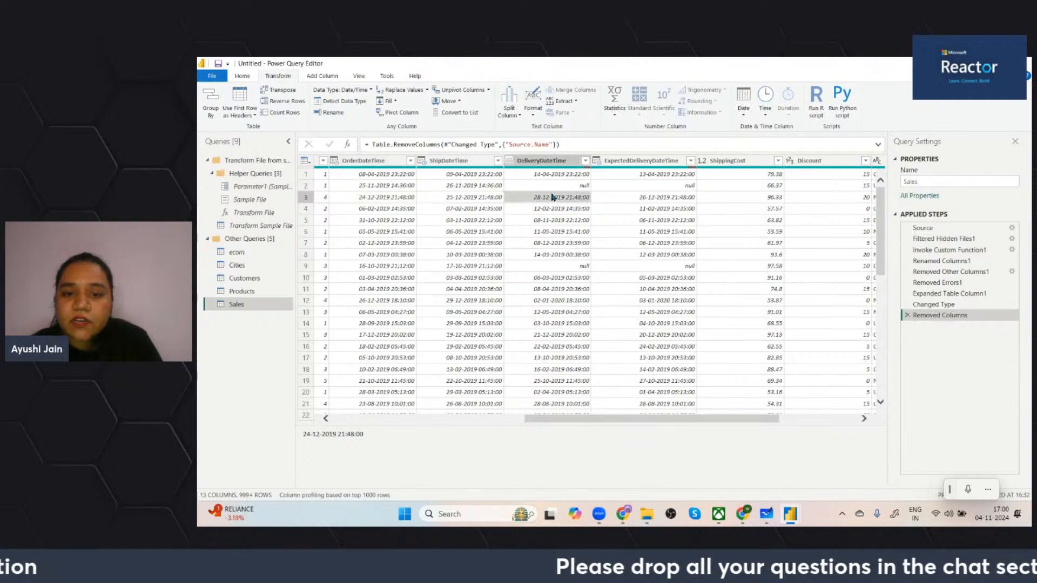
# Compare the OrderDateTime and DeliveryDateTime values in rows 4 and 5 of the Sales query.
pyautogui.click(385, 208)
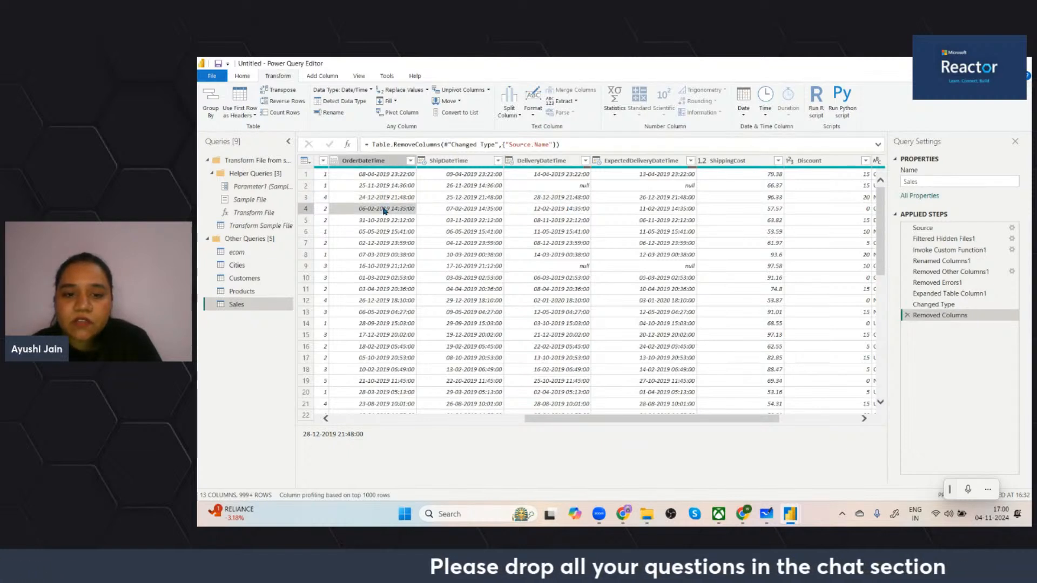
pyautogui.click(572, 212)
pyautogui.click(409, 222)
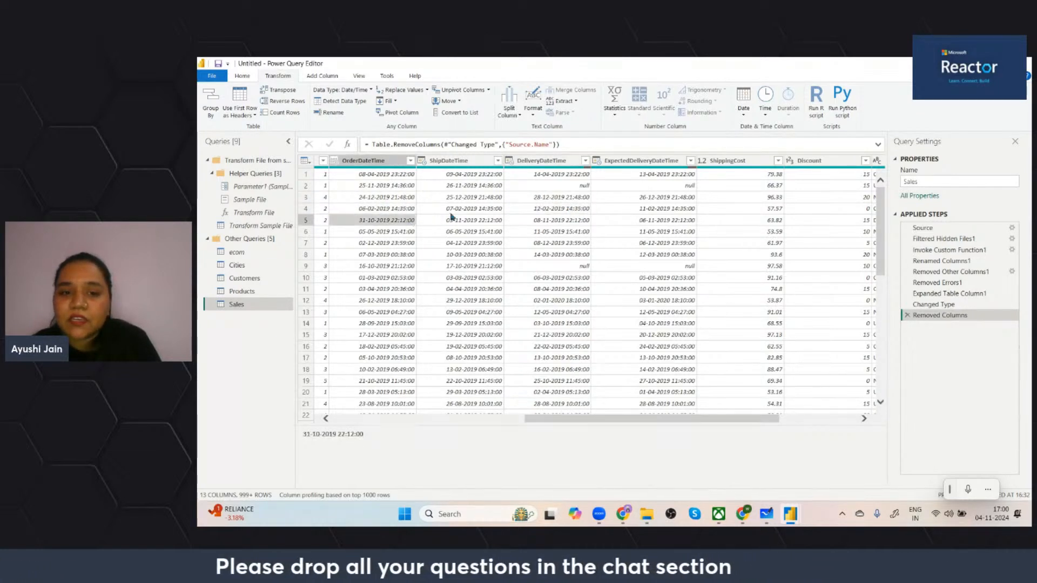
pyautogui.click(534, 224)
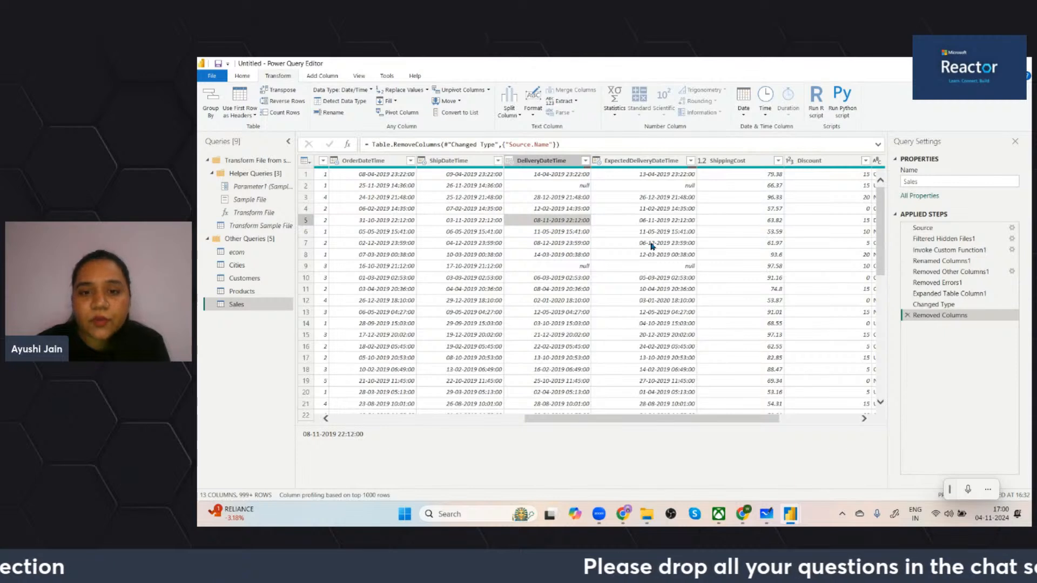
# Check the OrderStatus of row 2 against its null ExpectedDeliveryDateTime value.
pyautogui.hscroll(3, 651, 246)
pyautogui.hscroll(3, 651, 246)
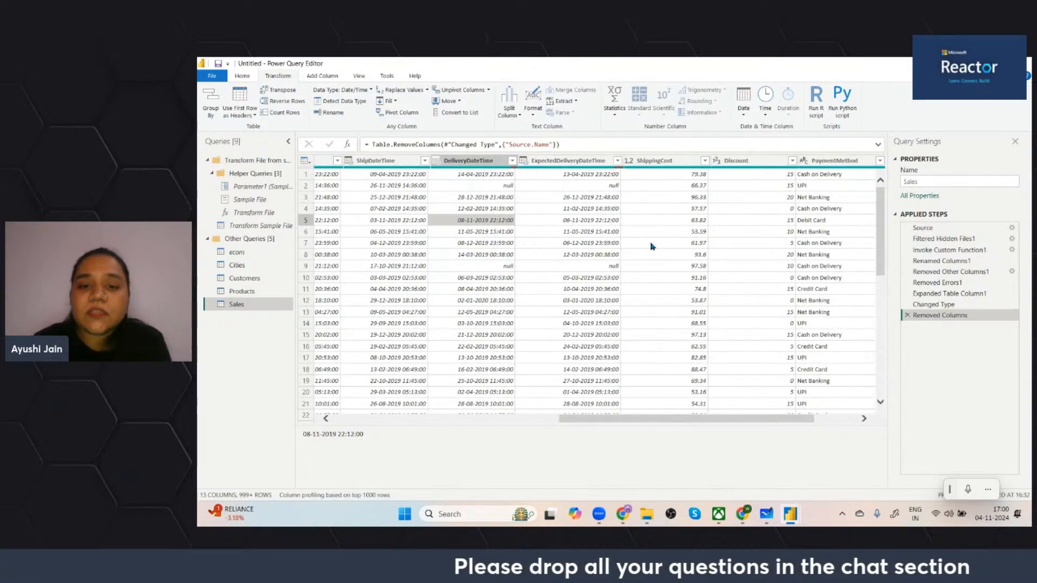
pyautogui.click(600, 187)
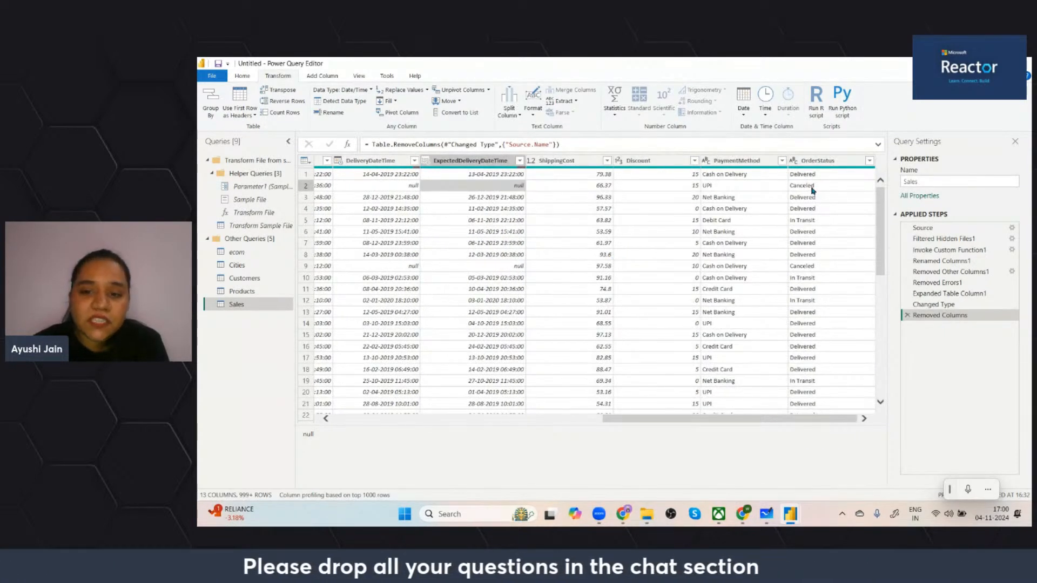
pyautogui.hscroll(2, 813, 189)
pyautogui.click(813, 187)
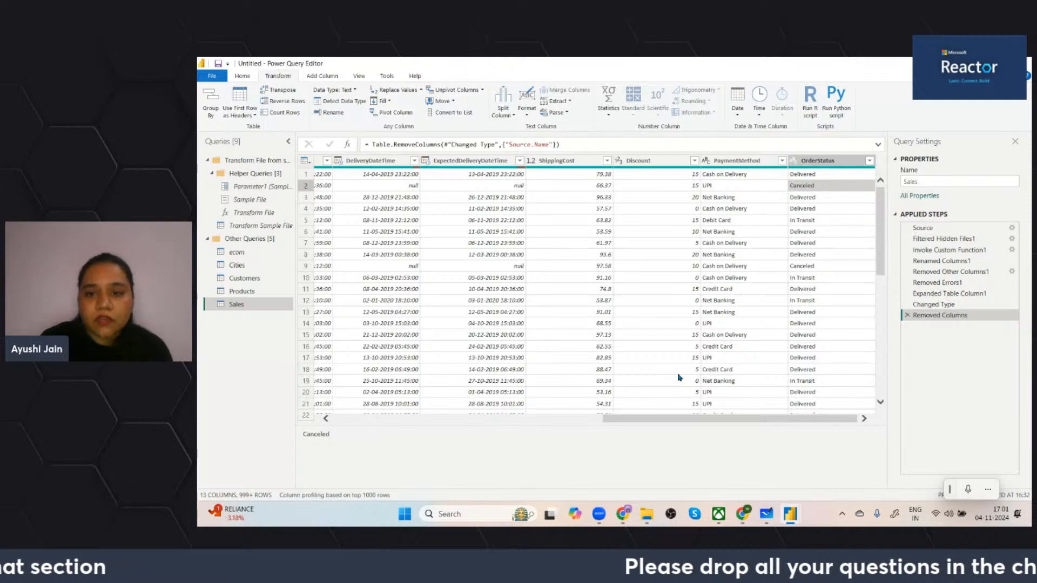
# Examine row 2's null DeliveryDateTime alongside its other date values and its OrderStatus.
pyautogui.click(412, 187)
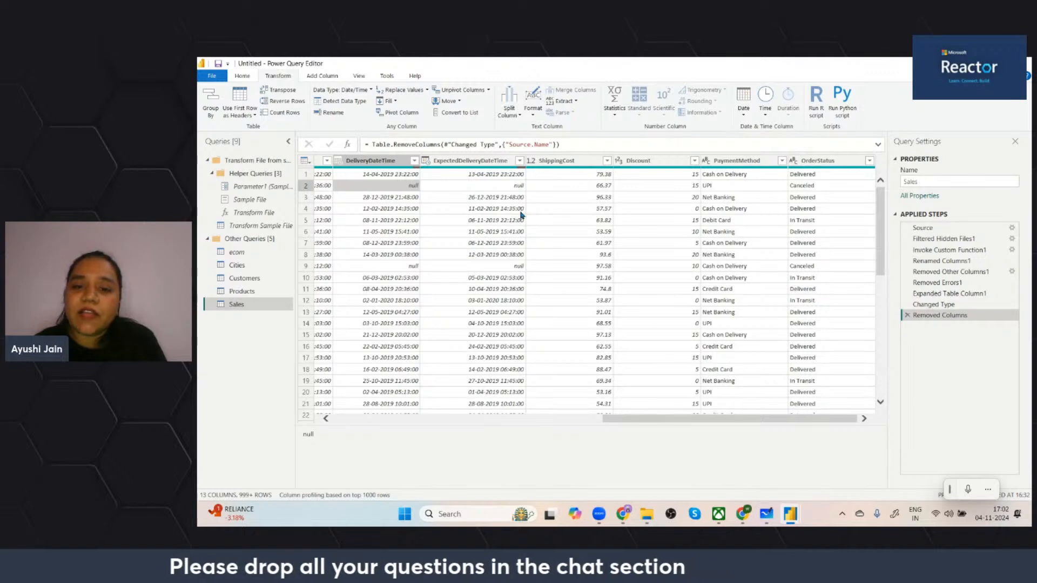
pyautogui.hscroll(-2, 680, 282)
pyautogui.hscroll(-3, 516, 279)
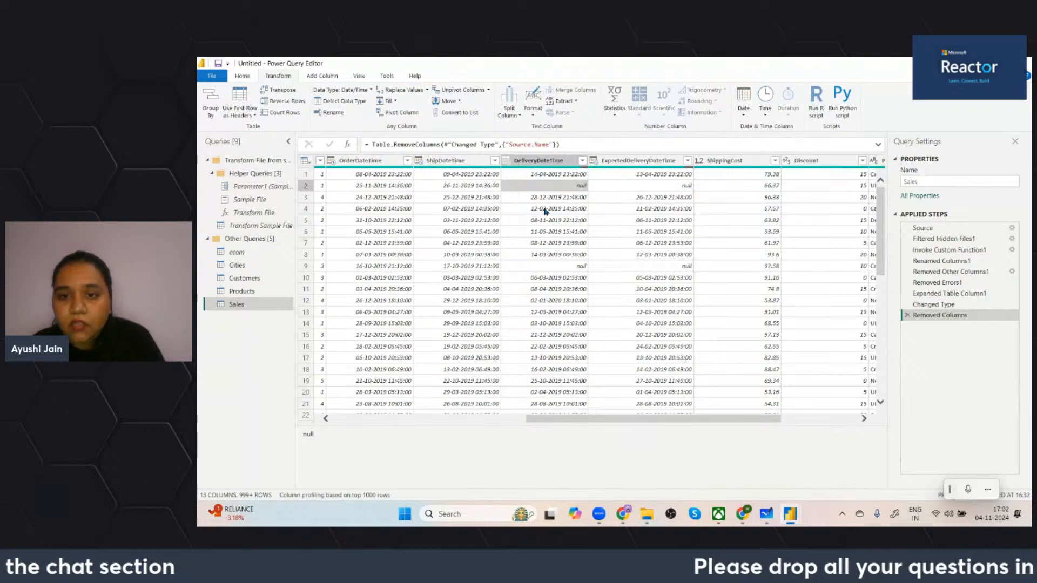
pyautogui.hscroll(2, 575, 233)
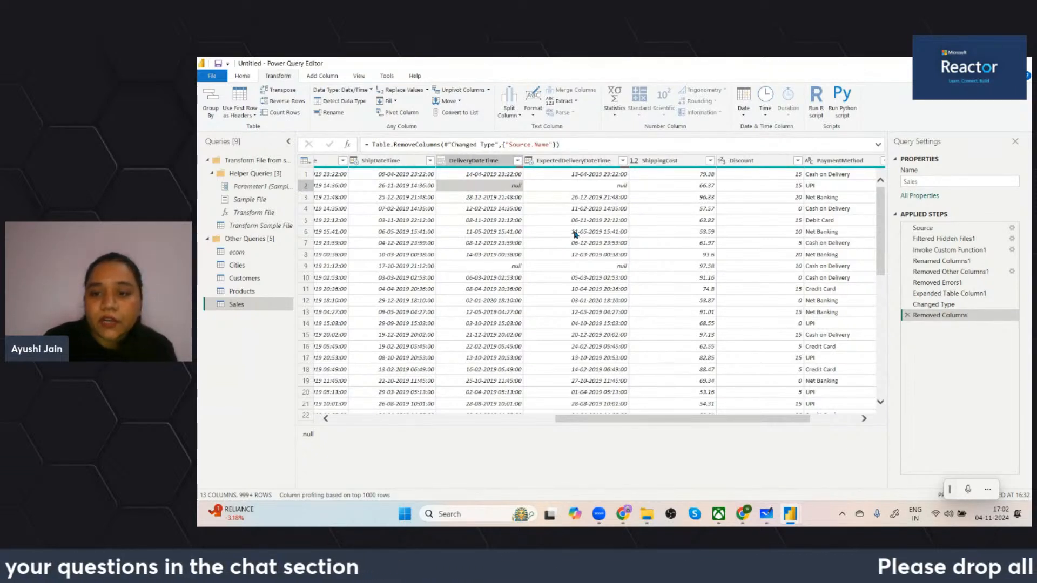
pyautogui.hscroll(3, 575, 233)
pyautogui.click(798, 187)
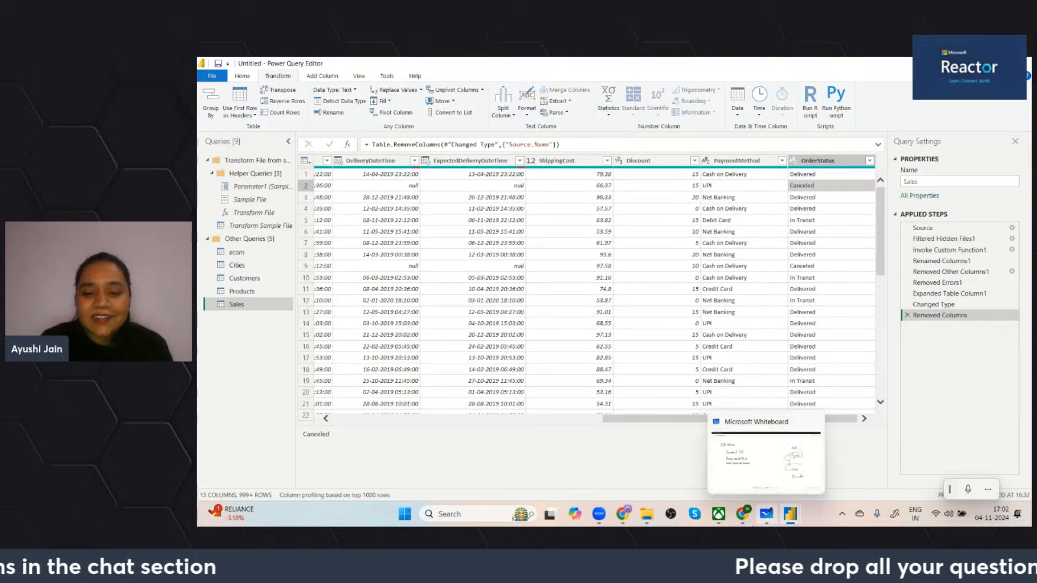
# Switch to the StreamYard studio to read the viewer comments, and consult the fill-values notes in Microsoft Whiteboard.
pyautogui.click(739, 523)
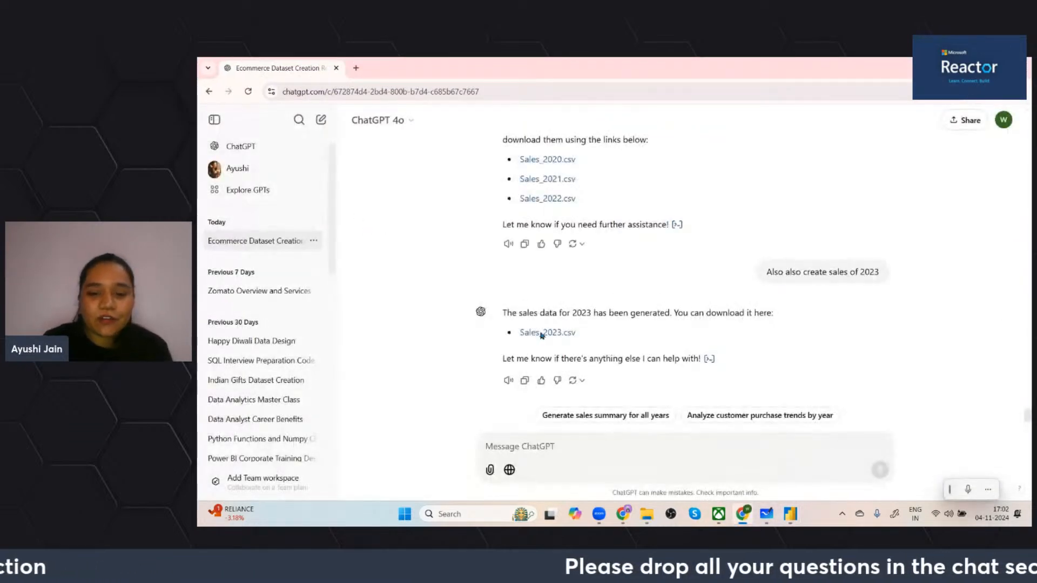
pyautogui.click(734, 519)
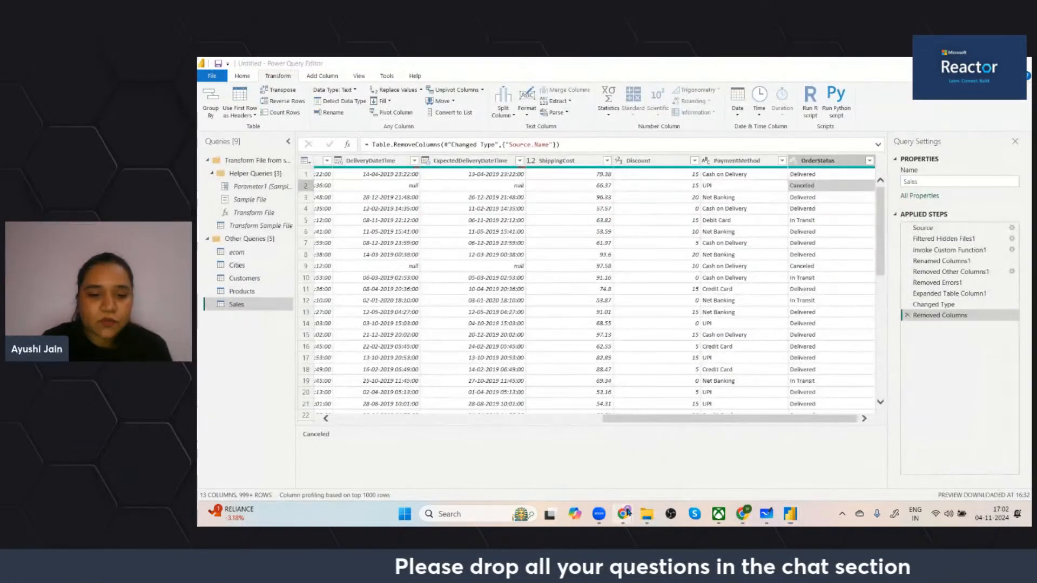
pyautogui.moveTo(623, 514)
pyautogui.click(574, 460)
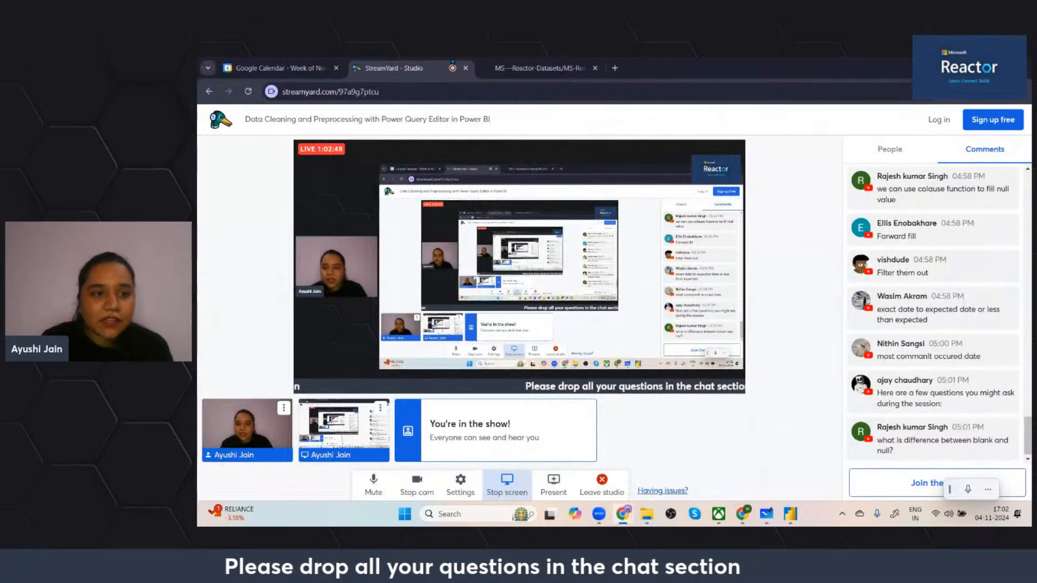
pyautogui.click(766, 514)
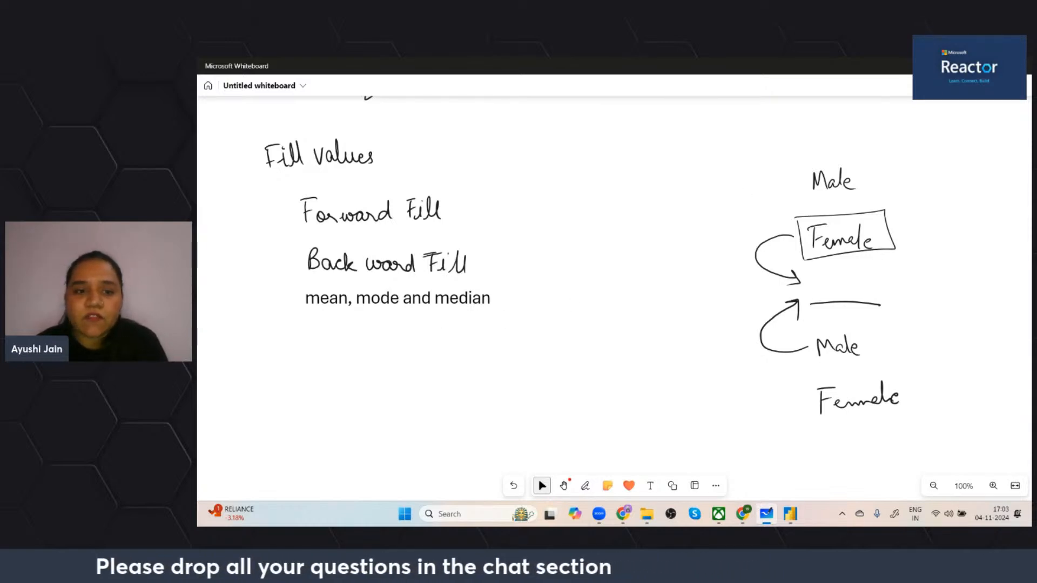
pyautogui.hotkey('alt', 'Tab')
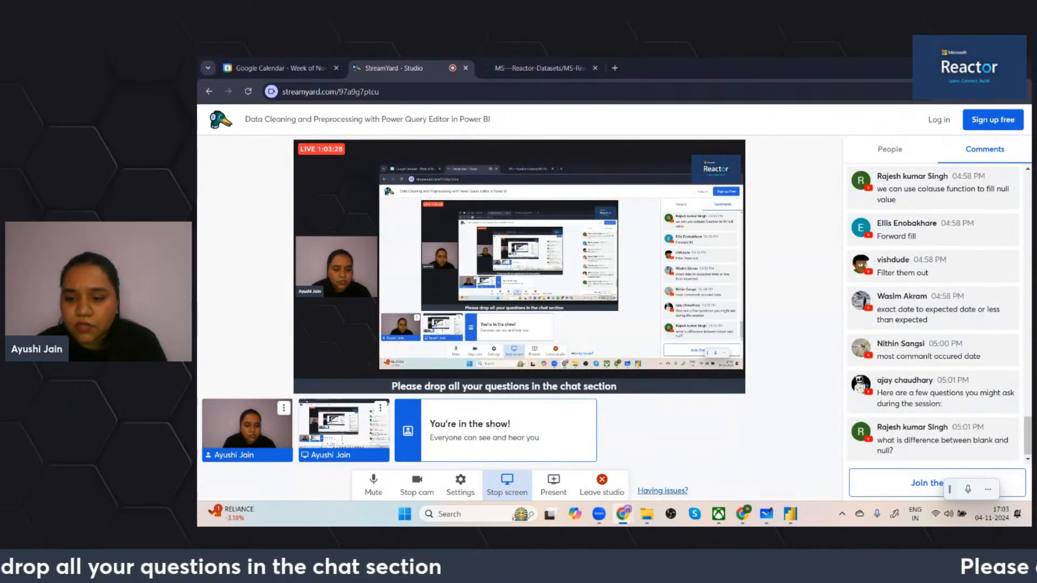
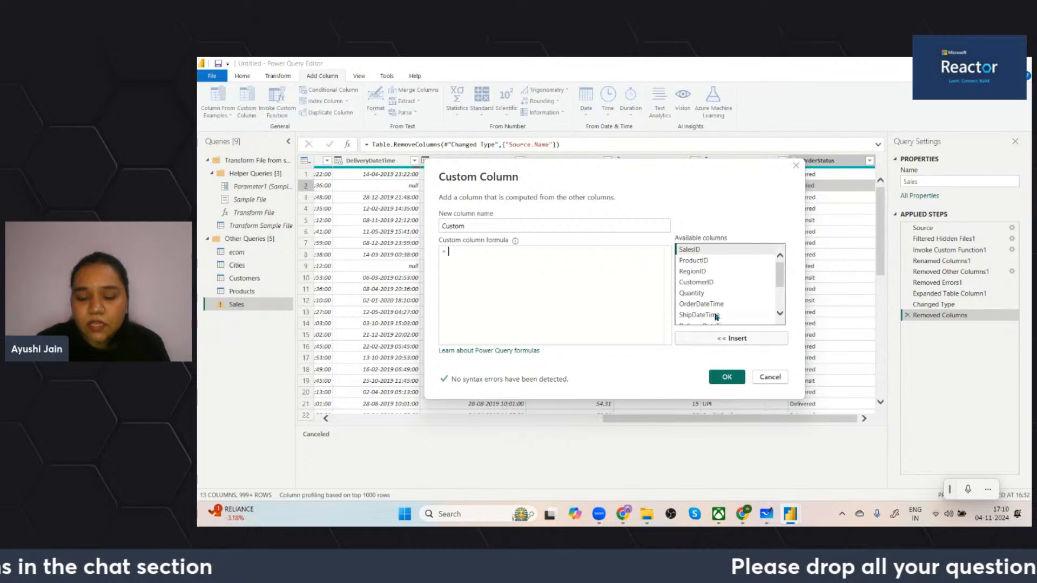
# Write the custom column formula's condition, if [ExpectedDeliveryDateTime] = null, with then "hello" as its output.
pyautogui.scroll(-2, 718, 313)
pyautogui.scroll(-2, 717, 322)
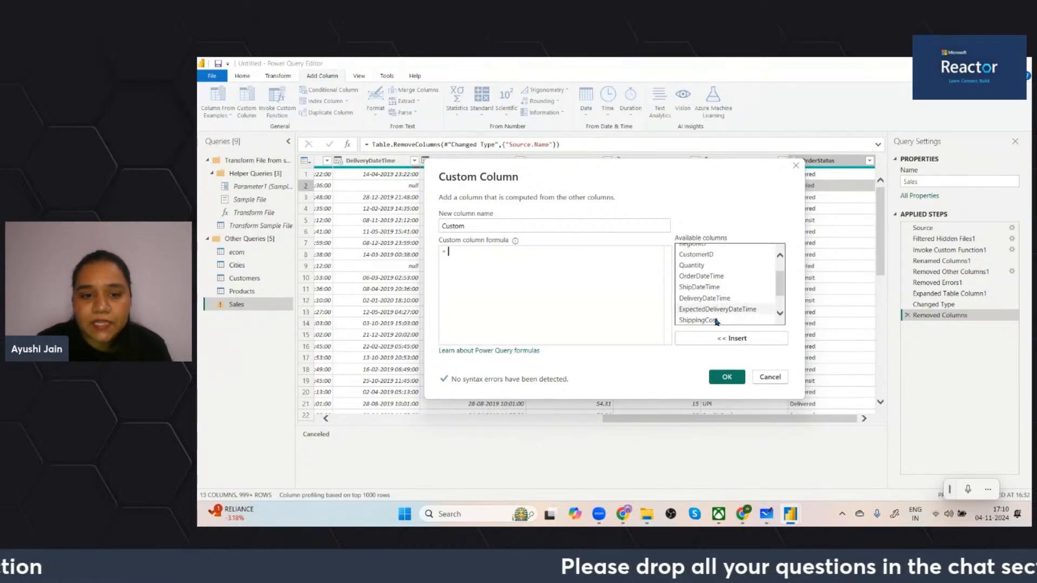
pyautogui.doubleClick(717, 302)
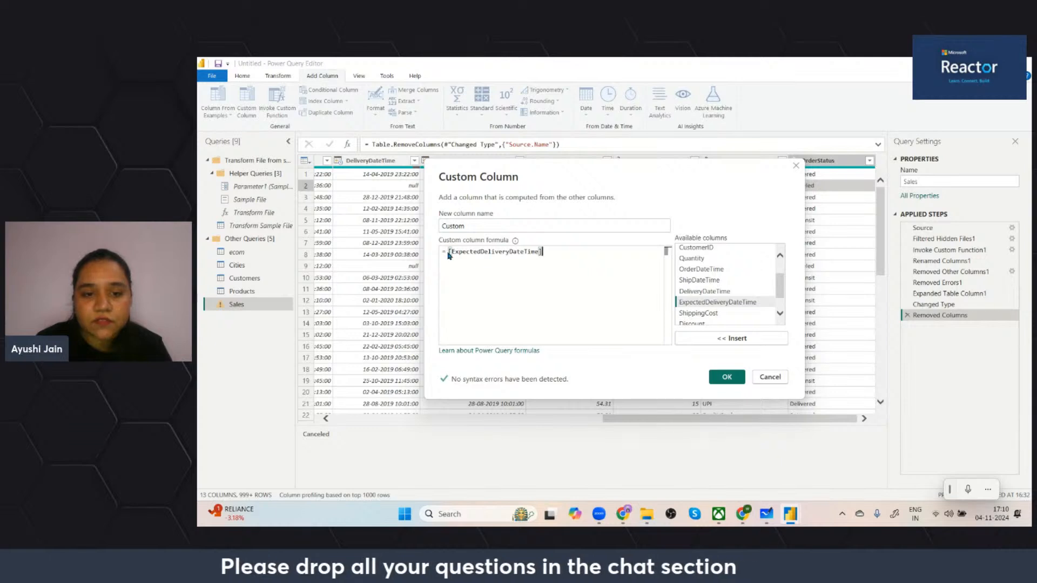
pyautogui.click(542, 263)
pyautogui.press('Left')
pyautogui.press('Left')
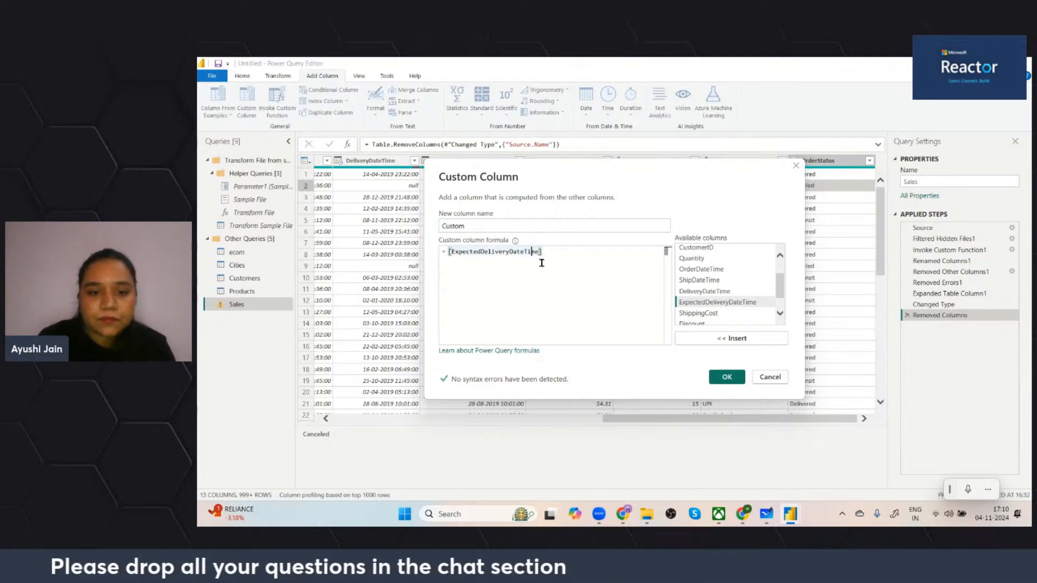
pyautogui.write('if')
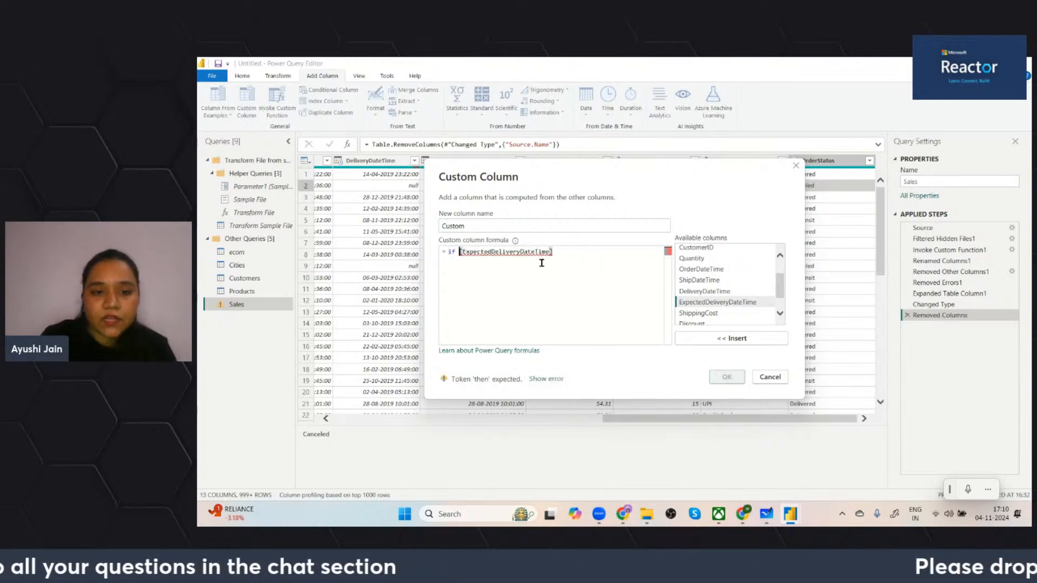
pyautogui.click(590, 252)
pyautogui.write('= nu')
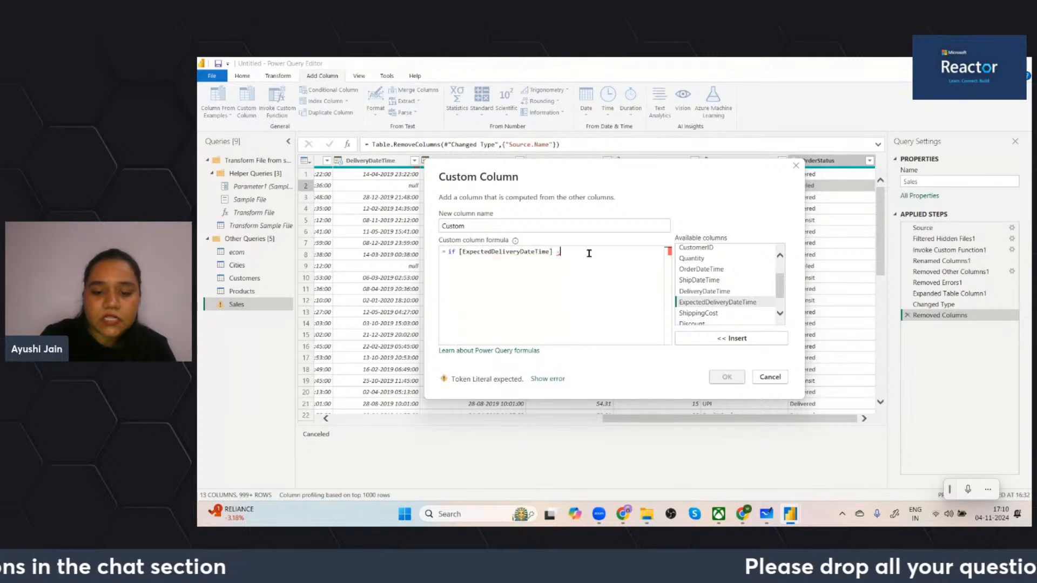
pyautogui.write('ll ')
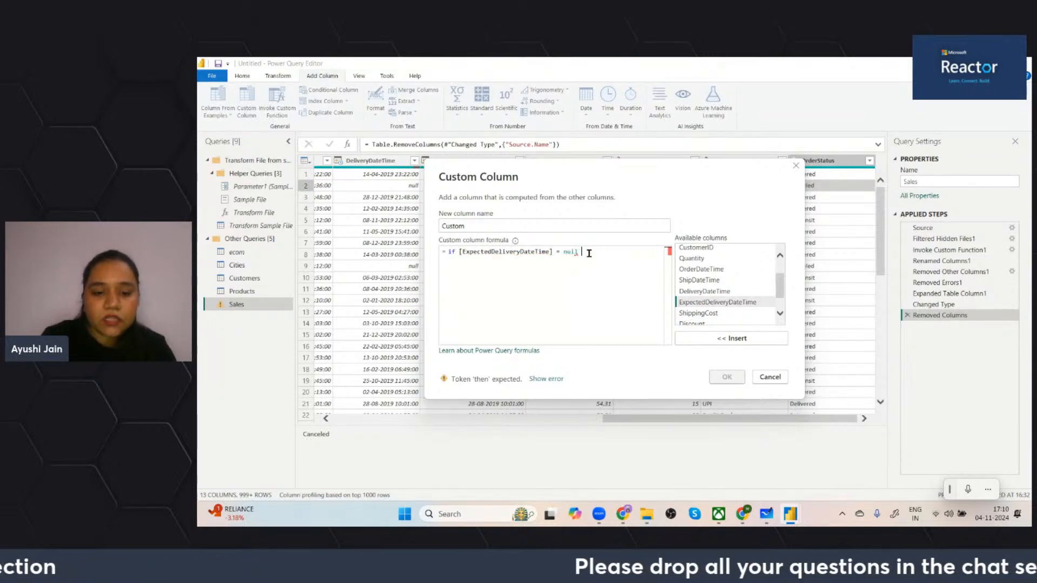
pyautogui.write('then "hello')
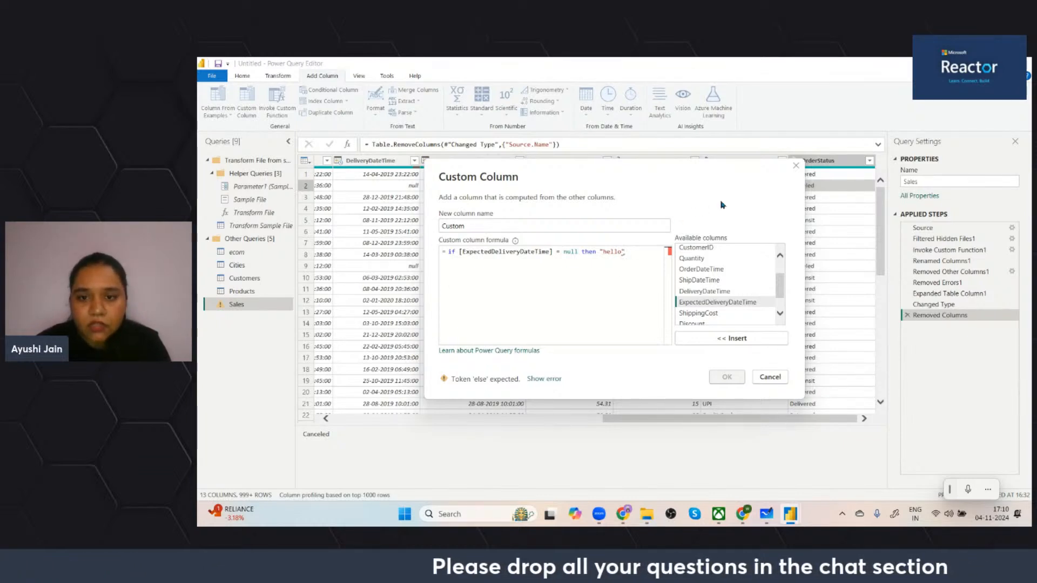
# Replace the formula's "hello" output with "blank" and begin a new line for the else part.
pyautogui.press('BackSpace')
pyautogui.press('BackSpace')
pyautogui.press('BackSpace')
pyautogui.press('BackSpace')
pyautogui.press('BackSpace')
pyautogui.press('BackSpace')
pyautogui.press('BackSpace')
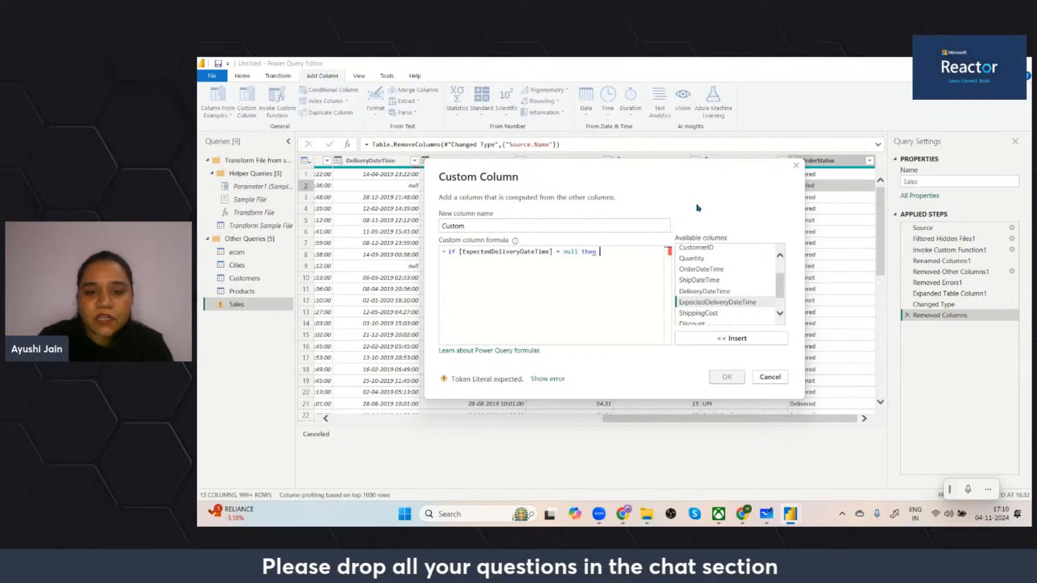
pyautogui.write('"')
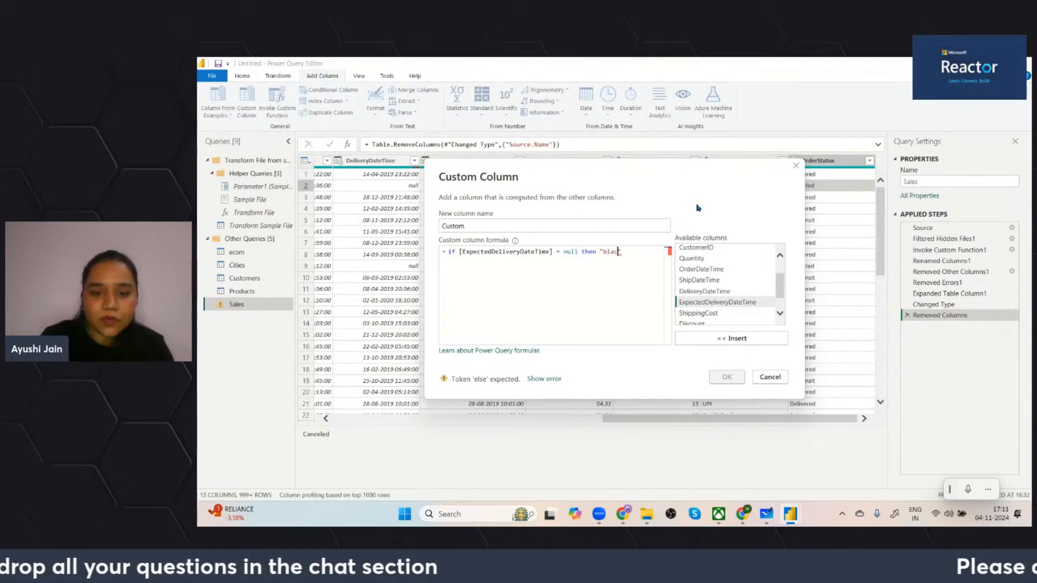
pyautogui.write('blank')
pyautogui.press('Return')
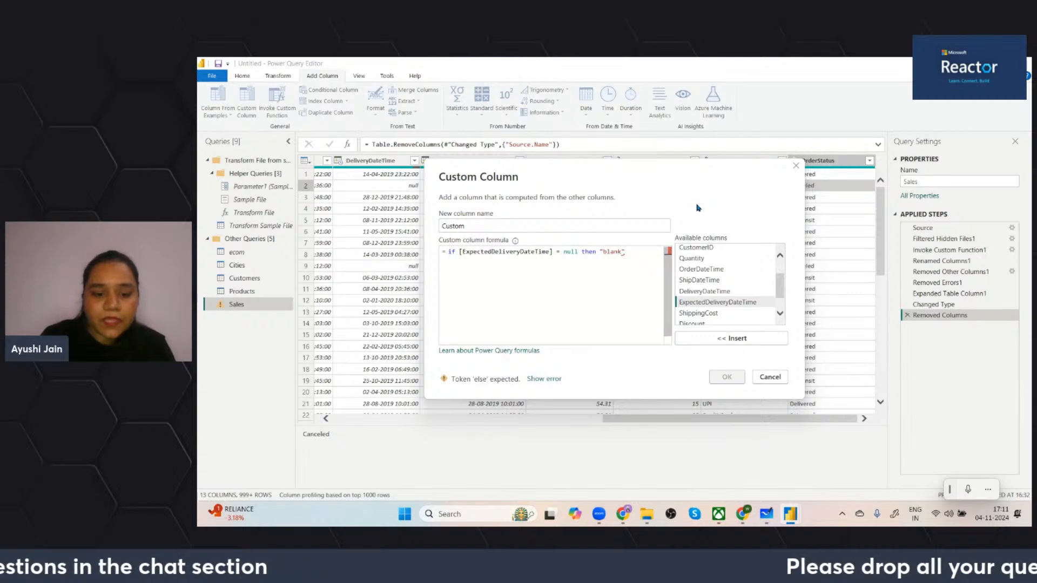
# Complete the formula with else "not blank", create the Custom column, and check its values in rows 2 and 9.
pyautogui.write('else "not blank')
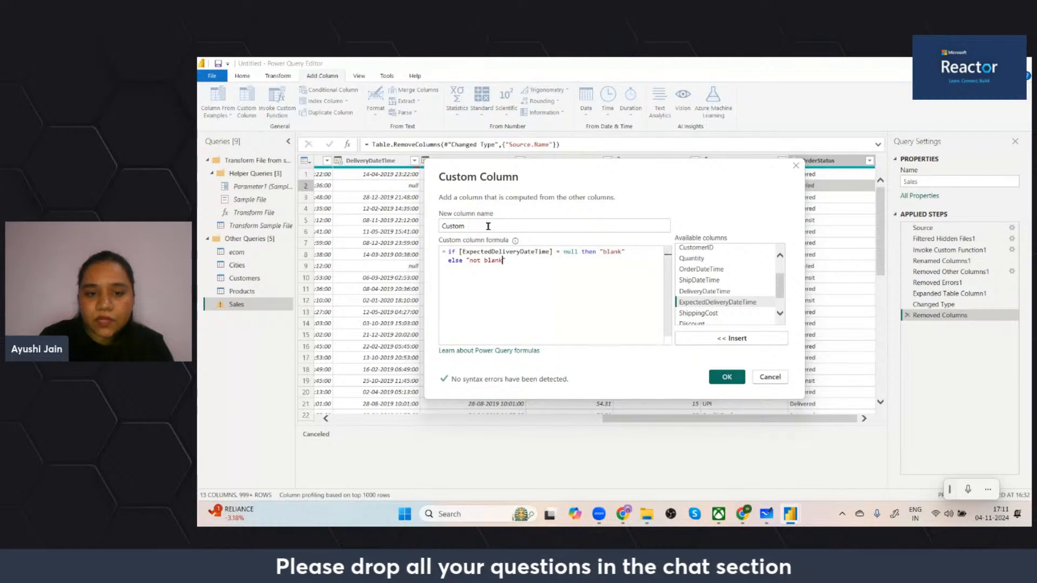
pyautogui.click(728, 378)
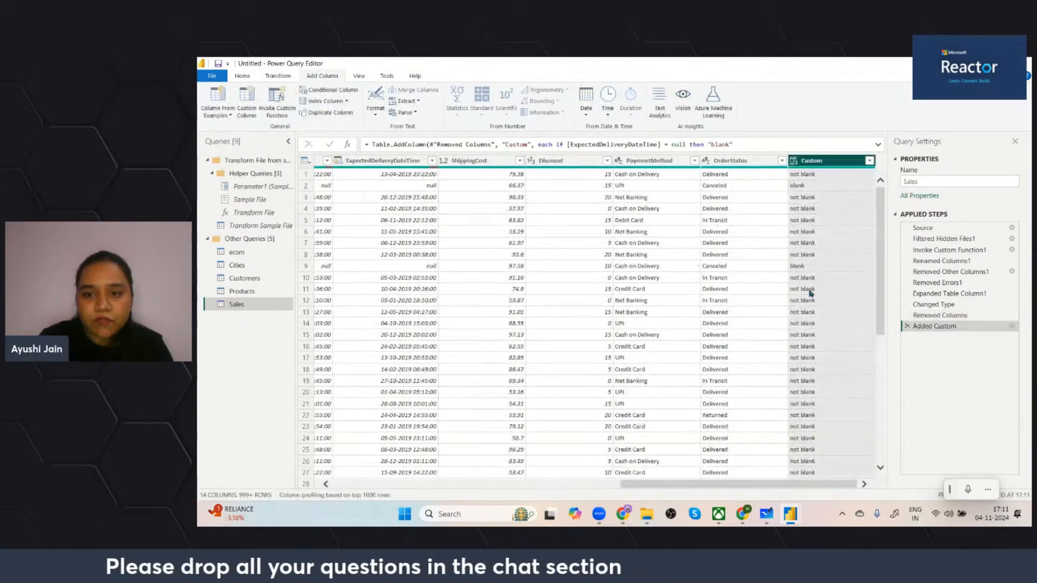
pyautogui.click(797, 186)
pyautogui.click(799, 266)
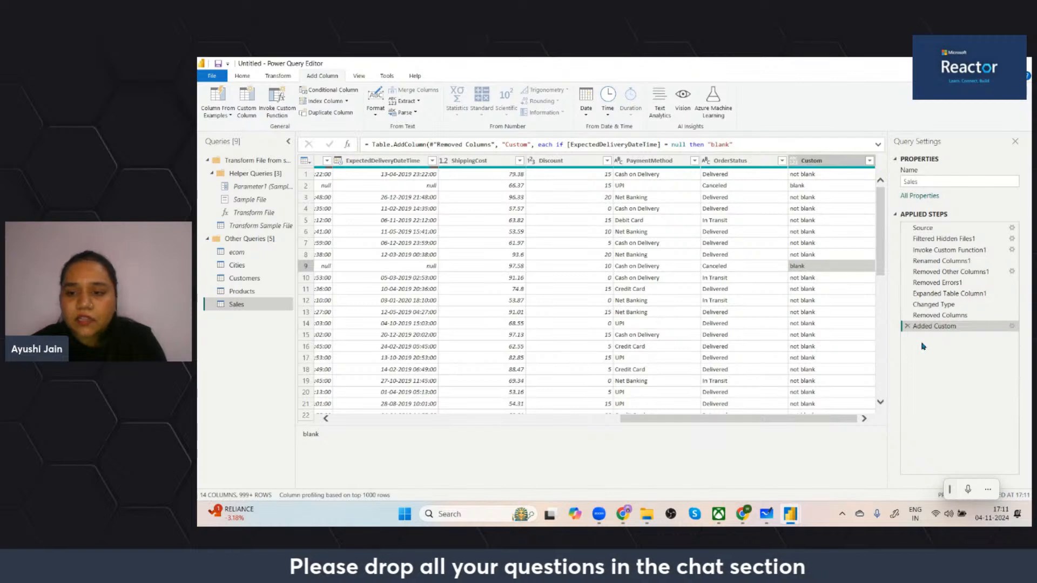
# Edit the Added Custom step so that its Else output returns the ExpectedDeliveryDateTime column.
pyautogui.click(1012, 327)
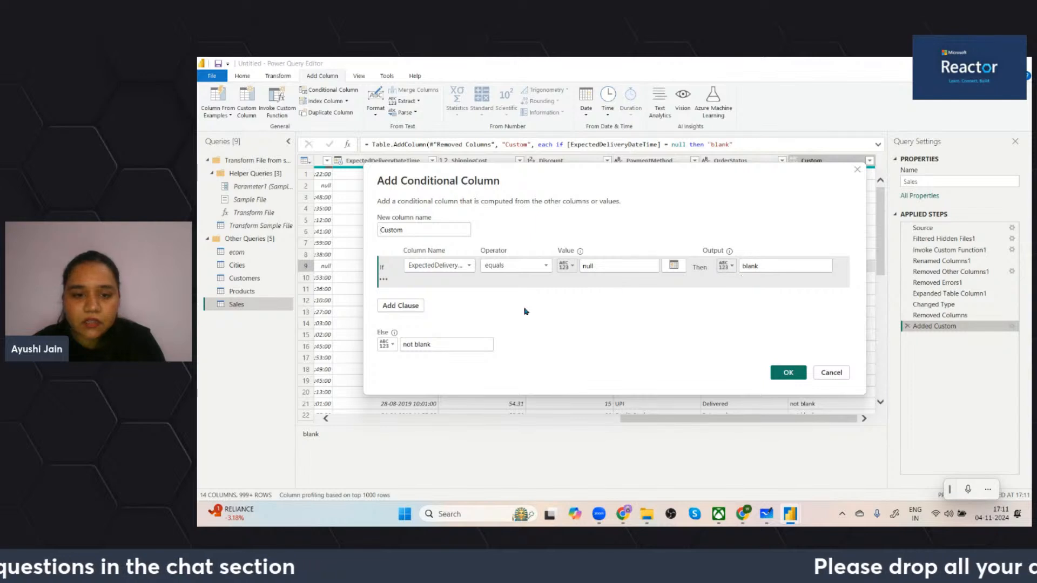
pyautogui.moveTo(432, 347); pyautogui.dragTo(388, 351)
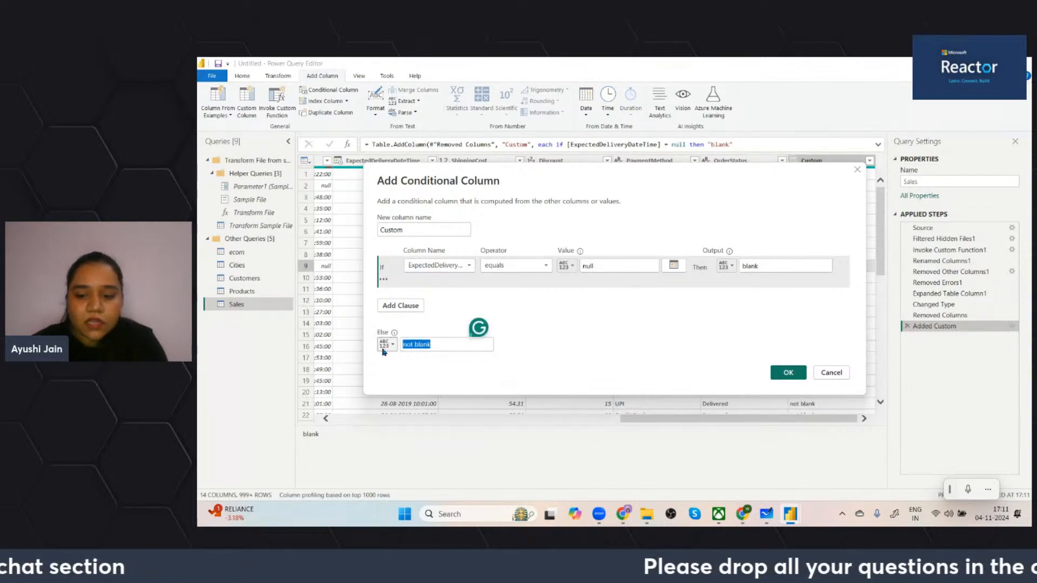
pyautogui.press('BackSpace')
pyautogui.click(386, 349)
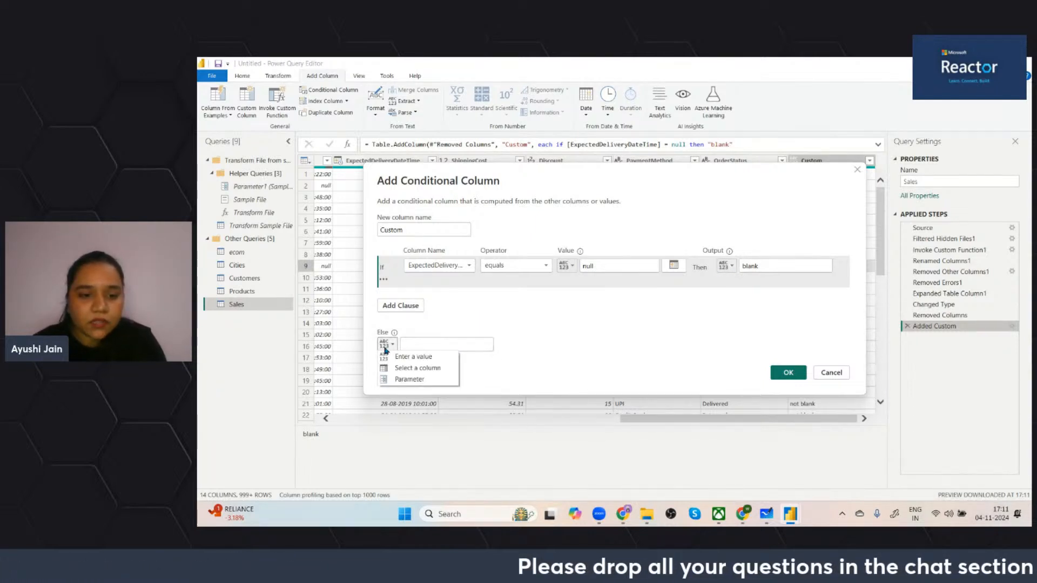
pyautogui.click(413, 370)
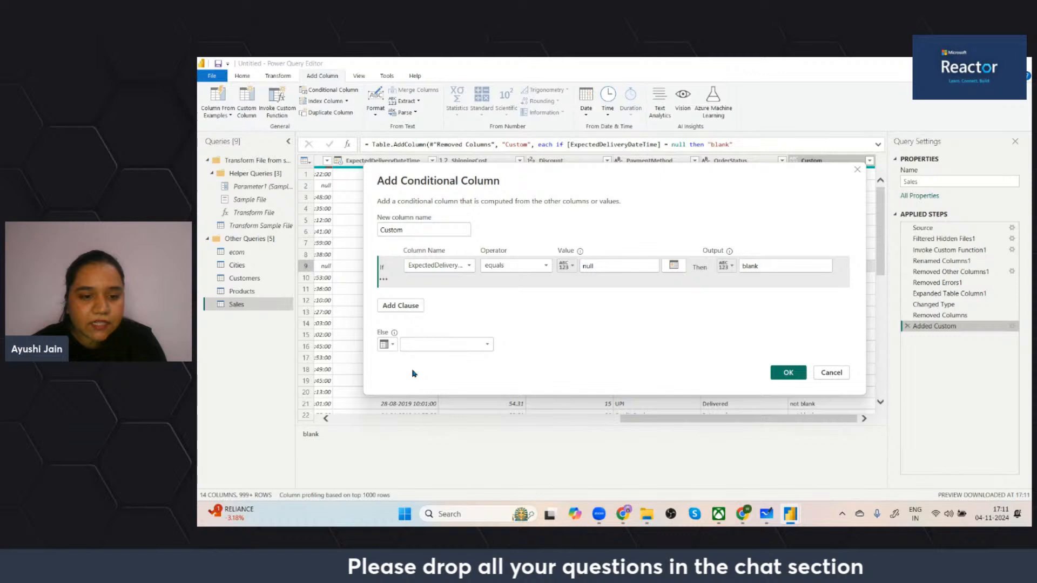
pyautogui.click(450, 348)
pyautogui.click(453, 444)
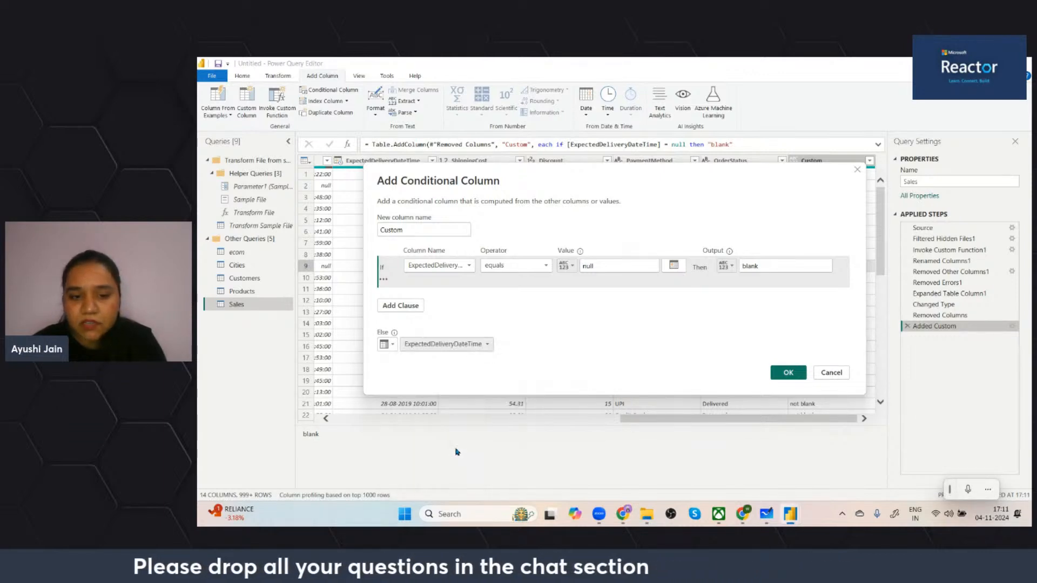
pyautogui.click(789, 373)
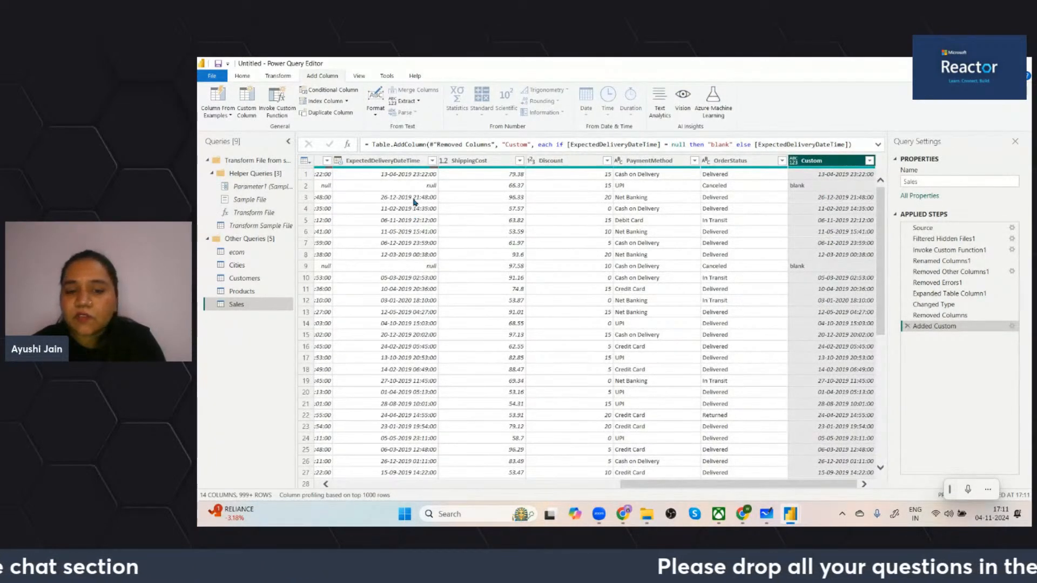
# Inspect the Custom column's values in rows 2 and 3 of the Sales query.
pyautogui.click(820, 185)
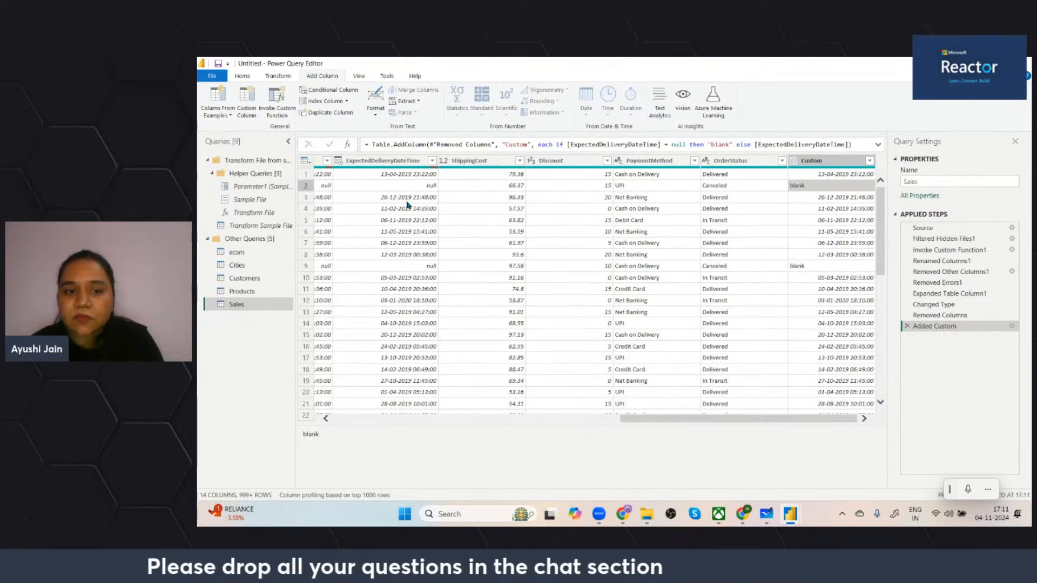
pyautogui.click(408, 199)
pyautogui.click(818, 201)
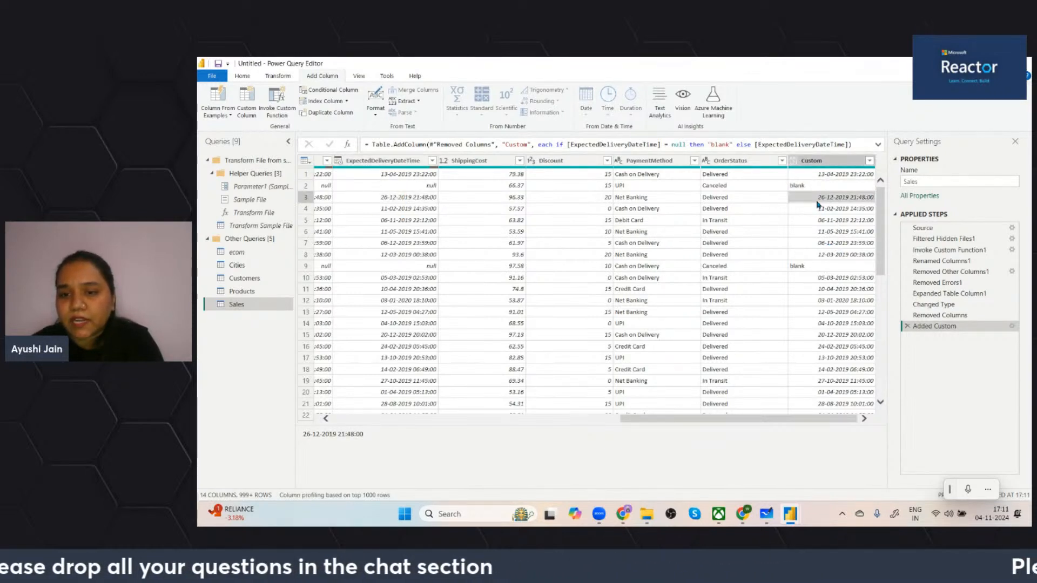
pyautogui.click(818, 186)
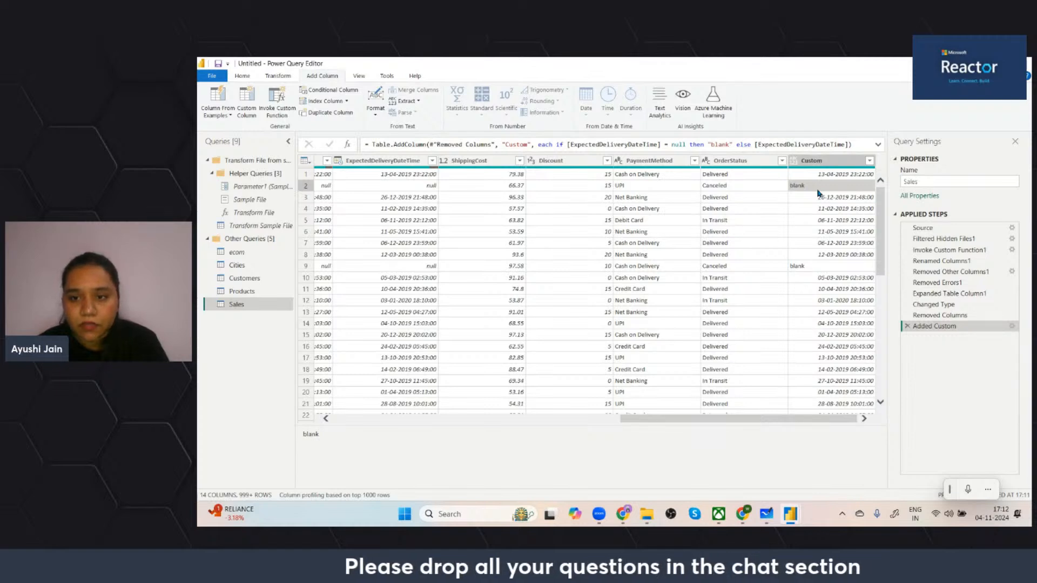
# Try the Date/Time data type on the Custom column and check its error summary.
pyautogui.click(797, 165)
pyautogui.click(825, 221)
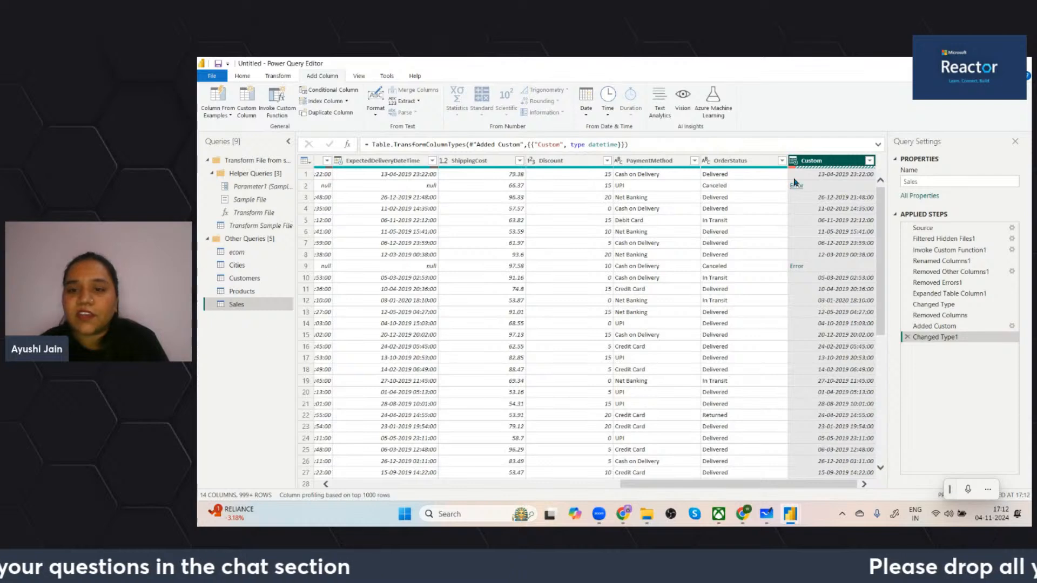
pyautogui.moveTo(793, 172)
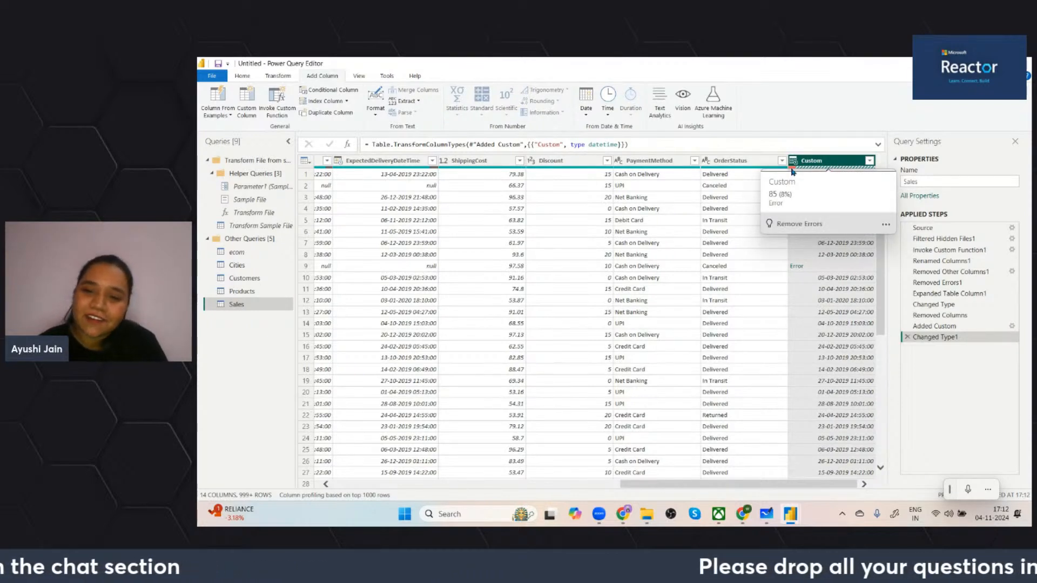
# Delete the Changed Type1 and Added Custom steps from the Sales query.
pyautogui.click(908, 337)
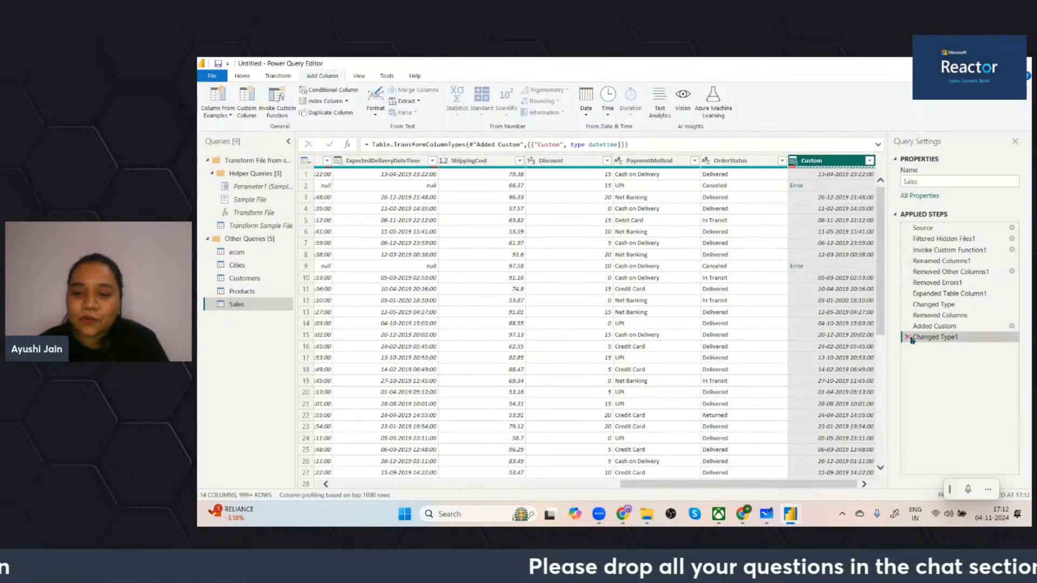
pyautogui.click(907, 326)
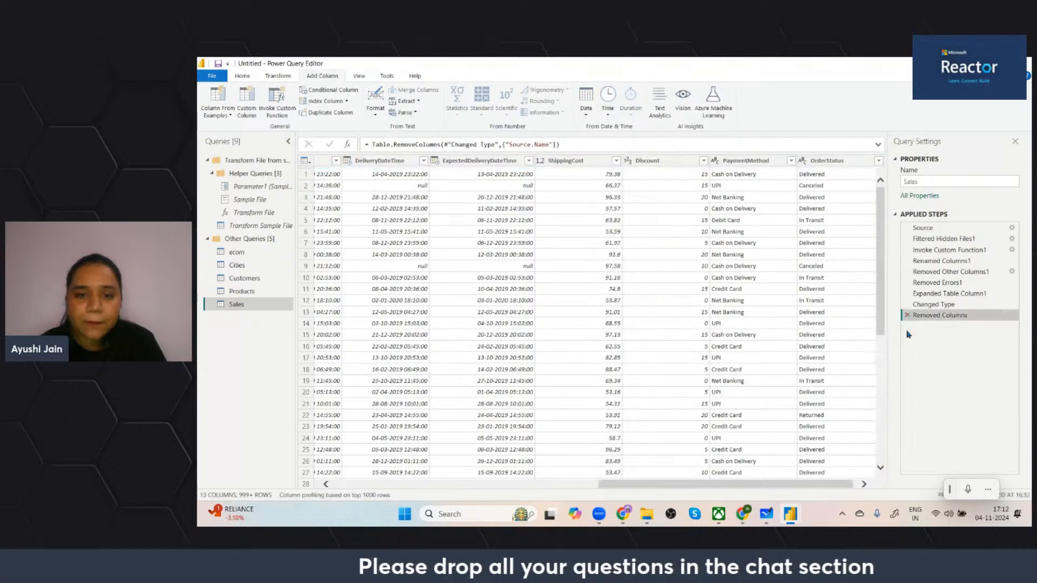
pyautogui.hscroll(1, 755, 334)
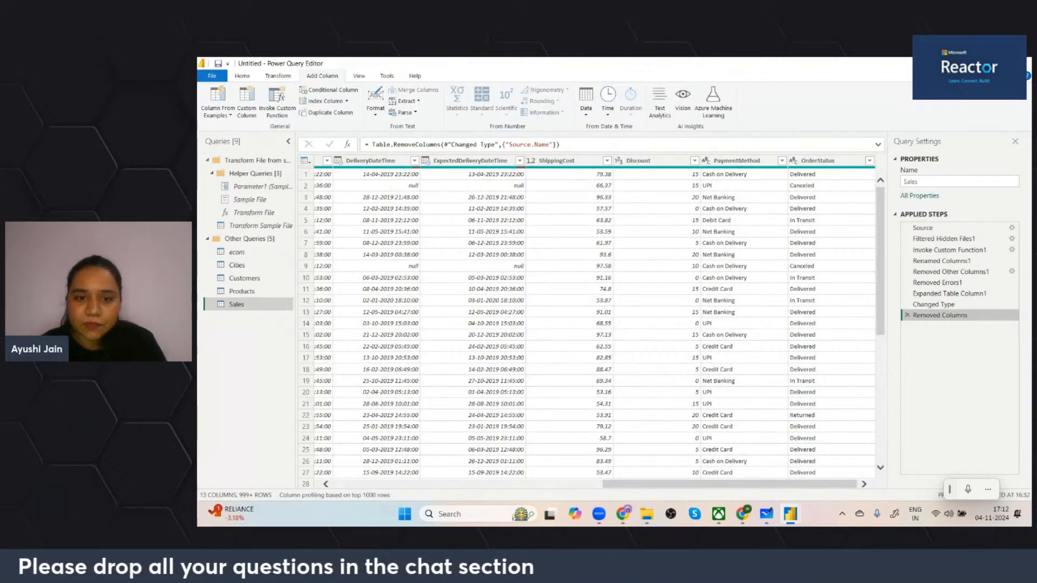
# Switch to Chrome, search the web for "power bi m query functions", and open Microsoft Learn's Power Query M function reference.
pyautogui.hotkey('alt', 'Tab')
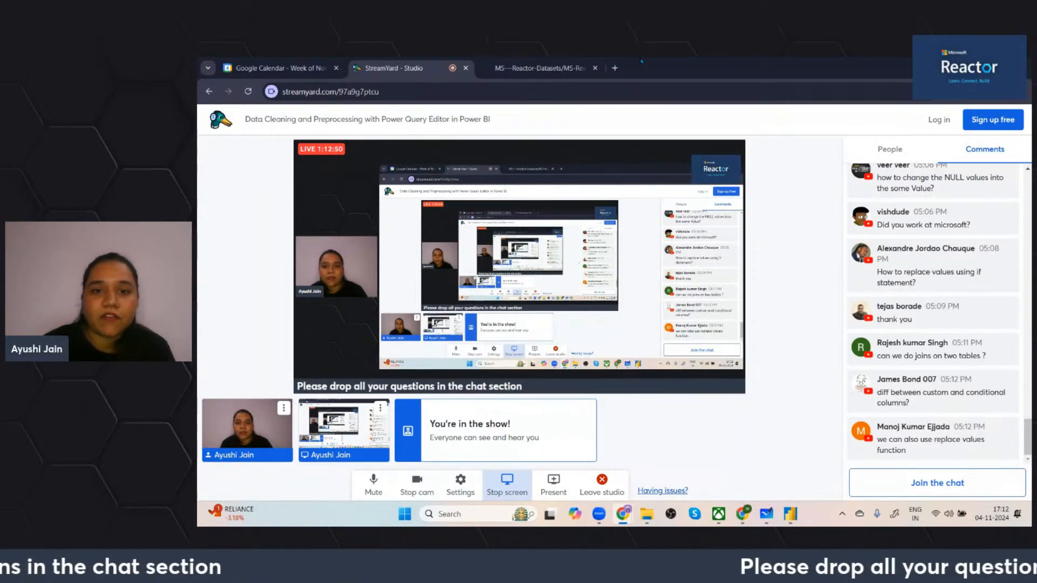
pyautogui.click(616, 68)
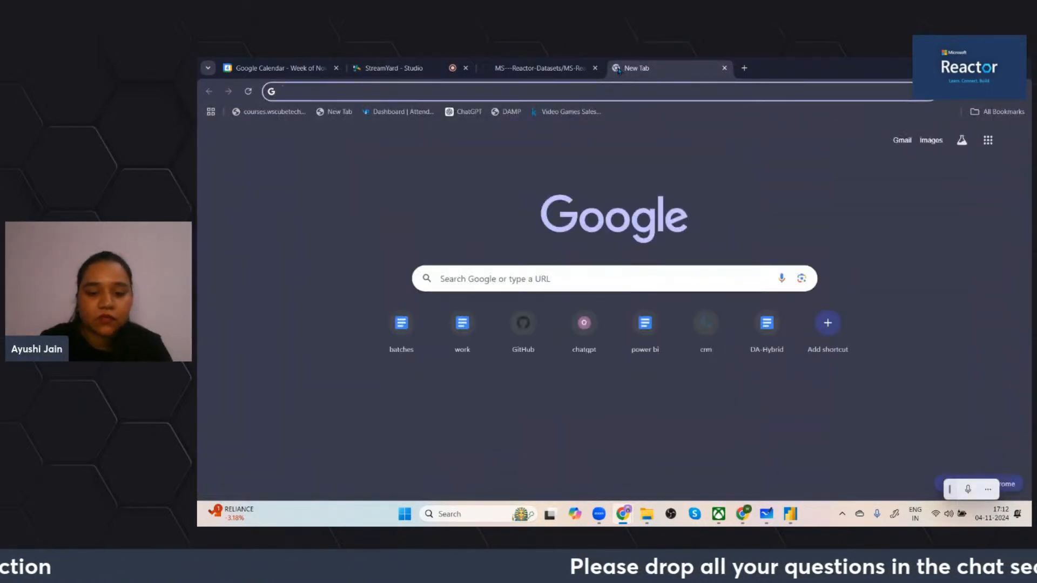
pyautogui.write('power bi m')
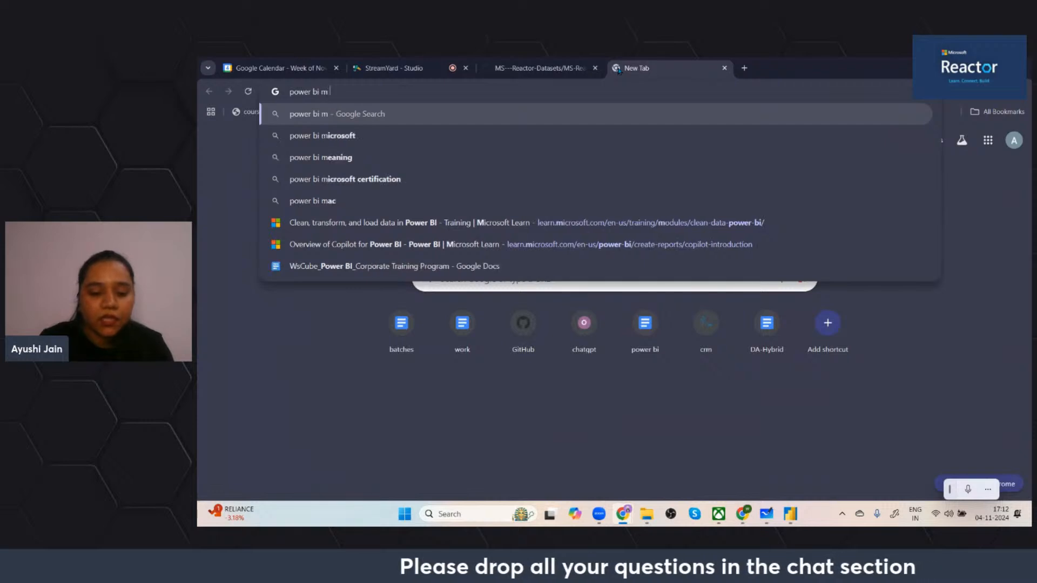
pyautogui.write(' query functio')
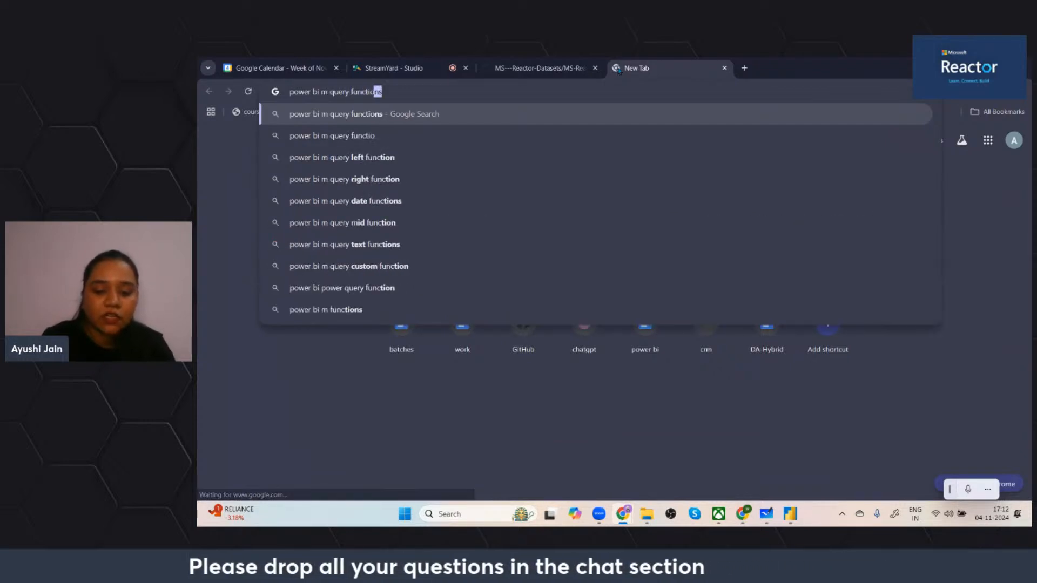
pyautogui.press('Return')
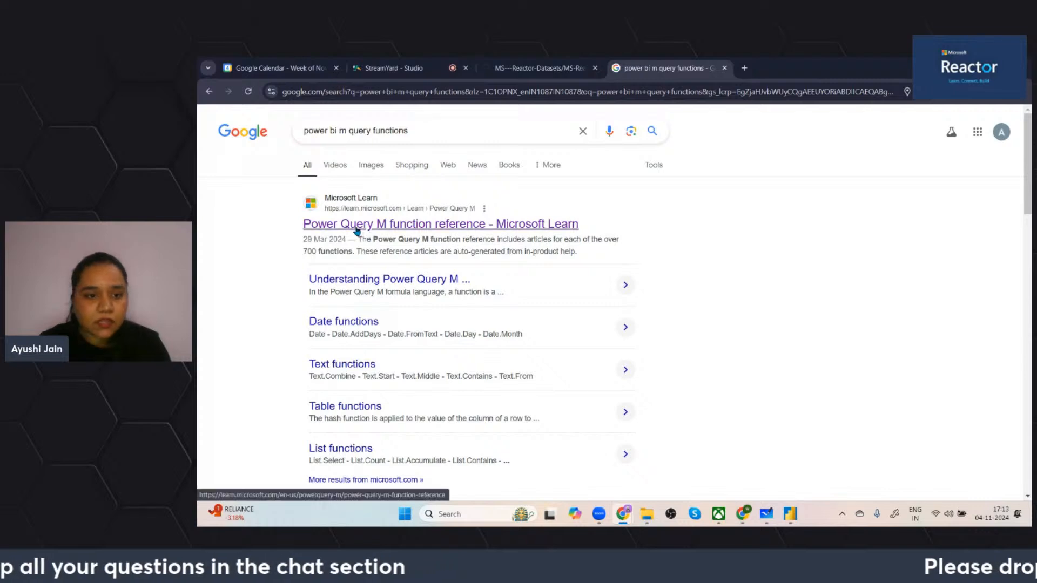
pyautogui.click(356, 224)
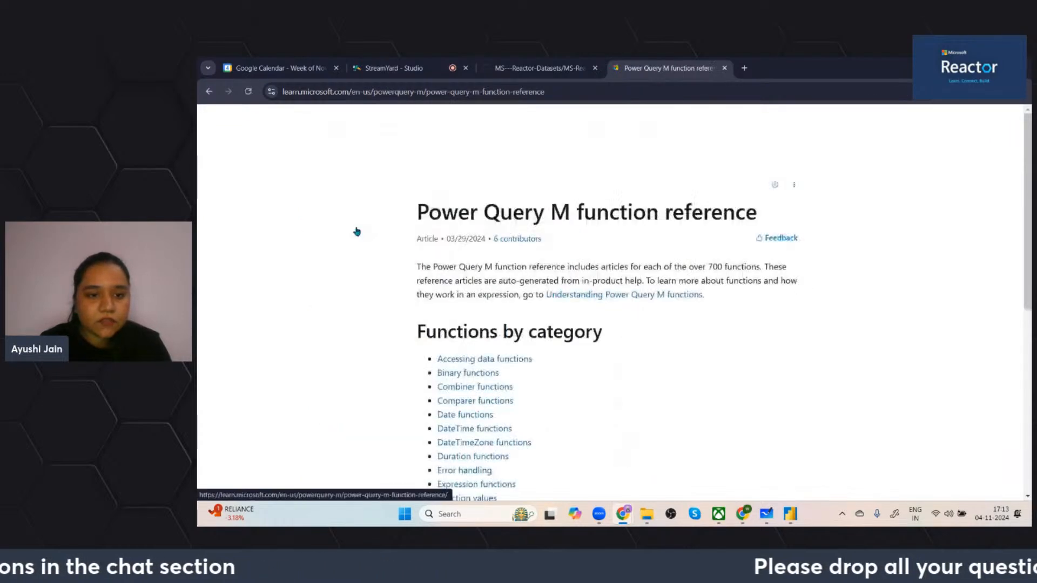
# Browse the M function categories, open Text functions, and look through the listed functions down to Extraction.
pyautogui.scroll(-4, 470, 410)
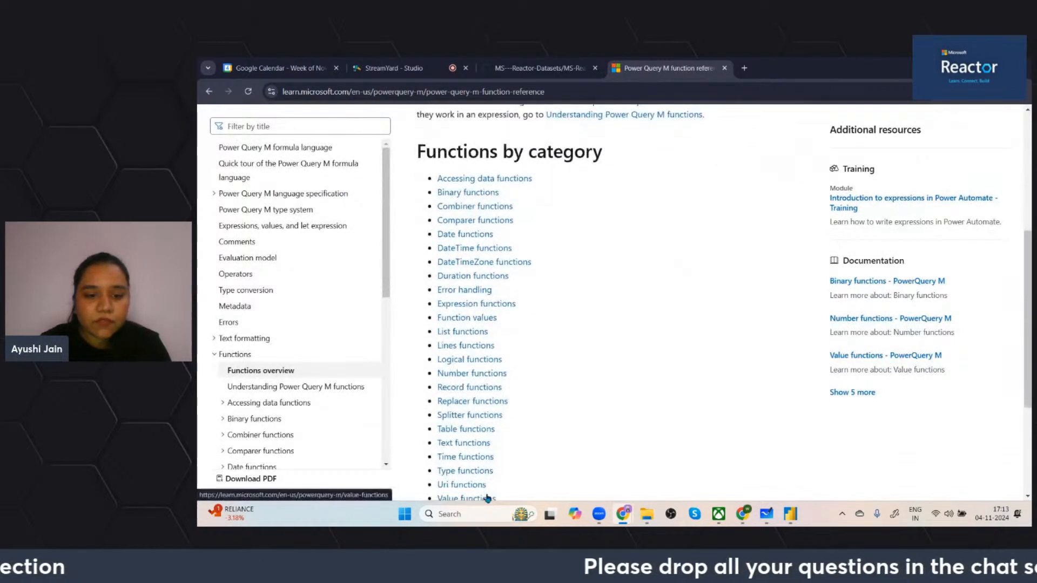
pyautogui.scroll(-1, 488, 498)
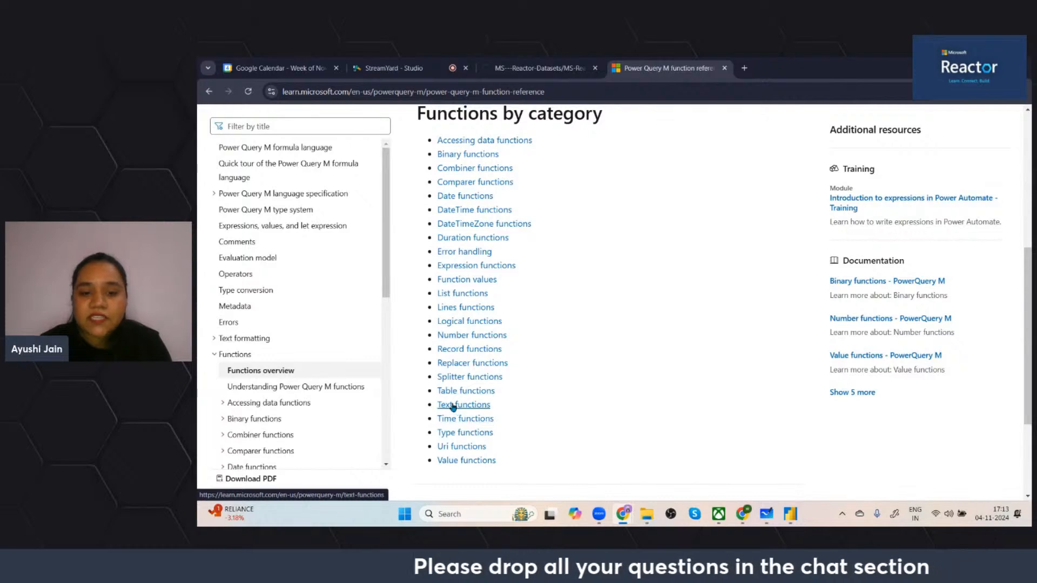
pyautogui.click(453, 405)
pyautogui.scroll(-4, 515, 401)
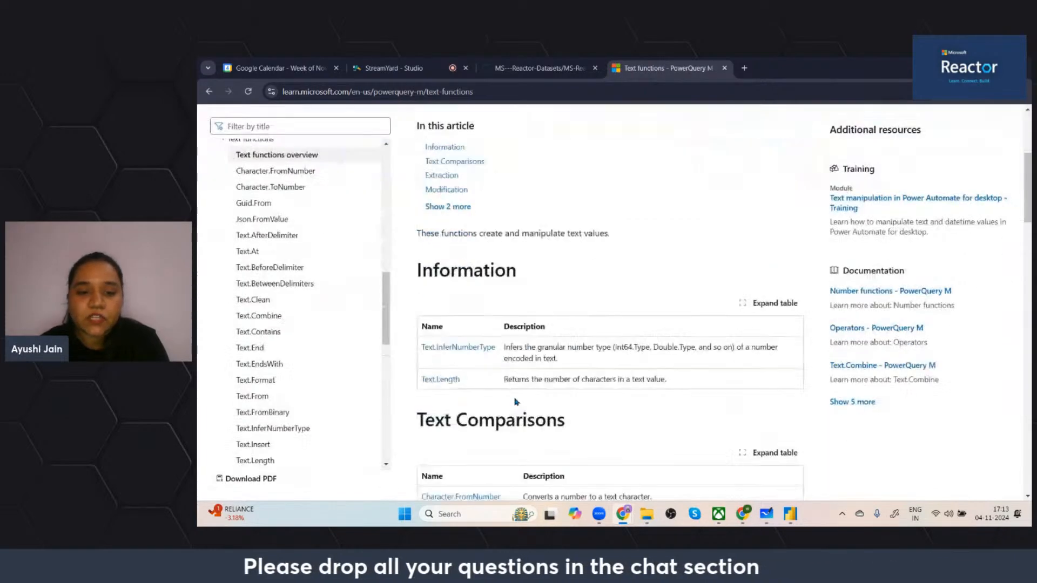
pyautogui.scroll(-7, 515, 401)
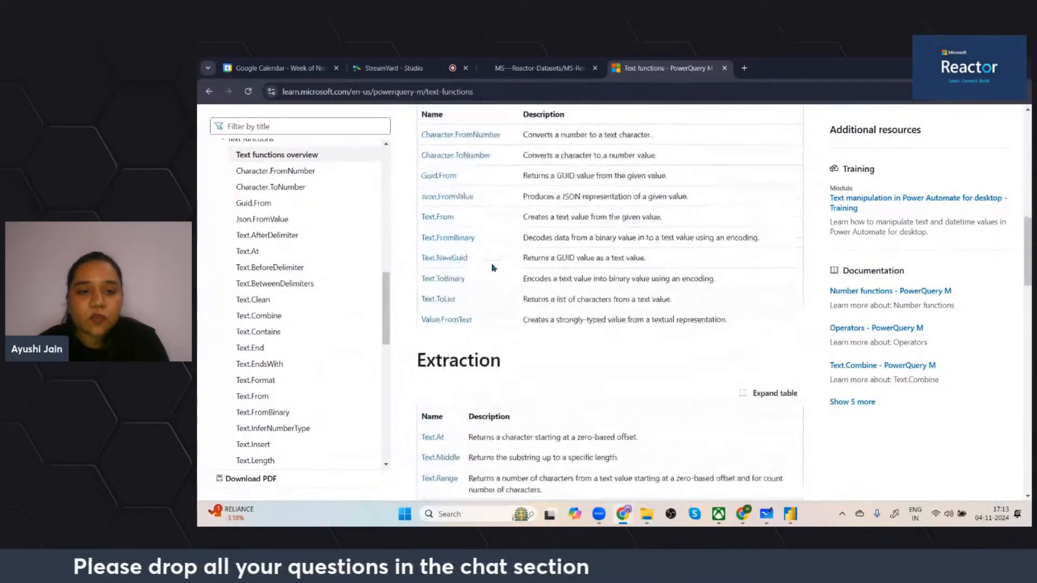
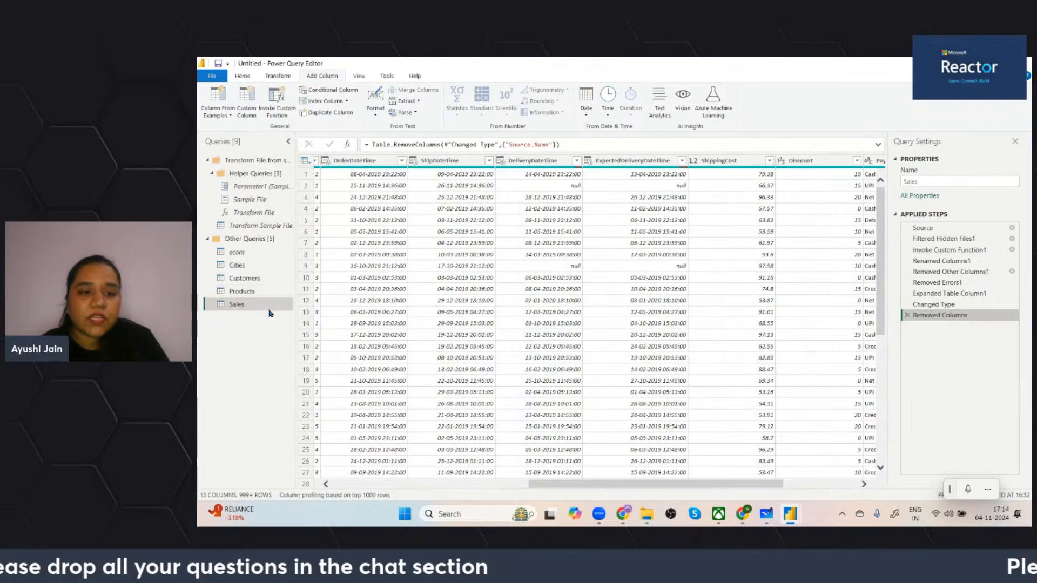
# Look across the Sales table's columns in the Power Query Editor, from SalesID to OrderStatus, including Quantity.
pyautogui.hscroll(-1, 381, 297)
pyautogui.hscroll(-4, 380, 297)
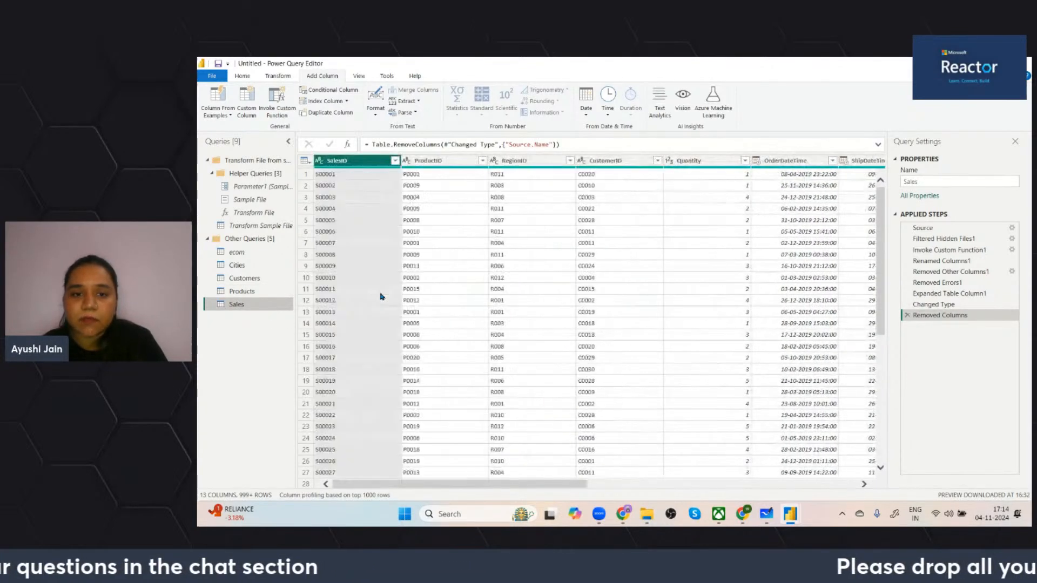
pyautogui.hscroll(5, 381, 297)
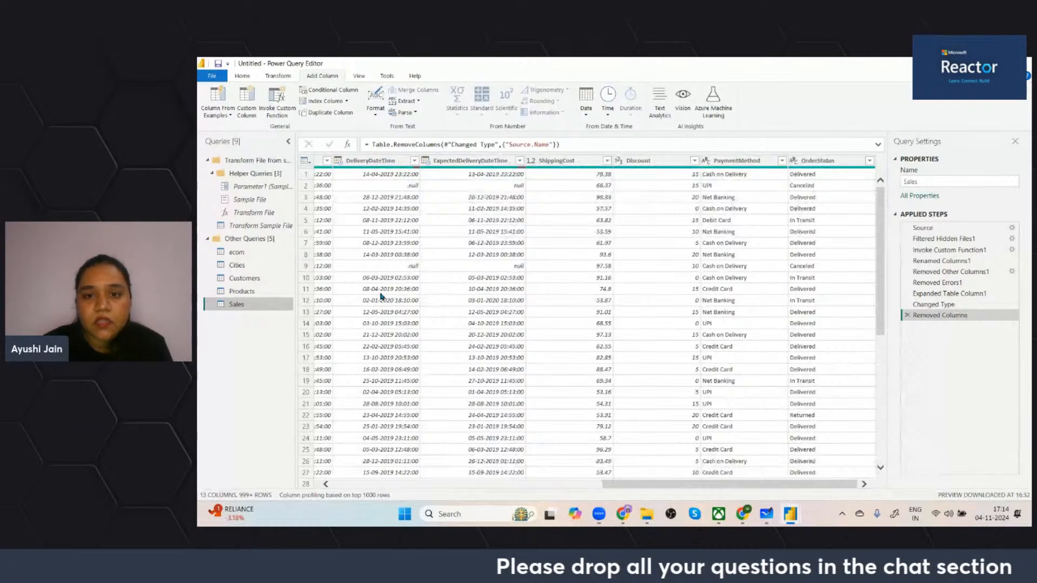
pyautogui.hscroll(-3, 540, 295)
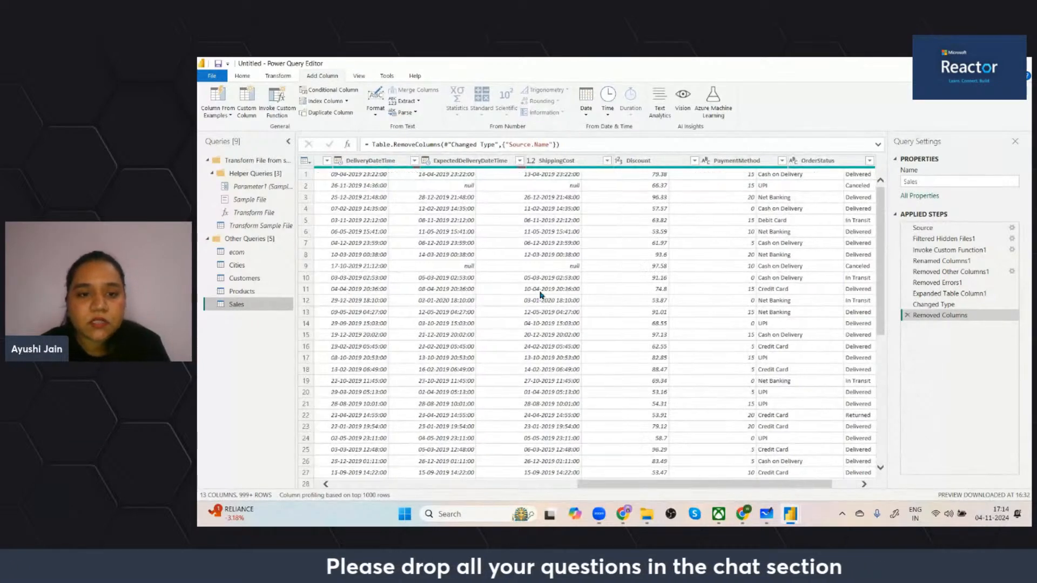
pyautogui.hscroll(-4, 541, 294)
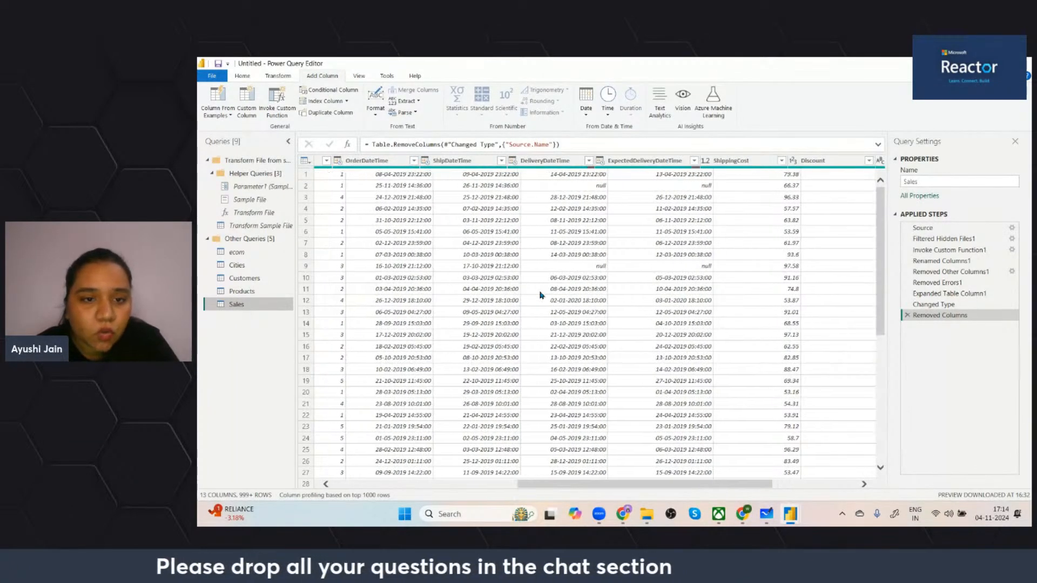
pyautogui.click(471, 165)
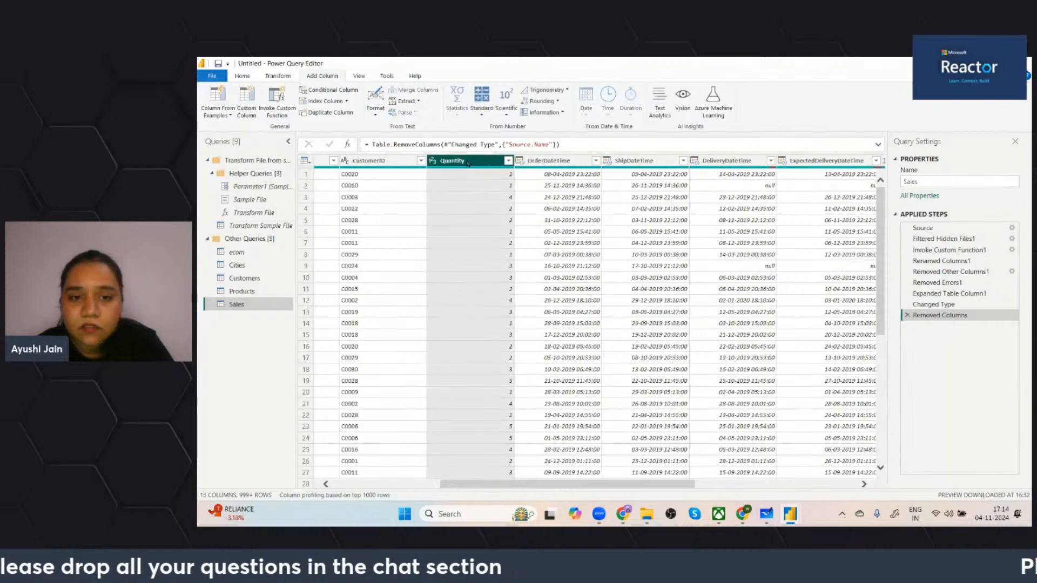
pyautogui.hscroll(-3, 478, 226)
pyautogui.hscroll(10, 673, 315)
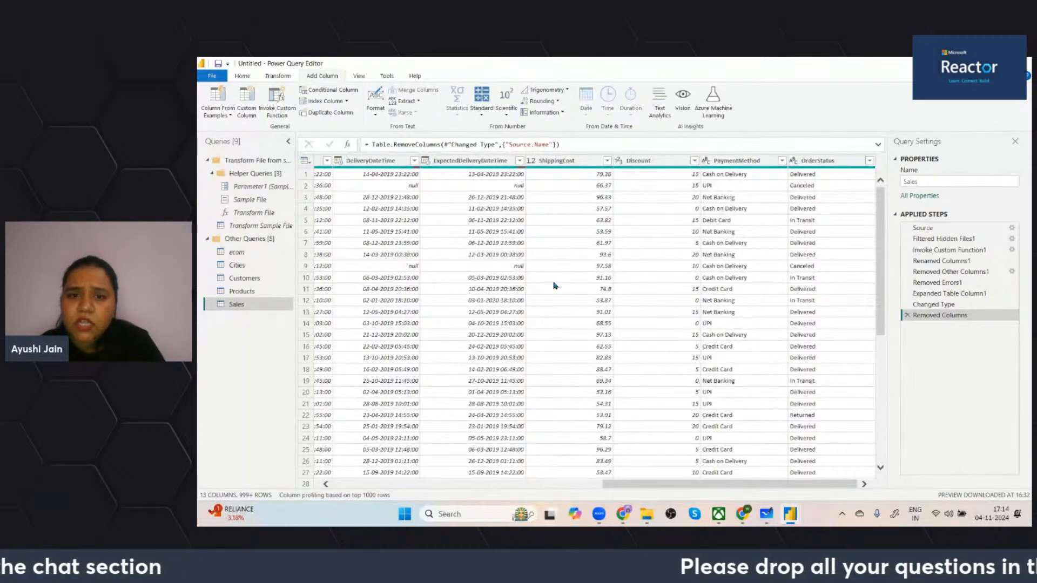
# Try the Percentage data type directly on the Discount column, and remove that type change.
pyautogui.click(619, 161)
pyautogui.click(648, 206)
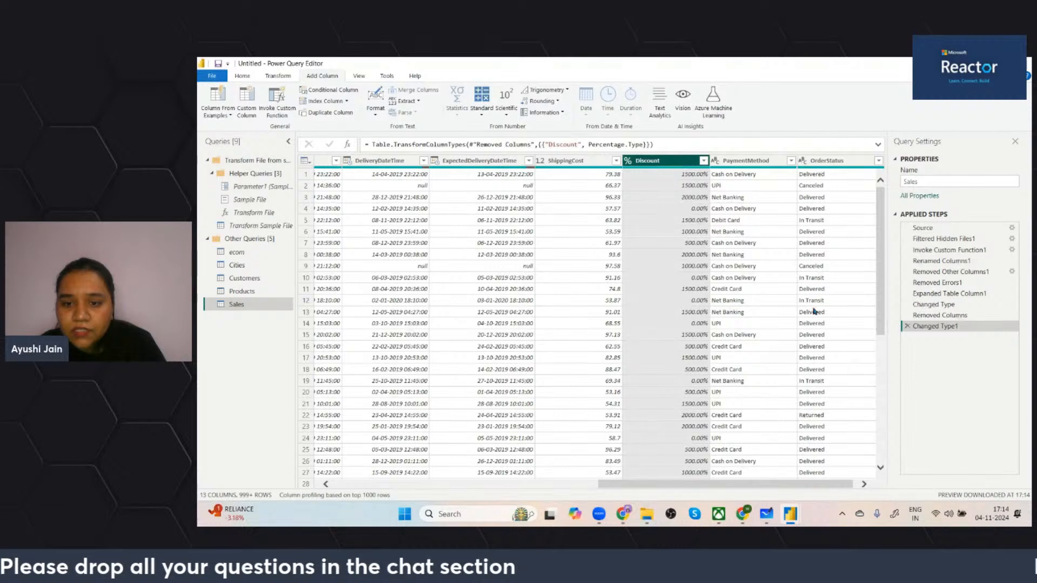
pyautogui.click(908, 327)
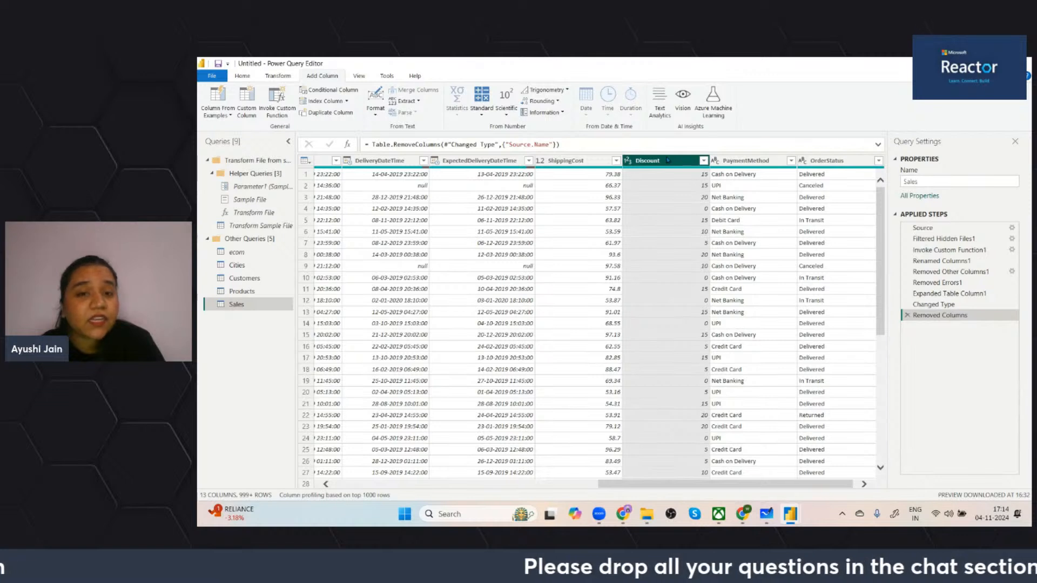
# Divide every value in the Discount column by 100, transforming the column in place.
pyautogui.click(285, 77)
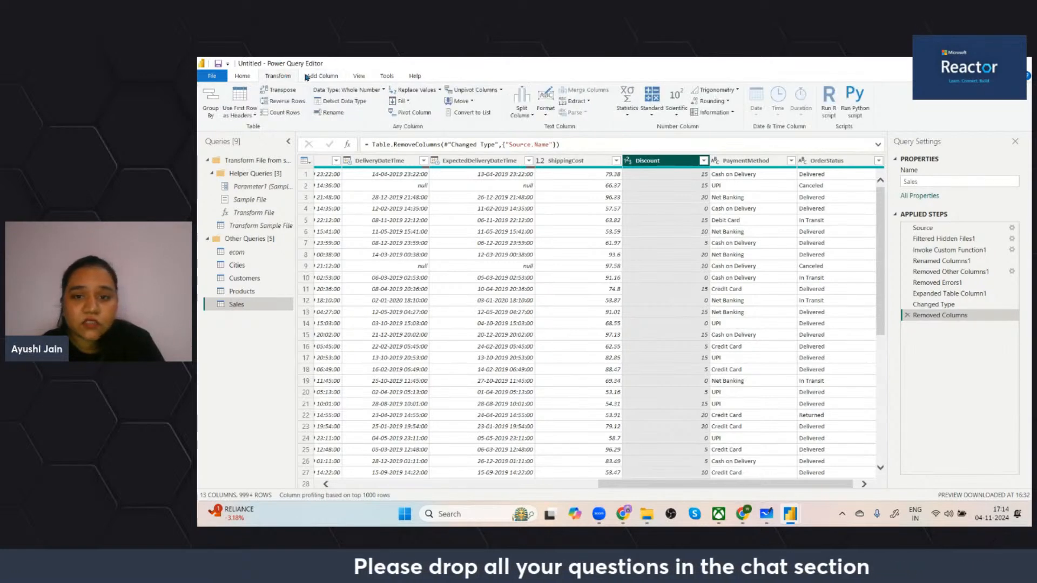
pyautogui.click(652, 113)
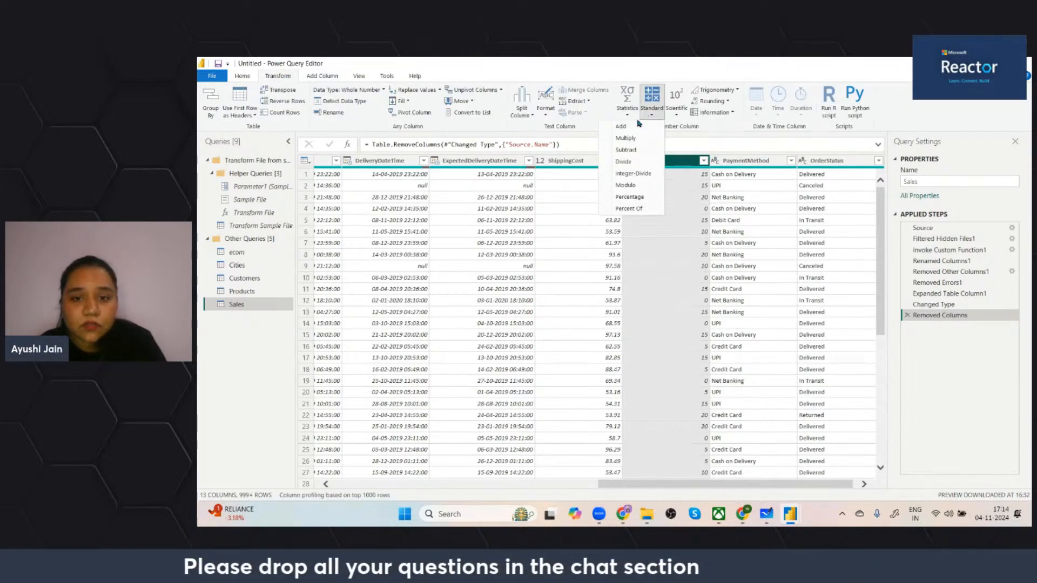
pyautogui.click(639, 161)
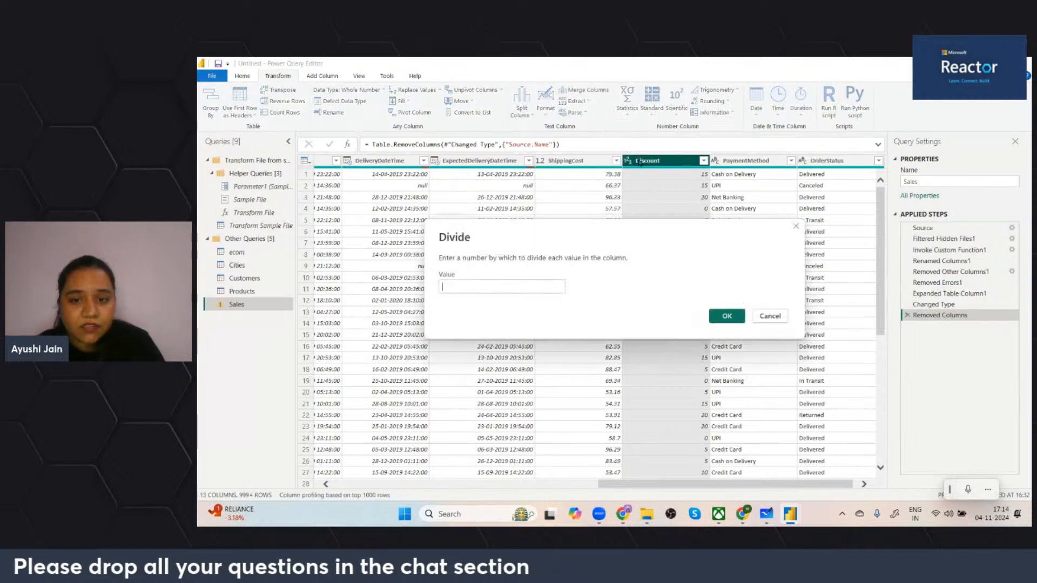
pyautogui.write('100')
pyautogui.press('Return')
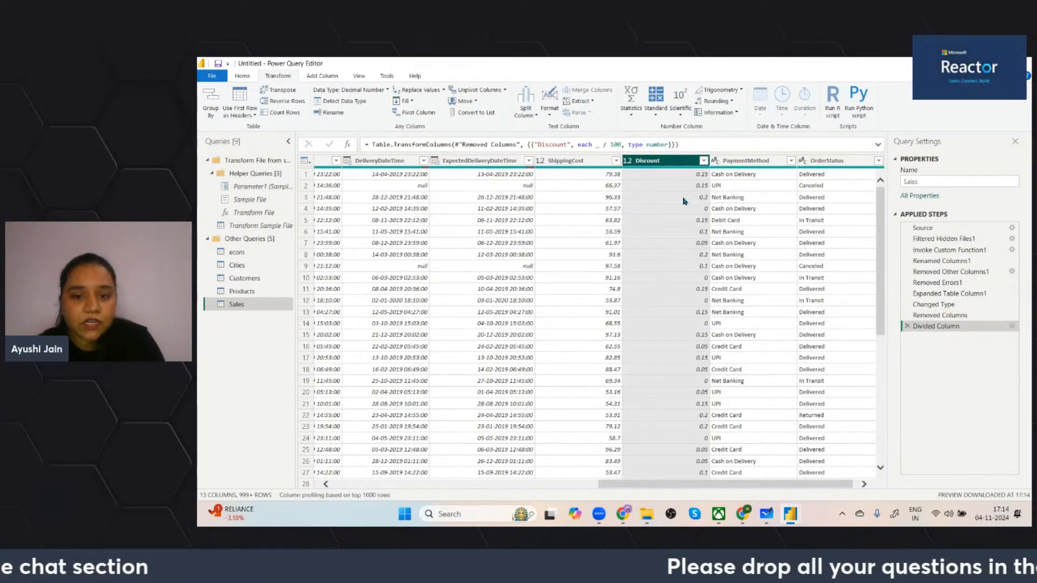
# Set the divided Discount column's data type to Percentage and check its values down the rows.
pyautogui.click(627, 161)
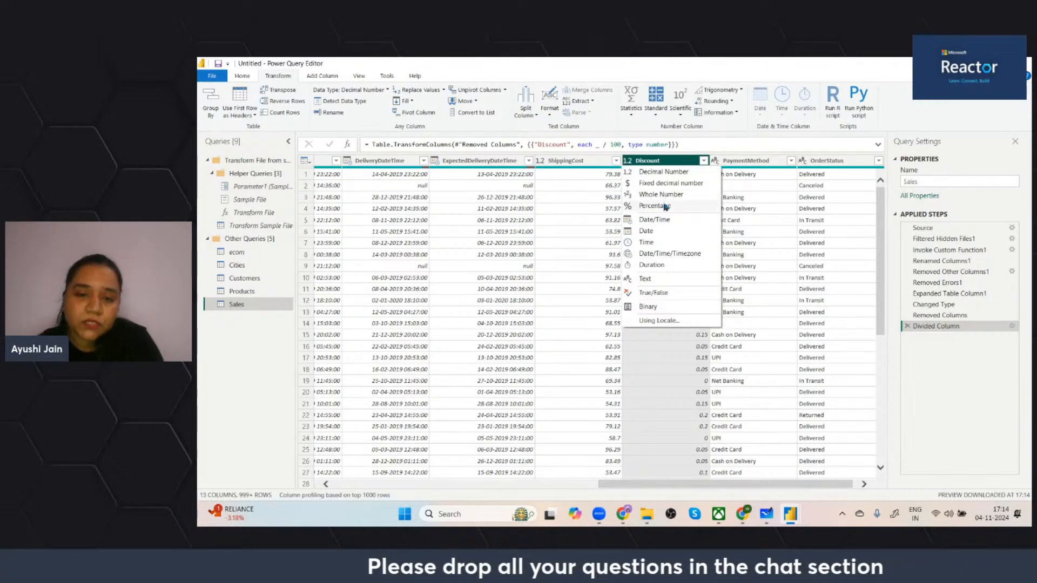
pyautogui.click(665, 206)
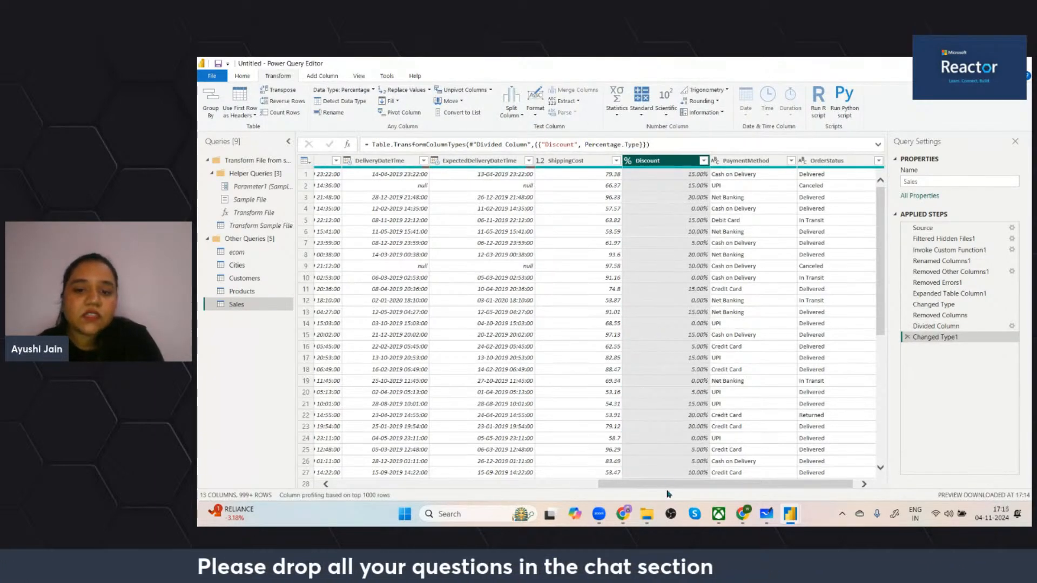
pyautogui.scroll(-10, 668, 414)
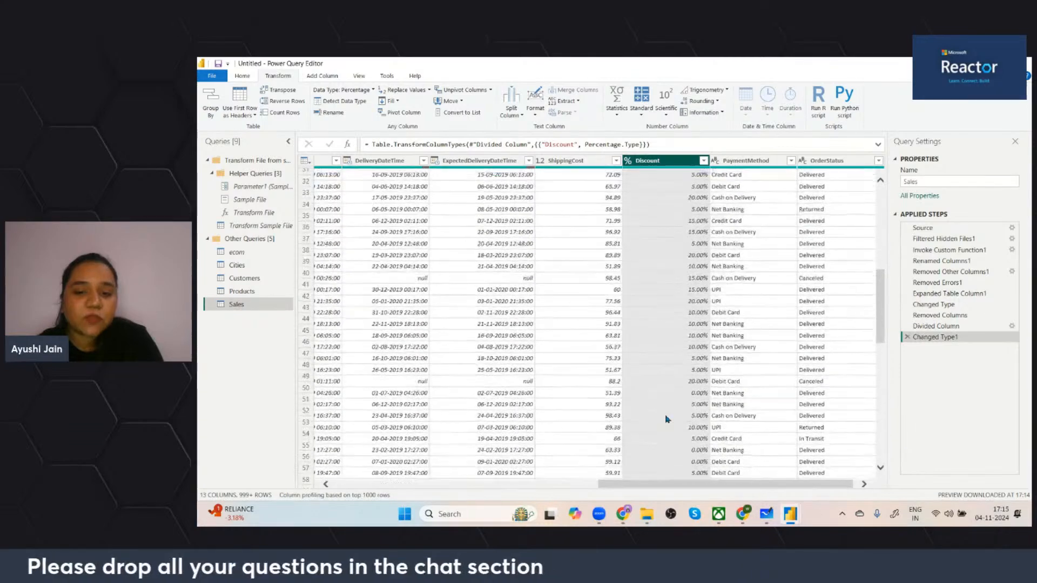
pyautogui.scroll(10, 665, 413)
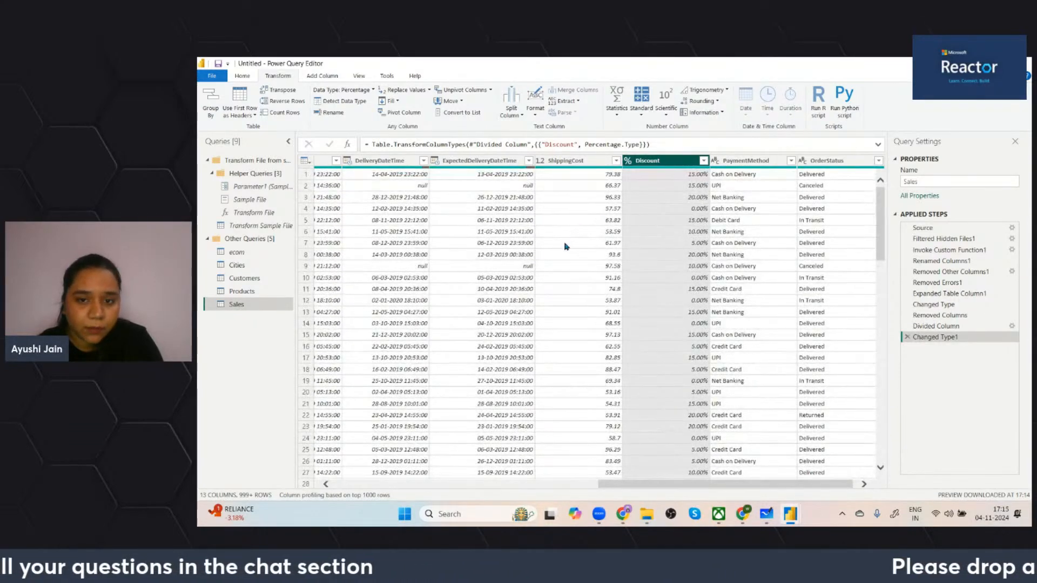
# Examine the Price column in the Products query, checking its values down the rows.
pyautogui.hscroll(1, 656, 280)
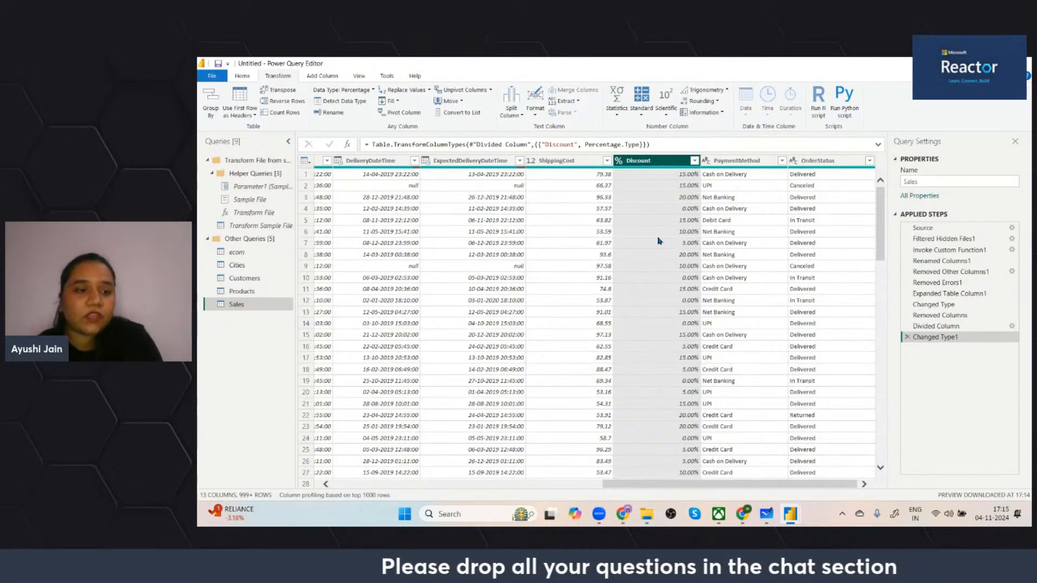
pyautogui.click(241, 291)
pyautogui.click(612, 162)
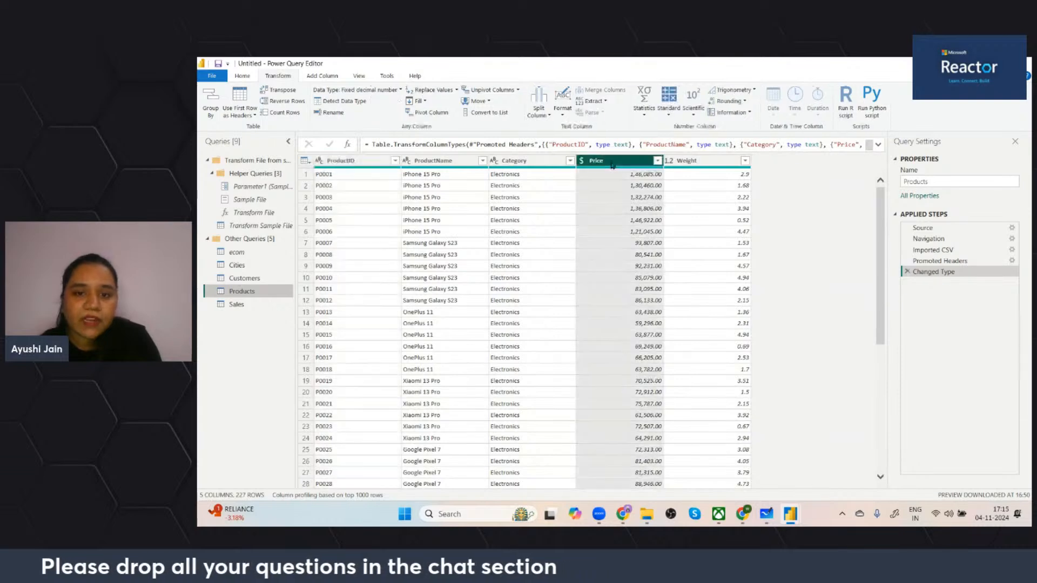
pyautogui.scroll(-7, 614, 406)
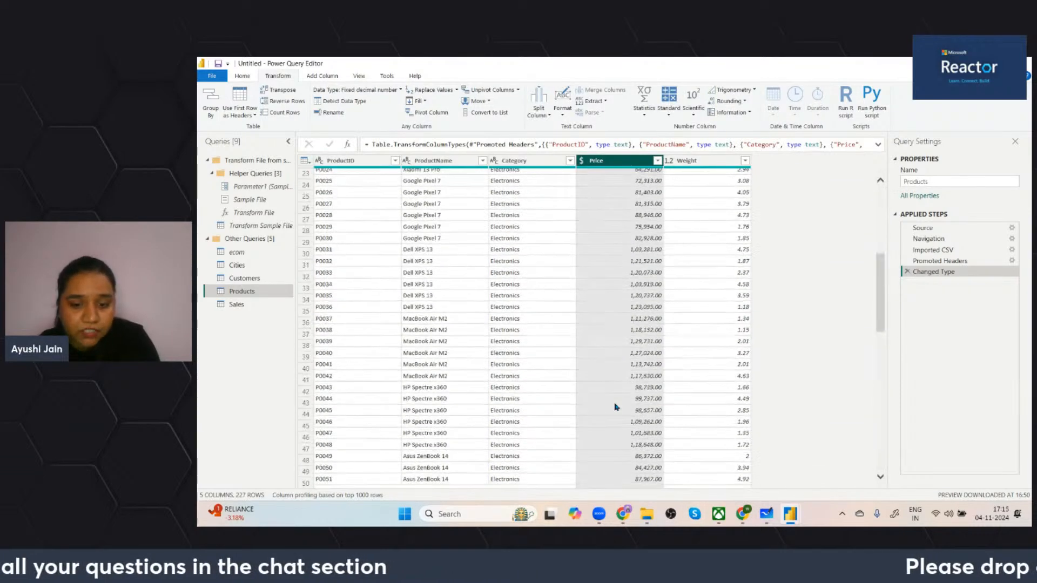
pyautogui.scroll(-15, 615, 406)
pyautogui.scroll(20, 615, 406)
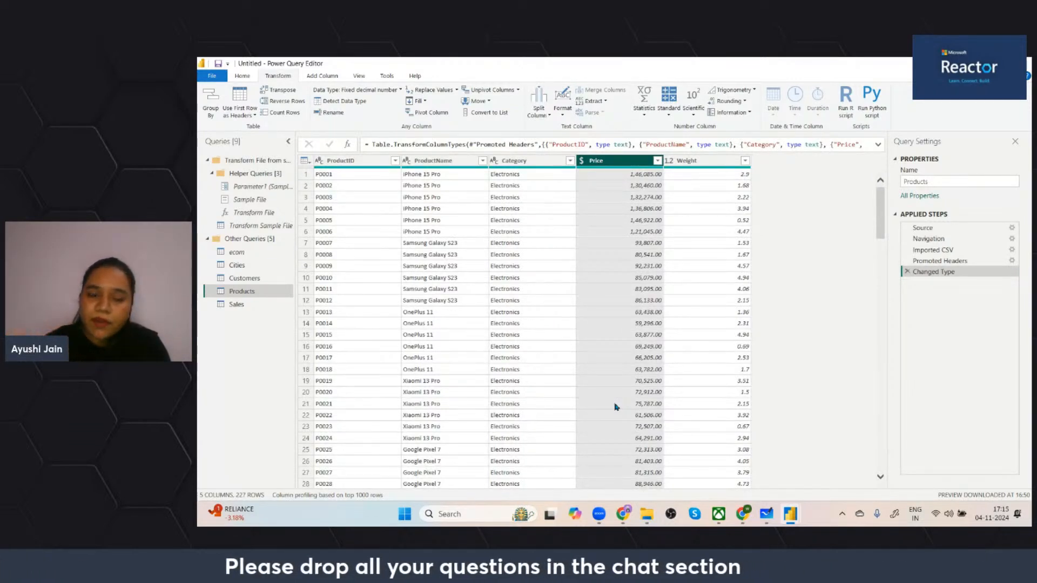
# Set up a merge of the Sales query with Products, matching both tables on ProductID.
pyautogui.click(251, 304)
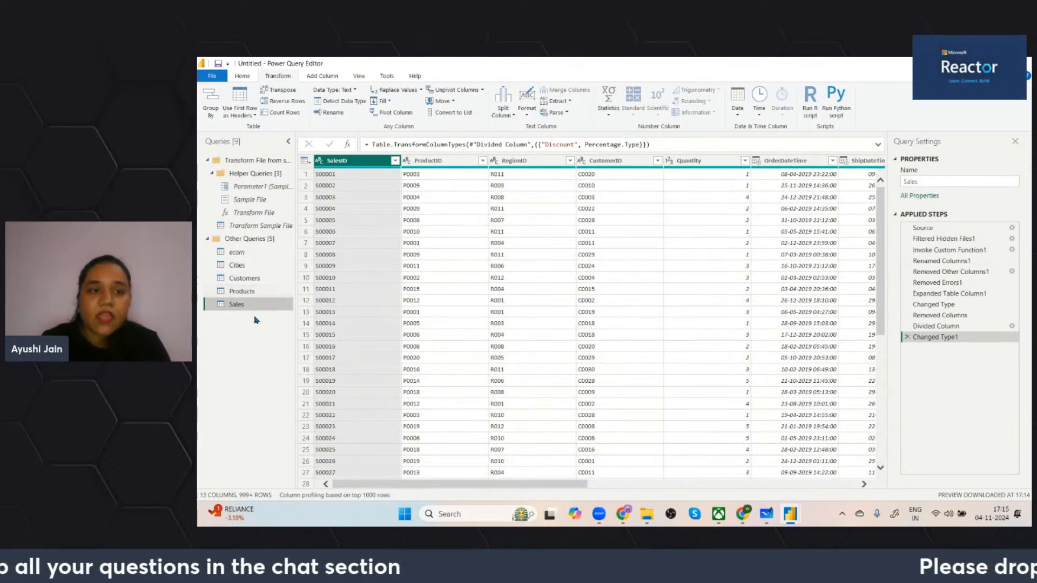
pyautogui.click(247, 76)
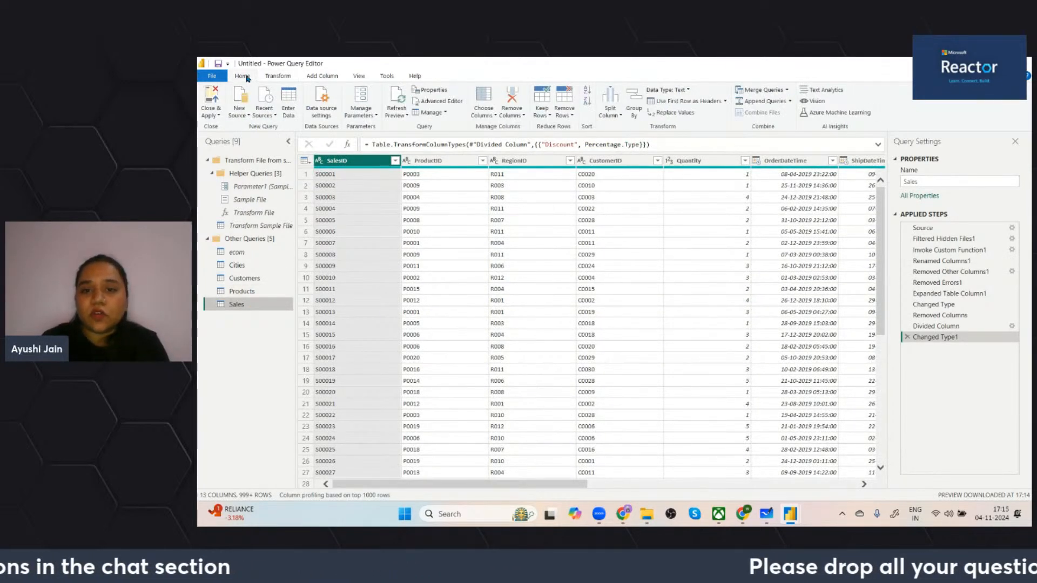
pyautogui.hscroll(5, 798, 257)
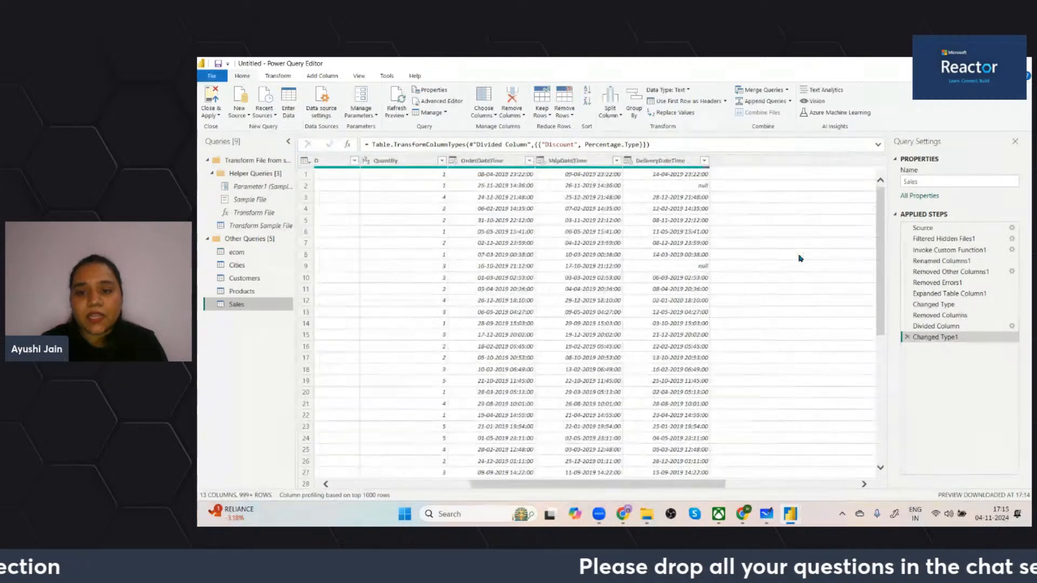
pyautogui.hscroll(-3, 800, 258)
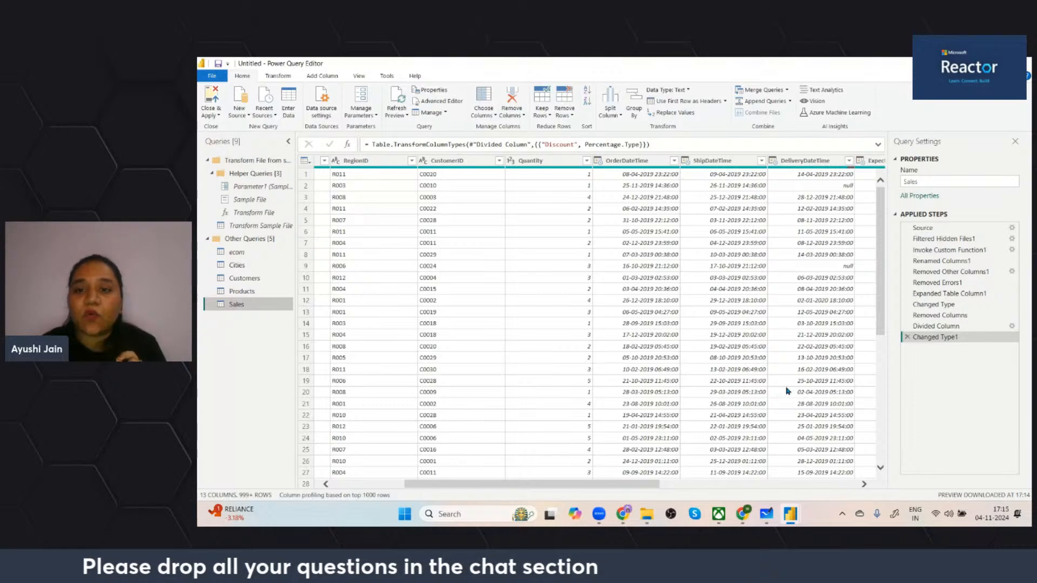
pyautogui.hscroll(3, 771, 279)
pyautogui.hscroll(5, 771, 279)
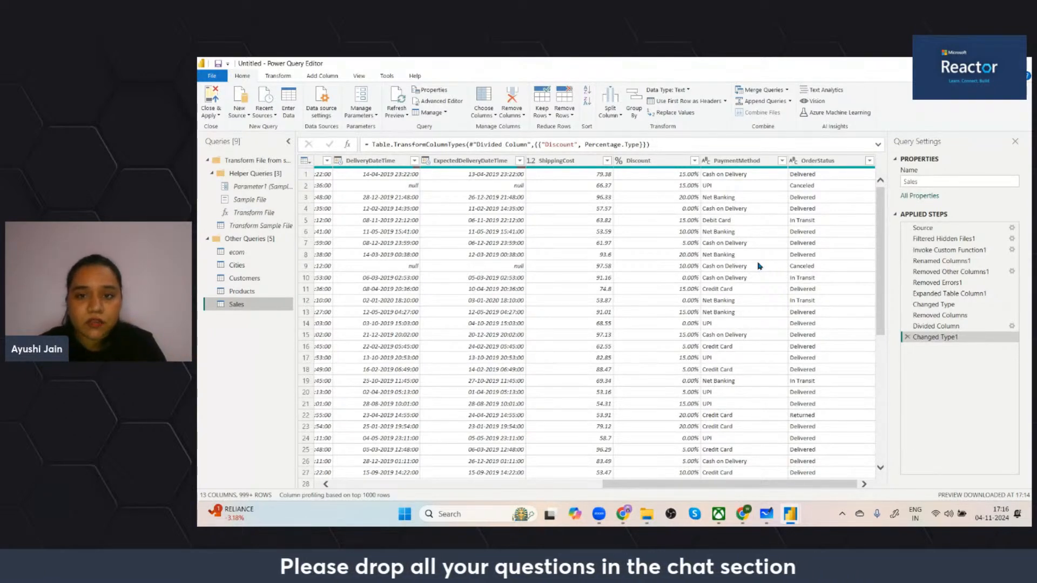
pyautogui.click(764, 90)
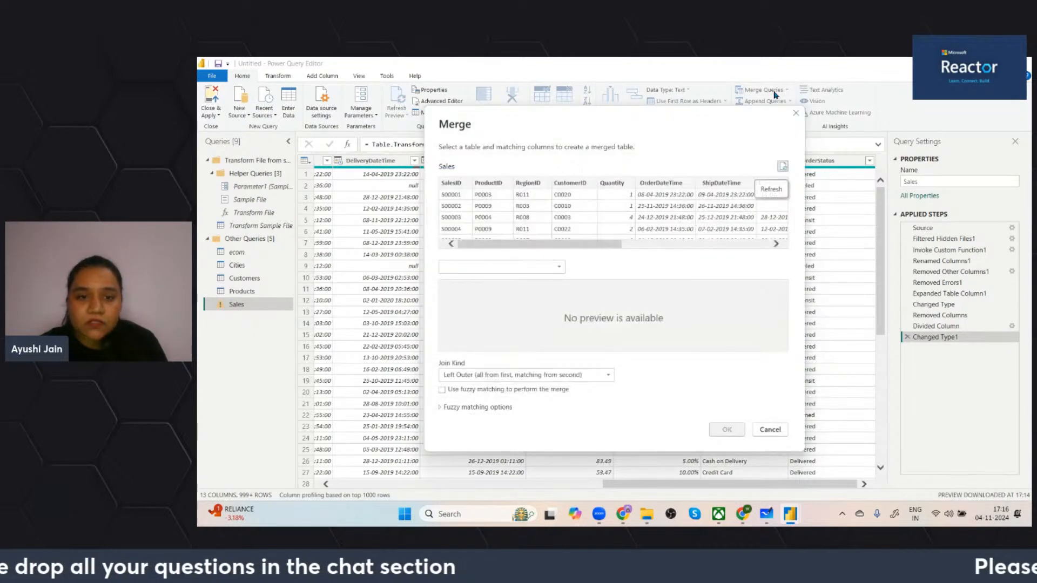
pyautogui.click(510, 266)
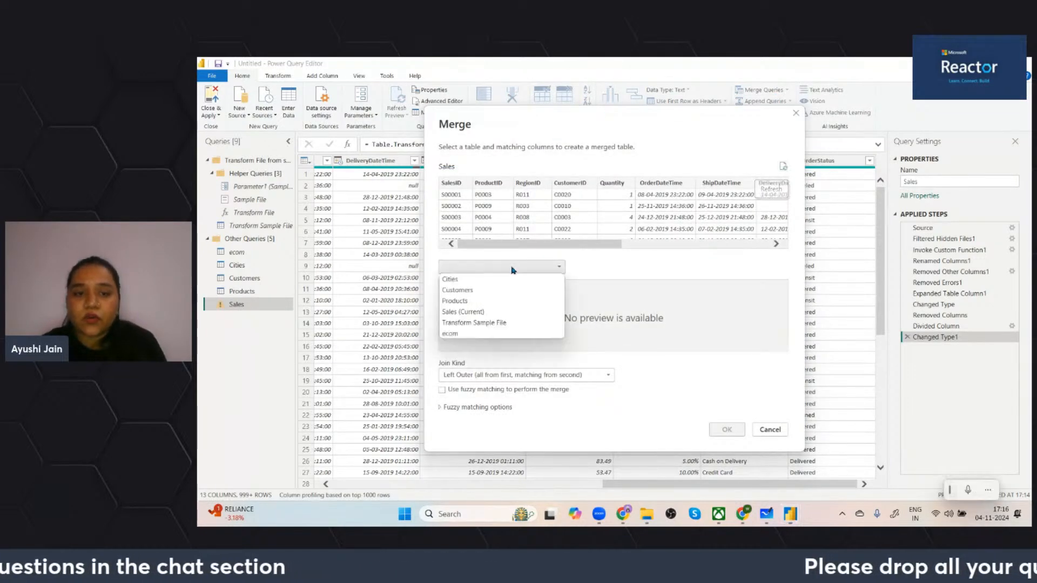
pyautogui.click(470, 302)
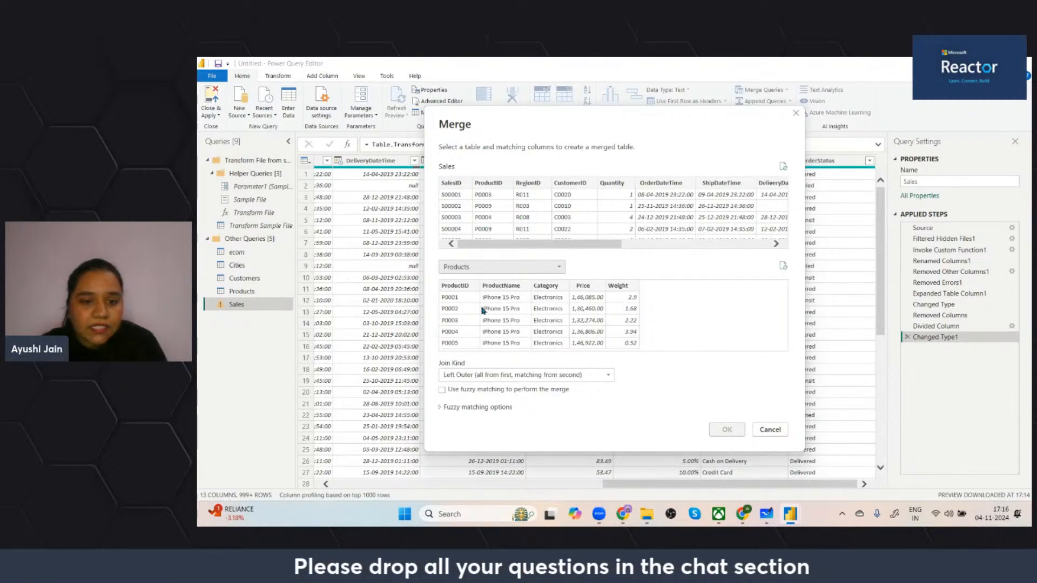
pyautogui.click(497, 185)
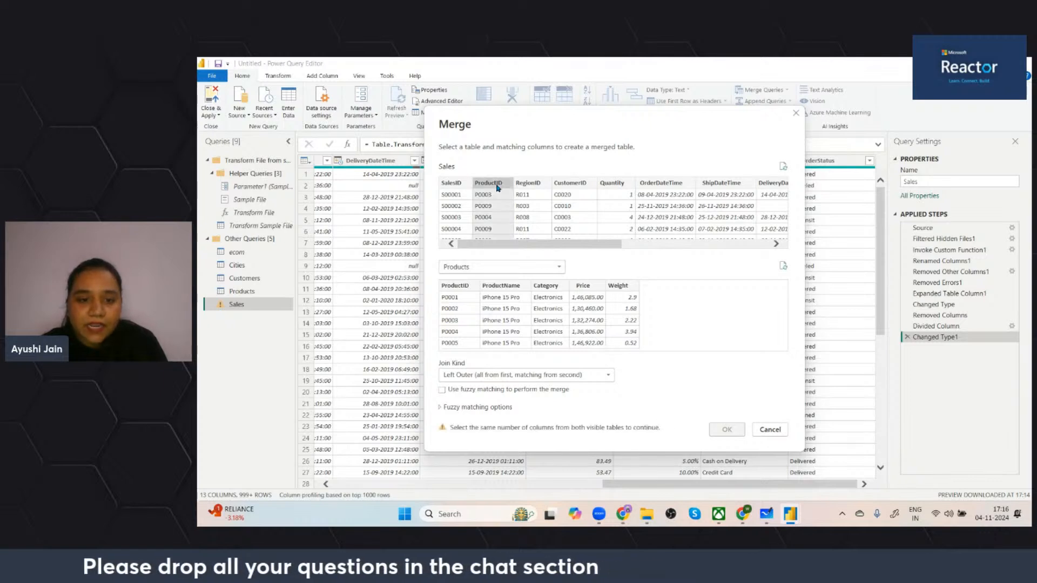
pyautogui.click(453, 290)
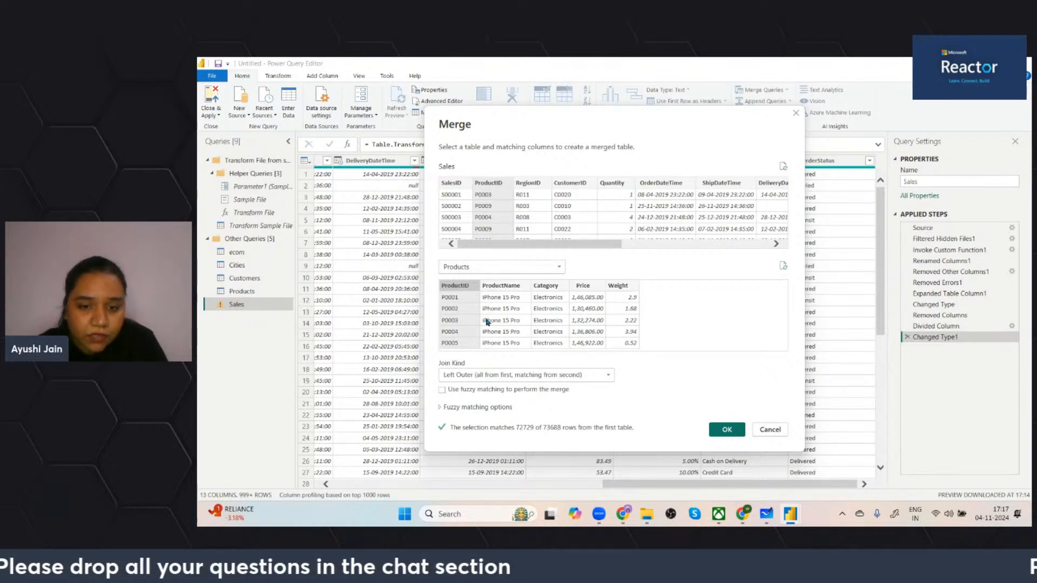
# Try fuzzy matching and the Inner join kind for the merge, and return to Left Outer without fuzzy matching.
pyautogui.click(442, 390)
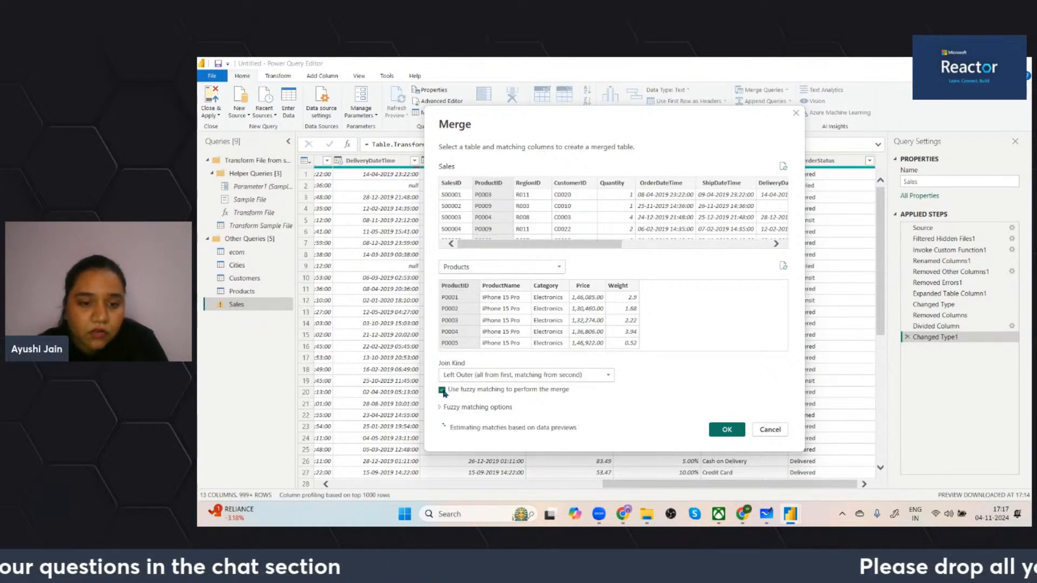
pyautogui.click(442, 390)
pyautogui.click(476, 375)
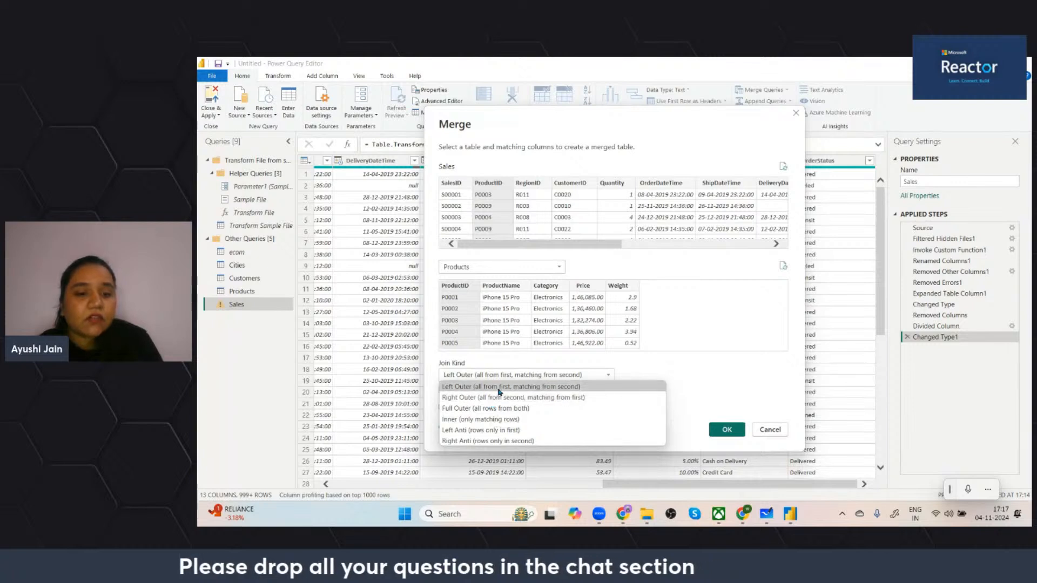
pyautogui.click(488, 420)
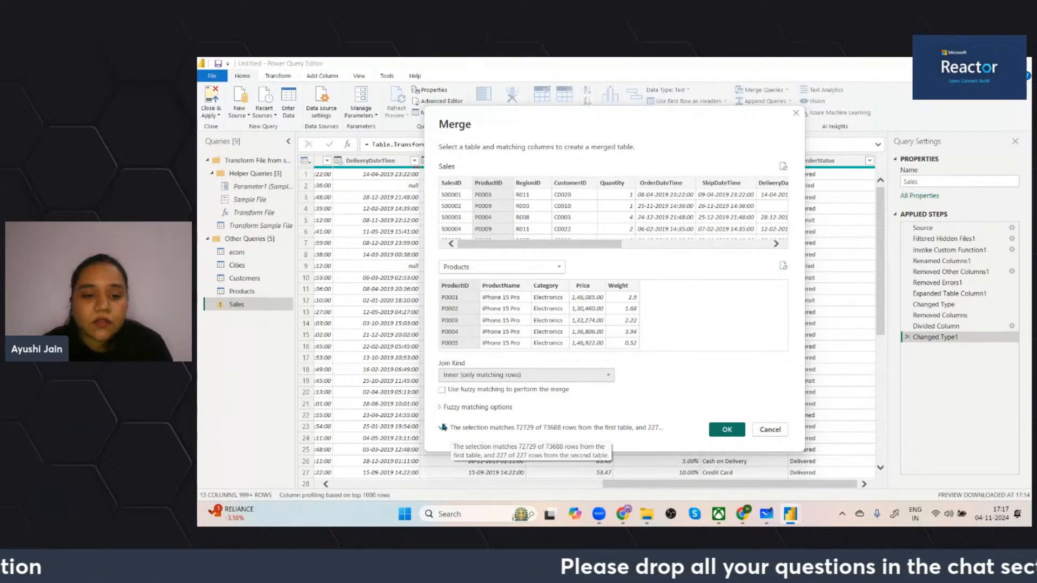
pyautogui.click(461, 376)
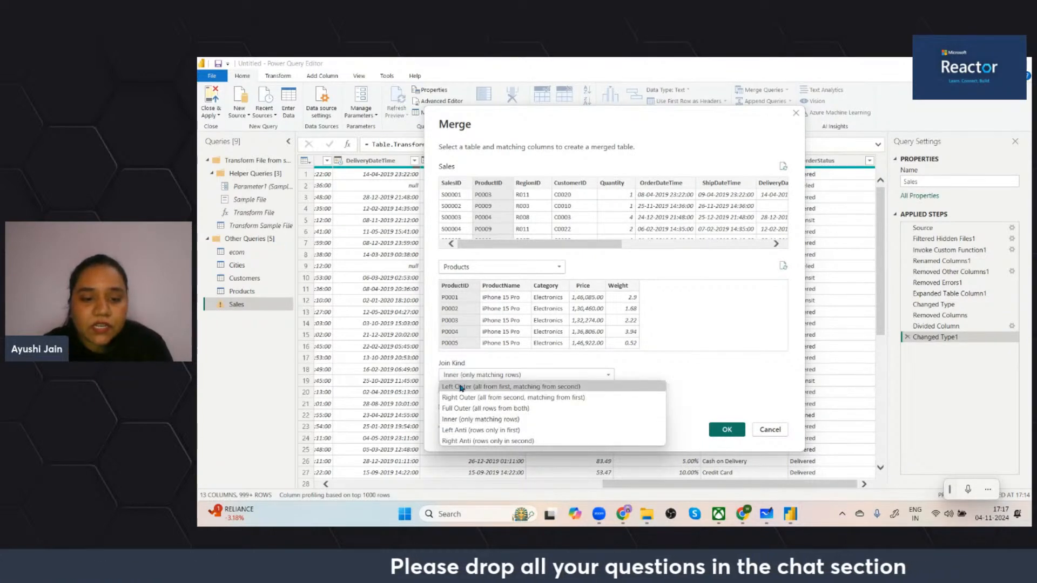
pyautogui.click(464, 387)
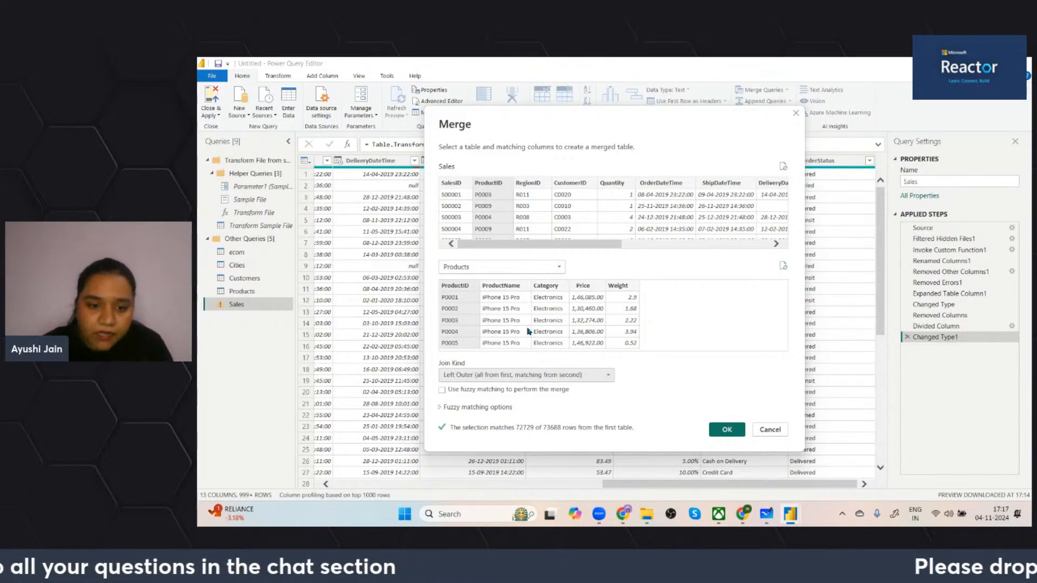
# Complete the Left Outer merge and expand only Price from the Products column, without the original column name as prefix.
pyautogui.click(728, 431)
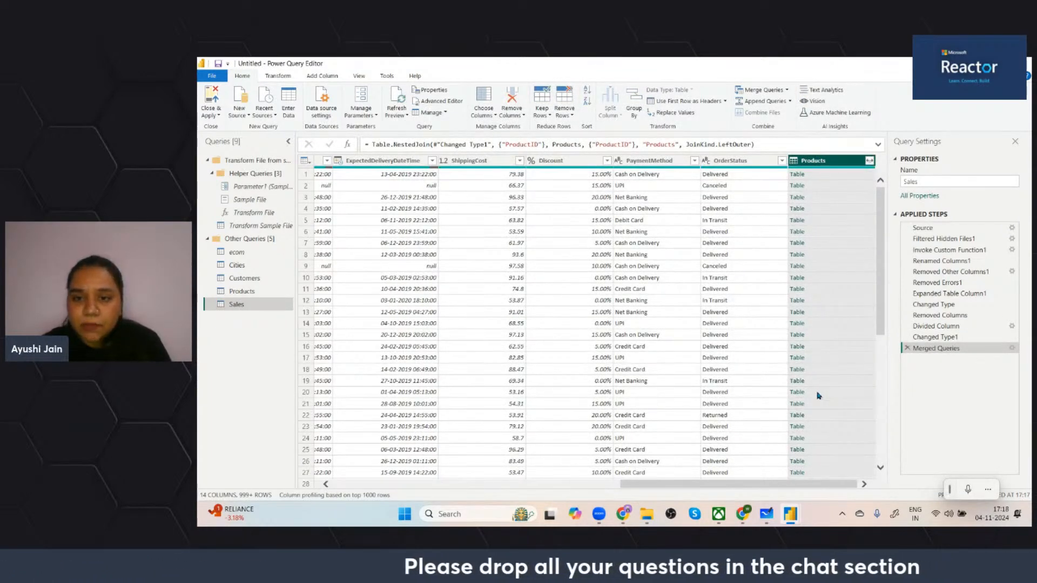
pyautogui.click(870, 160)
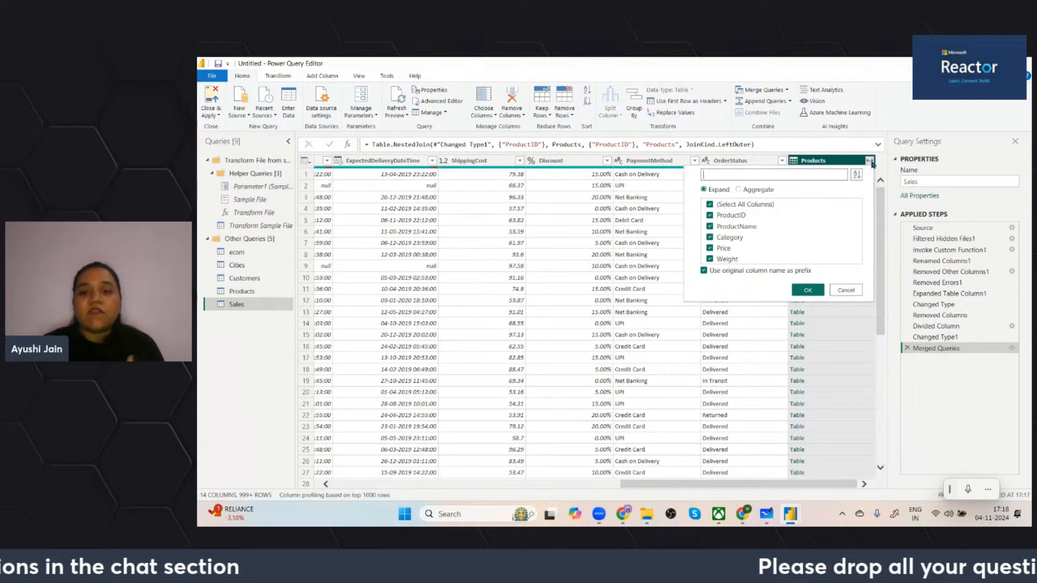
pyautogui.click(710, 205)
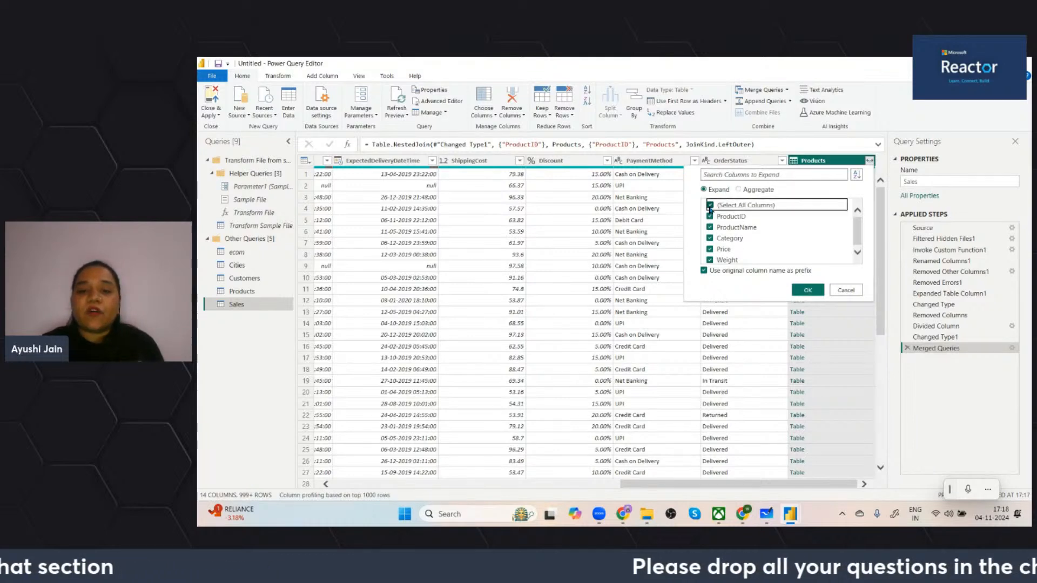
pyautogui.click(710, 250)
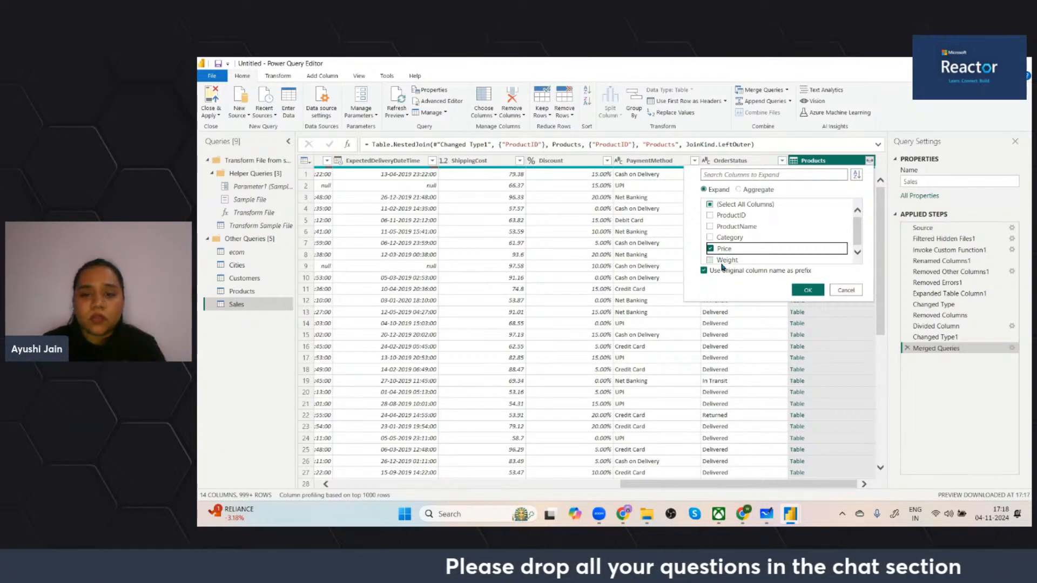
pyautogui.click(705, 271)
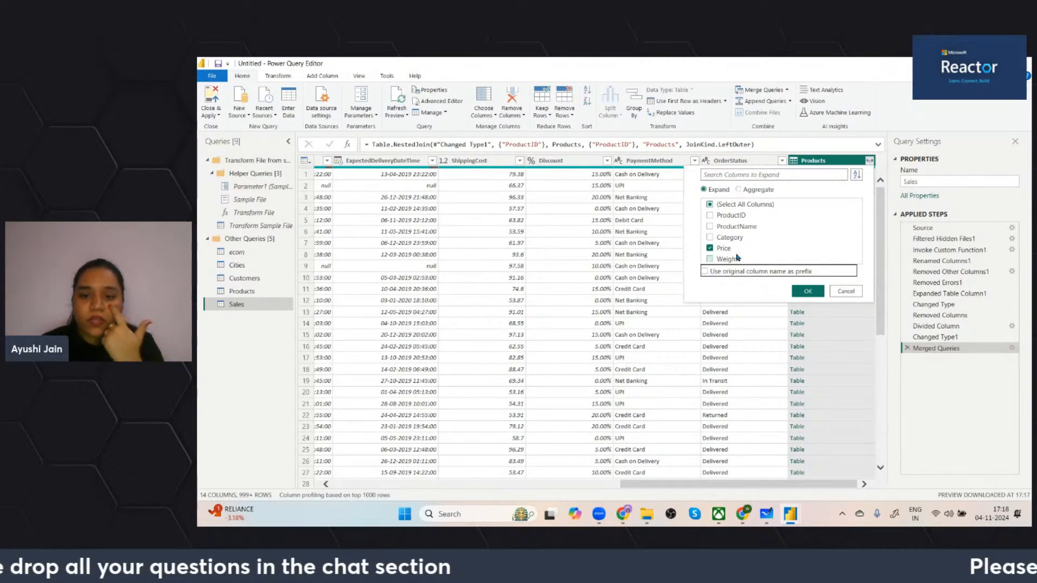
pyautogui.click(819, 295)
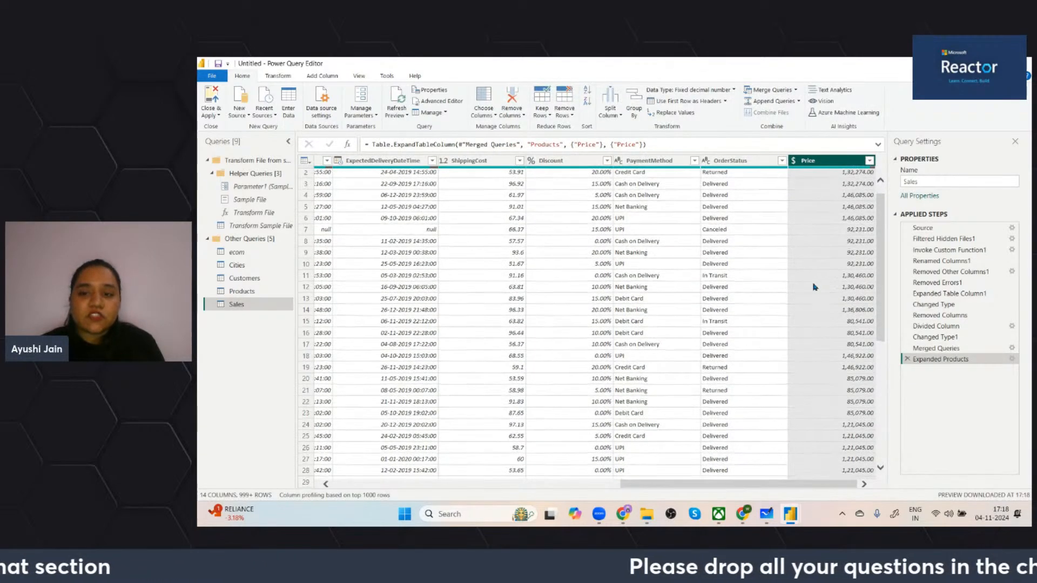
# Filter the Sales query's Price column to keep only the null rows.
pyautogui.click(869, 160)
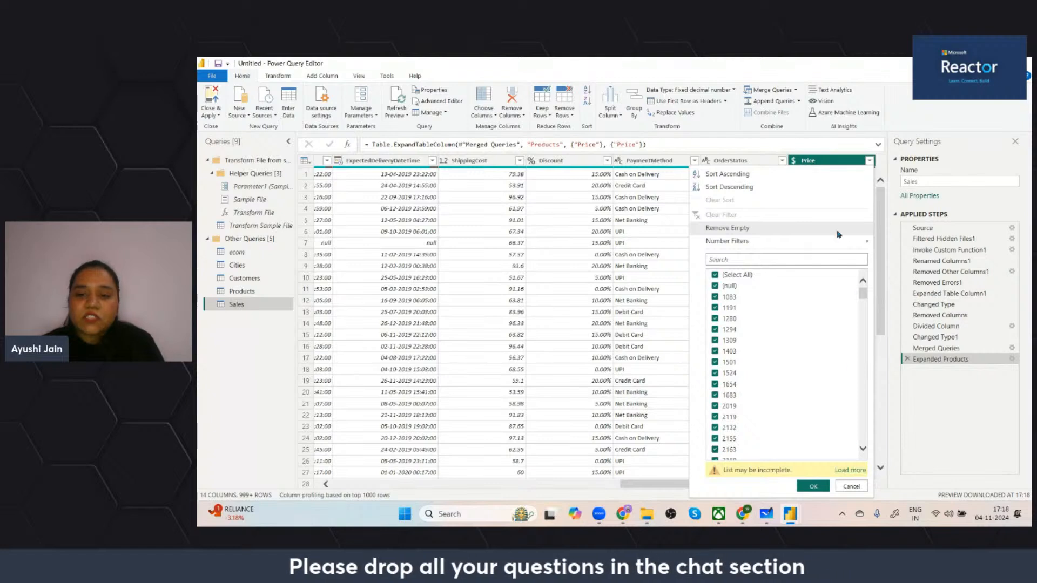
pyautogui.click(827, 163)
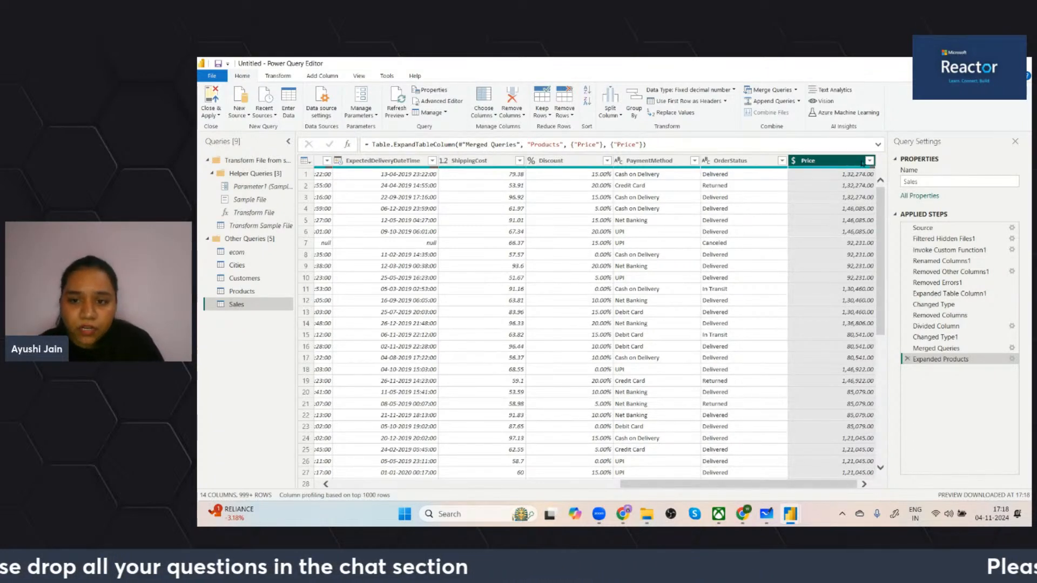
pyautogui.hscroll(-10, 730, 217)
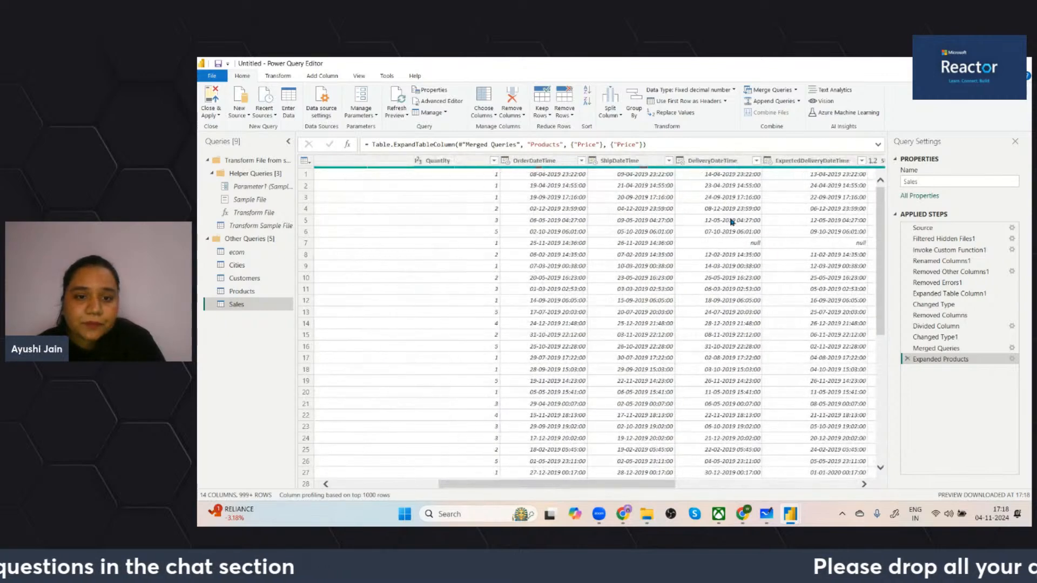
pyautogui.hscroll(10, 730, 221)
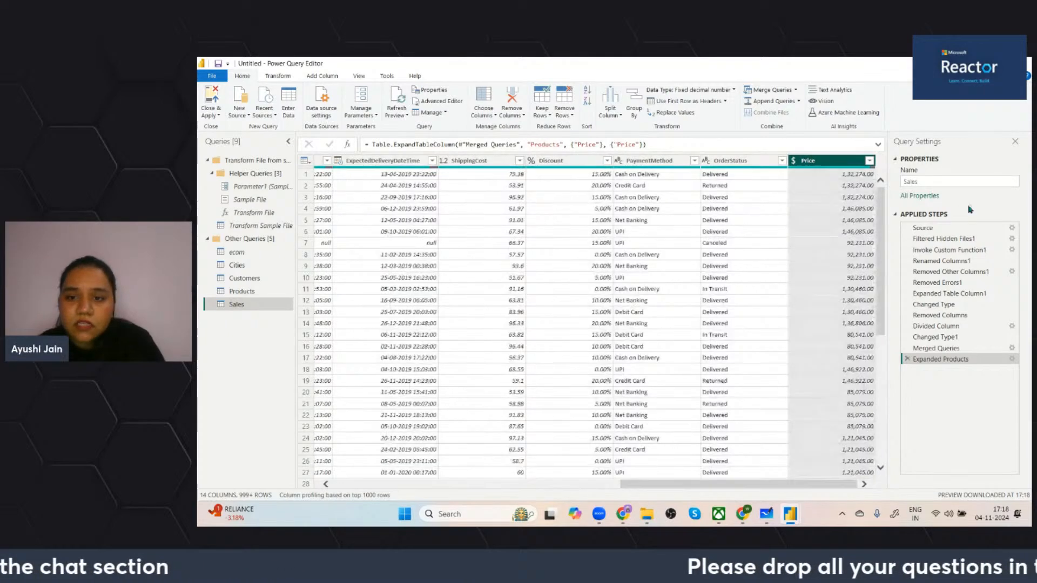
pyautogui.click(869, 161)
pyautogui.click(714, 275)
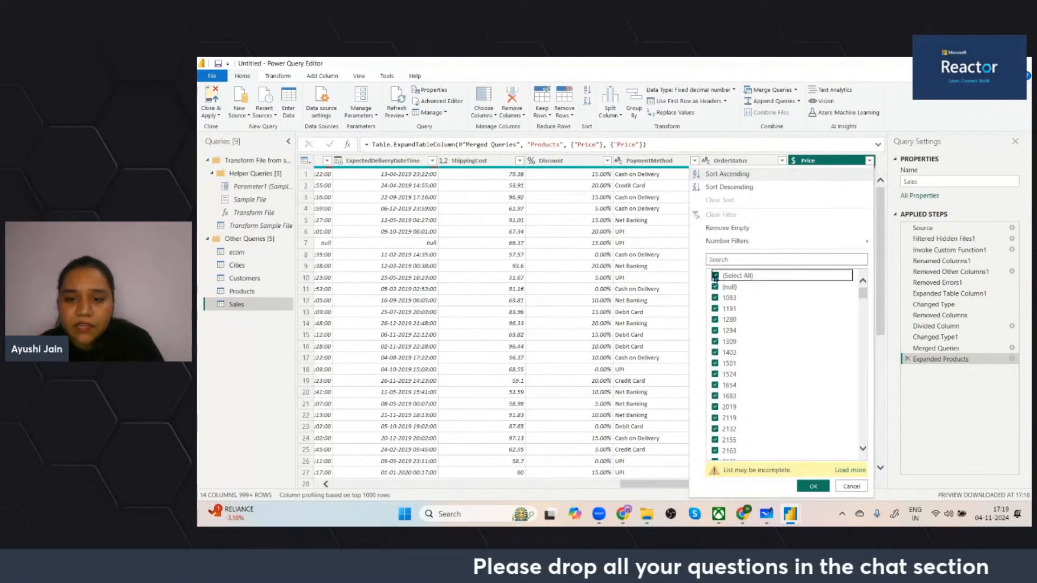
pyautogui.click(715, 287)
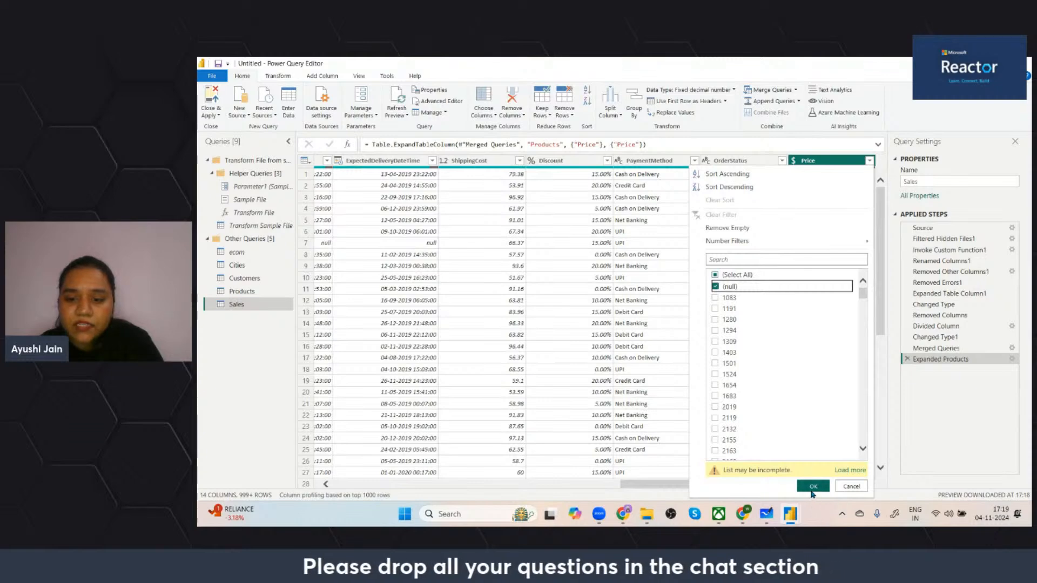
pyautogui.click(812, 488)
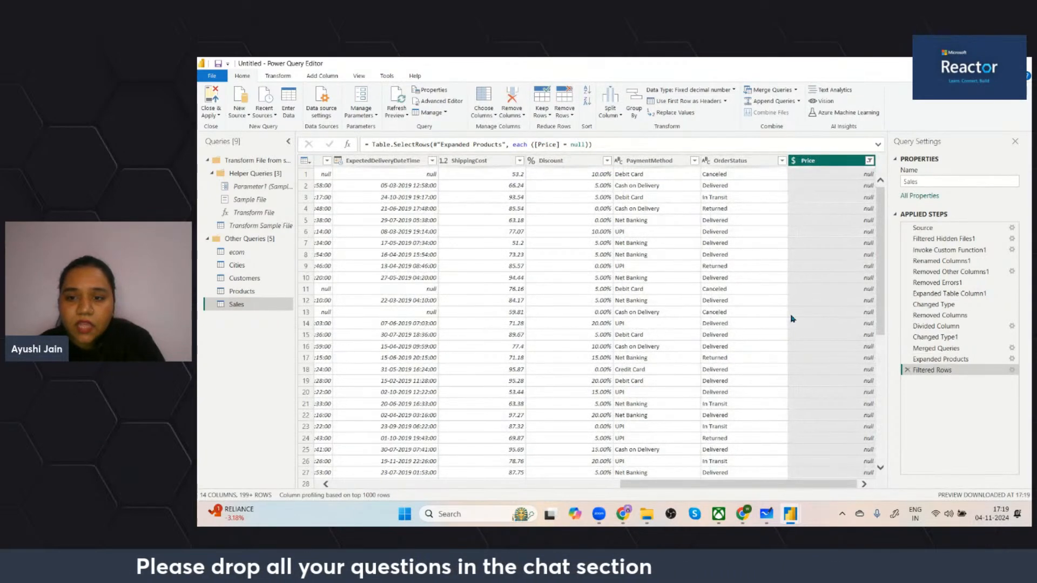
# Inspect the ProductID values of the Sales rows that have no Price.
pyautogui.hscroll(-15, 600, 279)
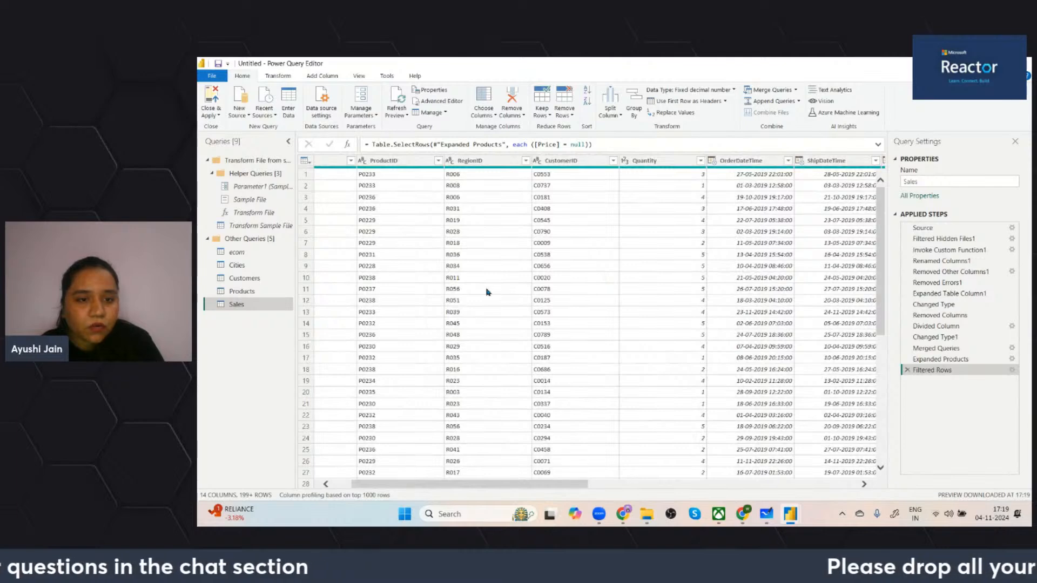
pyautogui.hscroll(-3, 486, 291)
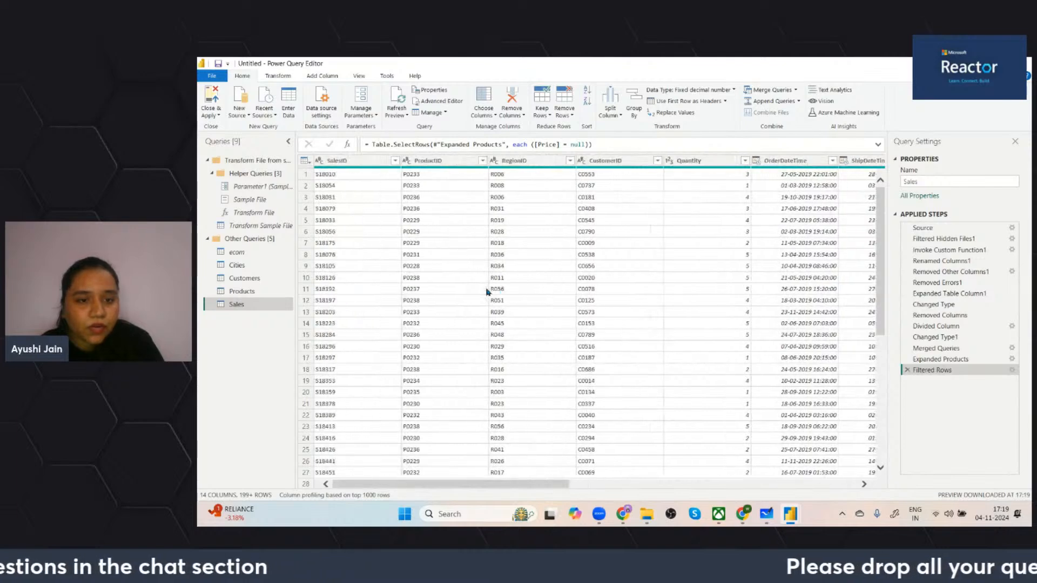
pyautogui.click(421, 176)
pyautogui.click(428, 208)
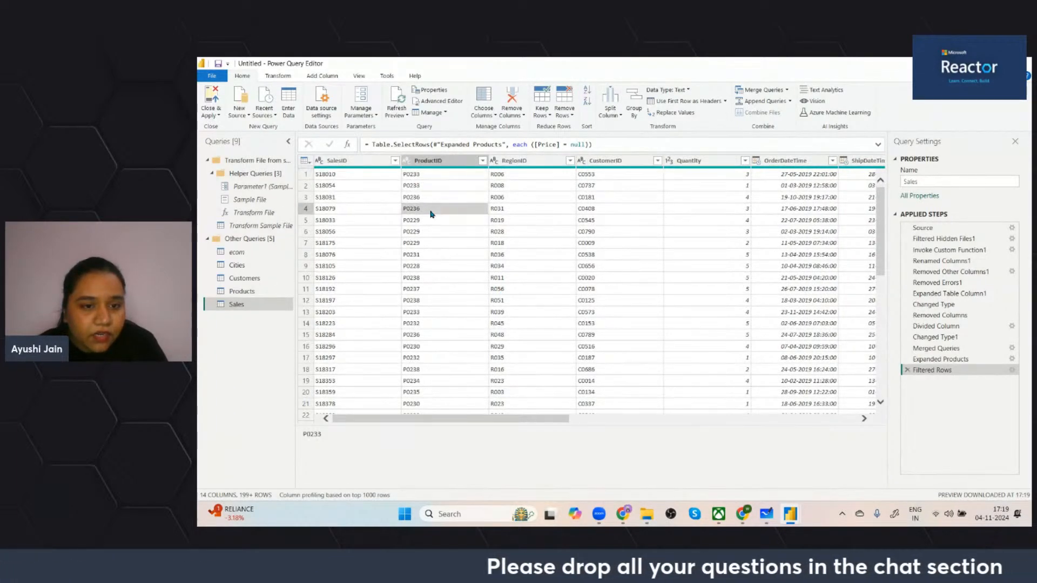
# Examine the unmatched Sales rows and list the distinct ProductID values that have no Price.
pyautogui.click(428, 231)
pyautogui.scroll(-20, 428, 297)
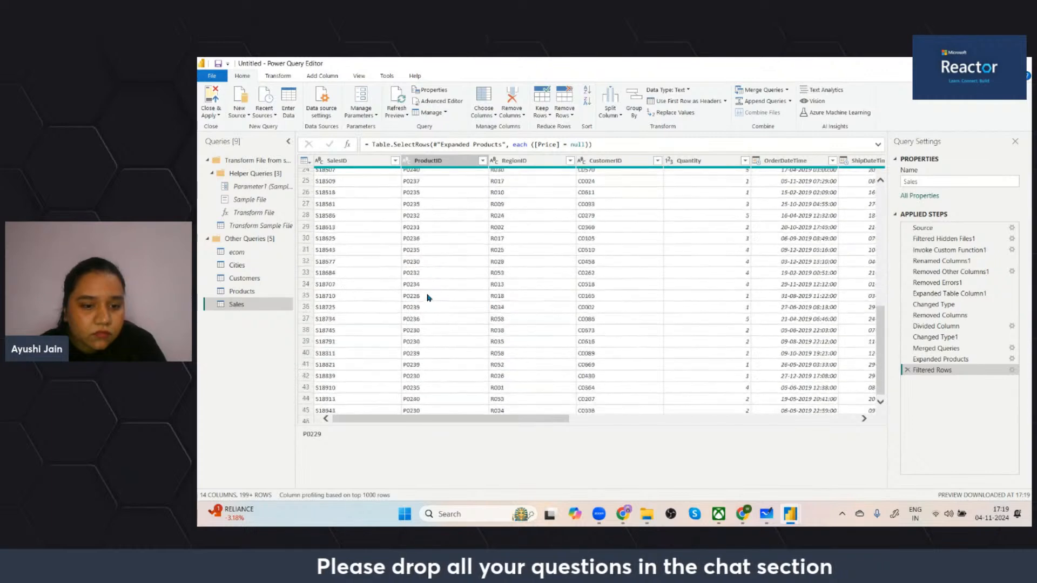
pyautogui.scroll(-20, 428, 298)
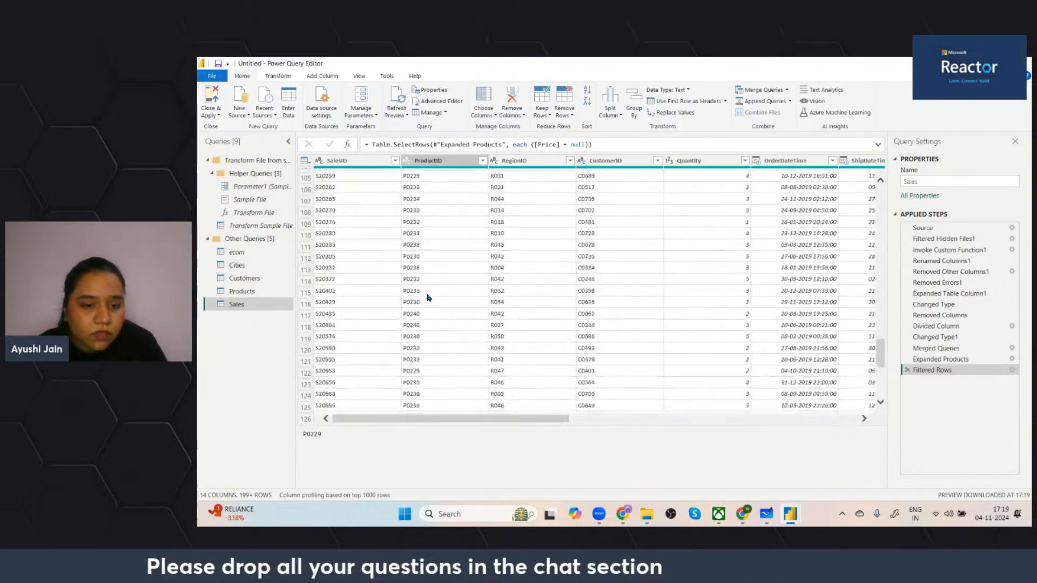
pyautogui.scroll(-20, 428, 298)
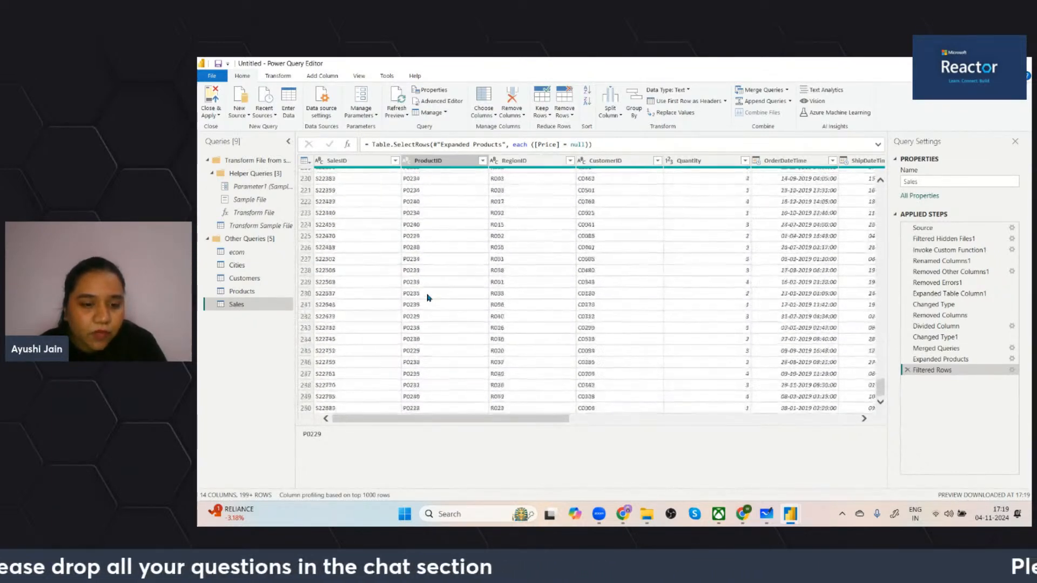
pyautogui.click(429, 298)
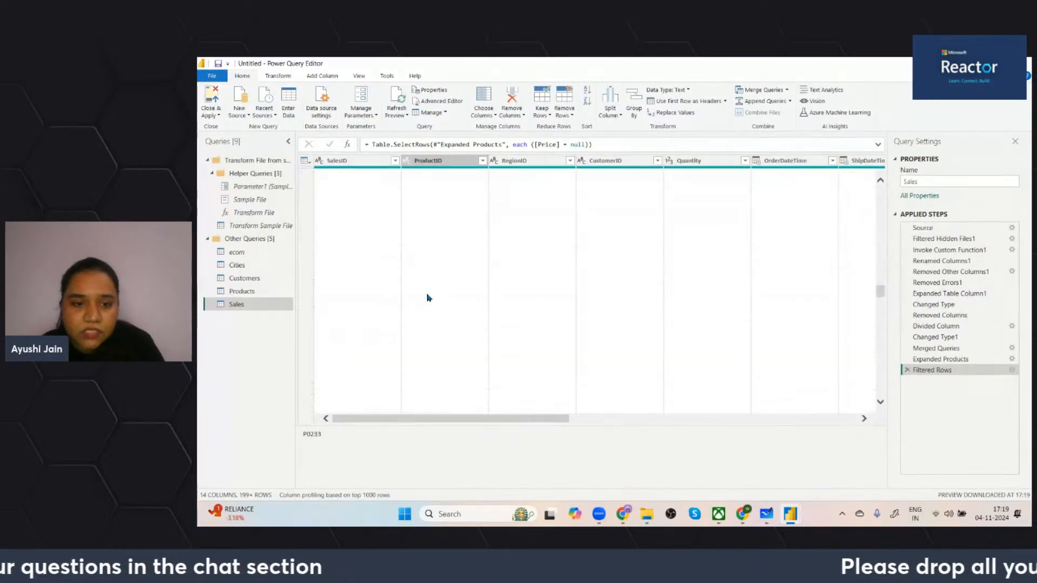
pyautogui.click(482, 161)
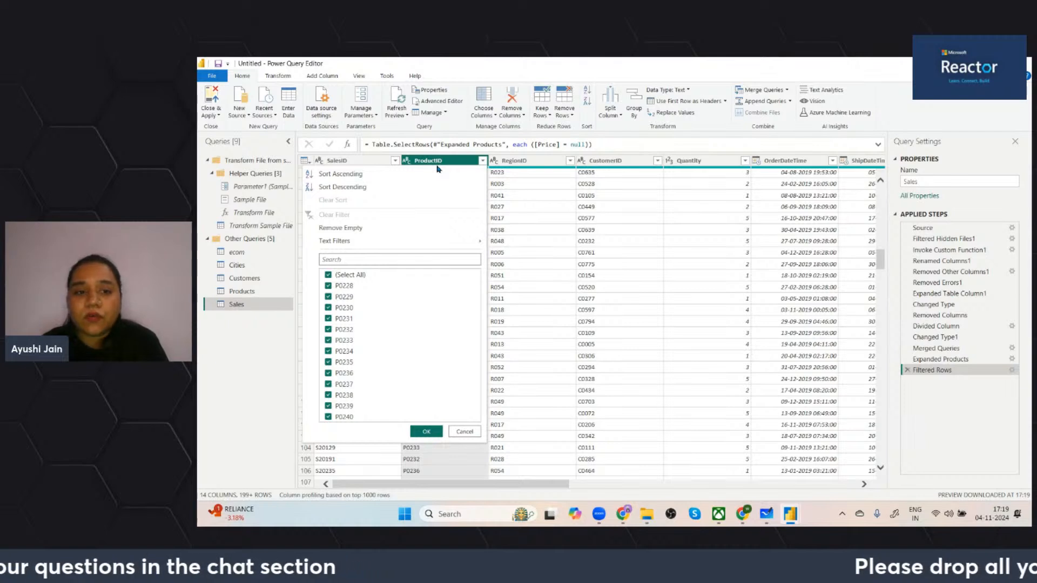
pyautogui.click(419, 161)
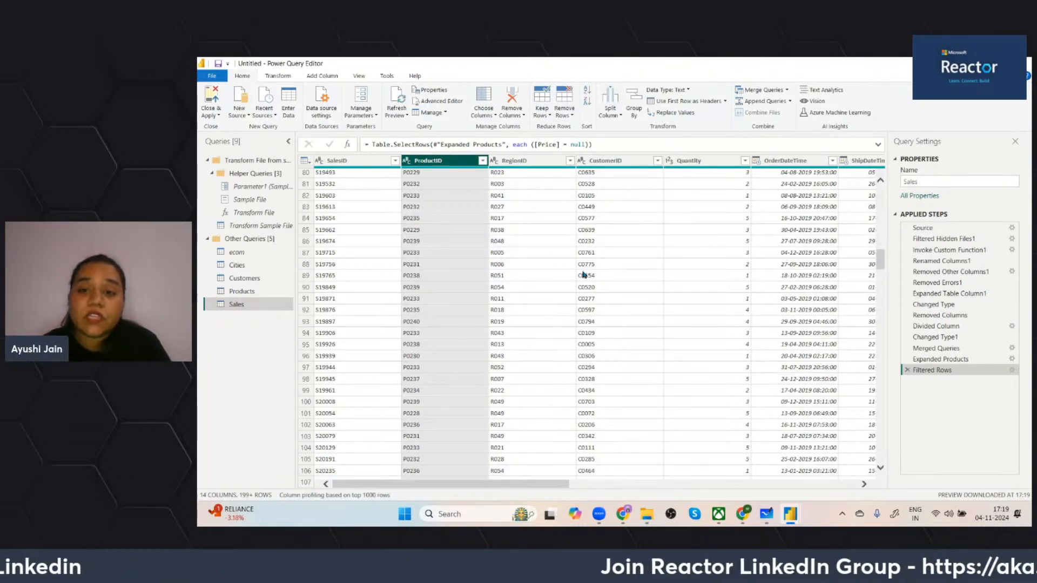
# Delete the Filtered Rows step to remove the null filter on the Sales query's Price column.
pyautogui.hscroll(10, 582, 273)
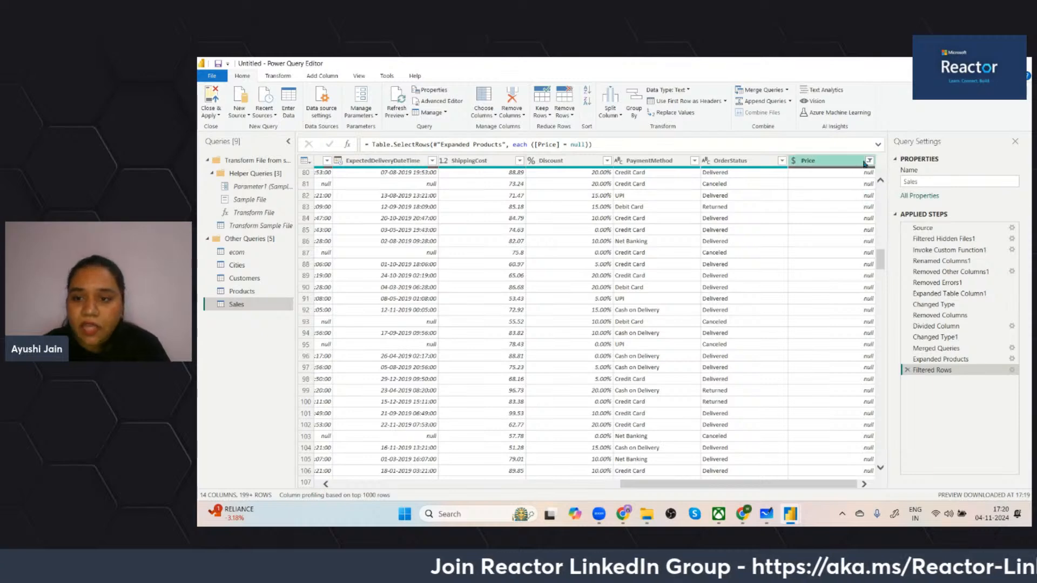
pyautogui.click(871, 161)
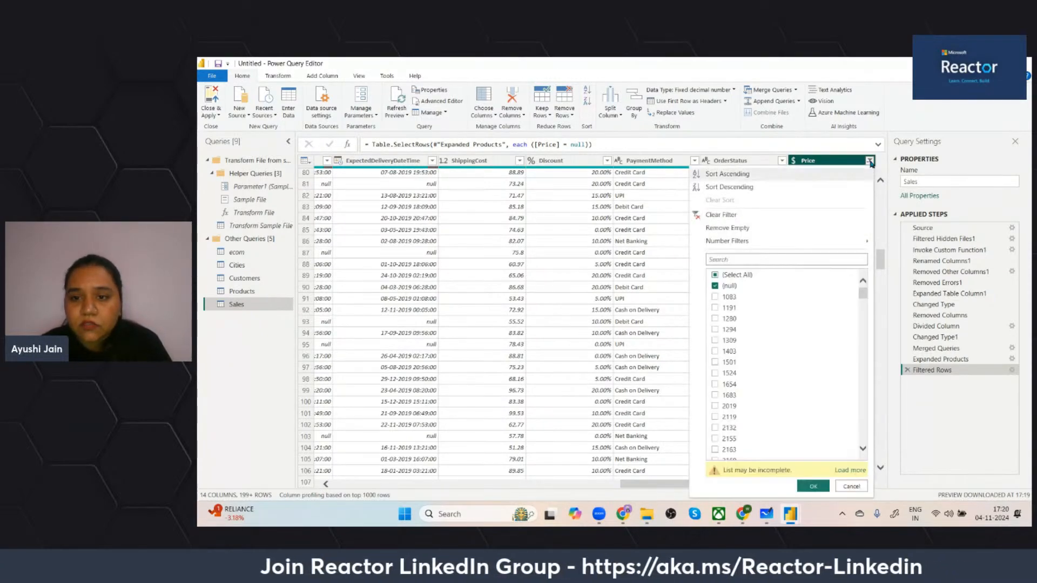
pyautogui.click(907, 370)
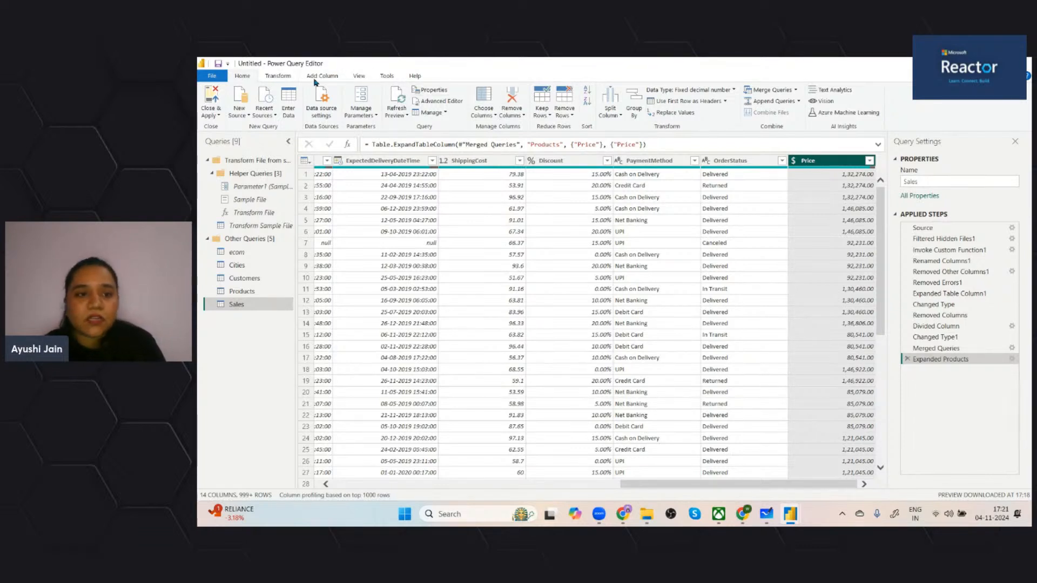
# Calculate the median of the Price column and delete the resulting Calculated Median step.
pyautogui.click(295, 77)
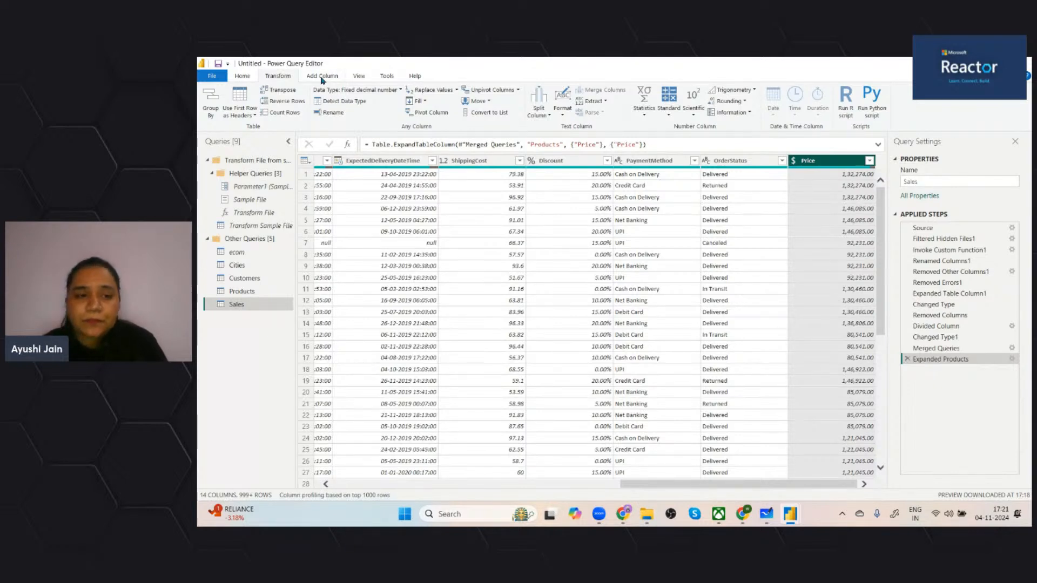
pyautogui.click(645, 111)
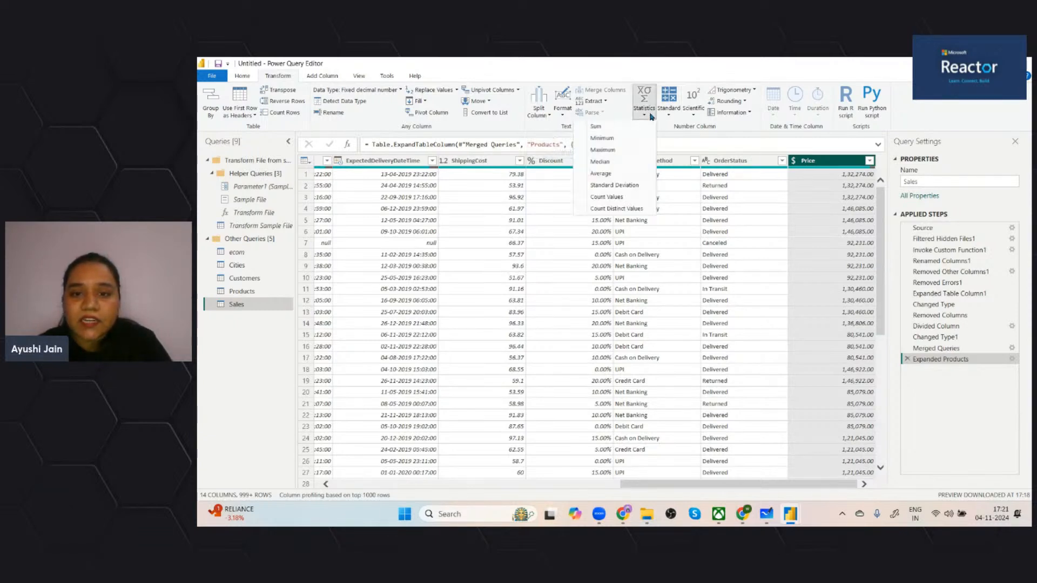
pyautogui.click(627, 161)
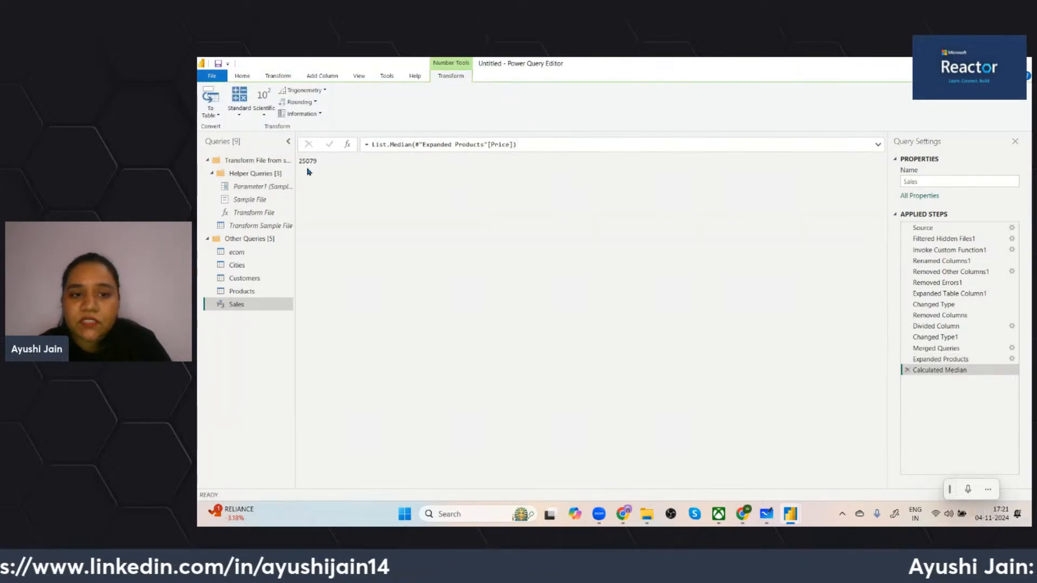
pyautogui.click(907, 370)
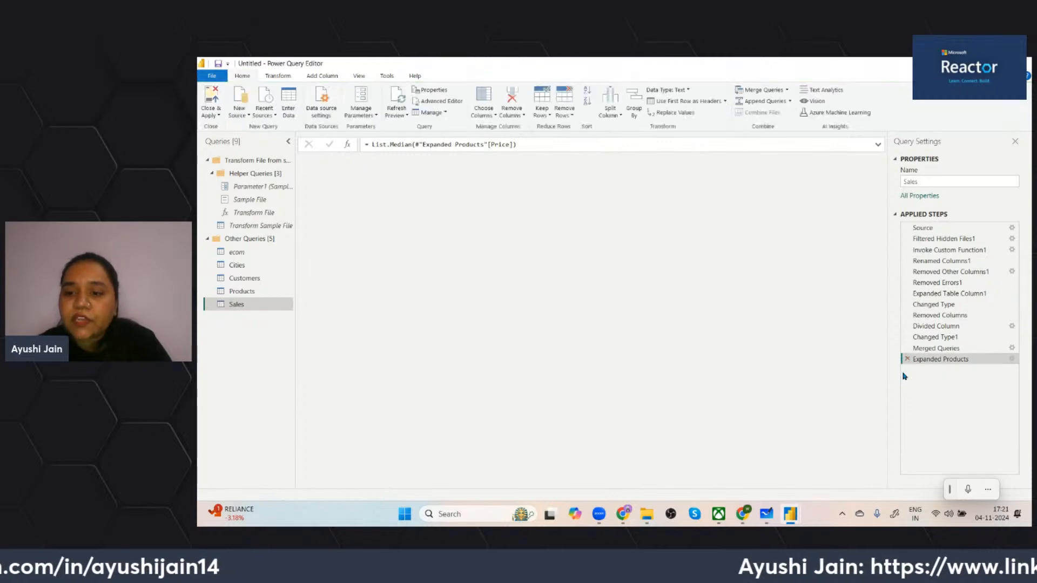
pyautogui.hscroll(5, 825, 231)
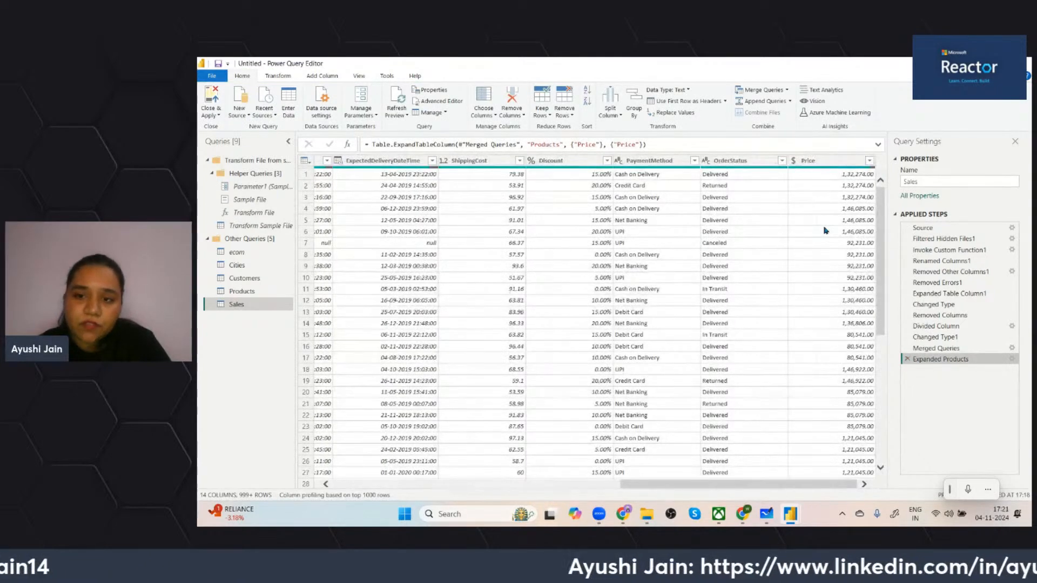
pyautogui.scroll(-1, 827, 300)
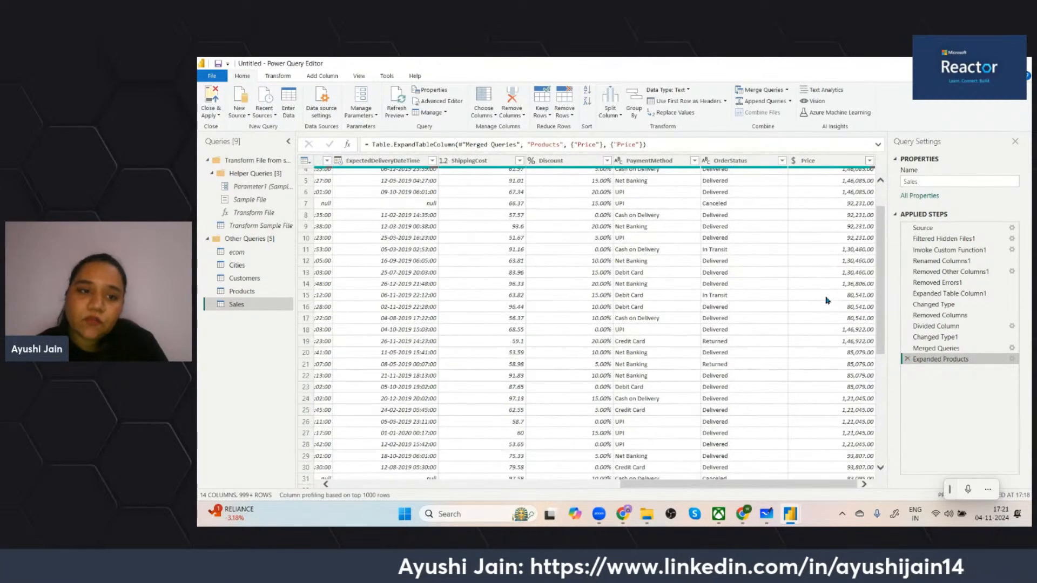
pyautogui.scroll(1, 827, 301)
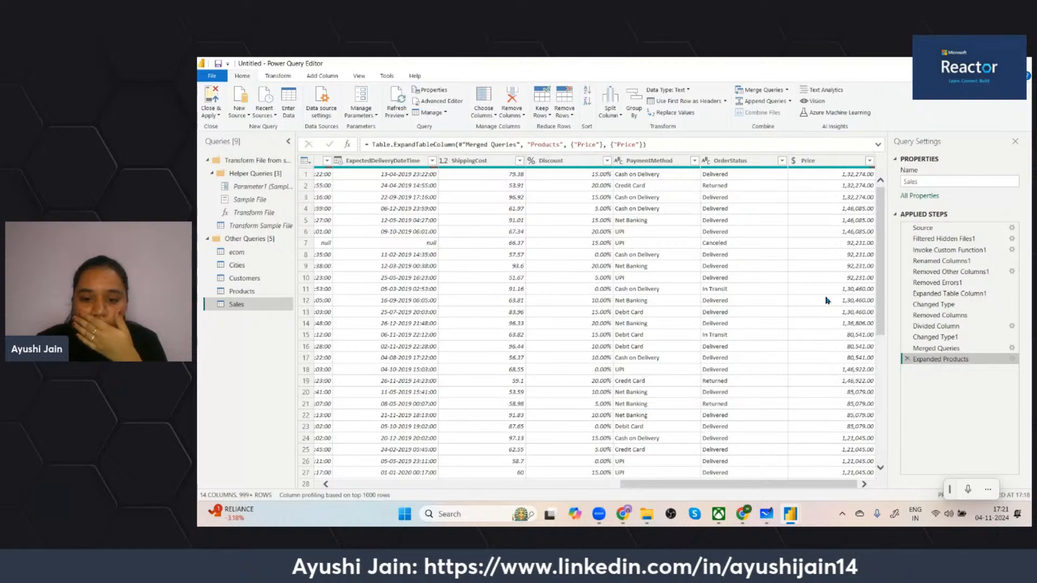
pyautogui.click(621, 520)
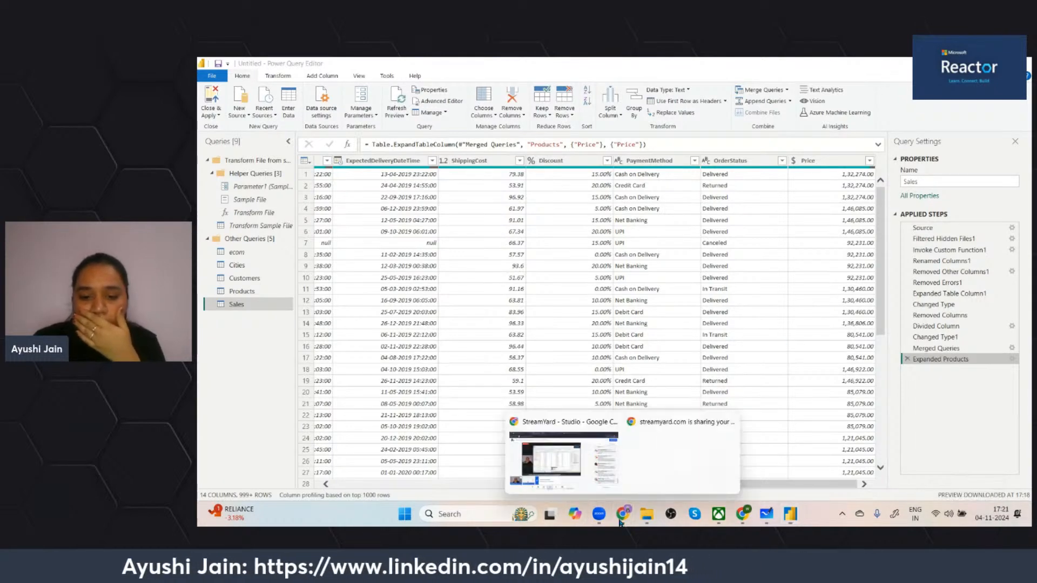
pyautogui.click(564, 459)
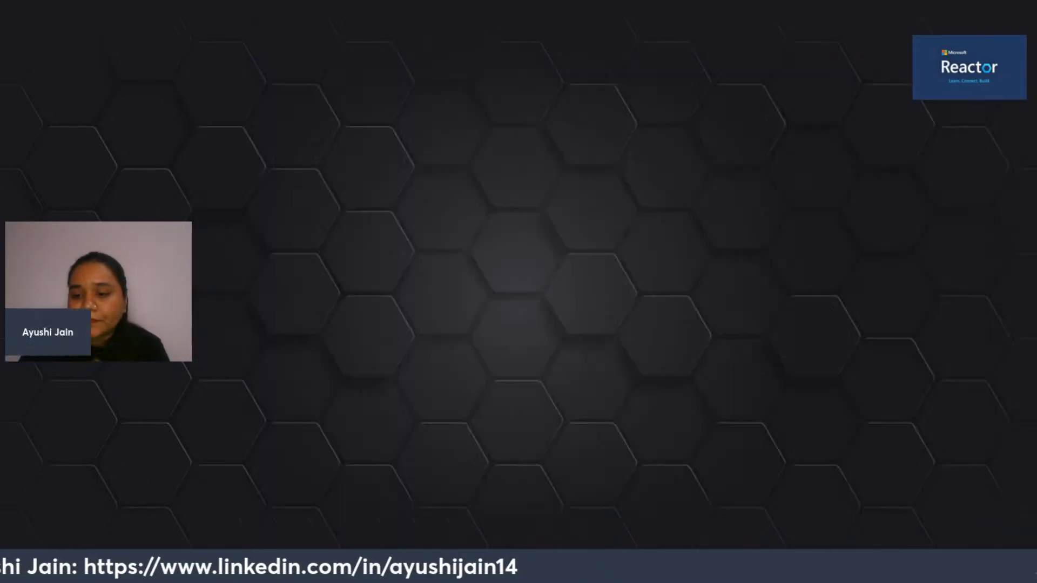
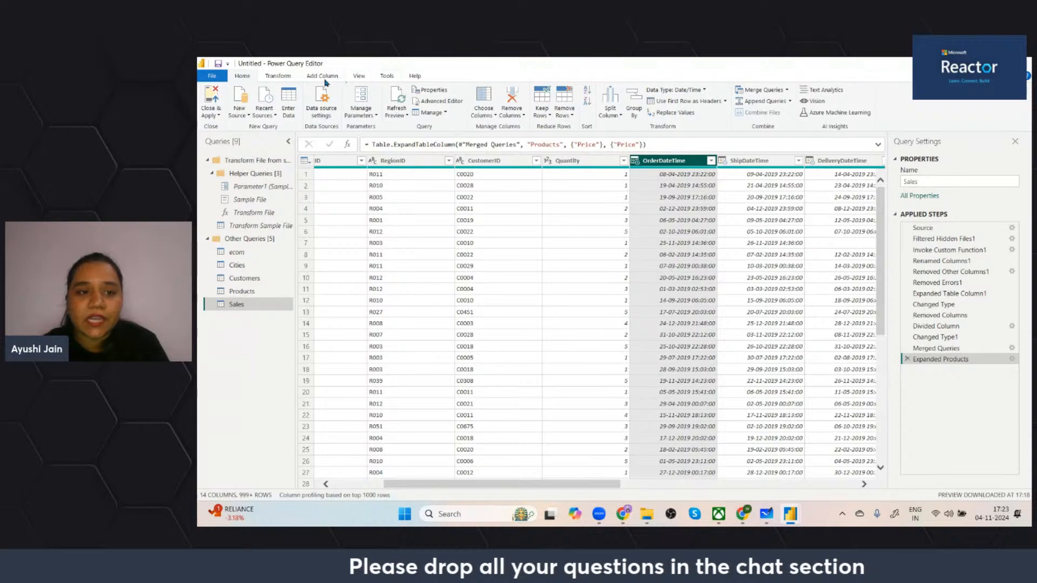
# Add a Month number column to the Sales query based on OrderDateTime.
pyautogui.click(322, 75)
pyautogui.click(586, 115)
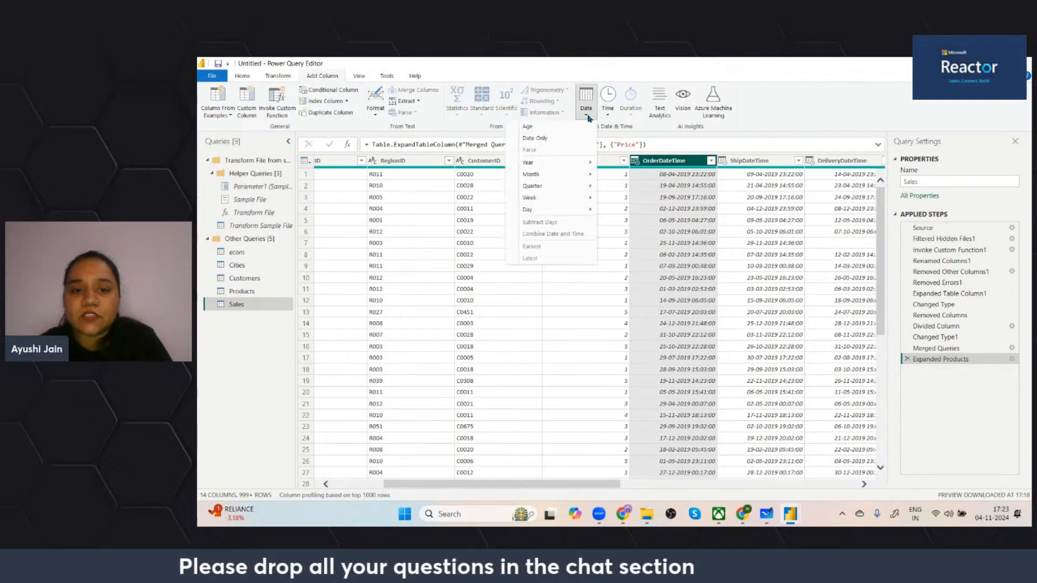
pyautogui.moveTo(568, 177)
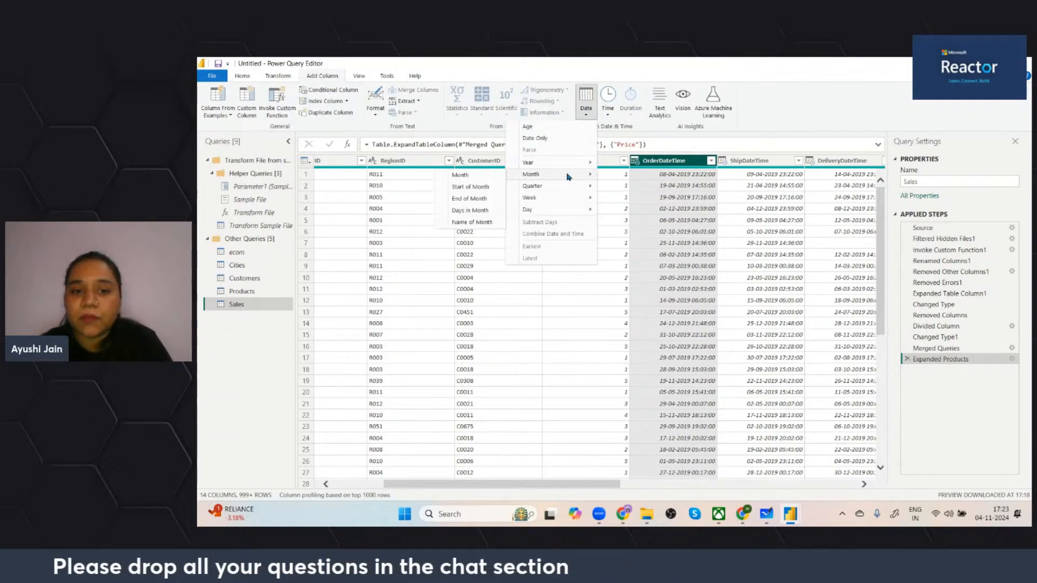
pyautogui.click(470, 174)
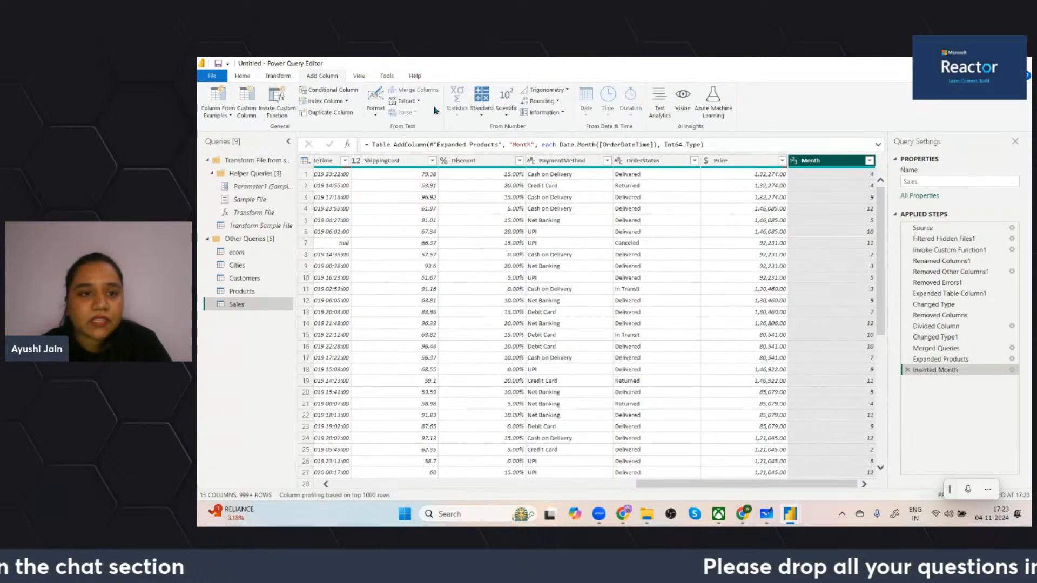
# Turn on the column profile and examine the value distribution of the Month column.
pyautogui.click(359, 76)
pyautogui.click(334, 102)
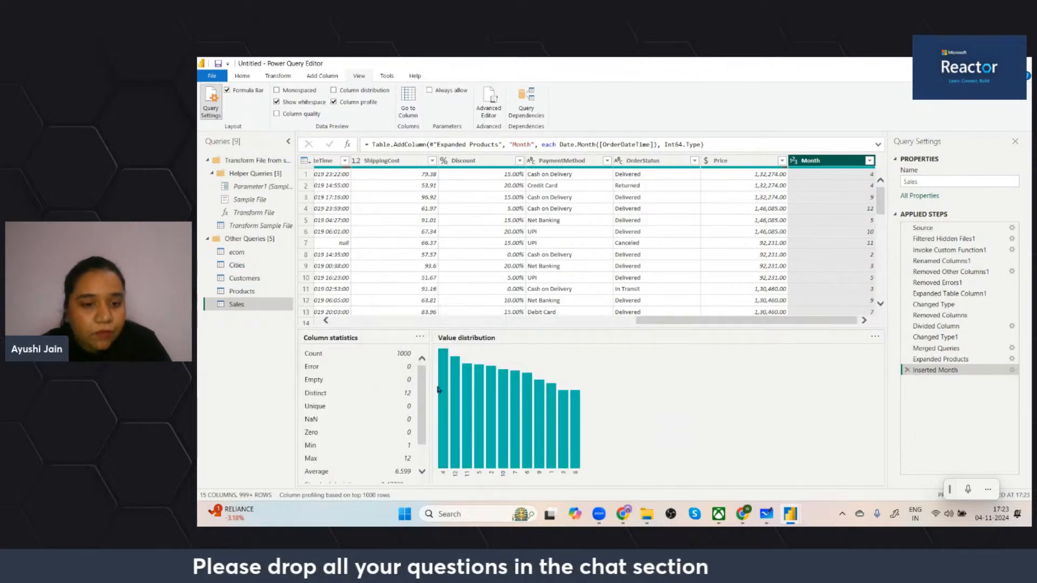
pyautogui.moveTo(445, 382)
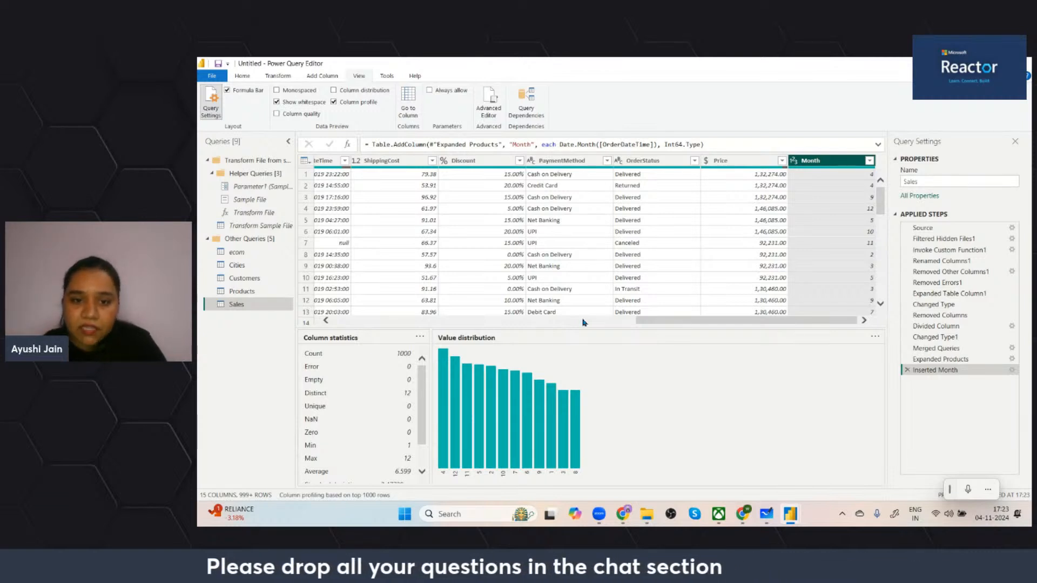
# Add a Day Name column to the Sales query with the weekday name of each OrderDateTime.
pyautogui.hscroll(-10, 446, 279)
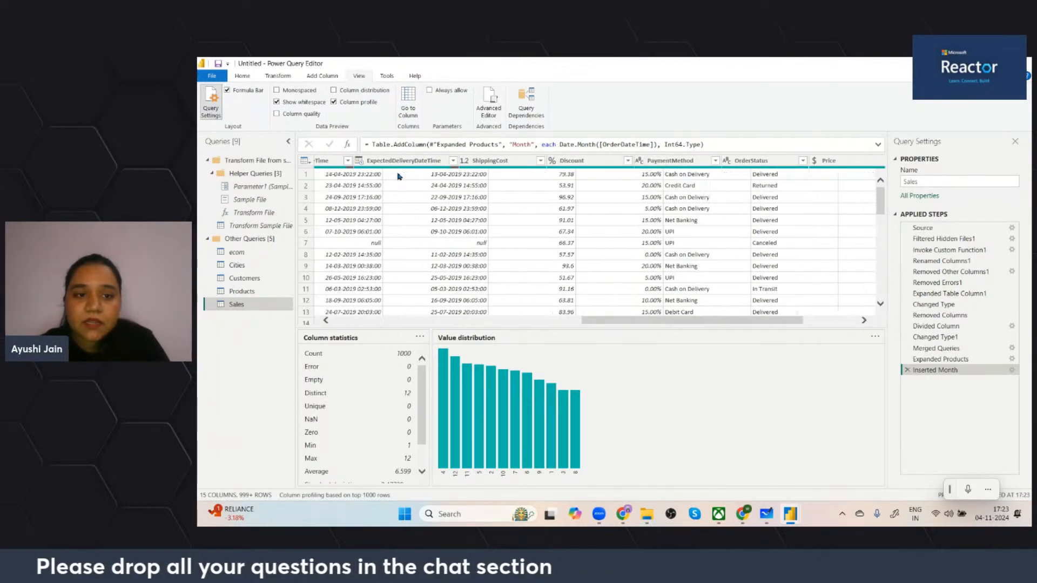
pyautogui.hscroll(-4, 416, 175)
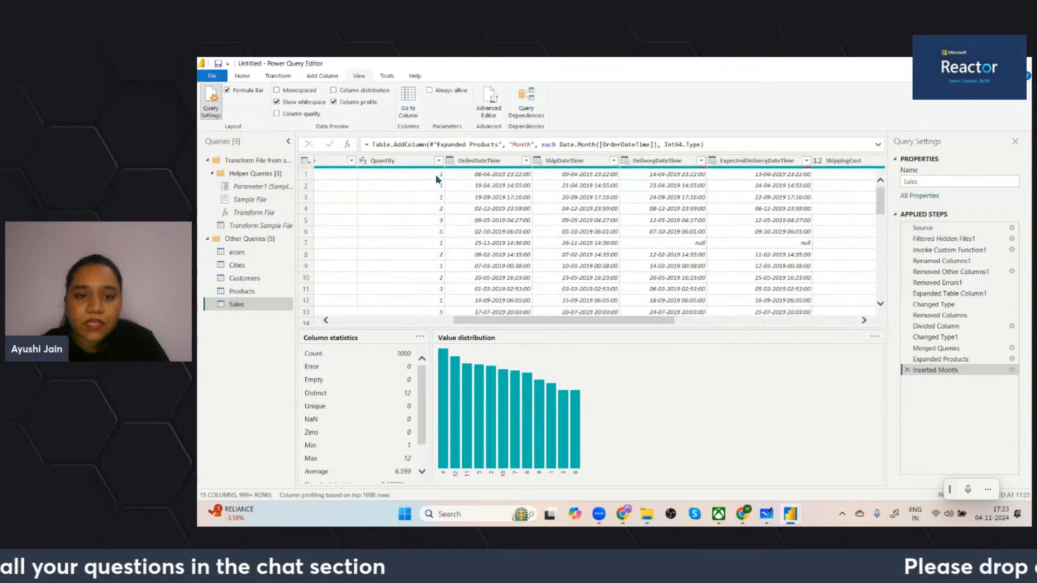
pyautogui.click(471, 161)
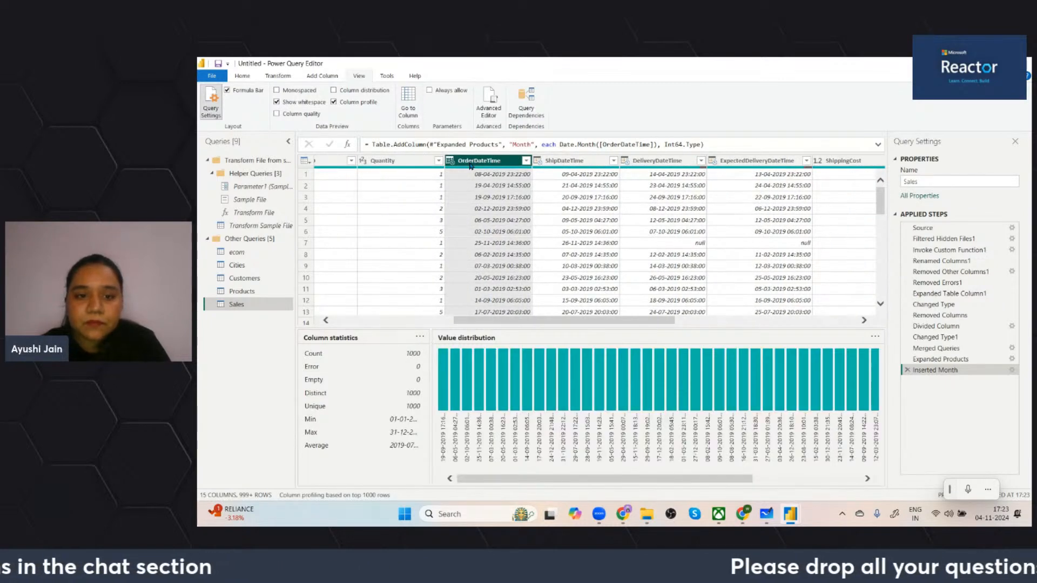
pyautogui.rightClick(471, 165)
pyautogui.press('Escape')
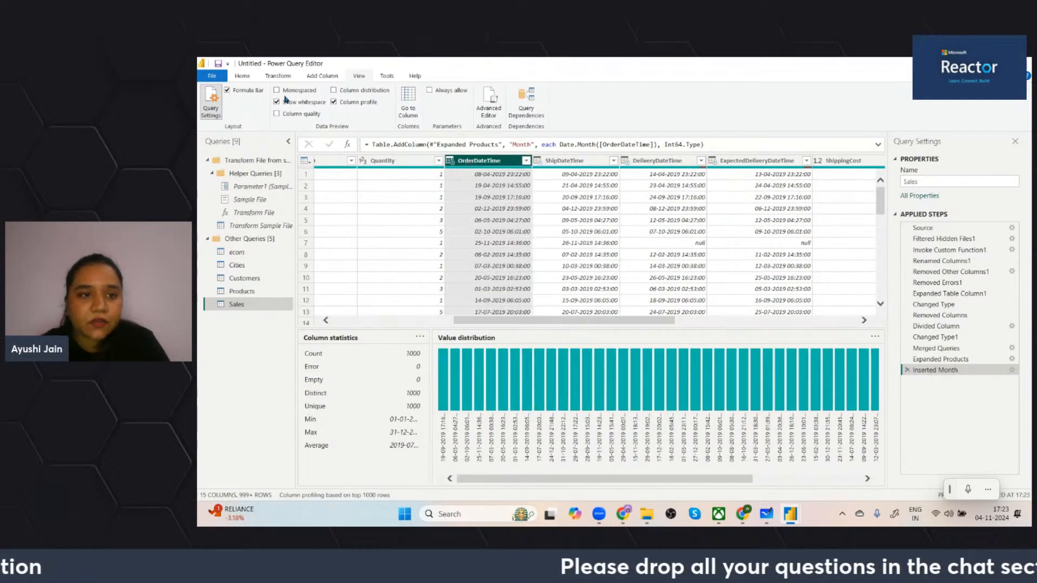
pyautogui.click(323, 76)
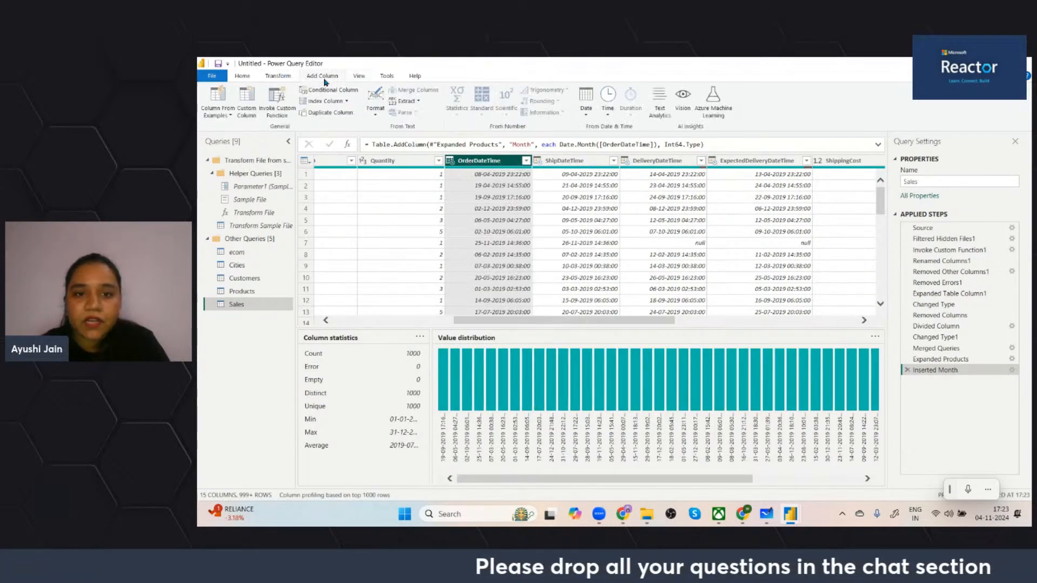
pyautogui.click(589, 115)
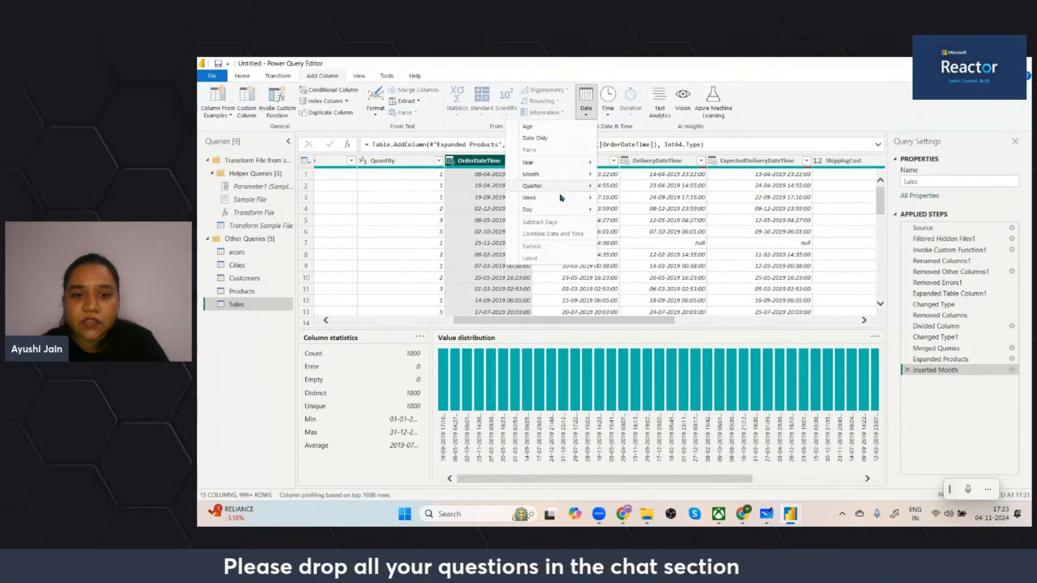
pyautogui.moveTo(562, 211)
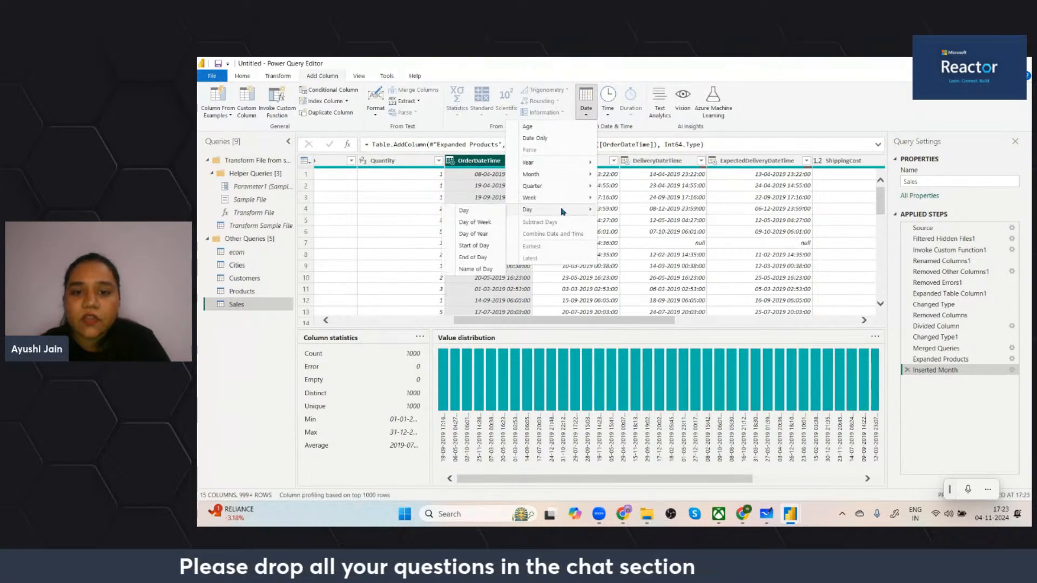
pyautogui.click(474, 270)
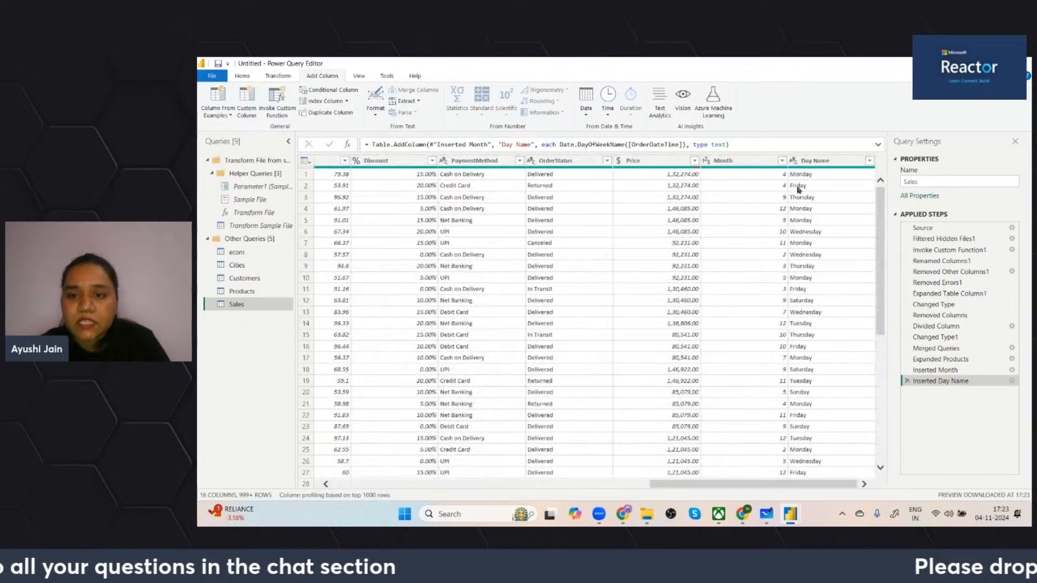
# Examine the column statistics and value distribution of the Day Name column.
pyautogui.click(820, 161)
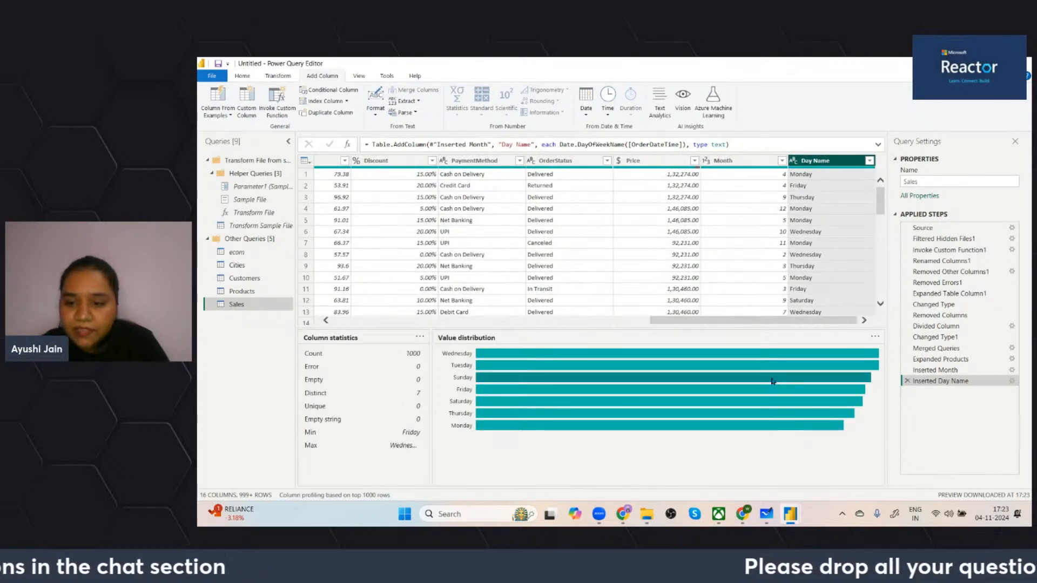
pyautogui.moveTo(820, 361)
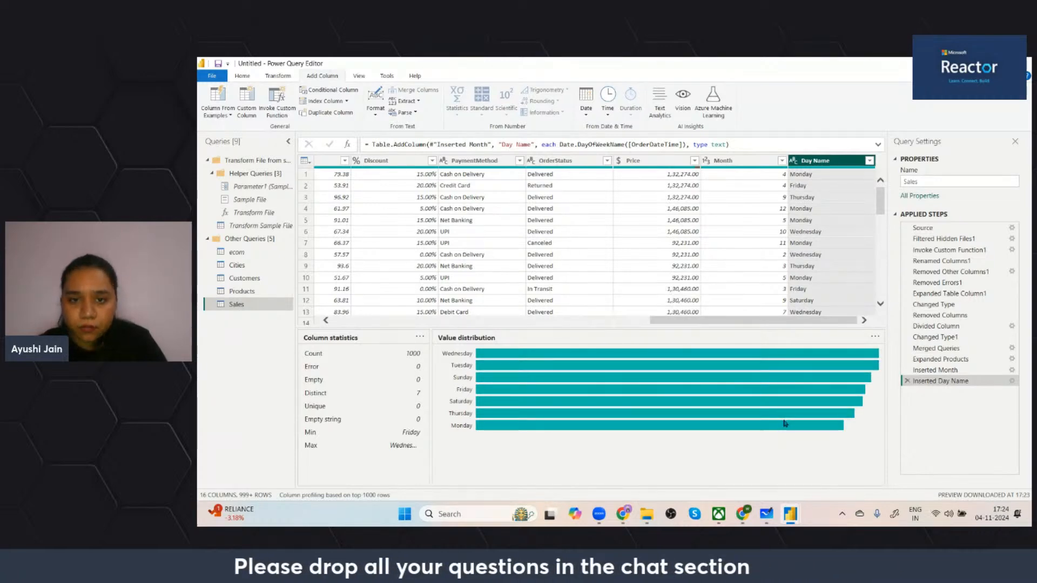
pyautogui.hscroll(-10, 452, 231)
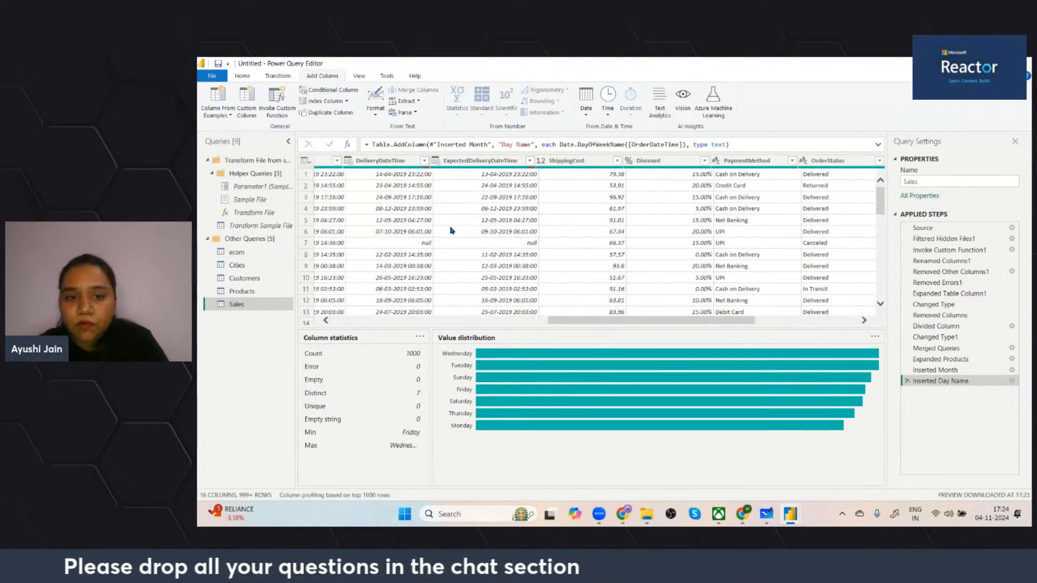
# Add an Hour column to the Sales query with the hour of each OrderDateTime.
pyautogui.hscroll(-5, 417, 188)
pyautogui.click(479, 160)
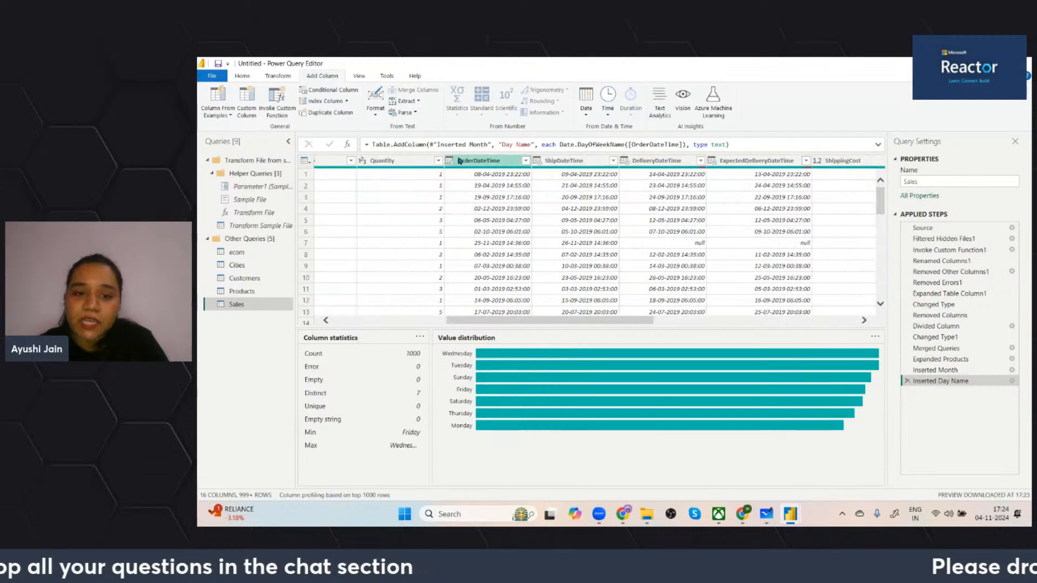
pyautogui.click(583, 114)
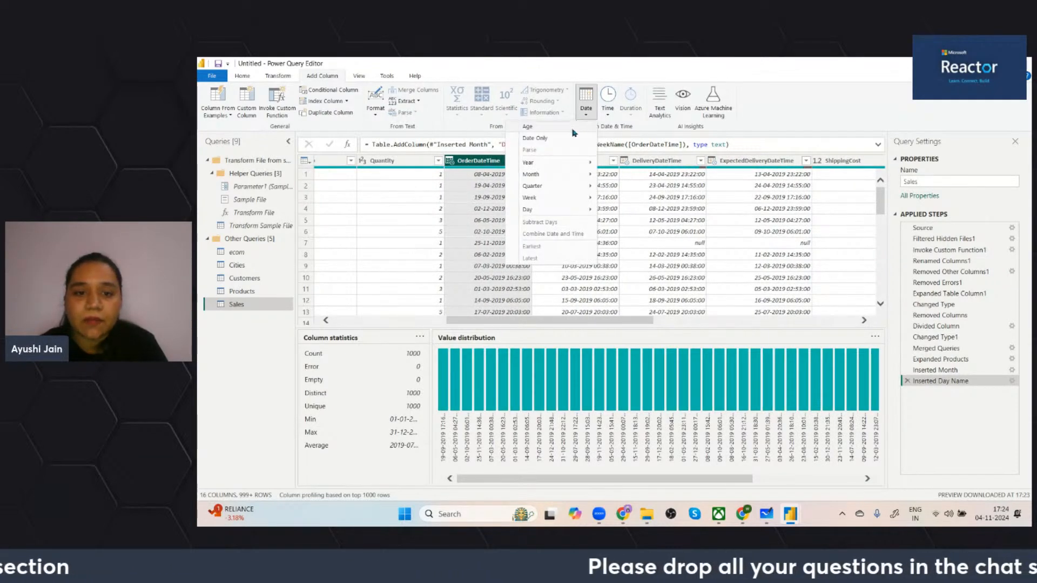
pyautogui.click(608, 112)
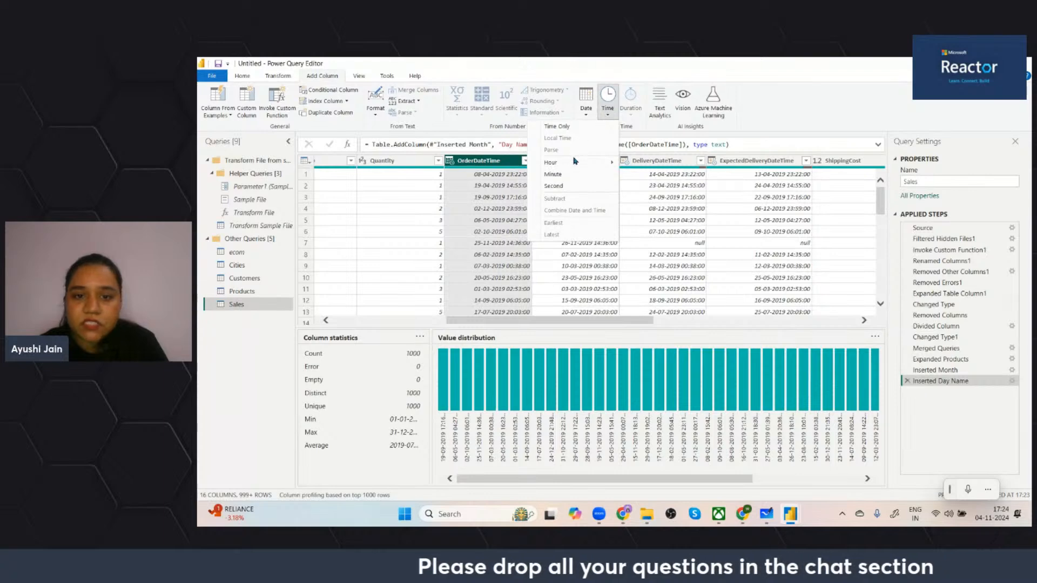
pyautogui.moveTo(575, 161)
pyautogui.click(505, 163)
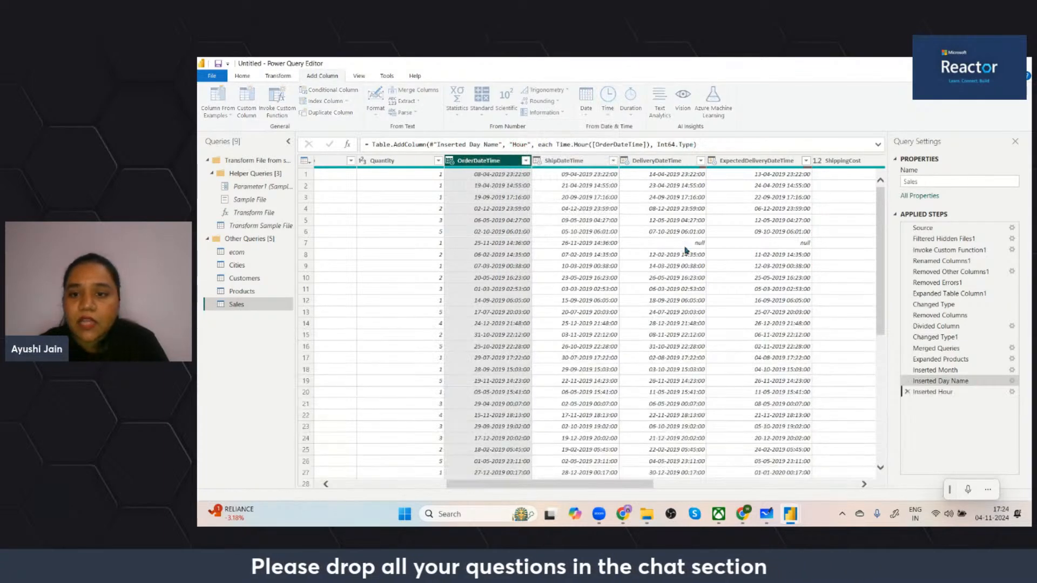
# Examine the column statistics and value distribution of the Hour column, and shrink the profile area to enlarge the data preview.
pyautogui.click(827, 165)
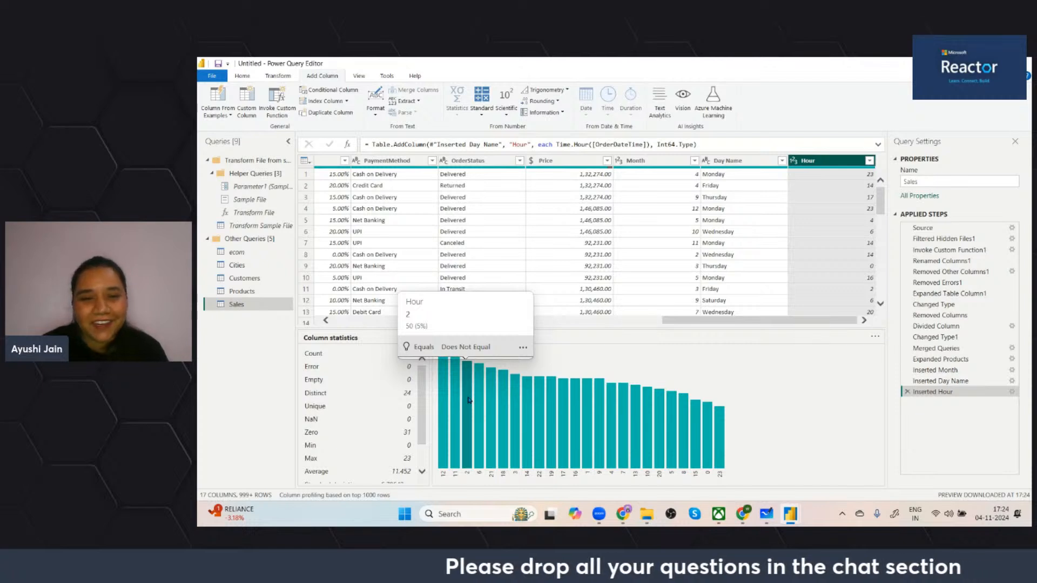
pyautogui.hscroll(-3, 647, 245)
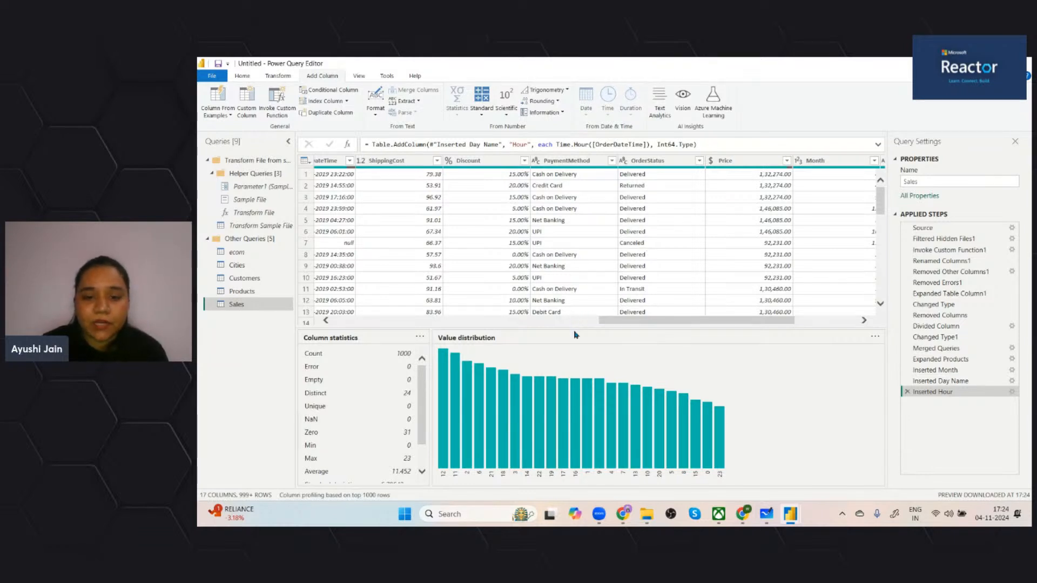
pyautogui.moveTo(562, 327); pyautogui.dragTo(581, 476)
pyautogui.hscroll(-5, 549, 342)
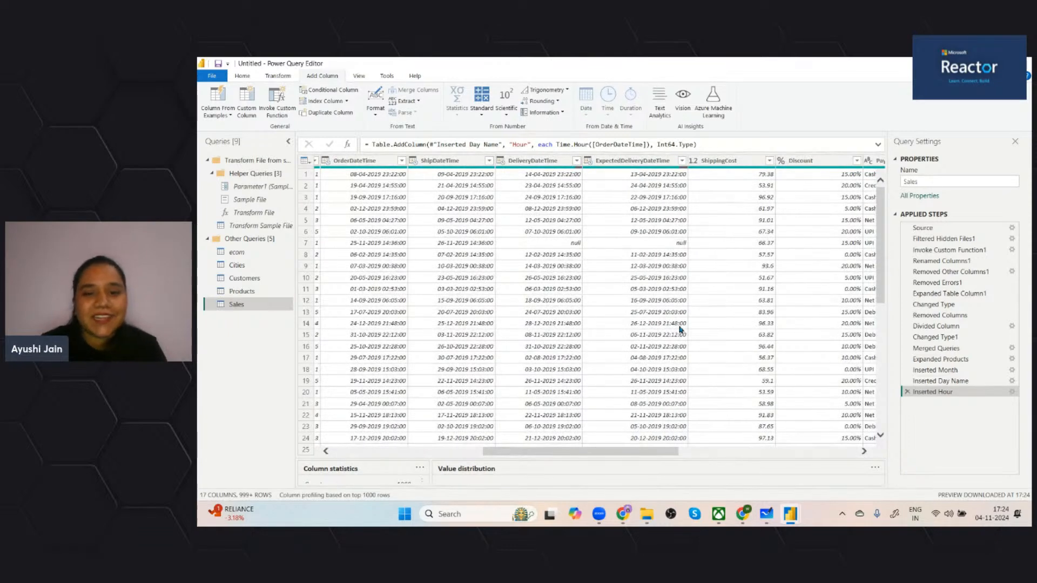
# Review the Cities, Customers and Products queries, including the Brand Name column in Customers, and return to Sales.
pyautogui.click(250, 264)
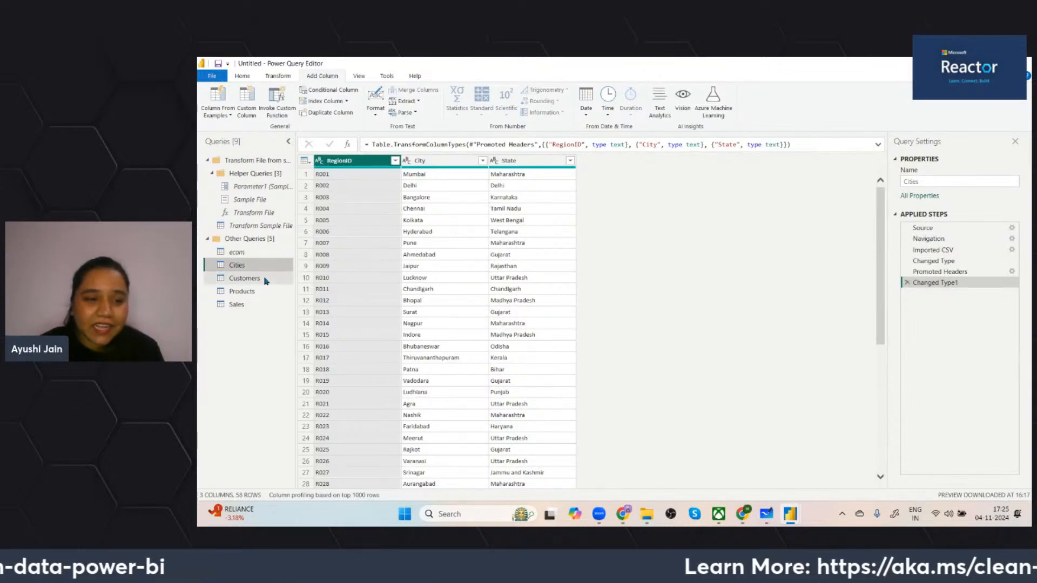
pyautogui.click(266, 279)
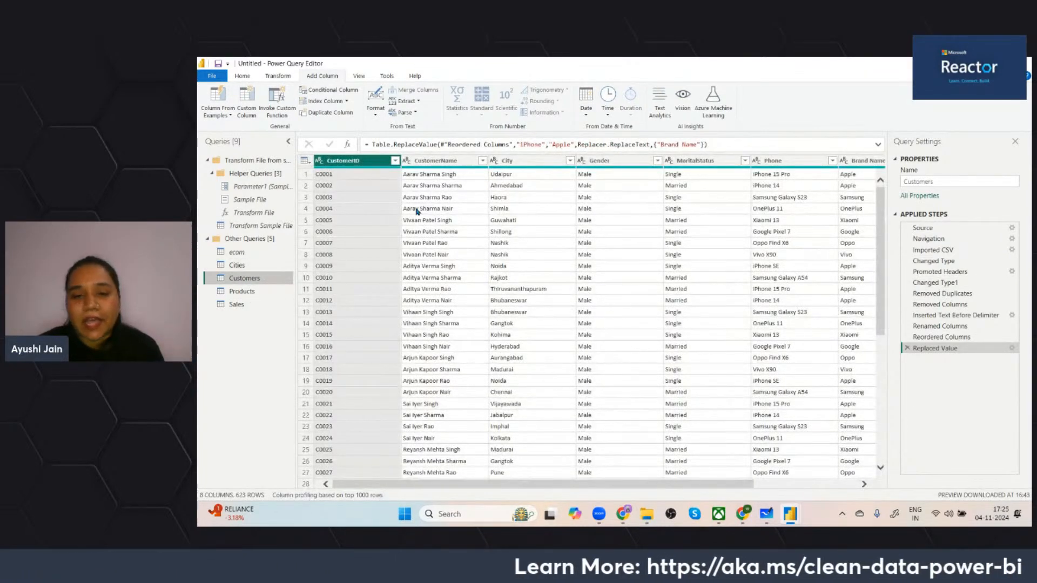
pyautogui.hscroll(3, 580, 296)
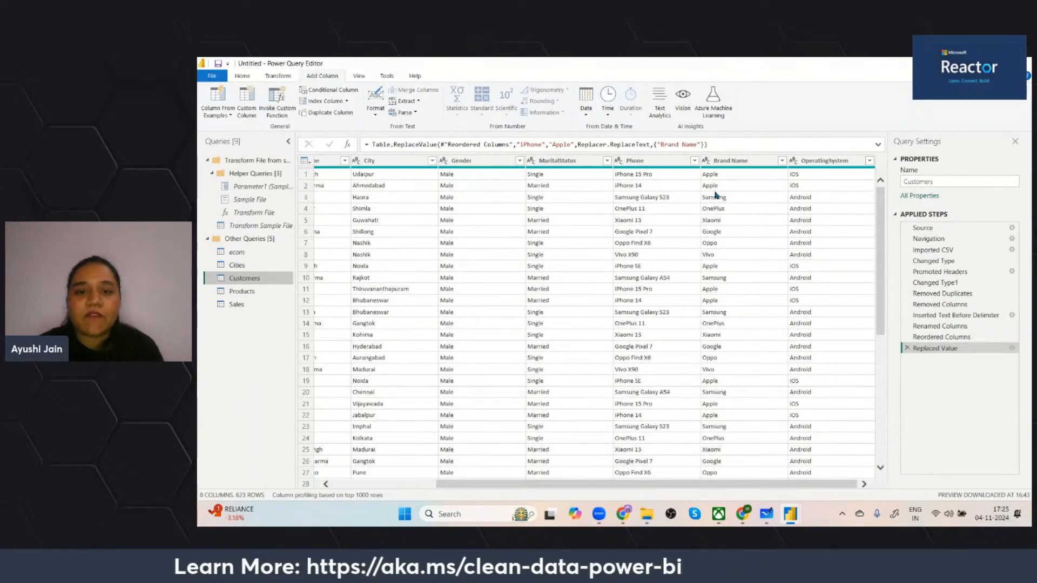
pyautogui.click(738, 164)
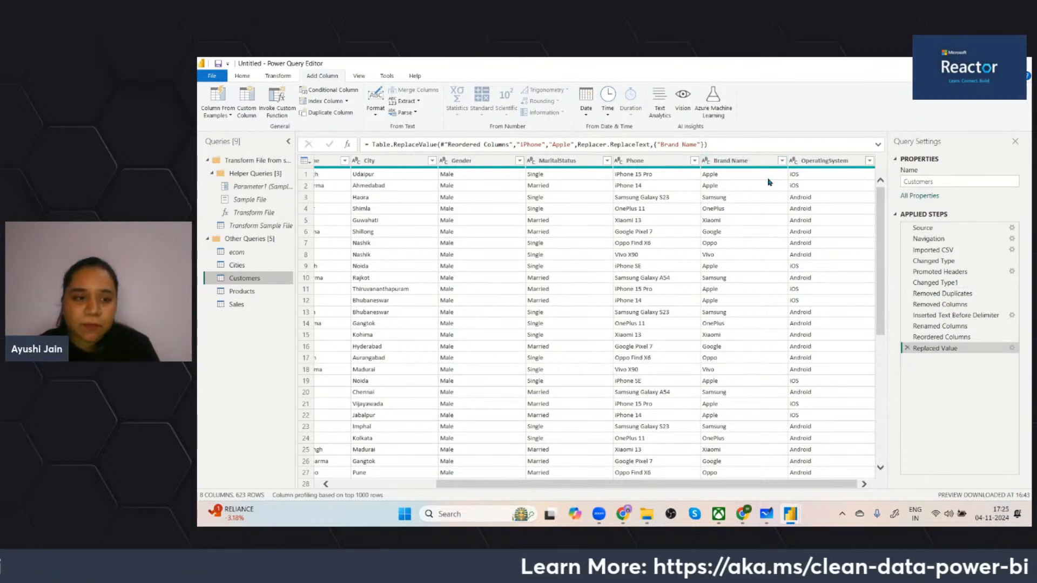
pyautogui.click(273, 294)
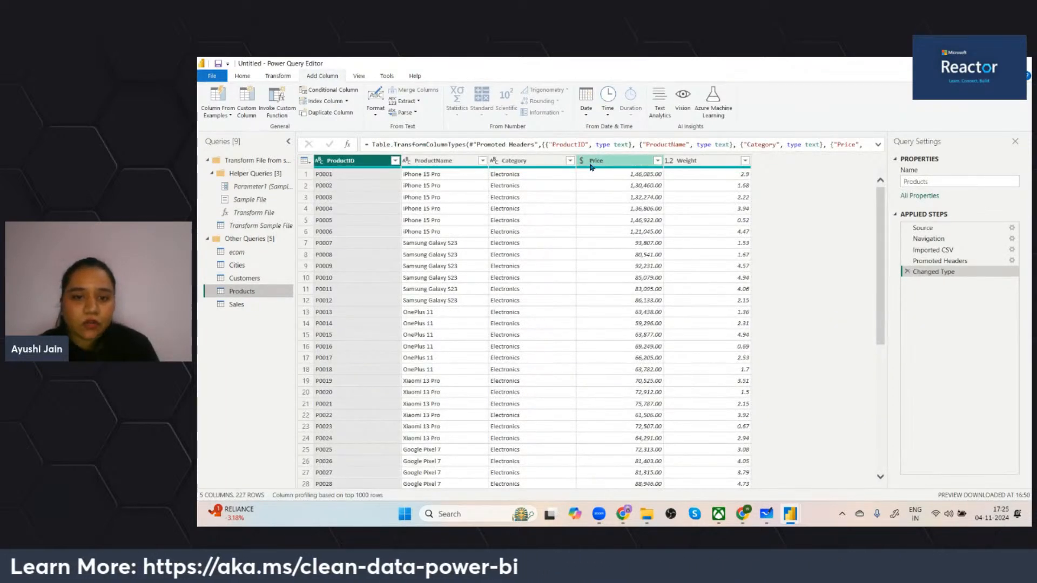
pyautogui.click(260, 309)
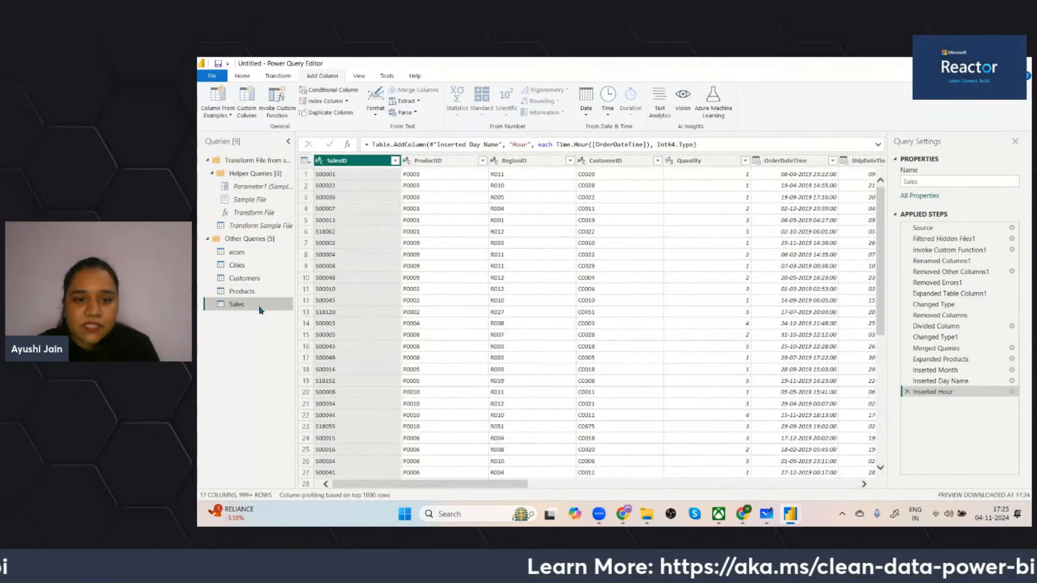
# Change the Price column type in the Products query to Fixed decimal number using the English (India) locale.
pyautogui.click(251, 291)
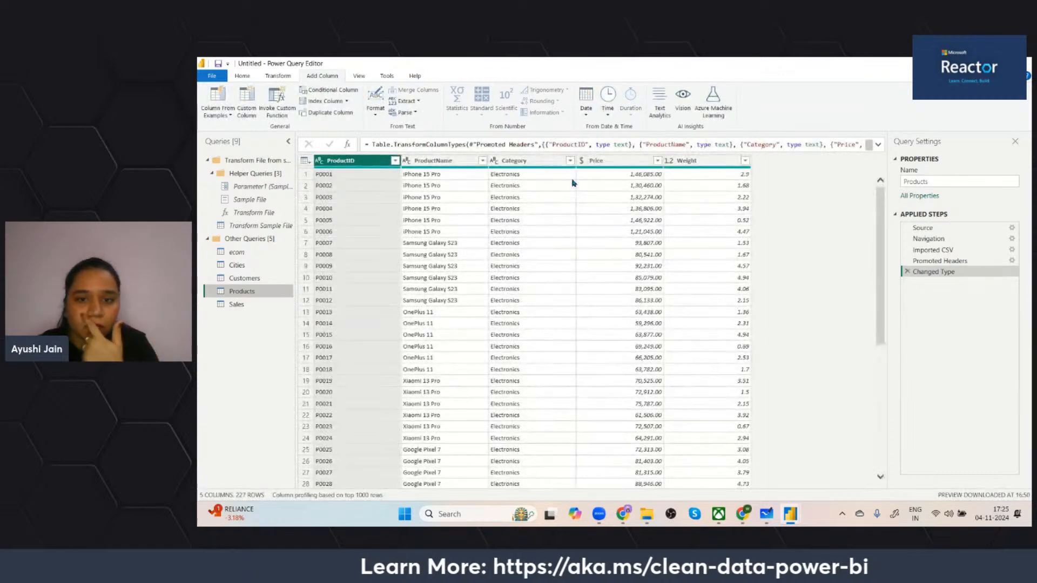
pyautogui.click(580, 160)
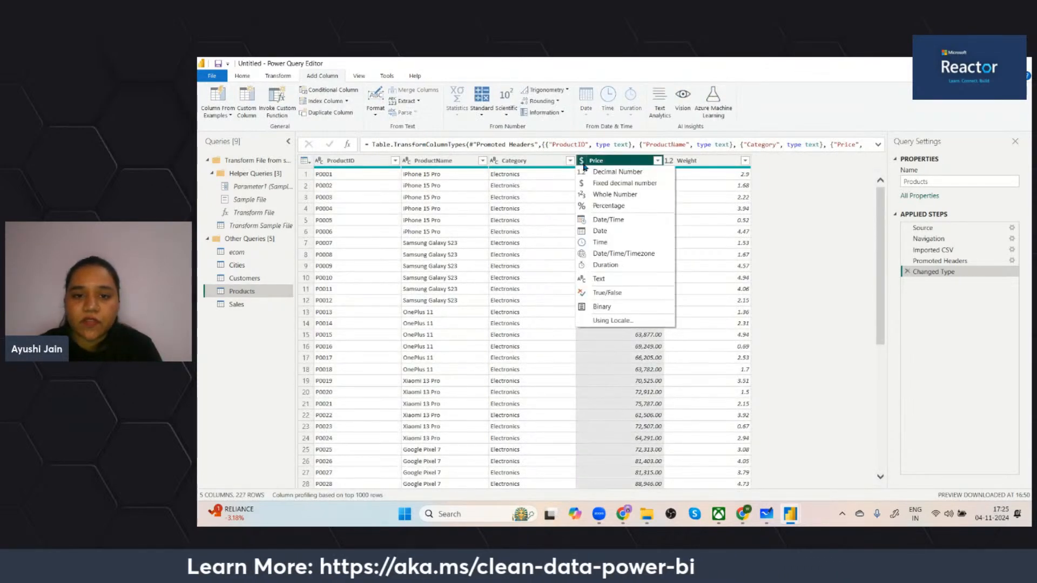
pyautogui.click(638, 326)
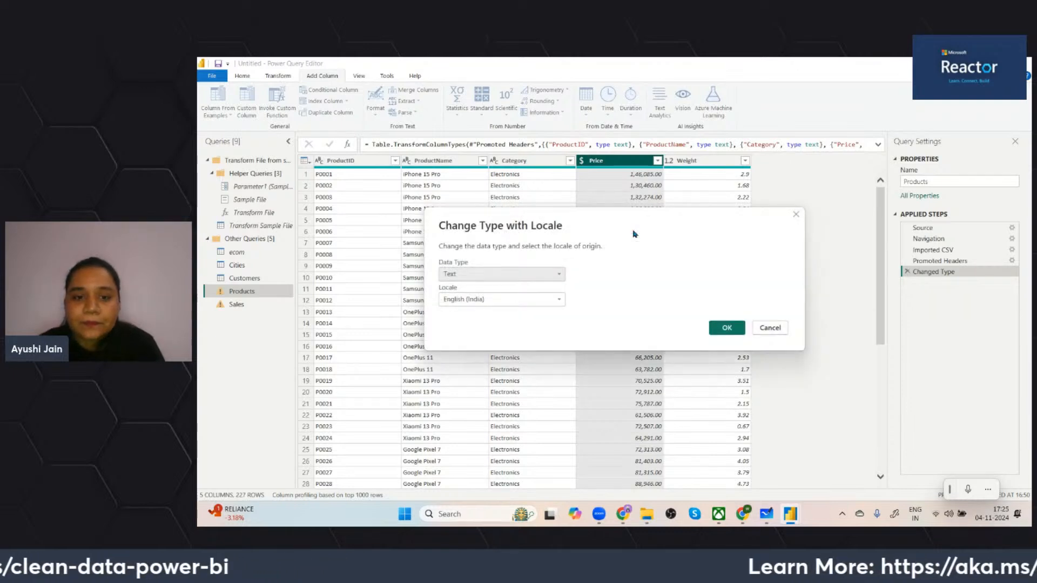
pyautogui.click(493, 271)
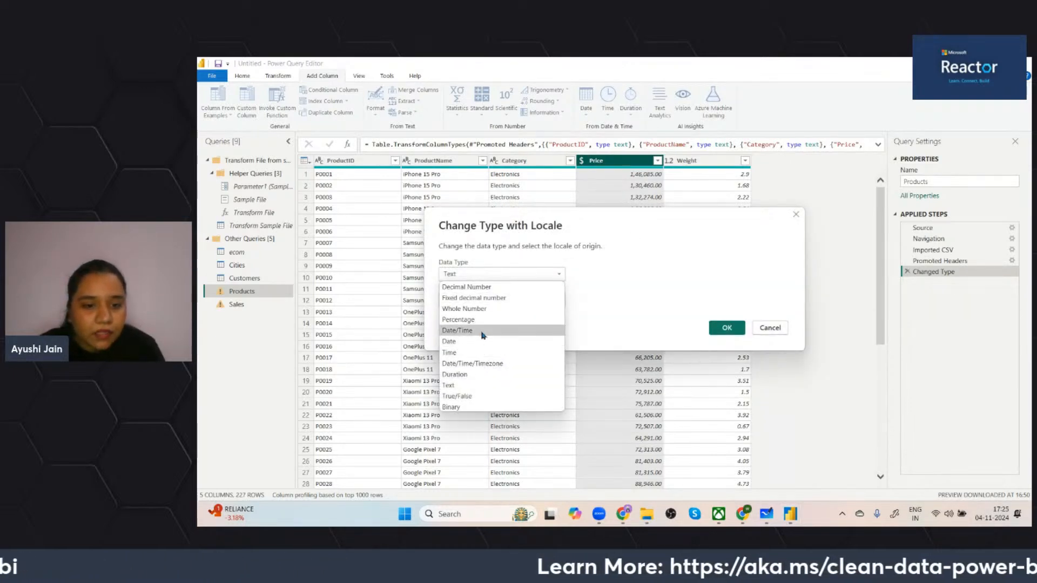
pyautogui.click(483, 303)
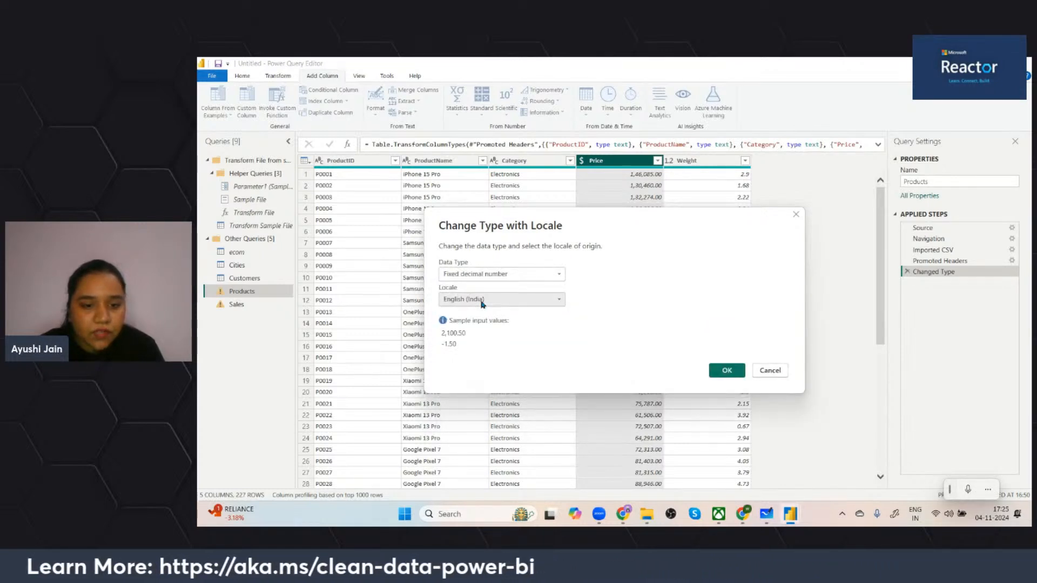
pyautogui.click(726, 377)
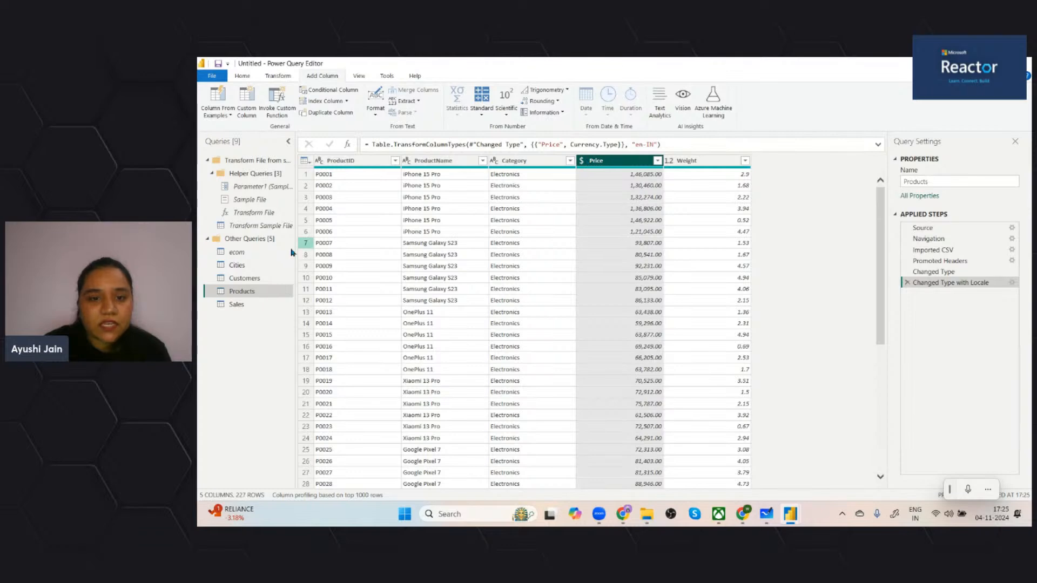
# Look over the Sales query's columns, close and apply all query changes, and switch to the Power BI Desktop window.
pyautogui.click(258, 305)
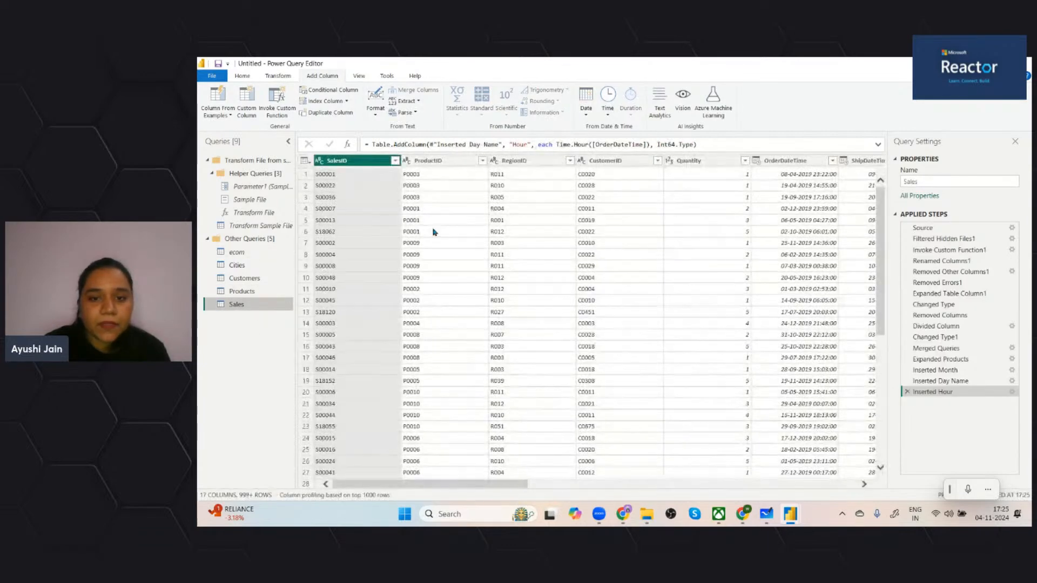
pyautogui.hscroll(3, 524, 265)
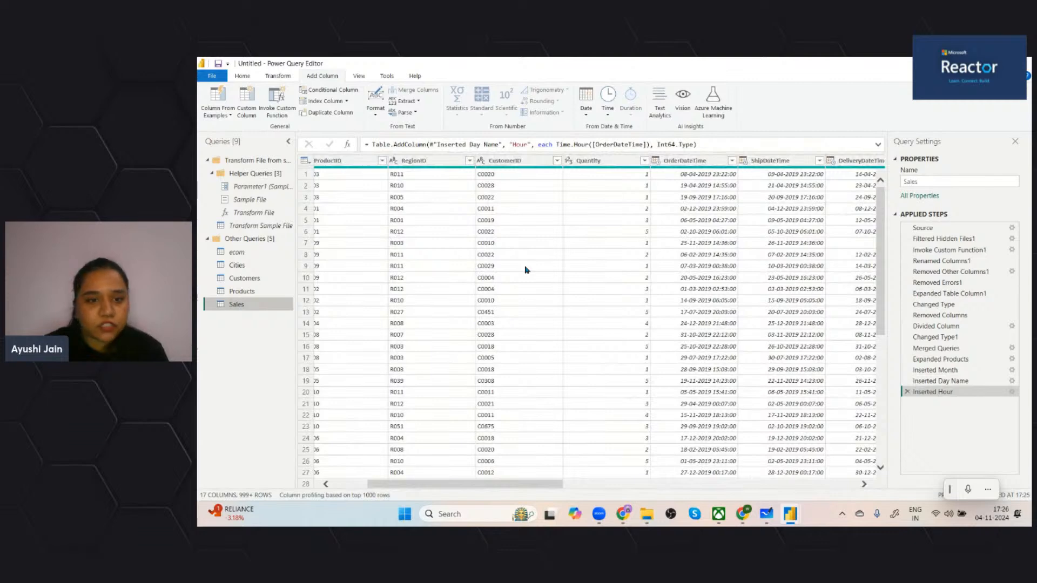
pyautogui.hscroll(5, 628, 375)
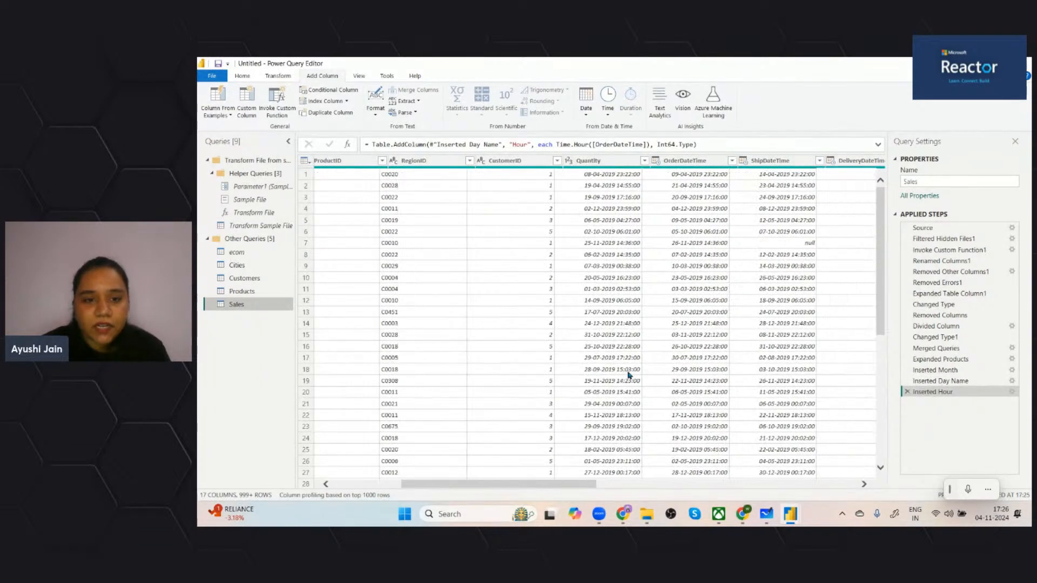
pyautogui.hscroll(-8, 628, 375)
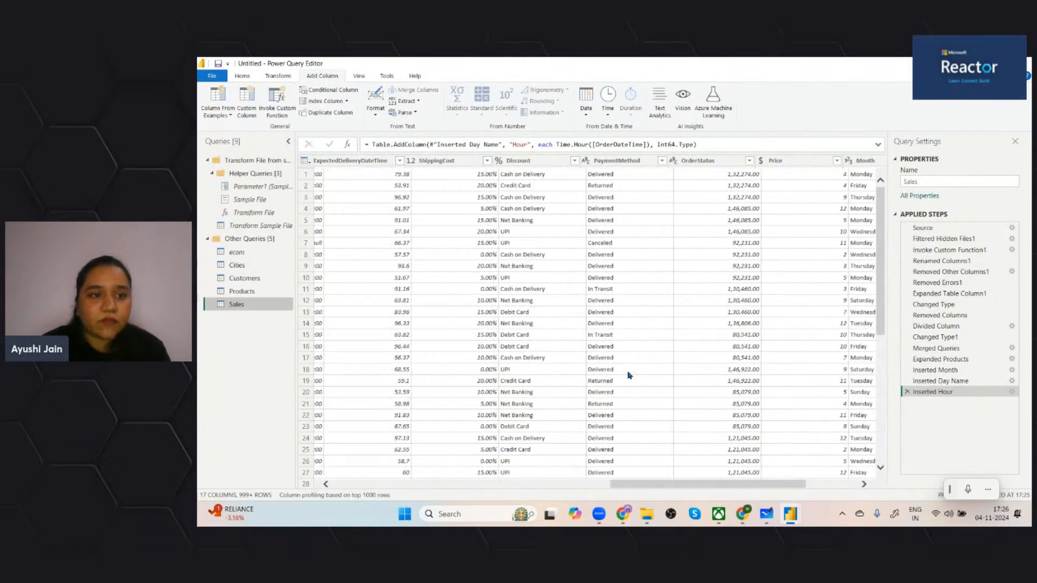
pyautogui.click(250, 77)
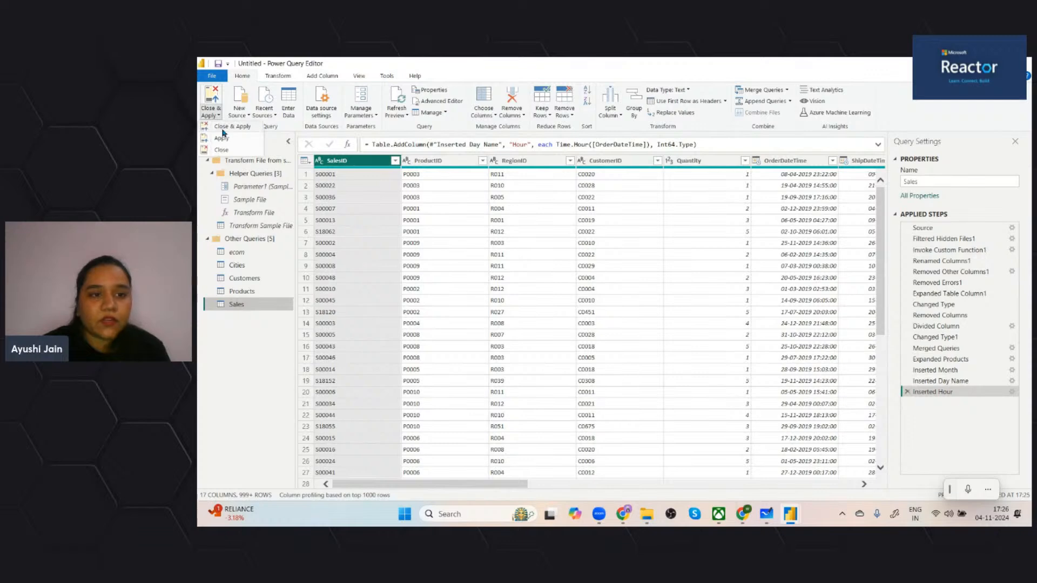
pyautogui.hotkey('alt', 'Tab')
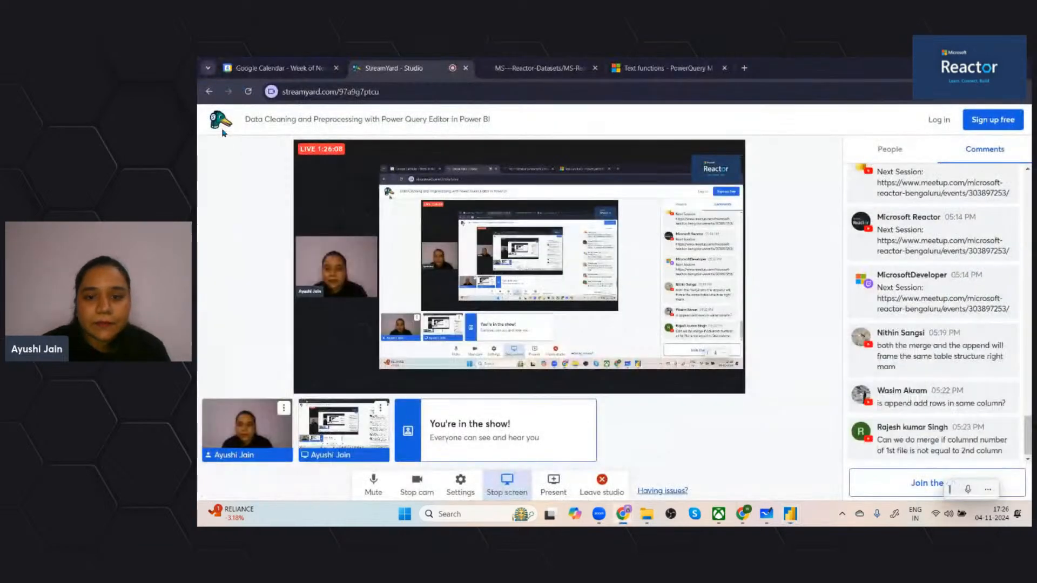
pyautogui.moveTo(790, 513)
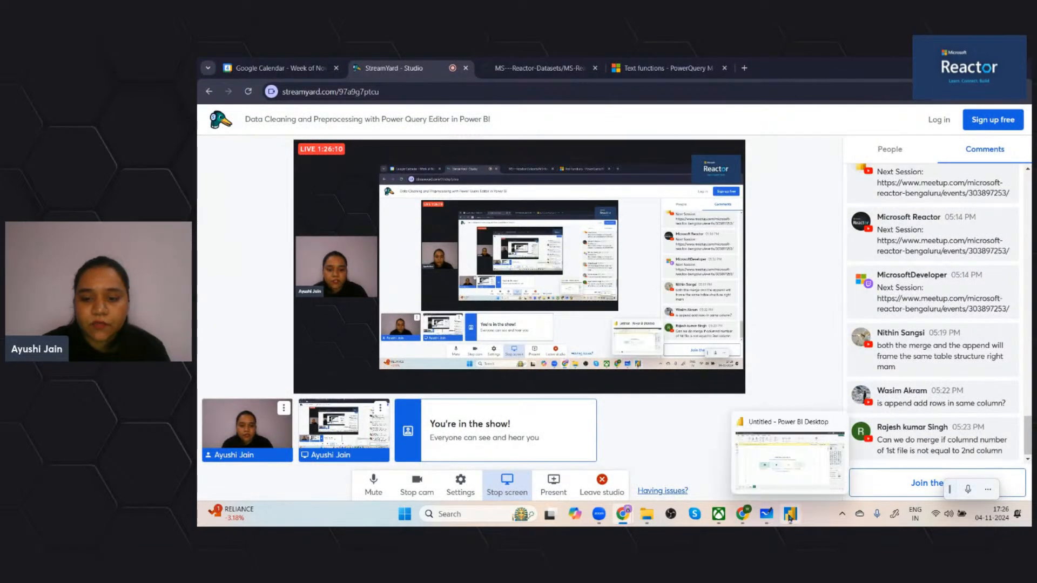
pyautogui.click(775, 463)
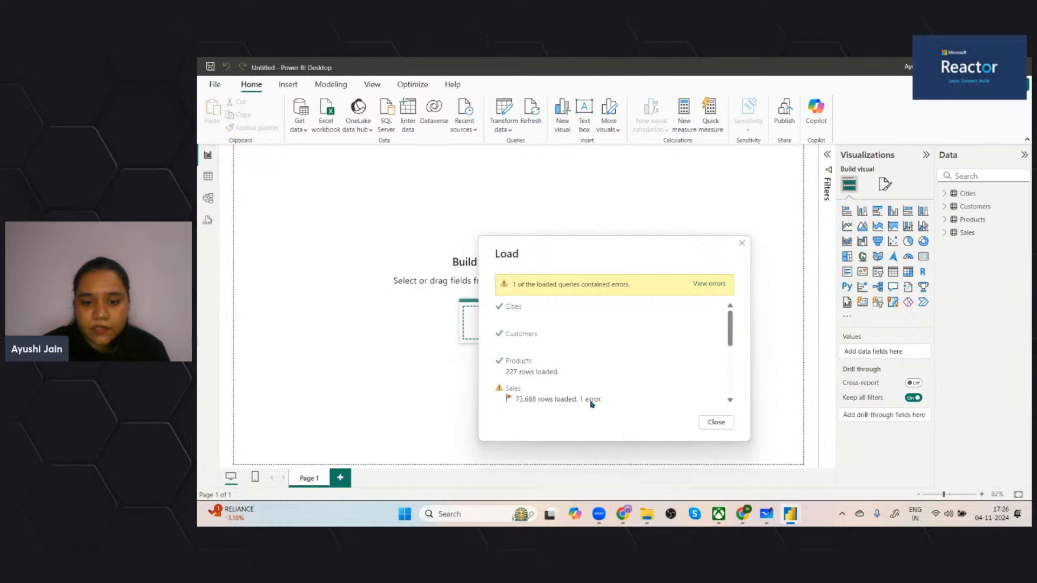
# Open the load errors for Sales and examine the failing row's columns and the Detected Type Mismatches and Source steps.
pyautogui.click(556, 401)
pyautogui.click(707, 283)
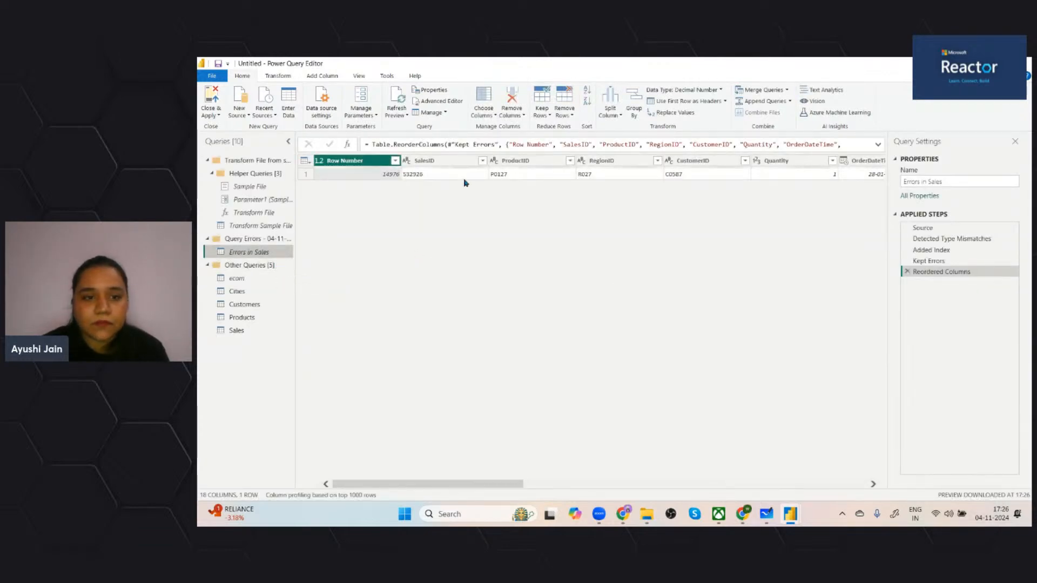
pyautogui.hscroll(3, 527, 194)
pyautogui.hscroll(6, 527, 195)
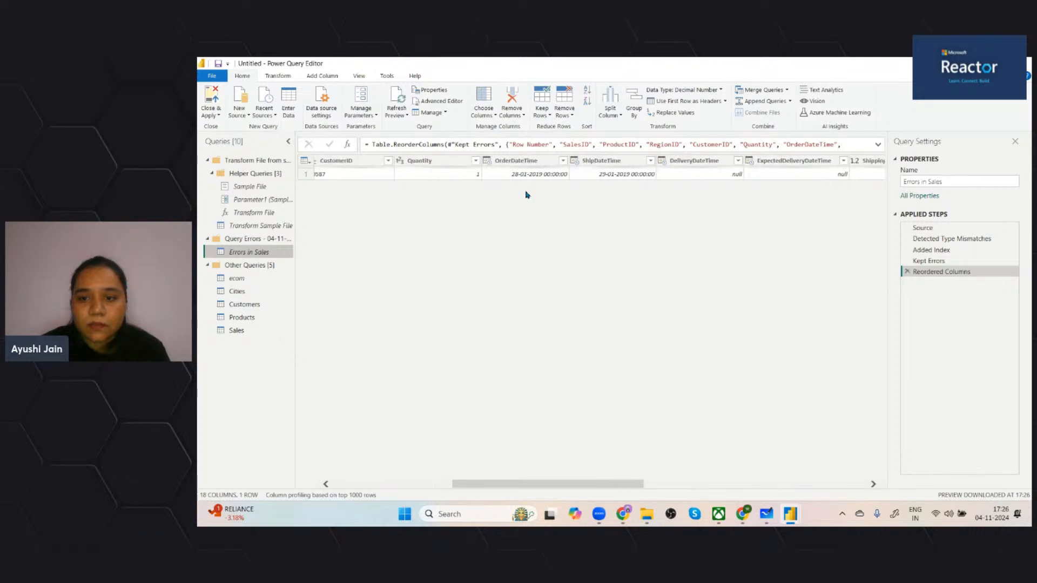
pyautogui.hscroll(1, 527, 195)
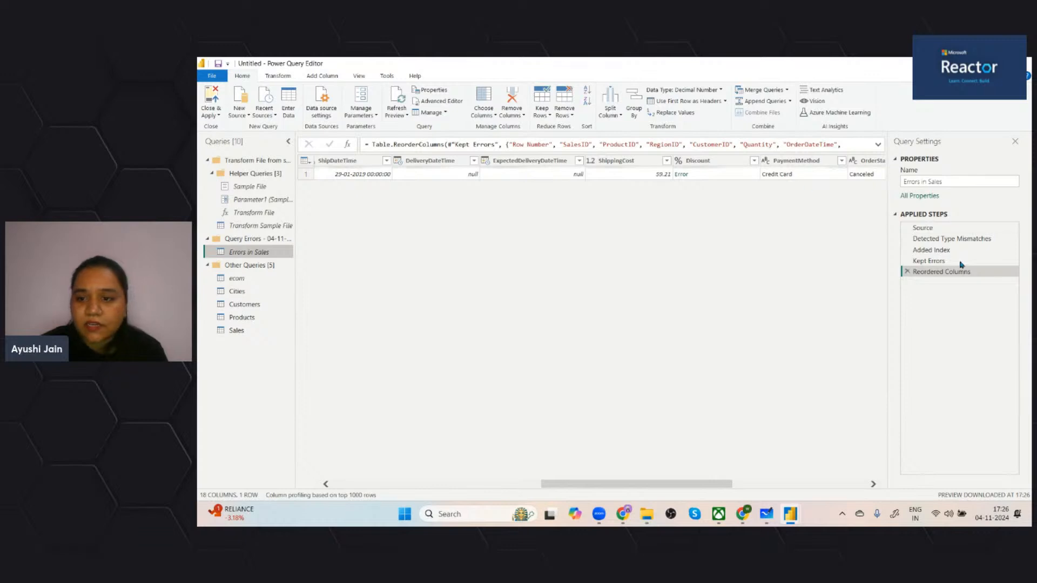
pyautogui.click(942, 240)
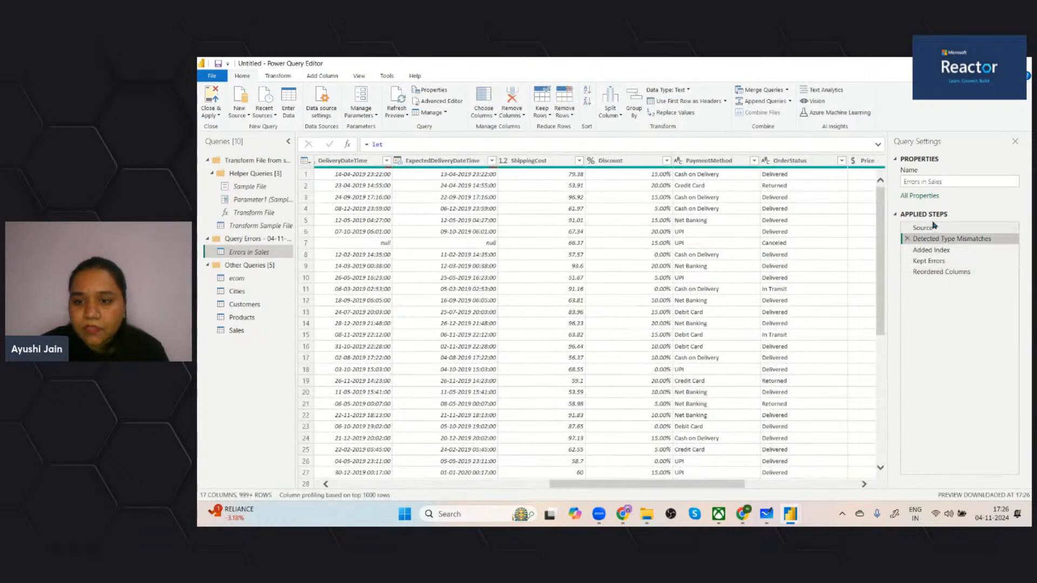
pyautogui.click(935, 228)
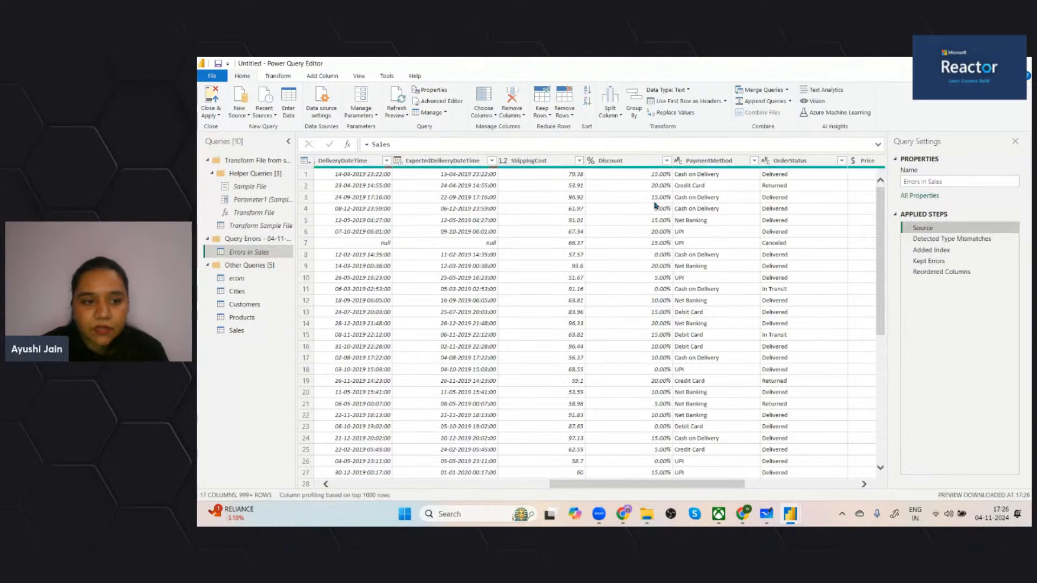
# Open the Sales query and load the full list of distinct values in its Discount column.
pyautogui.click(236, 331)
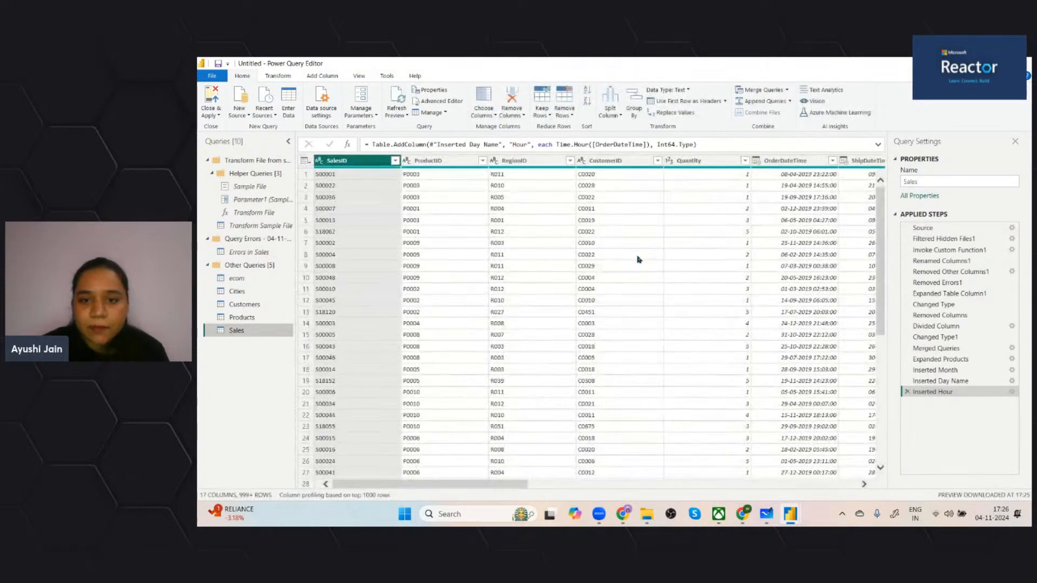
pyautogui.hscroll(5, 638, 258)
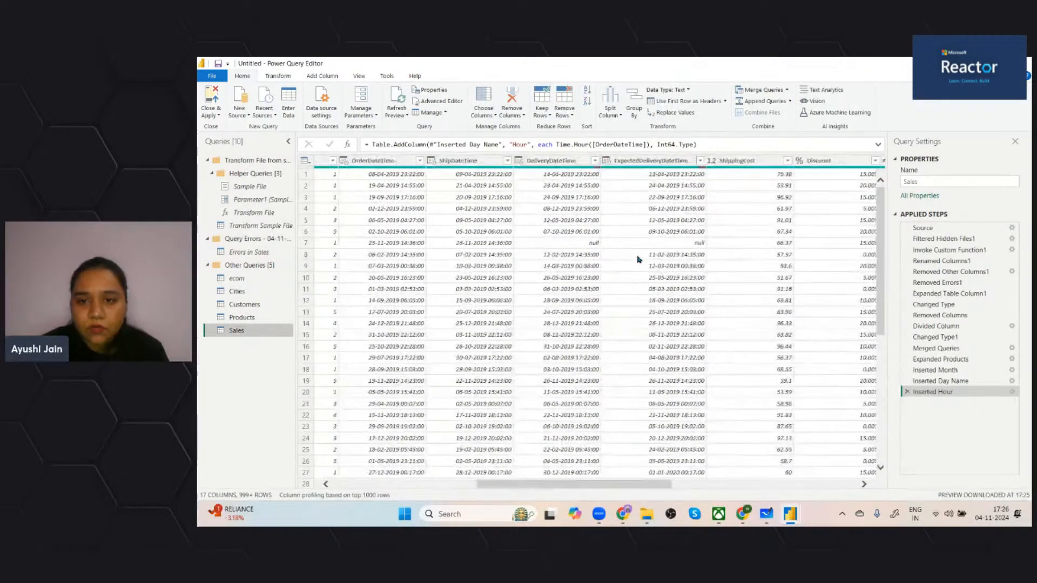
pyautogui.hscroll(2, 602, 256)
pyautogui.click(700, 161)
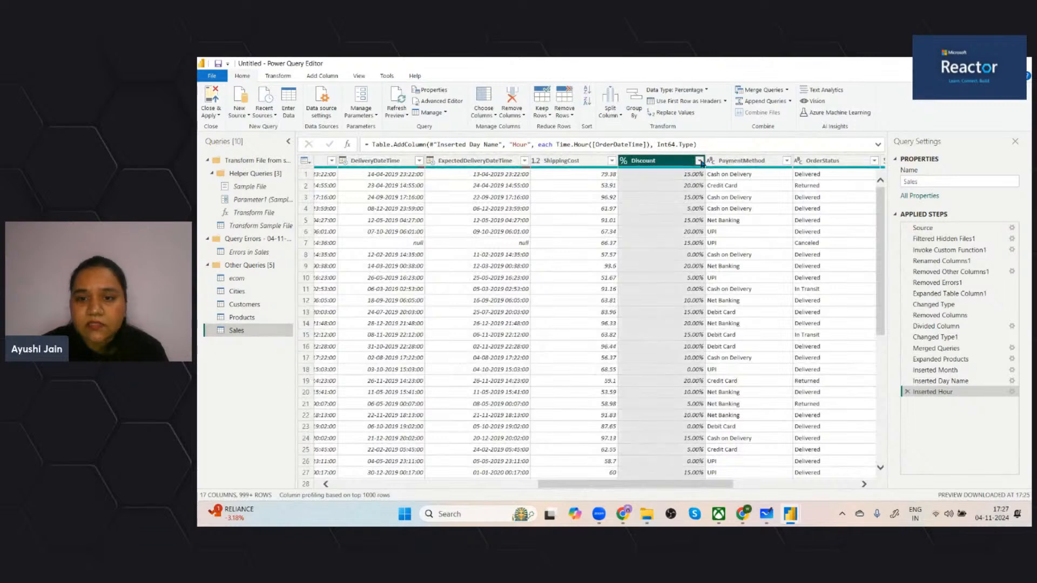
pyautogui.click(682, 345)
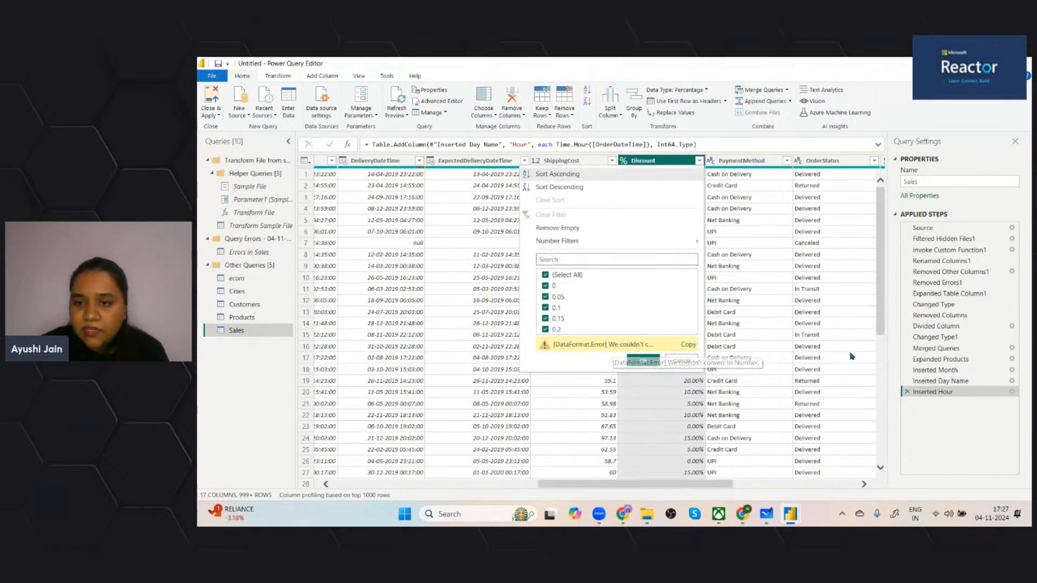
# Trace the Sales applied steps from Source to Expanded Table Column1 and examine the complete list of Discount values there.
pyautogui.click(943, 230)
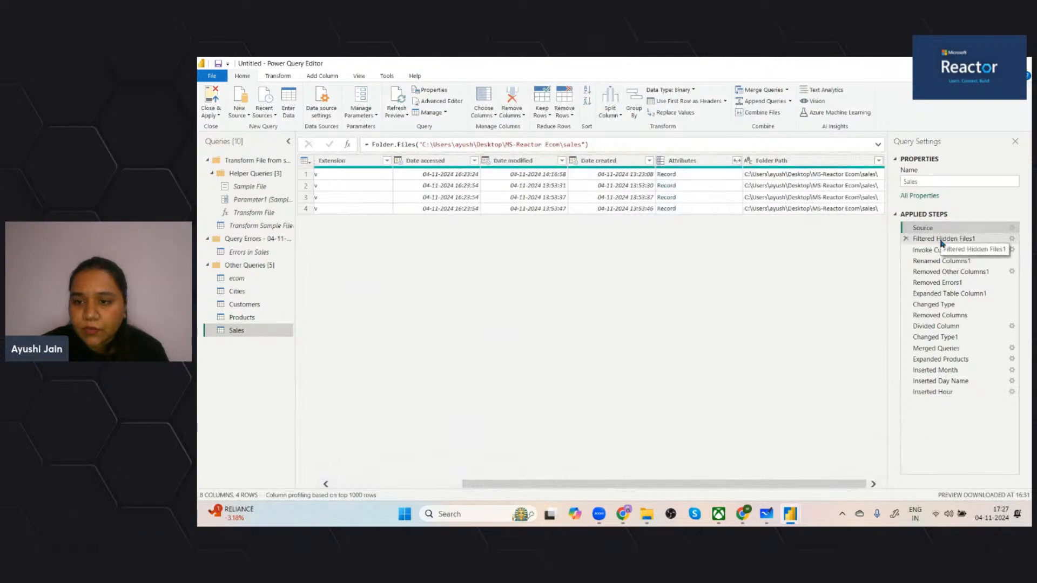
pyautogui.click(940, 239)
pyautogui.click(932, 251)
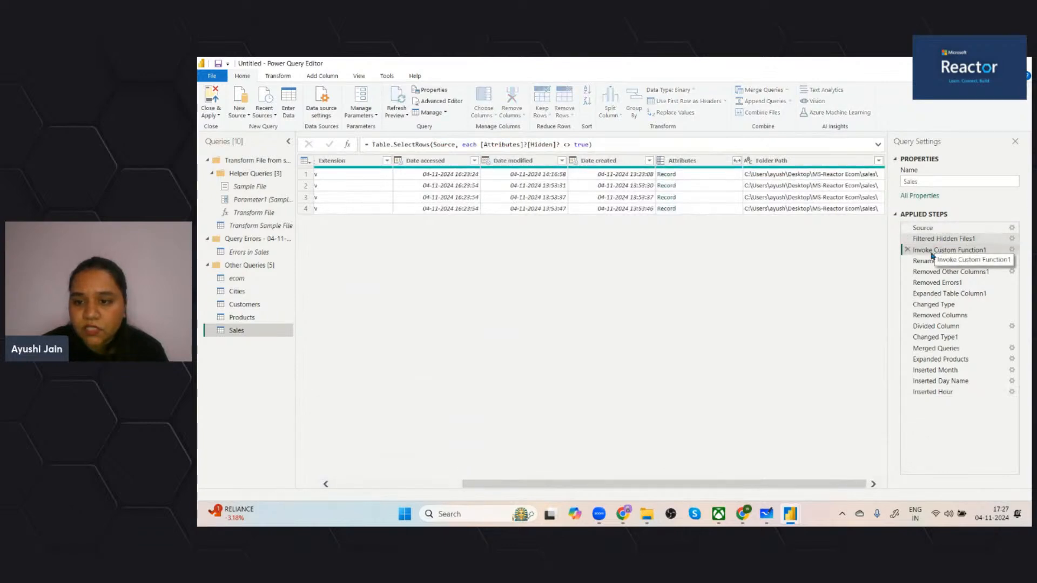
pyautogui.click(931, 262)
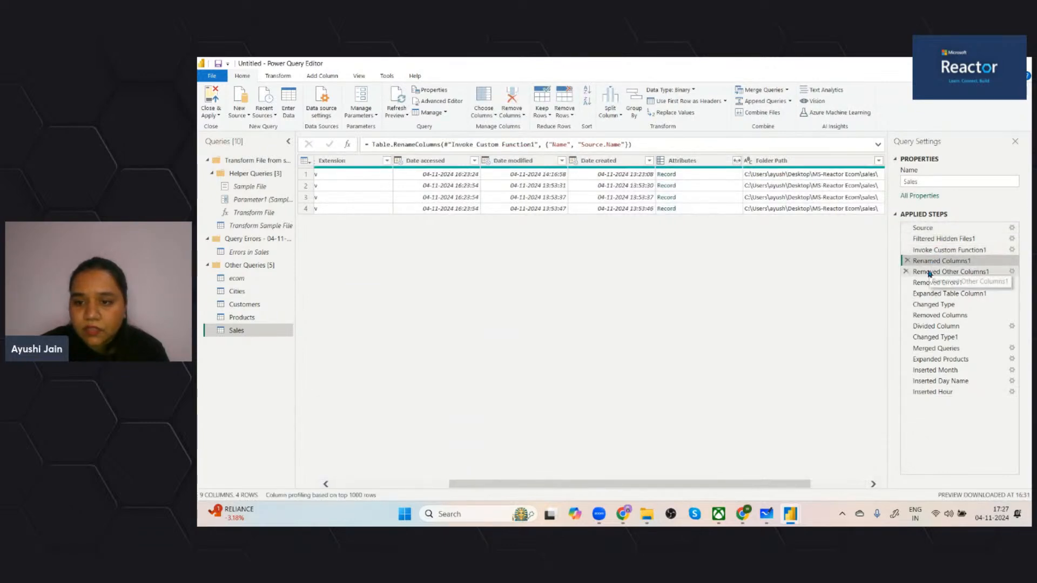
pyautogui.click(930, 272)
pyautogui.click(927, 285)
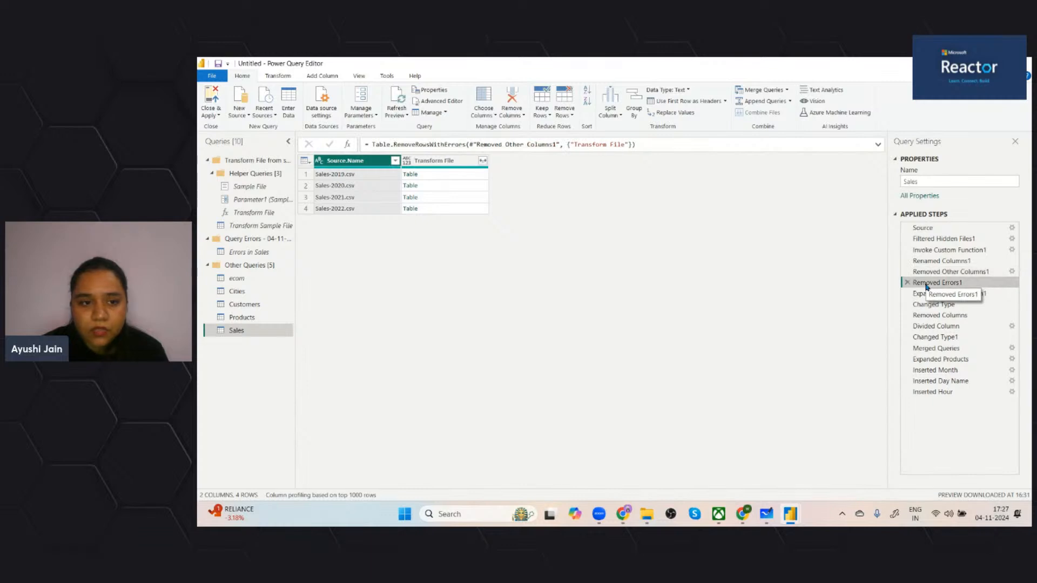
pyautogui.click(921, 294)
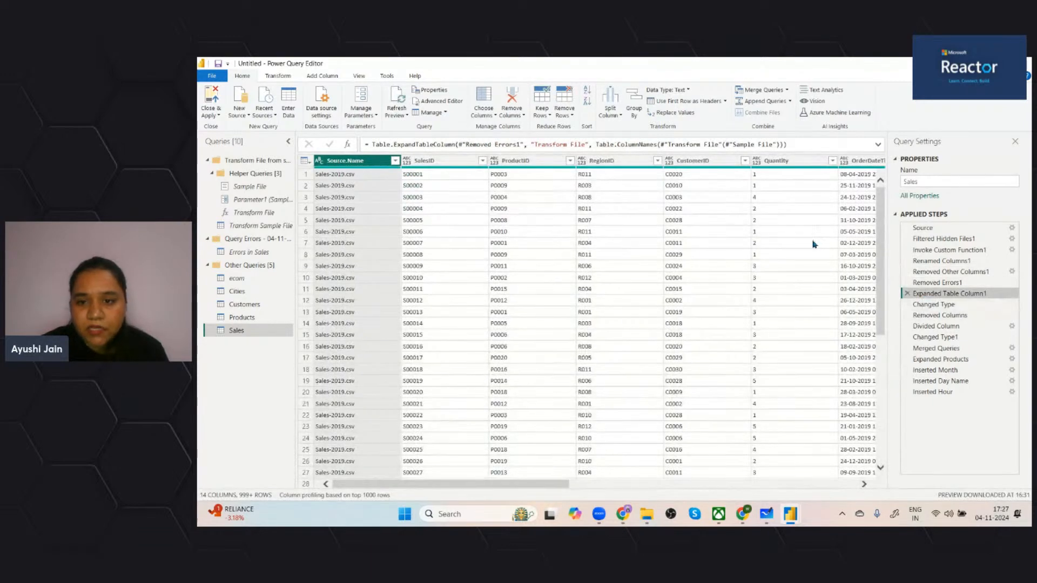
pyautogui.hscroll(5, 814, 244)
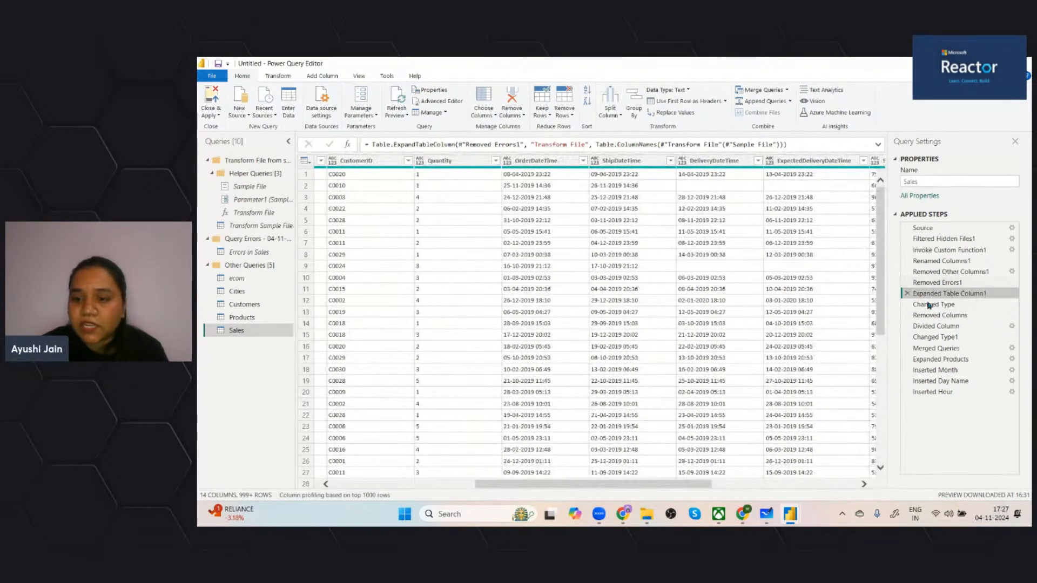
pyautogui.hscroll(3, 760, 297)
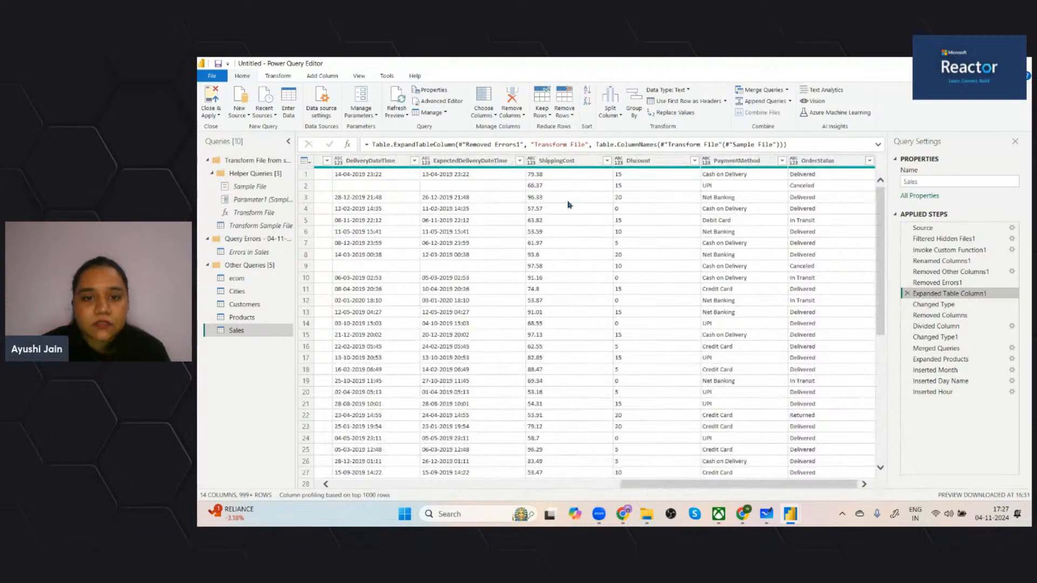
pyautogui.click(694, 161)
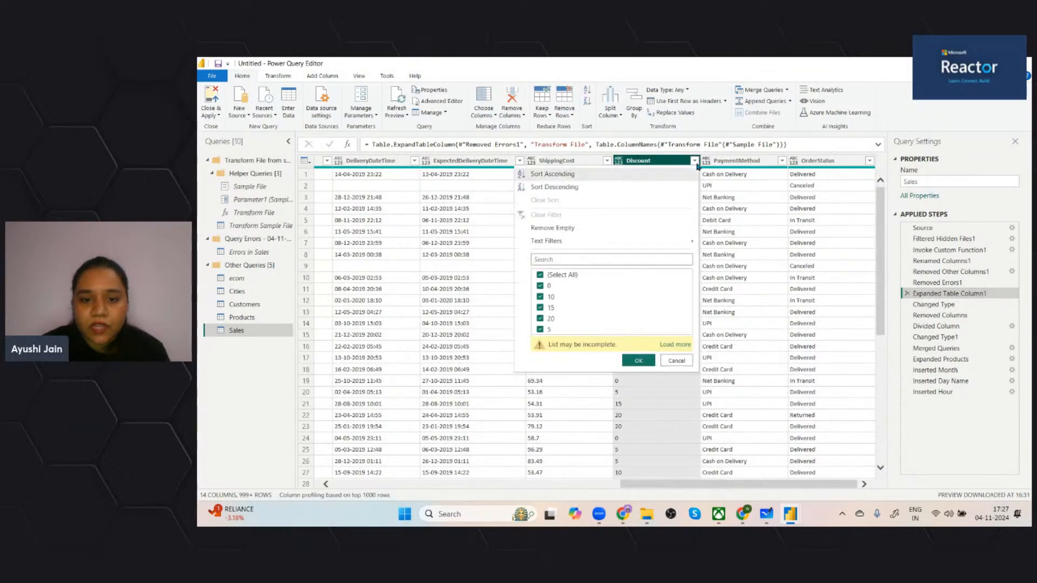
pyautogui.click(683, 345)
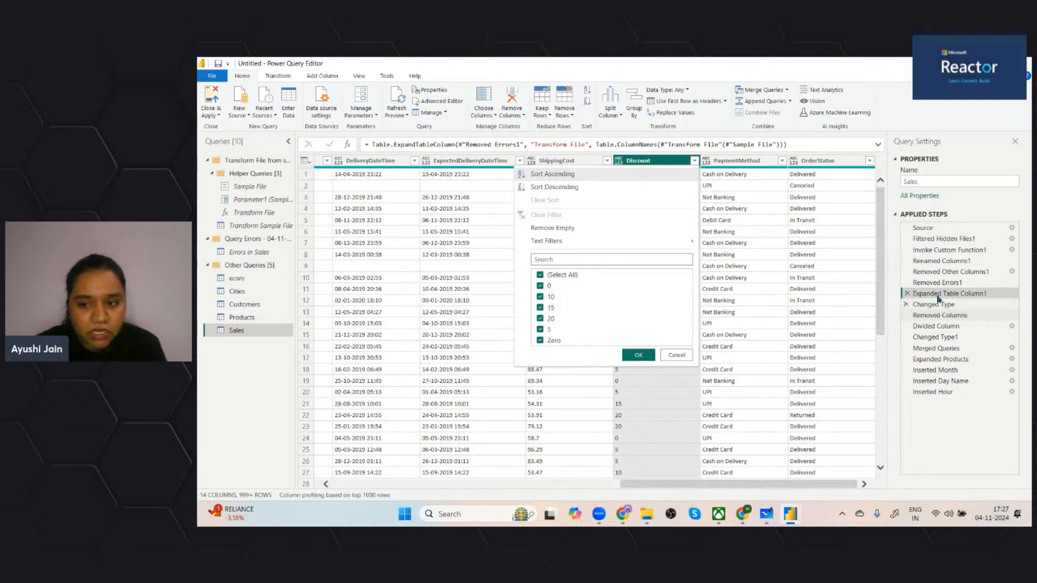
# Select the Discount column at the Expanded Table Column1 step and turn off the column profile.
pyautogui.click(652, 162)
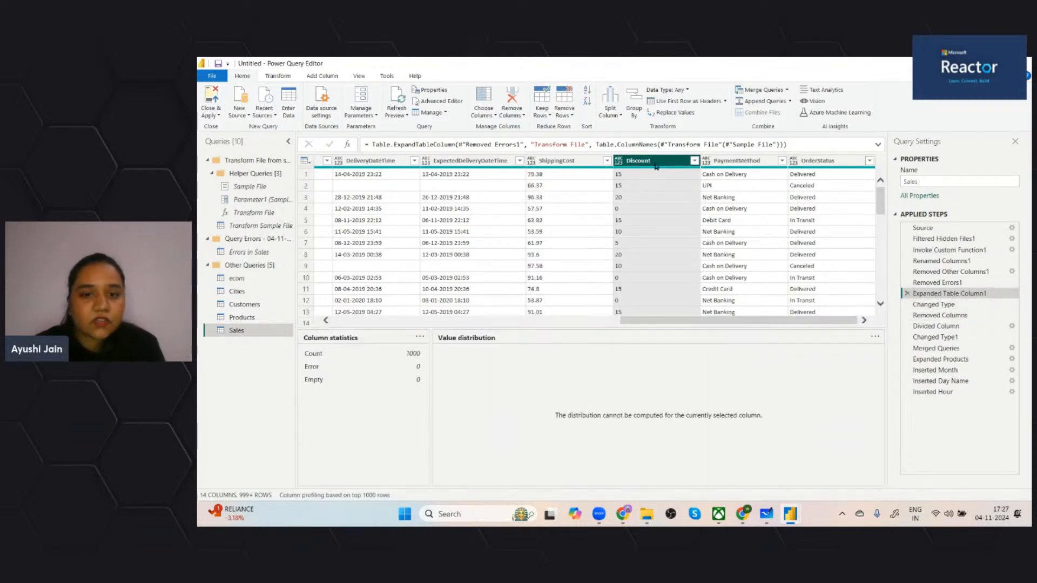
pyautogui.click(366, 78)
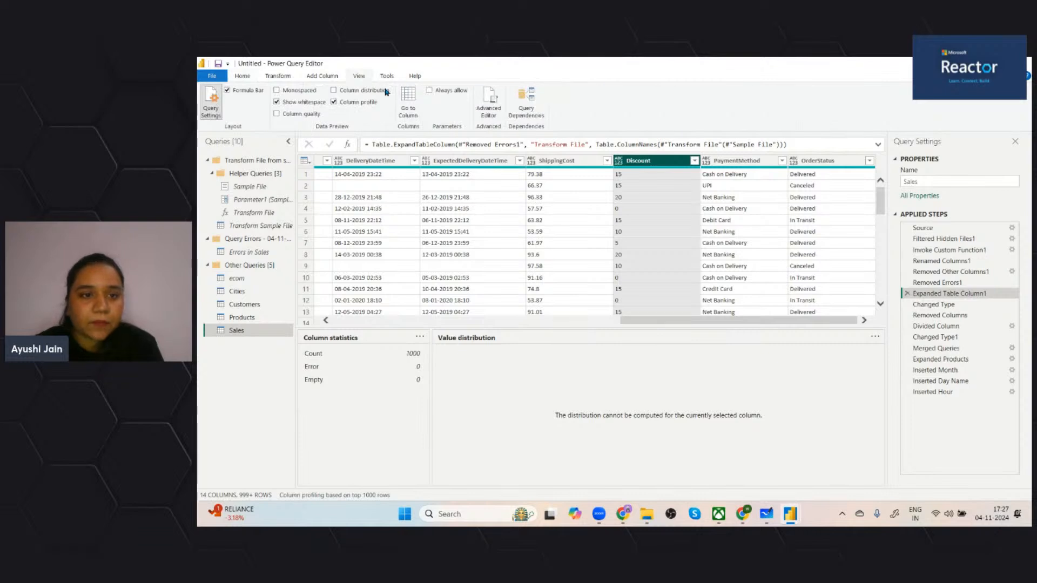
pyautogui.click(334, 103)
# Insert a Replace Values step after Expanded Table Column1 that replaces "Zero" with 0 in the Discount column.
pyautogui.click(277, 76)
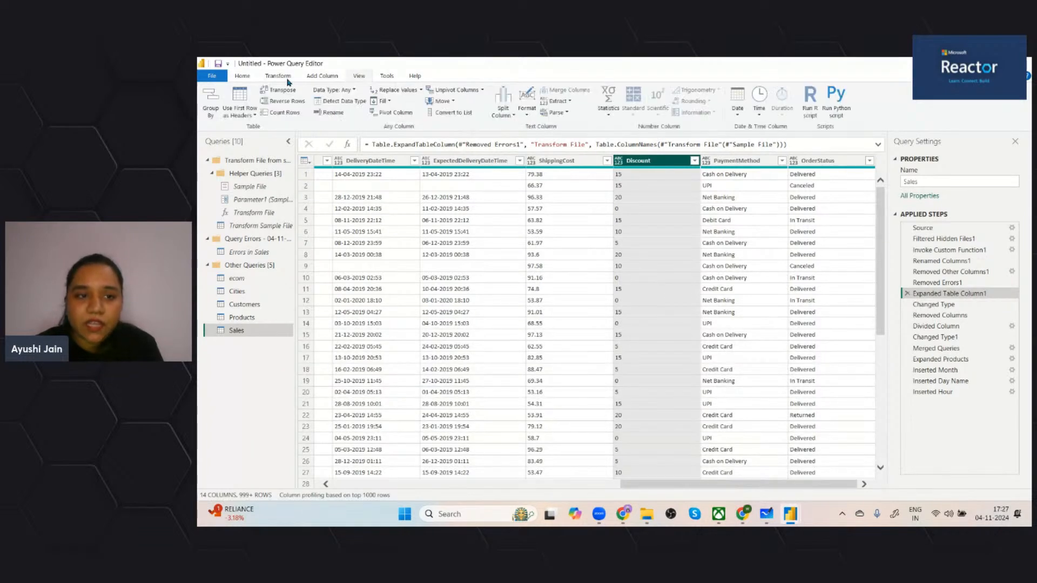
pyautogui.click(385, 90)
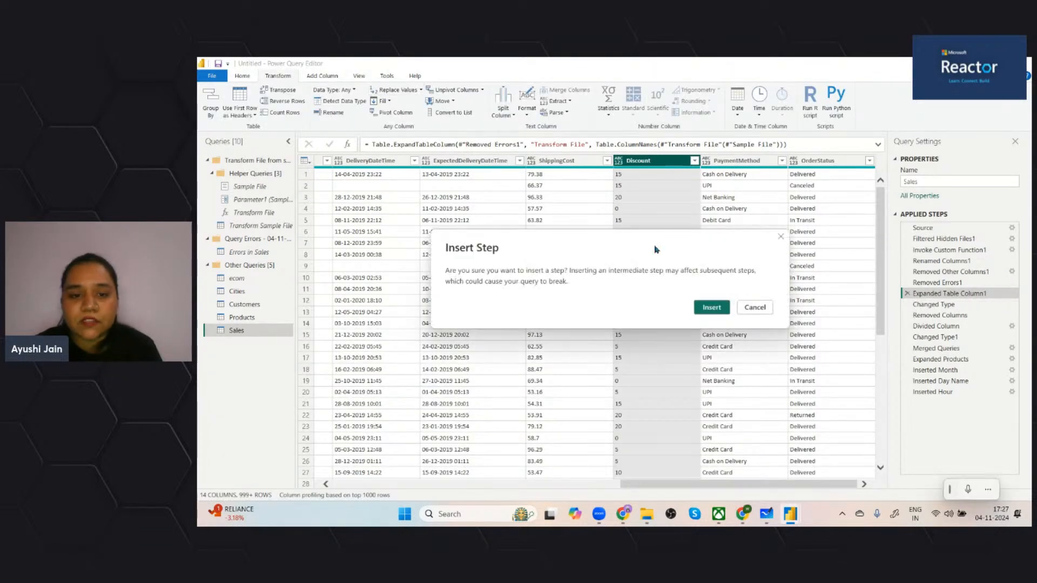
pyautogui.click(700, 306)
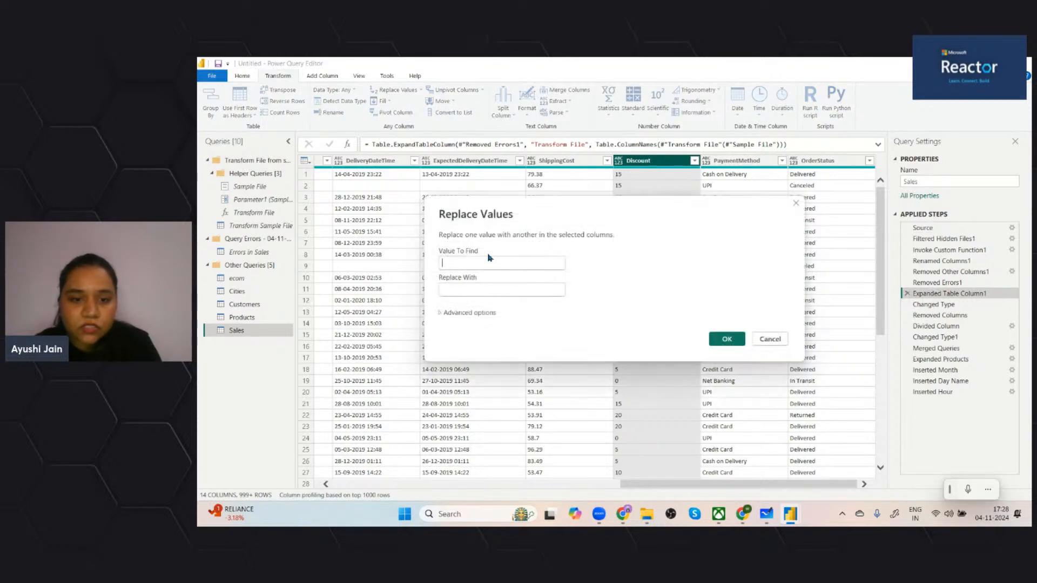
pyautogui.click(477, 265)
pyautogui.write('Zero')
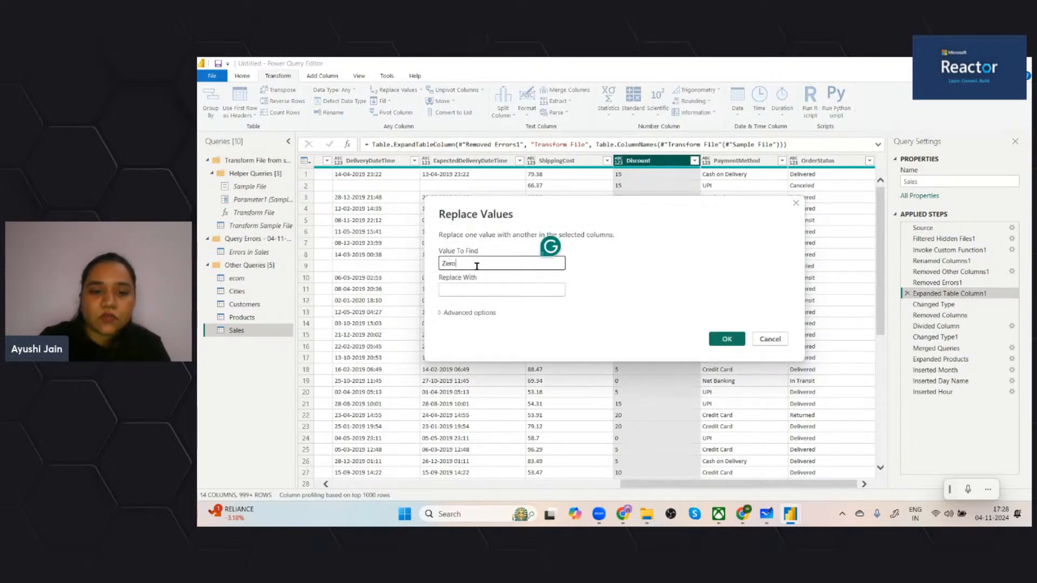
pyautogui.click(466, 293)
pyautogui.write('0')
pyautogui.press('Return')
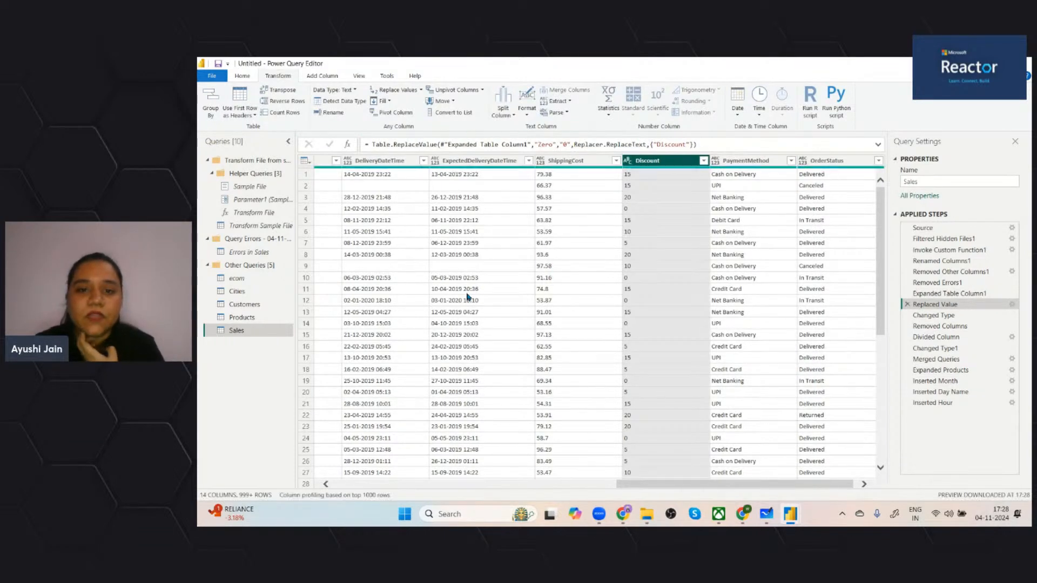
# Close the query editor and apply the changes to the data model.
pyautogui.click(244, 77)
pyautogui.click(210, 114)
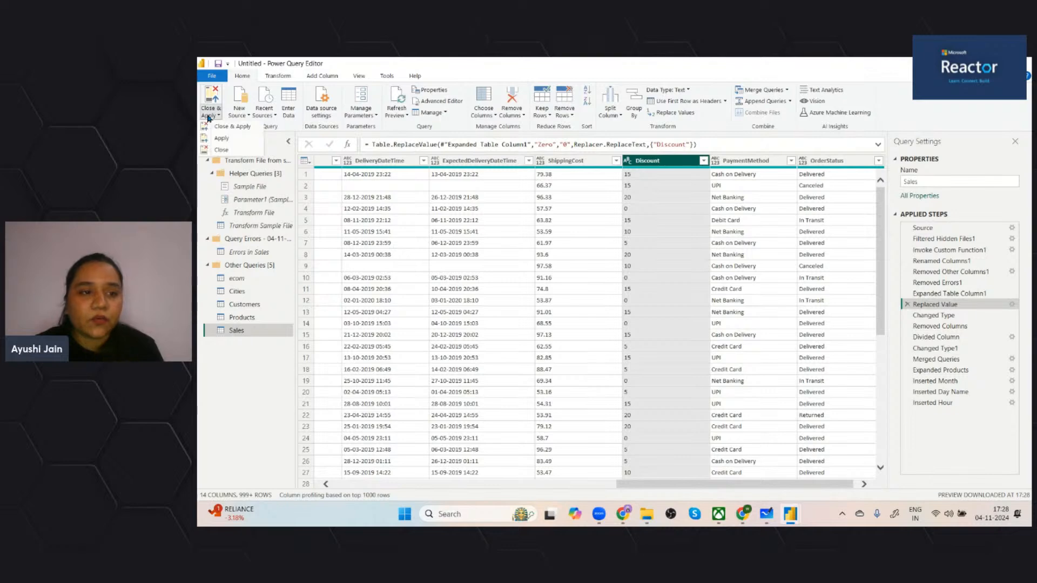
pyautogui.click(233, 129)
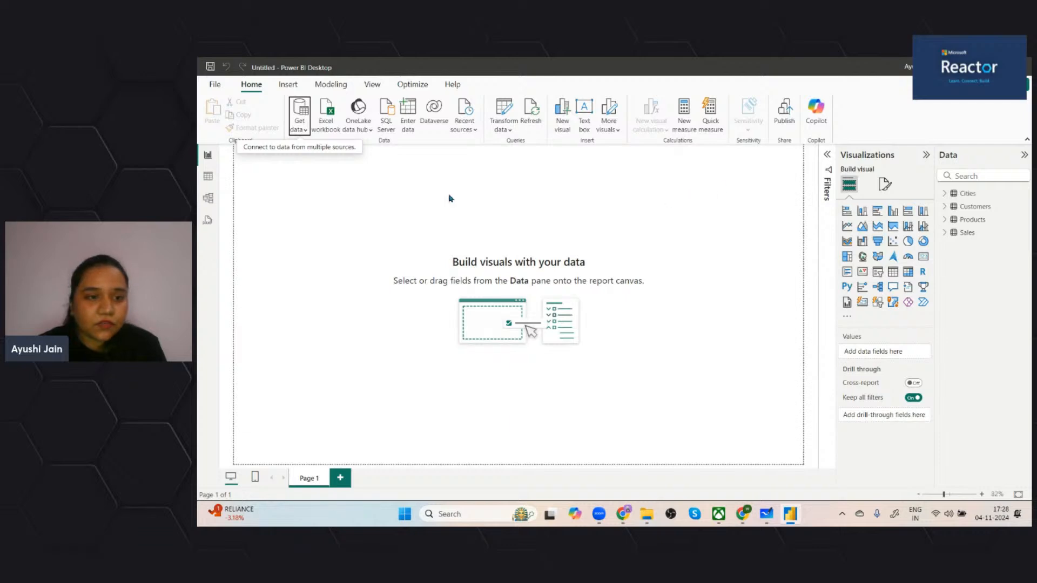
# Add a card visual, widen it, move it to the middle of the page, and fill it with the Price field from Sales.
pyautogui.click(923, 258)
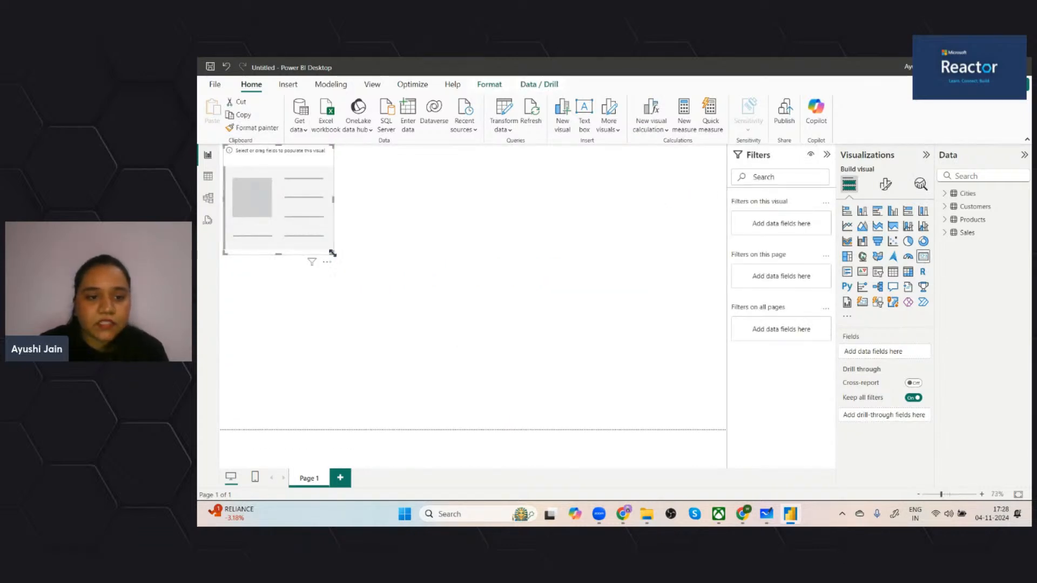
pyautogui.moveTo(332, 253); pyautogui.dragTo(444, 226)
pyautogui.moveTo(395, 199); pyautogui.dragTo(478, 277)
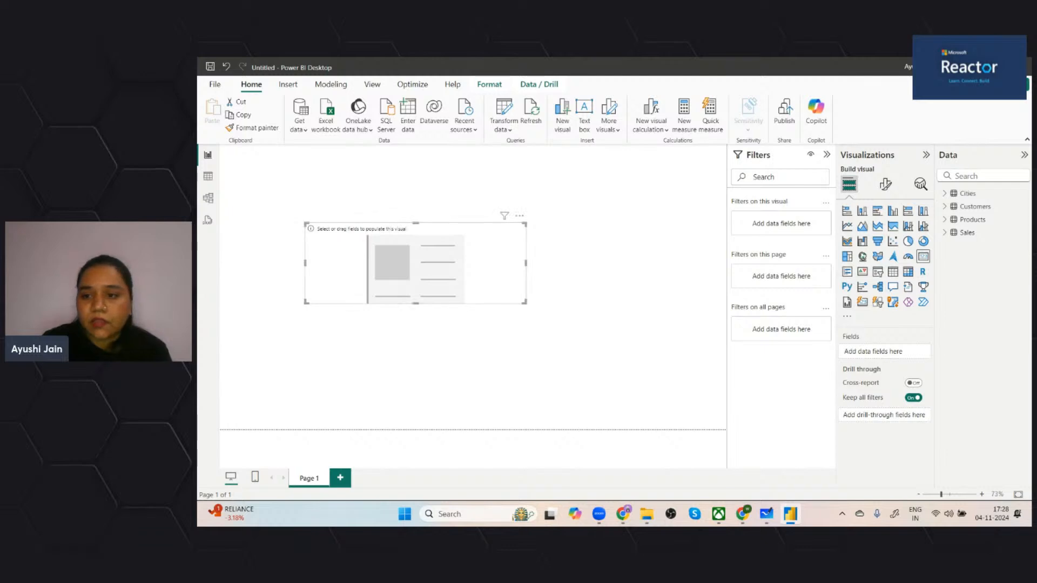
pyautogui.click(948, 235)
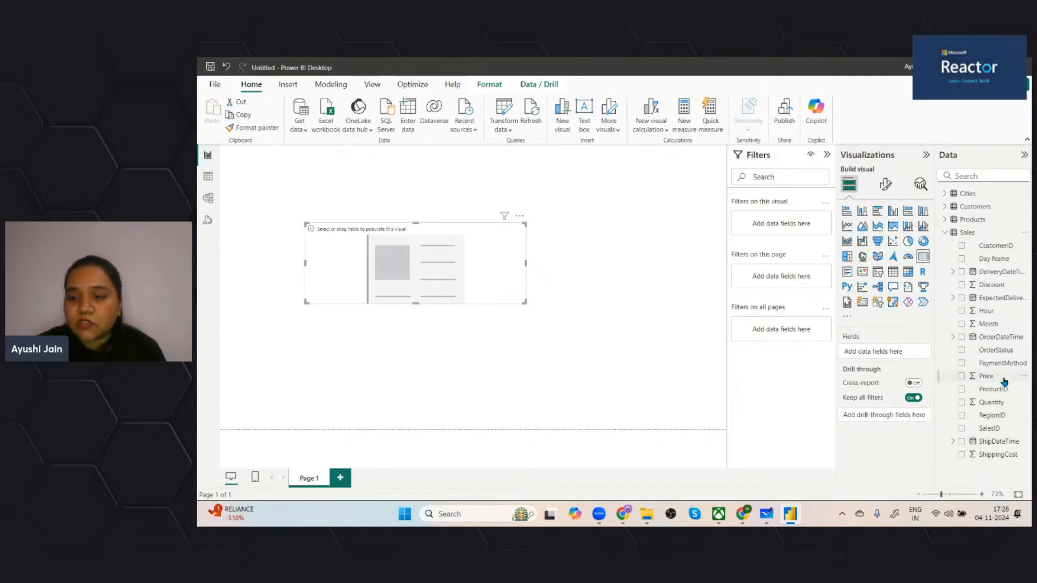
pyautogui.moveTo(1003, 379); pyautogui.dragTo(402, 244)
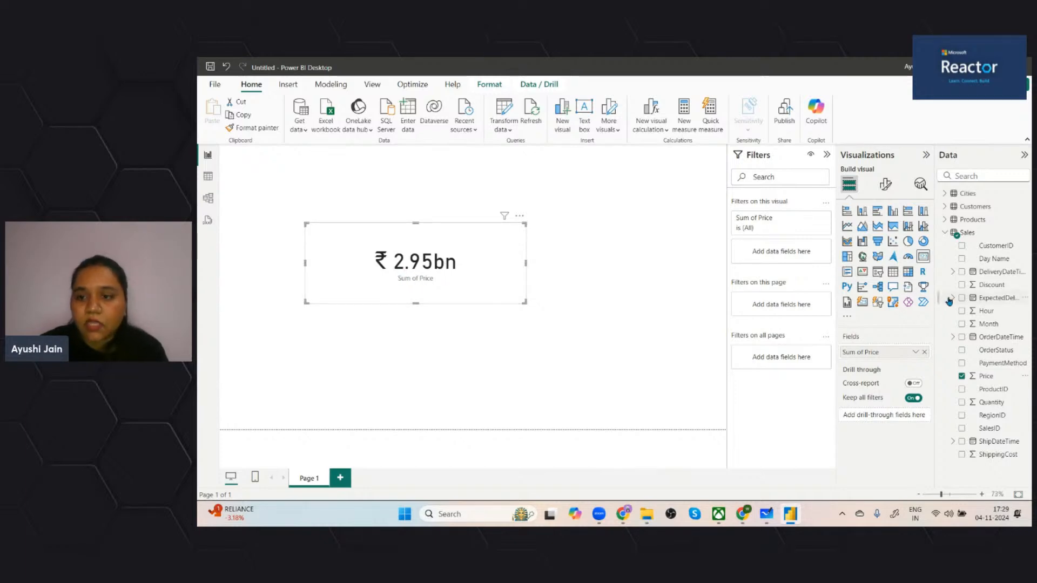
# Keep the Price card as a card and add a separate empty slicer visual to its right.
pyautogui.click(878, 274)
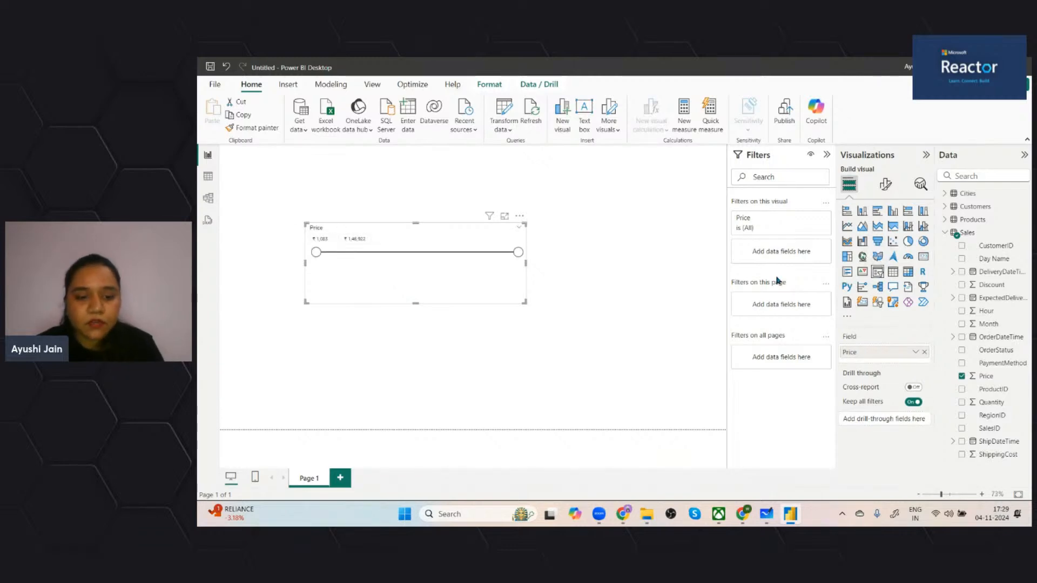
pyautogui.hotkey('ctrl', 'z')
pyautogui.click(630, 334)
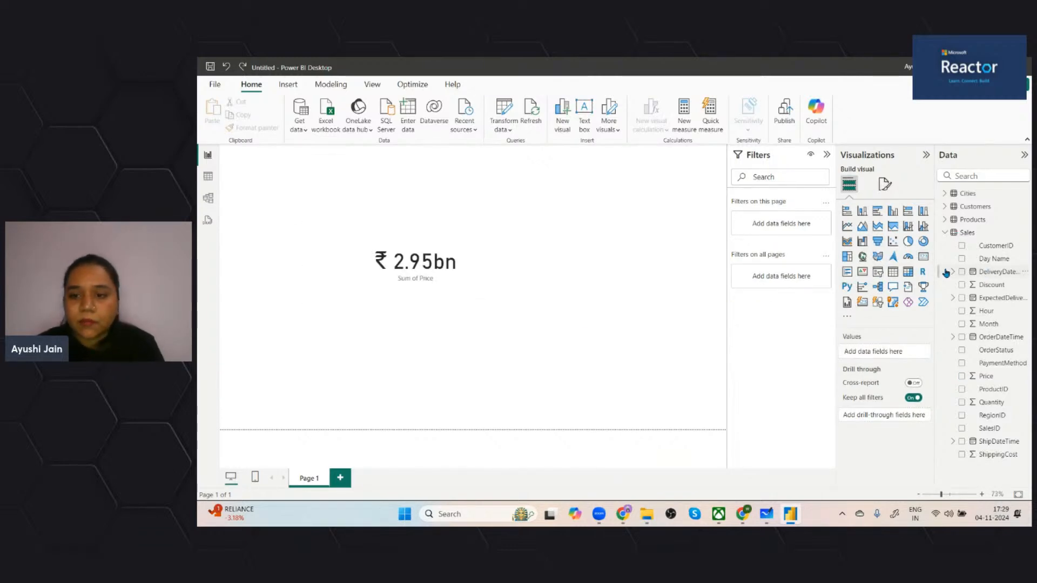
pyautogui.click(878, 272)
pyautogui.moveTo(354, 185); pyautogui.dragTo(666, 217)
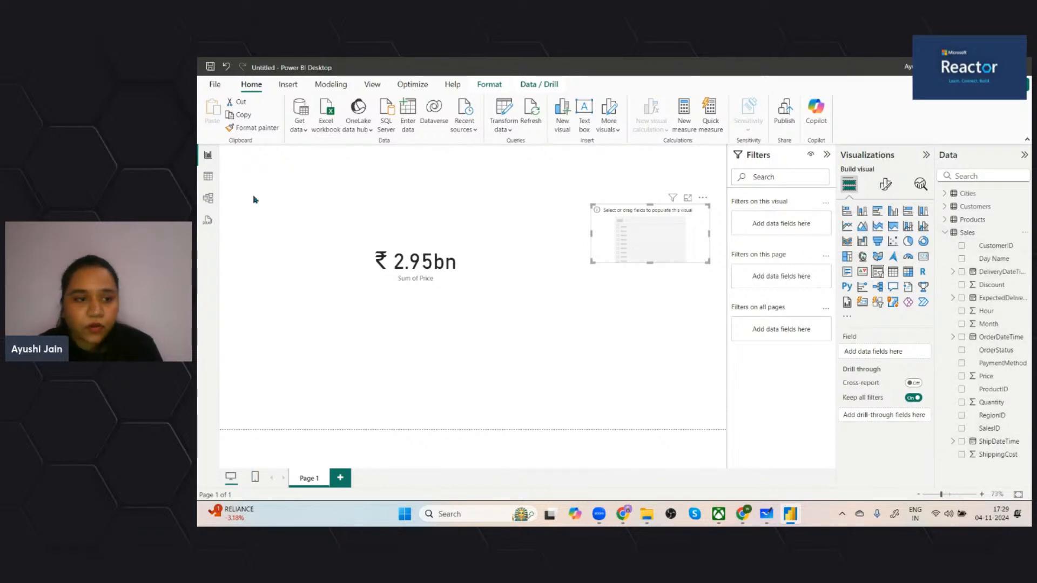
# Display the Sales table's data in Table view, through to its last columns.
pyautogui.click(208, 181)
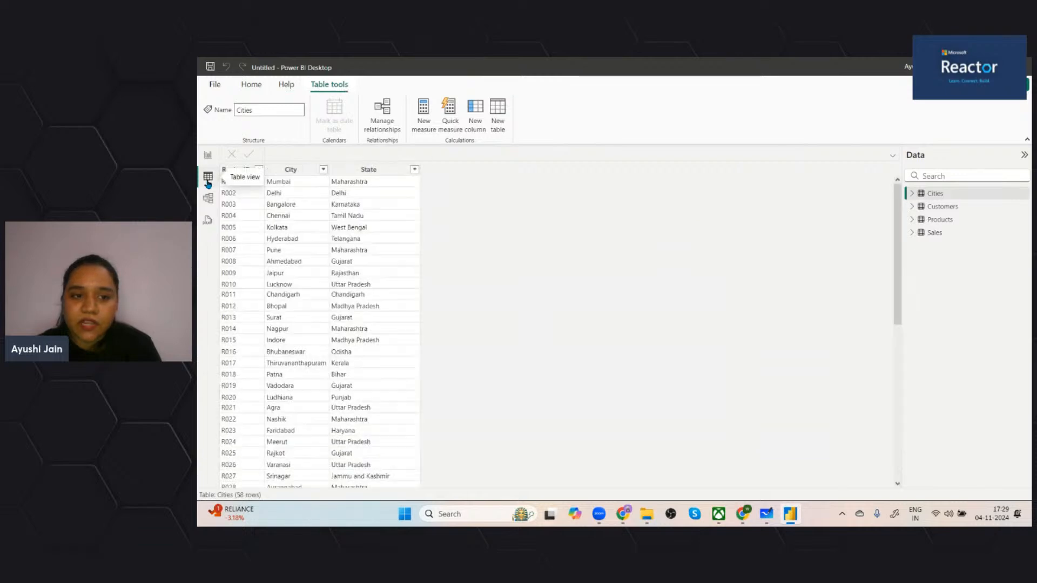
pyautogui.click(266, 89)
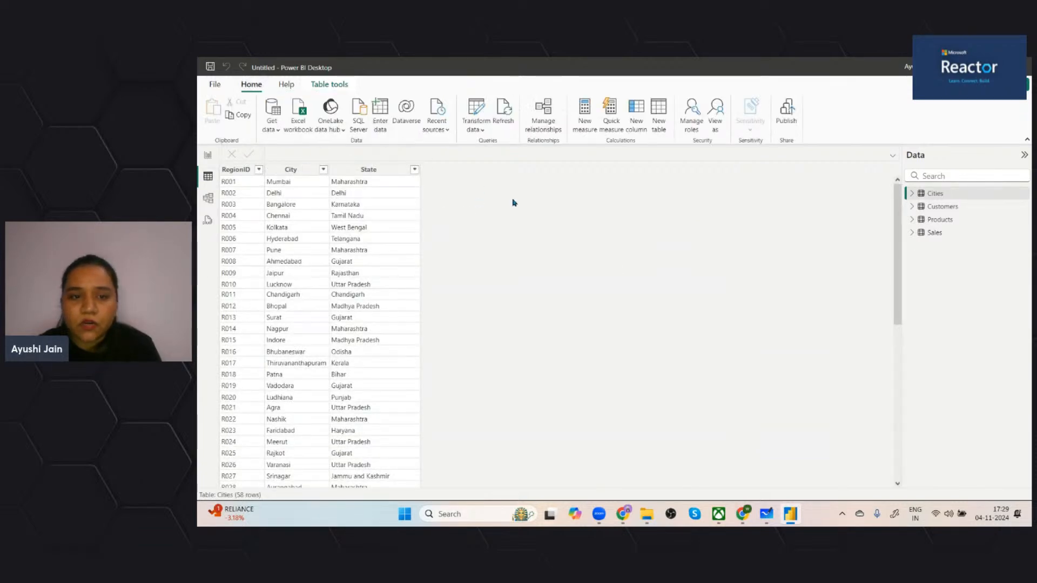
pyautogui.click(930, 233)
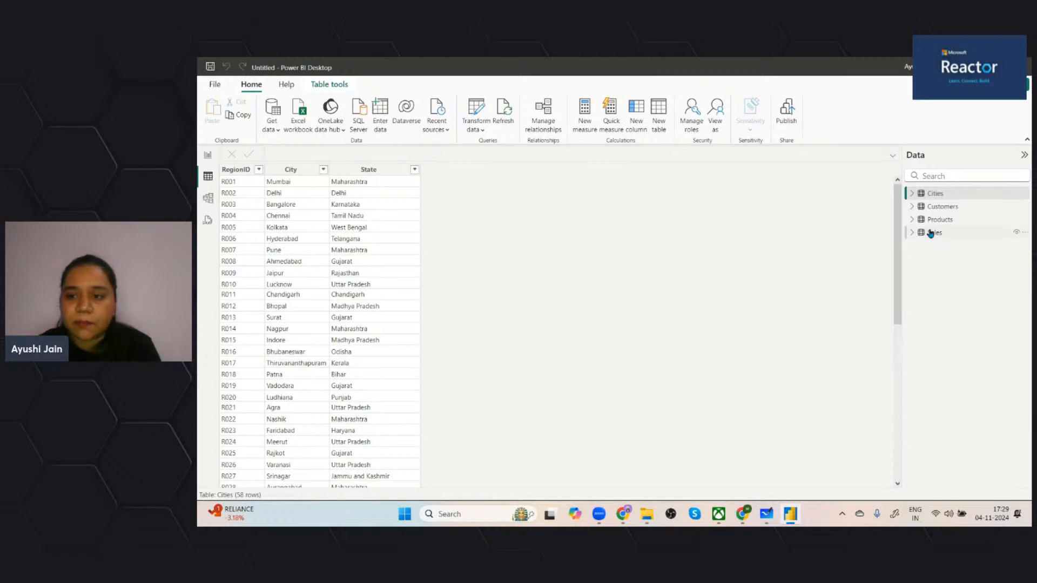
pyautogui.hscroll(5, 557, 241)
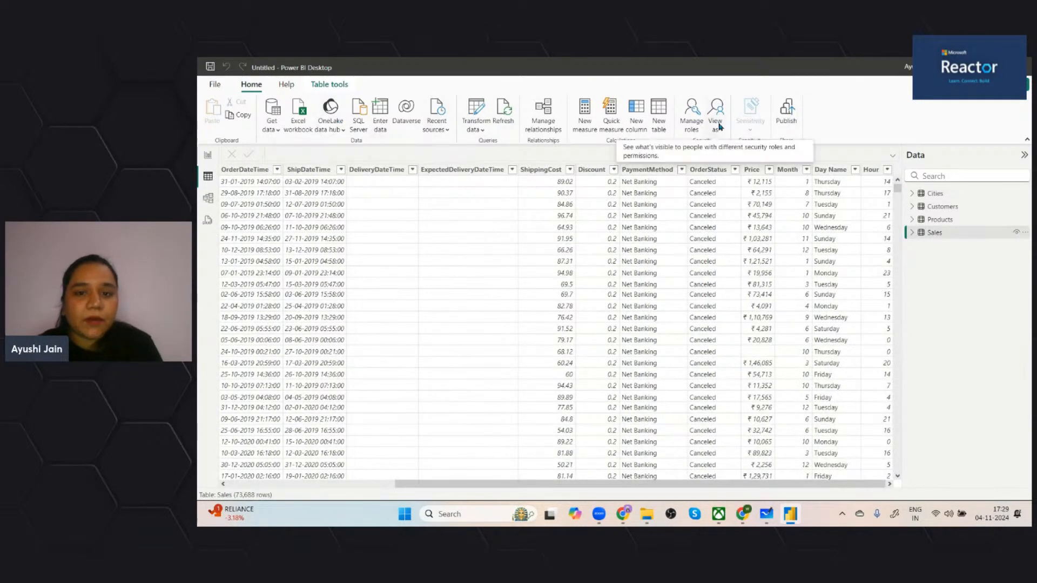
# Add a calculated column to the Sales table with the formula order_year = year(Sales[OrderDateTime]).
pyautogui.click(647, 128)
pyautogui.hotkey('ctrl', 'a')
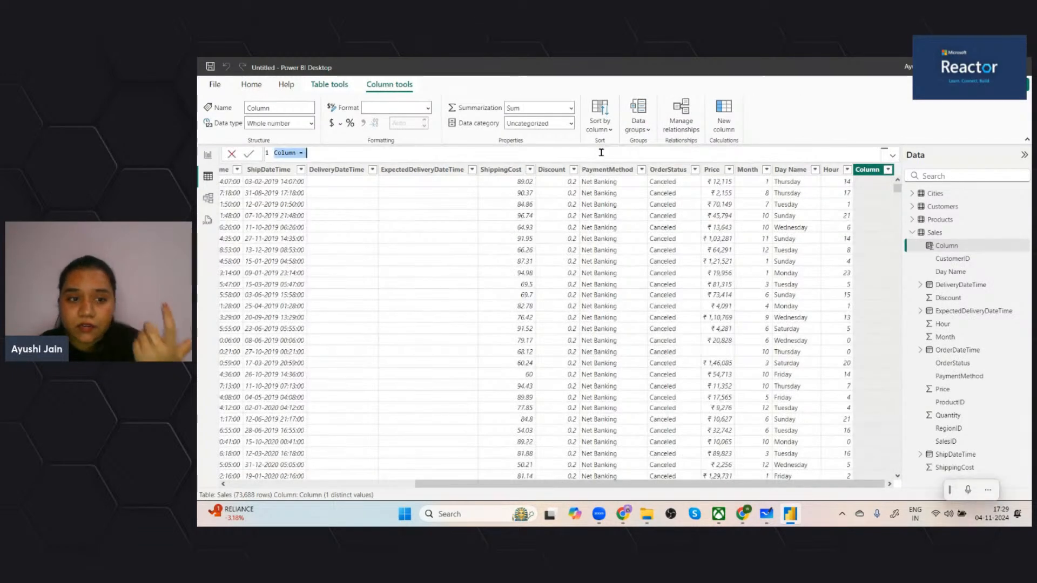
pyautogui.press('BackSpace')
pyautogui.write('order')
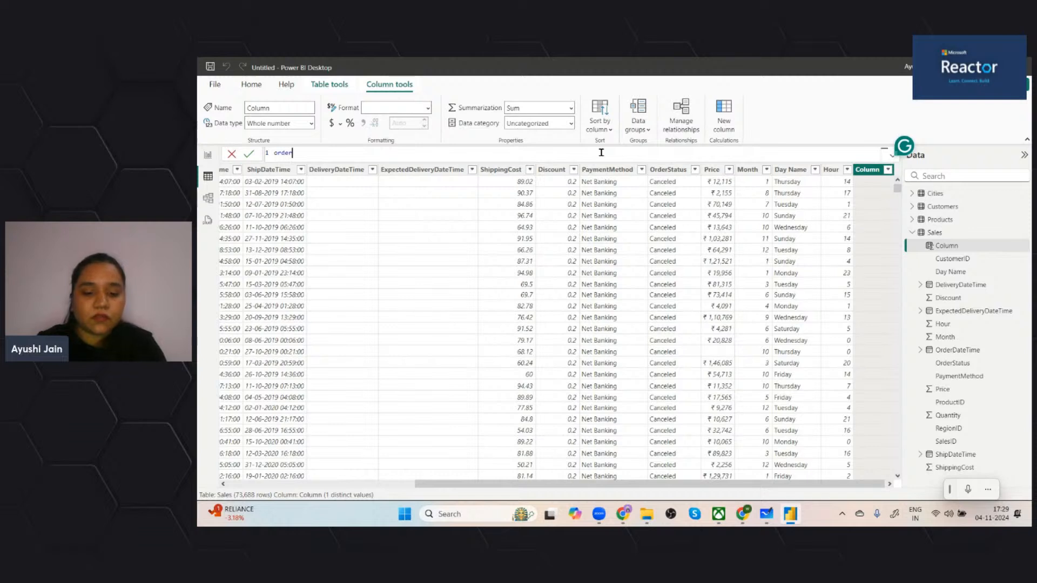
pyautogui.write('_year ')
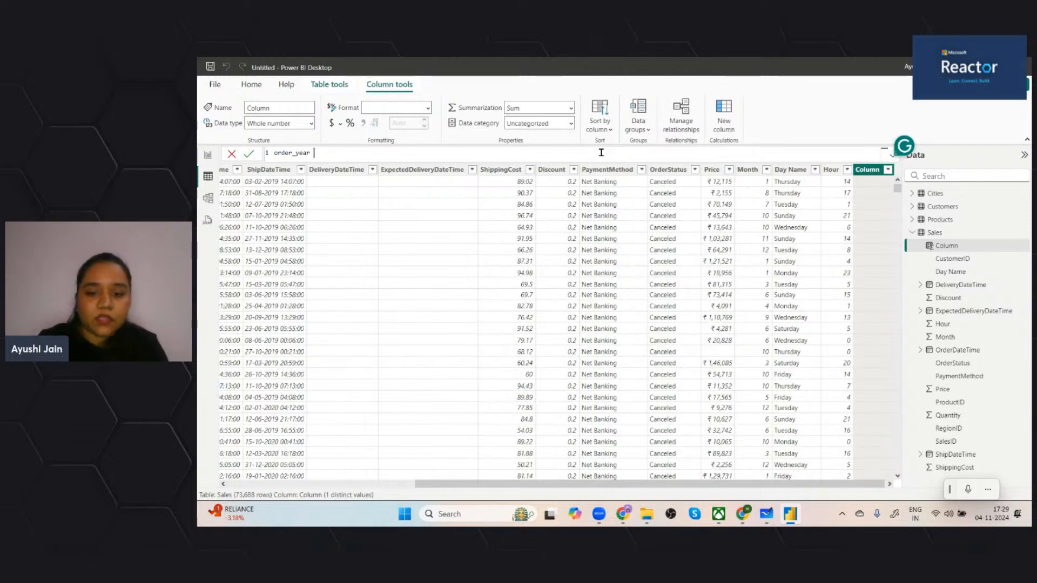
pyautogui.write('= year(e')
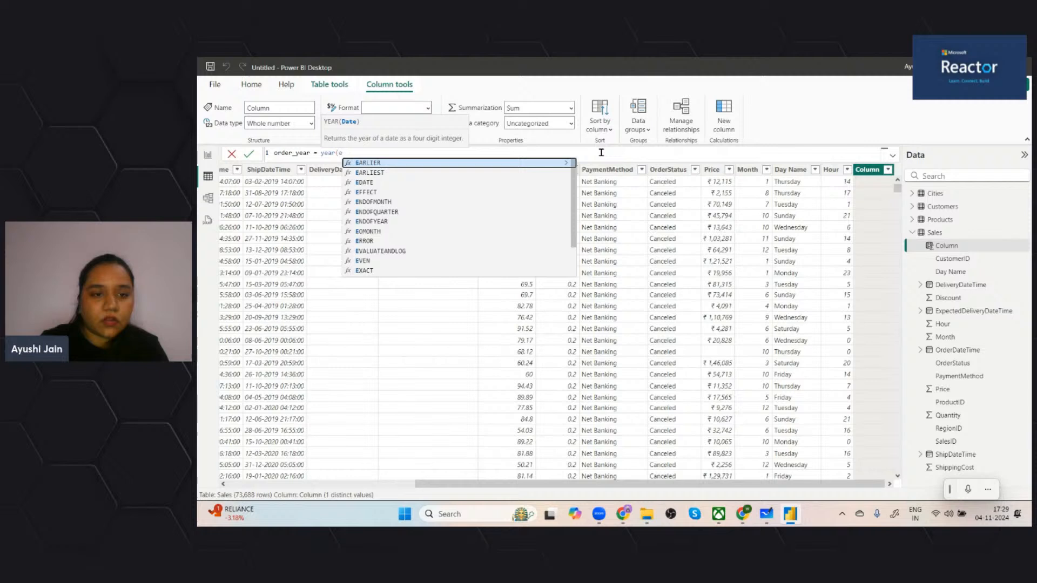
pyautogui.press('BackSpace')
pyautogui.write('ord')
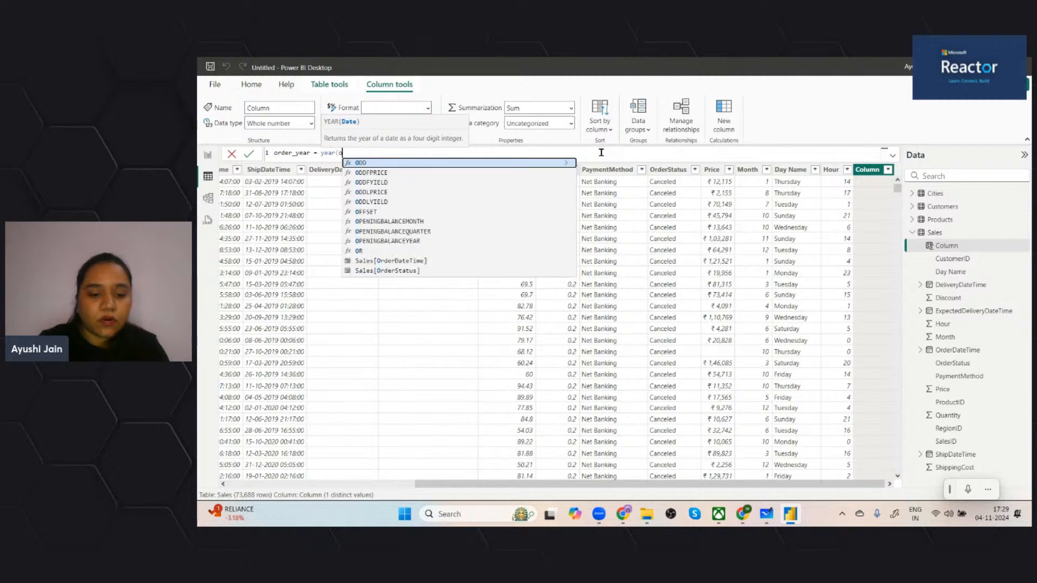
pyautogui.press('Tab')
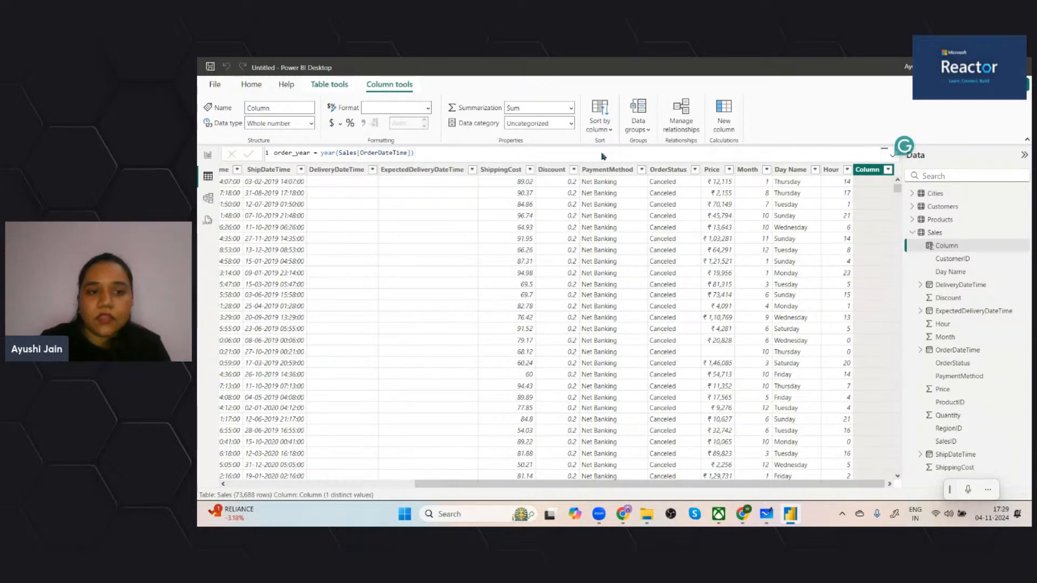
pyautogui.press('Return')
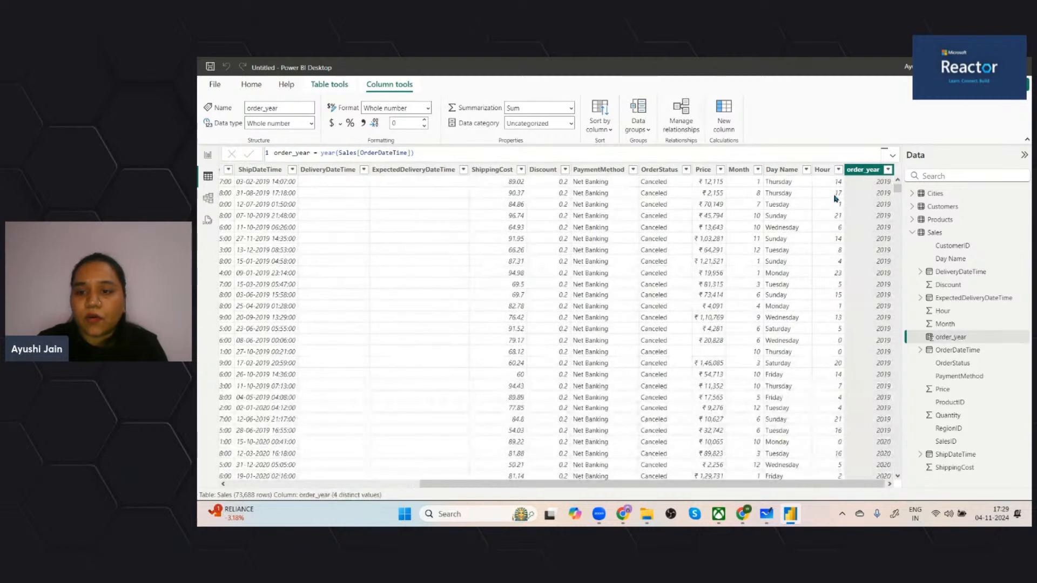
# Return to the report page and fill the empty slicer with the order_year field from Sales.
pyautogui.click(208, 155)
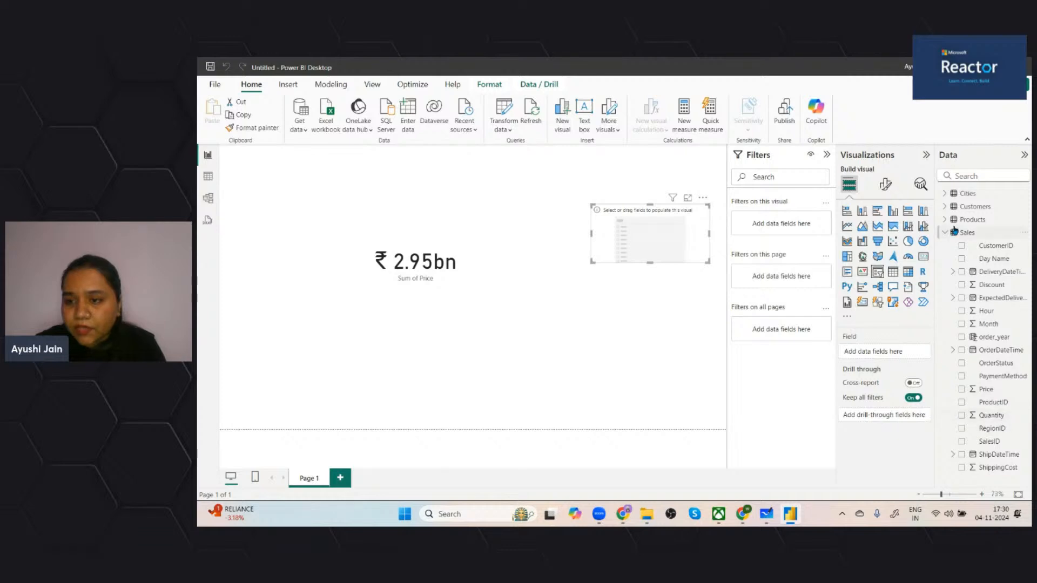
pyautogui.moveTo(999, 341); pyautogui.dragTo(672, 229)
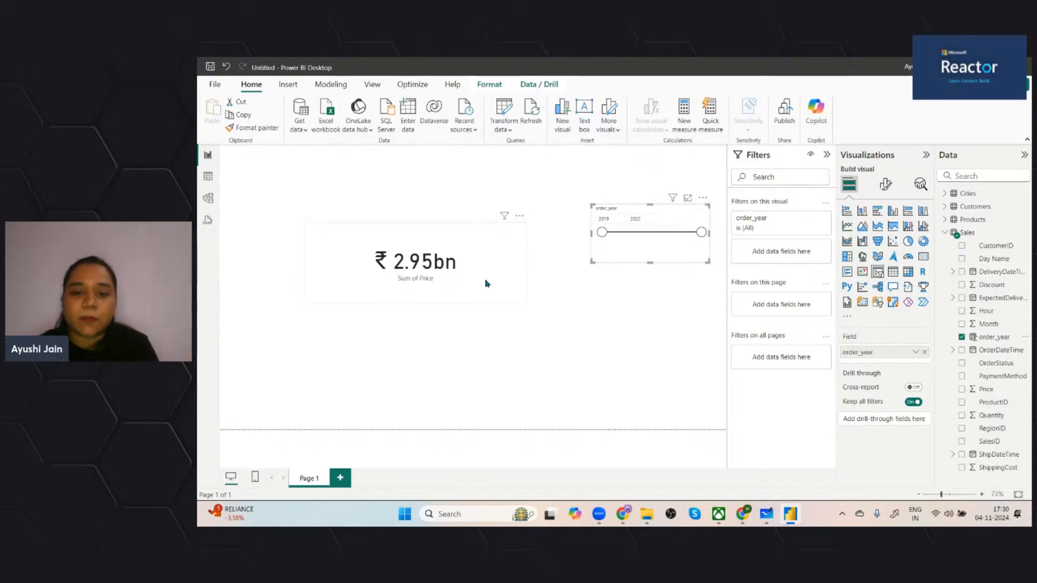
# Switch to the File Explorer window of the sales folder and look through the Desktop folder for the 2023 sales file.
pyautogui.moveTo(647, 514)
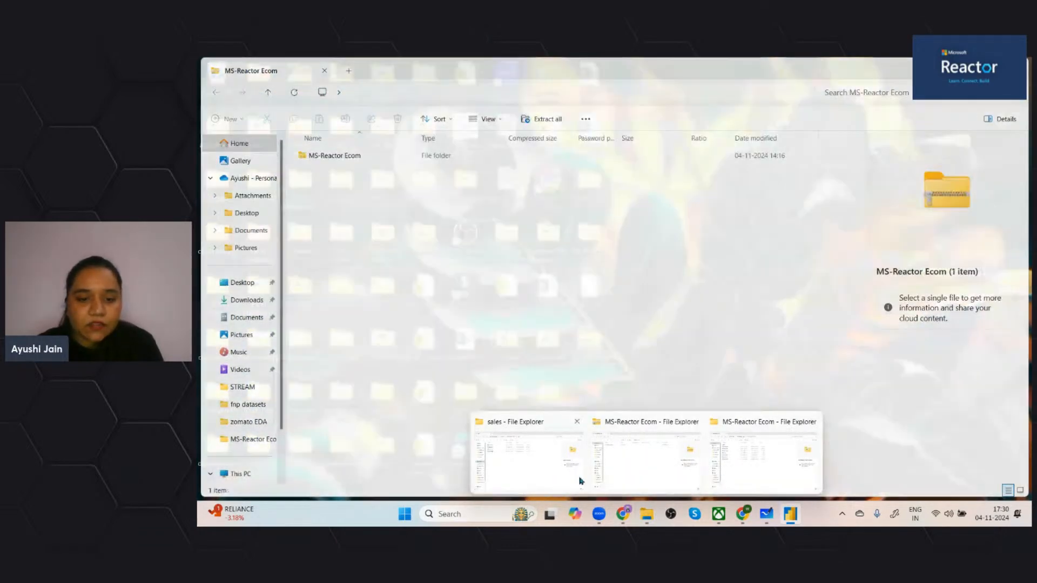
pyautogui.click(578, 476)
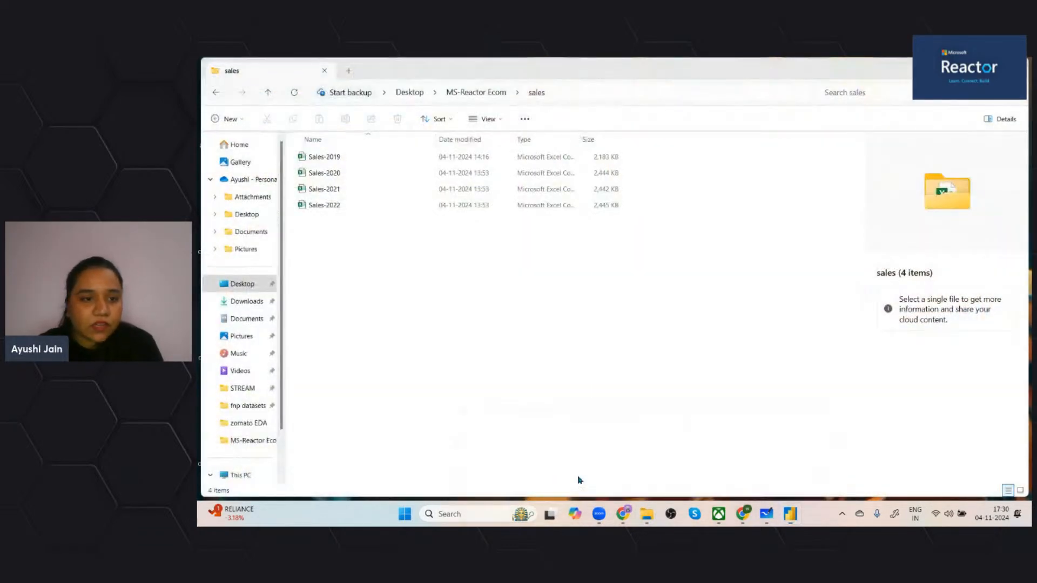
pyautogui.click(259, 293)
pyautogui.scroll(-10, 389, 422)
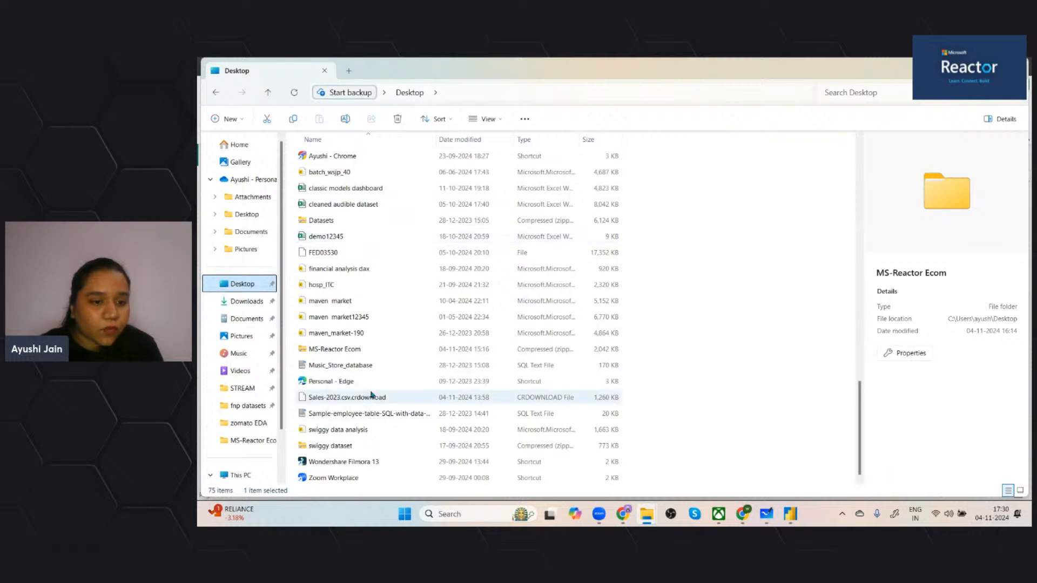
pyautogui.scroll(8, 354, 335)
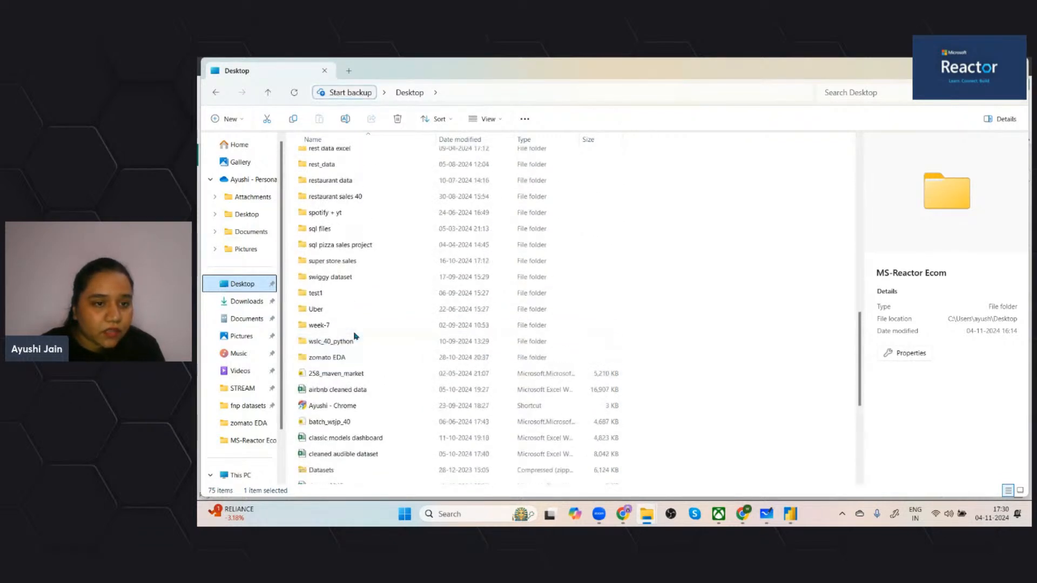
pyautogui.scroll(-7, 354, 335)
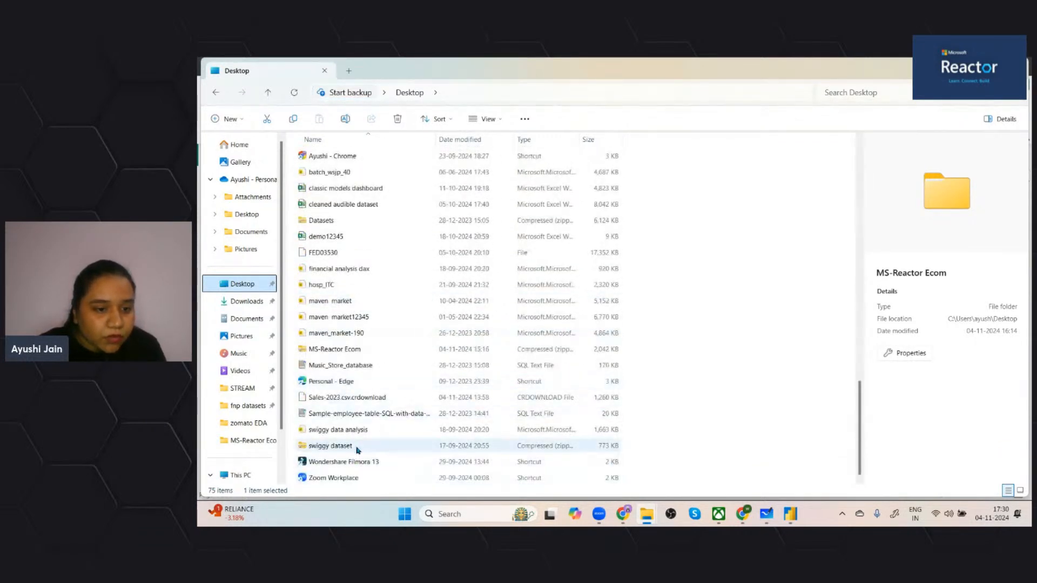
pyautogui.scroll(1, 358, 351)
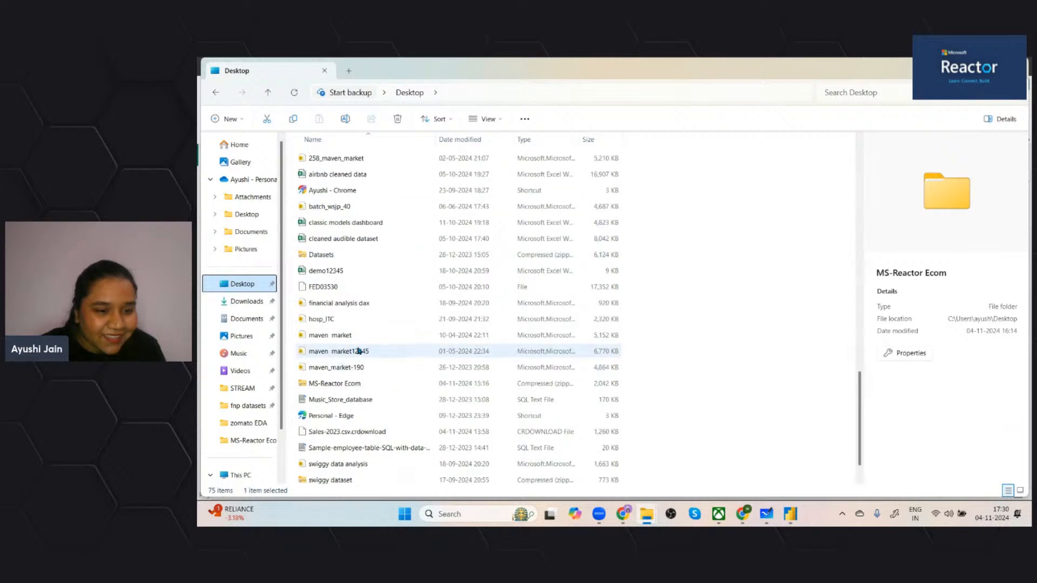
pyautogui.scroll(10, 359, 351)
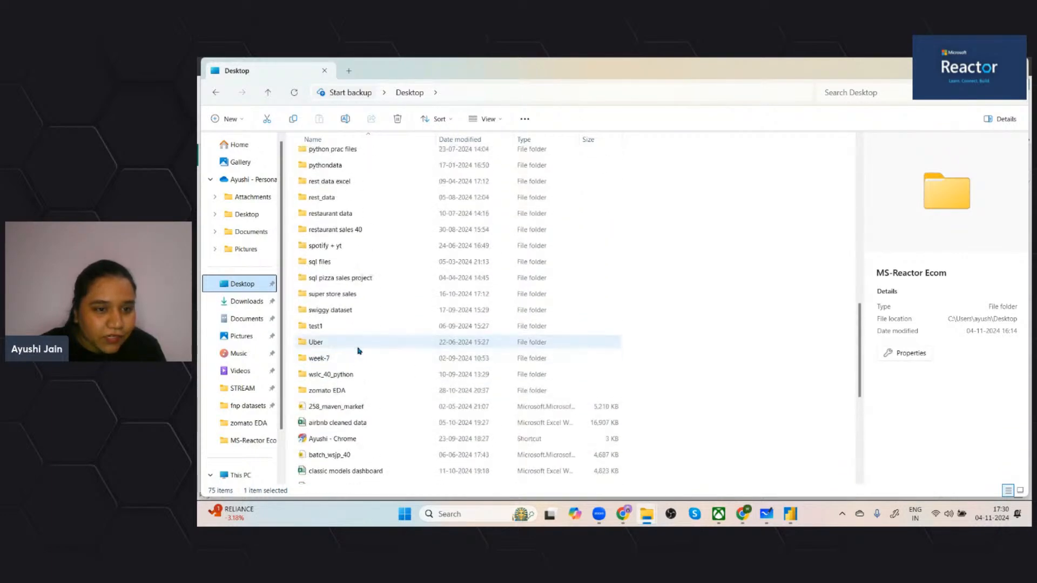
pyautogui.scroll(-12, 359, 351)
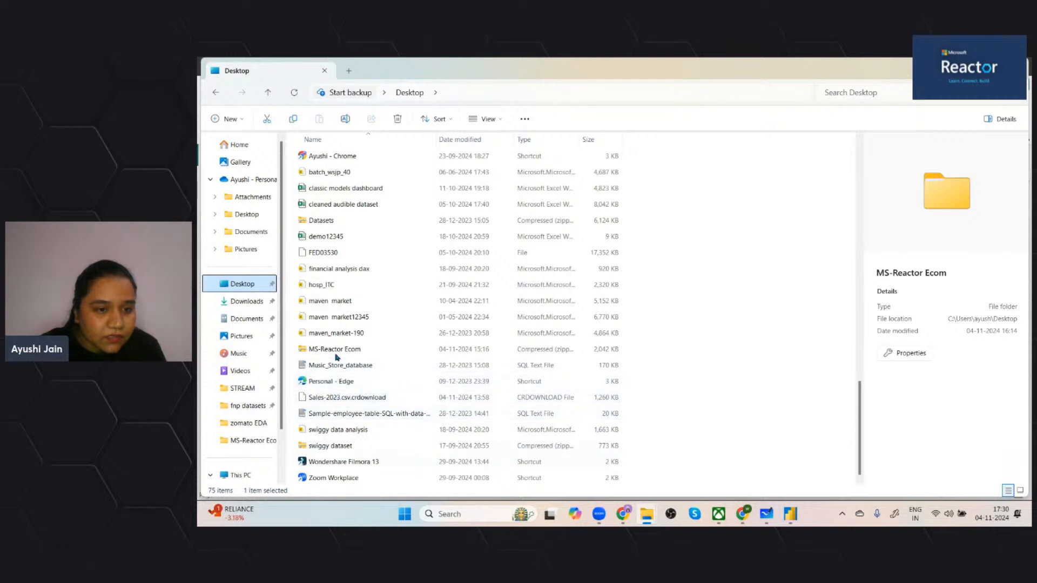
pyautogui.scroll(3, 335, 254)
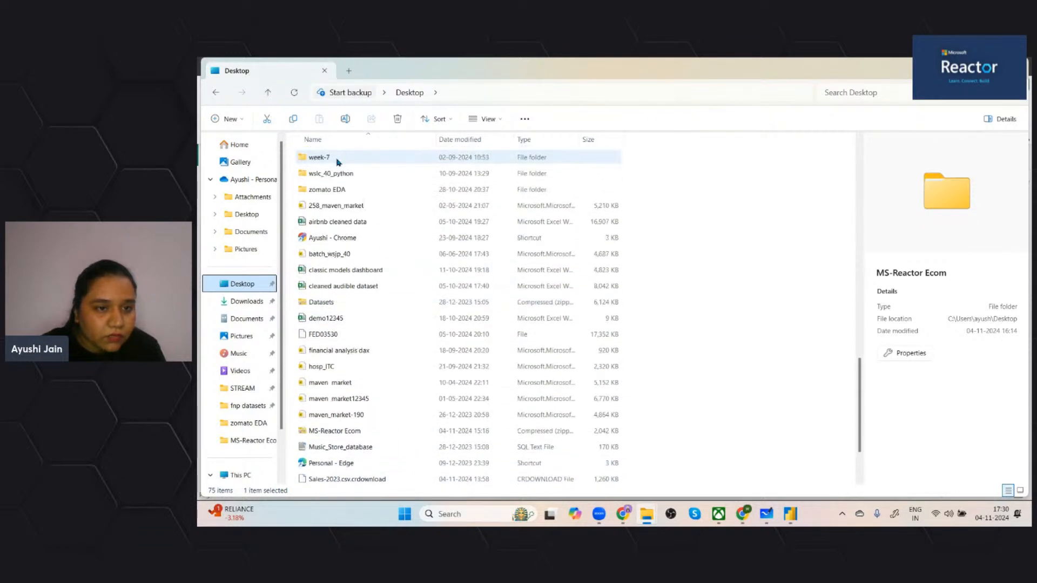
pyautogui.scroll(-3, 337, 216)
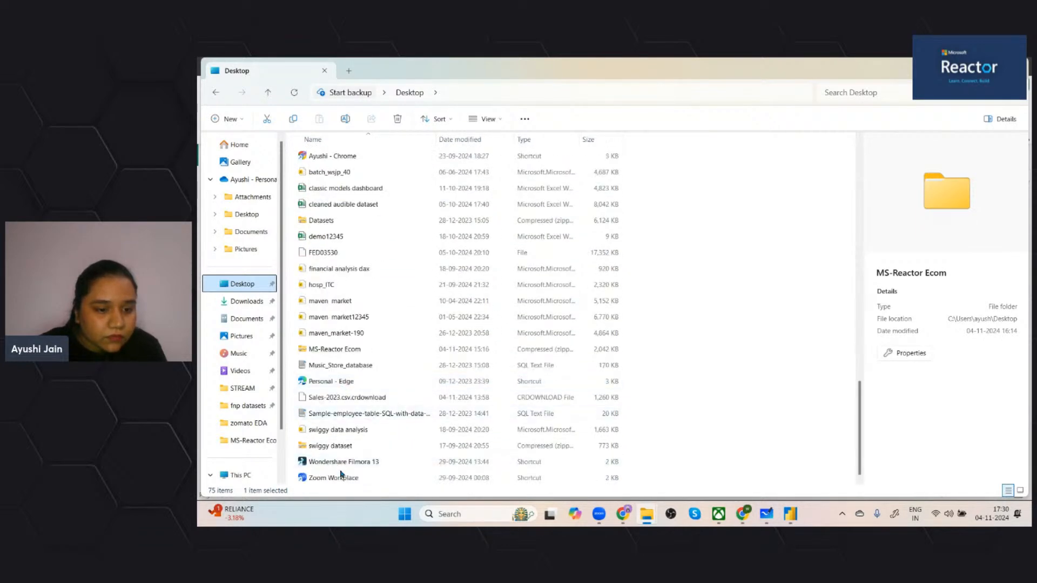
pyautogui.scroll(2, 339, 357)
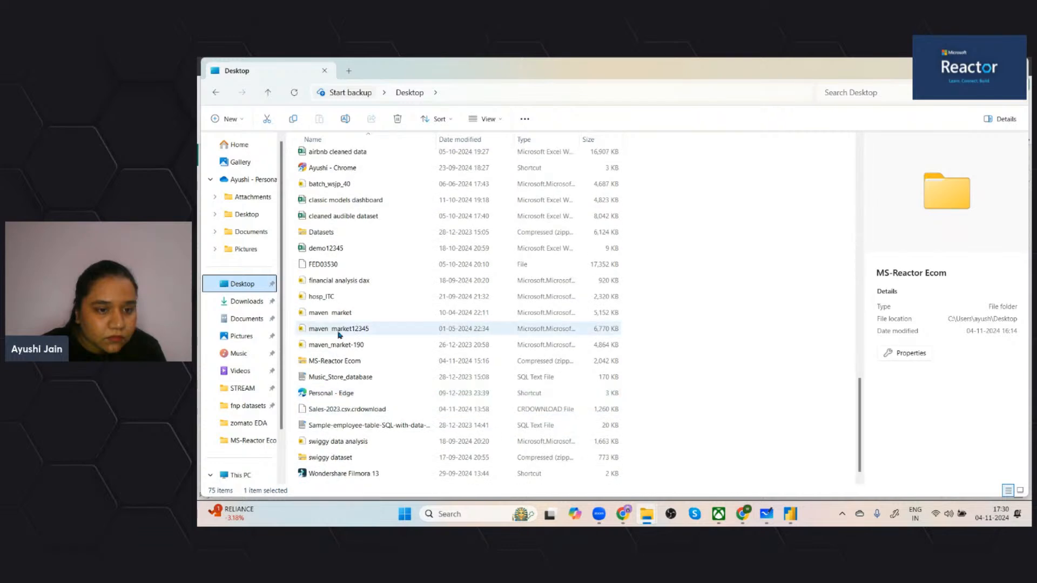
pyautogui.scroll(3, 338, 324)
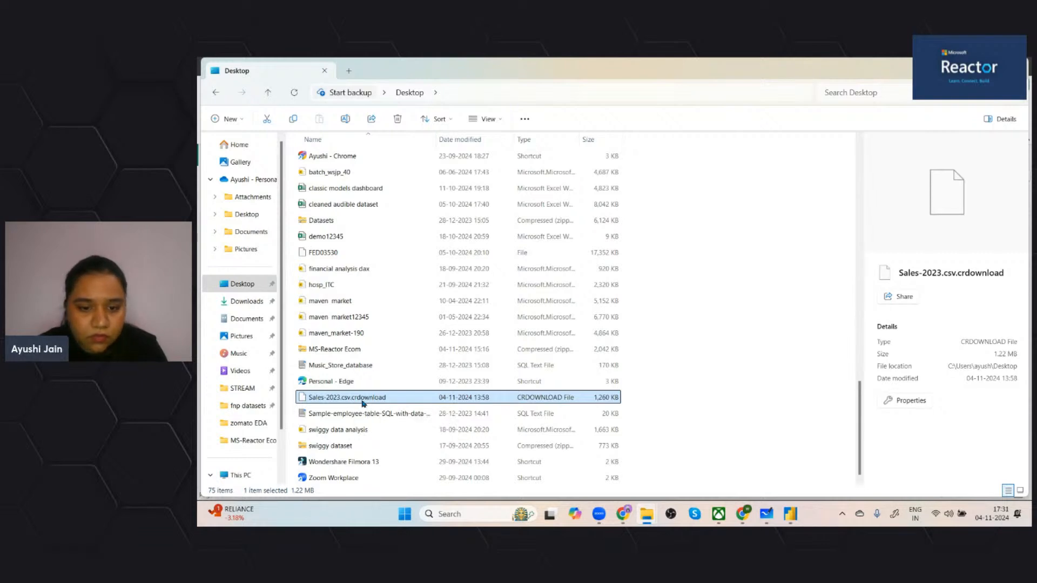
# Try to open the Sales-2023.csv.crdownload file in the Desktop folder.
pyautogui.rightClick(363, 403)
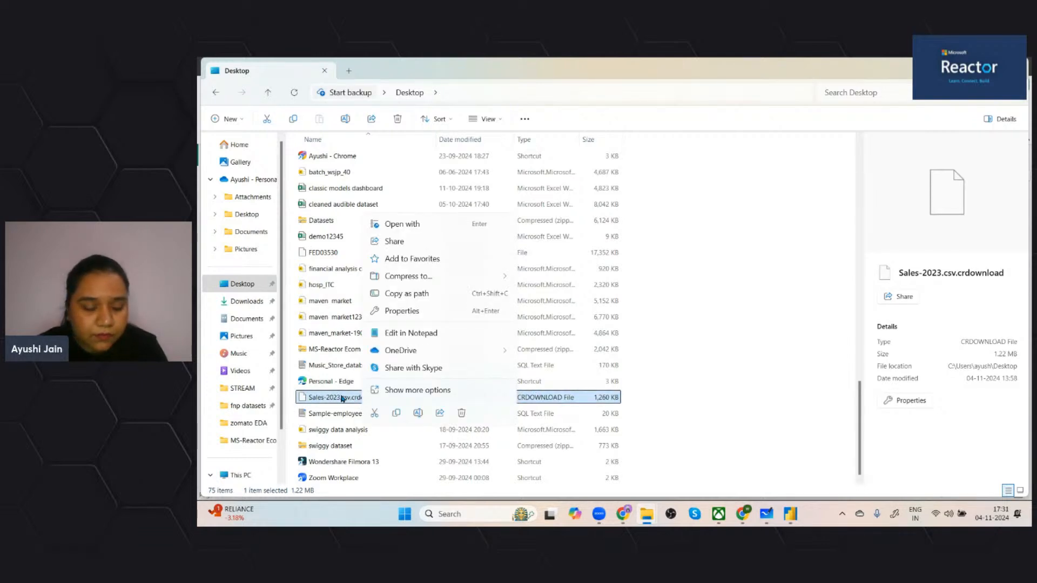
pyautogui.doubleClick(342, 399)
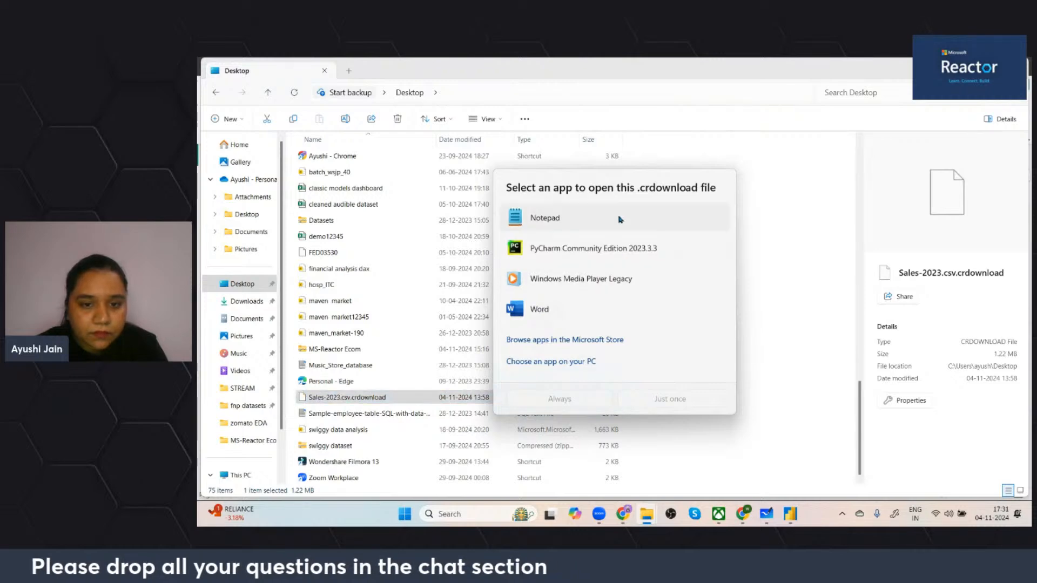
pyautogui.click(791, 216)
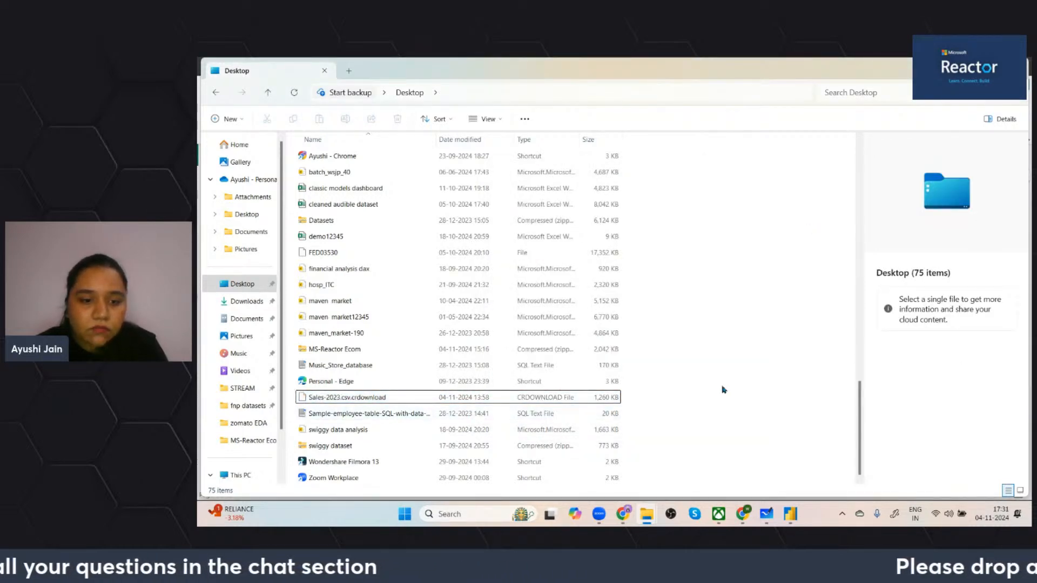
pyautogui.click(442, 399)
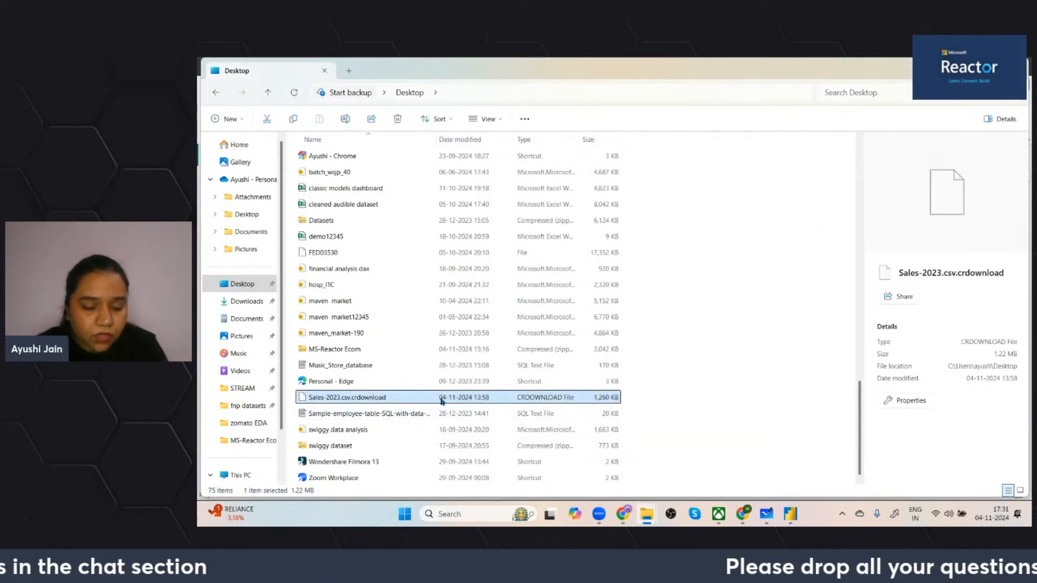
pyautogui.scroll(3, 493, 366)
pyautogui.scroll(-3, 492, 365)
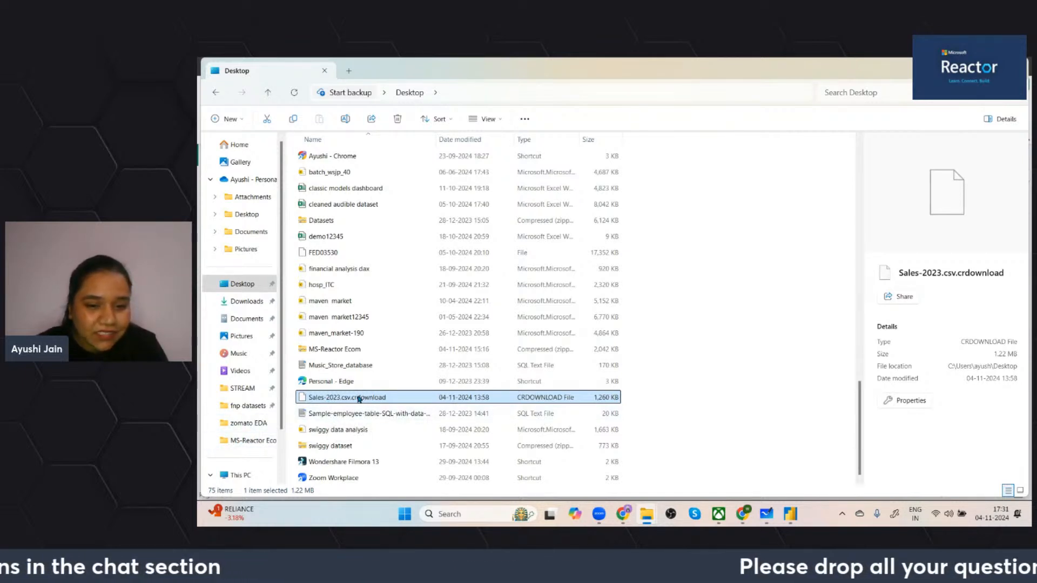
# Copy the Sales-2022 file from the MS-Reactor Ecom sales folder to the Desktop, and switch back to Power BI Desktop.
pyautogui.click(247, 441)
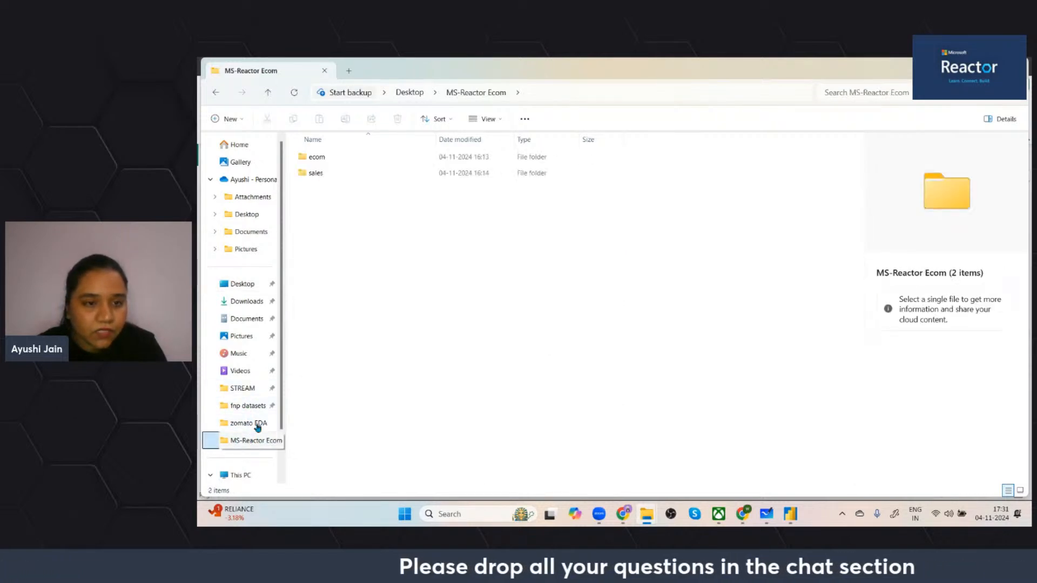
pyautogui.doubleClick(338, 173)
pyautogui.click(357, 204)
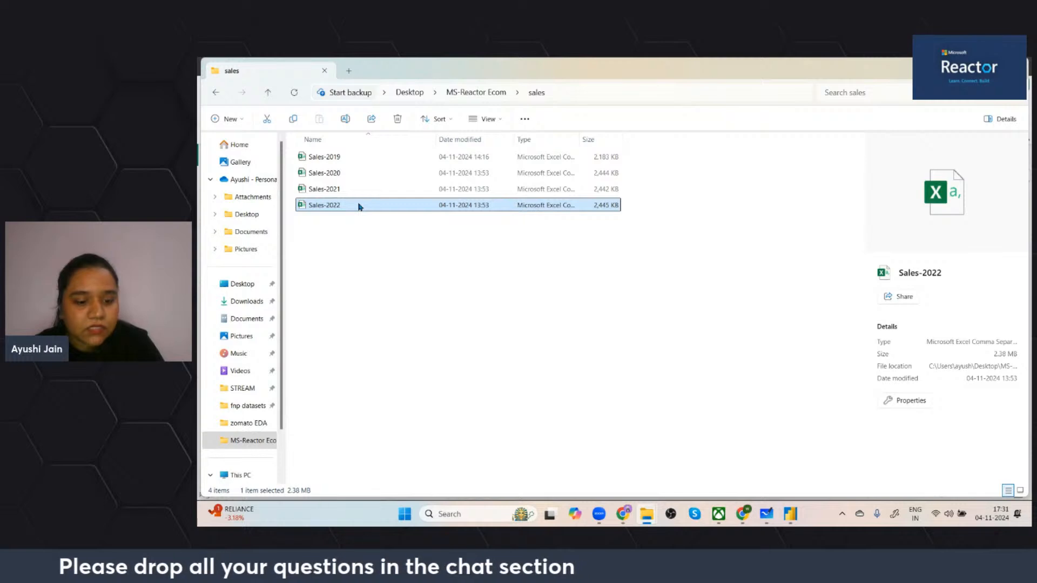
pyautogui.click(243, 284)
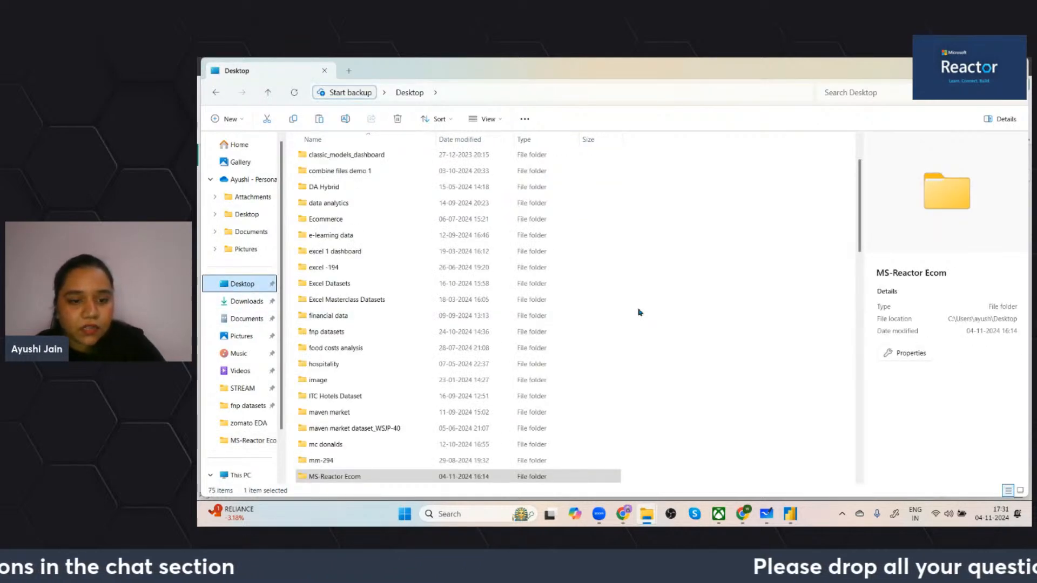
pyautogui.hotkey('ctrl', 'v')
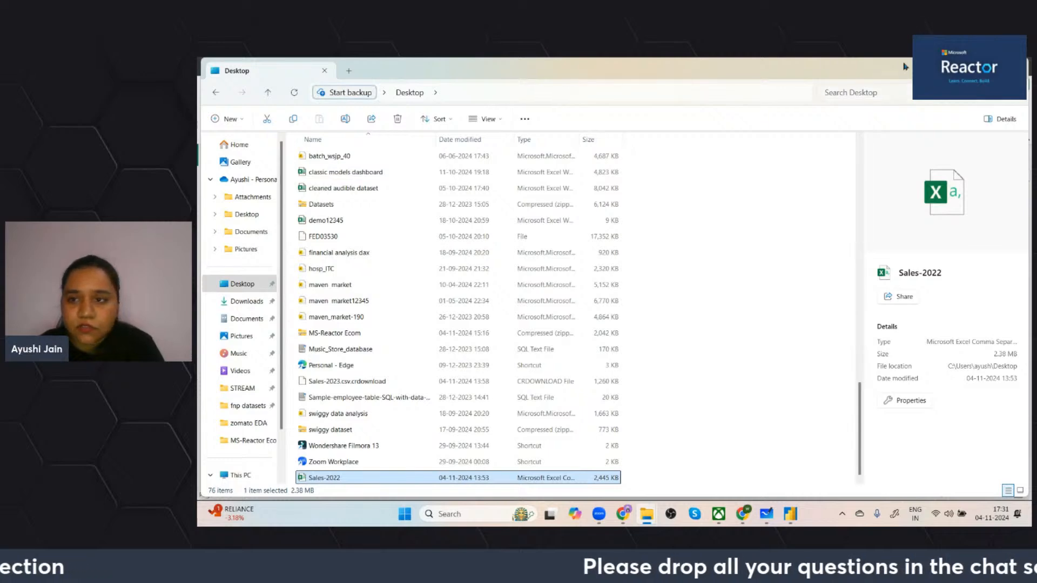
pyautogui.hotkey('alt', 'Tab')
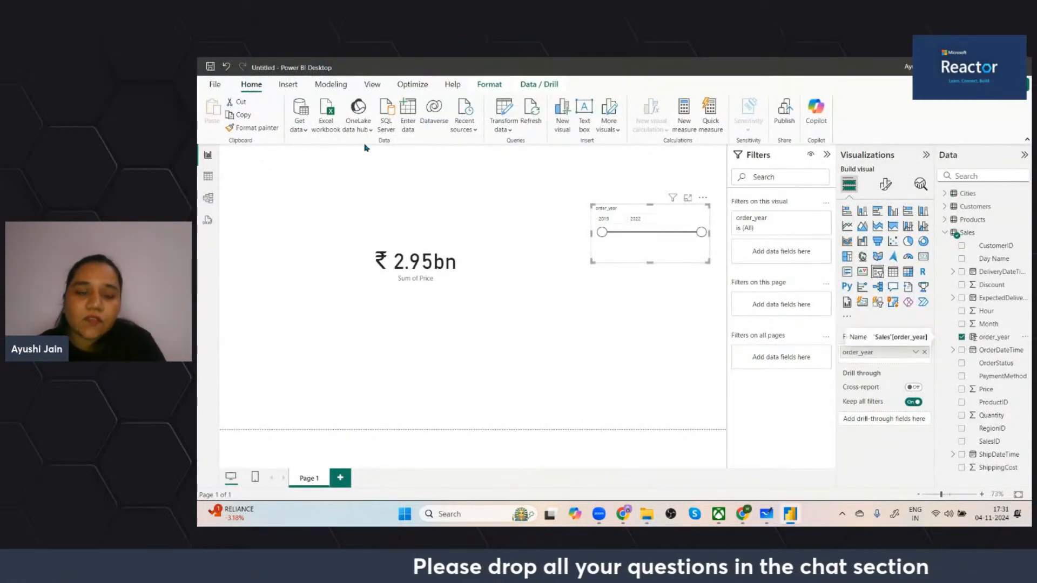
# Refresh the report's data while viewing the Sales table, and return to the report page.
pyautogui.click(207, 176)
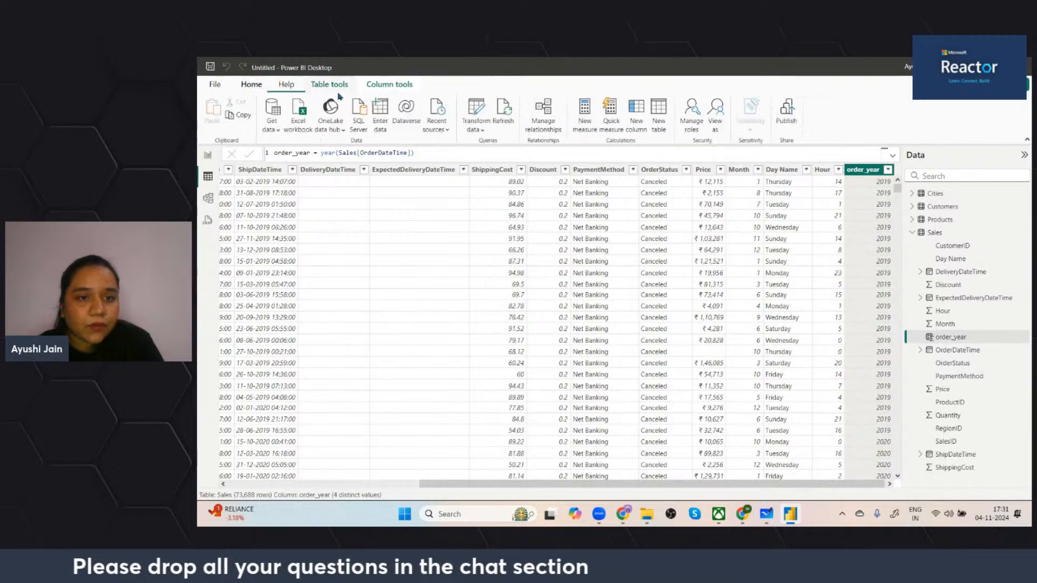
pyautogui.click(504, 114)
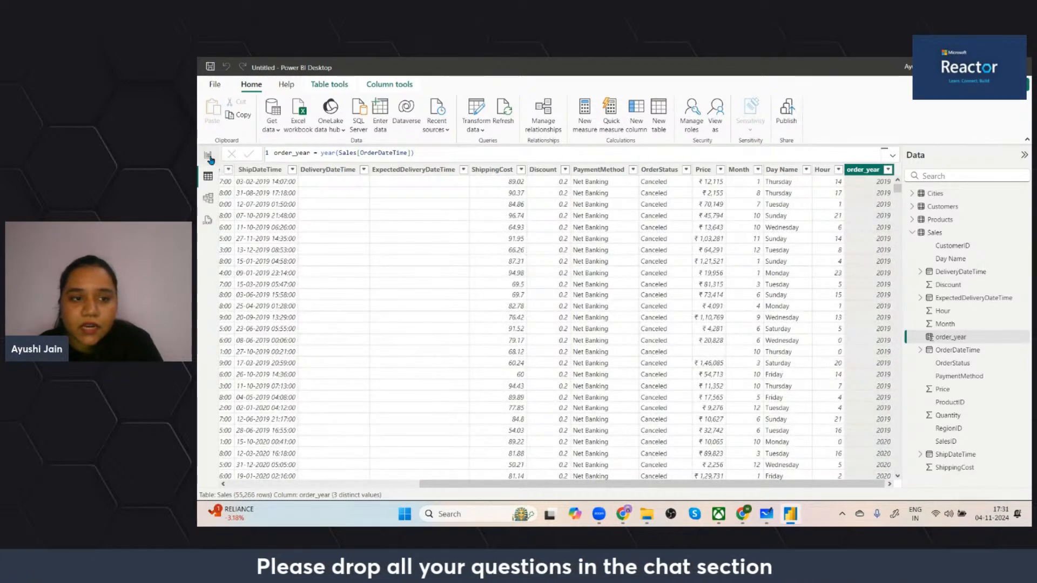
pyautogui.click(207, 155)
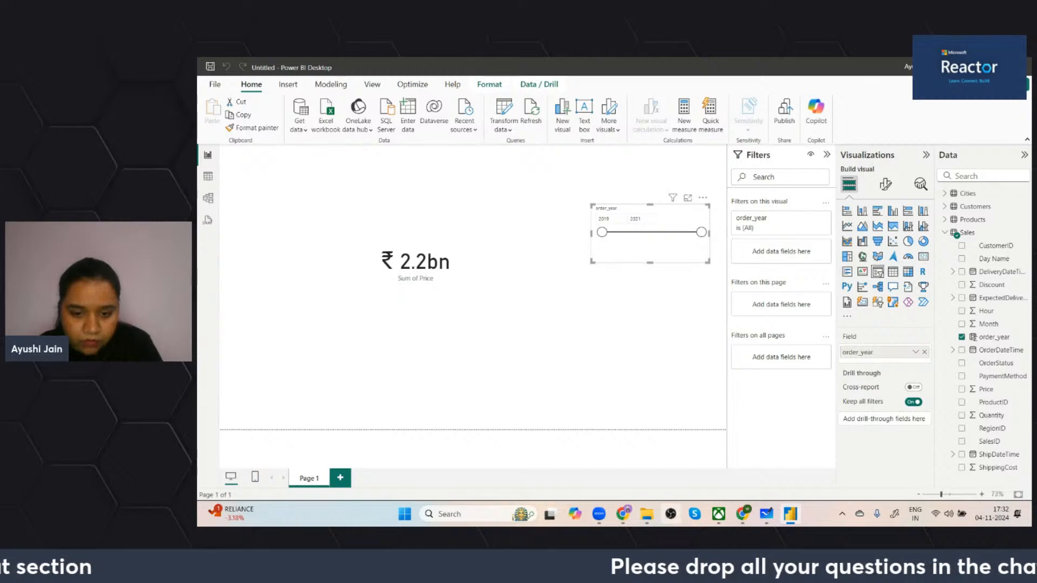
# Switch to the File Explorer window of the Desktop and paste its Sales-2022 file into the sales folder inside MS-Reactor Ecom.
pyautogui.moveTo(647, 514)
pyautogui.click(562, 462)
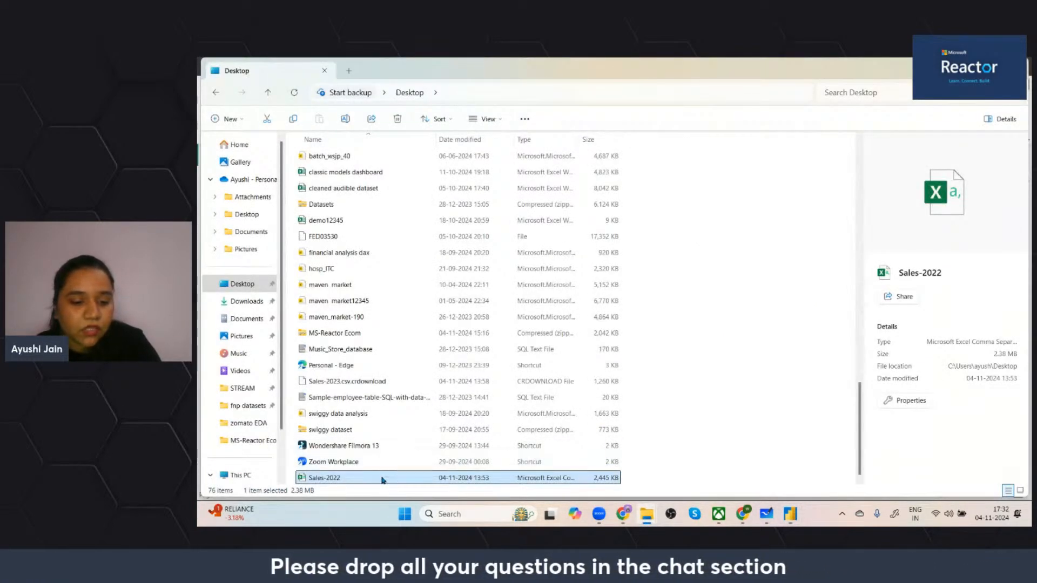
pyautogui.scroll(11, 352, 453)
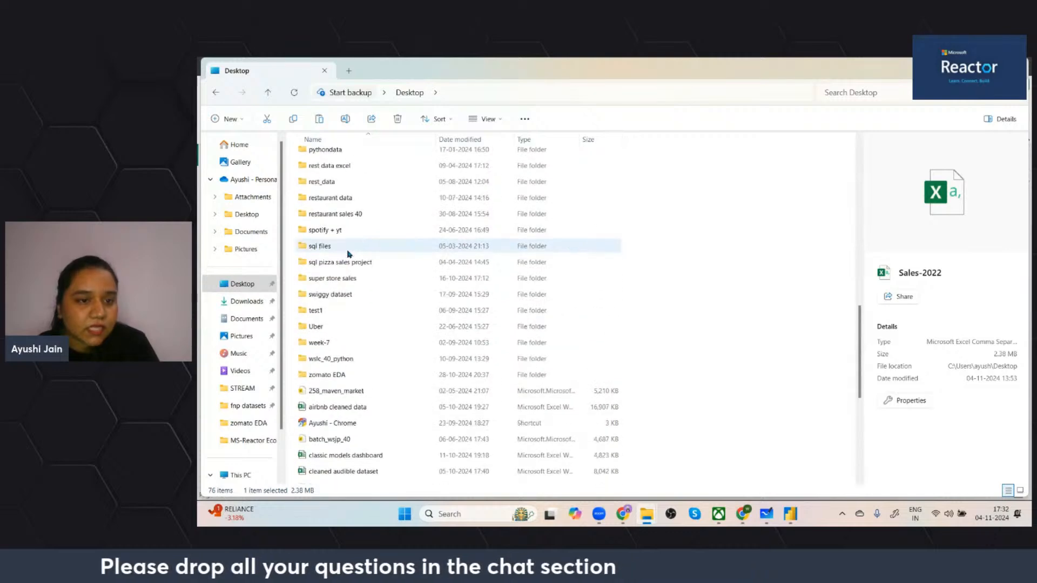
pyautogui.scroll(1, 348, 254)
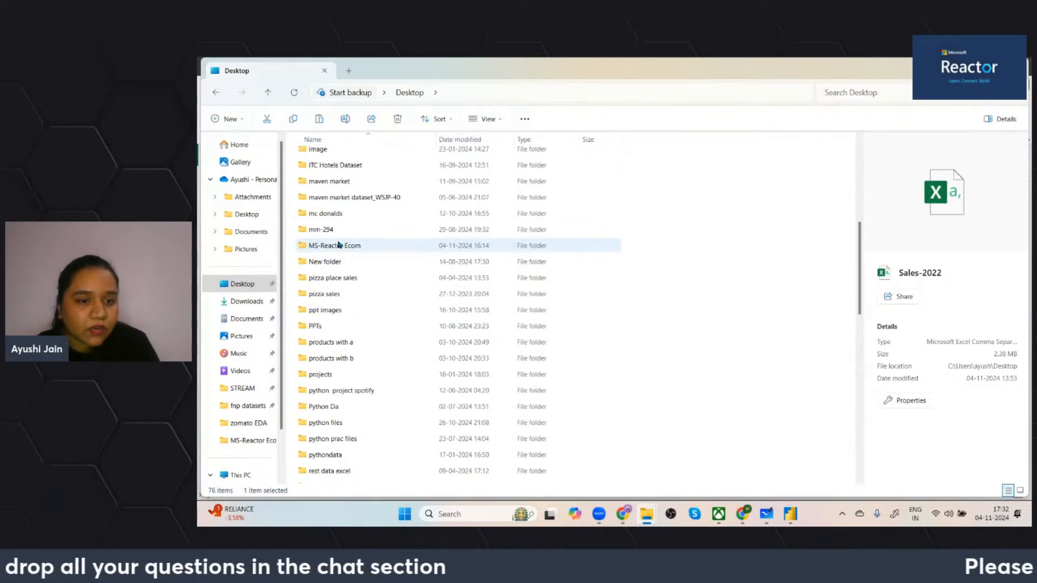
pyautogui.doubleClick(340, 244)
pyautogui.doubleClick(334, 174)
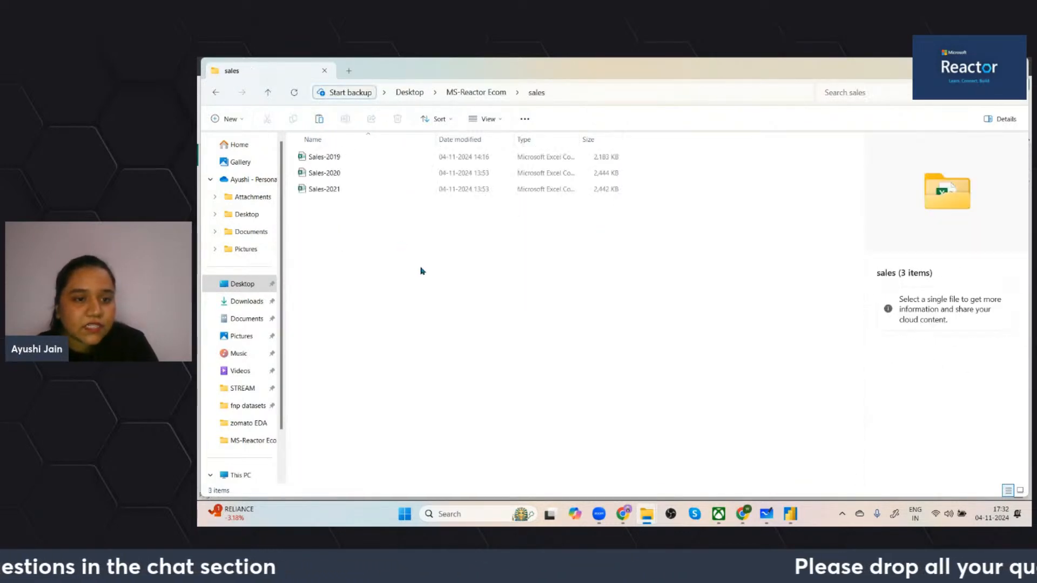
pyautogui.hotkey('ctrl', 'v')
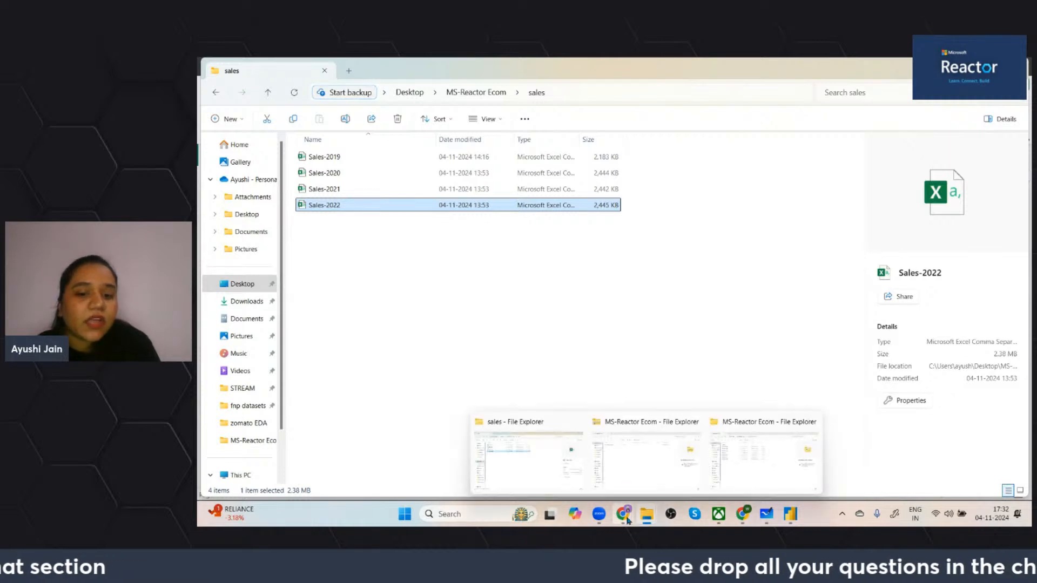
# Switch back to Power BI Desktop and refresh the report's data to load the restored Sales-2022 file.
pyautogui.moveTo(623, 514)
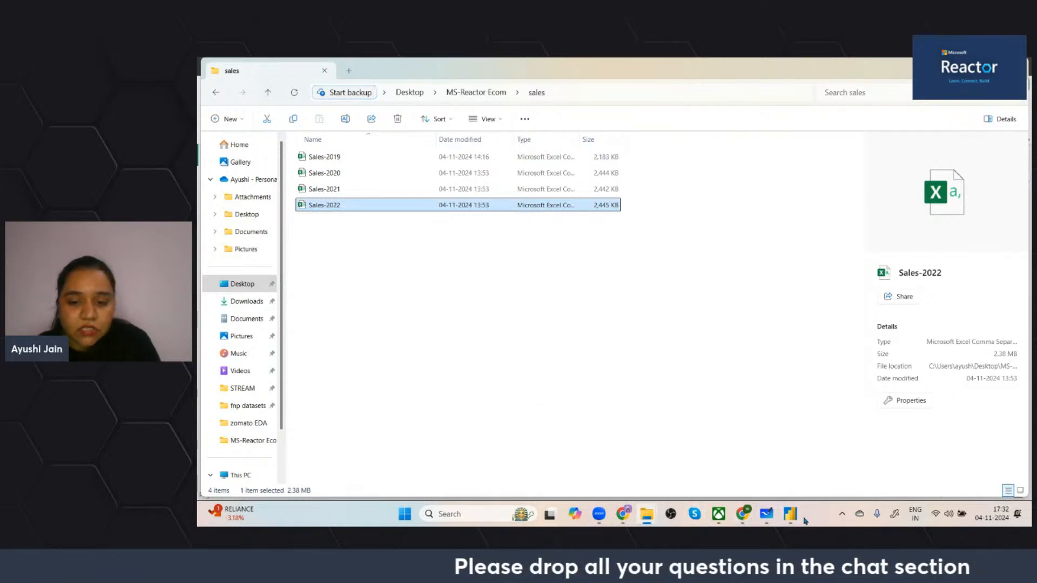
pyautogui.moveTo(795, 519)
pyautogui.click(765, 465)
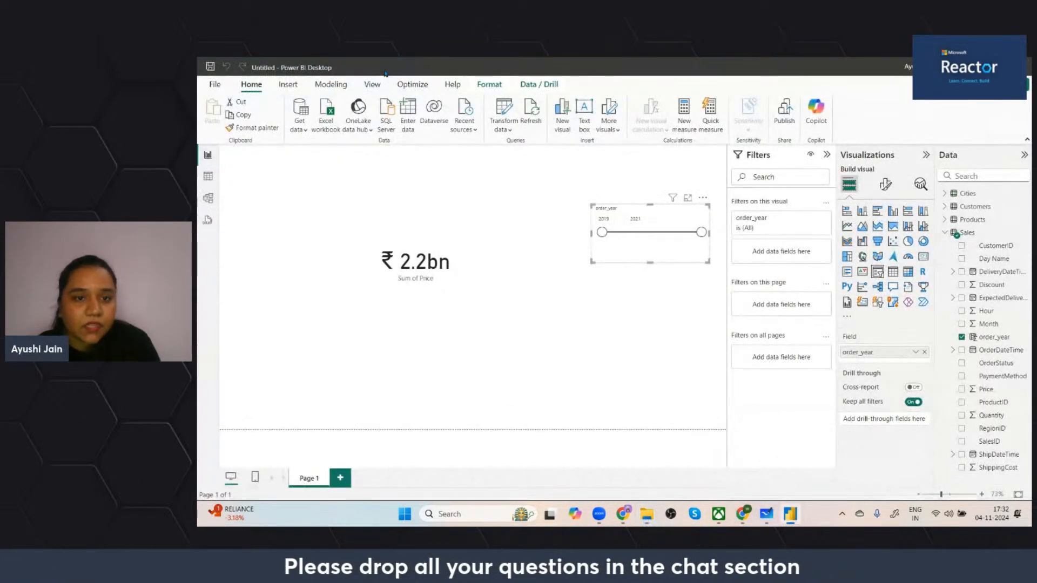
pyautogui.click(463, 124)
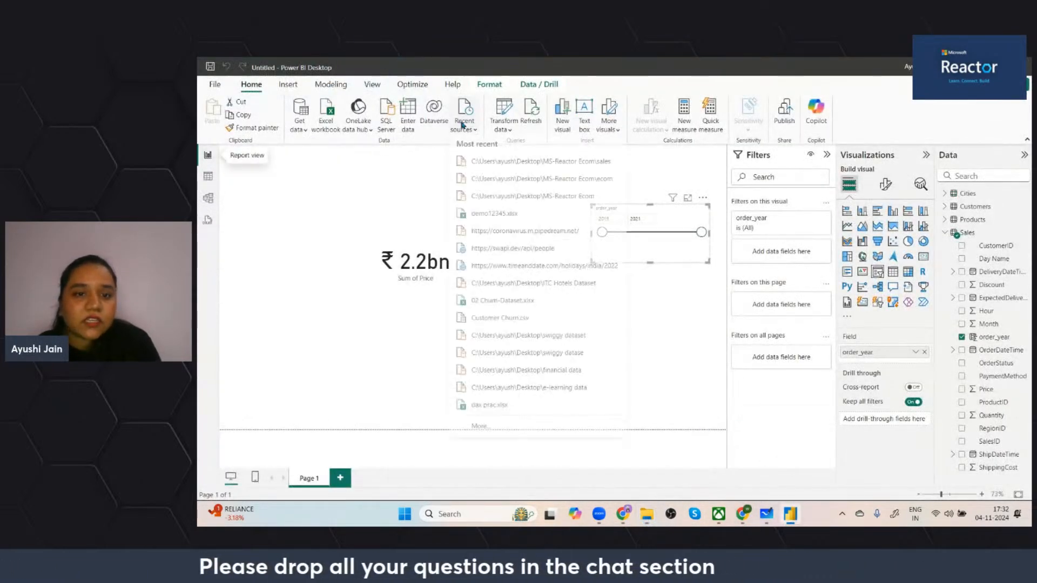
pyautogui.click(532, 123)
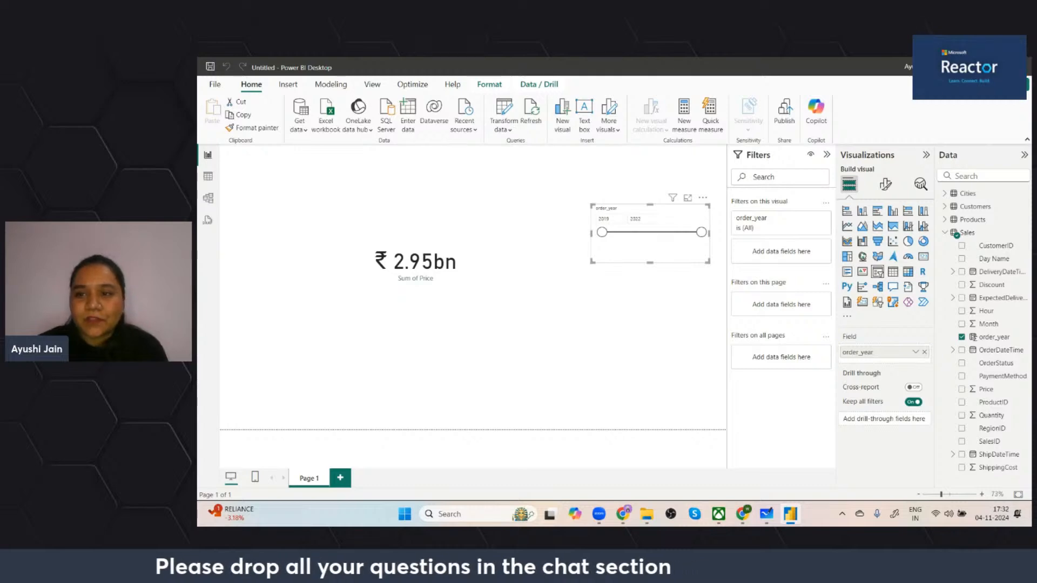
# Leave Power BI Desktop and switch to the StreamYard studio in Chrome to read the audience comments.
pyautogui.click(970, 67)
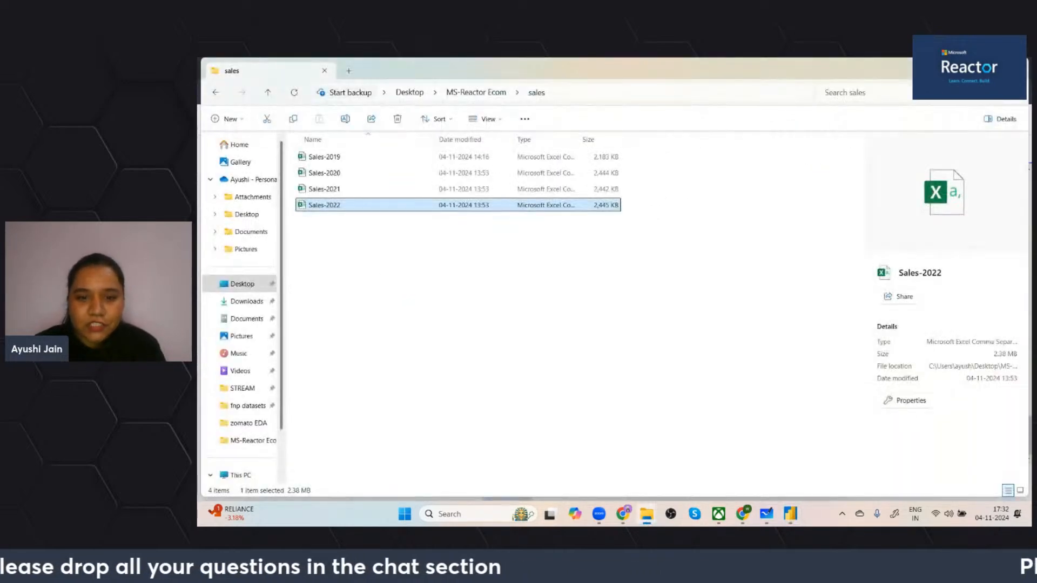
pyautogui.moveTo(624, 514)
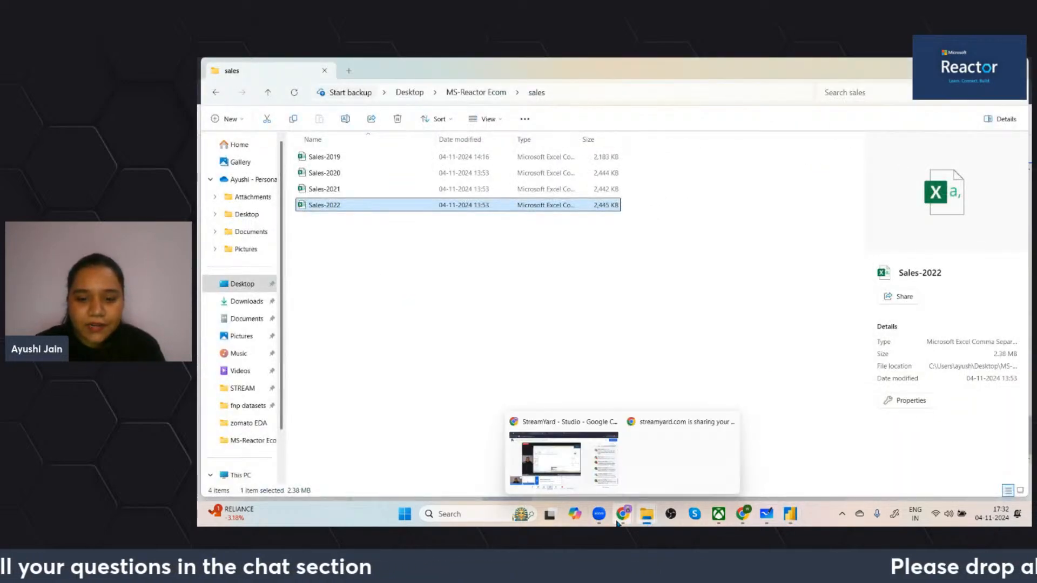
pyautogui.click(593, 484)
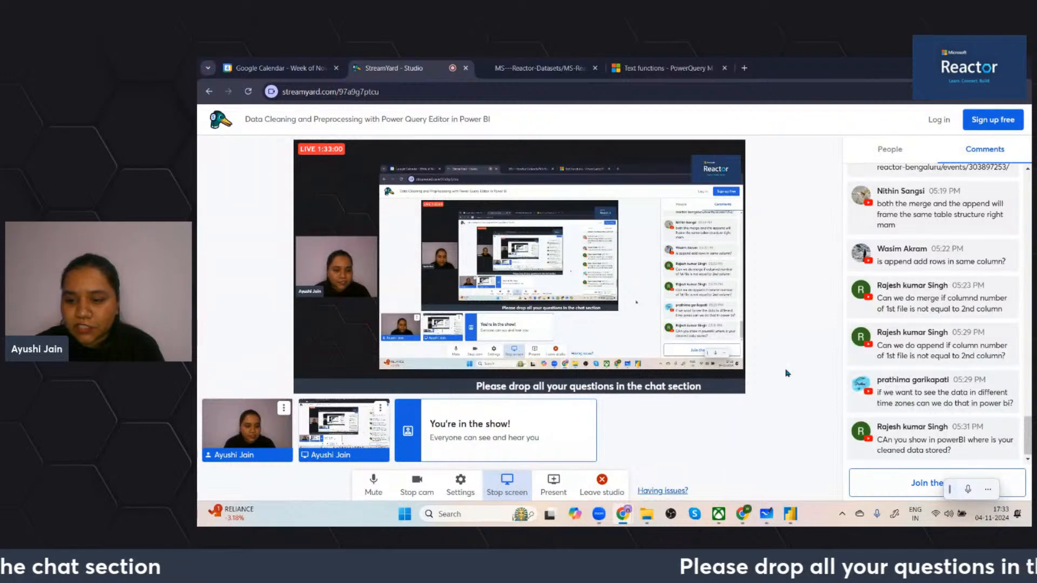